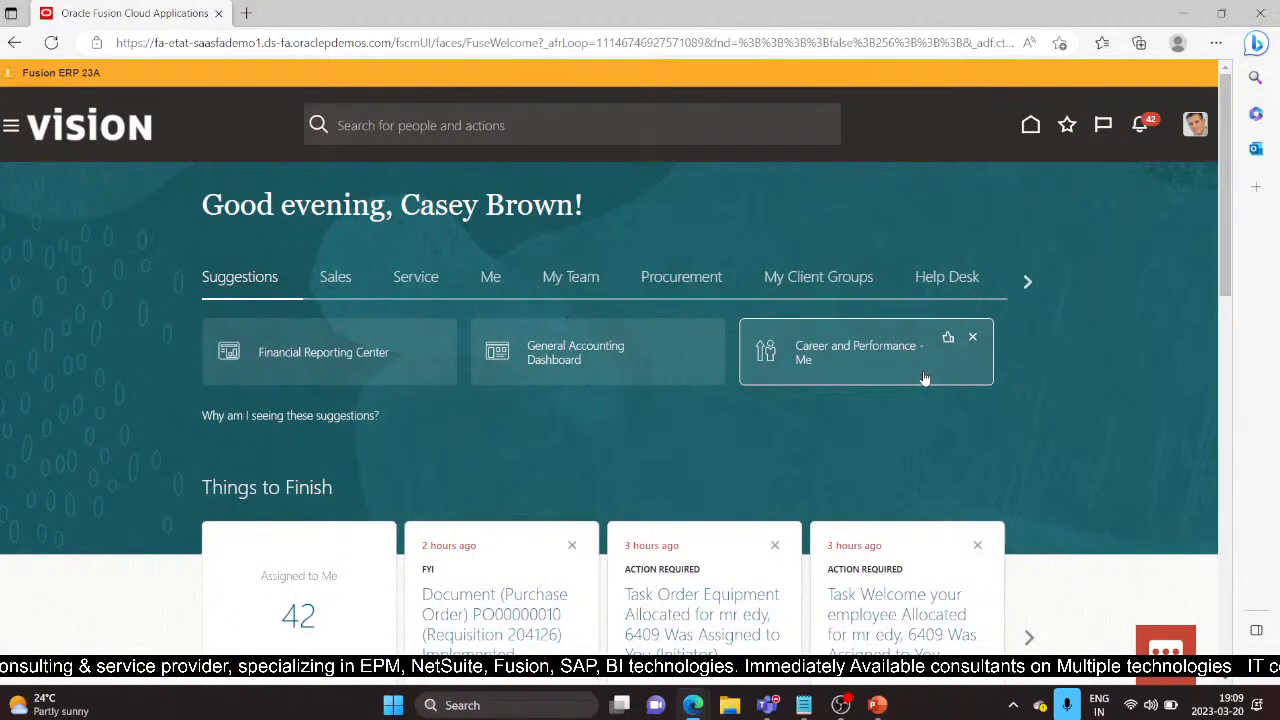
# Step: Go to Setup and Maintenance, switch the offering to Financials, and show the Fixed Assets tasks
pyautogui.click(1196, 129)
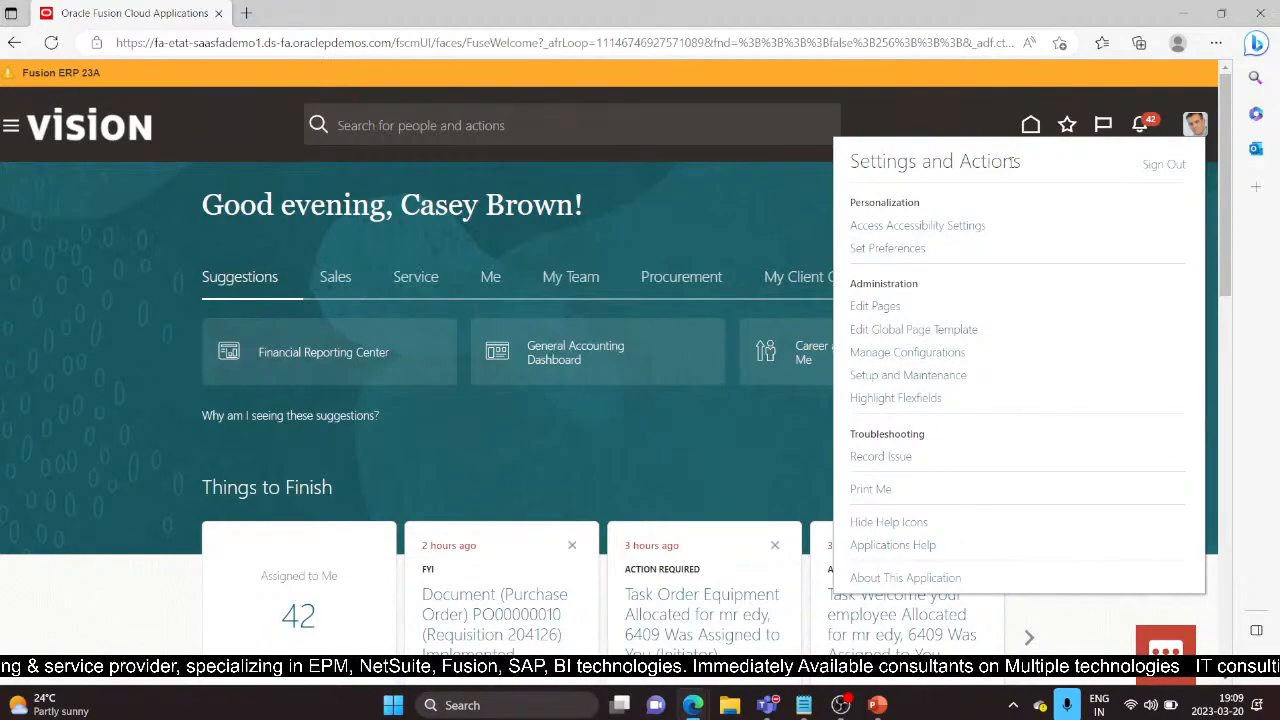
pyautogui.click(883, 375)
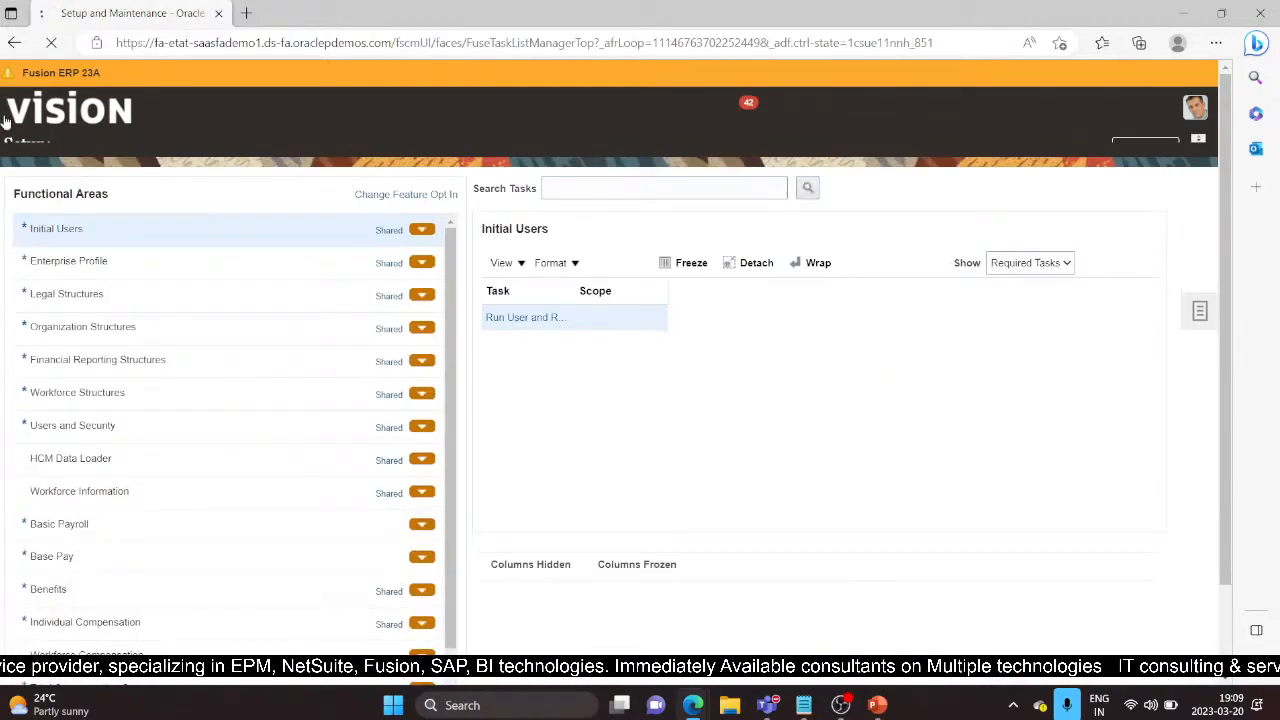
pyautogui.click(276, 150)
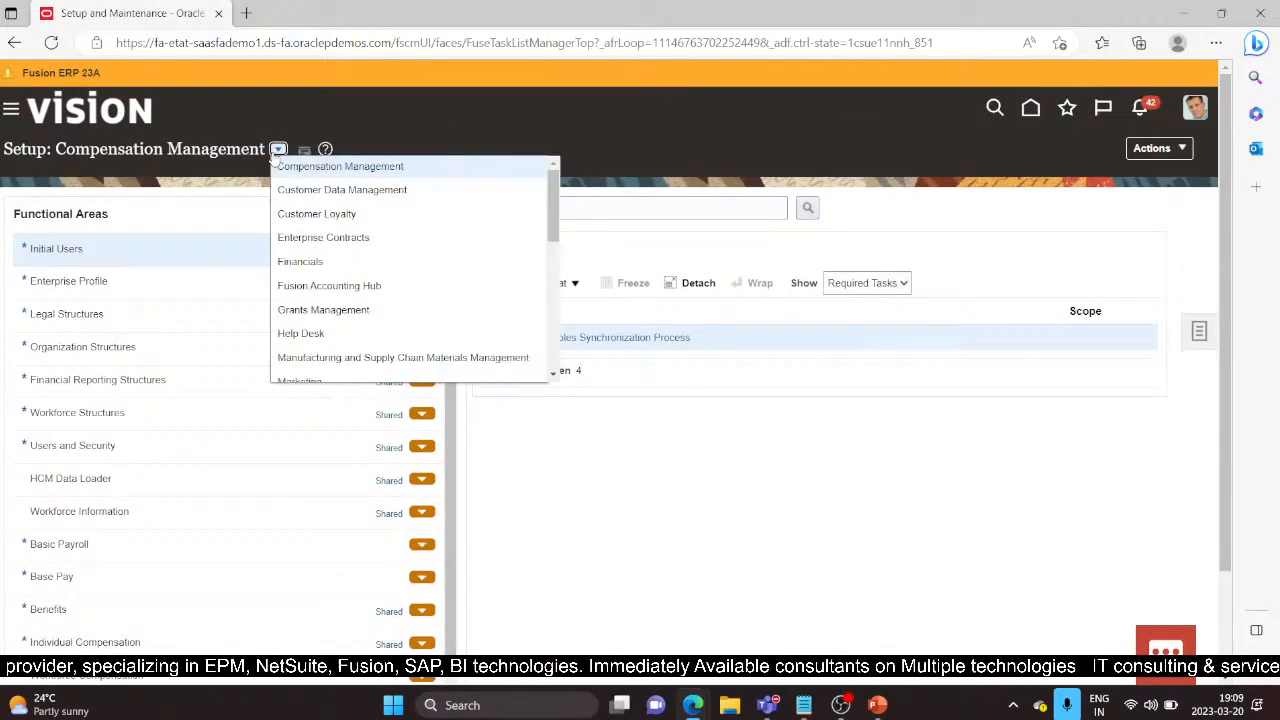
pyautogui.click(299, 259)
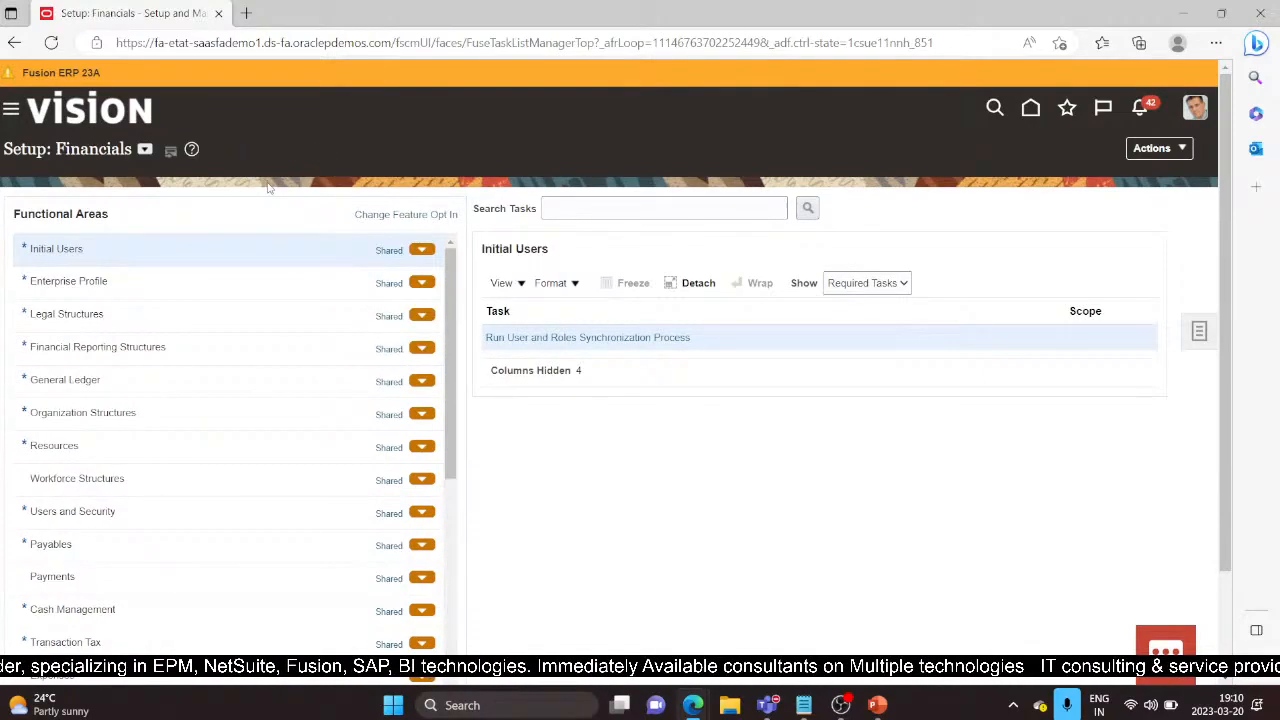
pyautogui.scroll(-3, 115, 590)
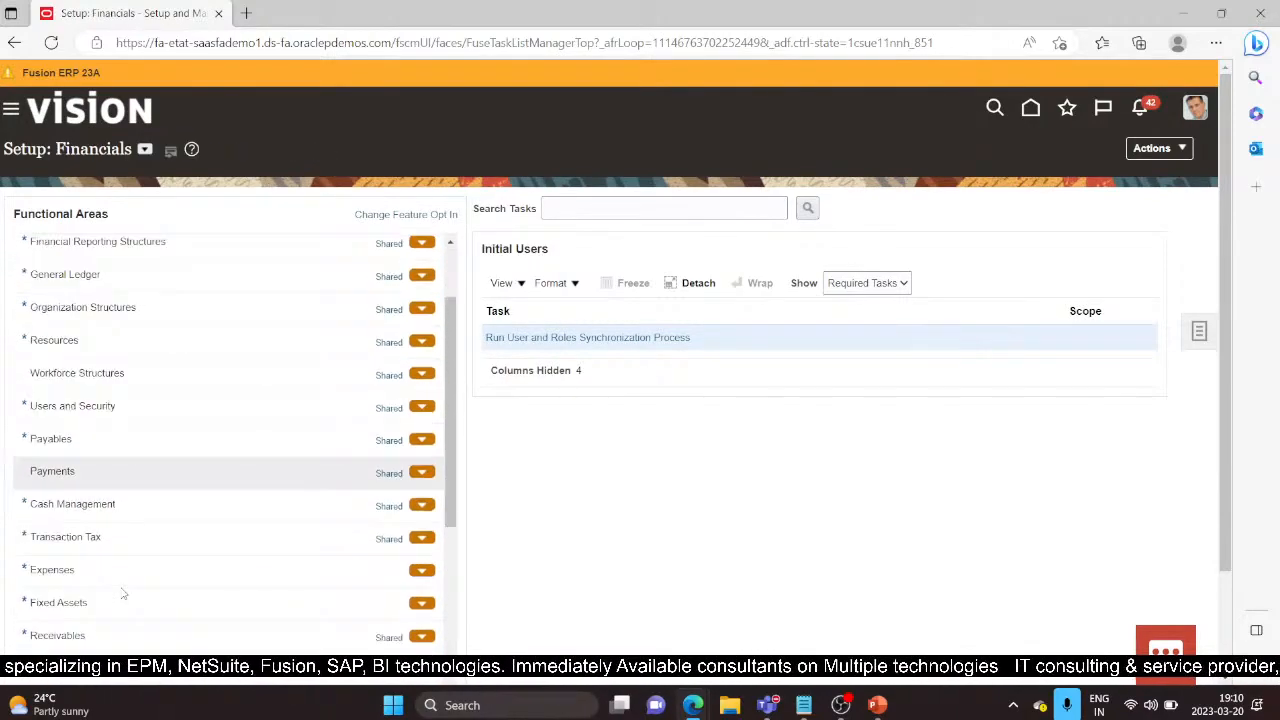
pyautogui.click(117, 559)
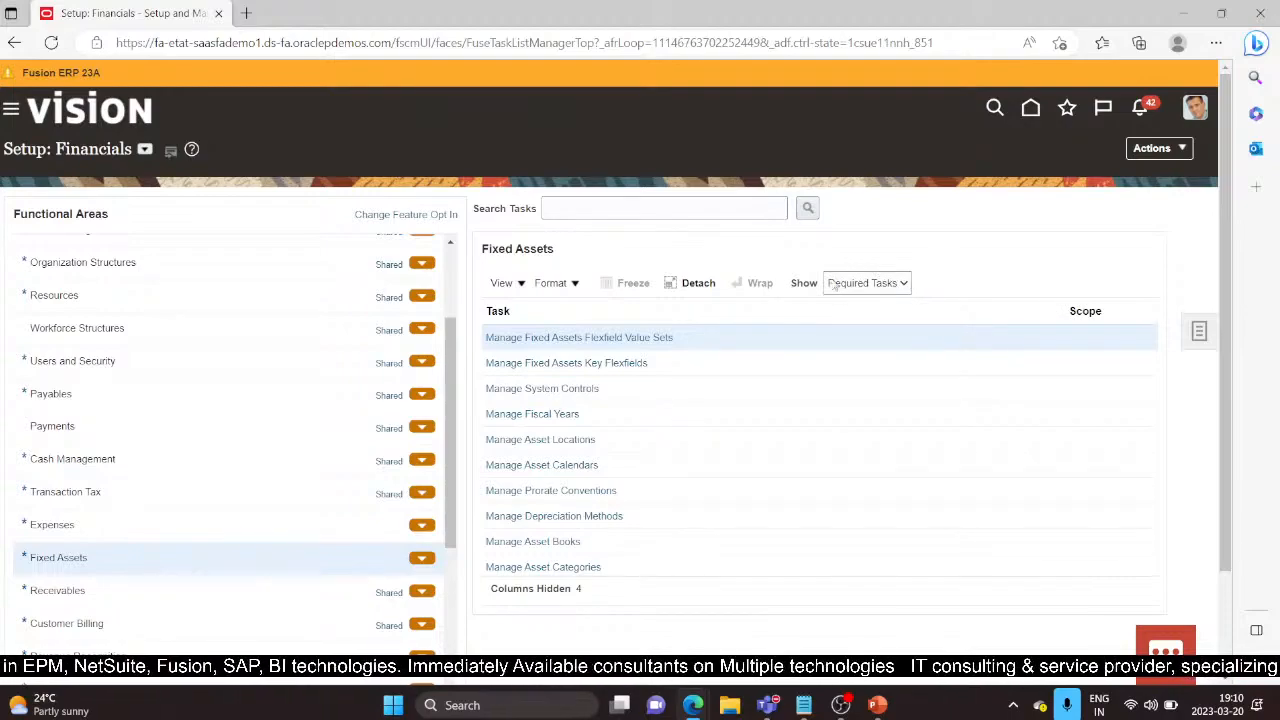
# Step: In Manage Asset Books, clear the Associated Corporate Book criterion and start a new book
pyautogui.click(567, 548)
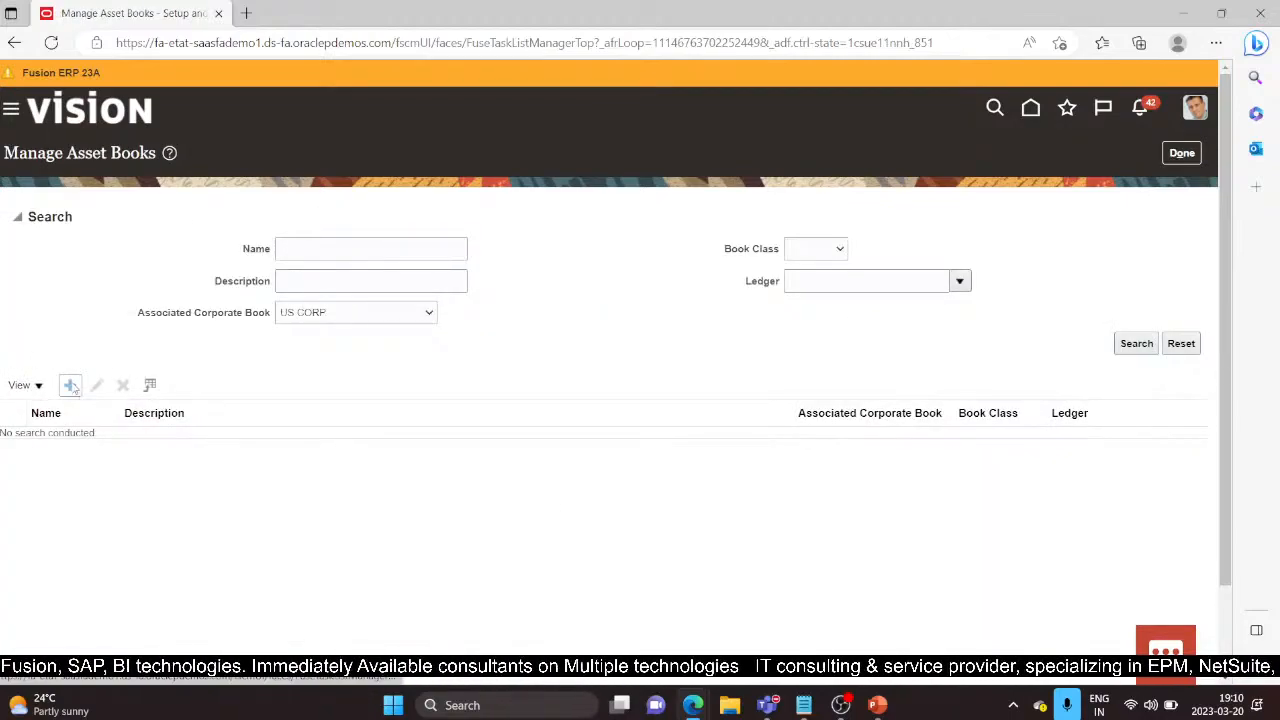
pyautogui.click(412, 314)
pyautogui.click(361, 336)
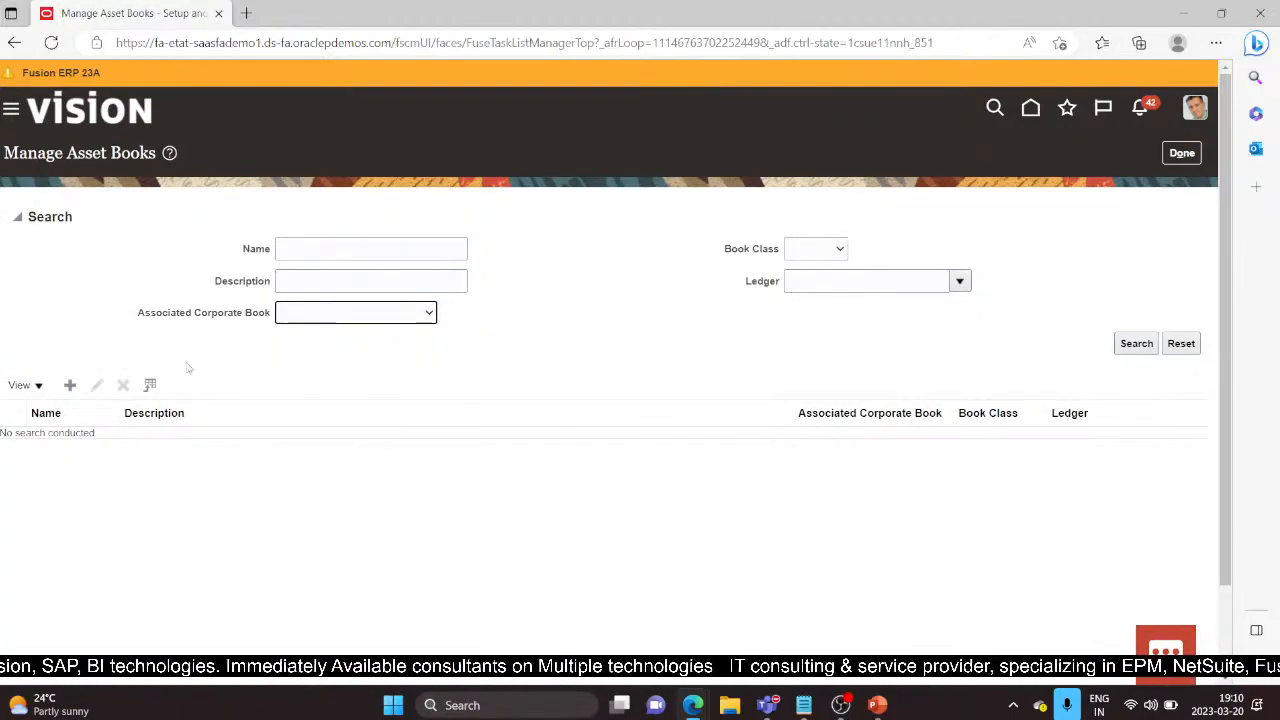
pyautogui.click(80, 385)
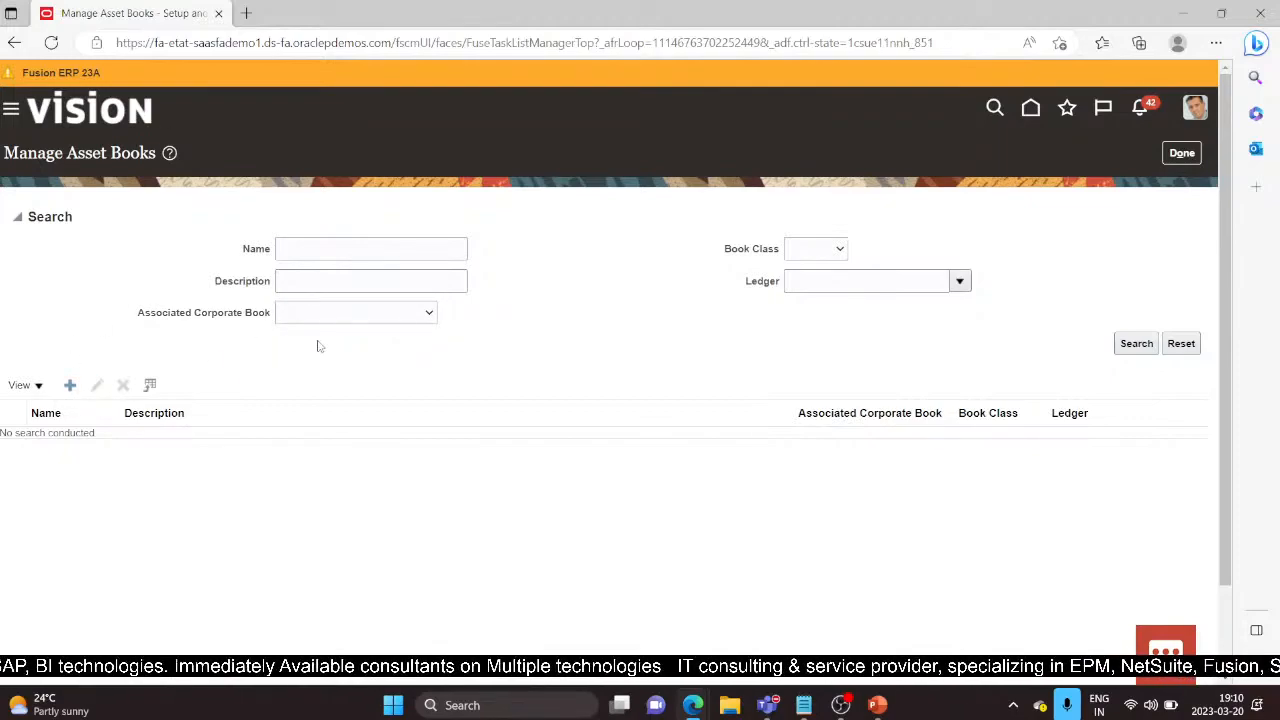
# Step: Enter book name DEMO CORP and description DEMO CORP BOOK, keeping book class Corporate
pyautogui.click(394, 227)
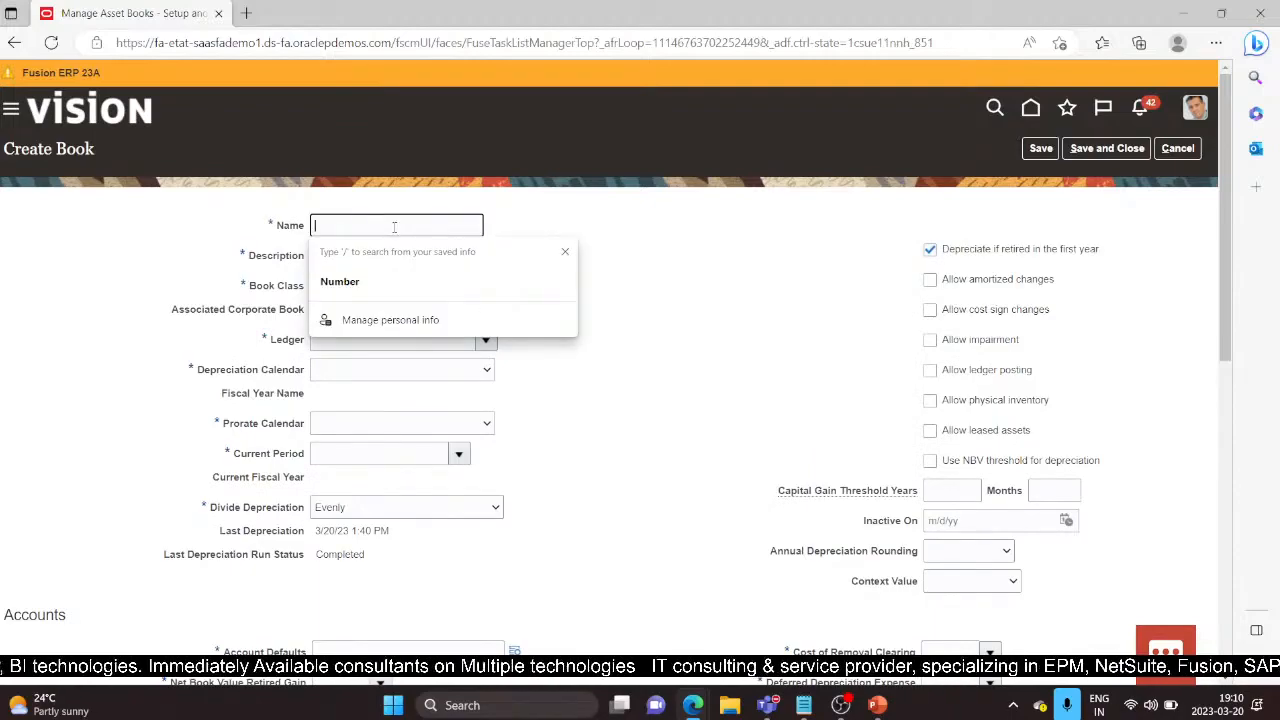
pyautogui.write('Demo')
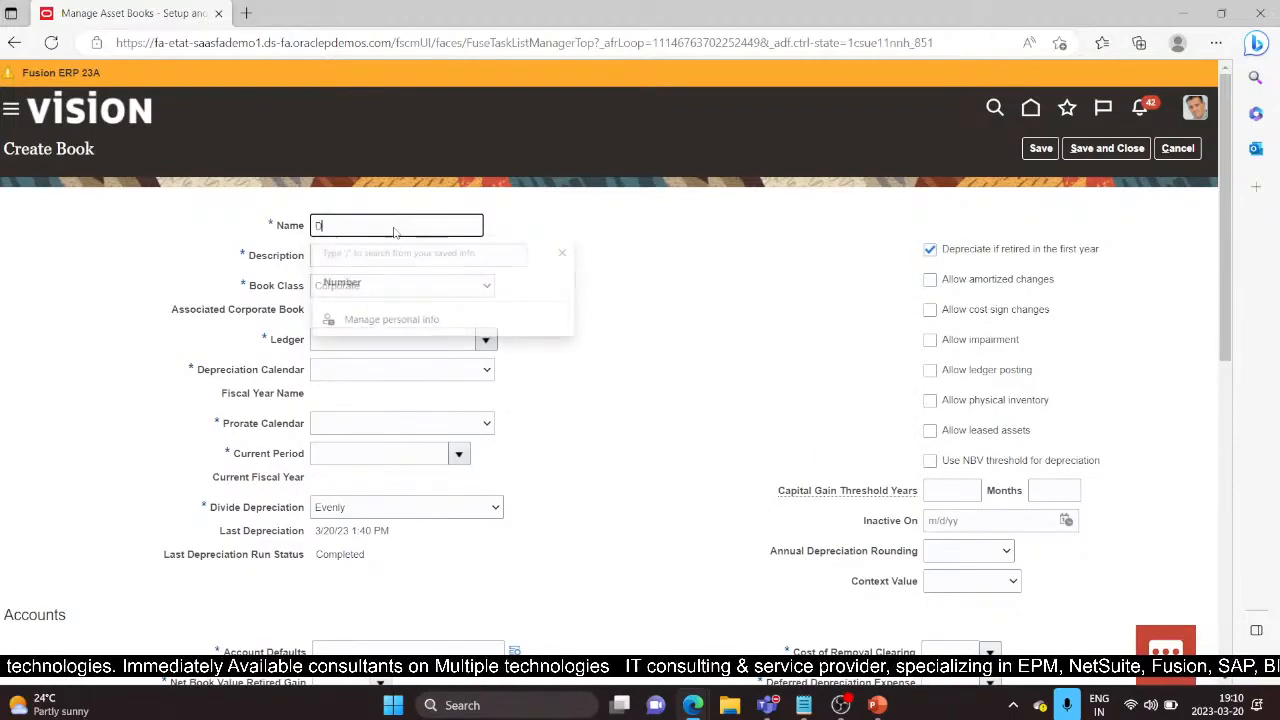
pyautogui.press('BackSpace')
pyautogui.press('BackSpace')
pyautogui.press('BackSpace')
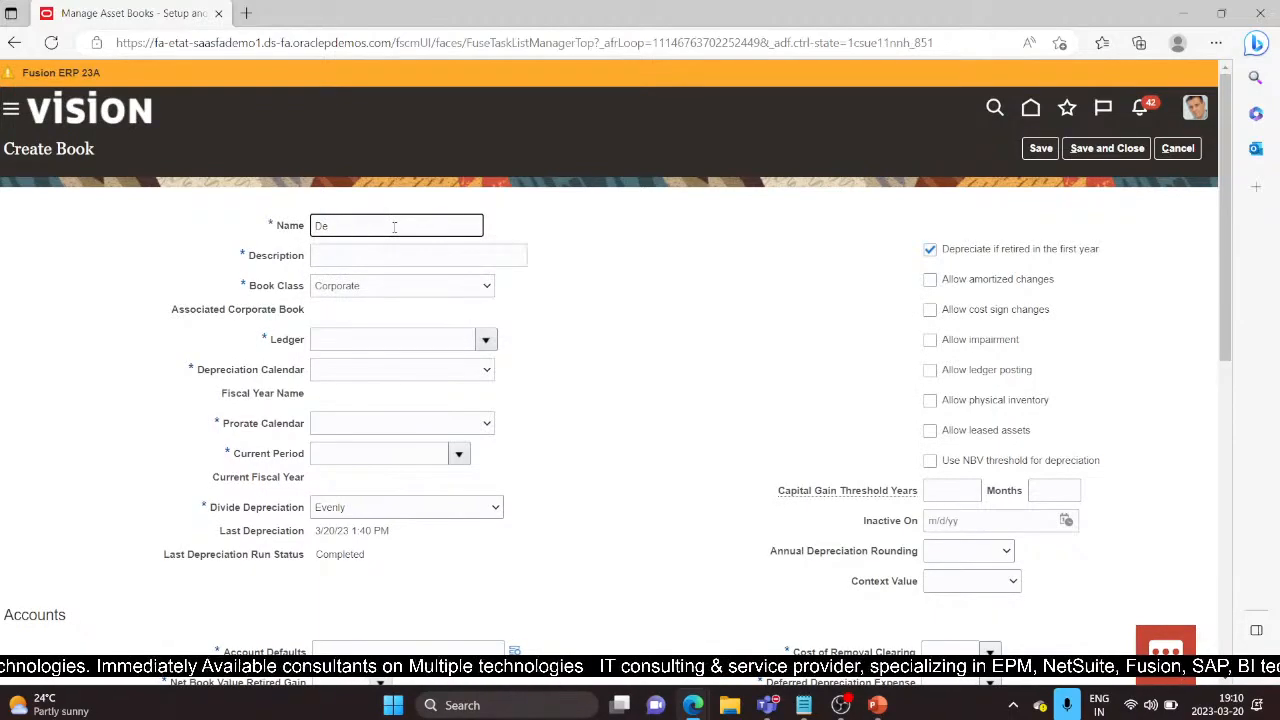
pyautogui.write('EMO CORP')
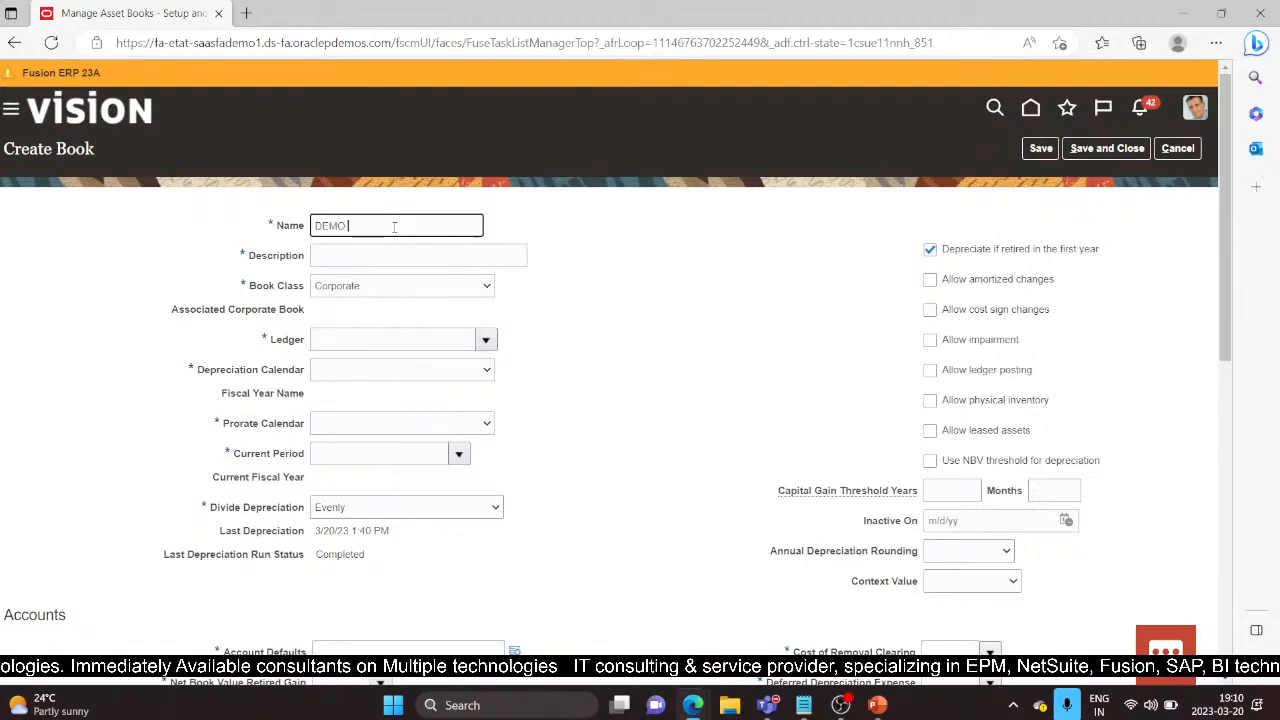
pyautogui.press('Tab')
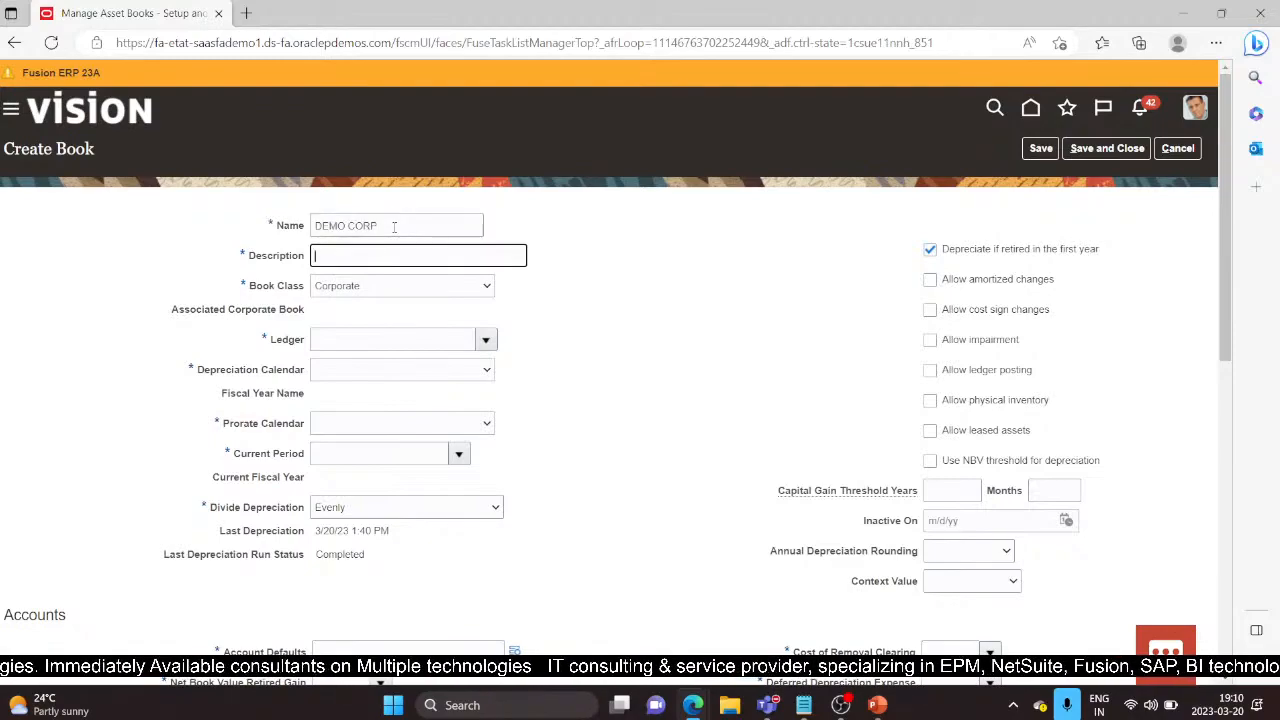
pyautogui.write('DEMO ')
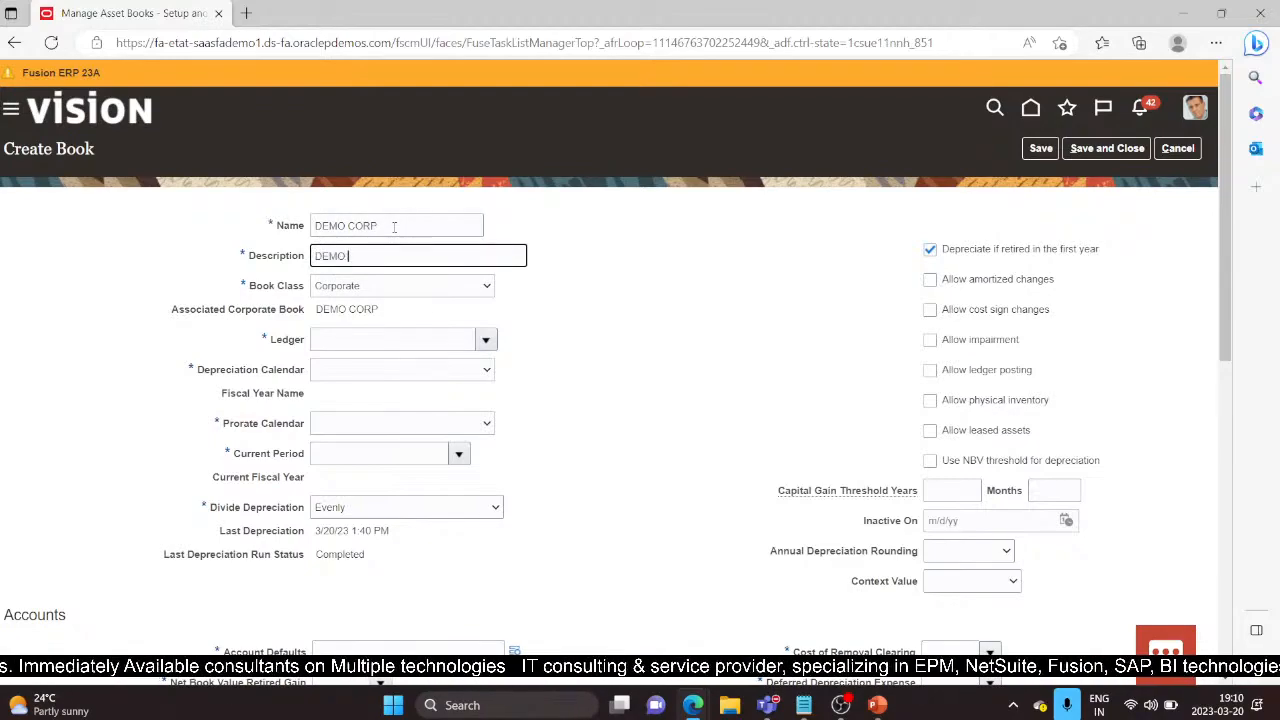
pyautogui.write('CORP')
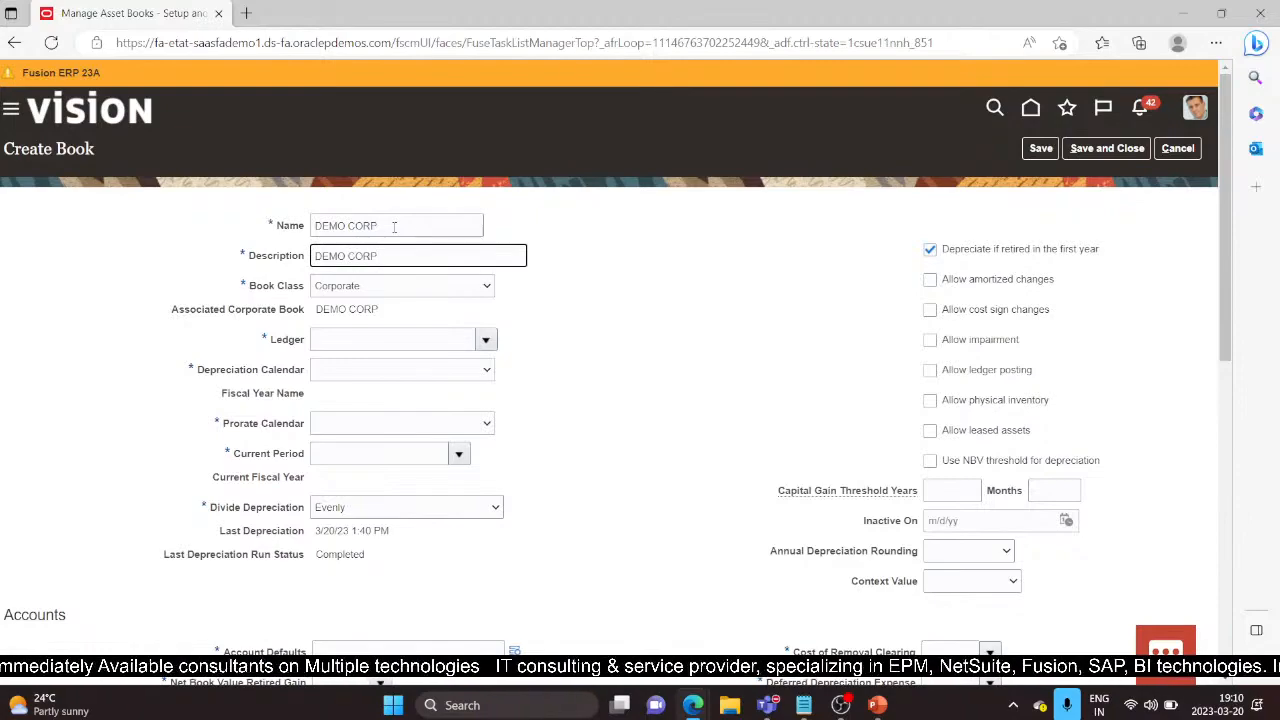
pyautogui.write(' BOOK')
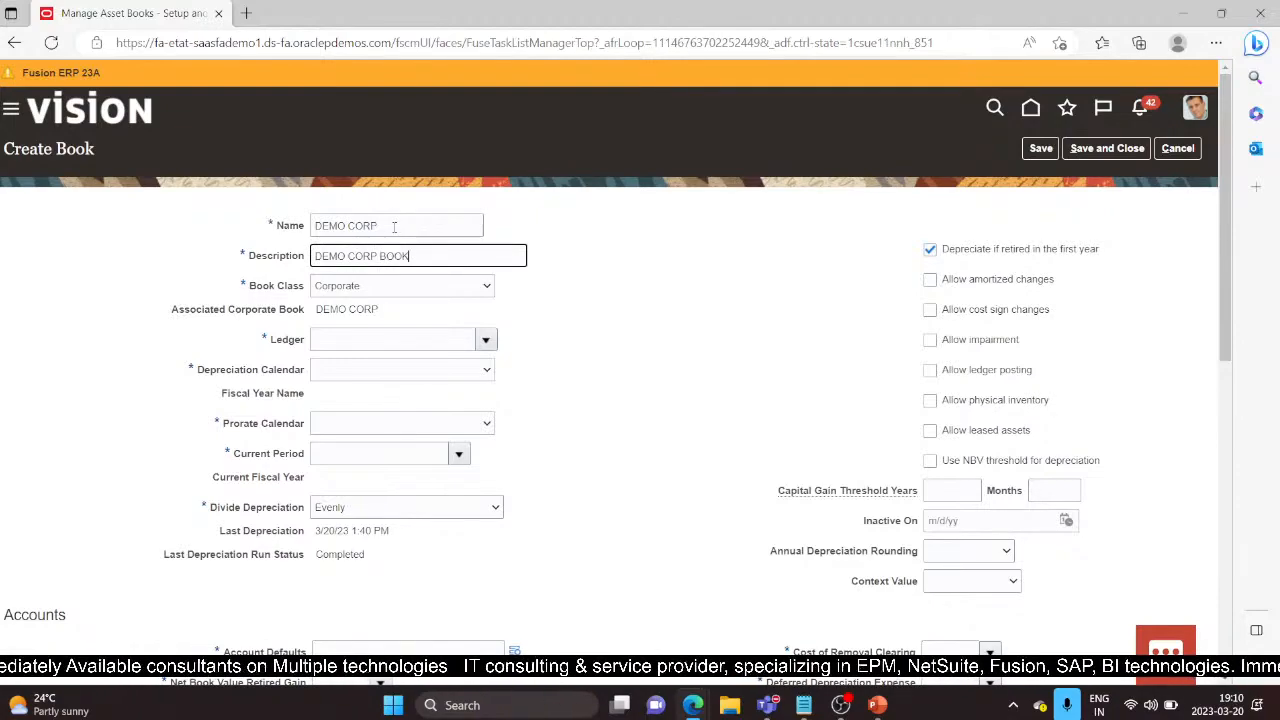
pyautogui.press('Tab')
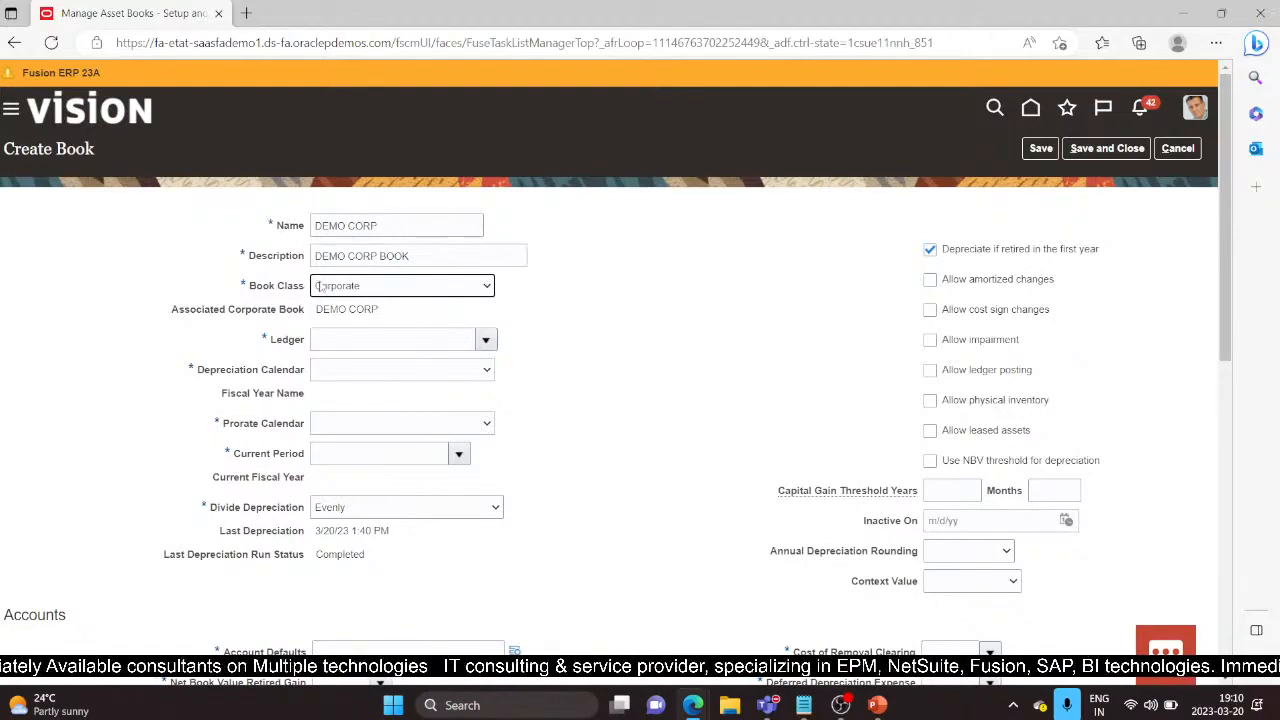
pyautogui.click(486, 286)
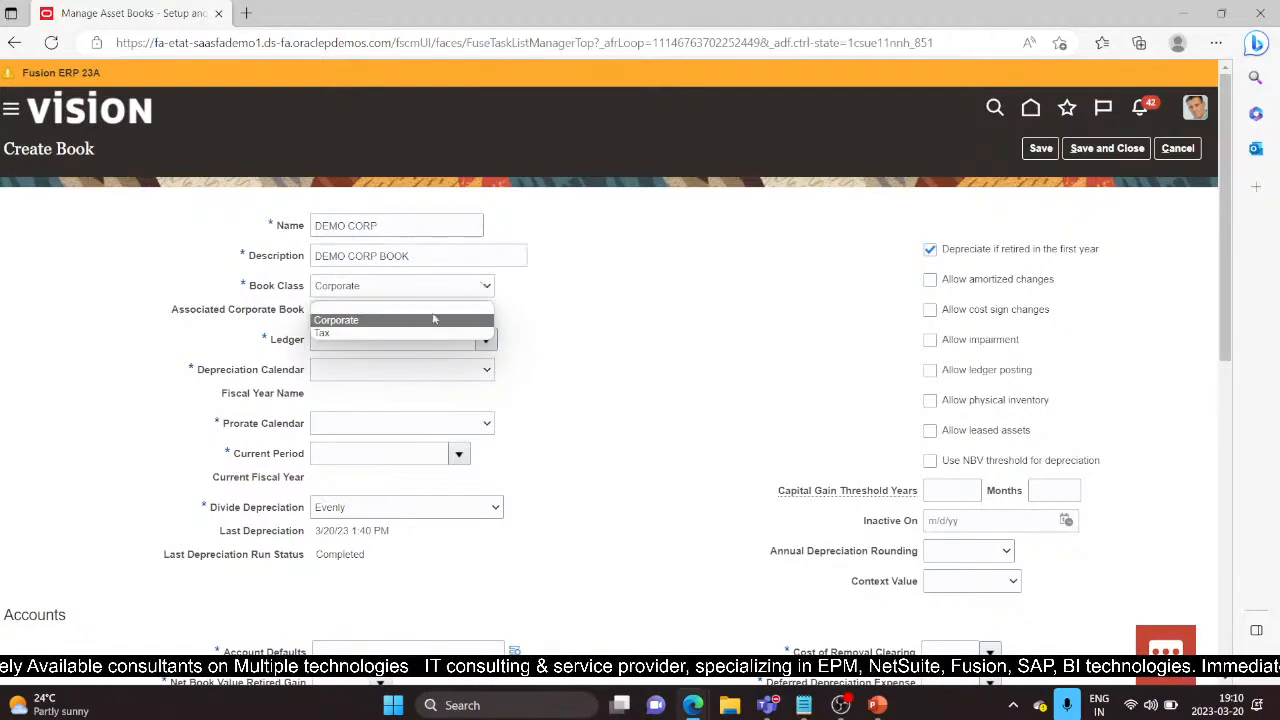
pyautogui.click(368, 321)
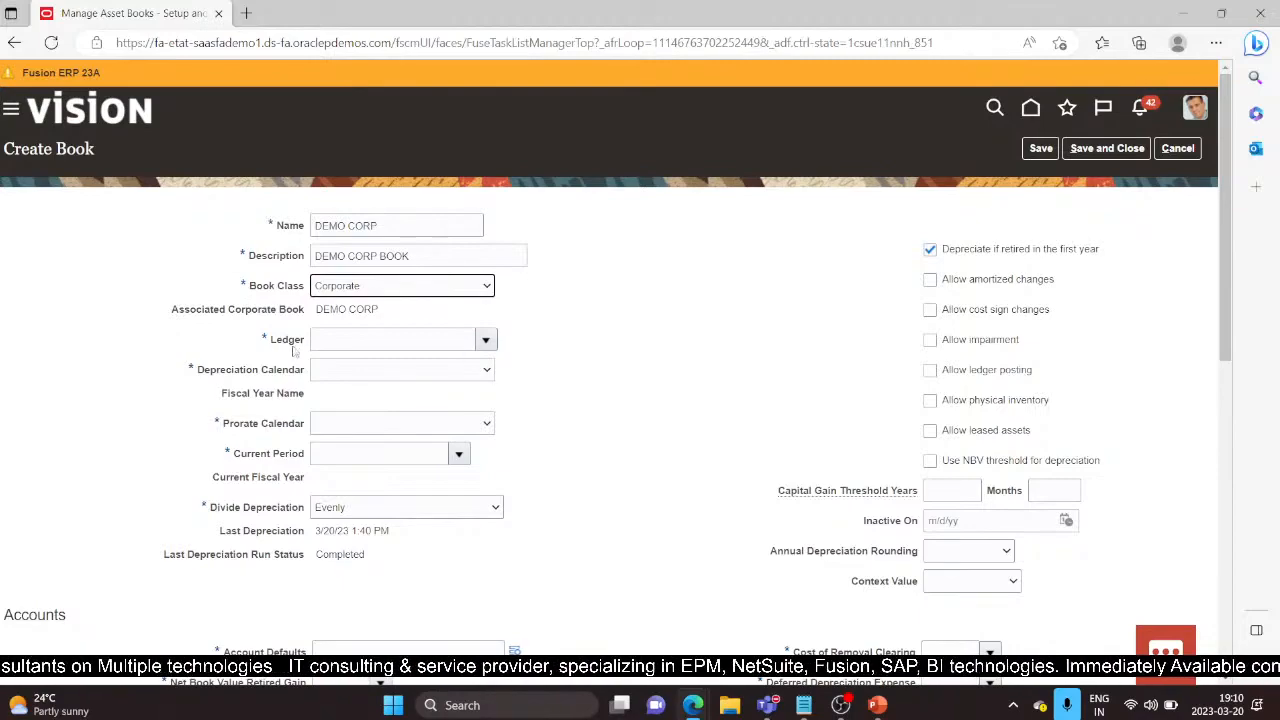
pyautogui.click(487, 340)
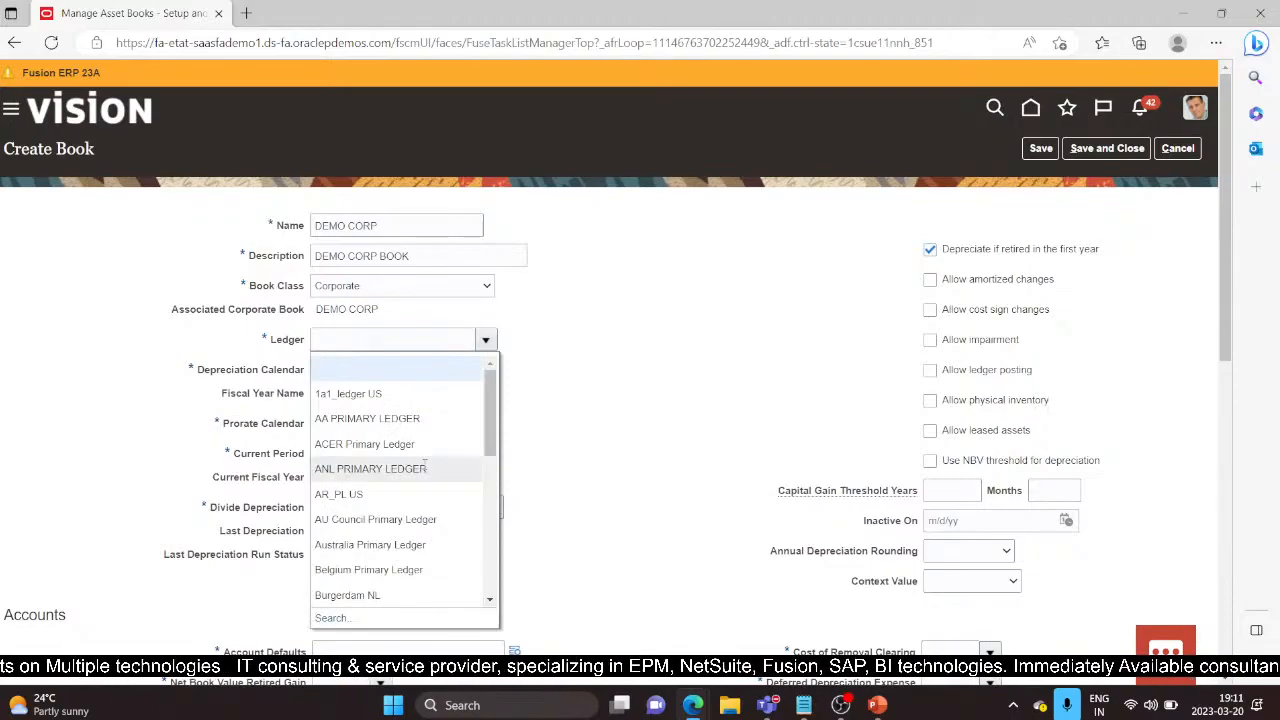
# Step: Search ledgers for 'US Primary' and select US Primary Ledger for the book
pyautogui.scroll(-8, 372, 460)
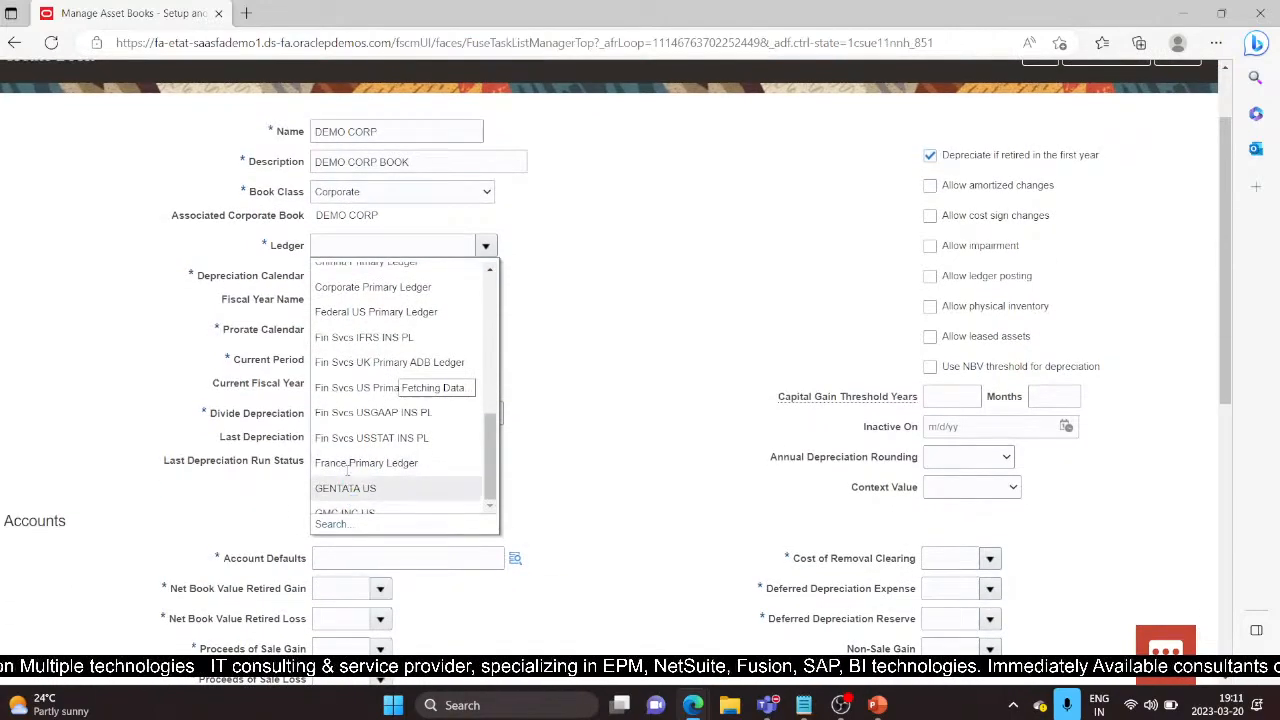
pyautogui.scroll(-3, 345, 480)
pyautogui.click(338, 432)
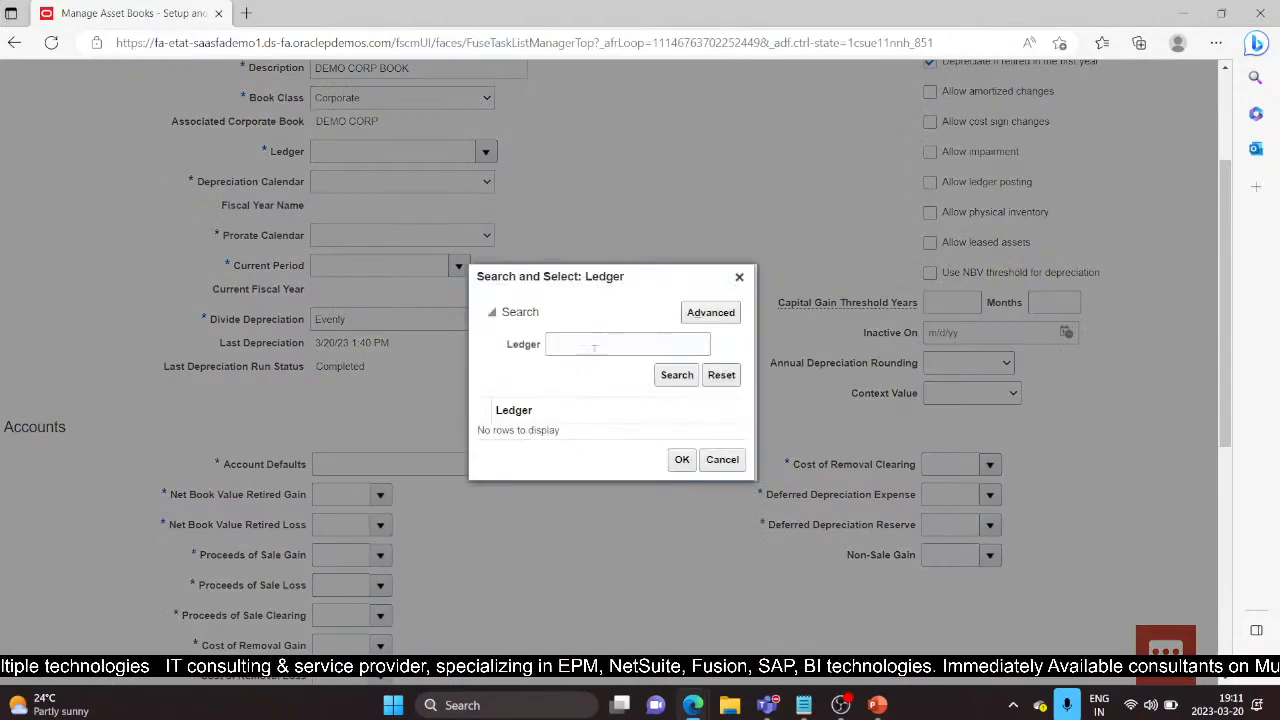
pyautogui.click(594, 346)
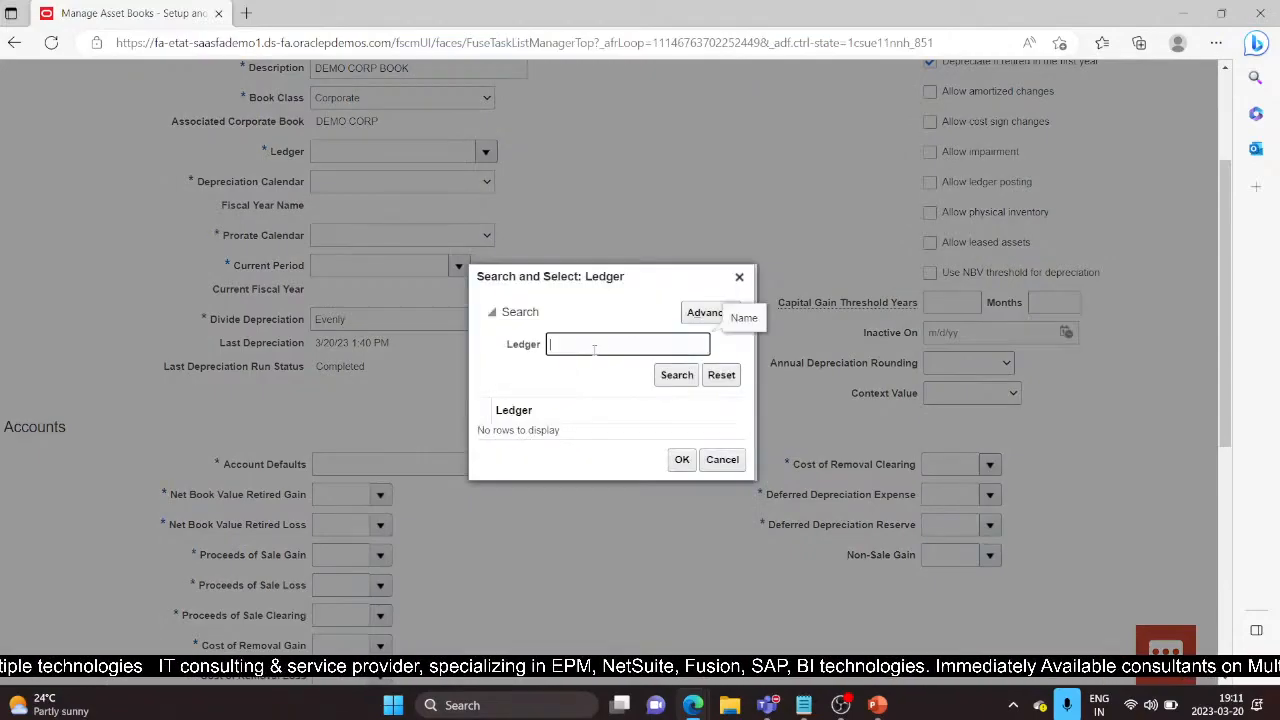
pyautogui.write('US')
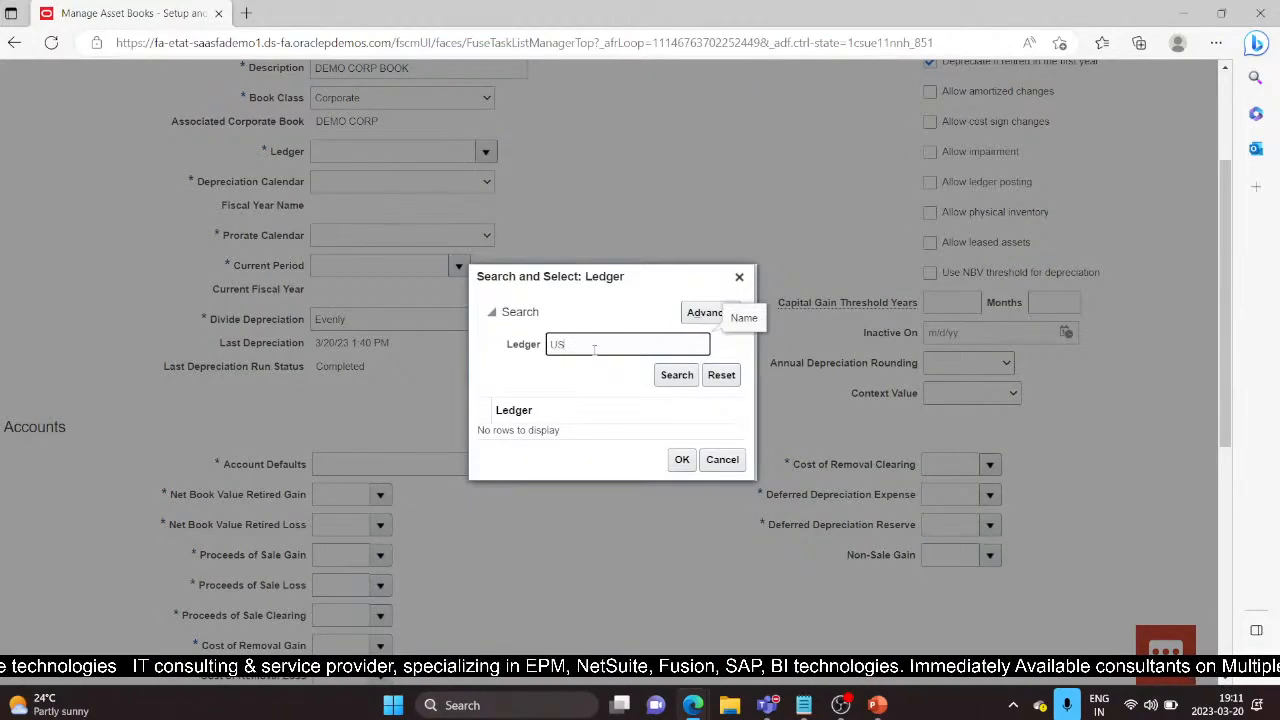
pyautogui.write(' Primary')
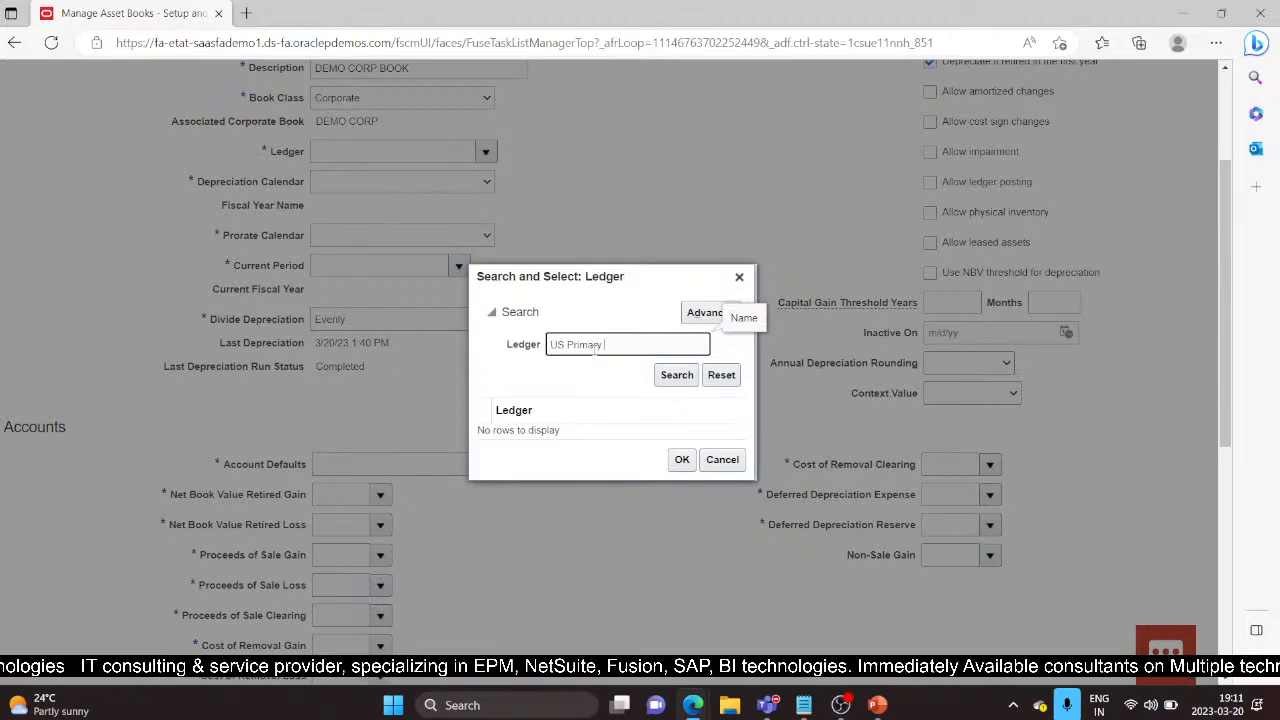
pyautogui.press('Return')
pyautogui.click(640, 430)
pyautogui.click(684, 470)
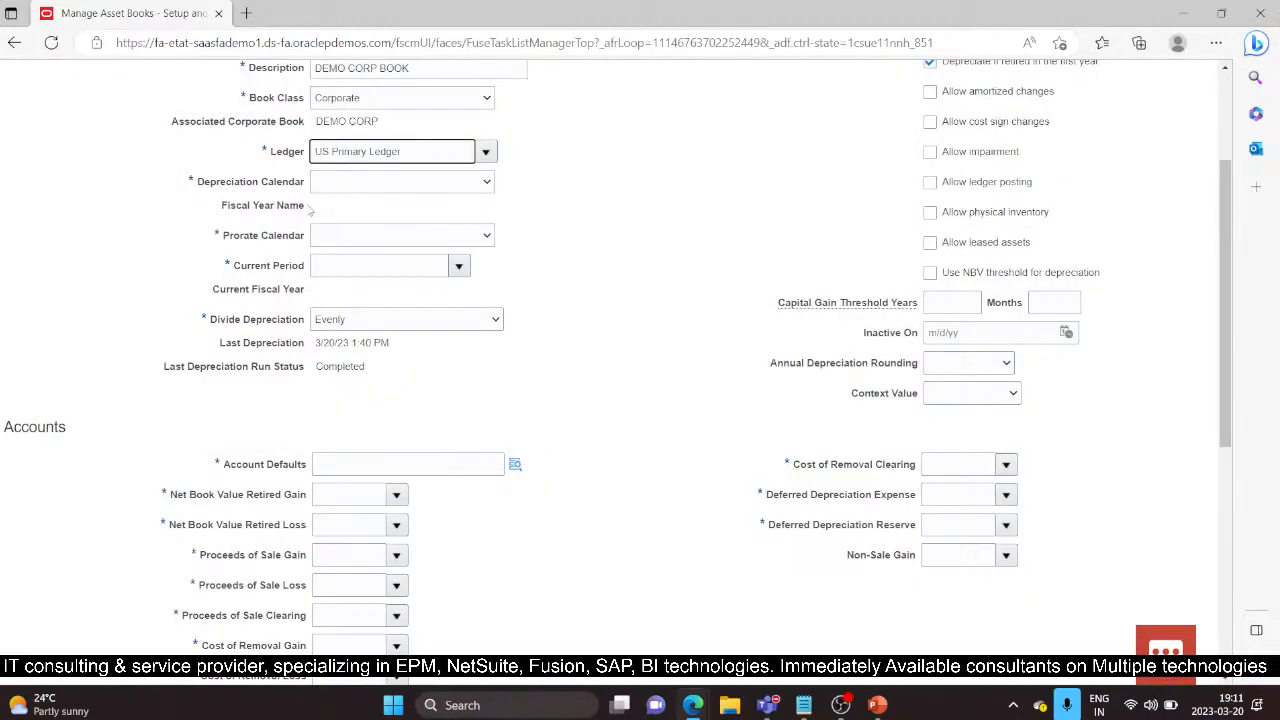
pyautogui.scroll(1, 326, 218)
# Step: Set both the depreciation and prorate calendars to VISION MTH CAL
pyautogui.click(480, 282)
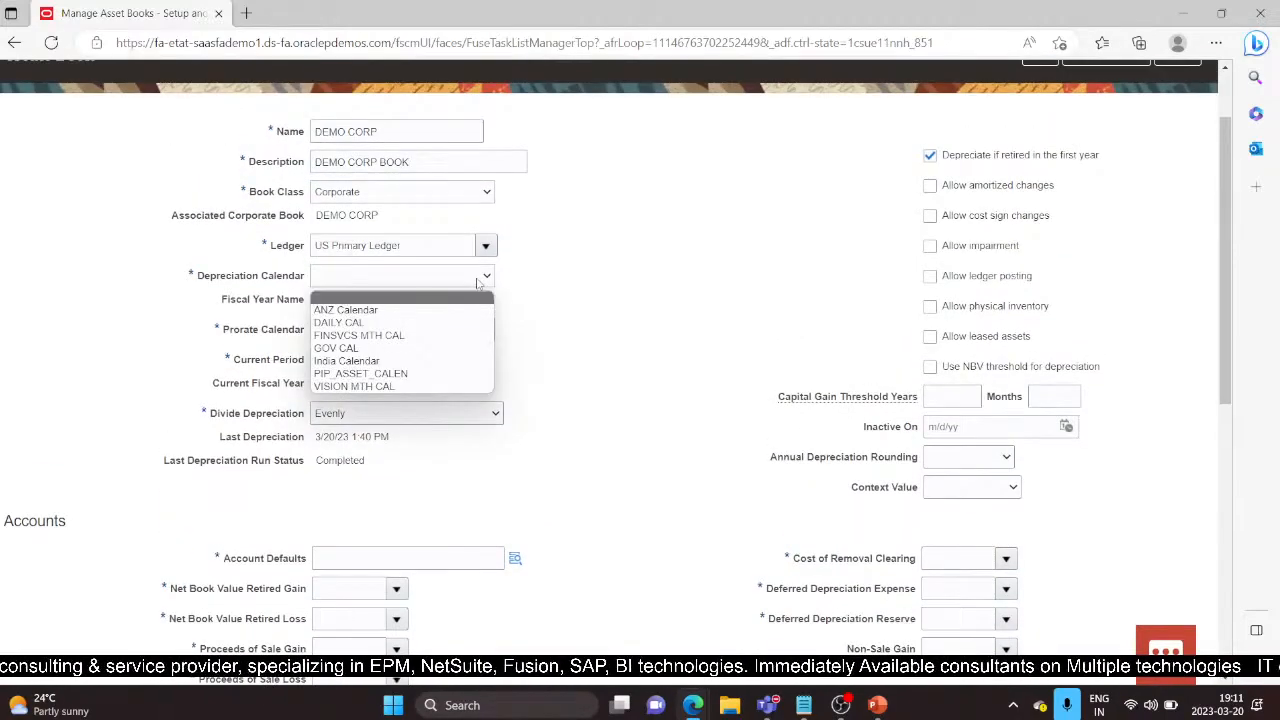
pyautogui.click(332, 387)
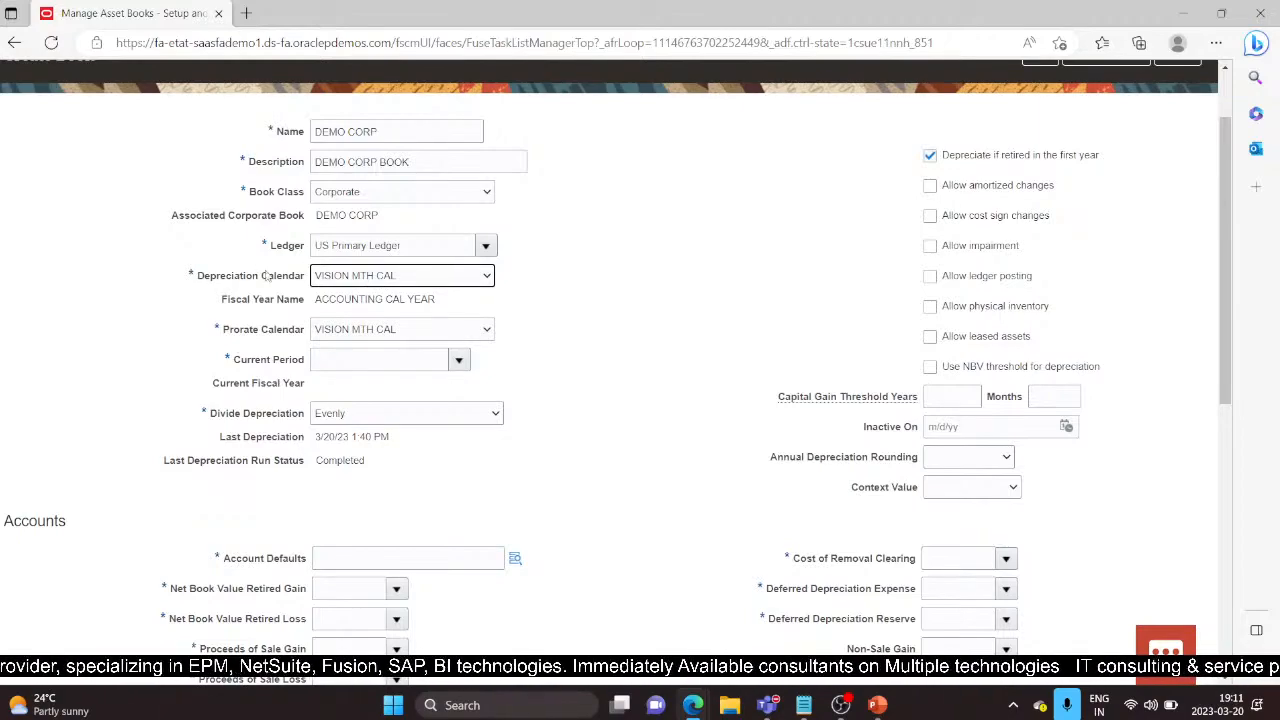
pyautogui.moveTo(197, 282); pyautogui.dragTo(306, 279)
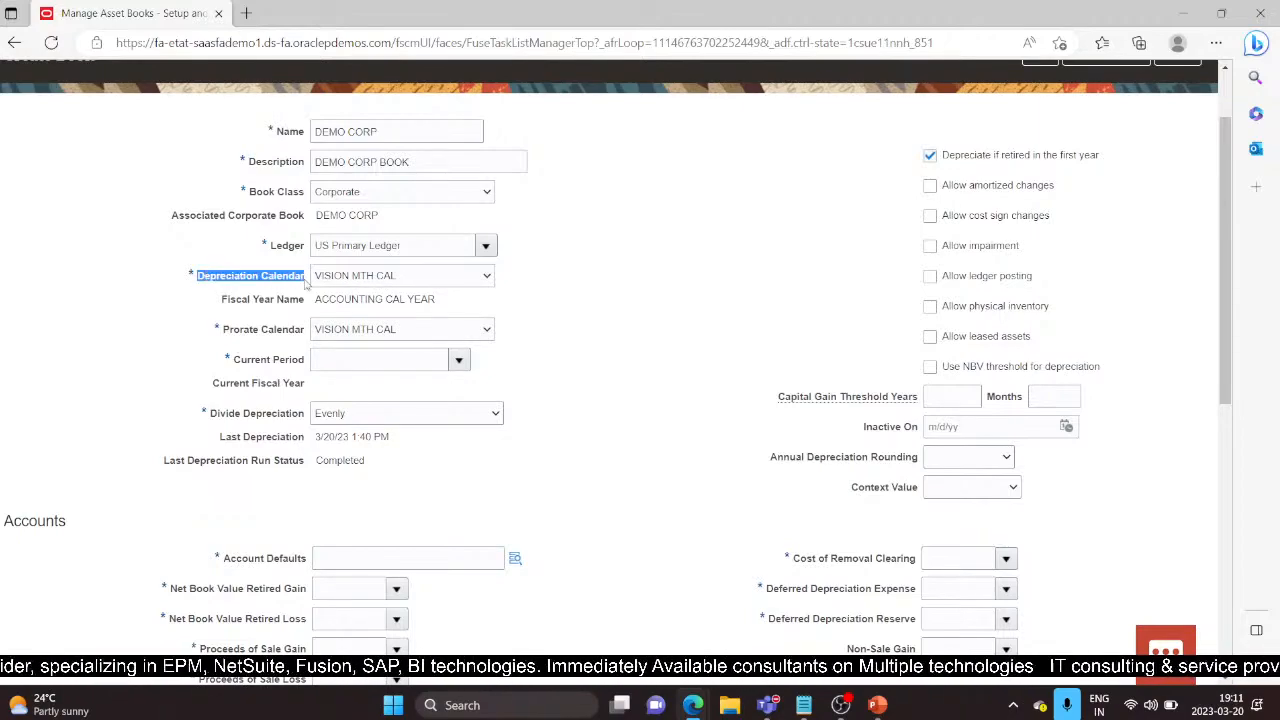
pyautogui.click(276, 329)
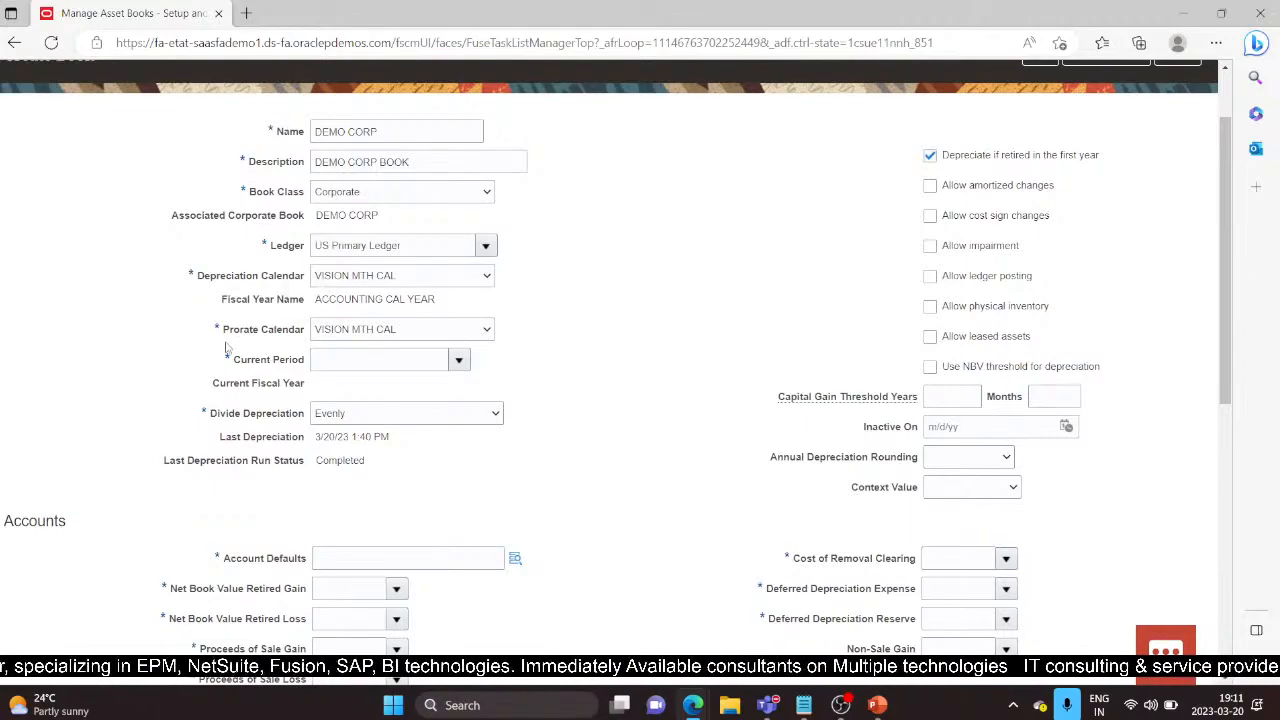
pyautogui.click(487, 331)
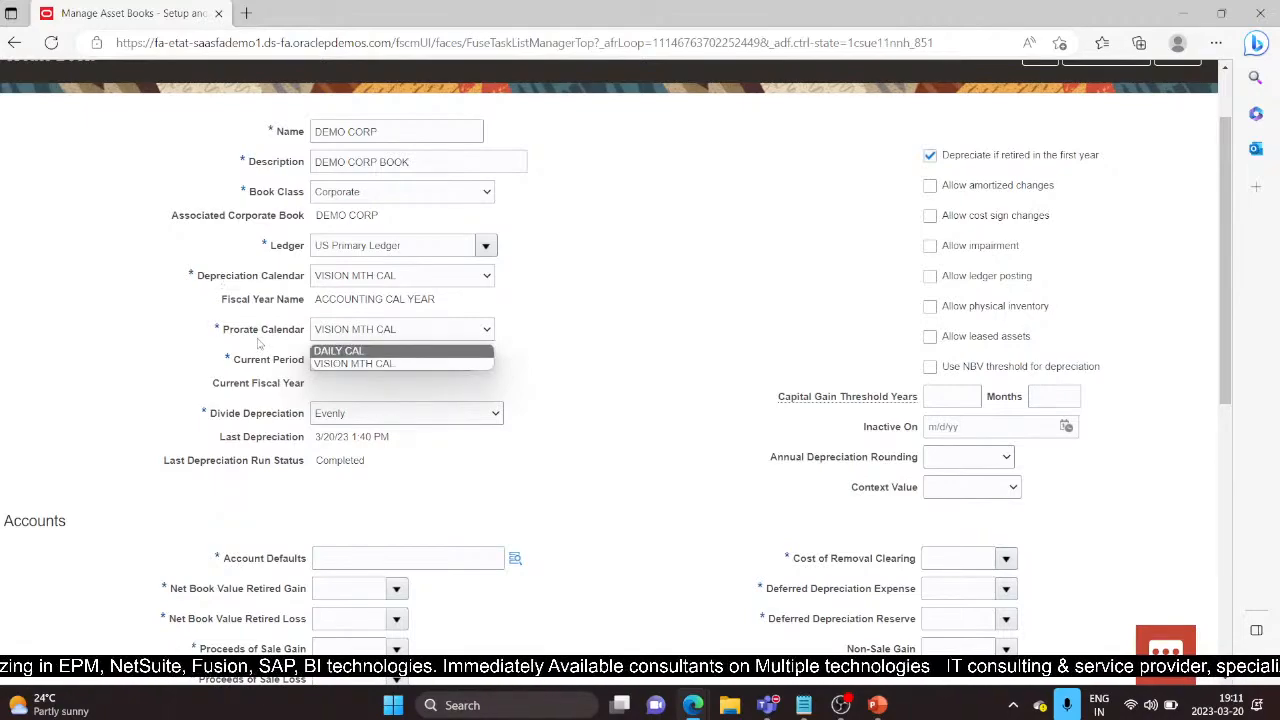
pyautogui.click(561, 368)
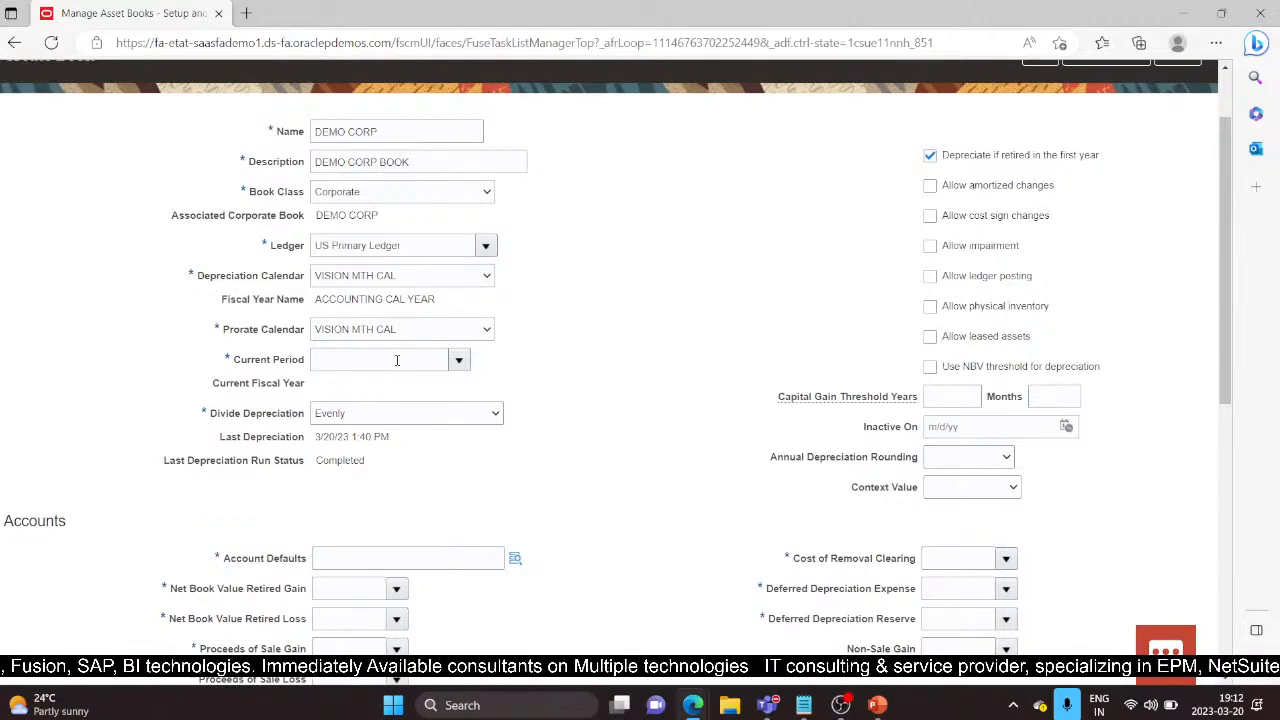
# Step: Search for period Jan-22 and choose JAN-22 as the book's current period
pyautogui.click(459, 360)
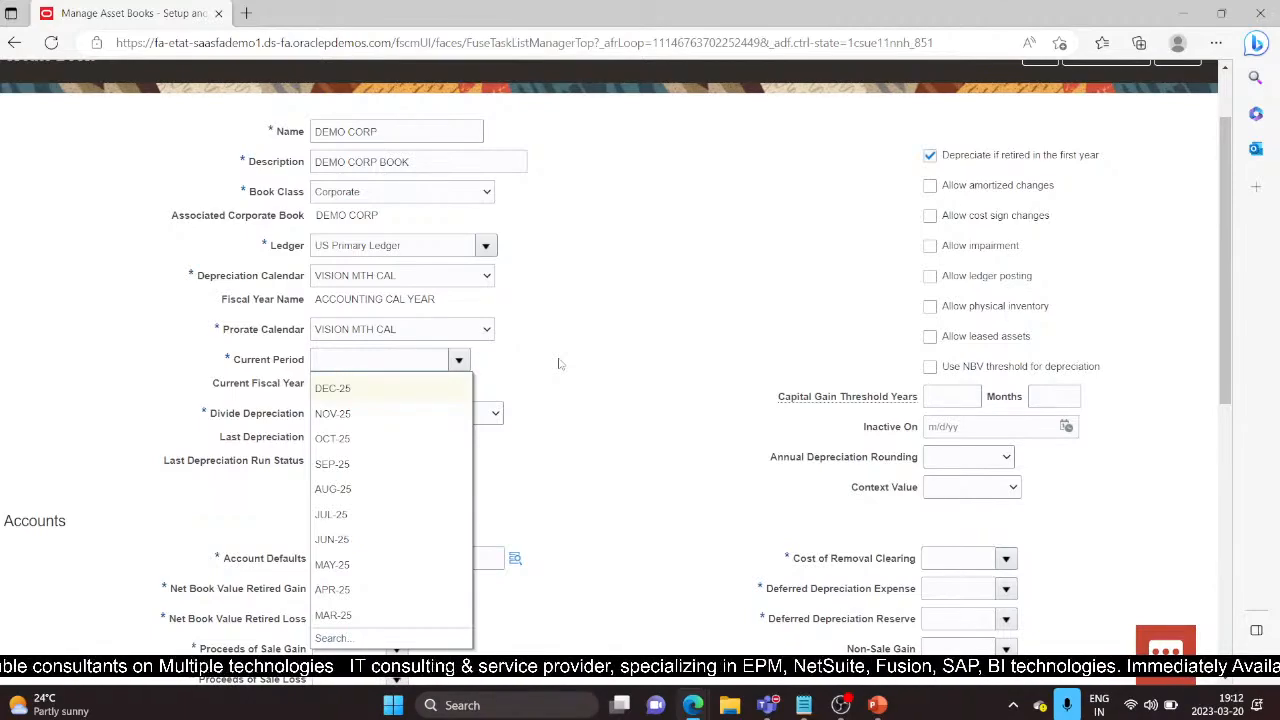
pyautogui.click(325, 640)
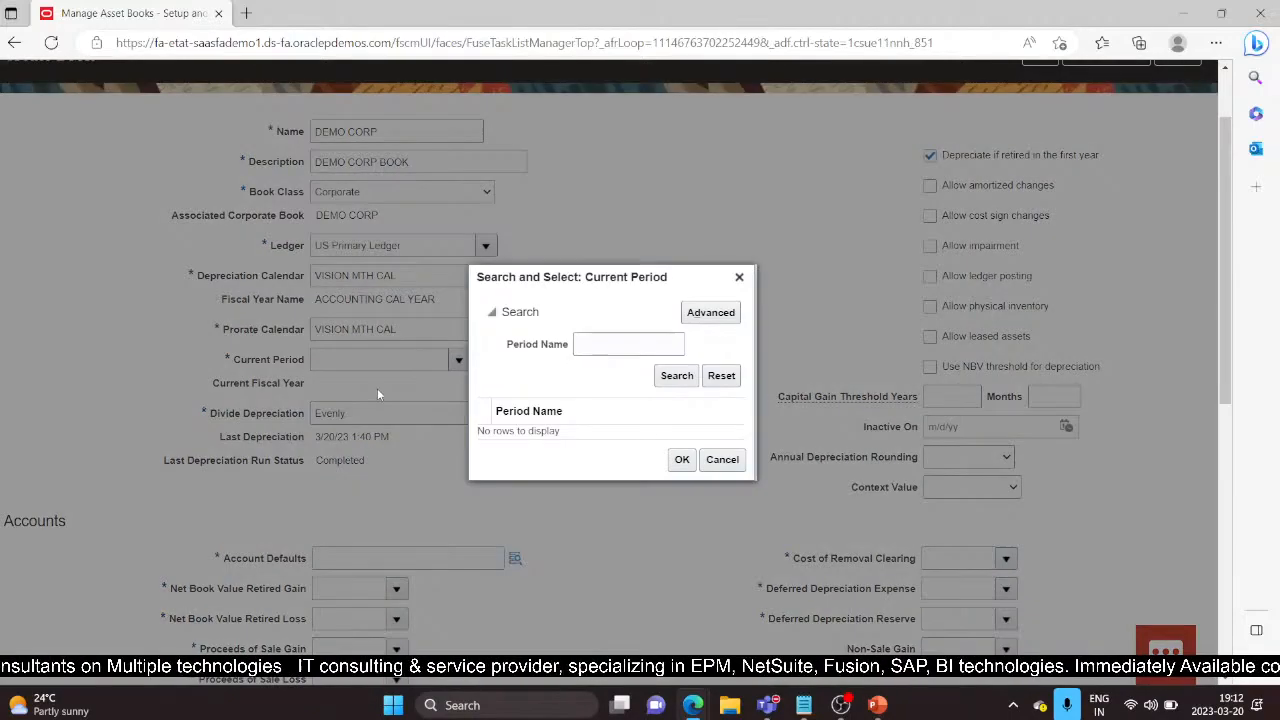
pyautogui.click(578, 344)
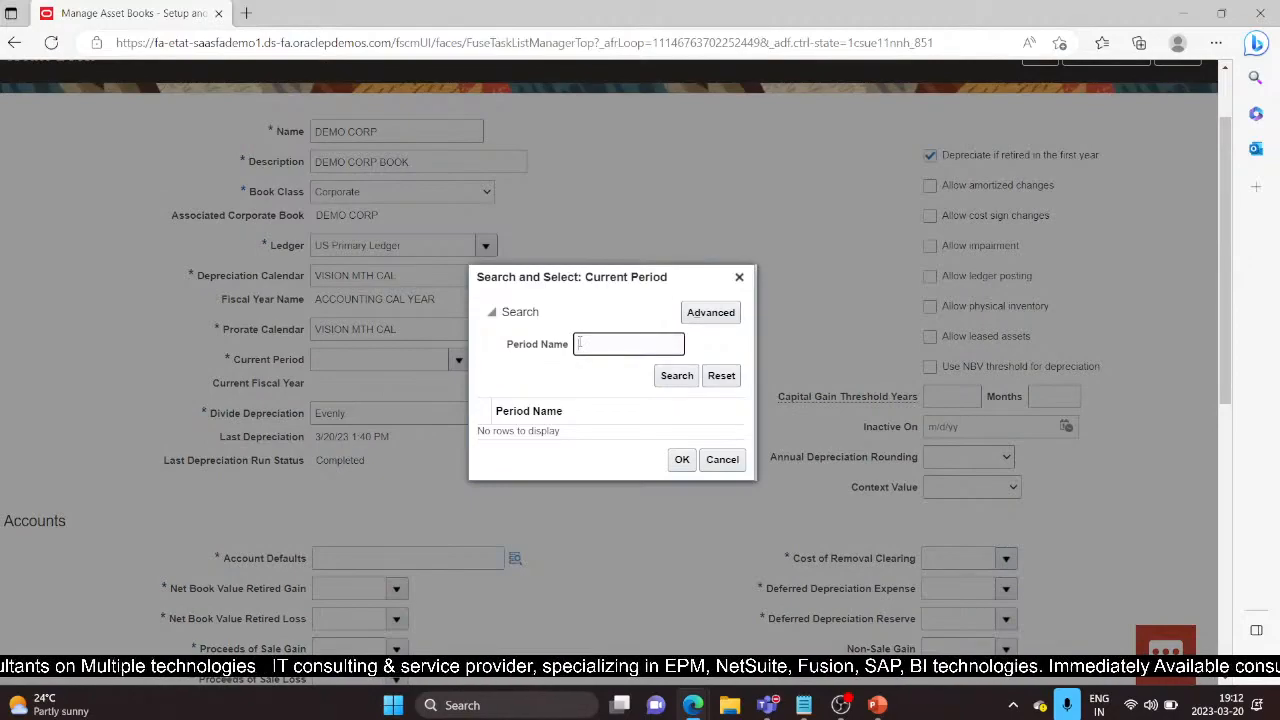
pyautogui.write('Ja')
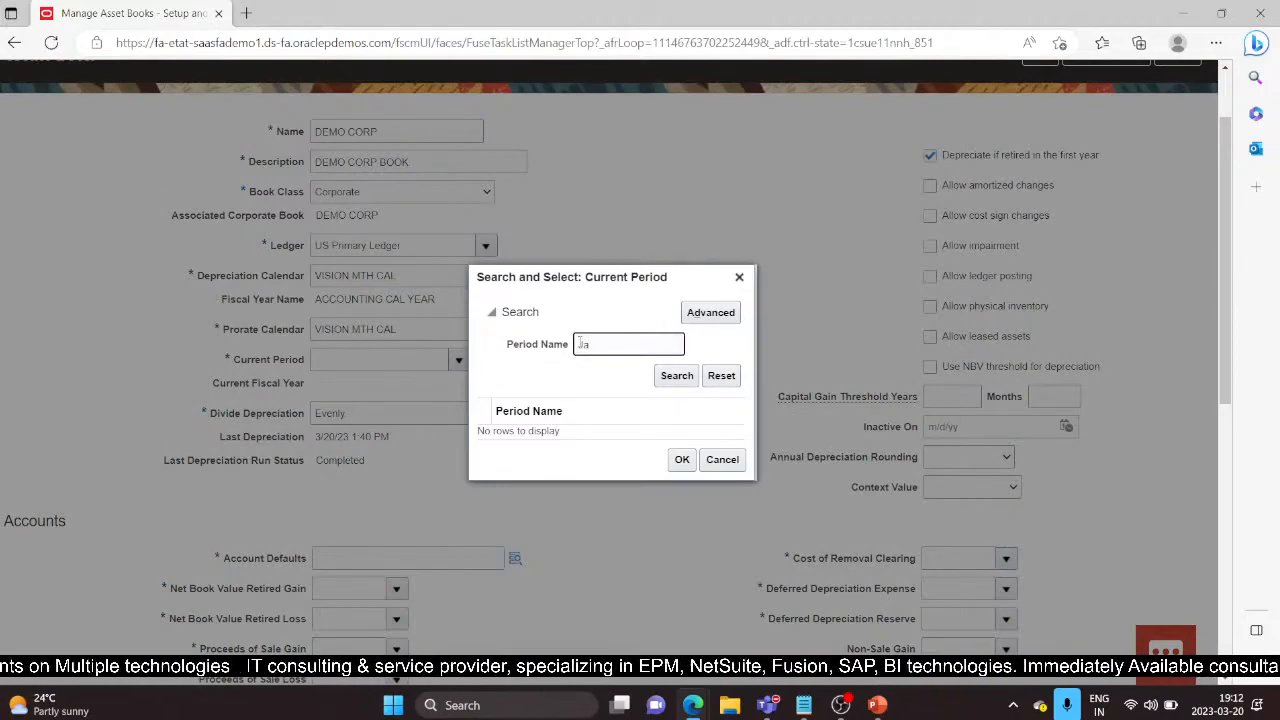
pyautogui.write('n')
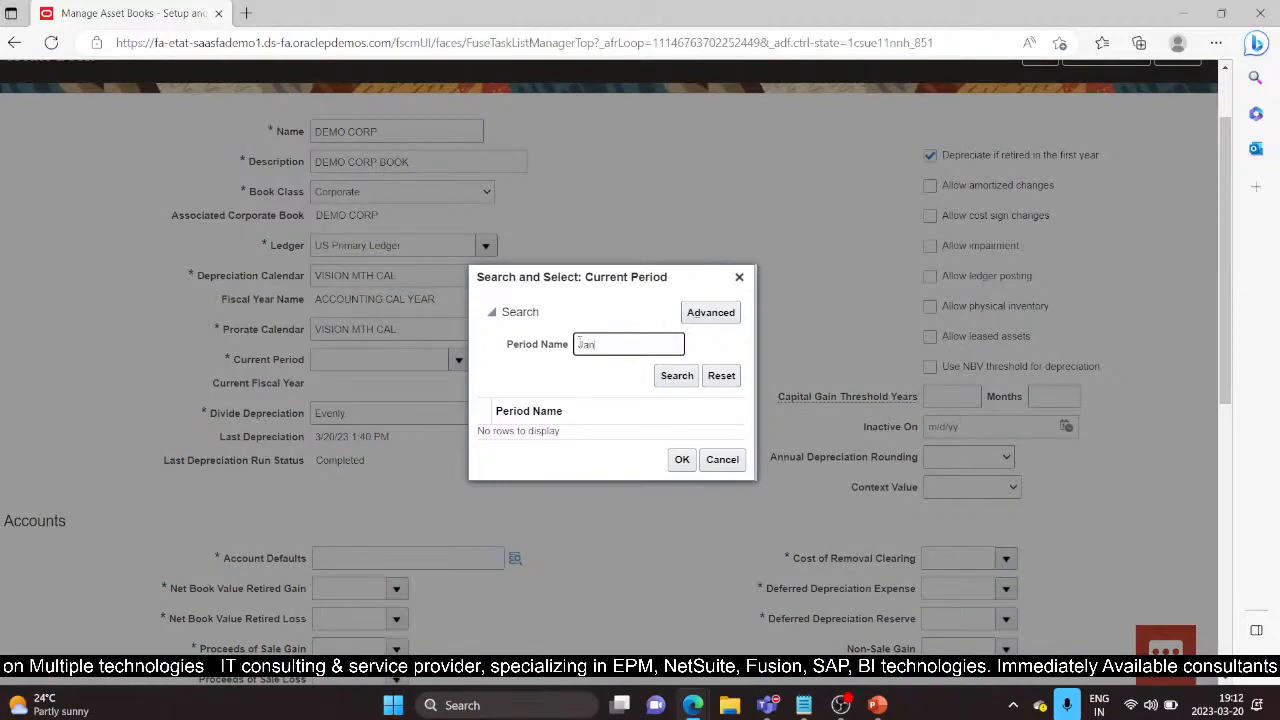
pyautogui.write('-22')
pyautogui.click(678, 376)
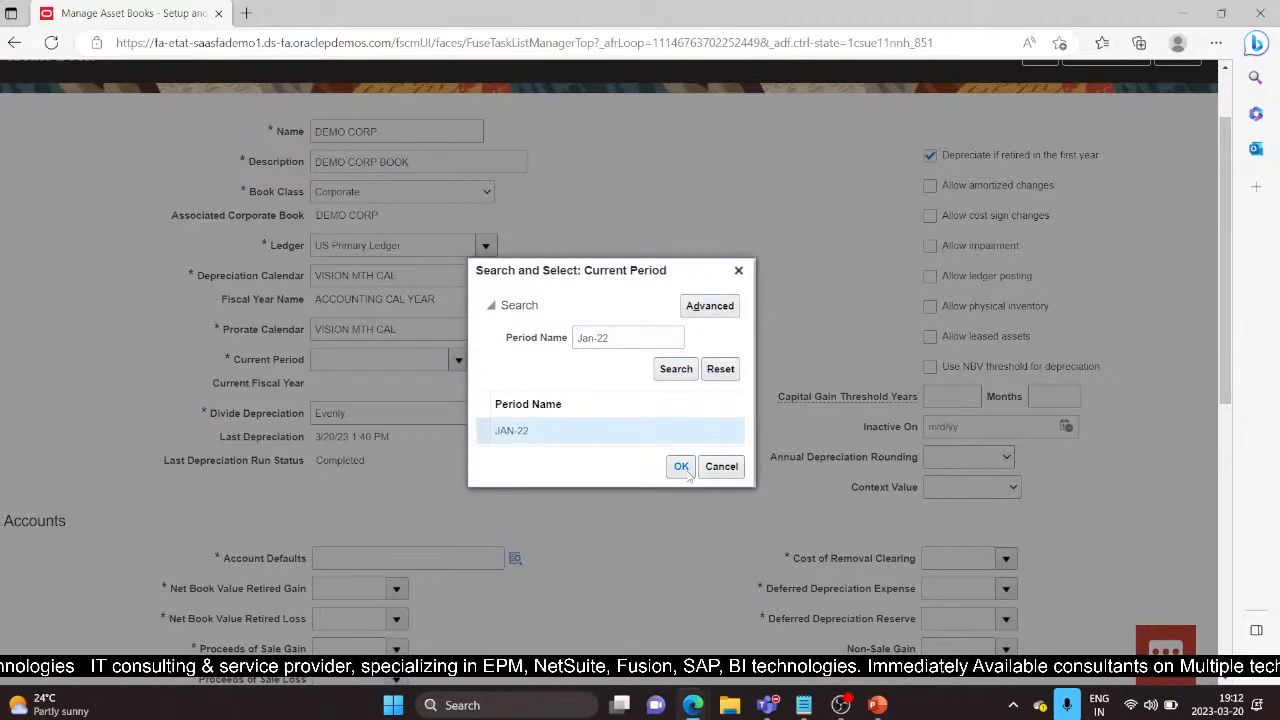
pyautogui.click(685, 472)
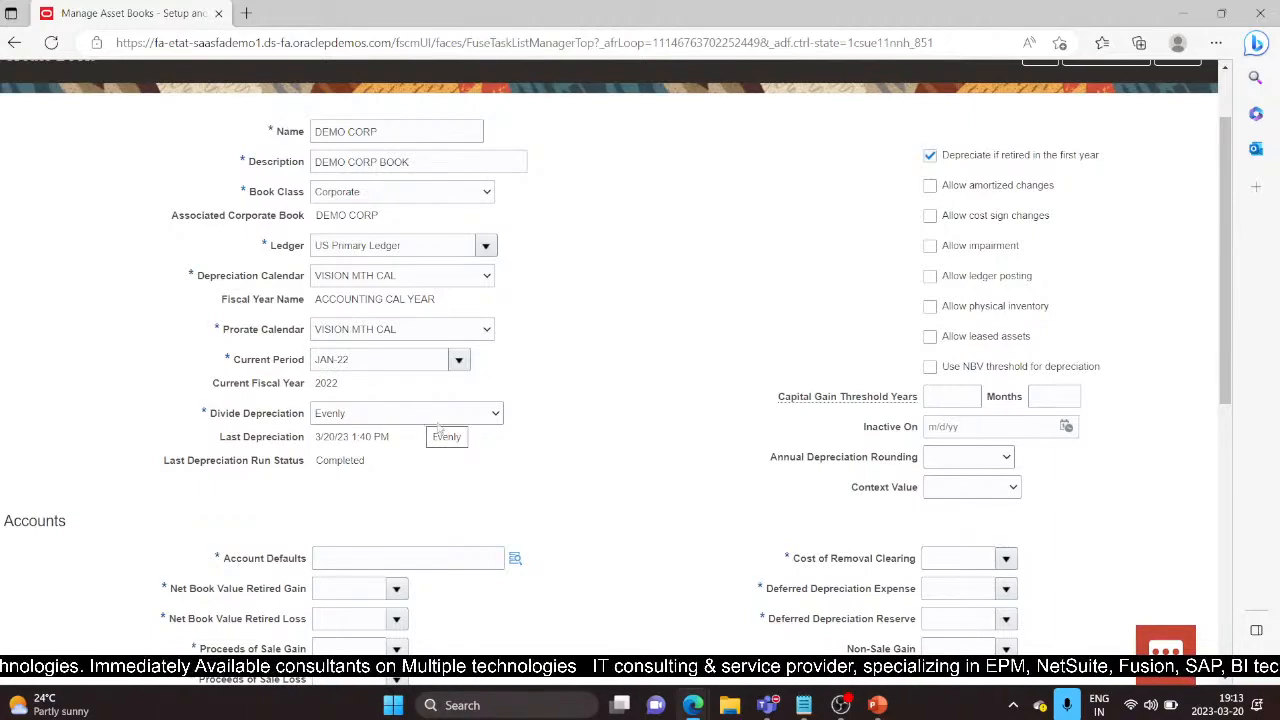
# Step: Keep depreciation divided Evenly and prorate calendar VISION MTH CAL, bringing the Accounts section into view
pyautogui.click(493, 416)
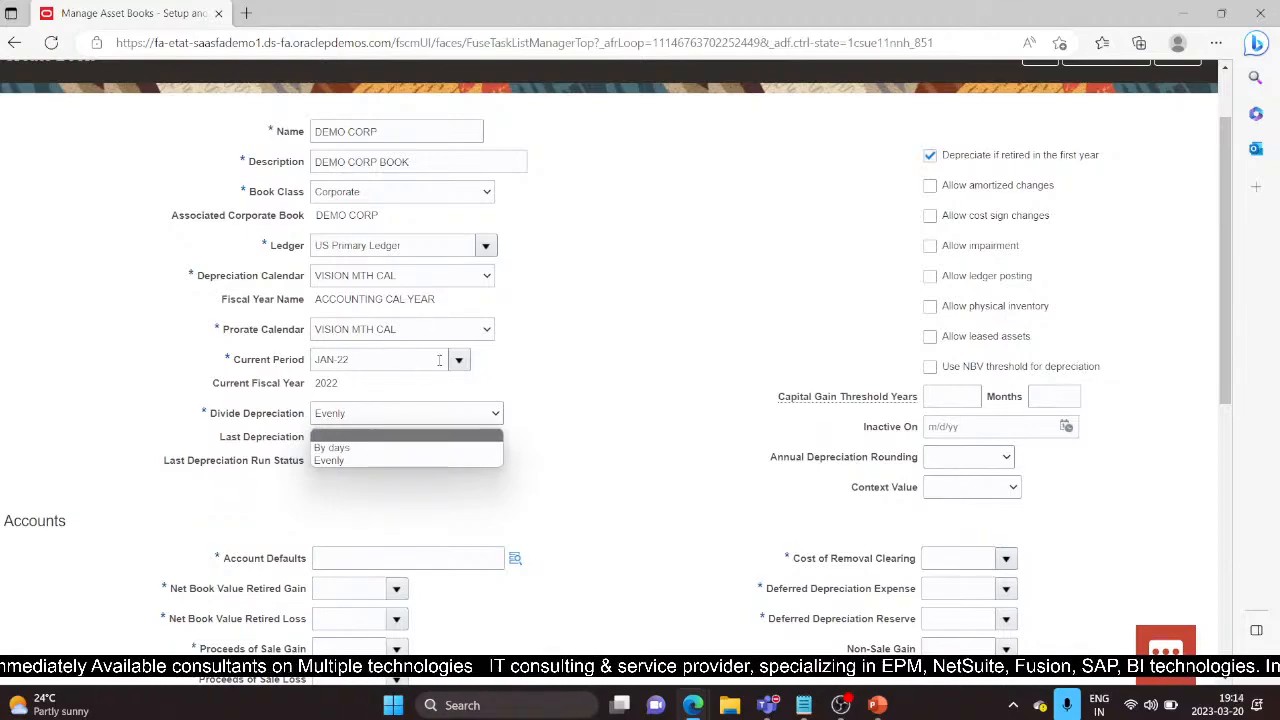
pyautogui.click(340, 460)
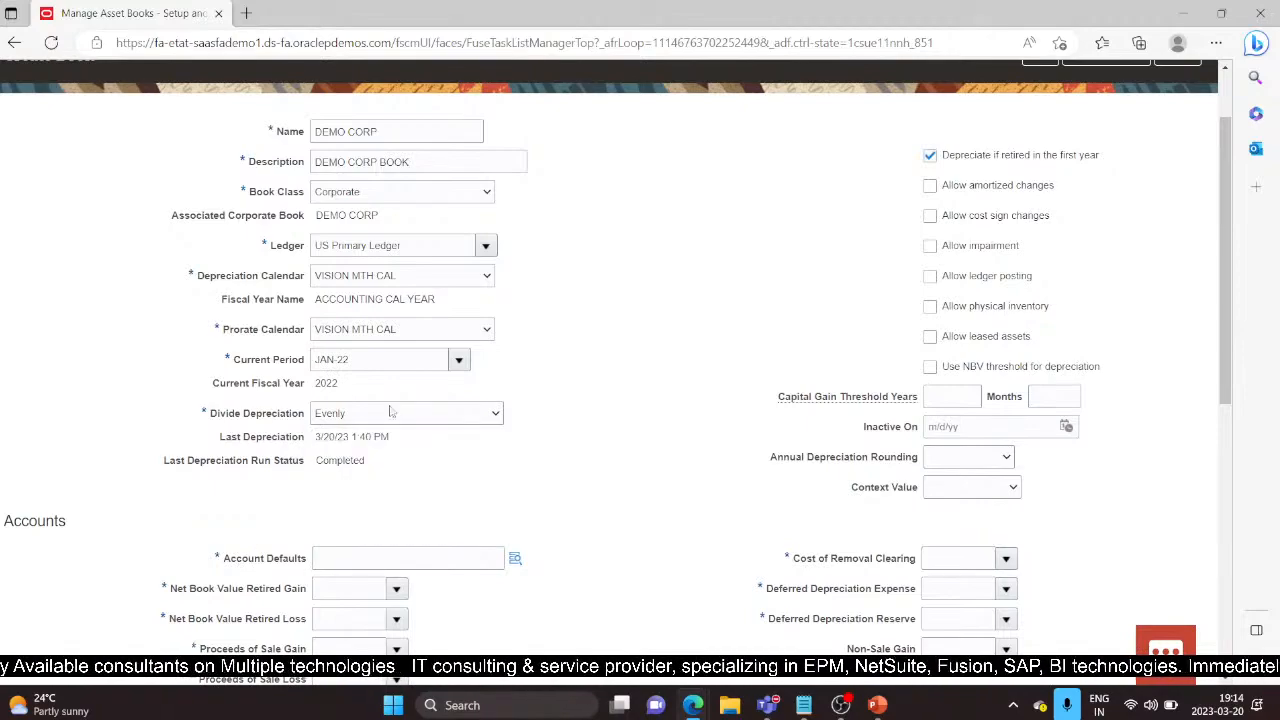
pyautogui.click(490, 339)
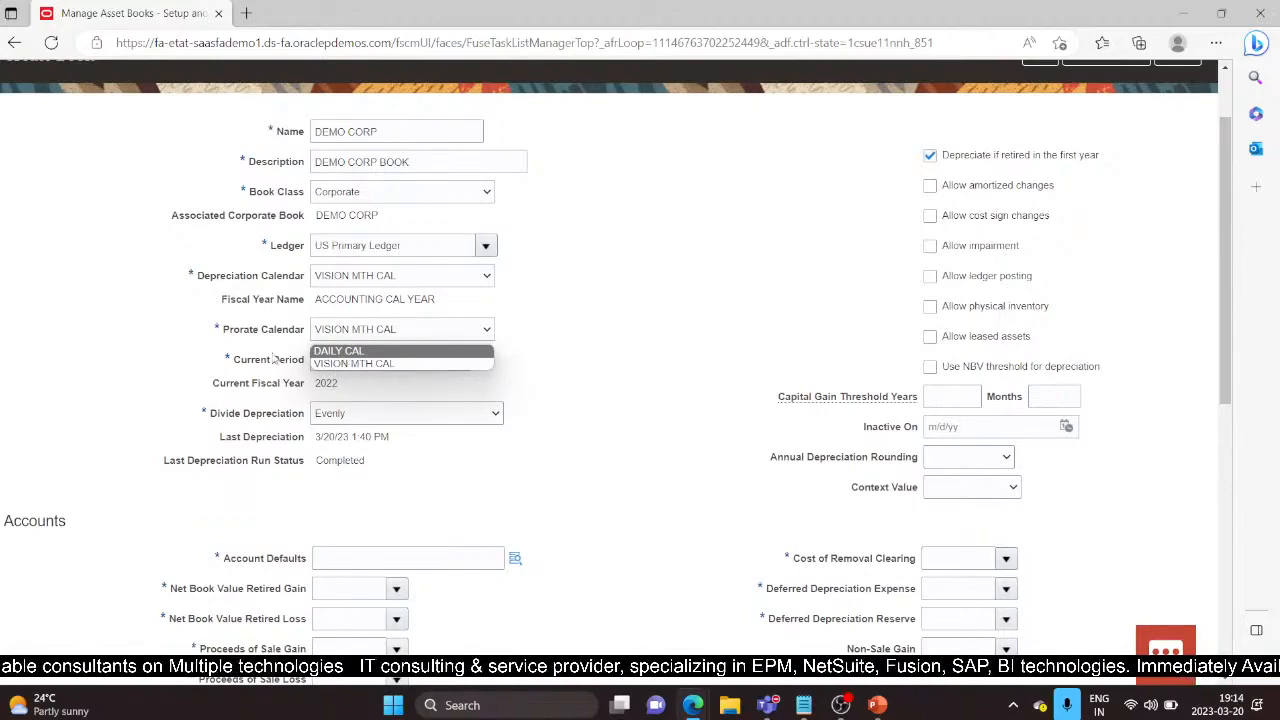
pyautogui.click(476, 422)
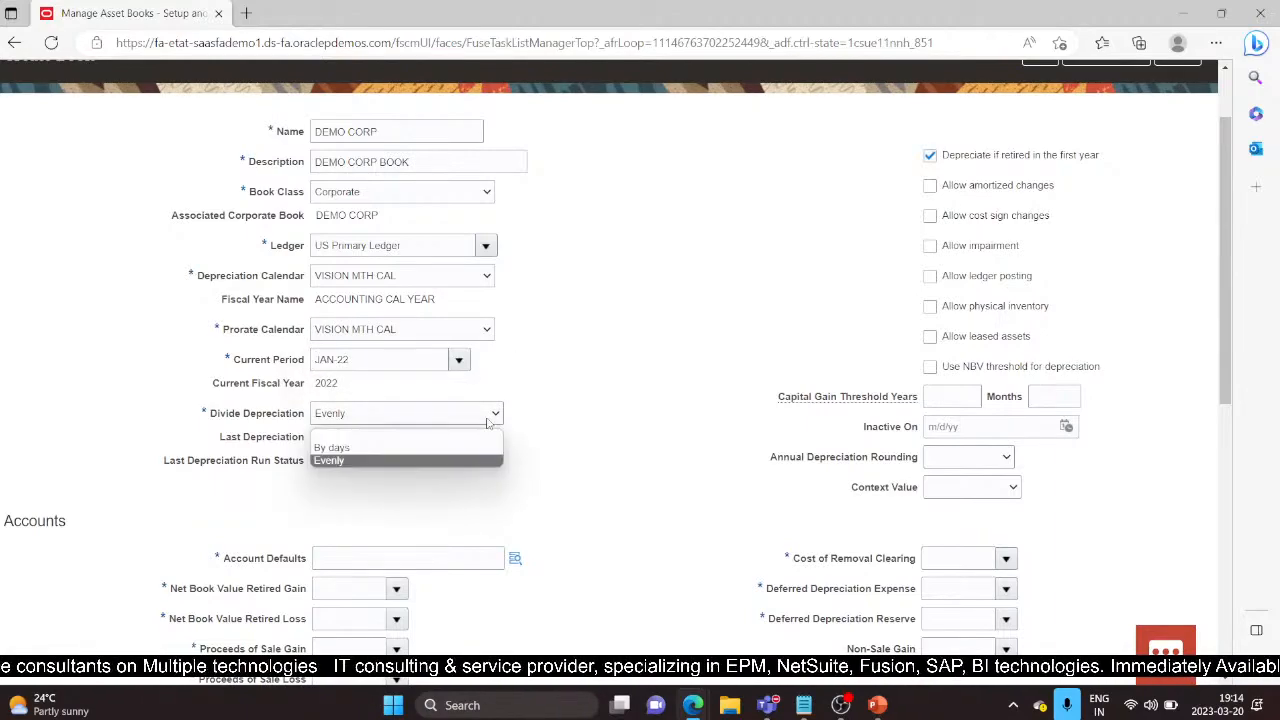
pyautogui.click(566, 542)
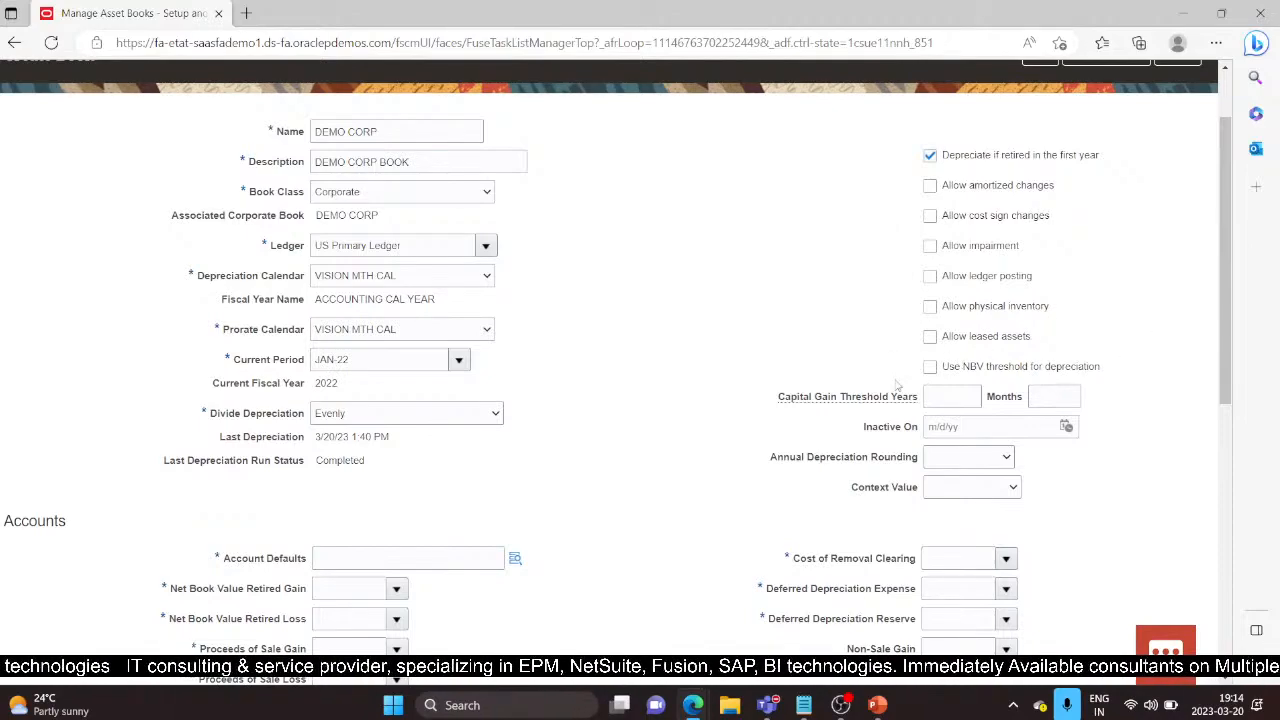
pyautogui.scroll(-1, 772, 483)
pyautogui.scroll(-1, 772, 483)
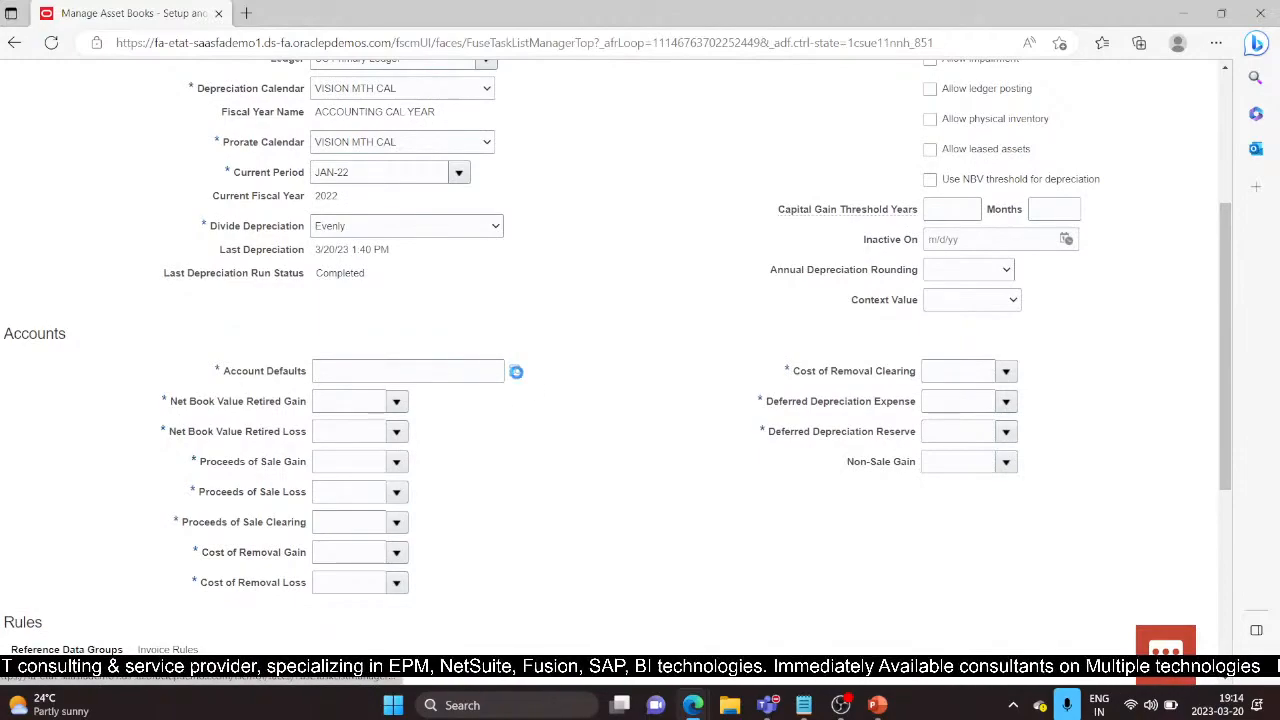
# Step: Set Account Defaults to 101.10.78990.000.000.000 by picking natural account 78990
pyautogui.click(516, 371)
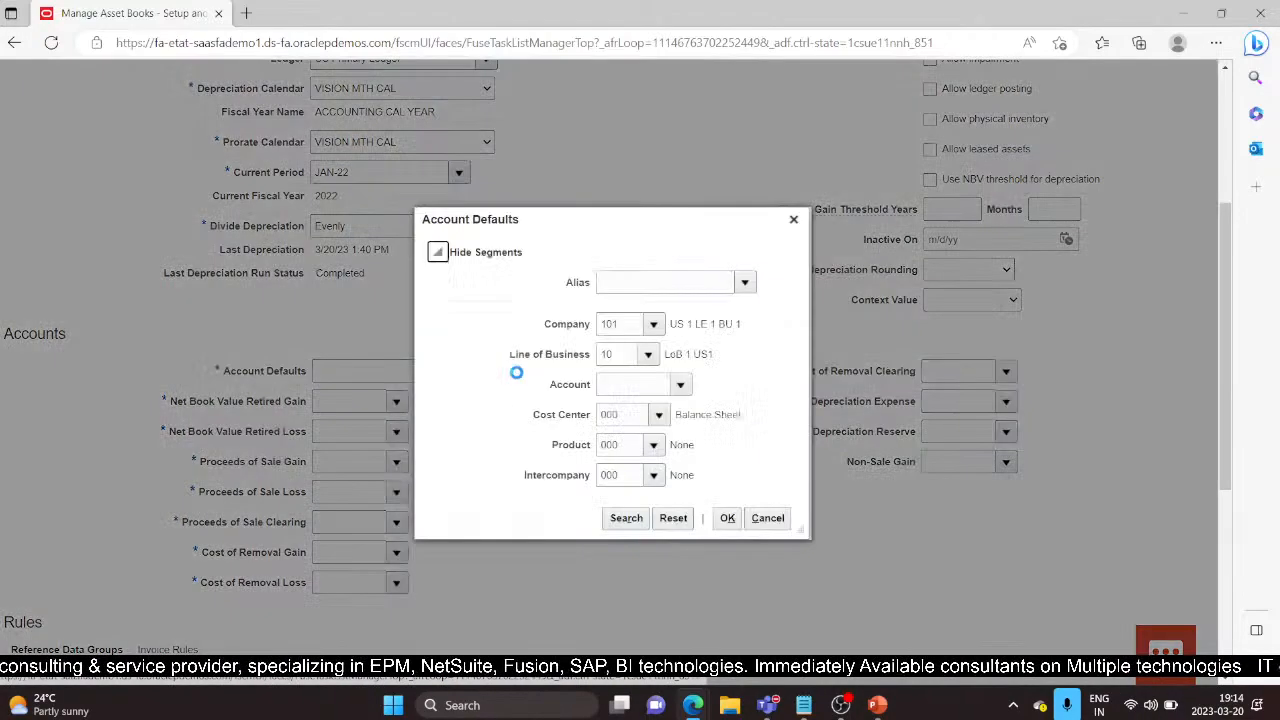
pyautogui.click(623, 384)
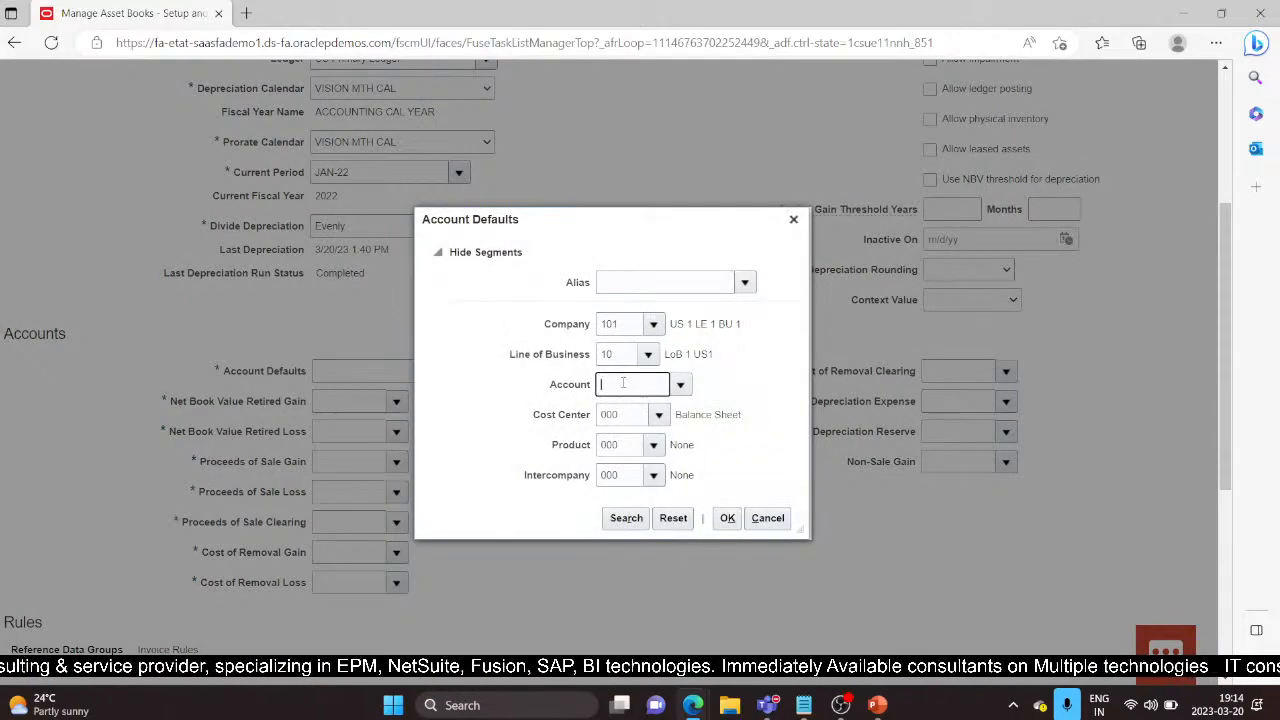
pyautogui.write('78990')
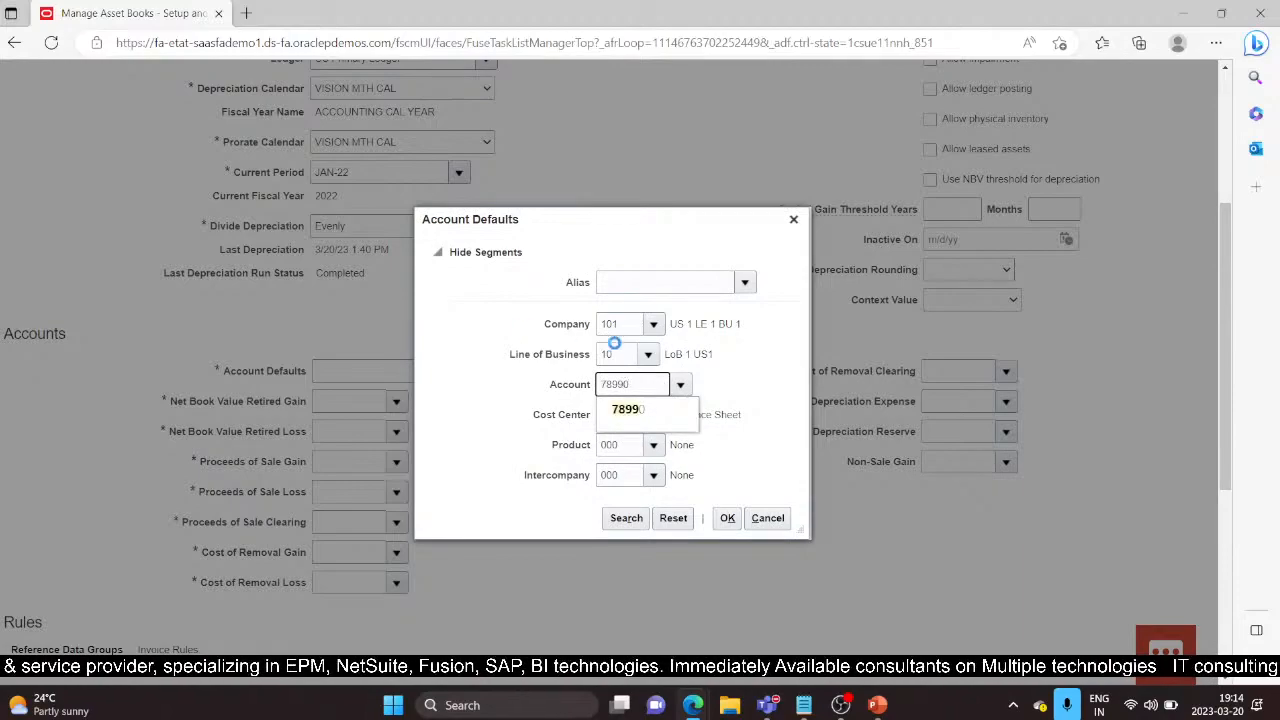
pyautogui.click(648, 420)
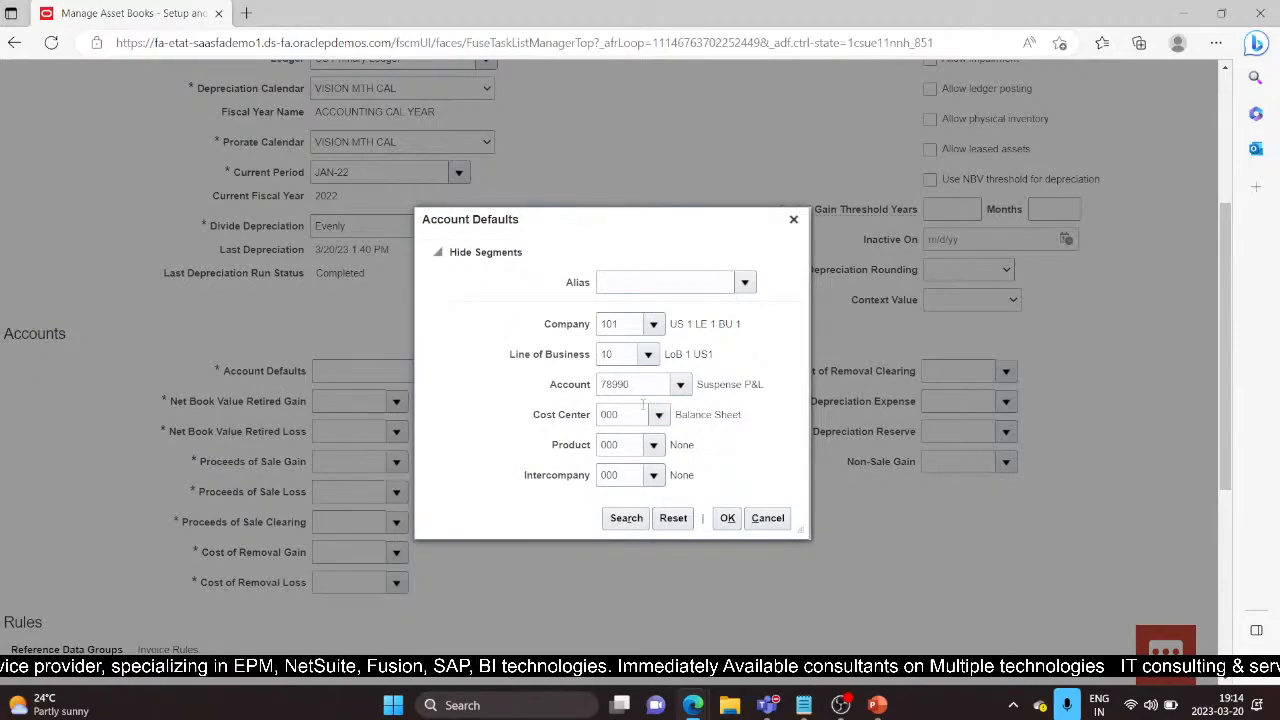
pyautogui.click(728, 518)
pyautogui.click(338, 402)
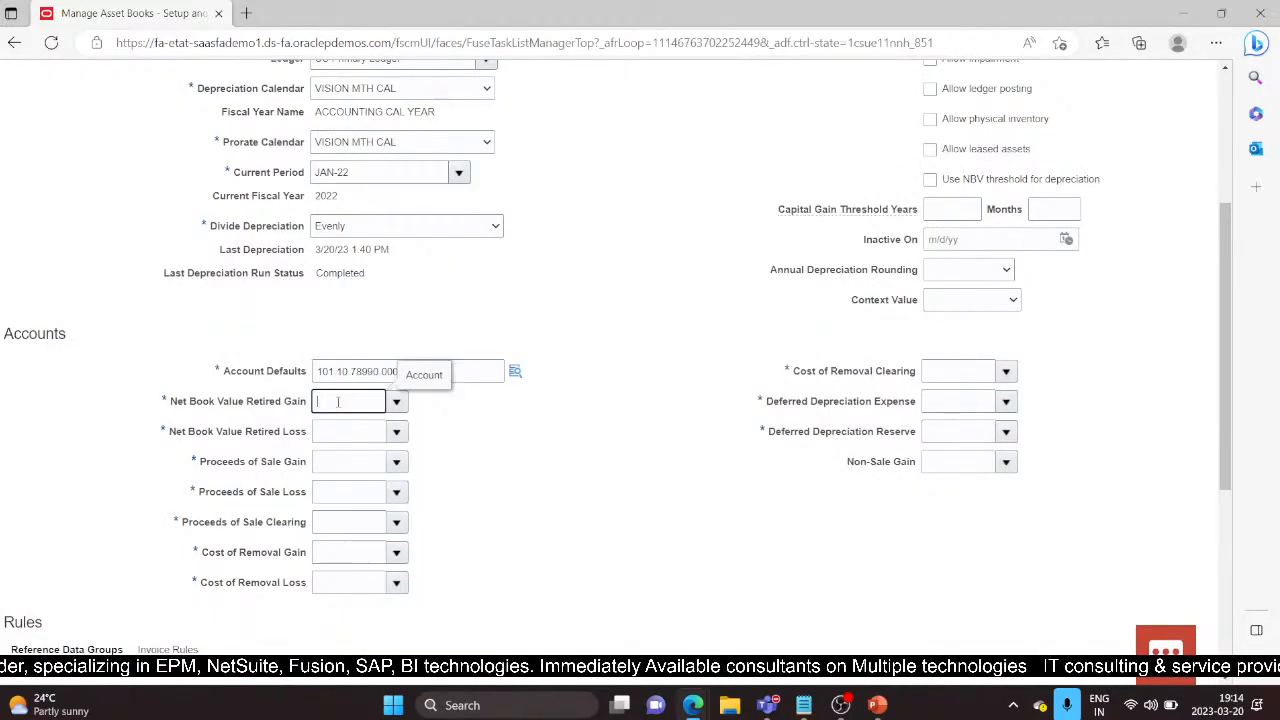
# Step: Enter NBV retired gain/loss 78530/78540 and proceeds of sale gain/loss 78510/78520
pyautogui.write('78530')
pyautogui.click(349, 431)
pyautogui.write('78540')
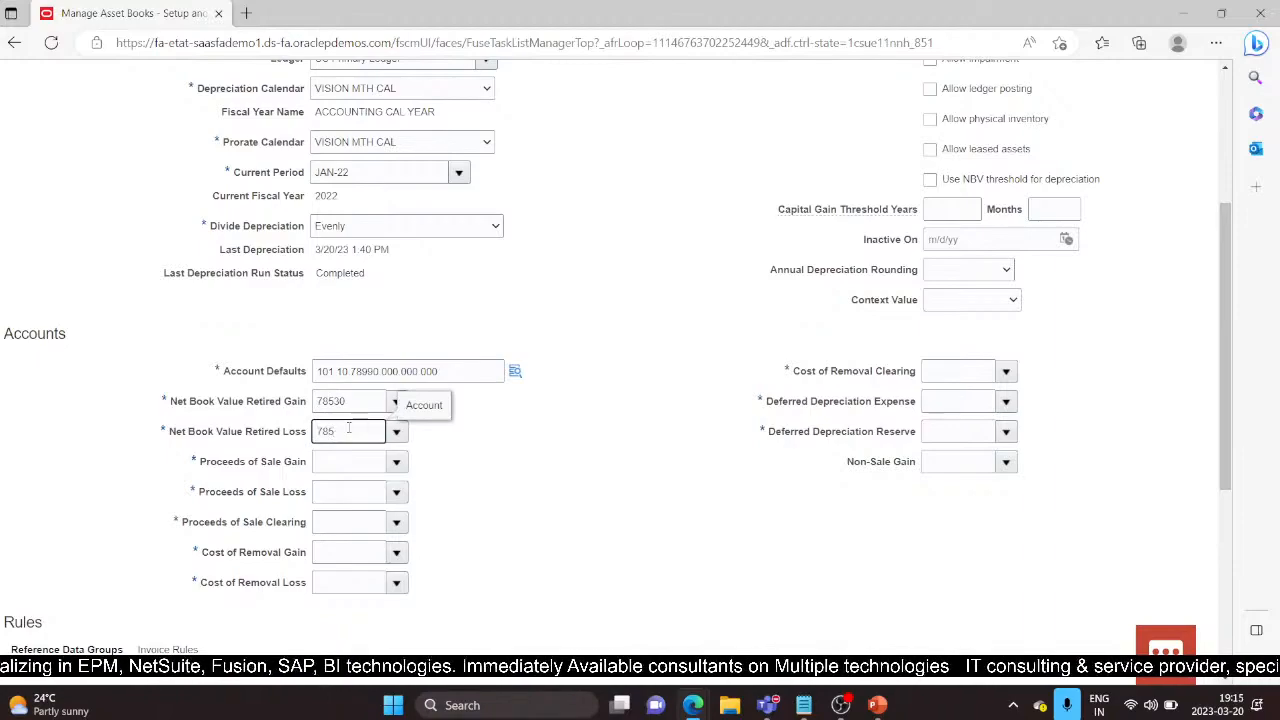
pyautogui.click(328, 464)
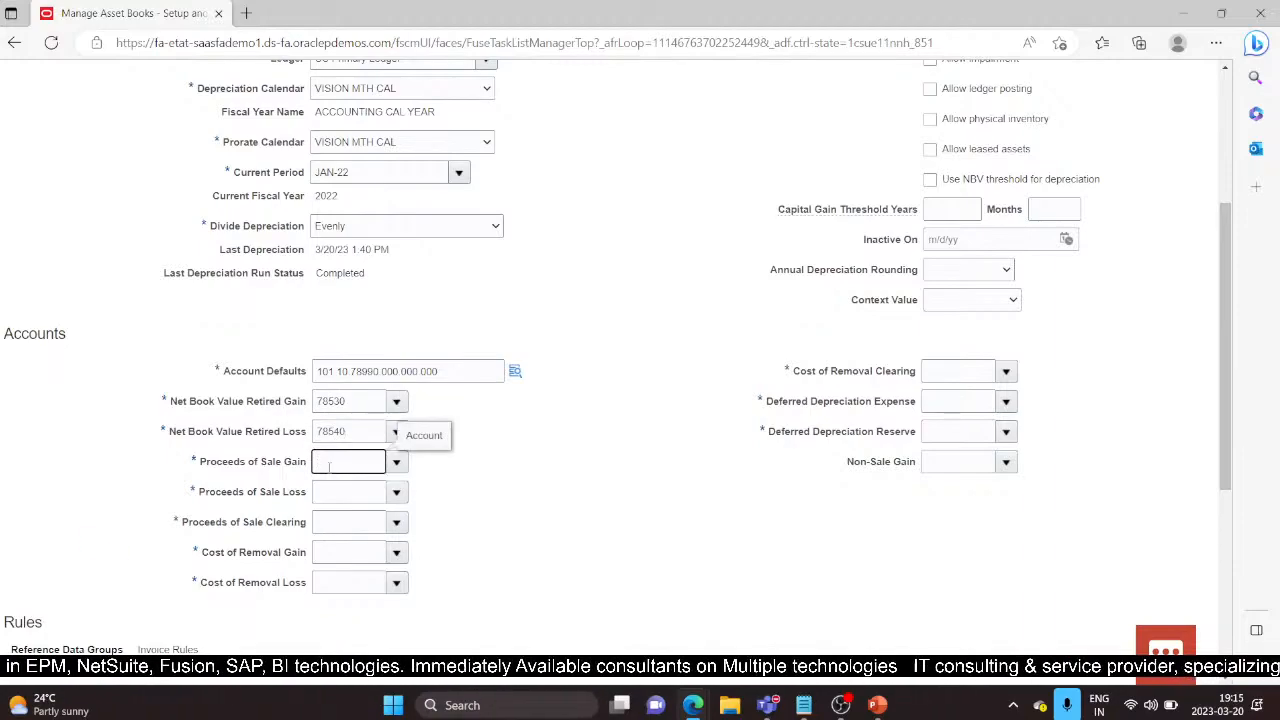
pyautogui.write('78510')
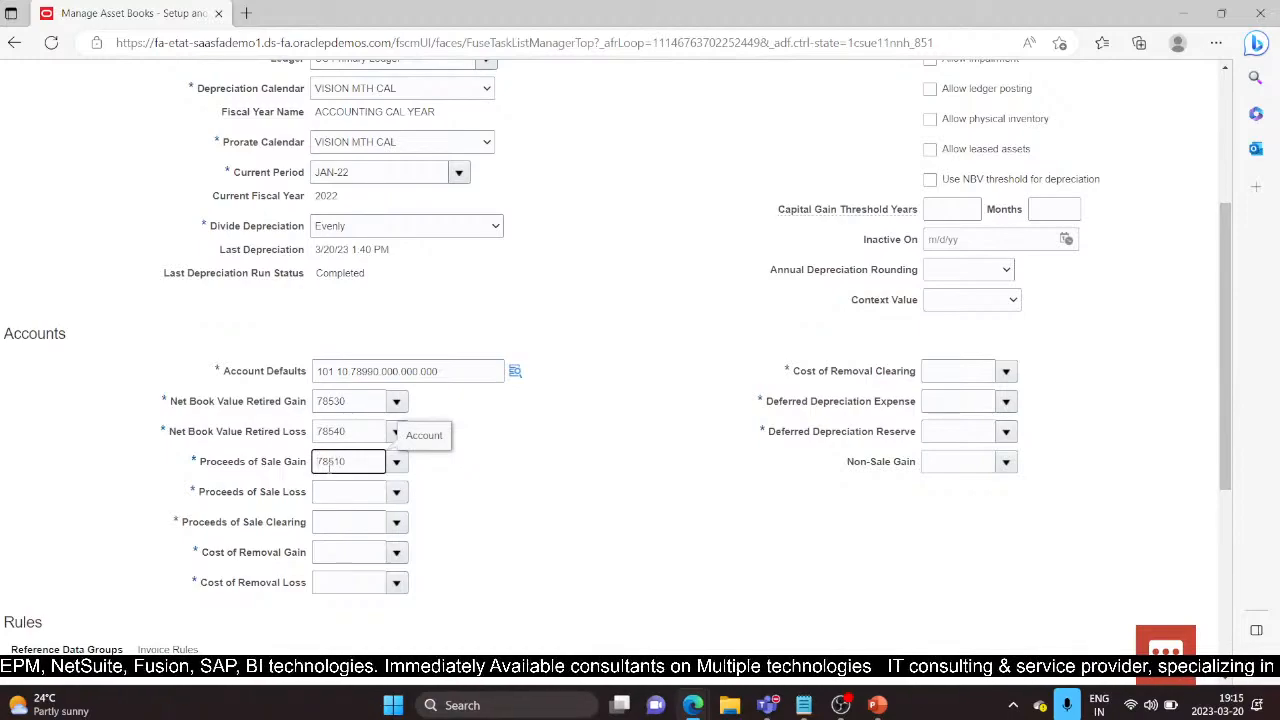
pyautogui.click(357, 494)
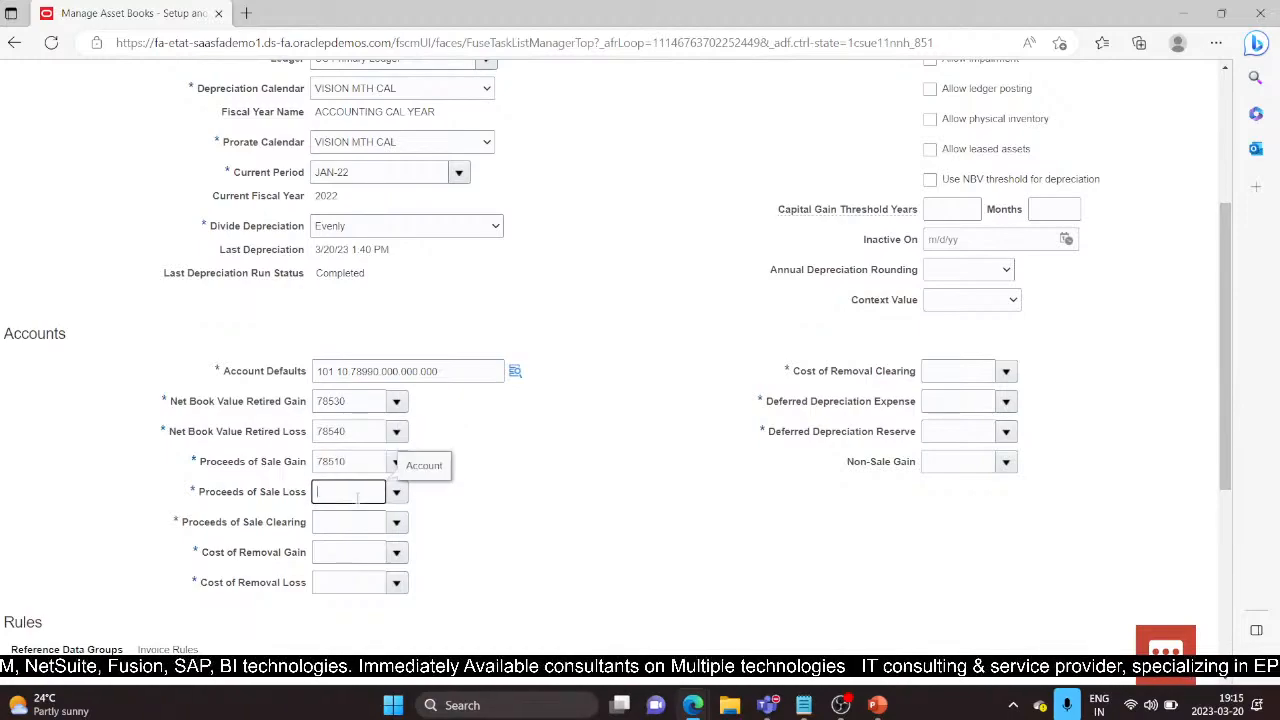
pyautogui.write('78')
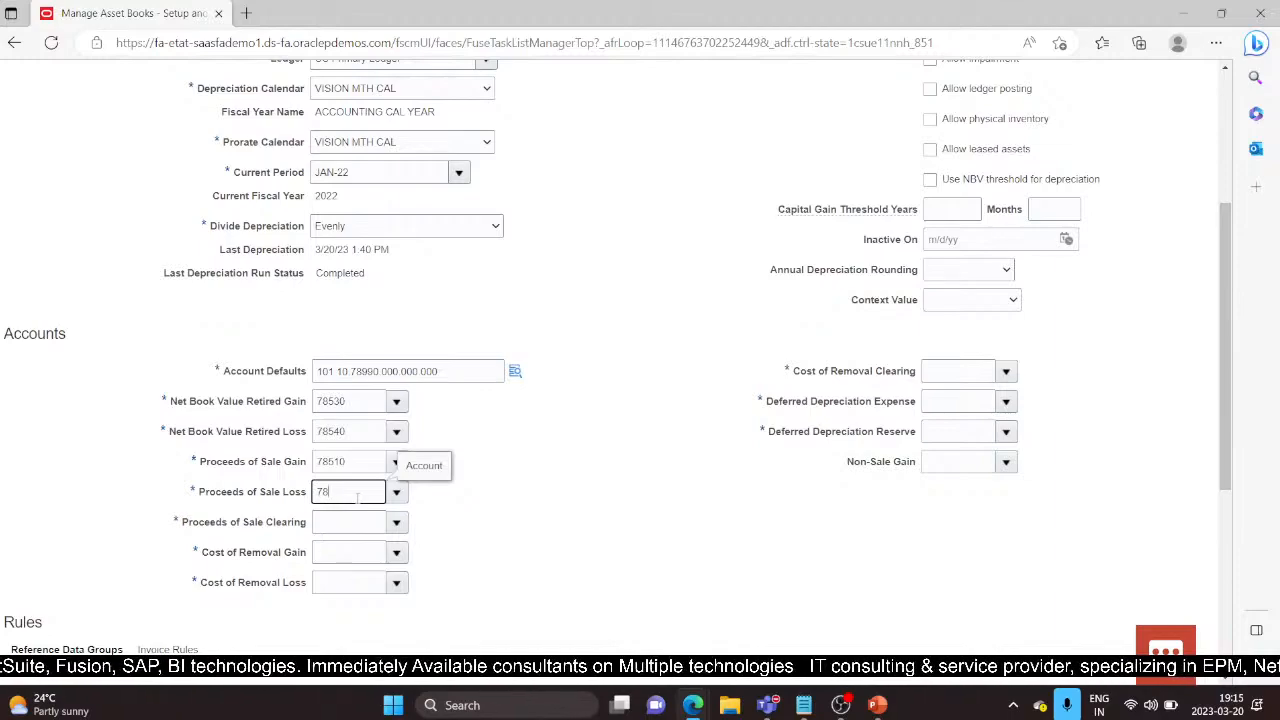
pyautogui.write('520')
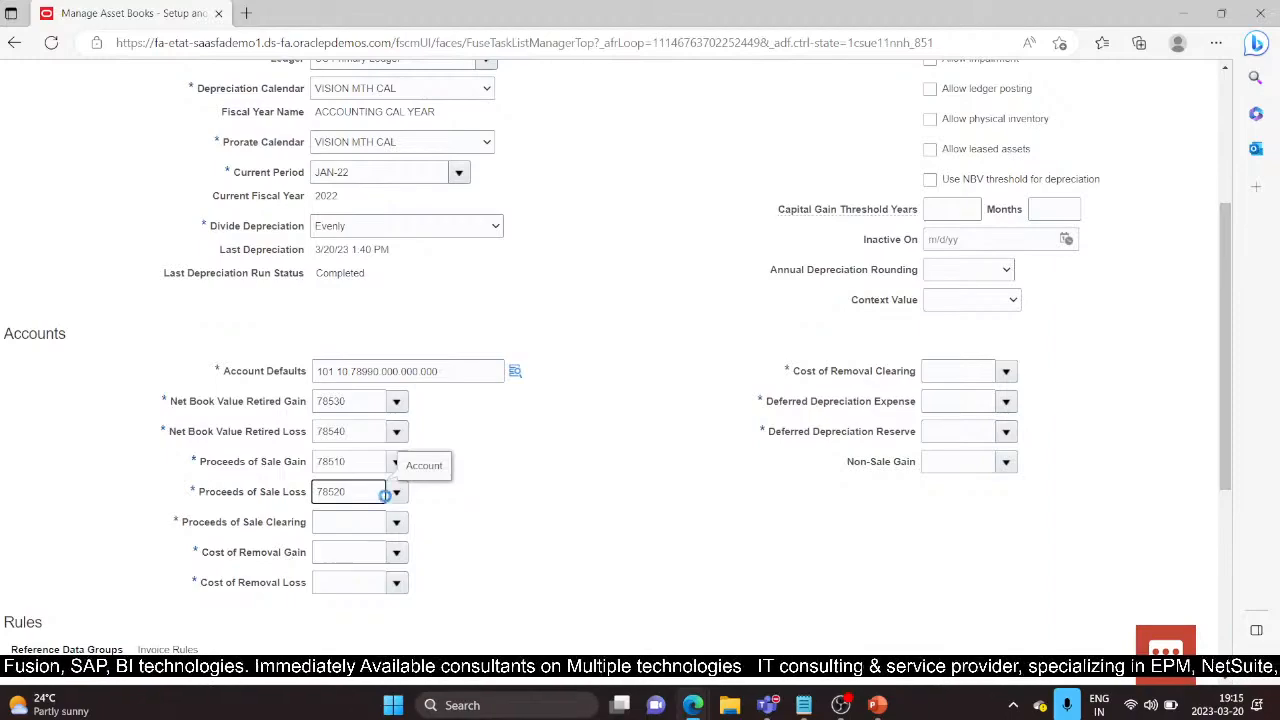
# Step: Set the Proceeds of Sale Clearing account to 15910
pyautogui.click(368, 523)
pyautogui.click(396, 521)
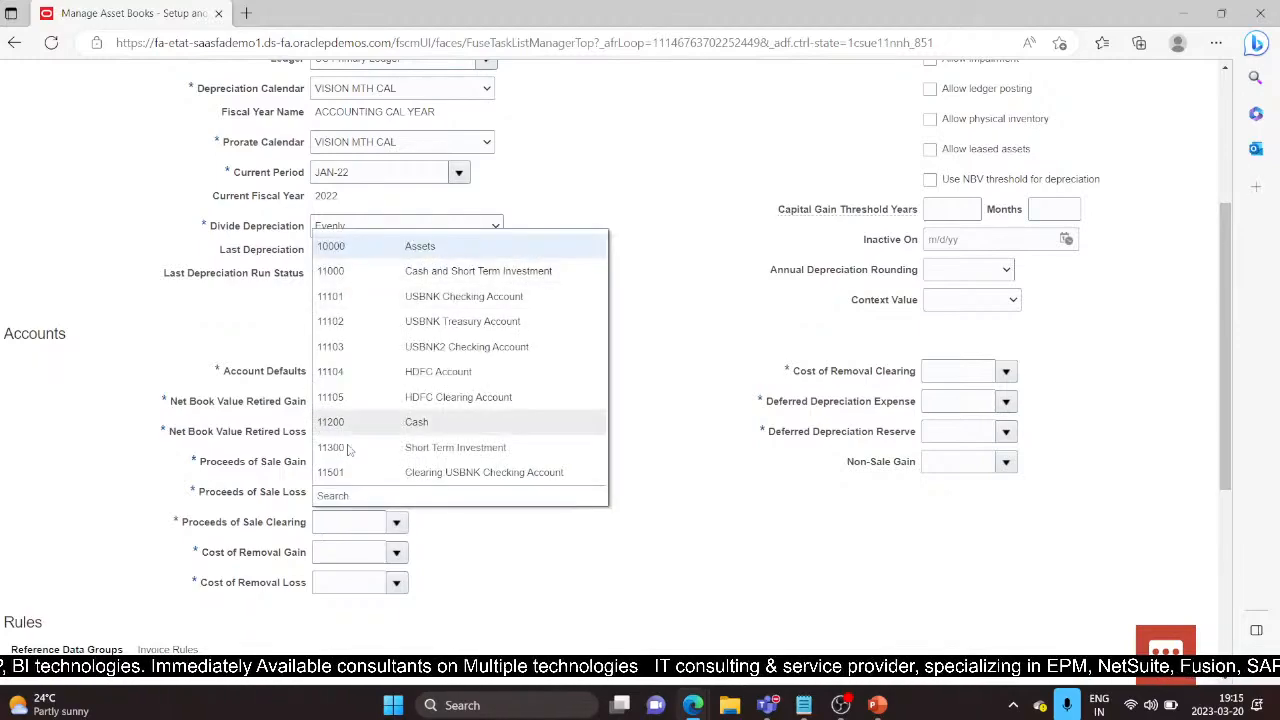
pyautogui.click(340, 524)
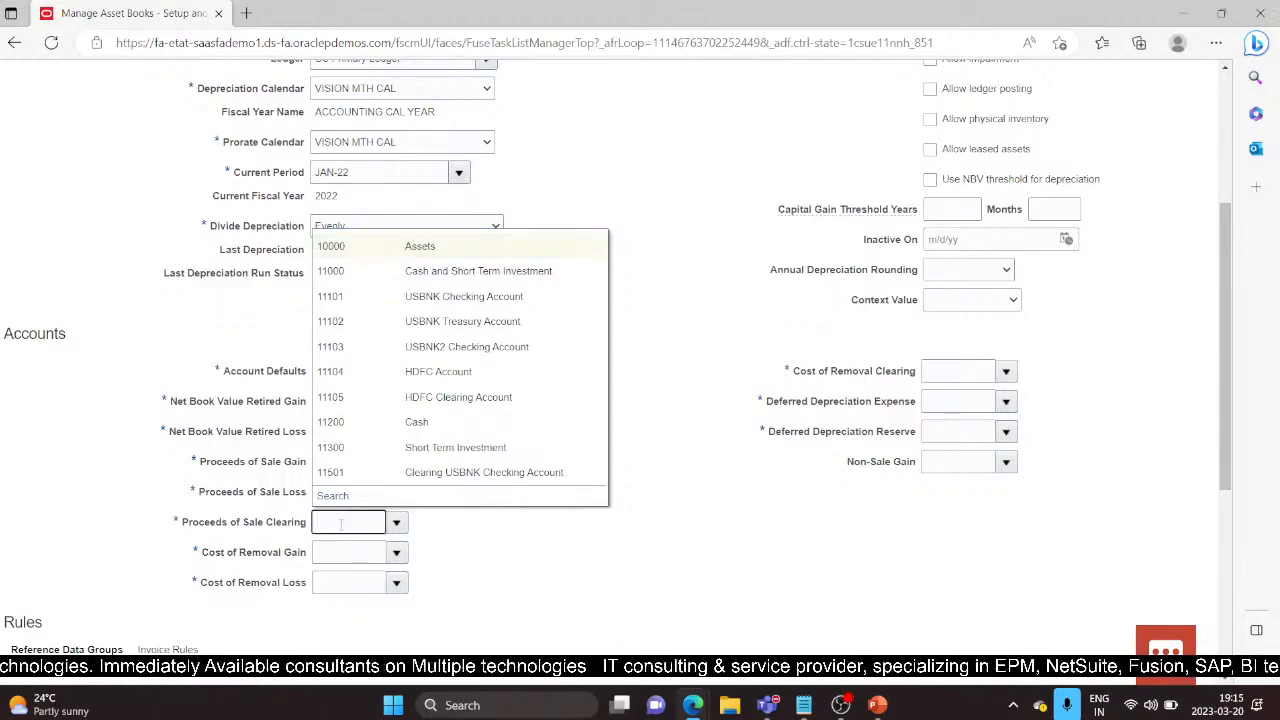
pyautogui.write('15910')
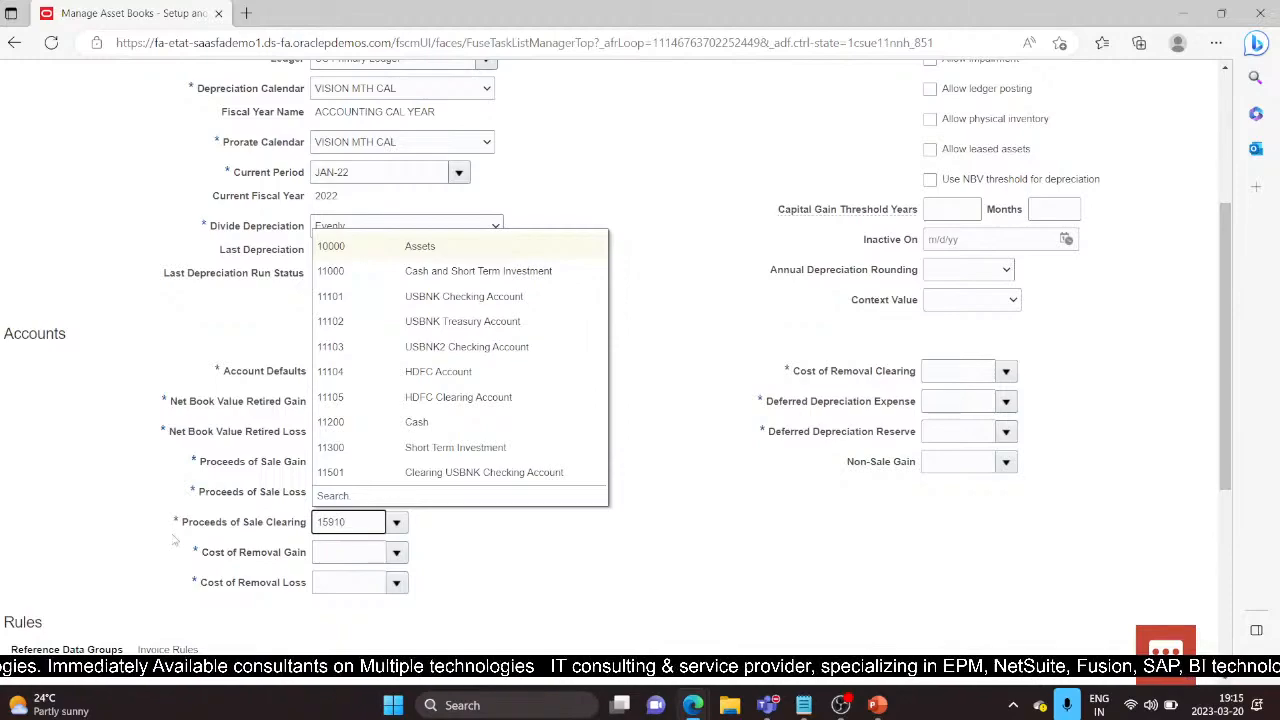
pyautogui.click(193, 530)
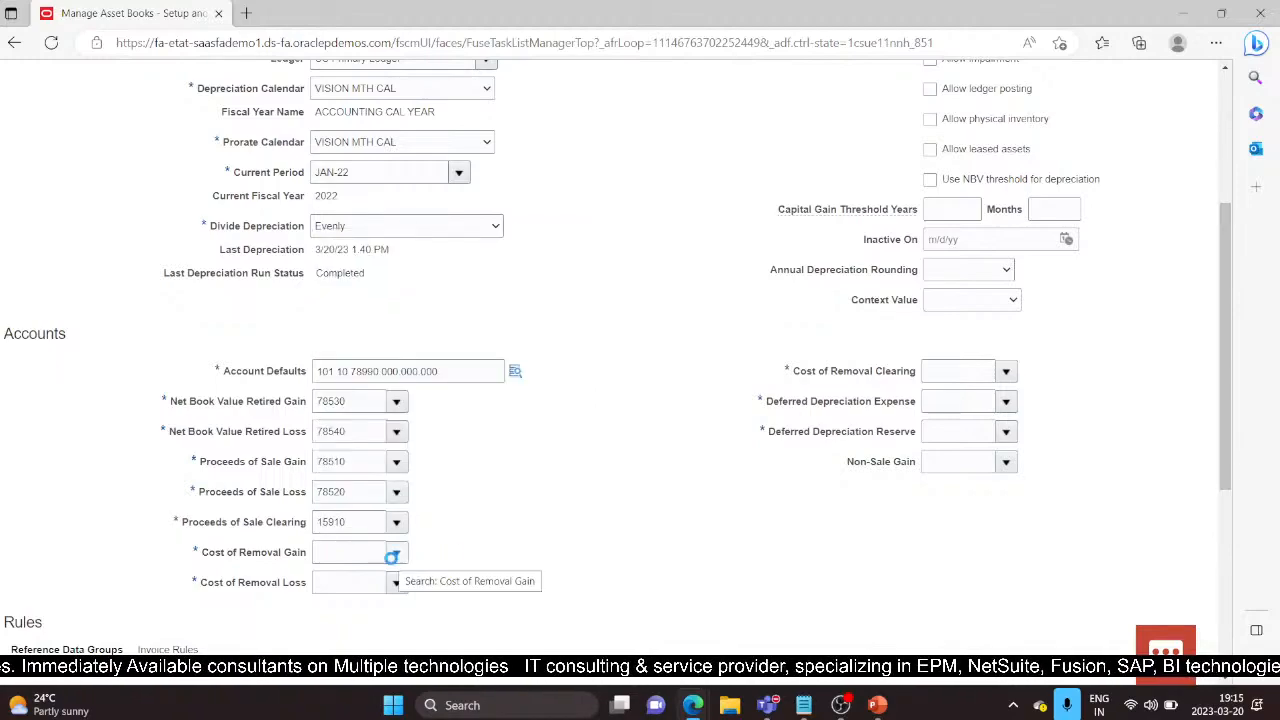
# Step: Set Cost of Removal Gain to 78530 and Cost of Removal Loss to 78540
pyautogui.click(348, 556)
pyautogui.write('24220')
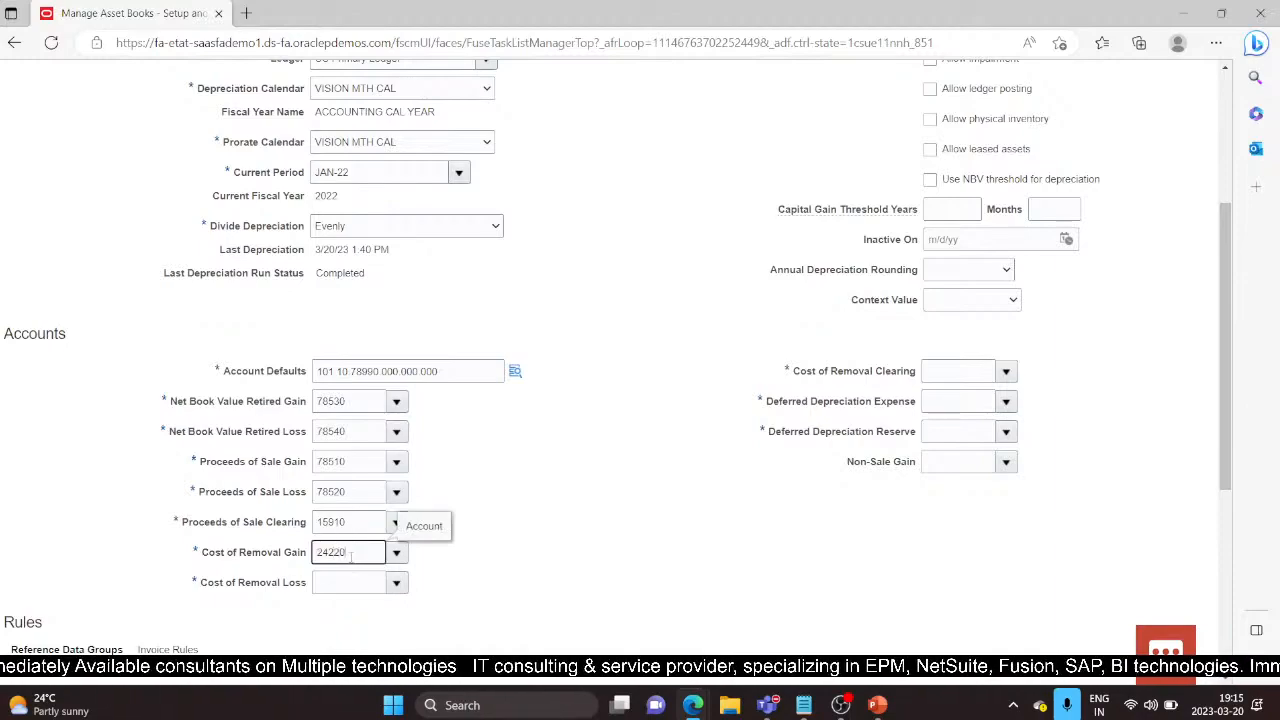
pyautogui.click(342, 583)
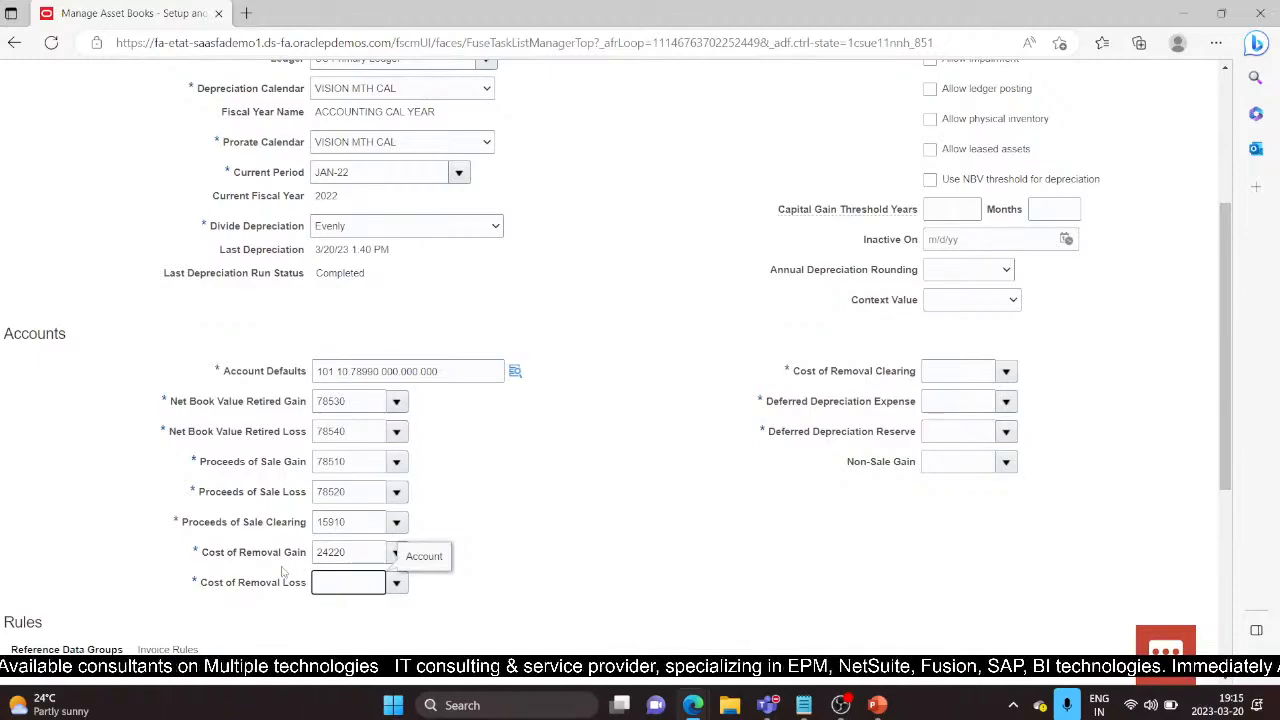
pyautogui.hotkey('shift', 'Tab')
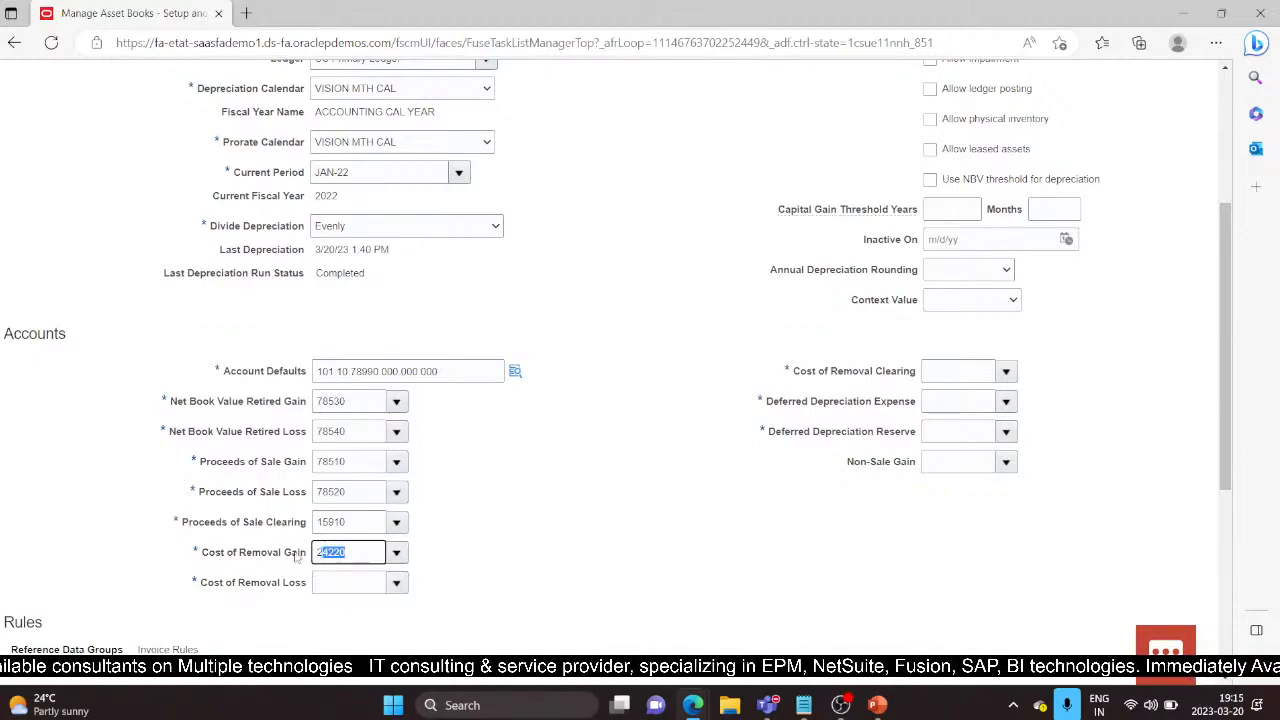
pyautogui.write('78530')
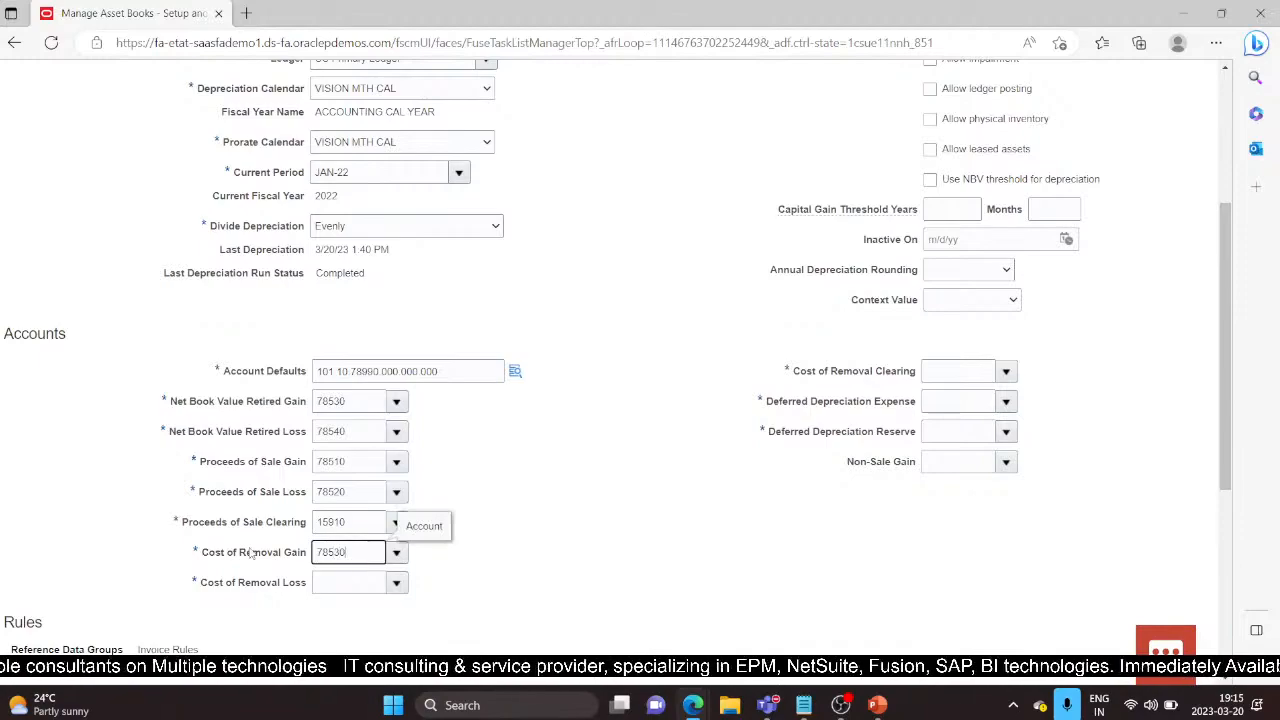
pyautogui.click(360, 582)
pyautogui.write('78540')
pyautogui.click(926, 371)
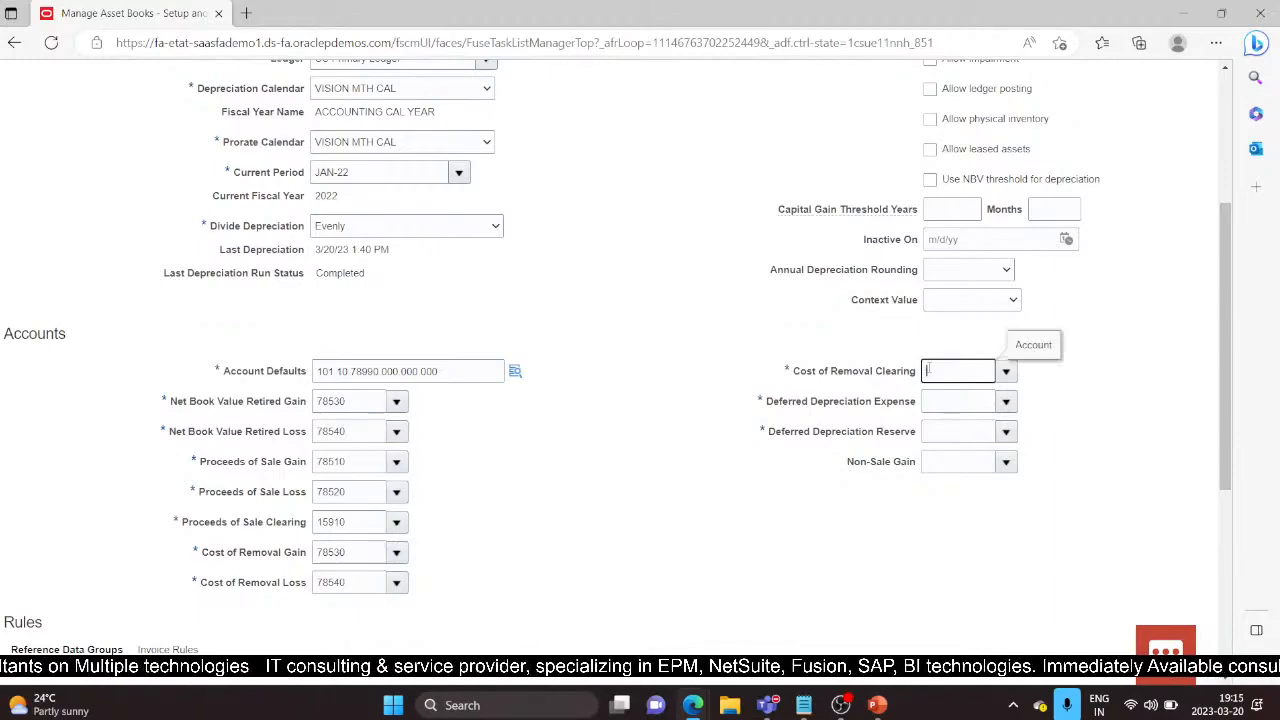
# Step: Enter removal clearing 24220, deferred depreciation expense 68800, reserve 16800 and non-sale gain 16600
pyautogui.write('24220')
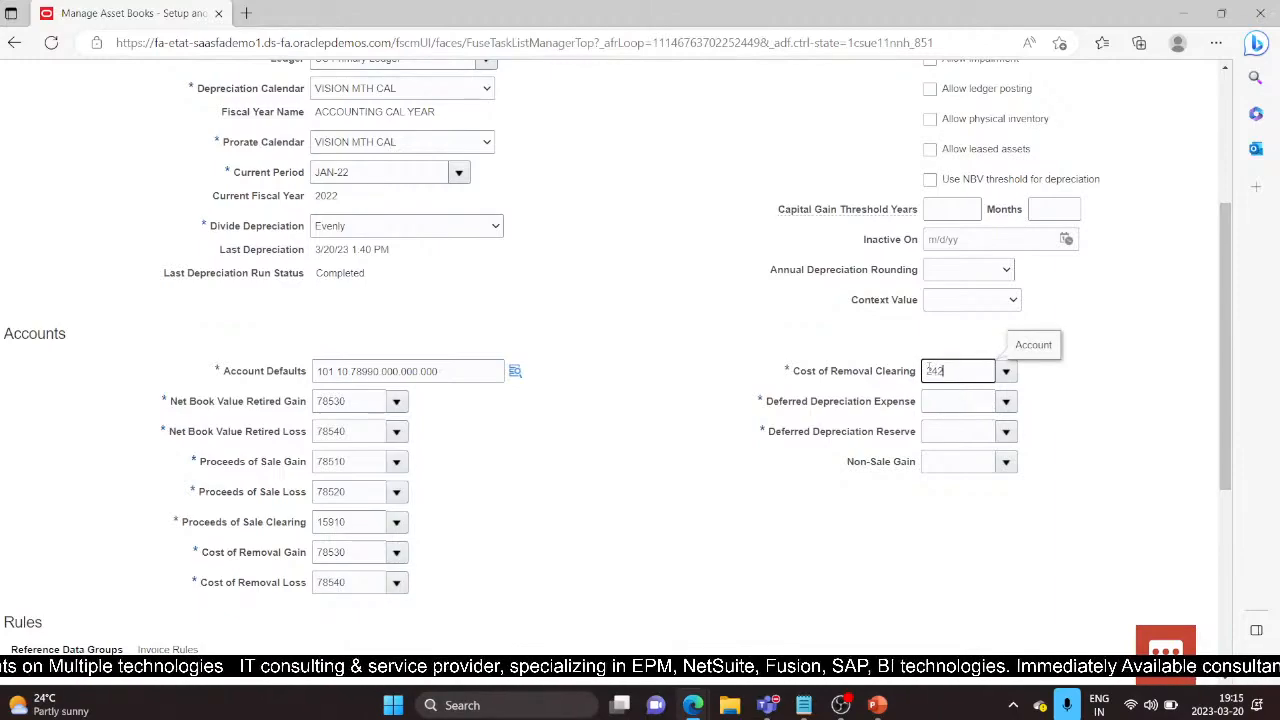
pyautogui.click(966, 399)
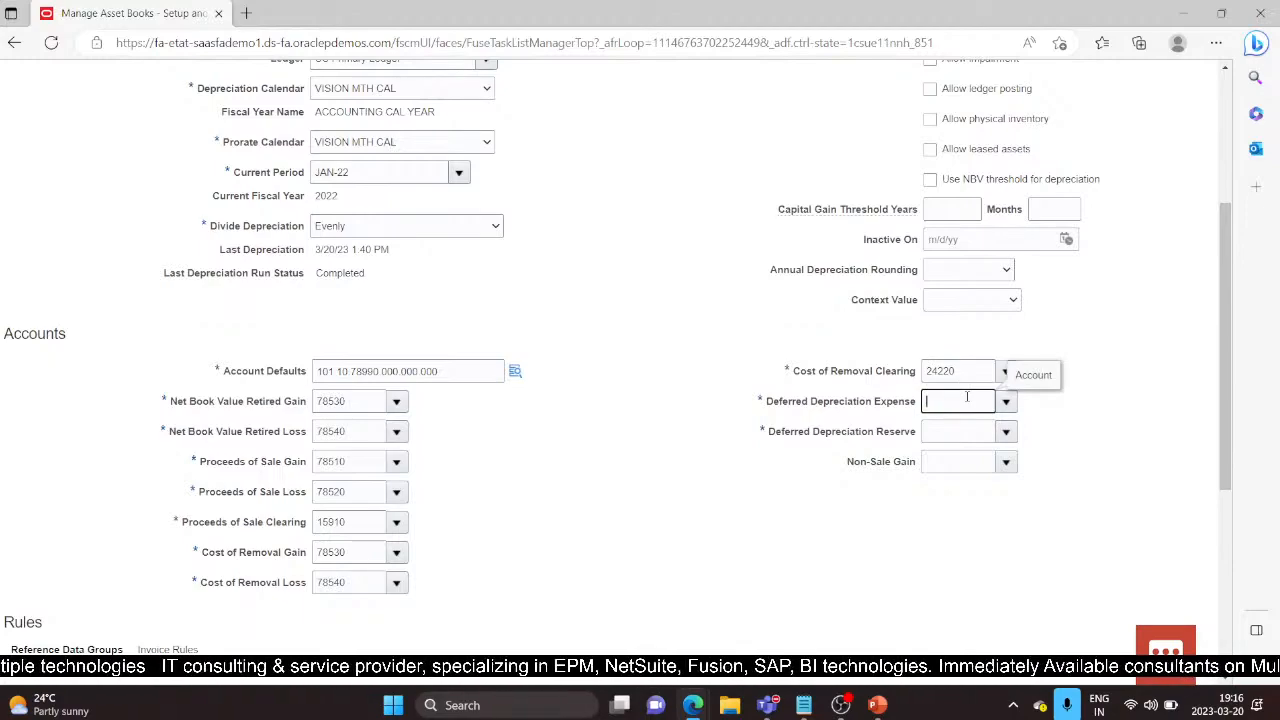
pyautogui.write('88')
pyautogui.write('800')
pyautogui.click(975, 429)
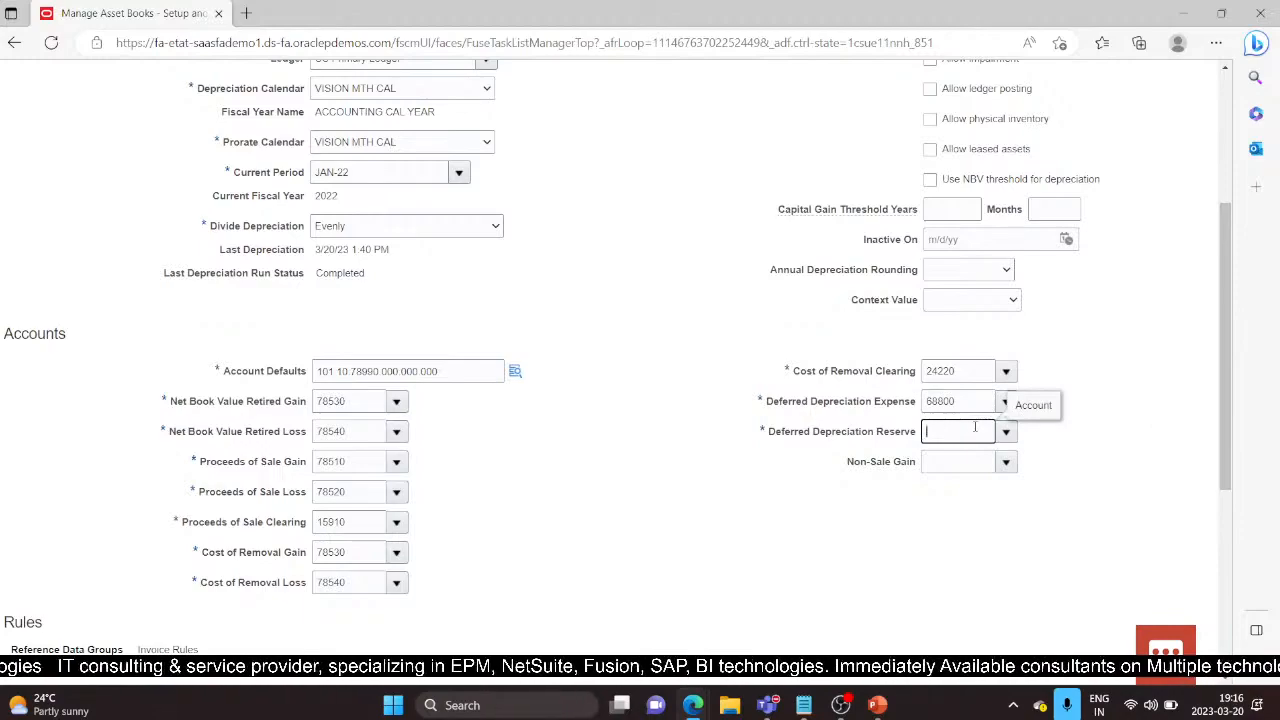
pyautogui.write('16800')
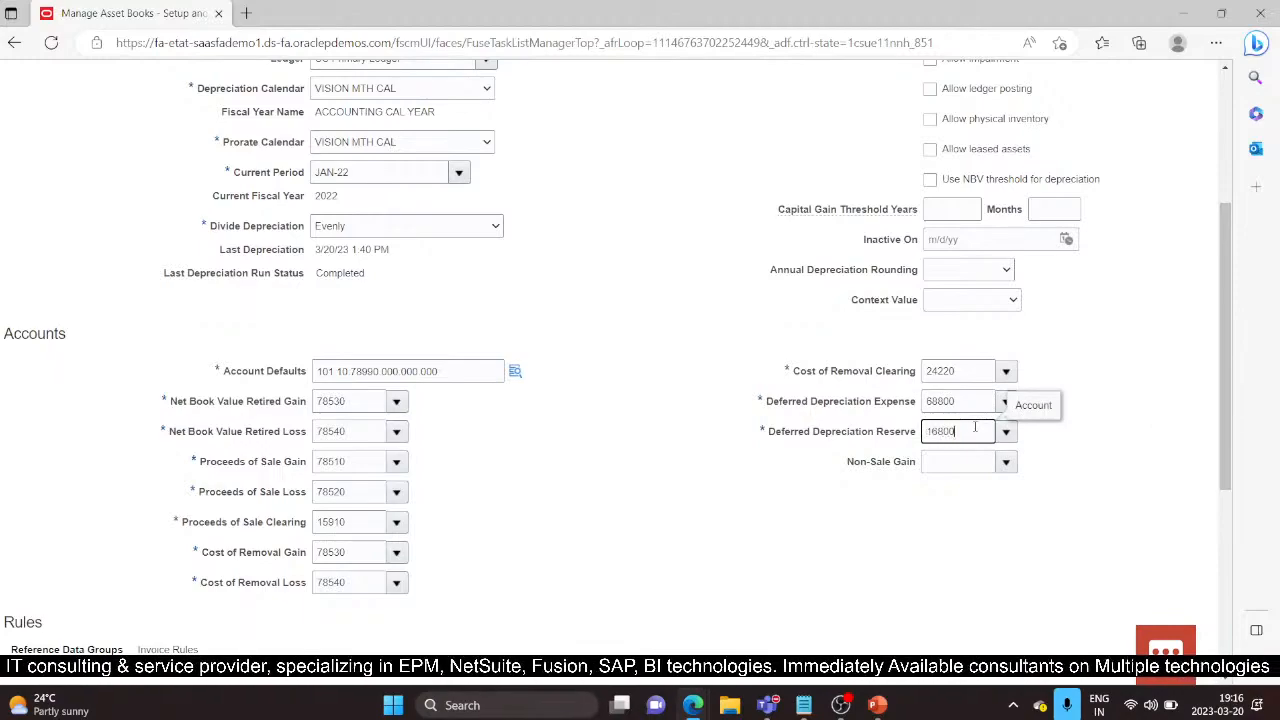
pyautogui.click(972, 461)
pyautogui.write('16600')
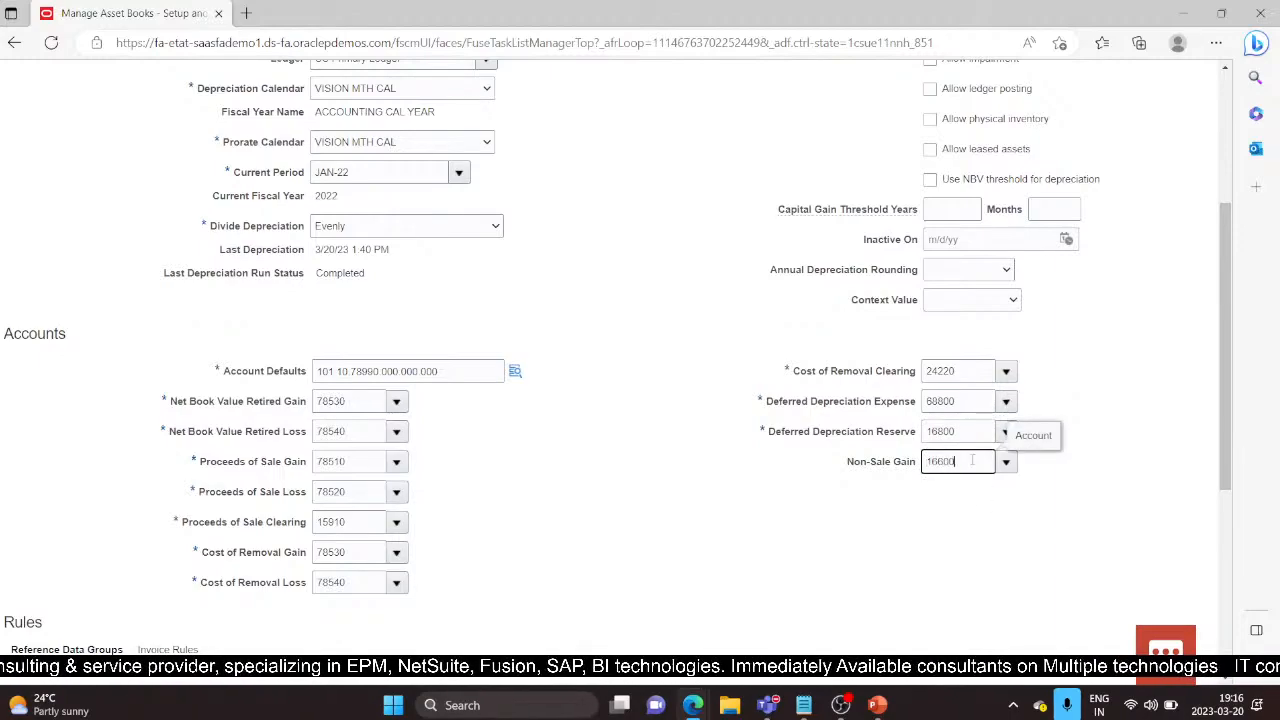
pyautogui.click(589, 503)
# Step: Leave the Asset Bonus Rules reference data set at ENTERPRISE and display the Invoice Rules
pyautogui.scroll(-5, 589, 503)
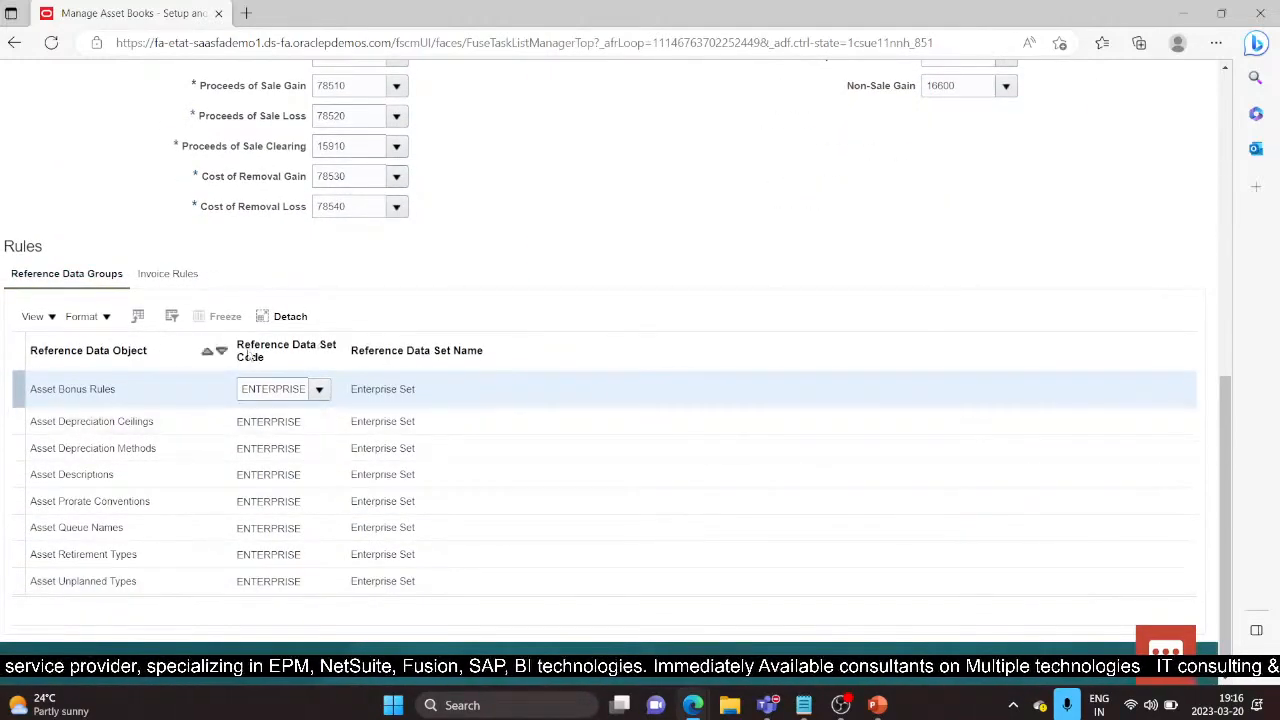
pyautogui.click(322, 390)
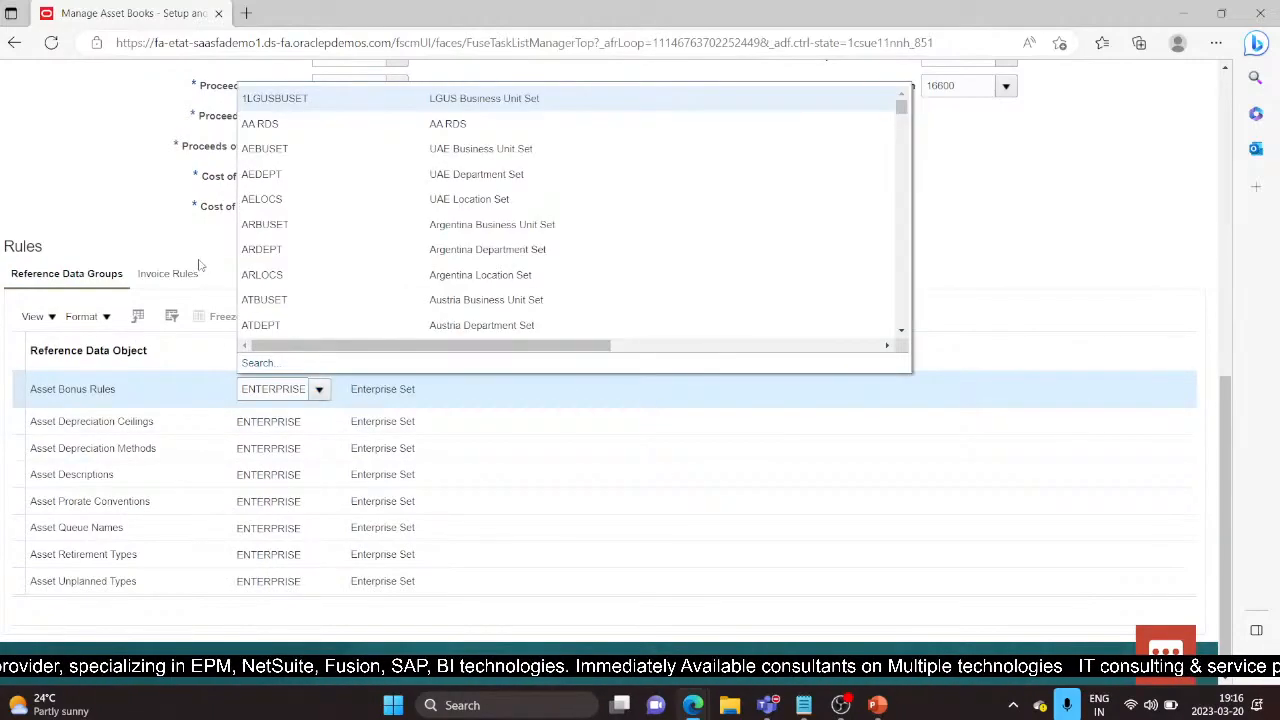
pyautogui.click(200, 265)
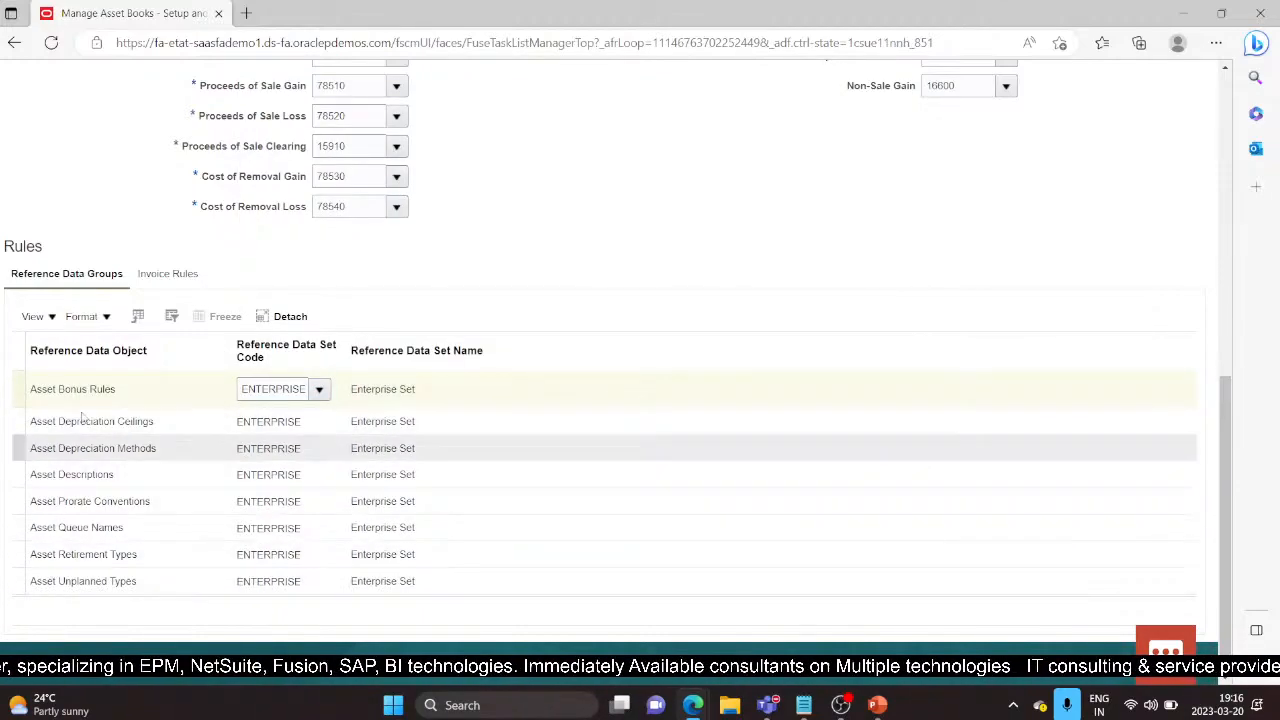
pyautogui.click(172, 274)
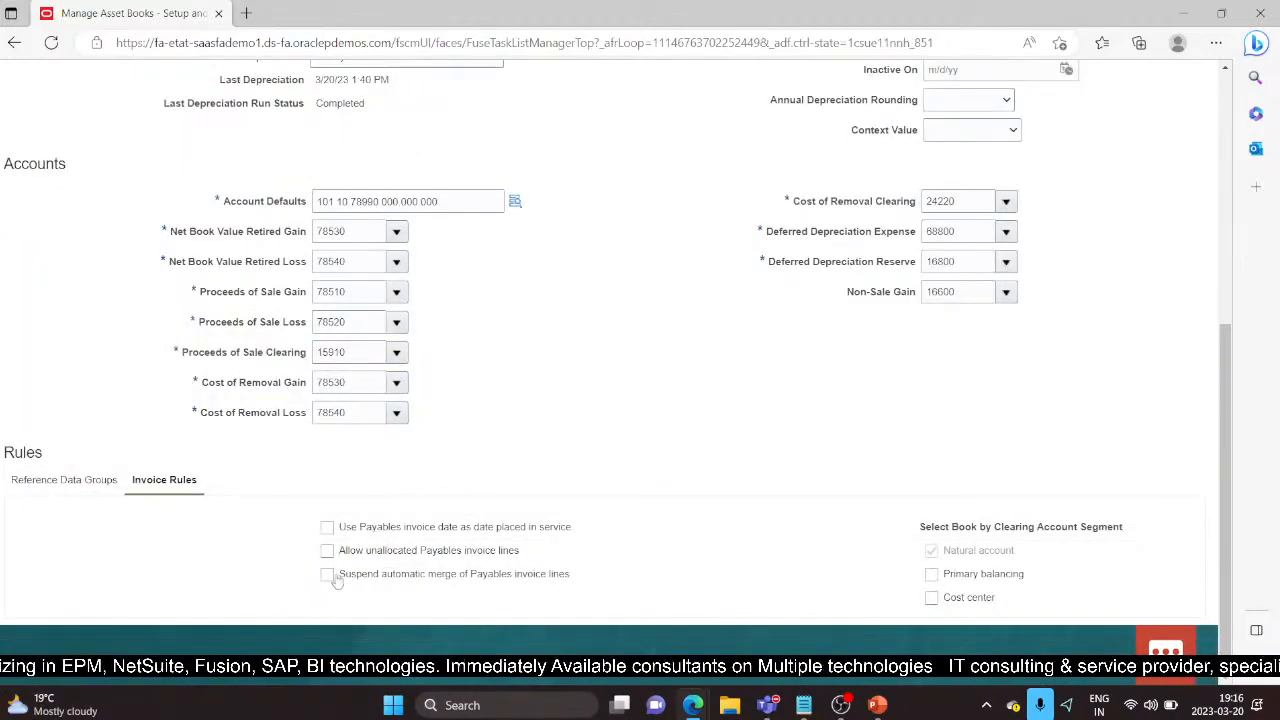
# Step: Allow unallocated Payables invoice lines, save the DEMO CORP book, and begin a new asset book
pyautogui.click(328, 551)
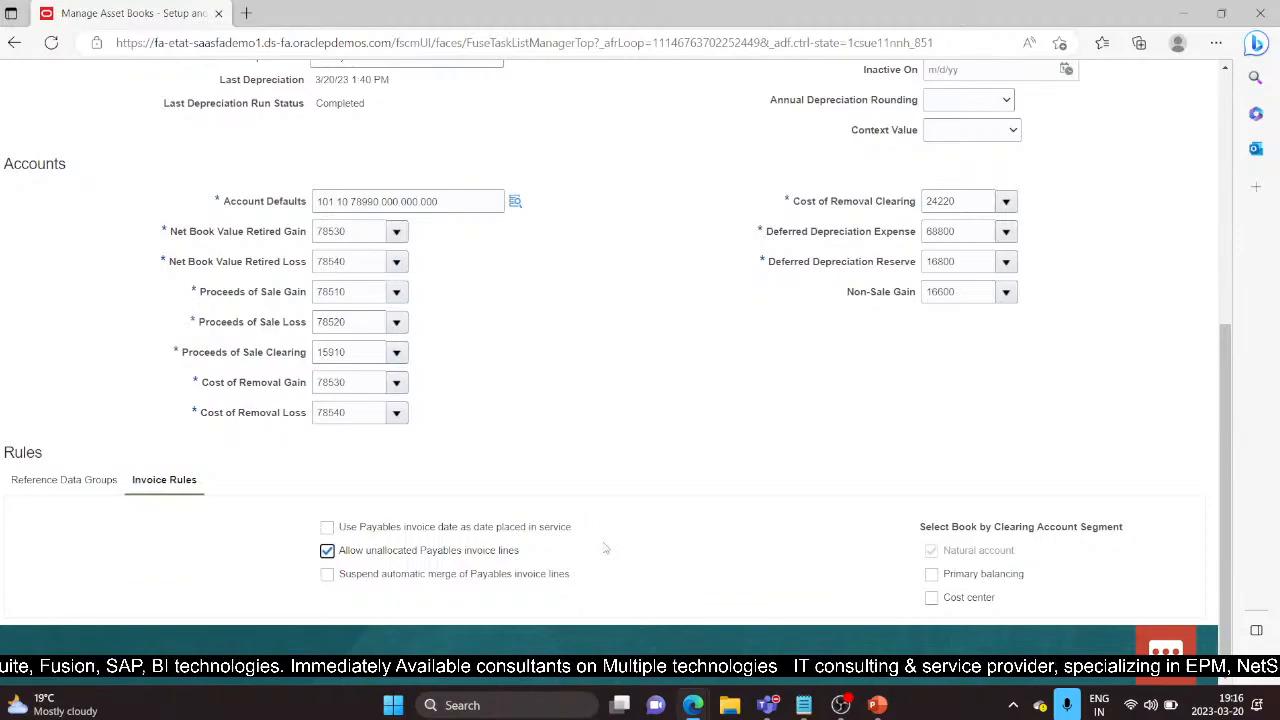
pyautogui.scroll(5, 605, 548)
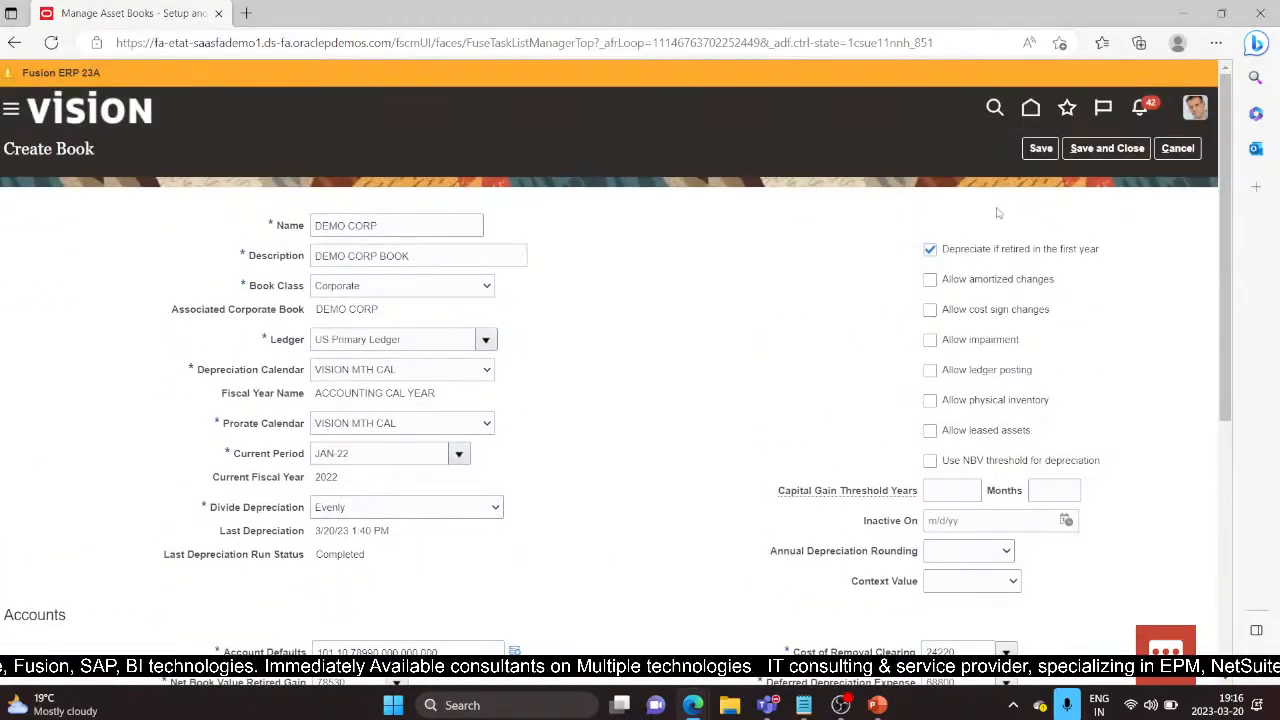
pyautogui.click(1107, 148)
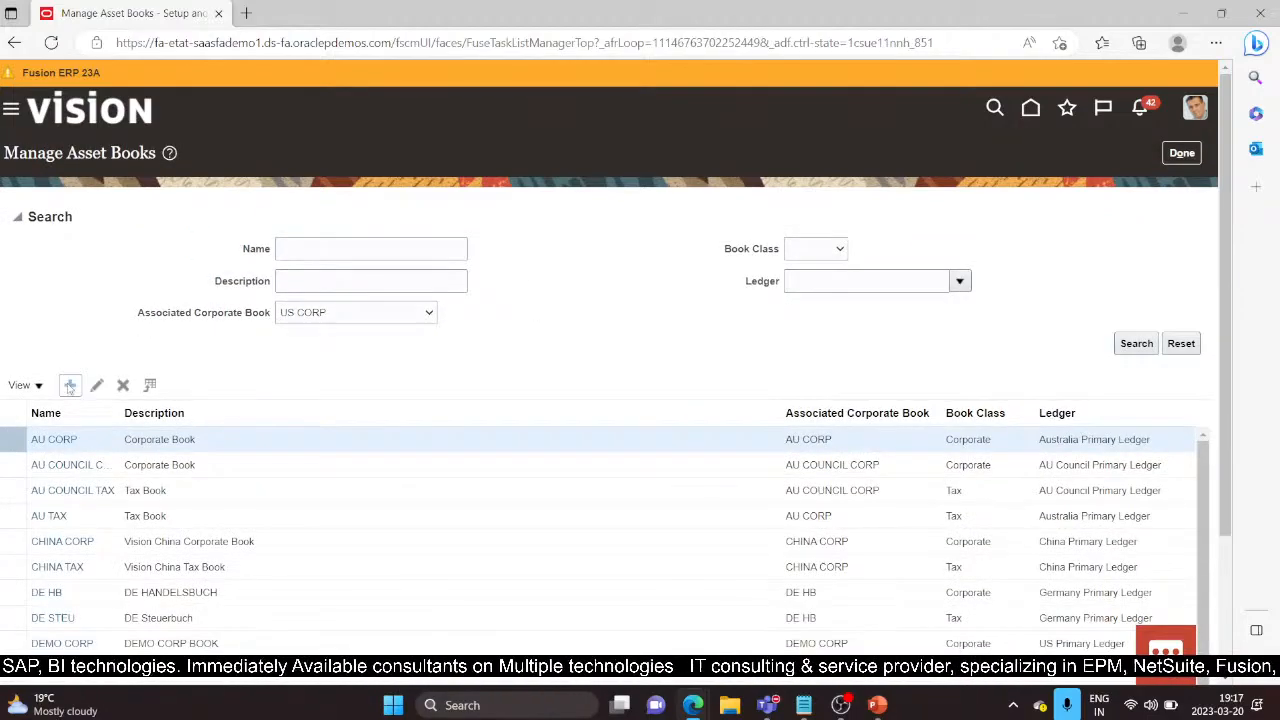
pyautogui.click(72, 386)
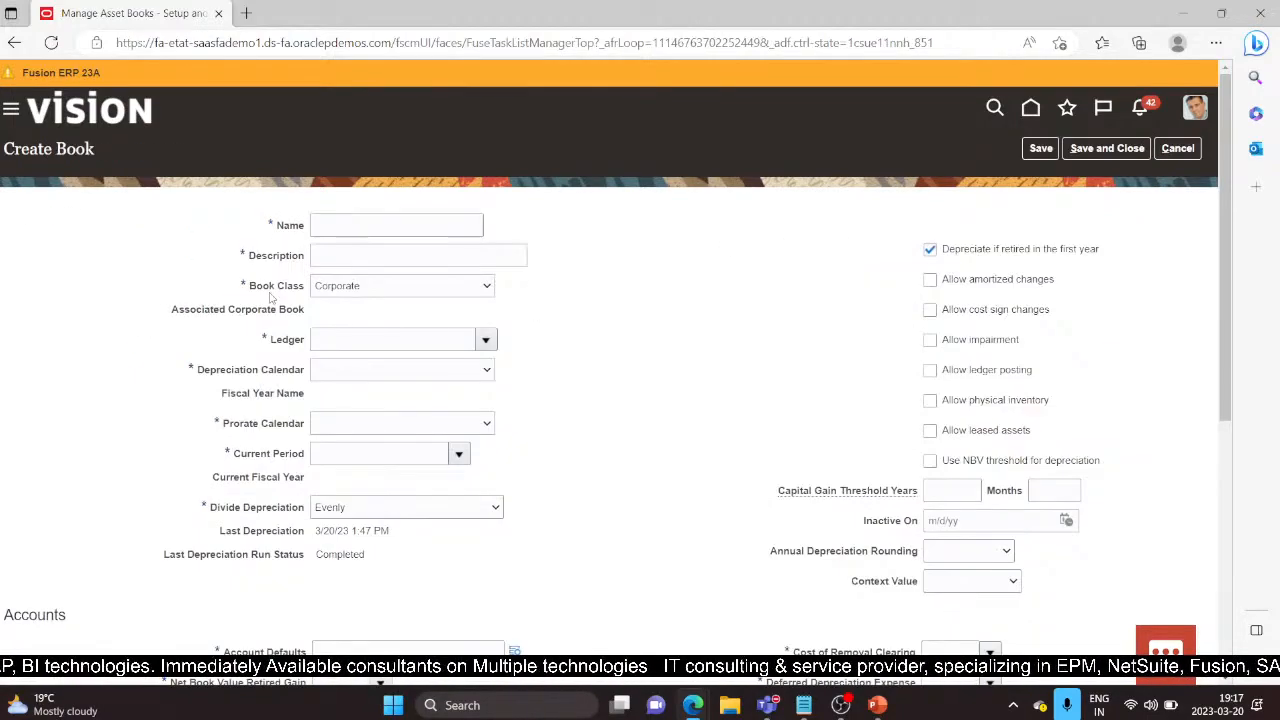
# Step: Name the book DEMO TAX with description DEMO TAX BOOK, class Tax, associated with DEMO CORP
pyautogui.click(369, 228)
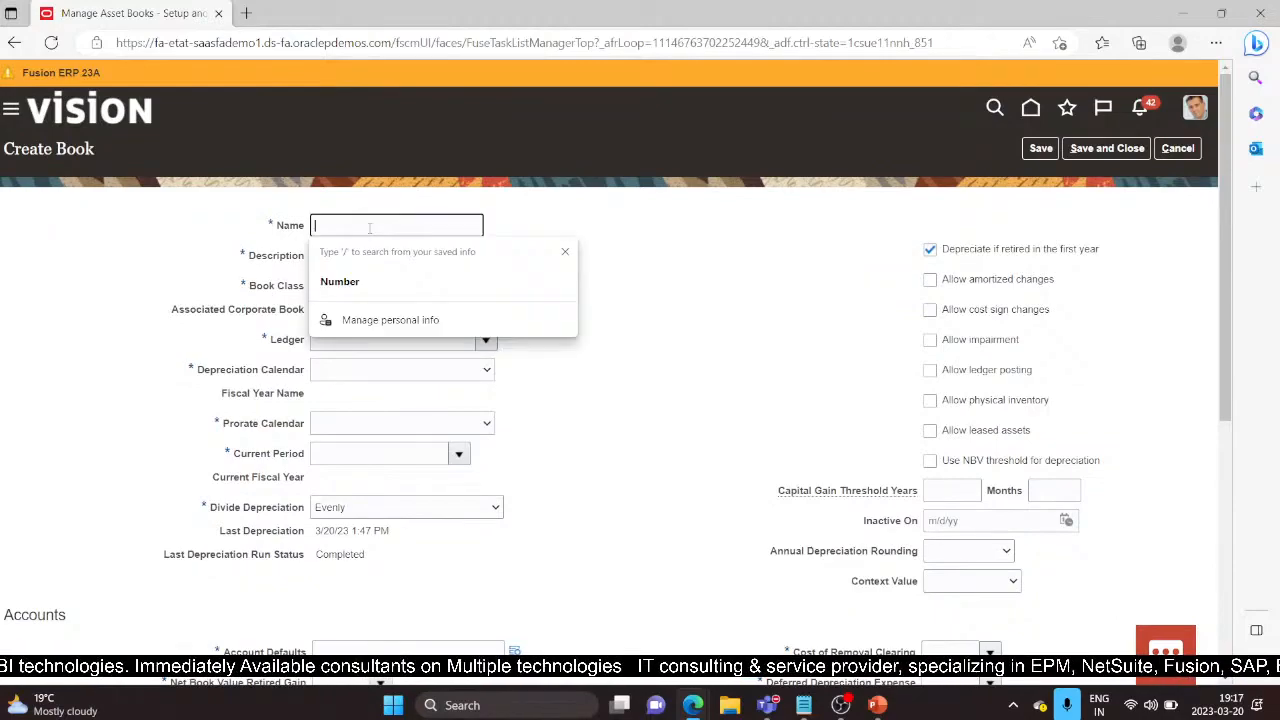
pyautogui.write('DEMO')
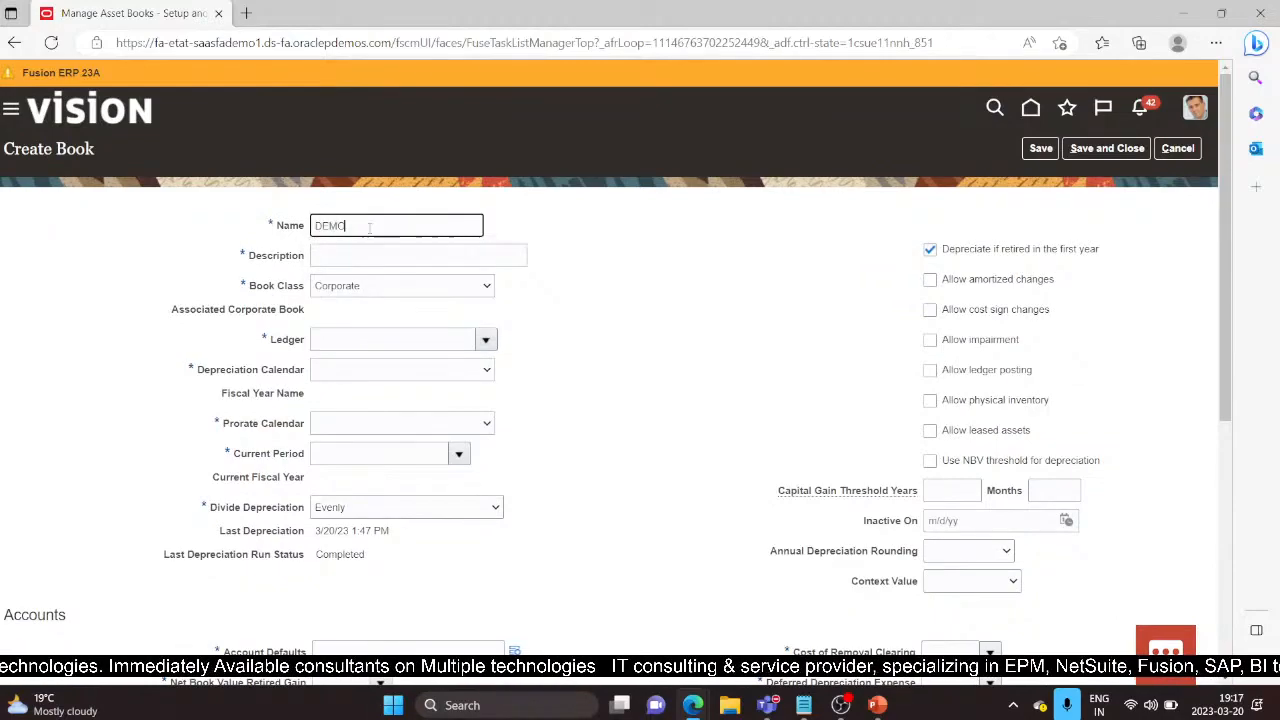
pyautogui.write(' TAX')
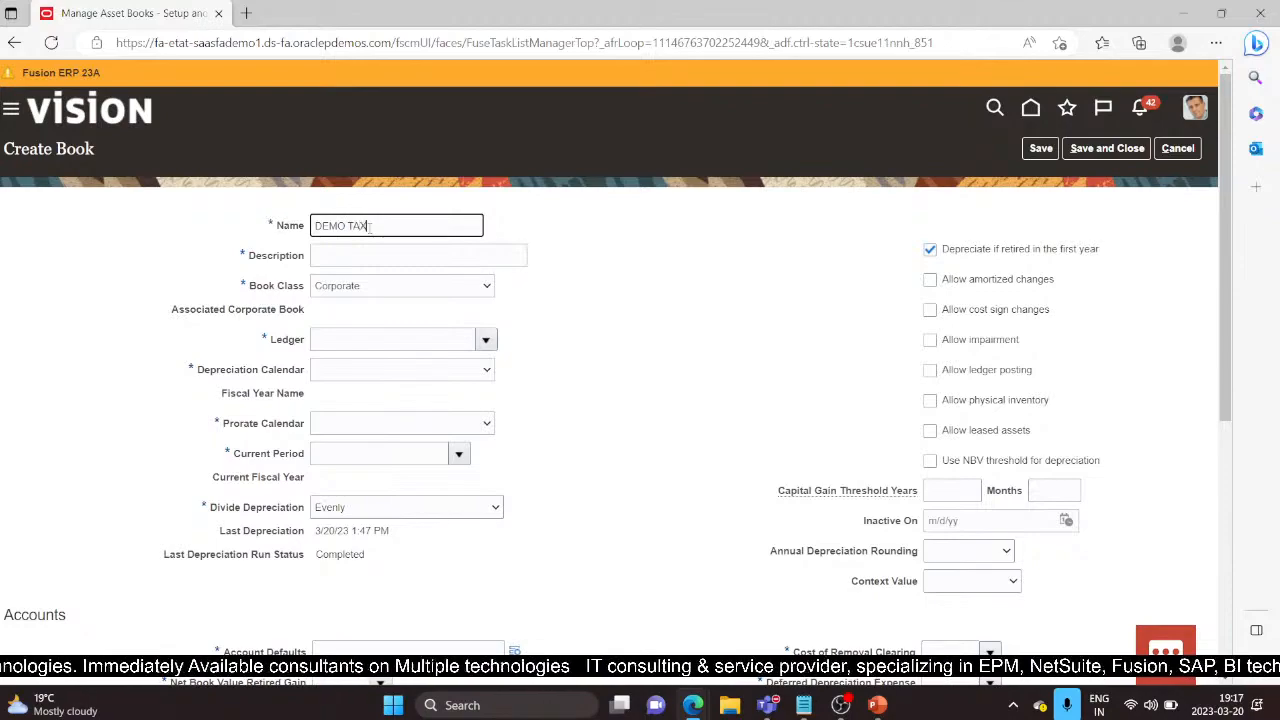
pyautogui.press('Tab')
pyautogui.write('DEMO ')
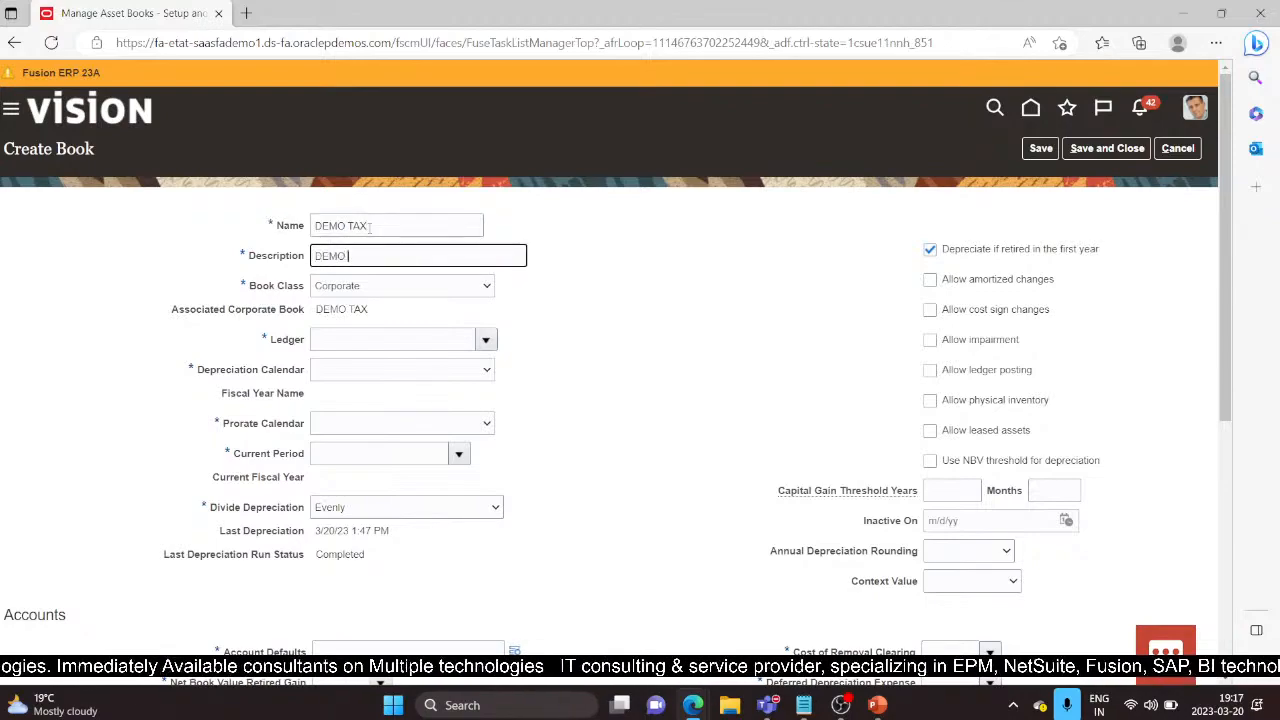
pyautogui.write('TAX BOOK')
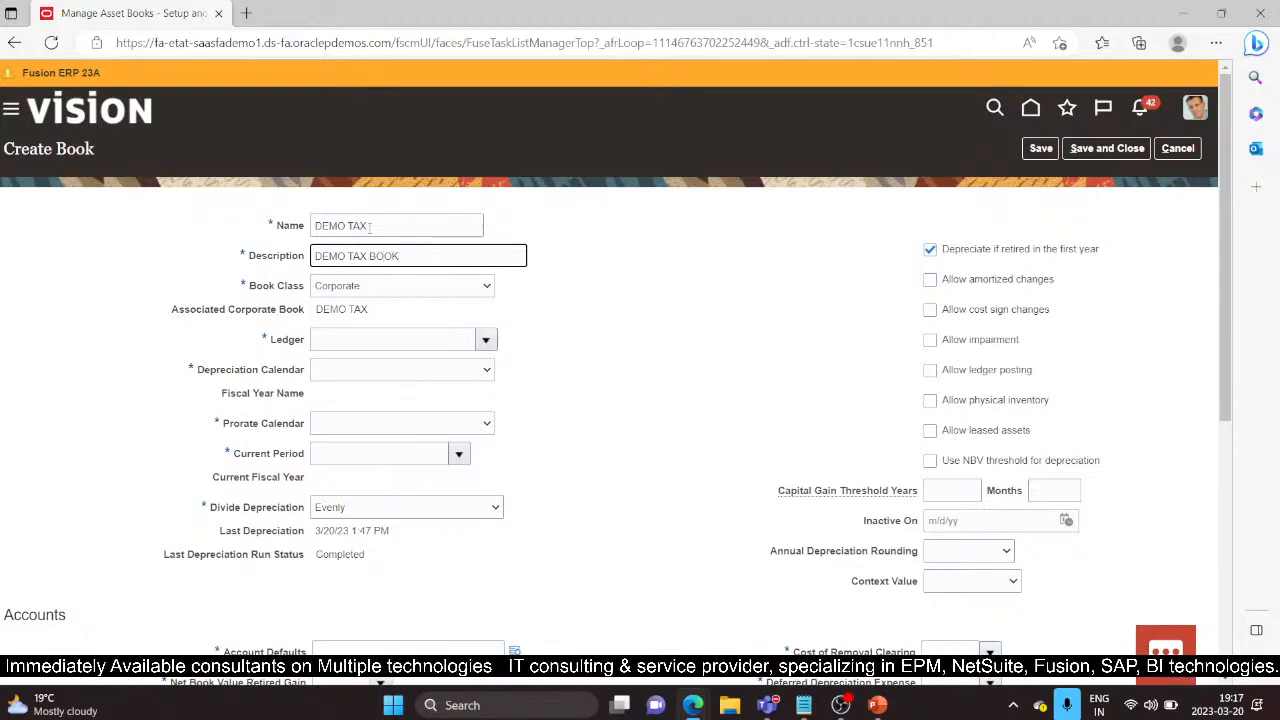
pyautogui.click(487, 284)
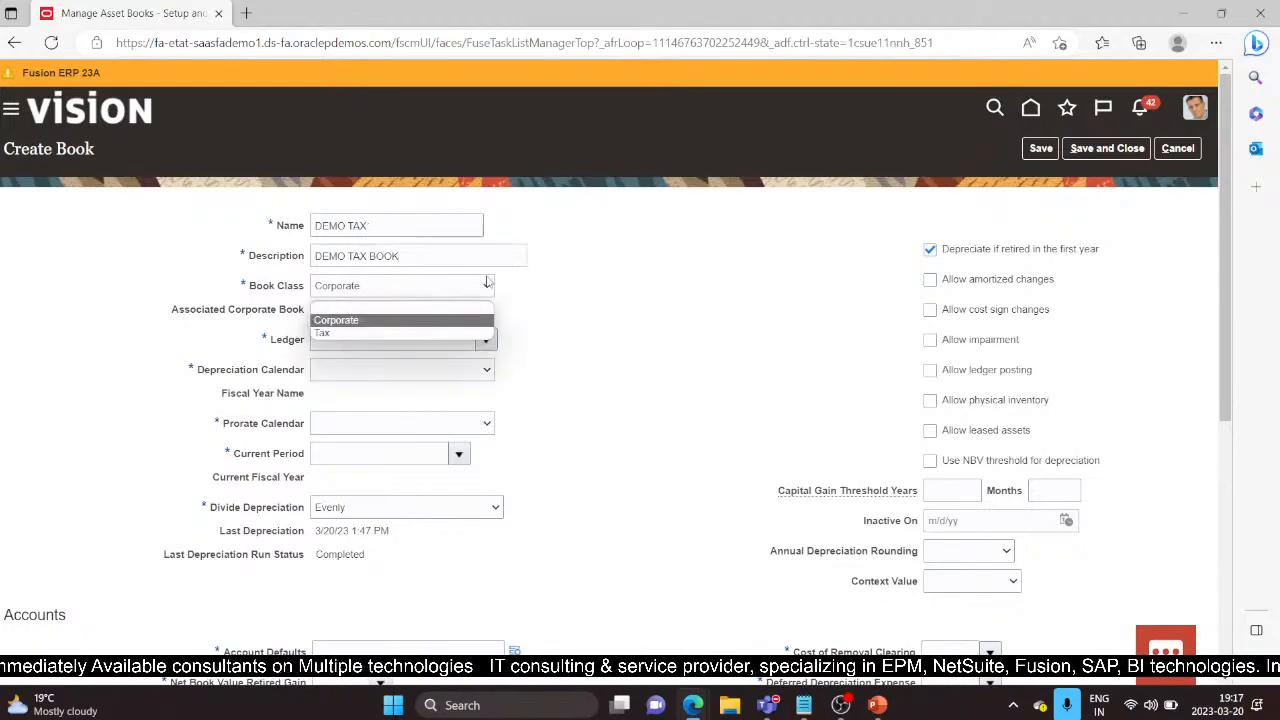
pyautogui.click(382, 333)
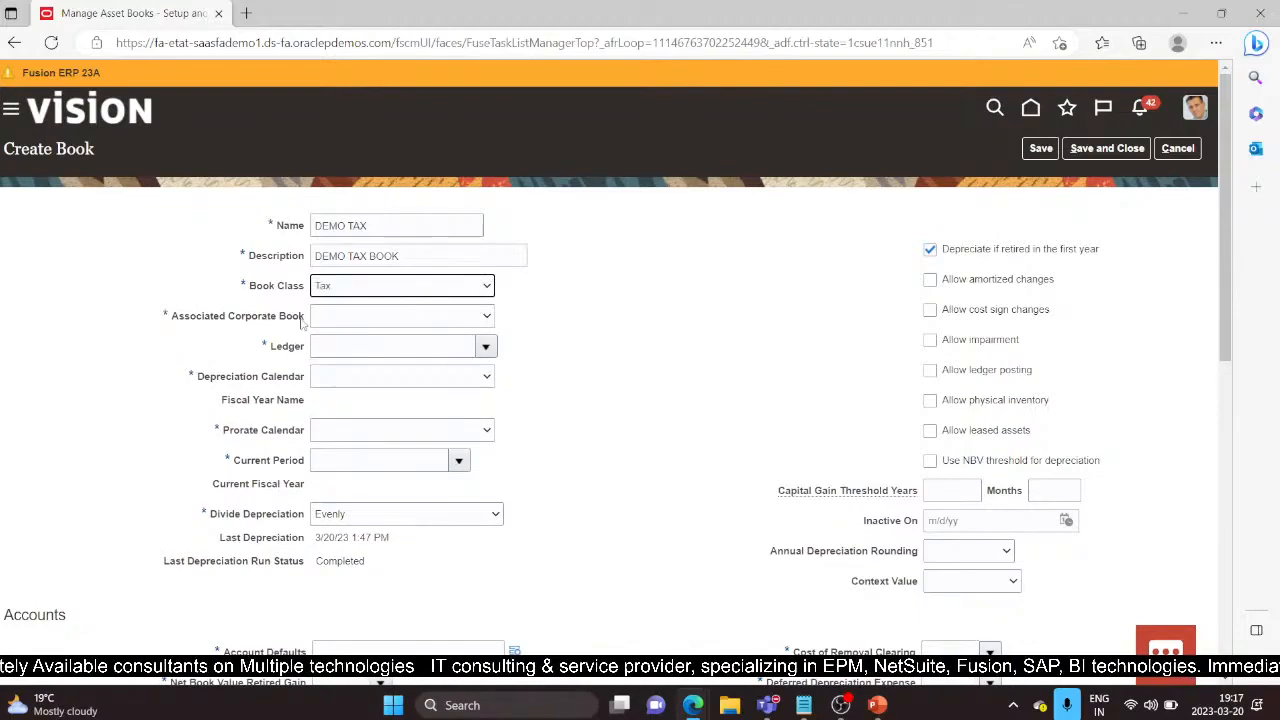
pyautogui.click(488, 318)
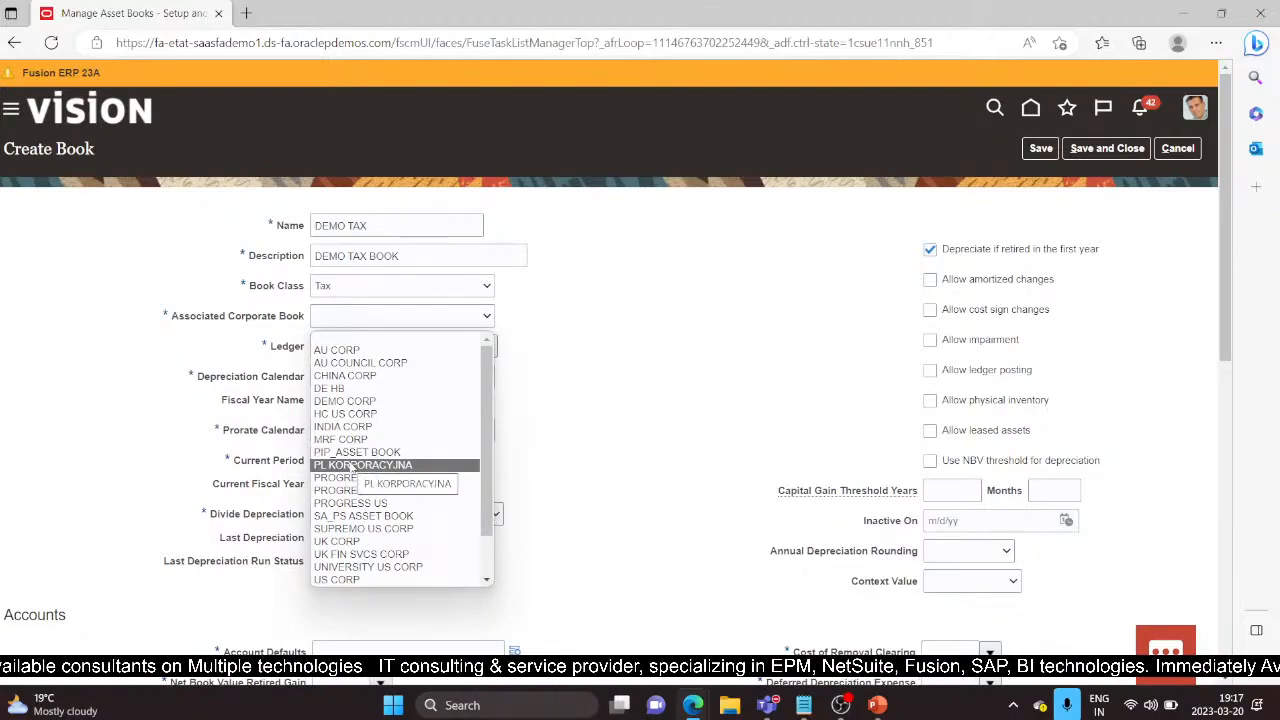
pyautogui.scroll(-1, 363, 442)
pyautogui.scroll(1, 365, 475)
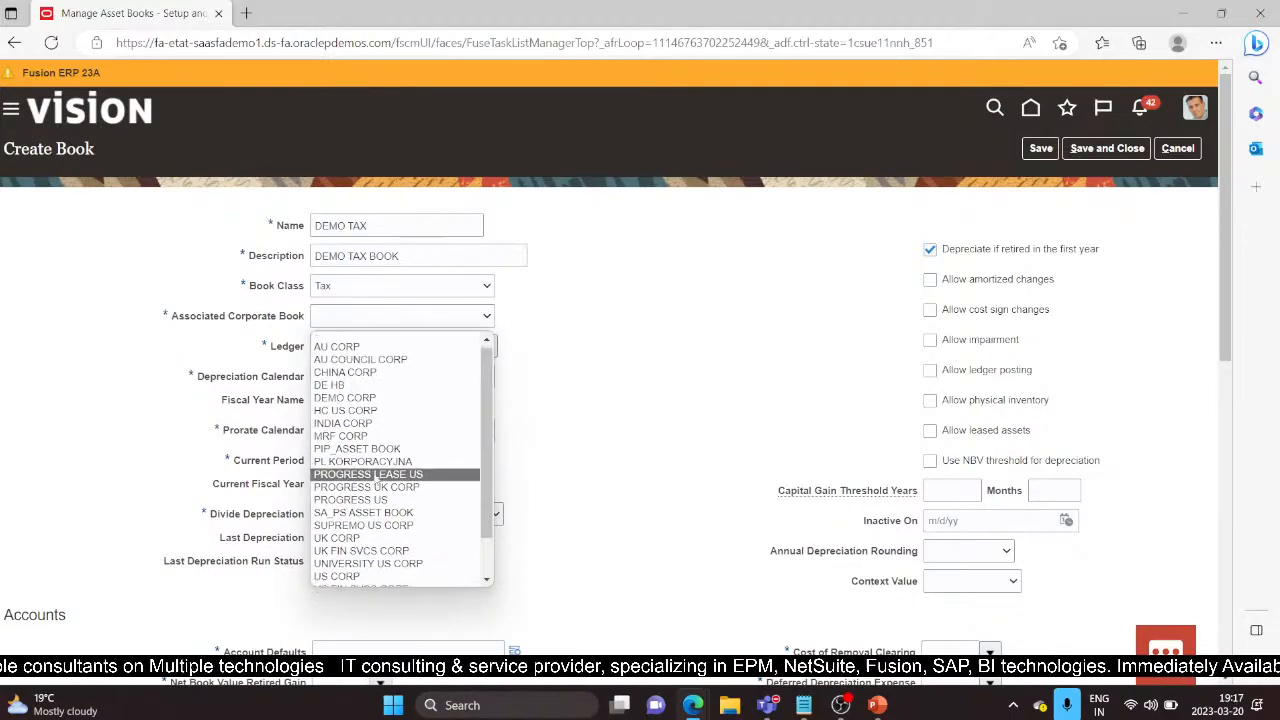
pyautogui.click(345, 401)
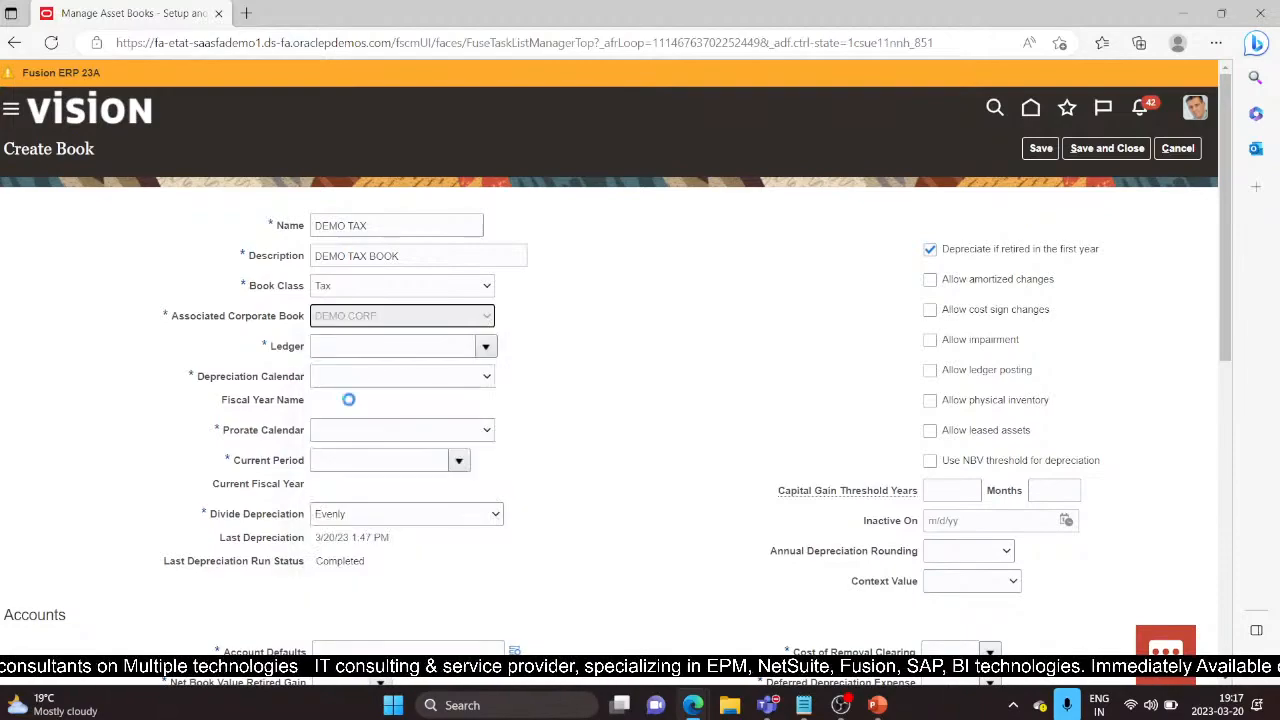
# Step: Set ledger US Primary Ledger, depreciation calendar VISION MTH CAL and current period JAN-22
pyautogui.click(376, 350)
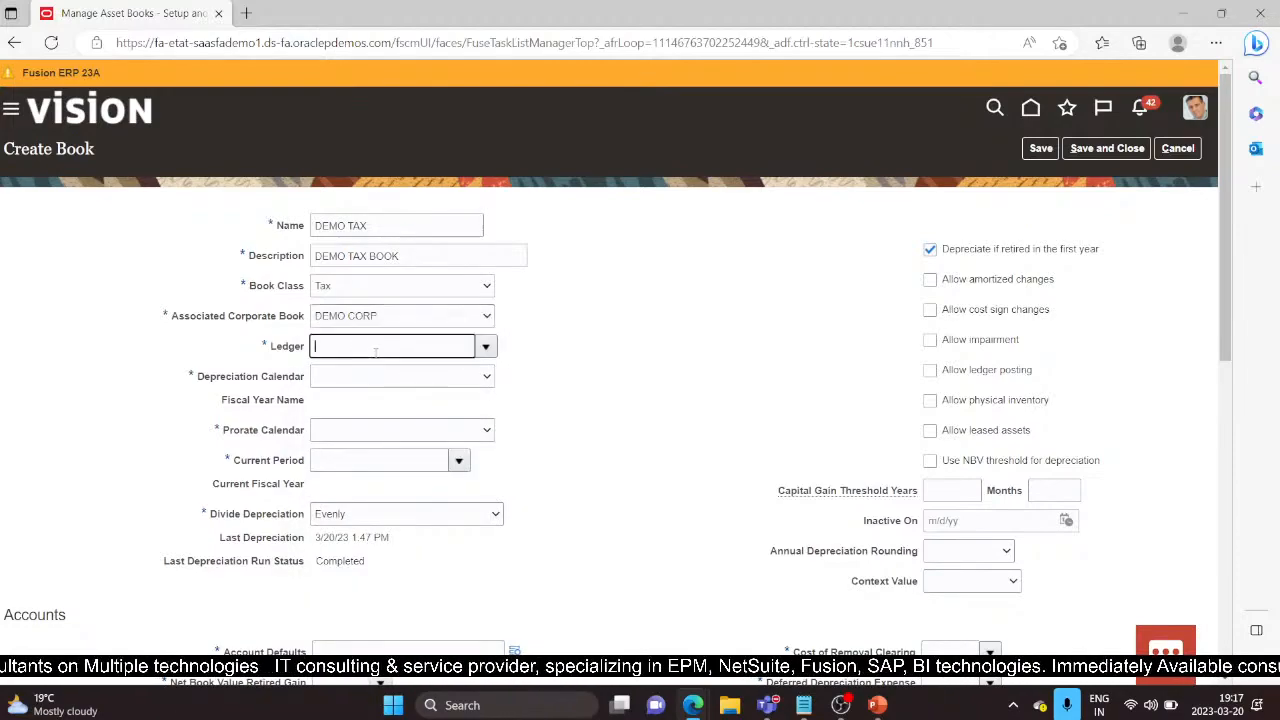
pyautogui.click(485, 346)
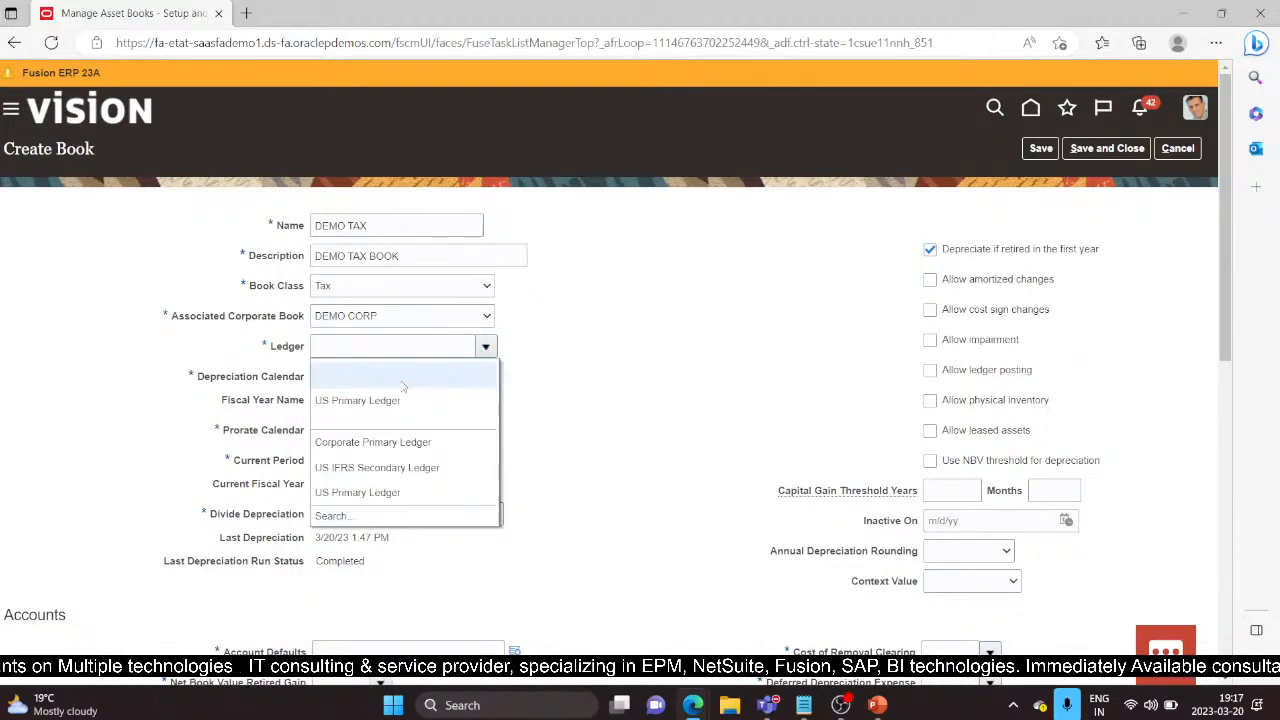
pyautogui.click(381, 398)
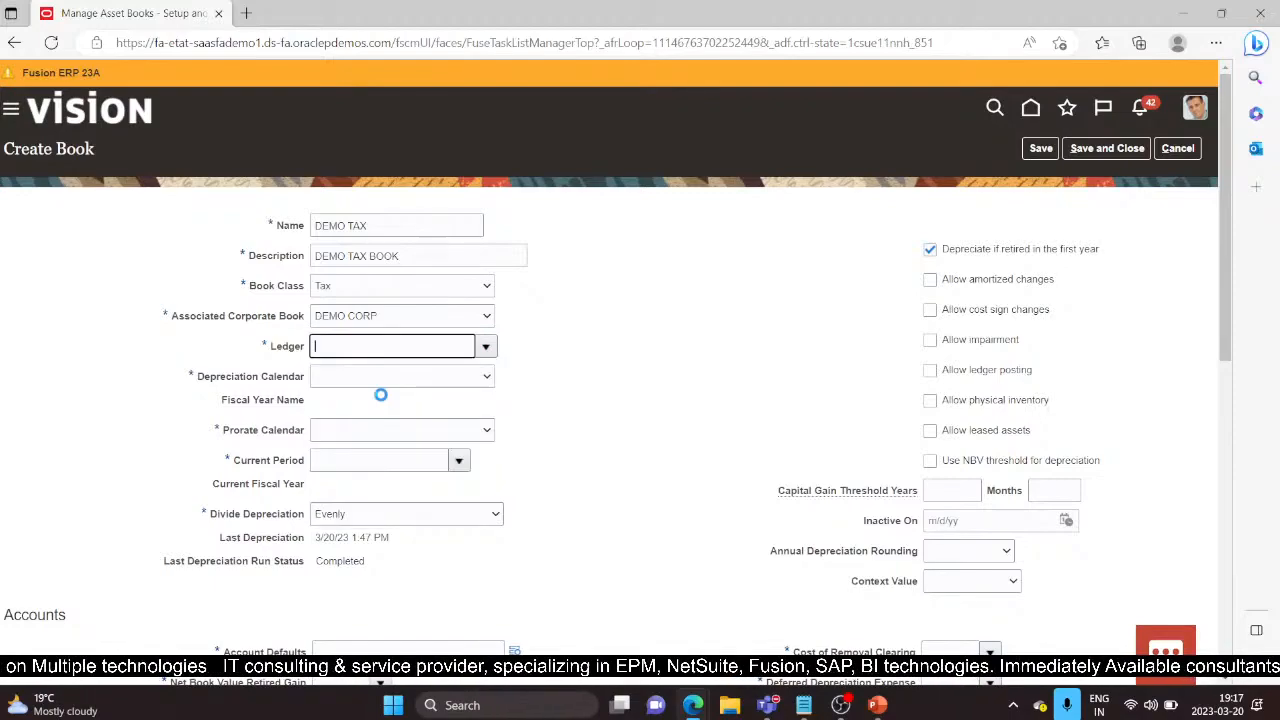
pyautogui.click(485, 378)
pyautogui.click(357, 487)
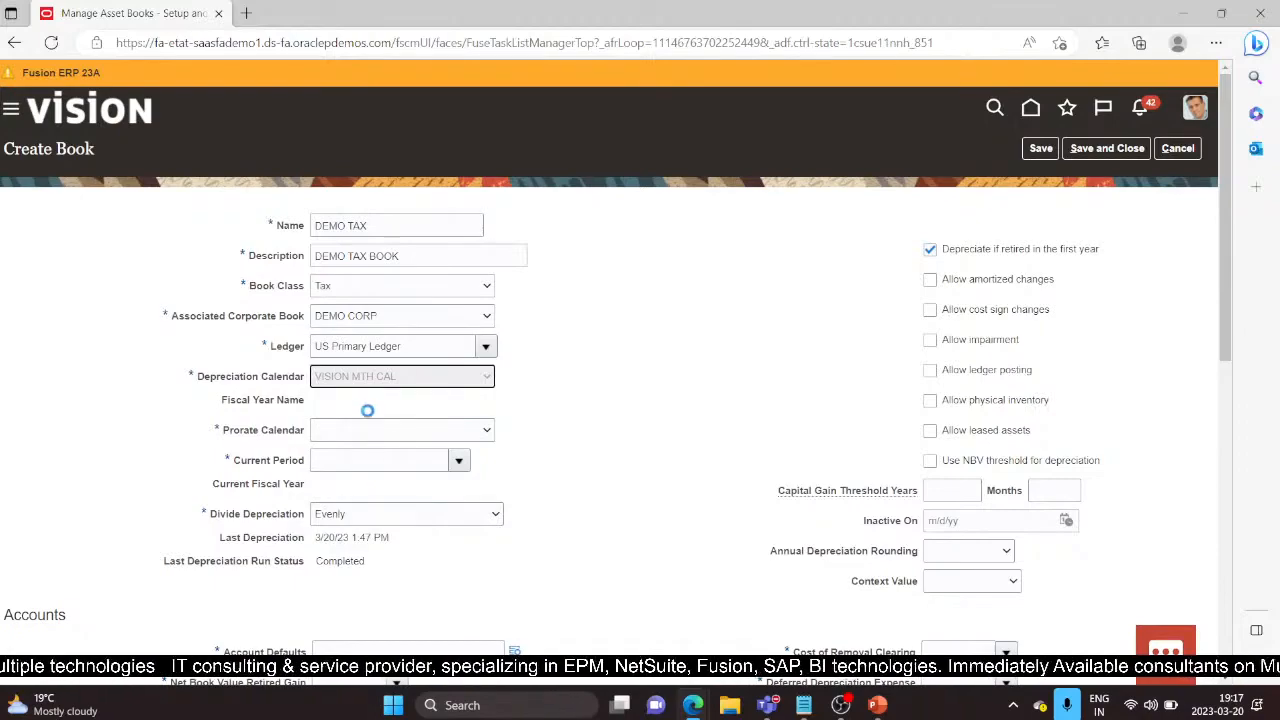
pyautogui.click(388, 460)
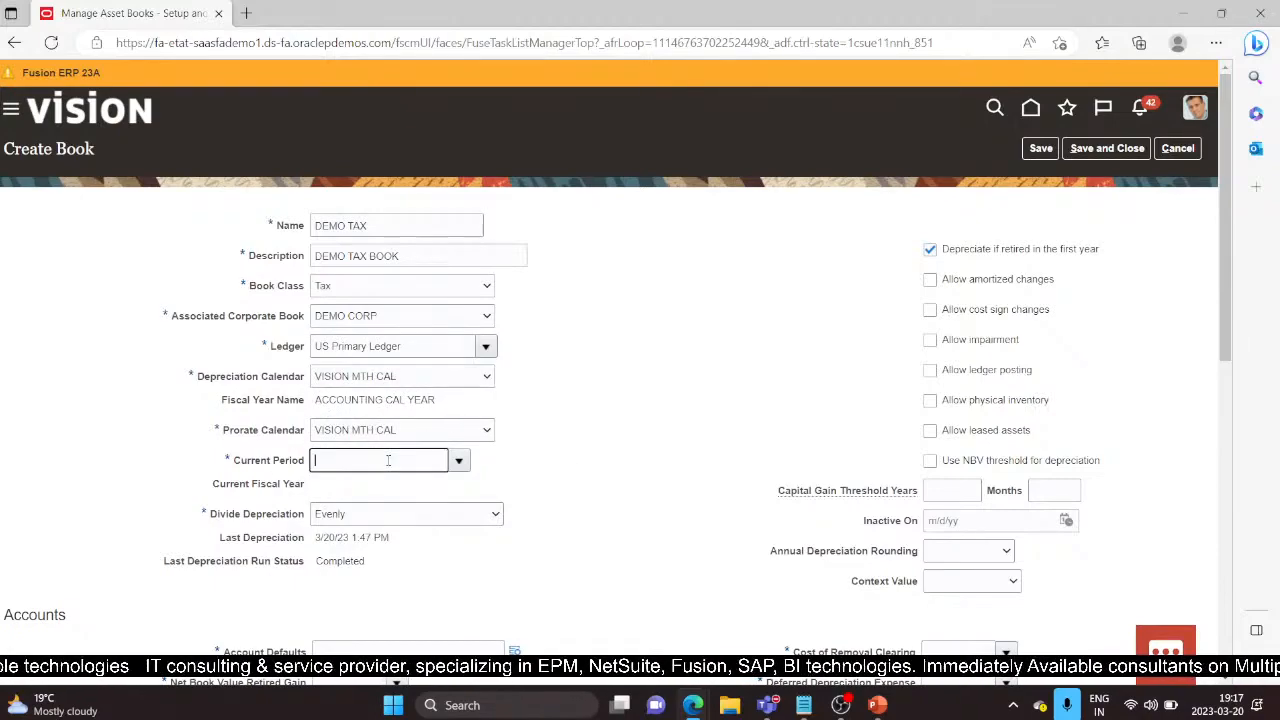
pyautogui.write('D')
pyautogui.press('BackSpace')
pyautogui.write('JAN-22')
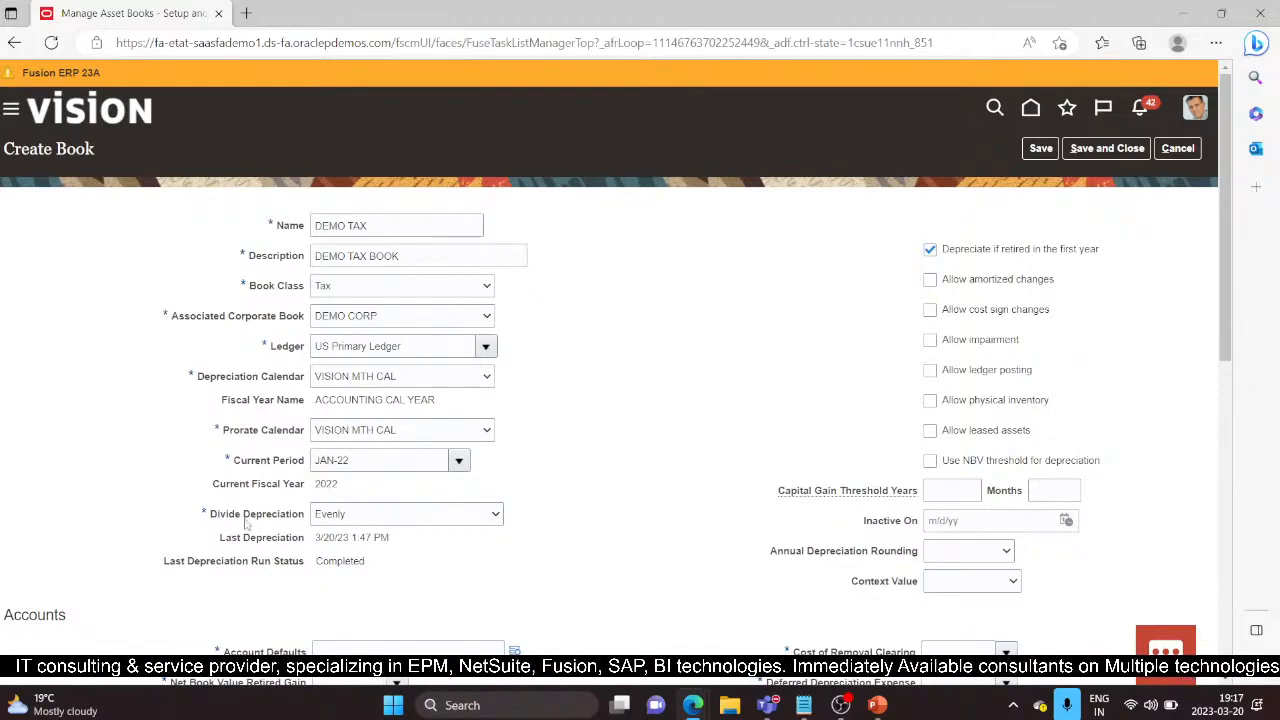
pyautogui.scroll(-1, 440, 551)
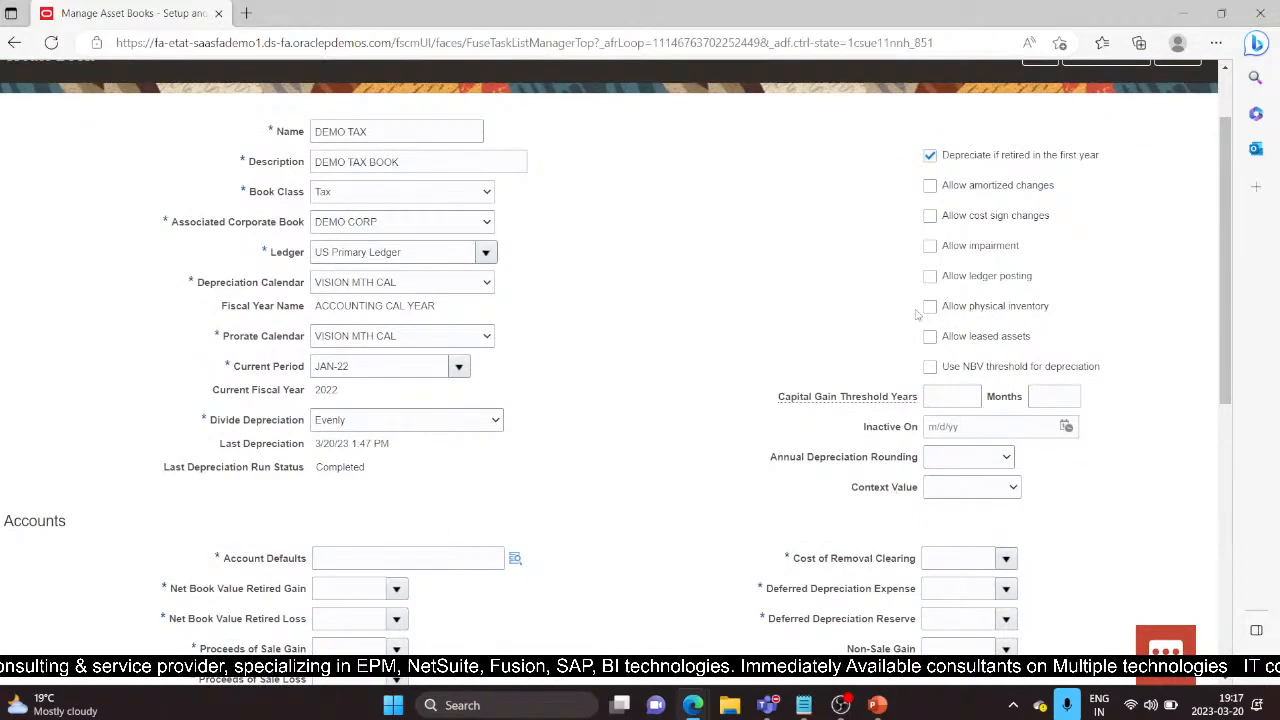
# Step: Enter natural account 78990 to make DEMO TAX's account defaults 101.10.78990.000.000.000
pyautogui.scroll(-1, 400, 468)
pyautogui.click(330, 466)
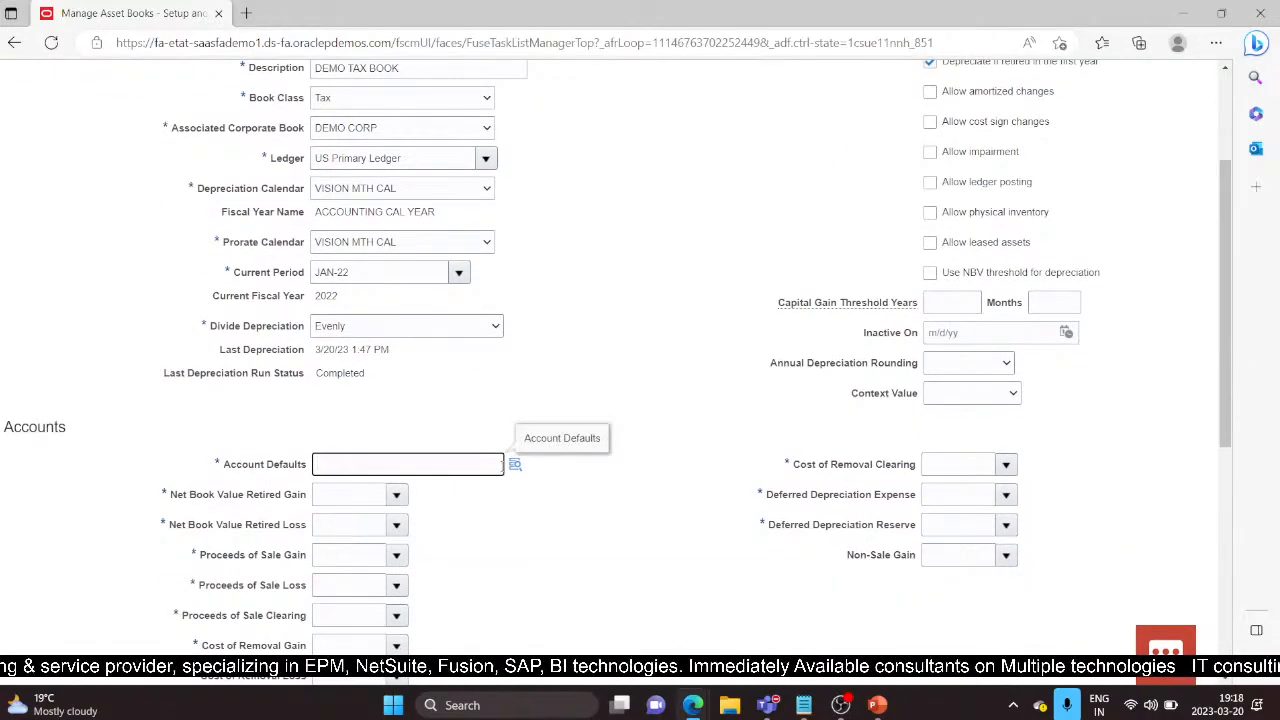
pyautogui.click(515, 466)
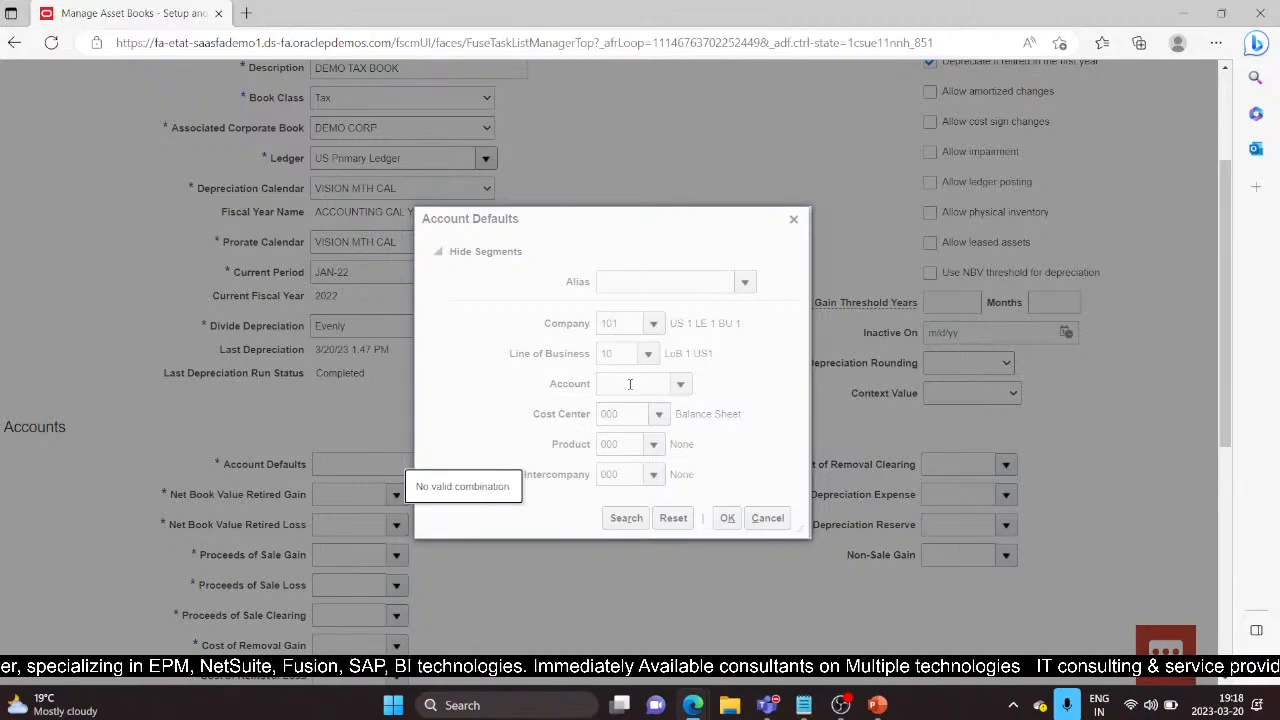
pyautogui.click(630, 384)
pyautogui.write('78990')
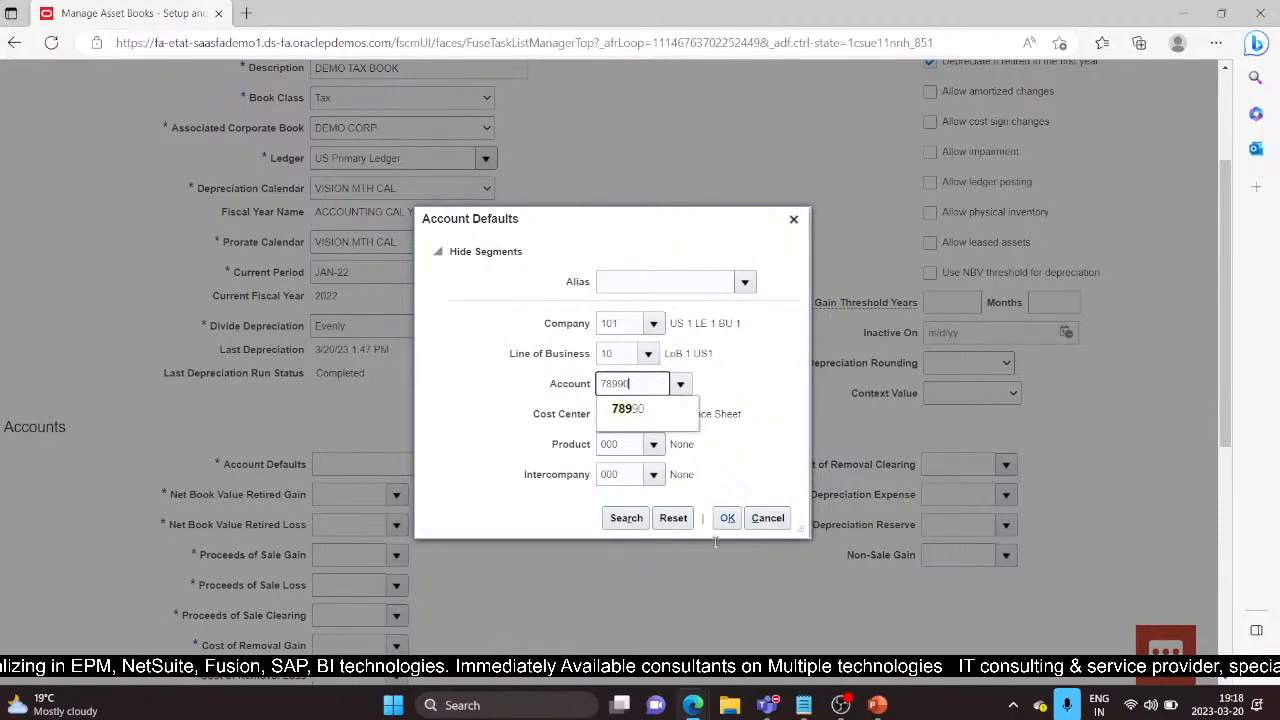
pyautogui.click(670, 408)
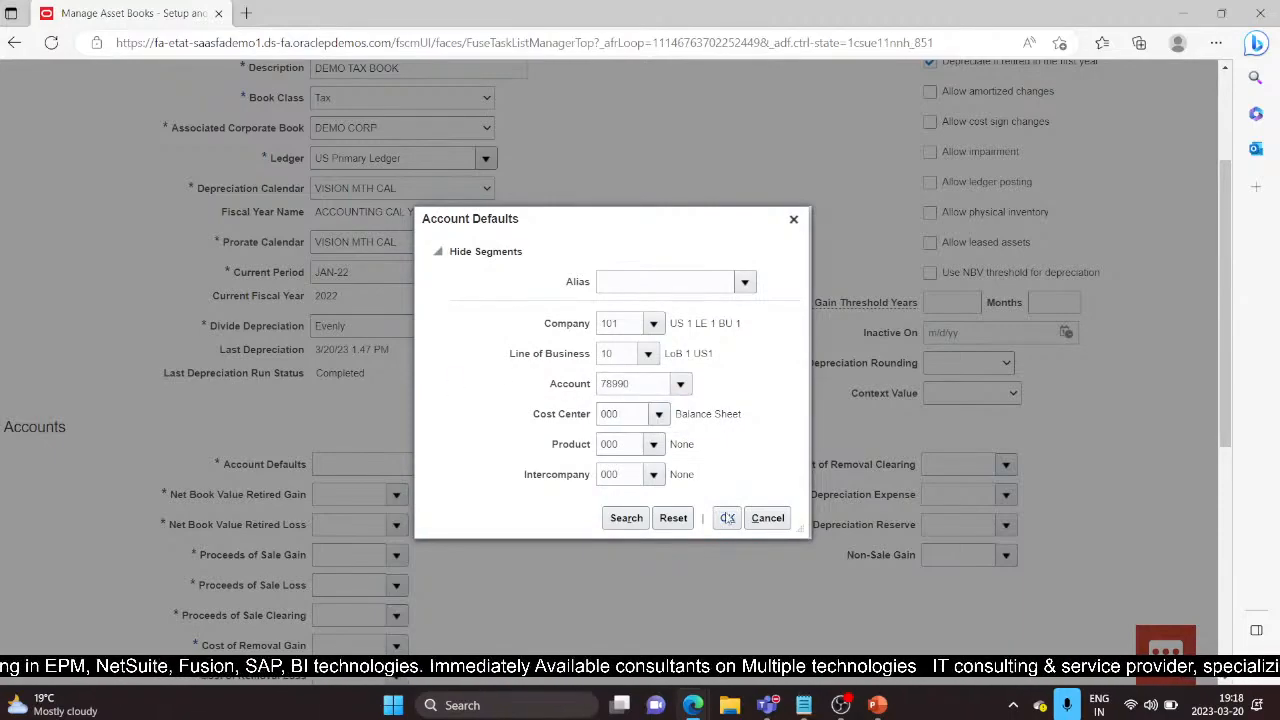
pyautogui.click(356, 496)
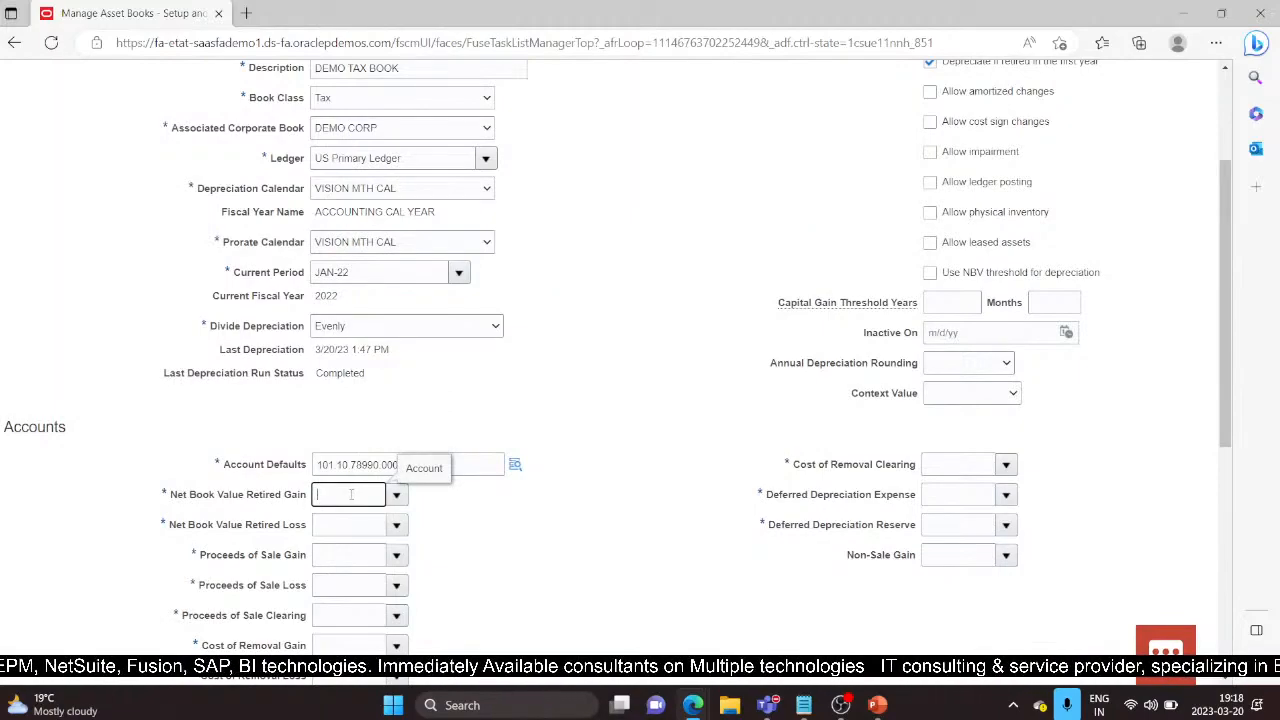
# Step: Enter retired gain 78530, retired loss 78540, proceeds of sale gain 78510 and loss 78520
pyautogui.write('78530')
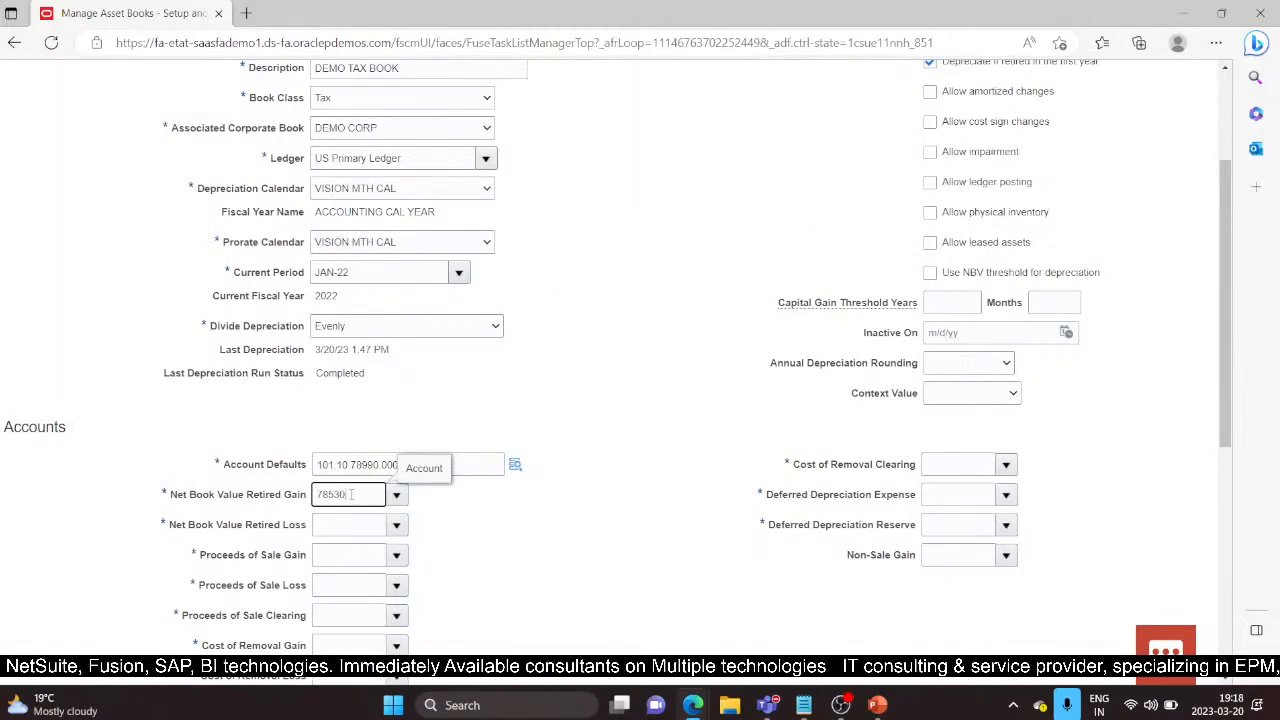
pyautogui.press('Tab')
pyautogui.write('78540')
pyautogui.press('Tab')
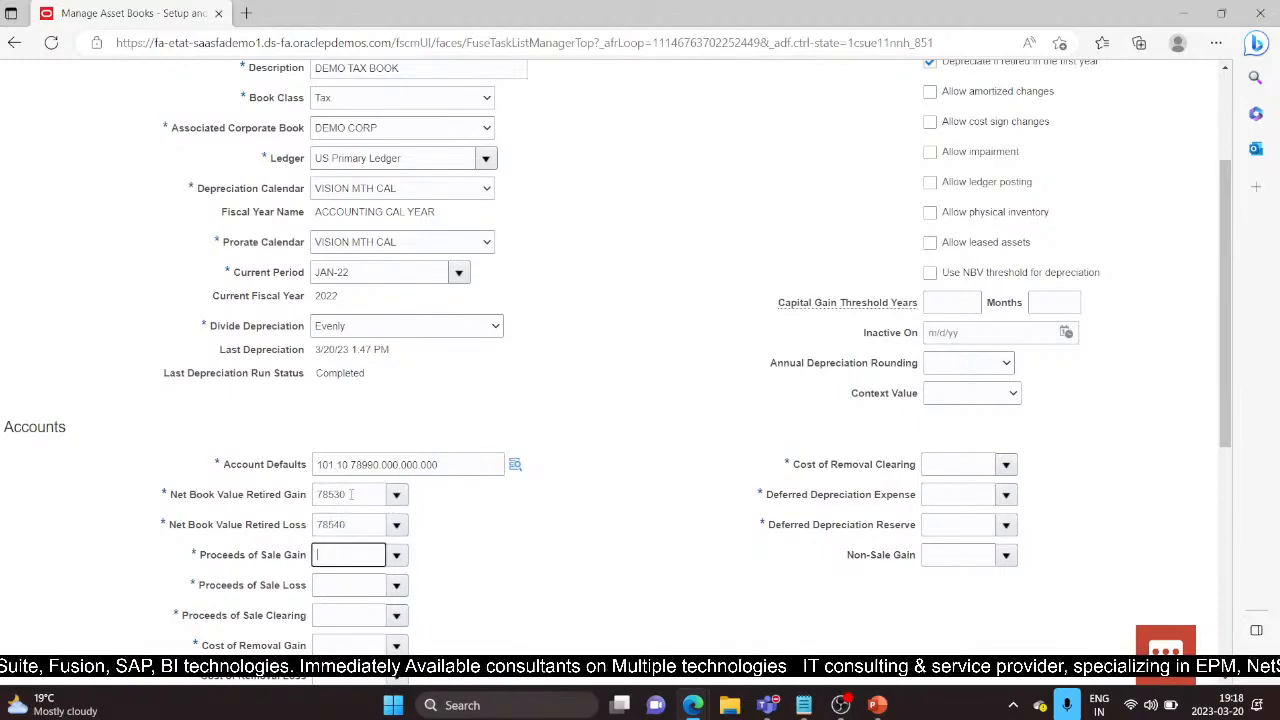
pyautogui.write('78510')
pyautogui.press('Tab')
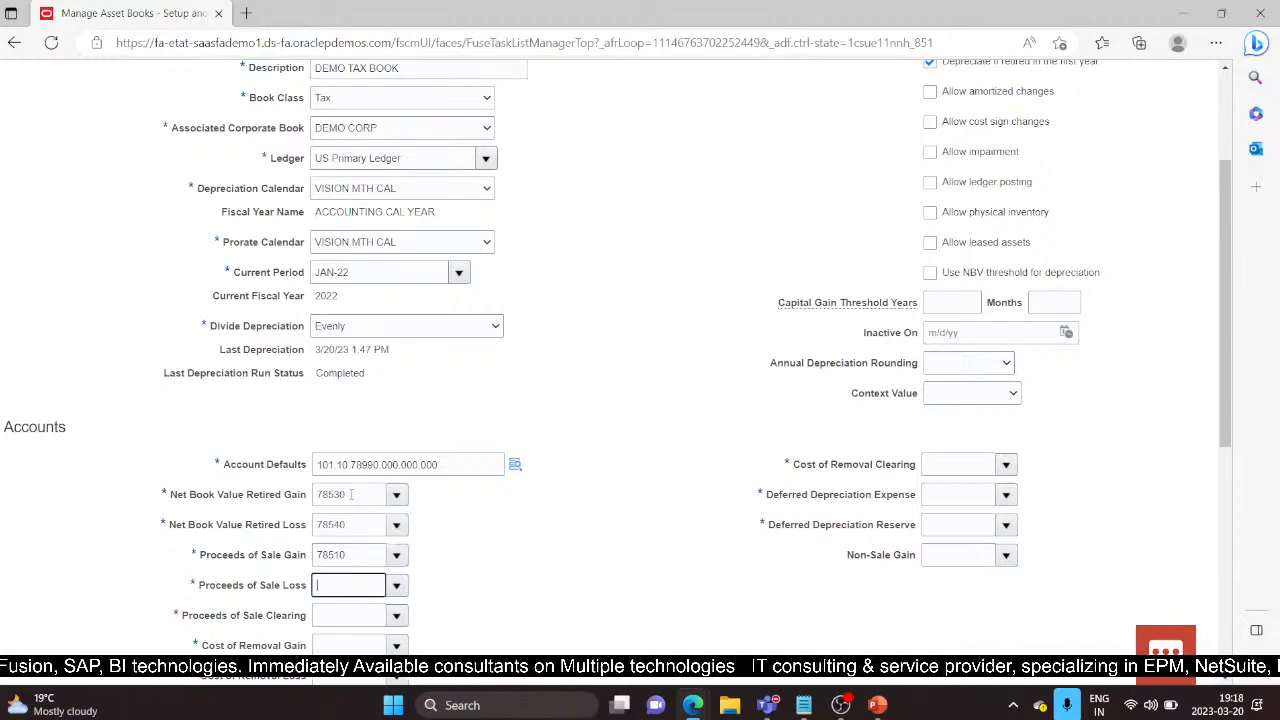
pyautogui.write('78520')
pyautogui.press('Tab')
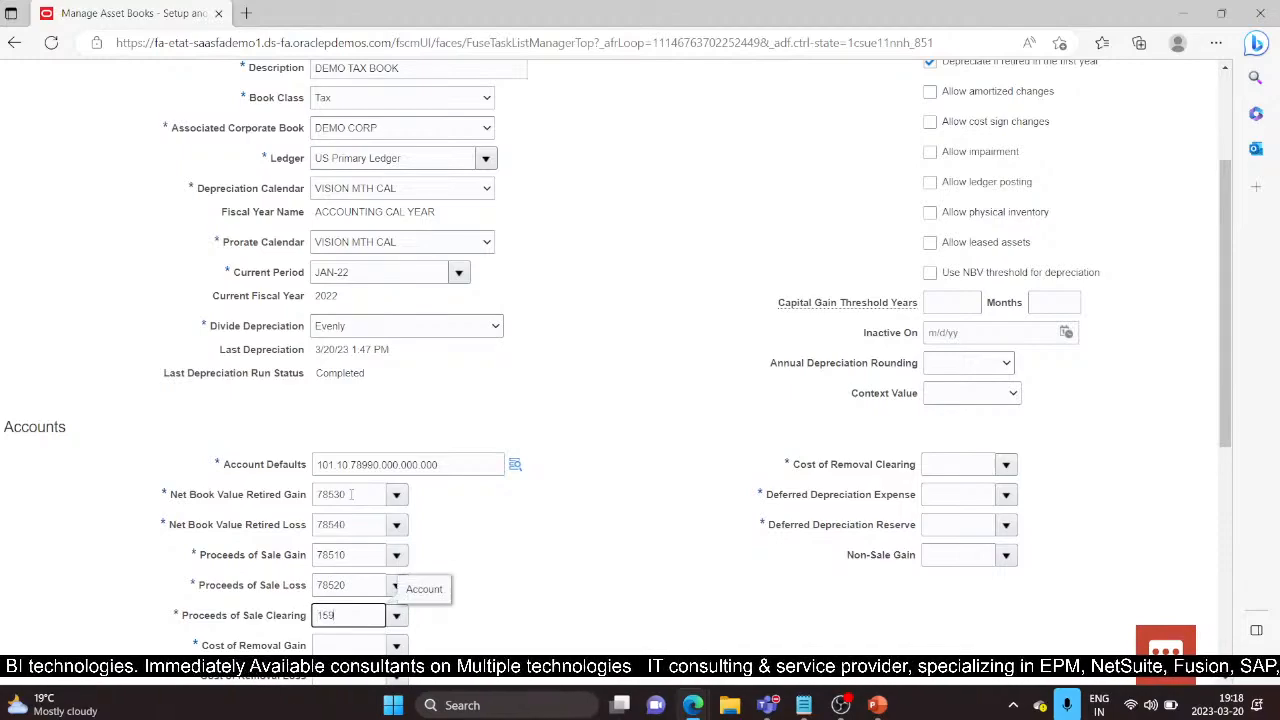
# Step: Enter cost of removal clearing 24220, deferred depreciation 68880 and 16800, and non-sale gain 16600
pyautogui.press('Tab')
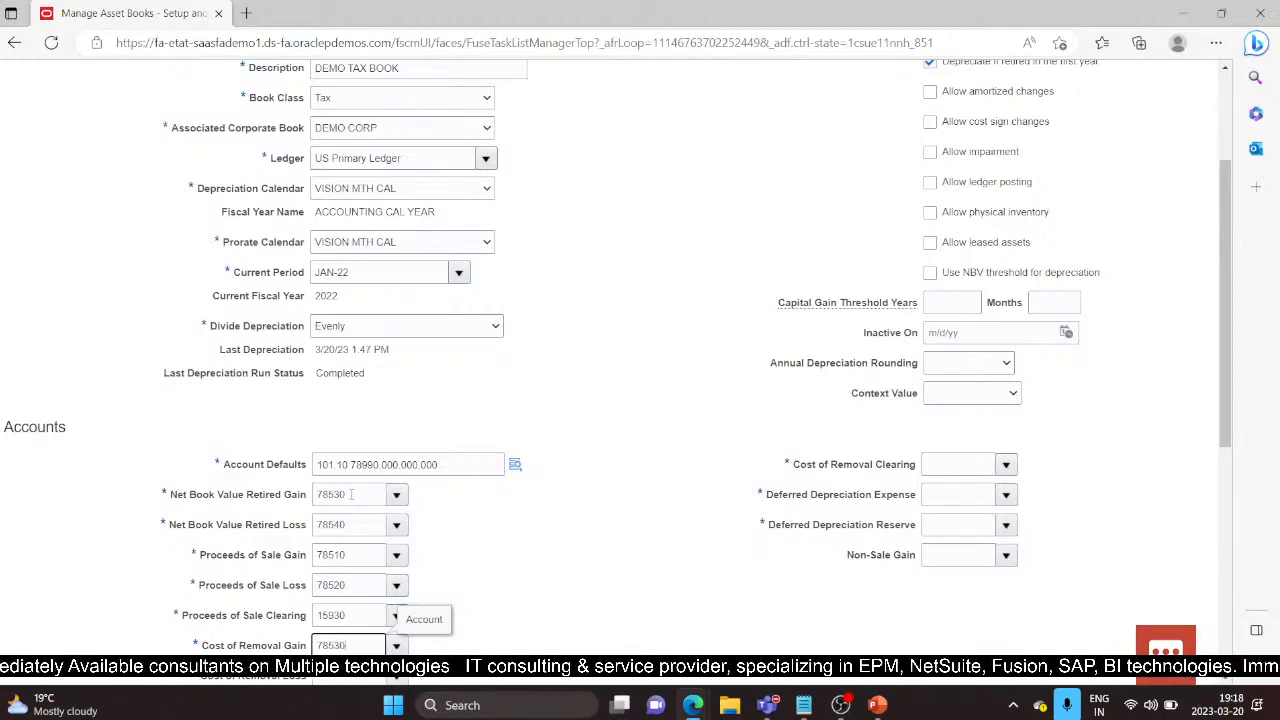
pyautogui.press('Tab')
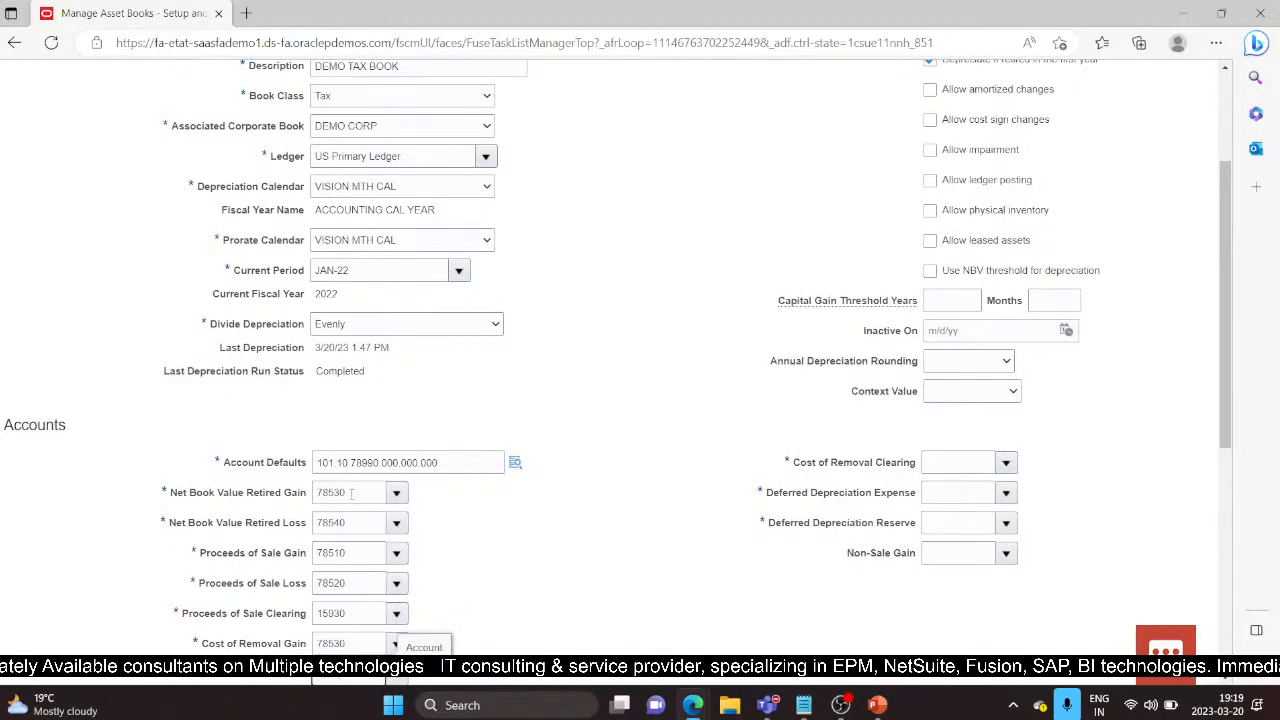
pyautogui.press('Tab')
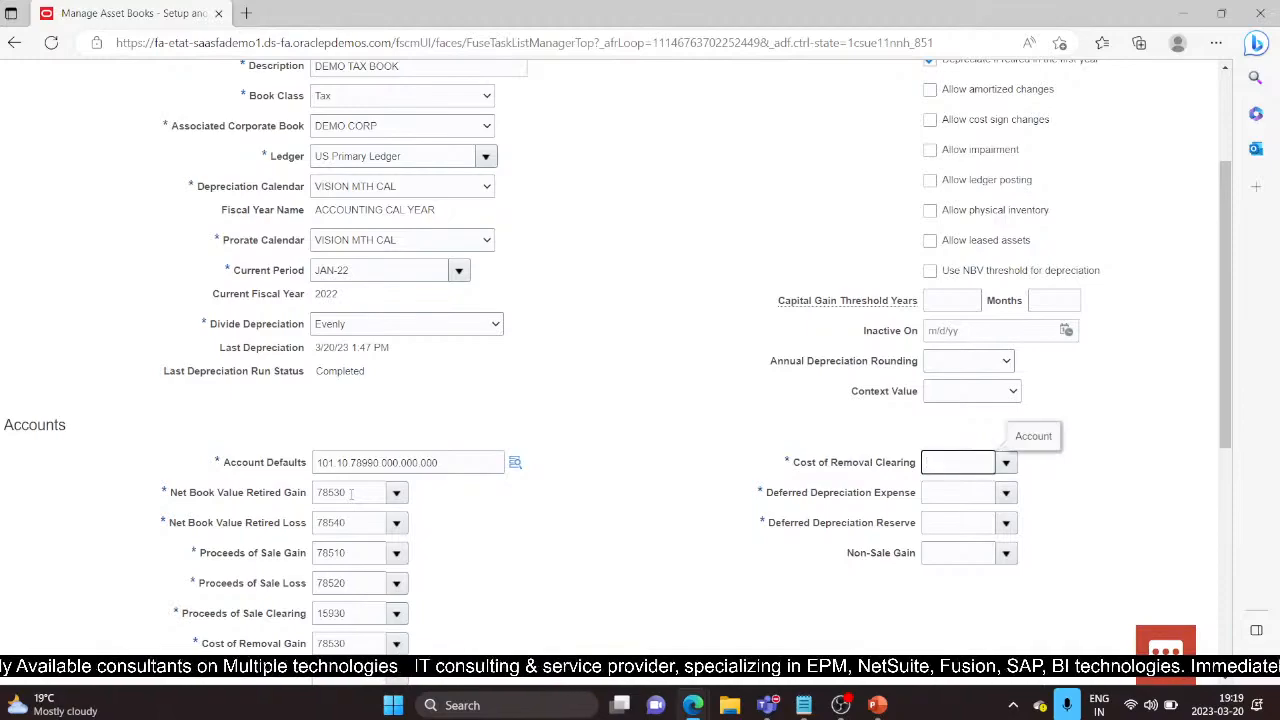
pyautogui.write('24220')
pyautogui.press('Tab')
pyautogui.write('68880')
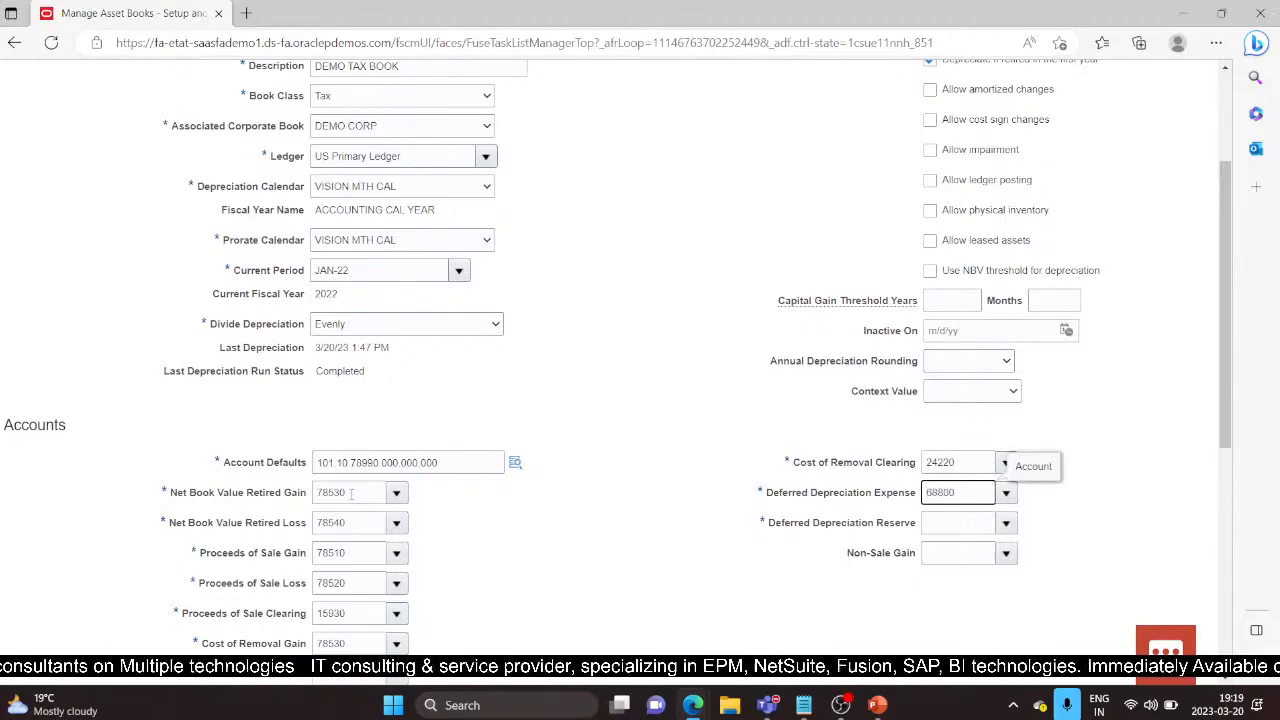
pyautogui.press('Tab')
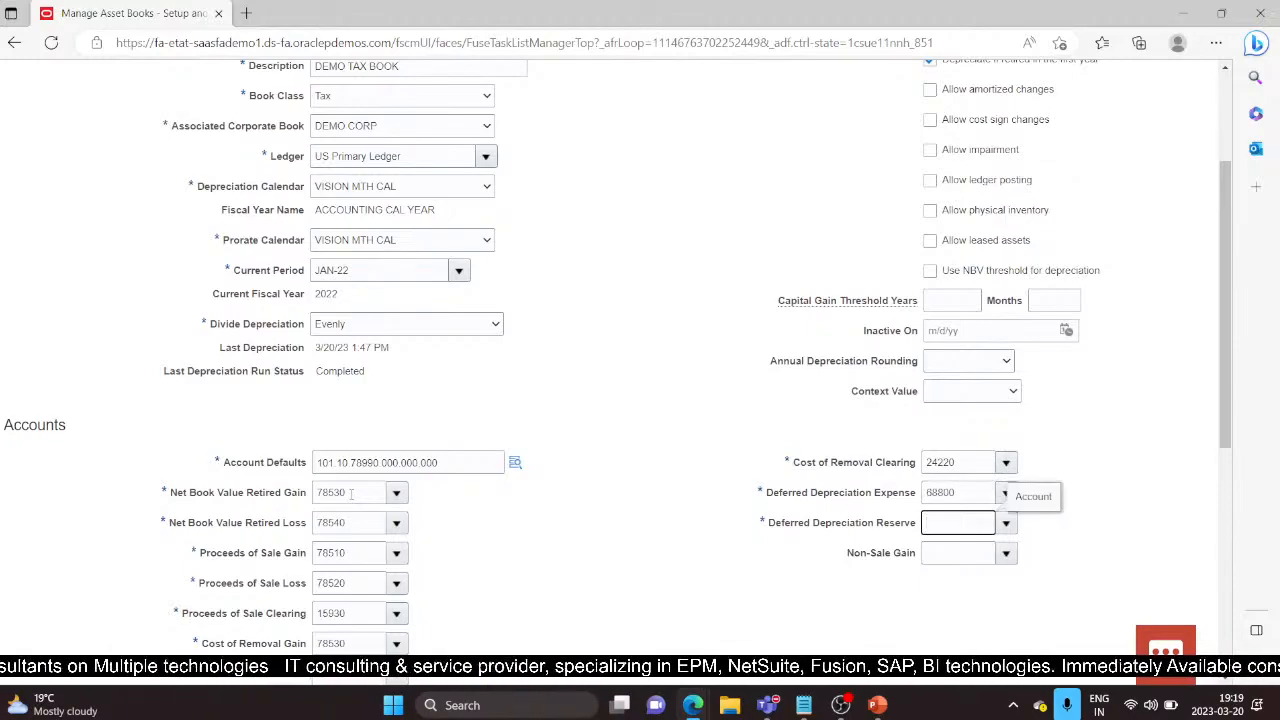
pyautogui.write('16800')
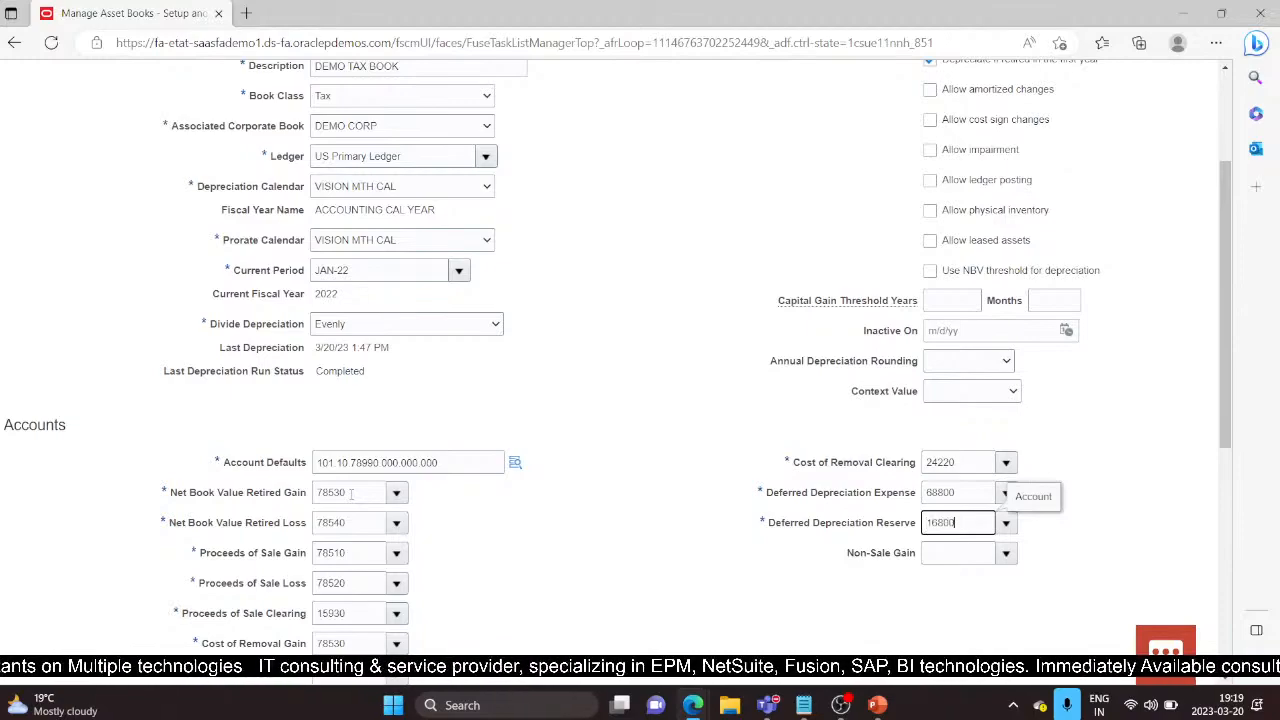
pyautogui.press('Tab')
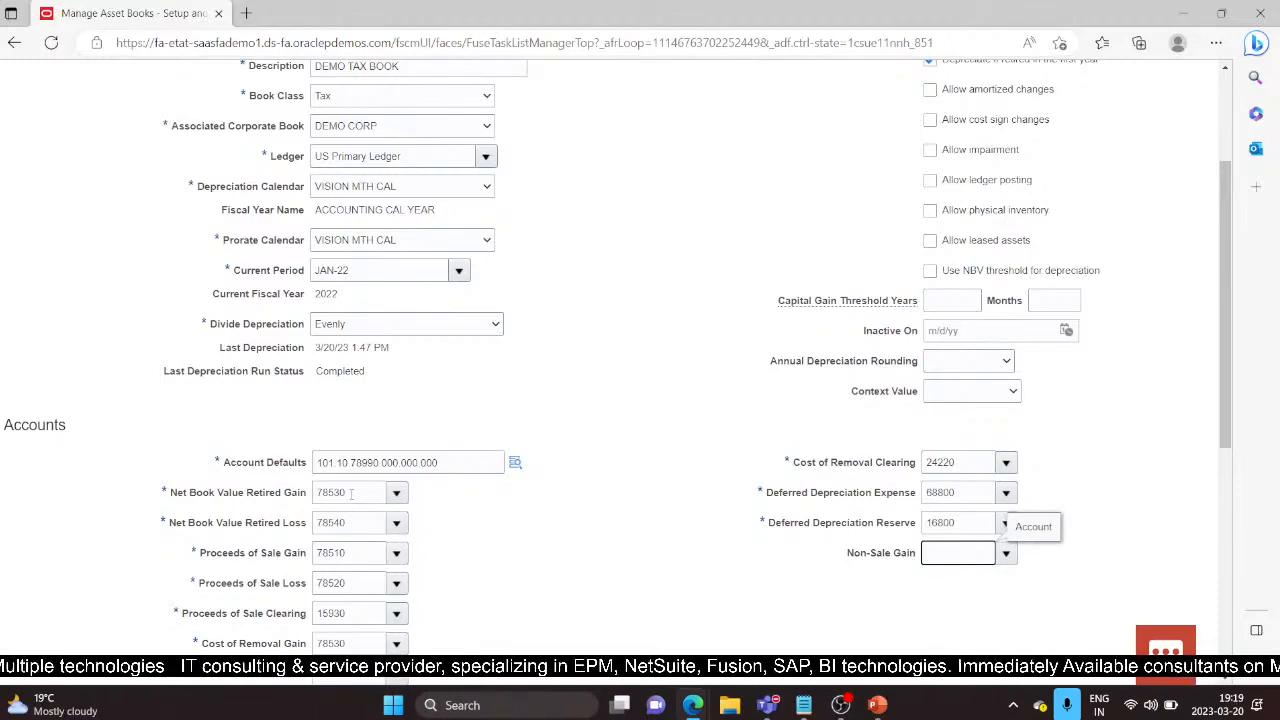
pyautogui.write('16600')
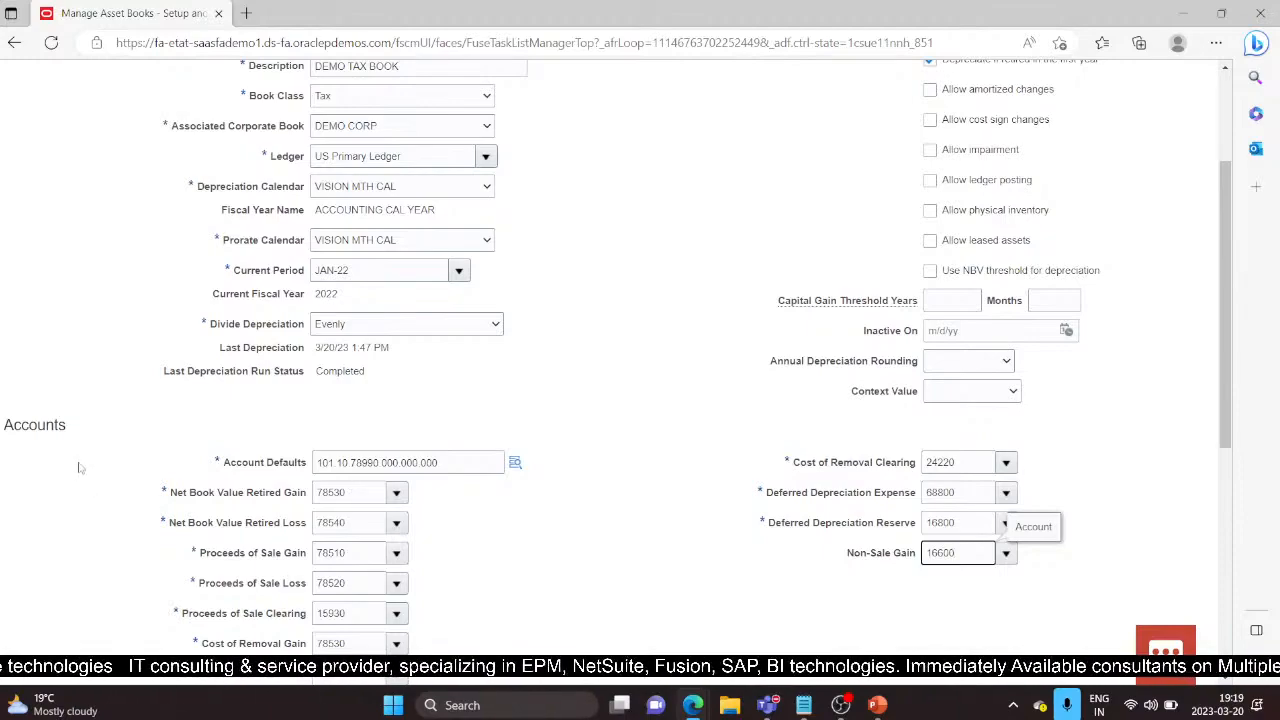
pyautogui.click(691, 608)
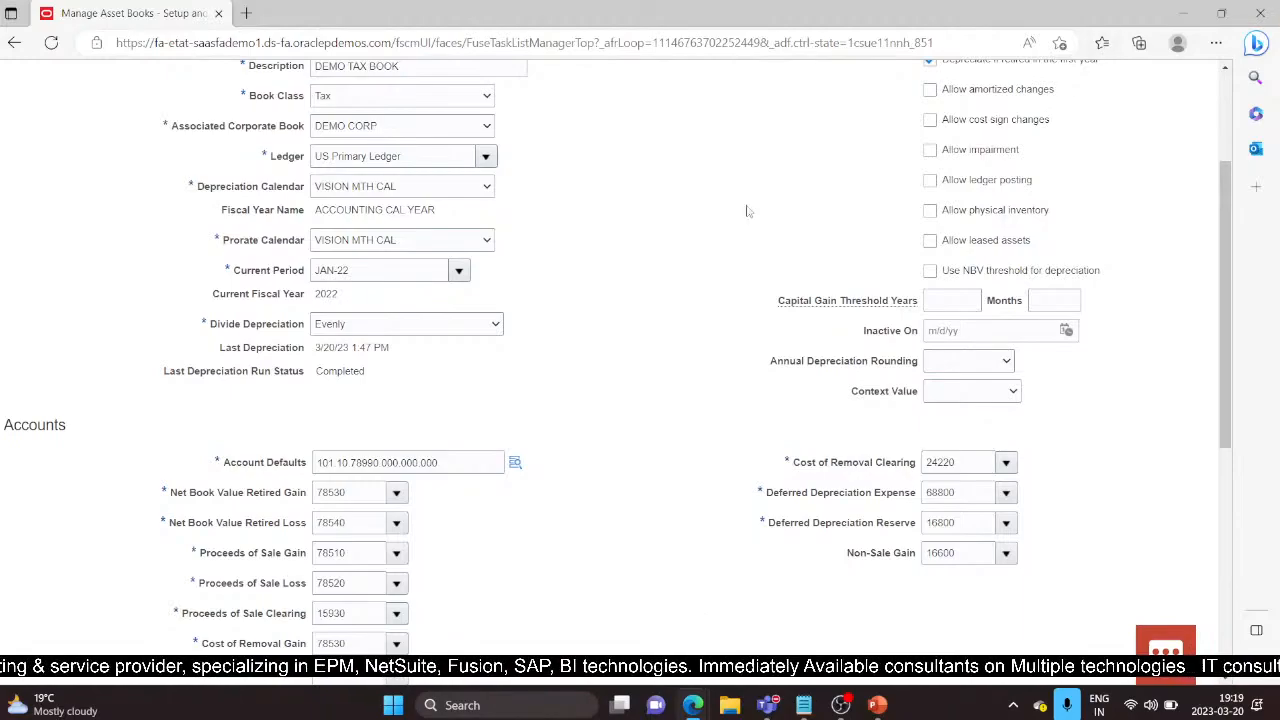
# Step: Enable Allow mass copy on the DEMO TAX book's Tax rules
pyautogui.scroll(-1, 783, 342)
pyautogui.scroll(-1, 783, 342)
pyautogui.scroll(-2, 417, 585)
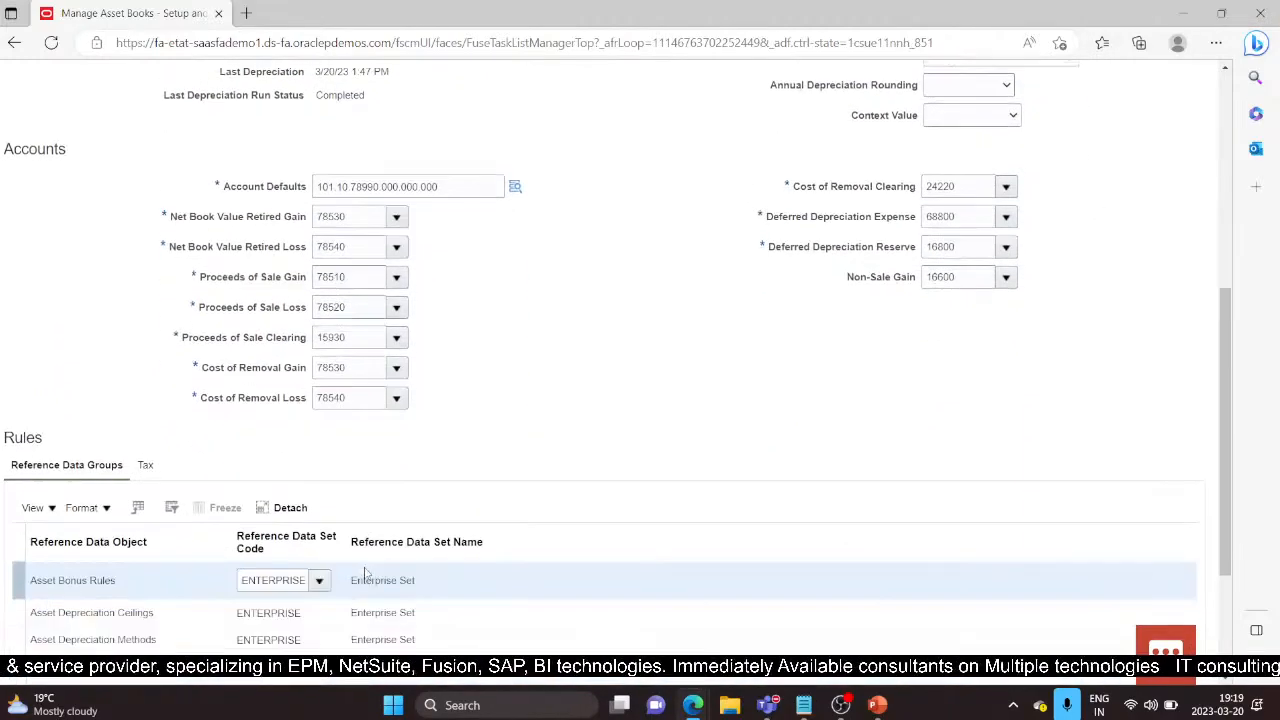
pyautogui.scroll(-1, 110, 470)
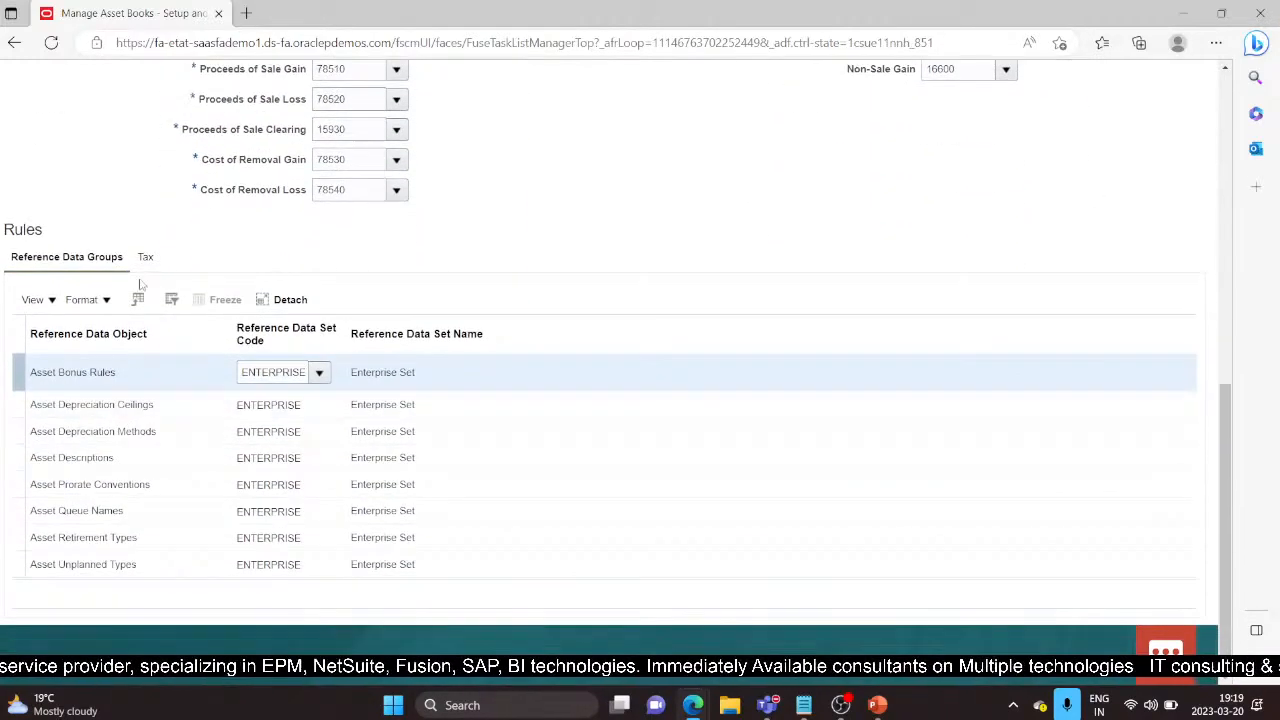
pyautogui.click(147, 258)
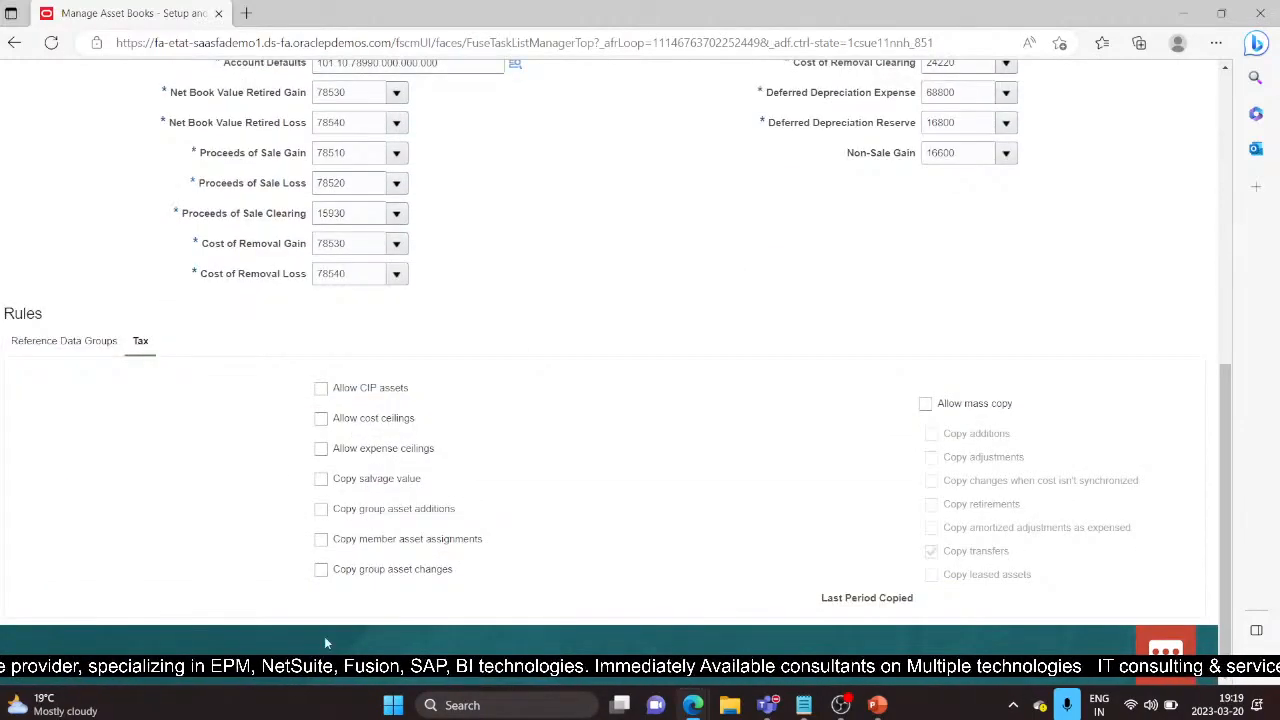
pyautogui.click(927, 410)
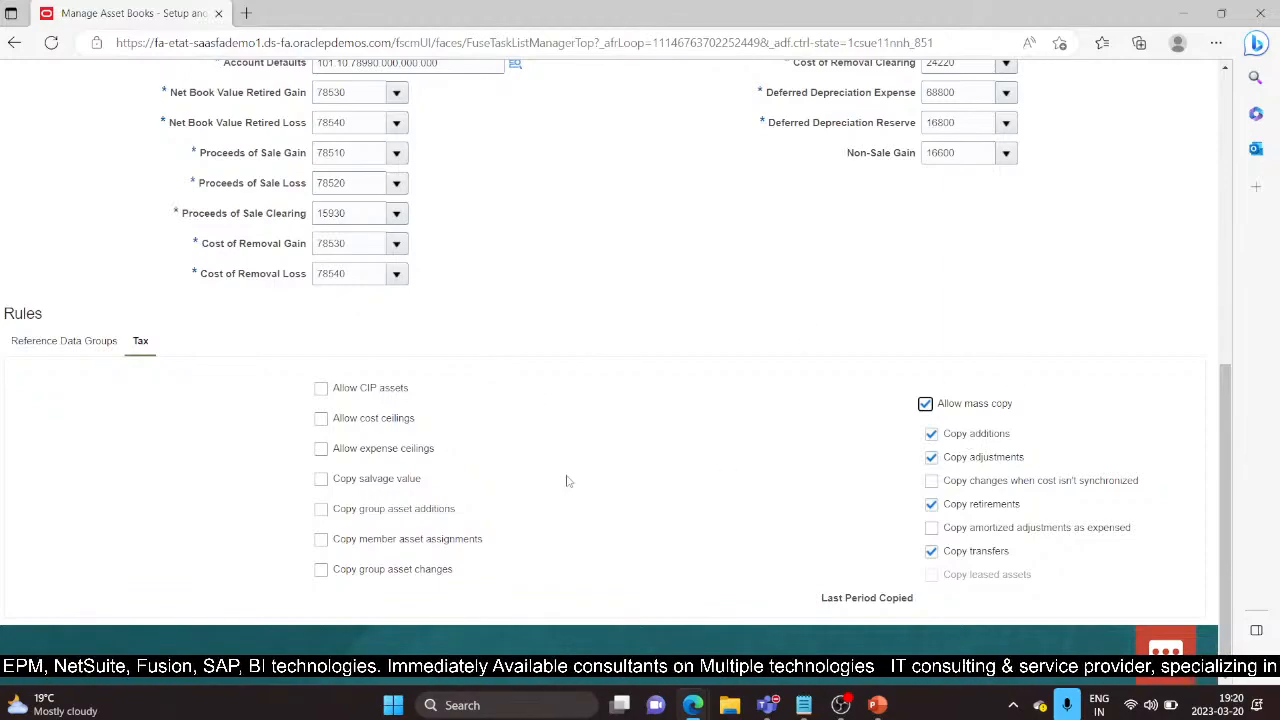
pyautogui.scroll(6, 557, 500)
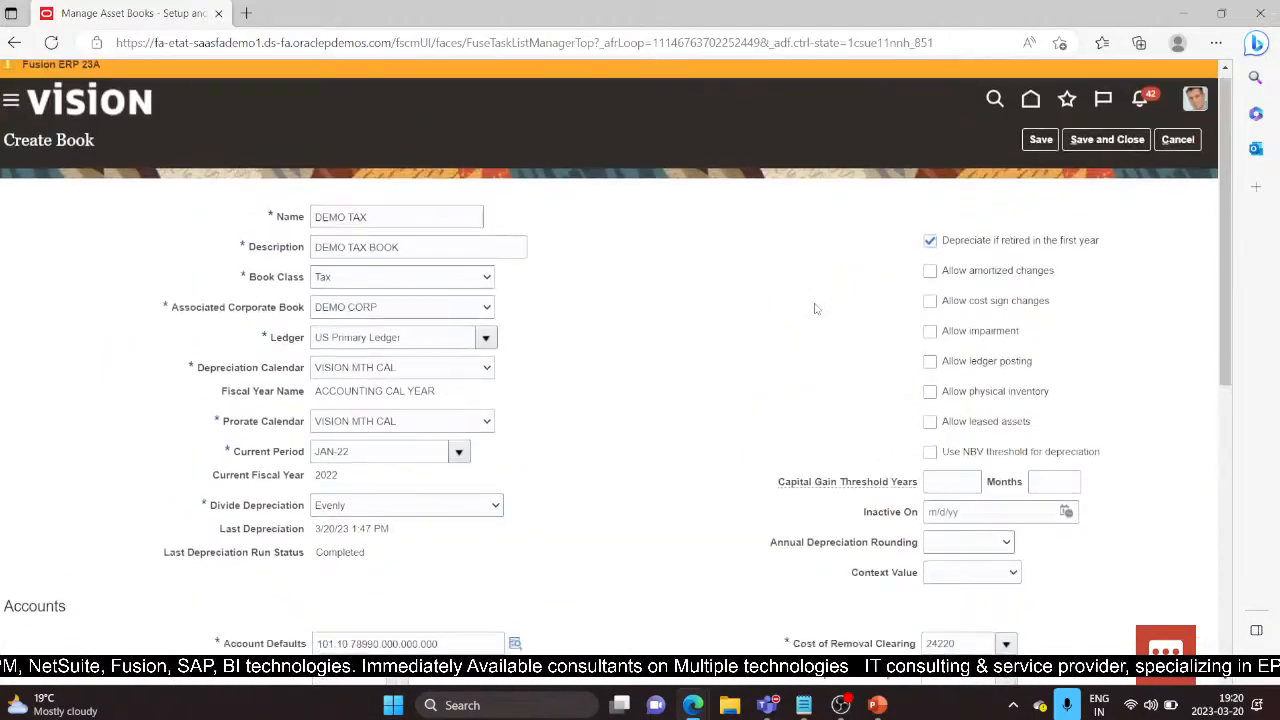
# Step: Save DEMO TAX, then search asset books by name 'dE' with no corporate book filter
pyautogui.click(1108, 148)
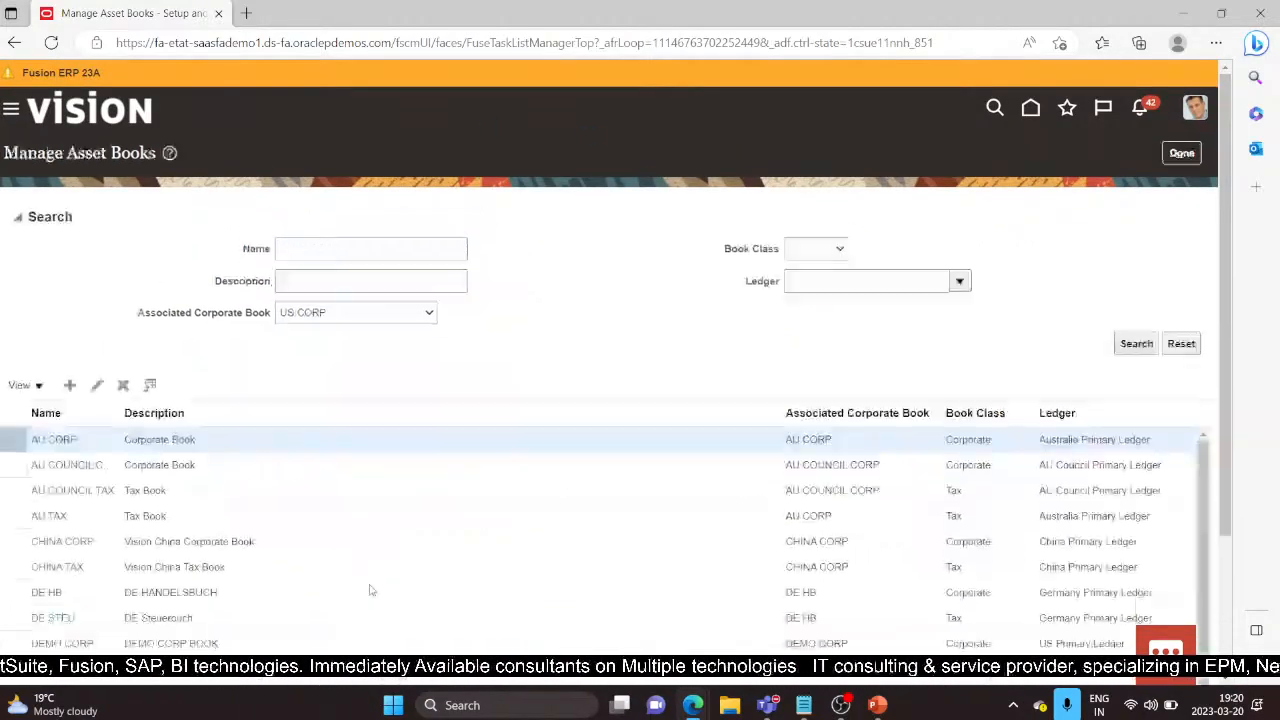
pyautogui.click(400, 320)
pyautogui.click(368, 336)
pyautogui.click(333, 249)
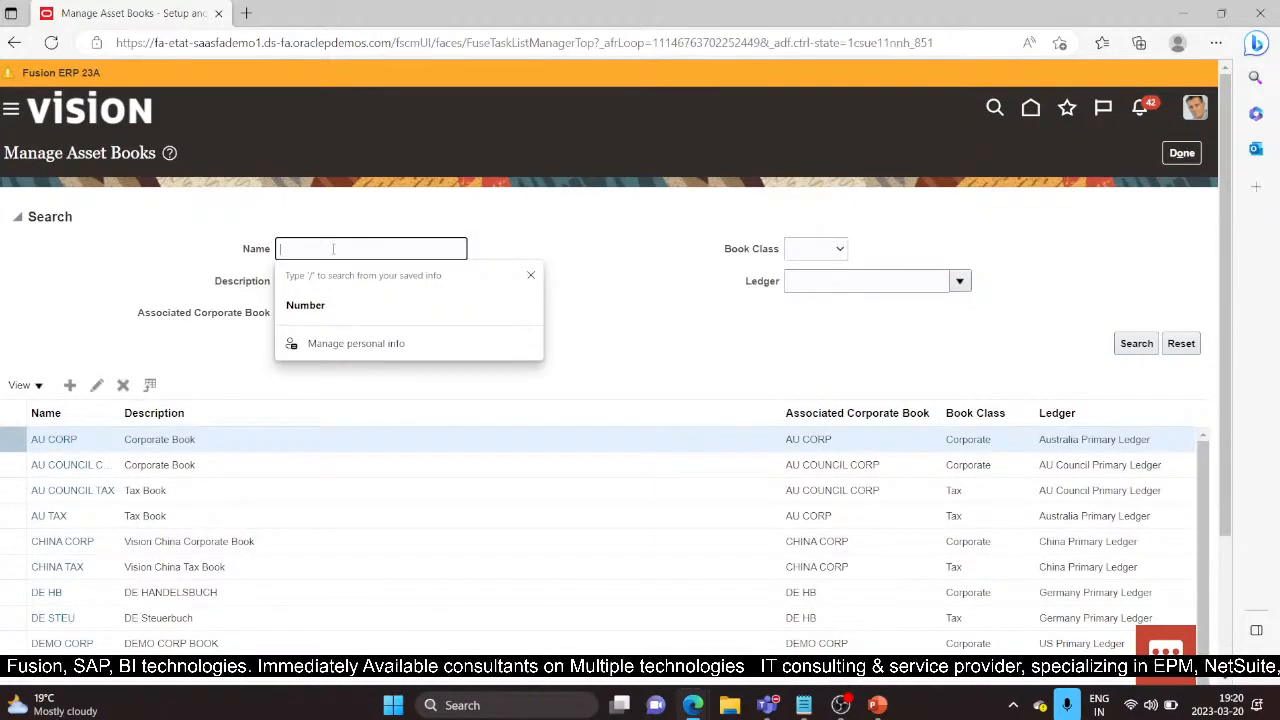
pyautogui.write('dE')
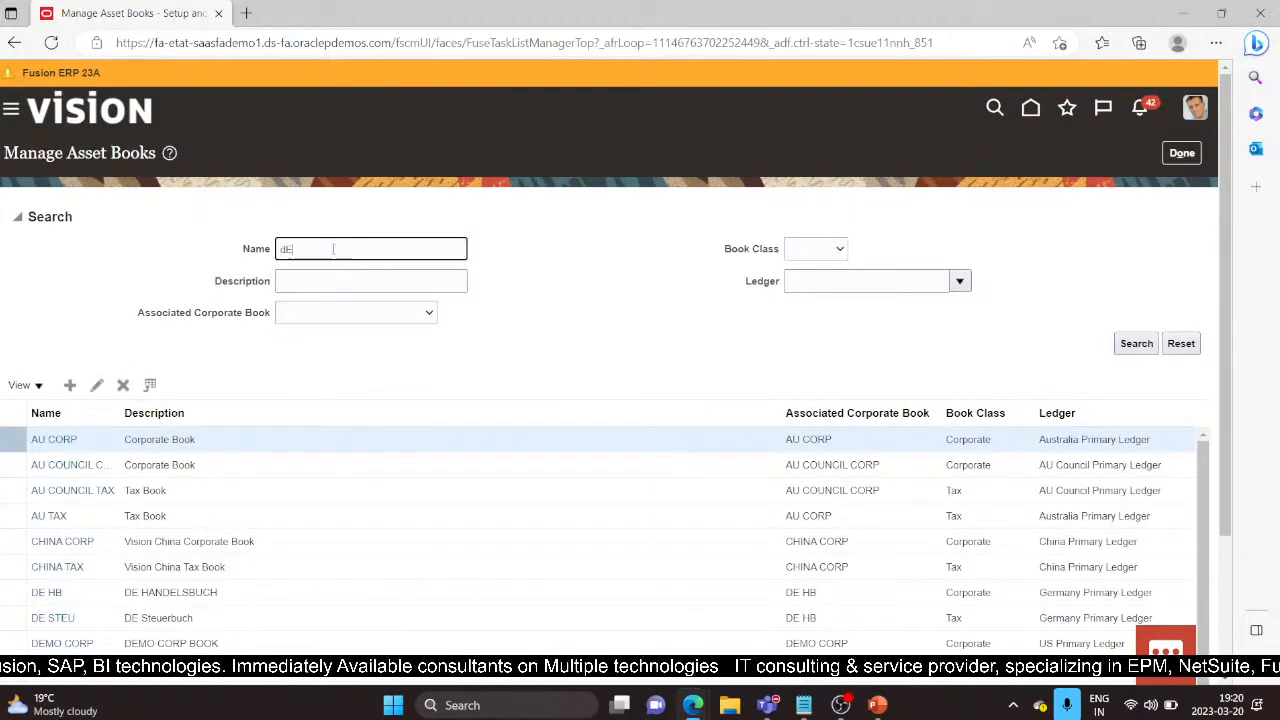
pyautogui.press('Return')
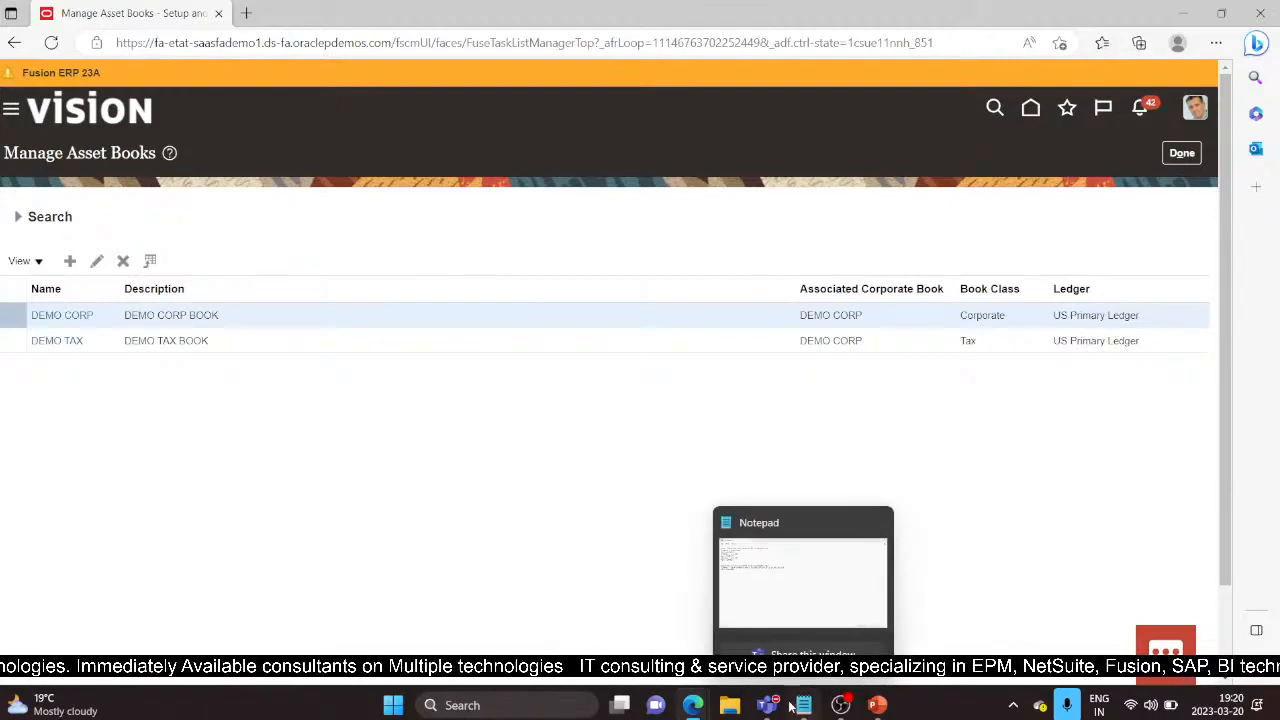
# Step: Present the PowerPoint deck from the Asset Books slide and advance to Asset Categories
pyautogui.moveTo(780, 712)
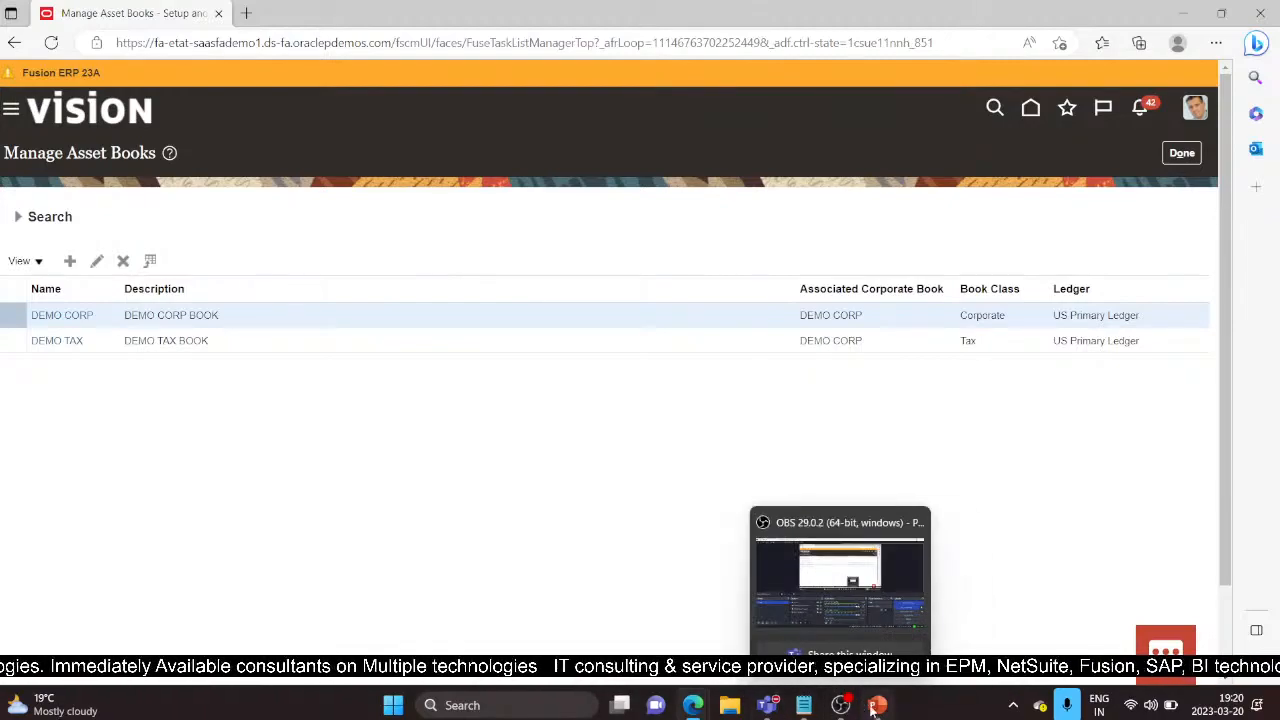
pyautogui.click(877, 706)
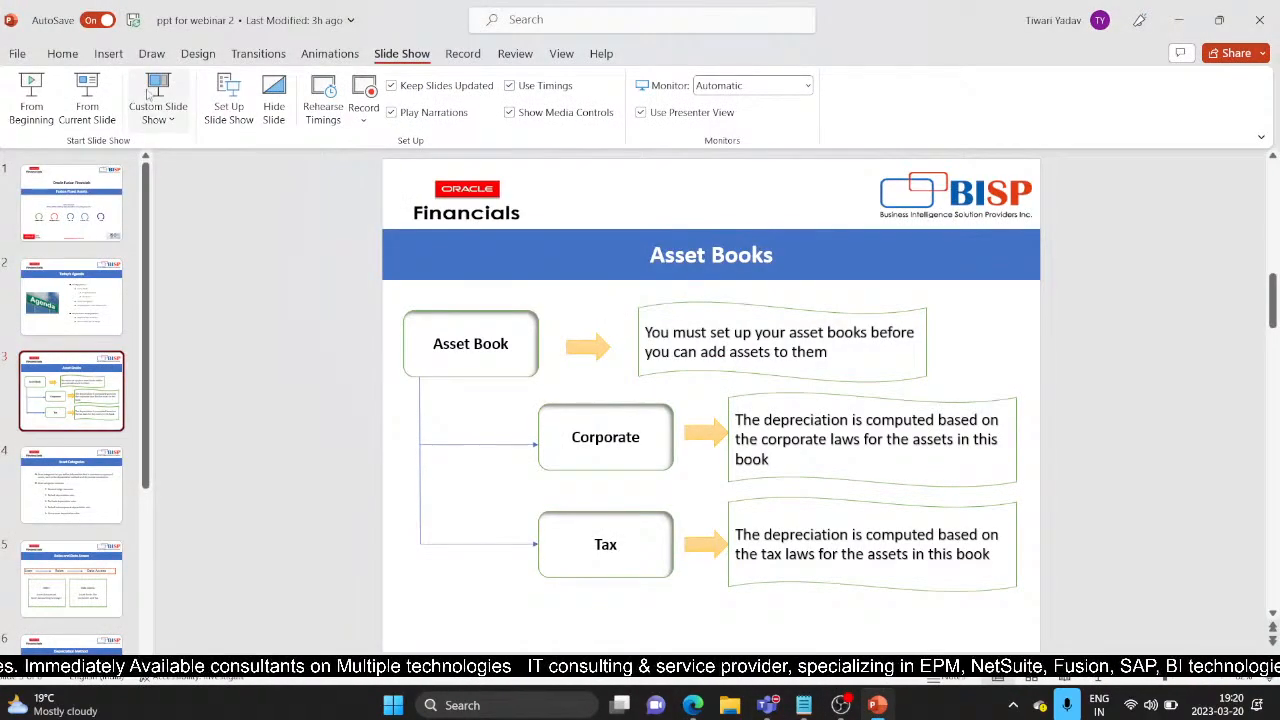
pyautogui.click(80, 112)
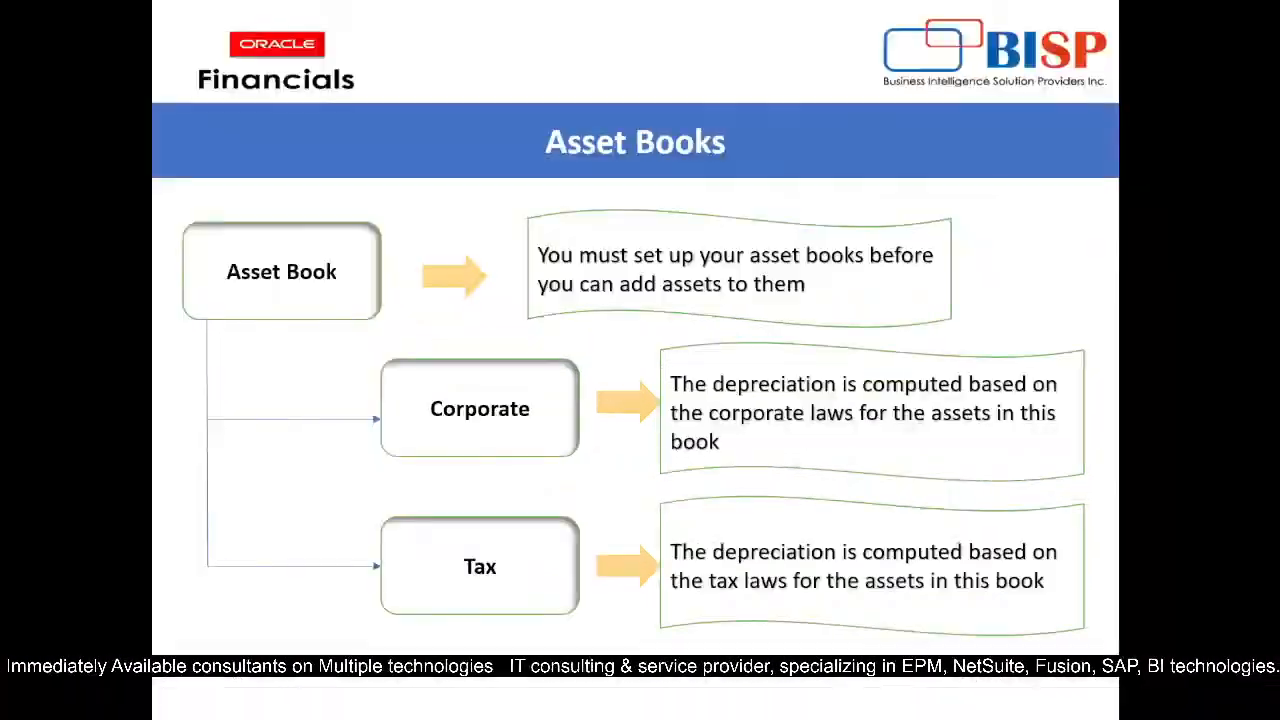
pyautogui.click(802, 411)
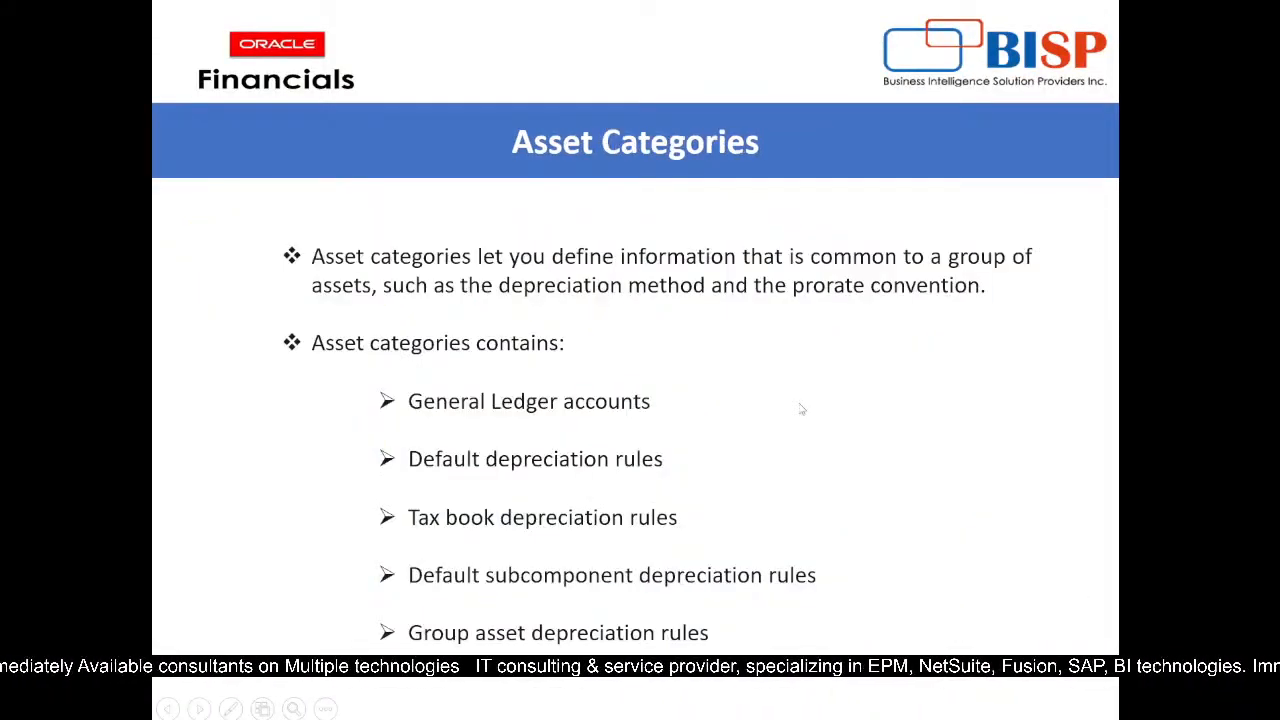
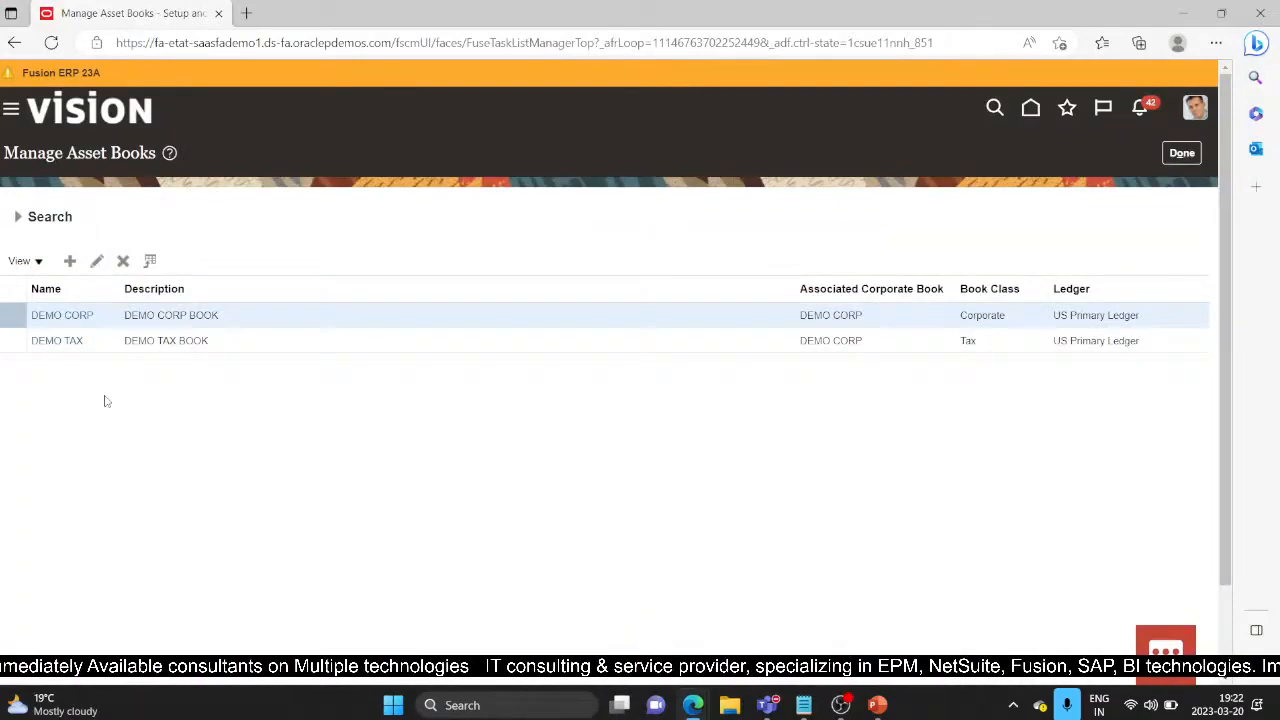
# Step: Close Manage Asset Books and list the existing asset categories like VEHICLE STANDARD
pyautogui.click(1185, 153)
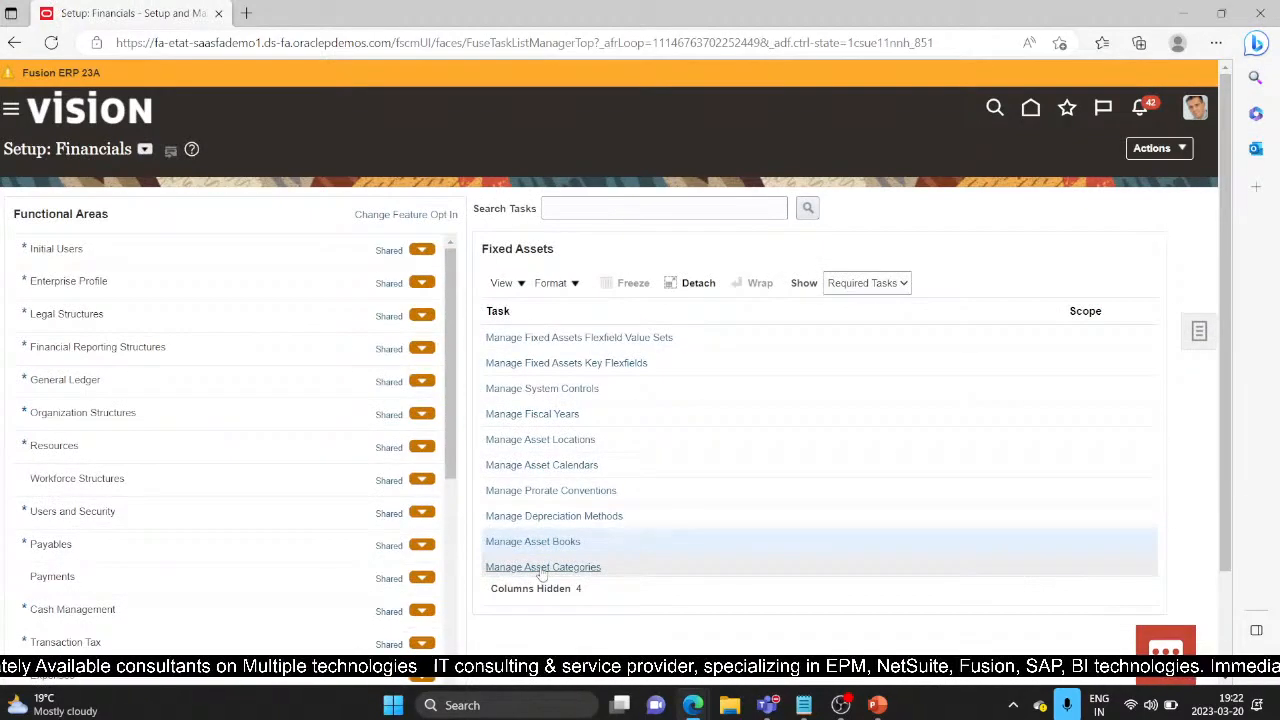
pyautogui.click(541, 568)
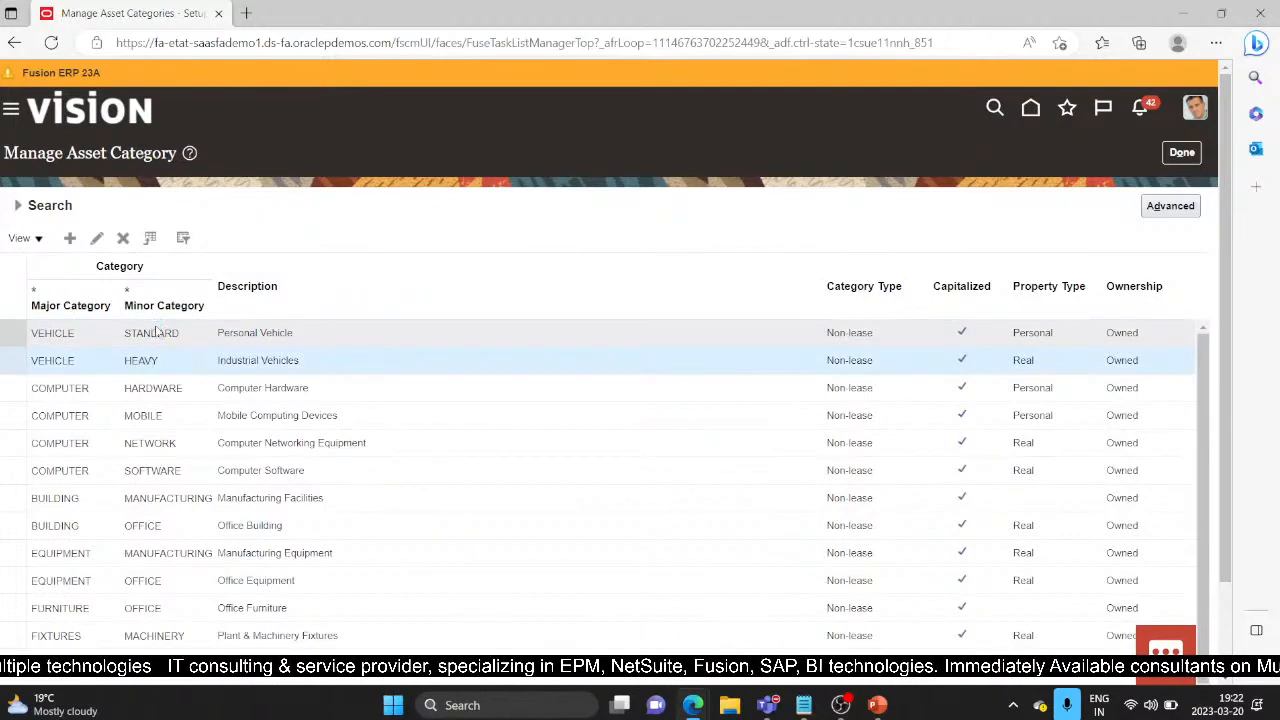
# Step: Browse the vehicle, computer, manufacturing, office building and equipment categories, then start a new category
pyautogui.click(166, 360)
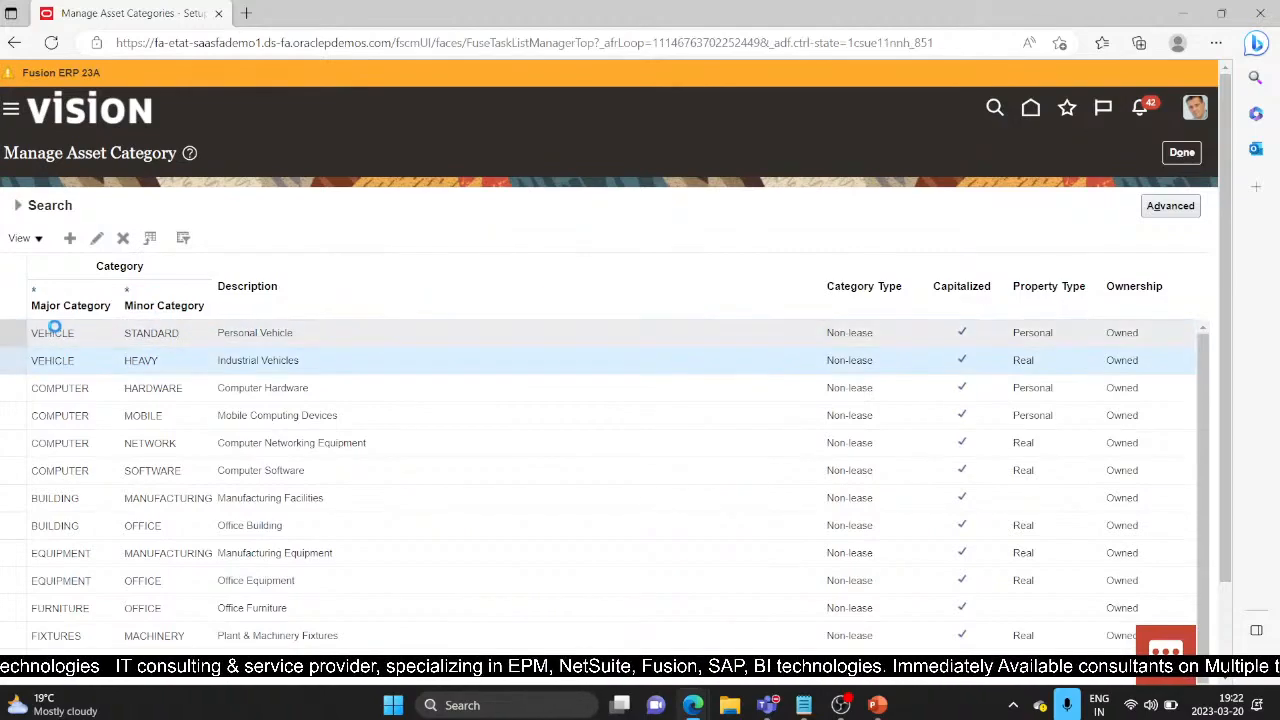
pyautogui.click(75, 386)
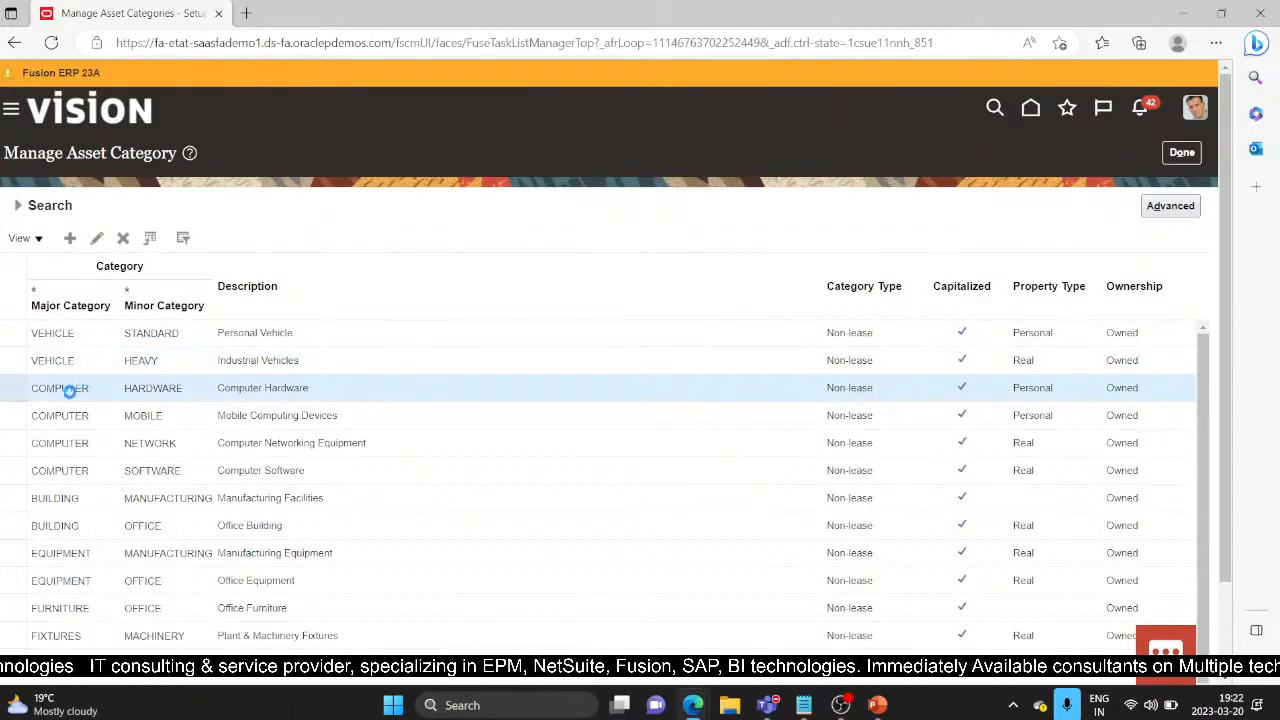
pyautogui.click(143, 417)
pyautogui.click(155, 443)
pyautogui.click(170, 492)
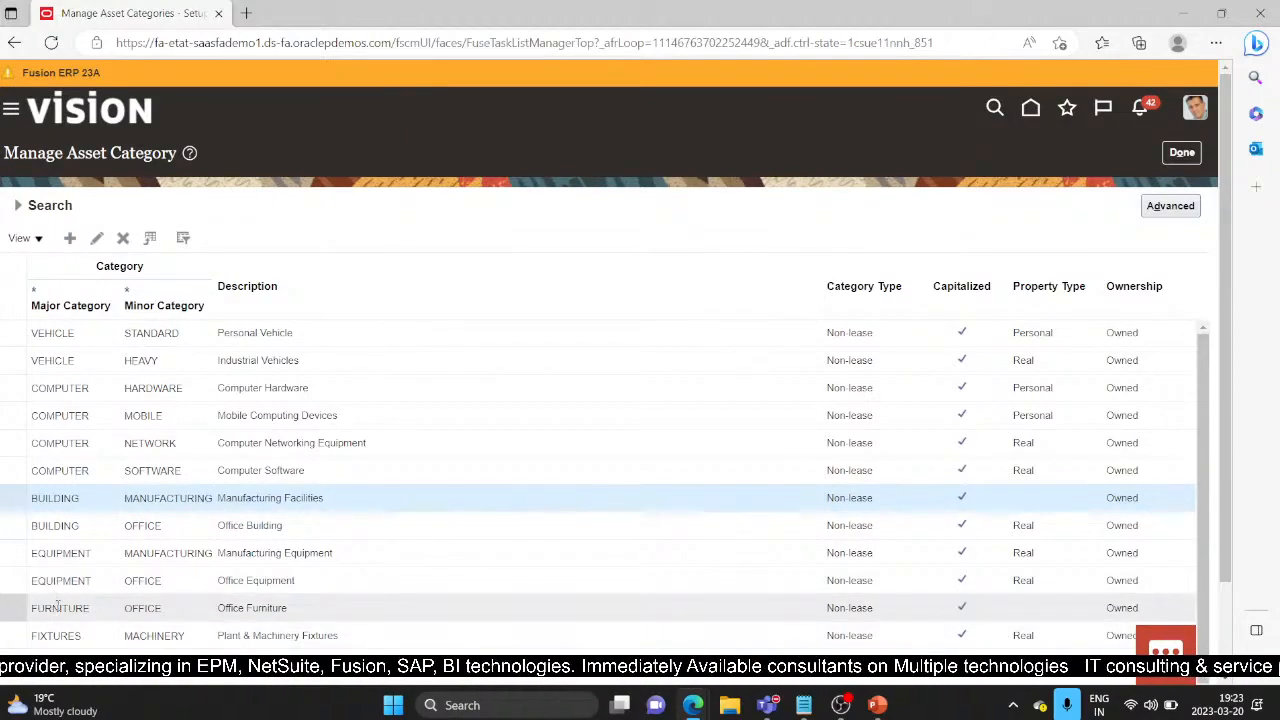
pyautogui.click(42, 526)
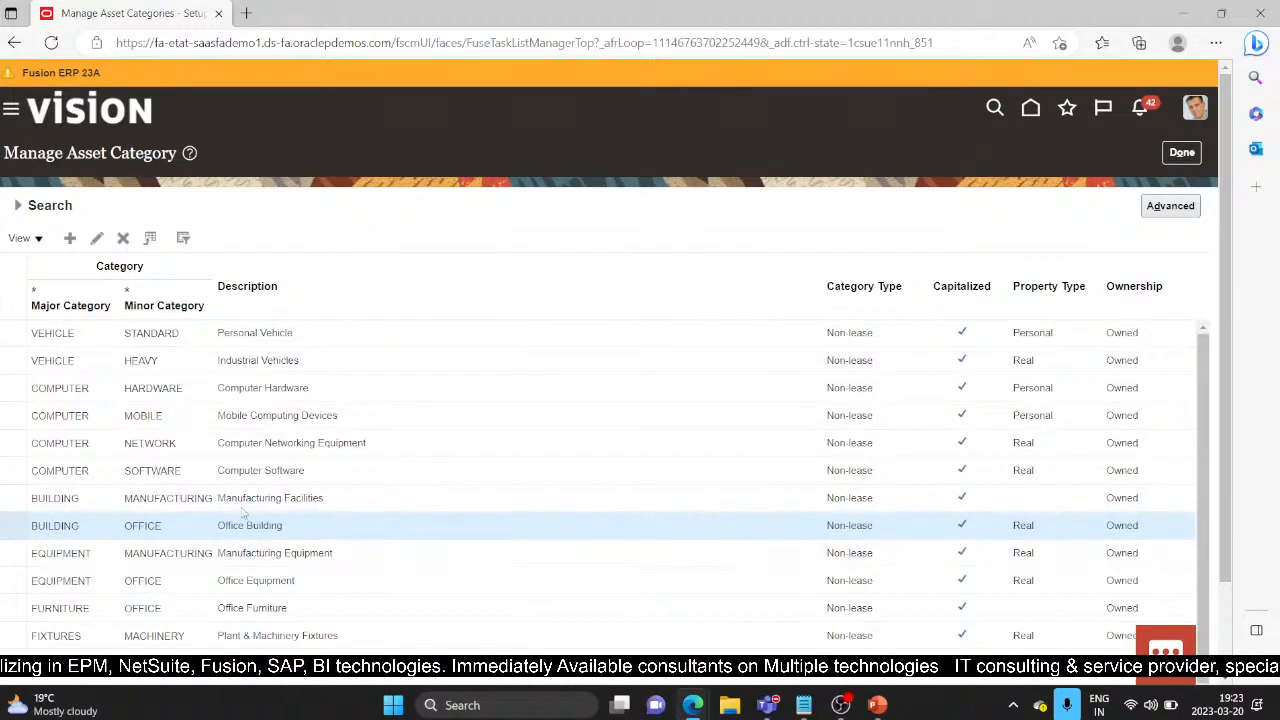
pyautogui.click(44, 498)
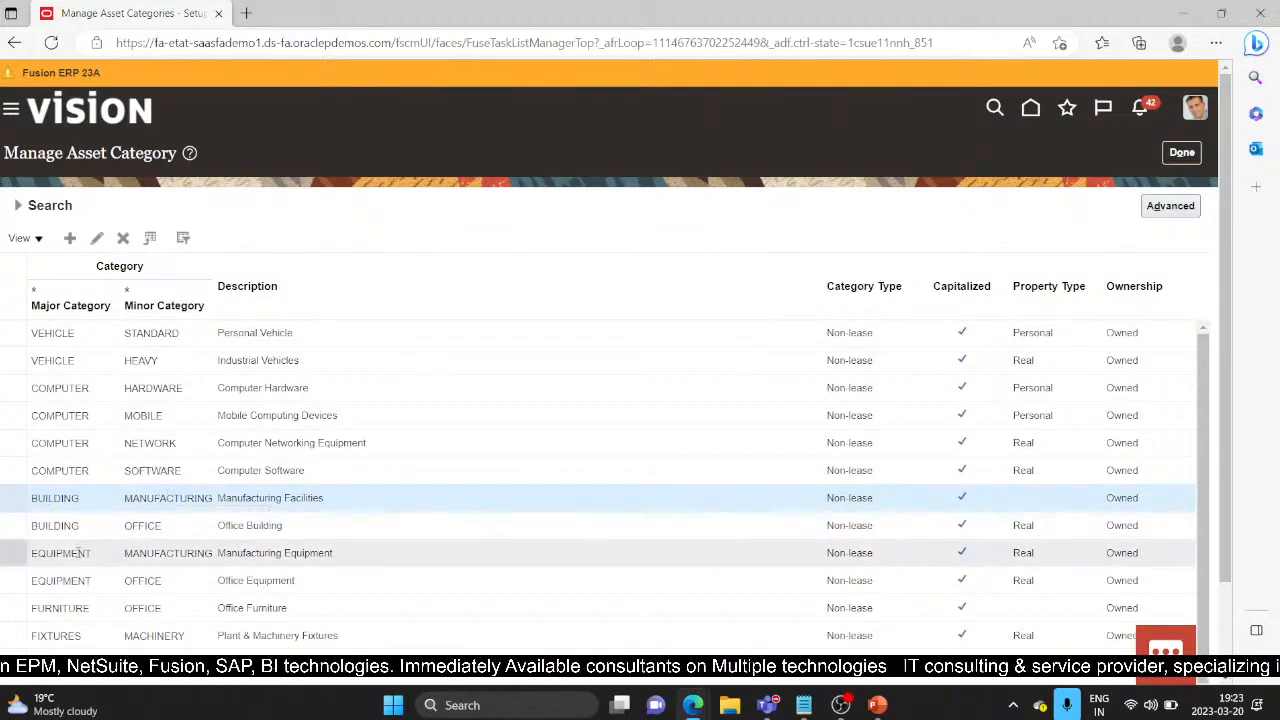
pyautogui.click(140, 581)
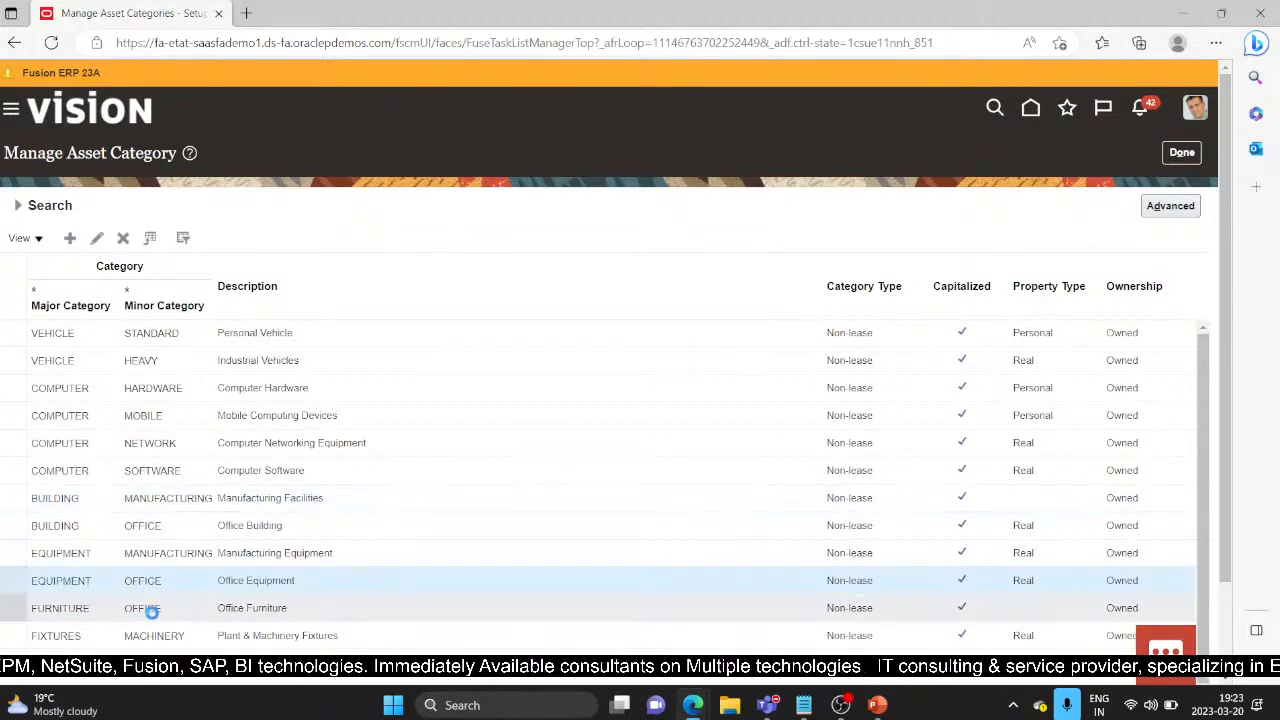
pyautogui.click(68, 238)
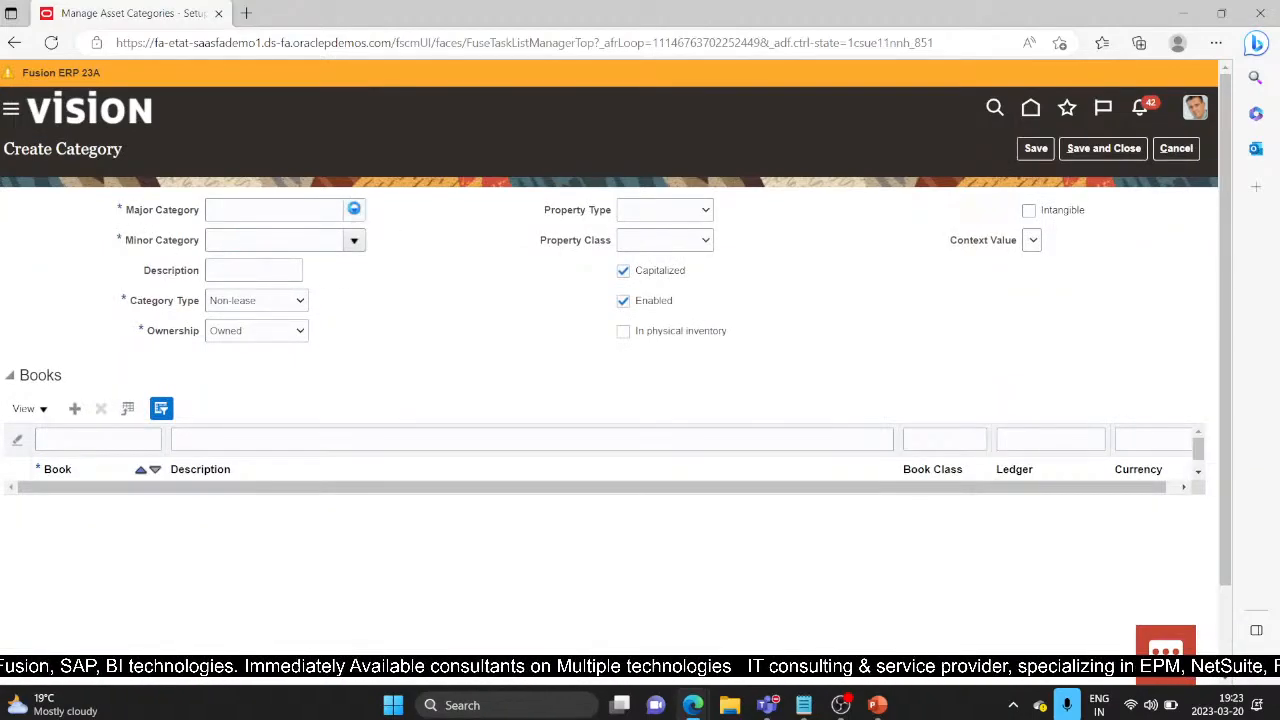
# Step: Choose major category DEMO CATEGORY and minor category DEMO OFFICE, replacing an initial DEMO COMPLEX pick
pyautogui.click(355, 211)
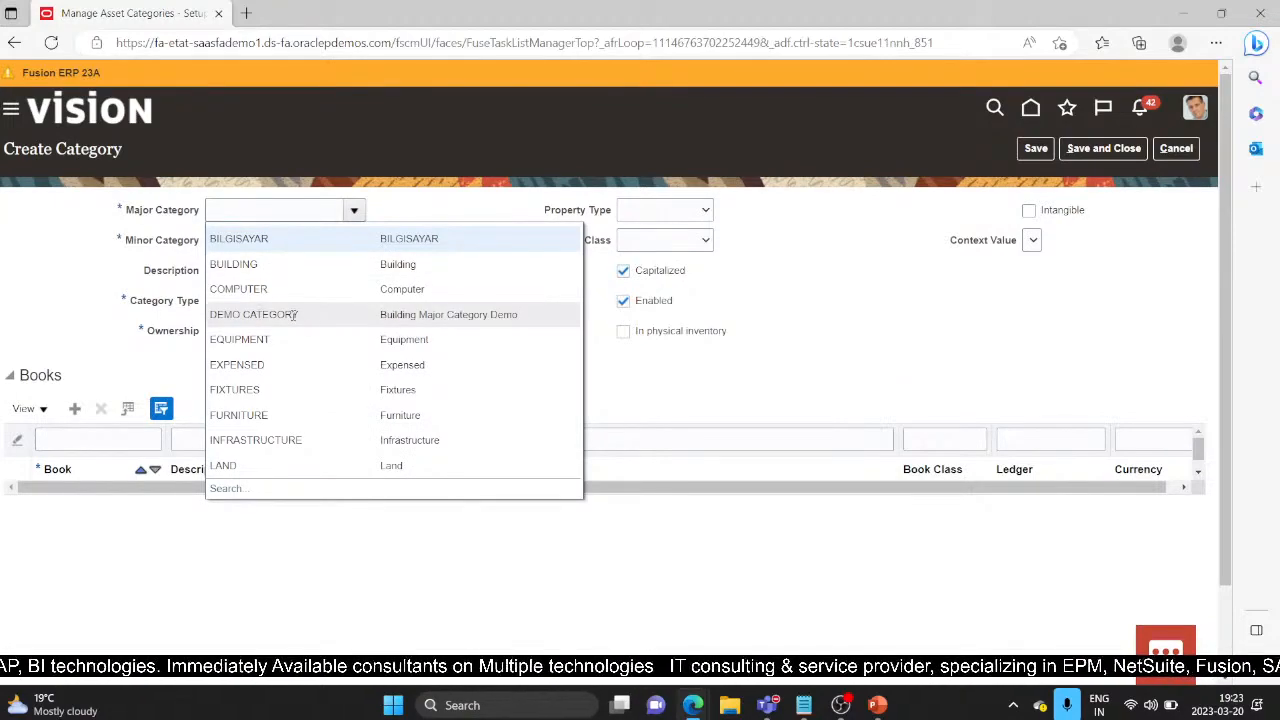
pyautogui.click(86, 288)
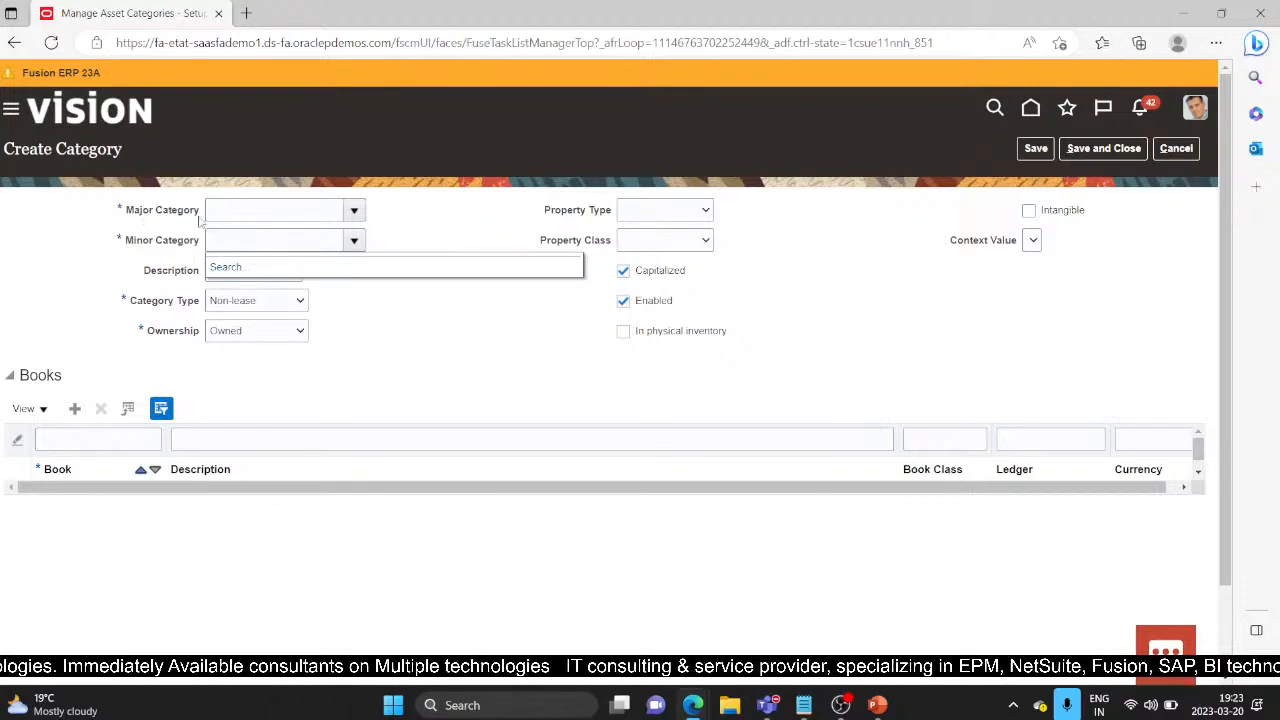
pyautogui.moveTo(124, 242); pyautogui.dragTo(205, 248)
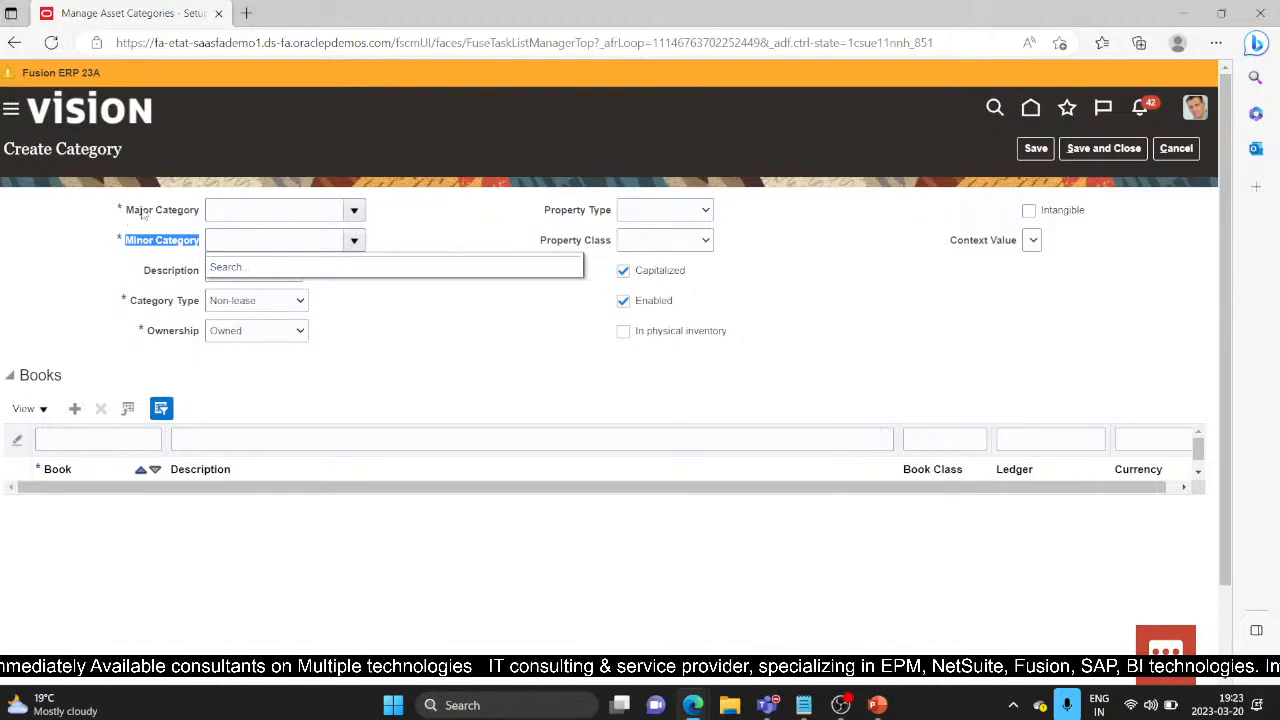
pyautogui.click(355, 212)
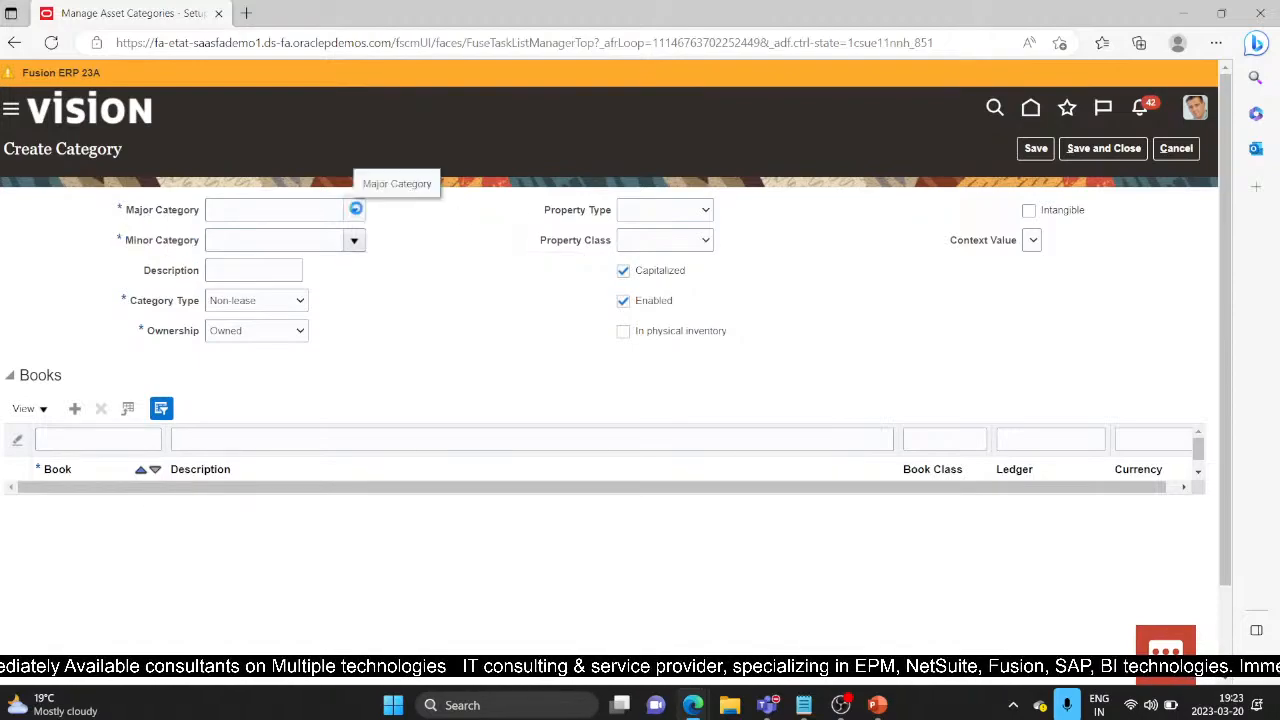
pyautogui.click(355, 212)
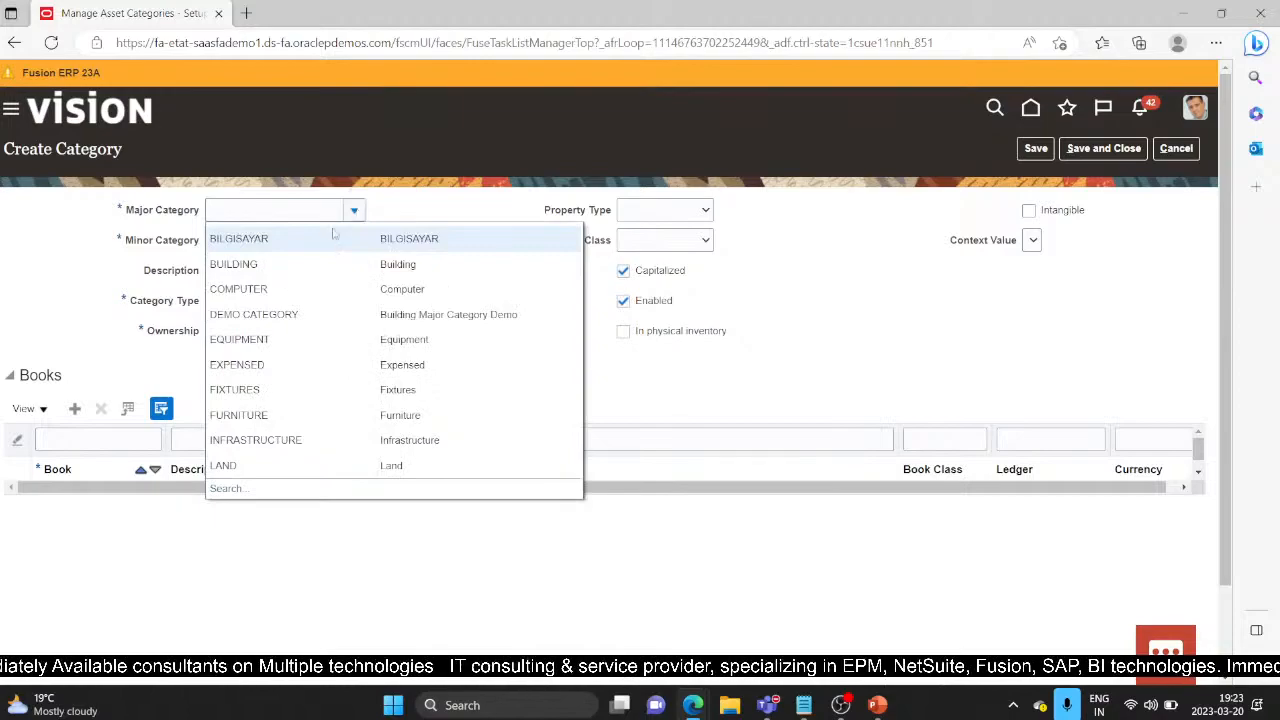
pyautogui.click(340, 322)
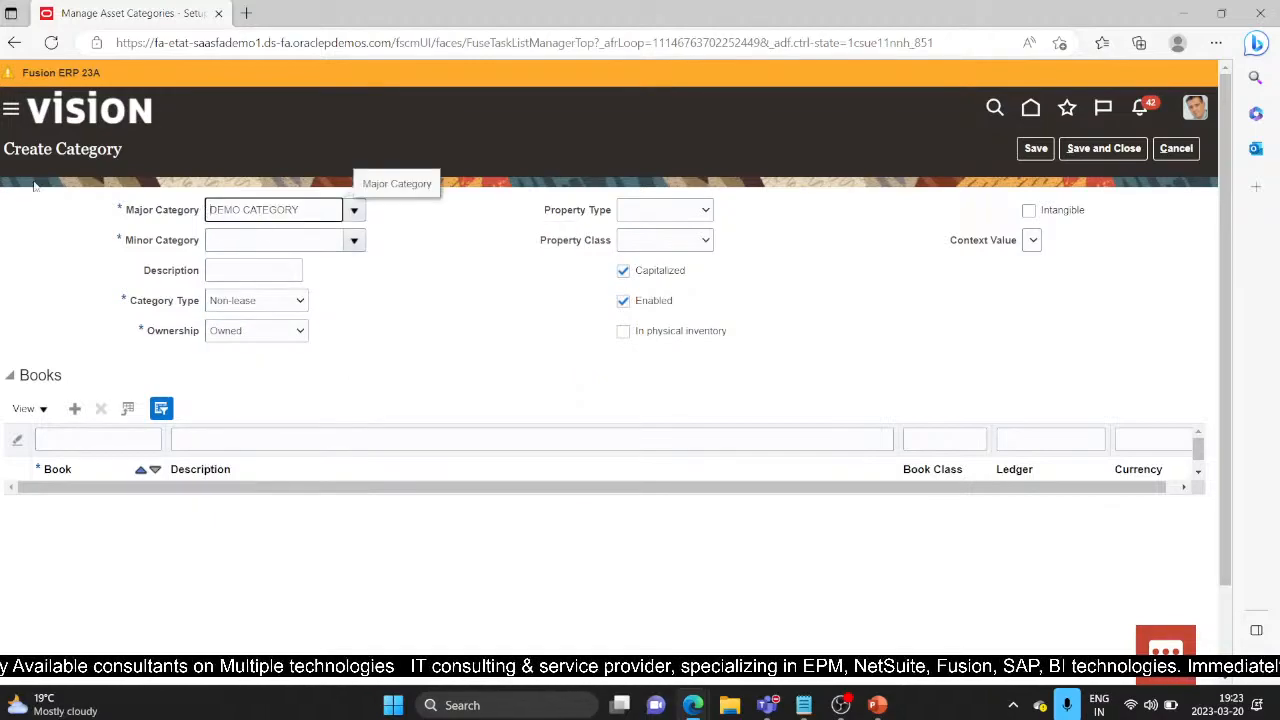
pyautogui.click(355, 242)
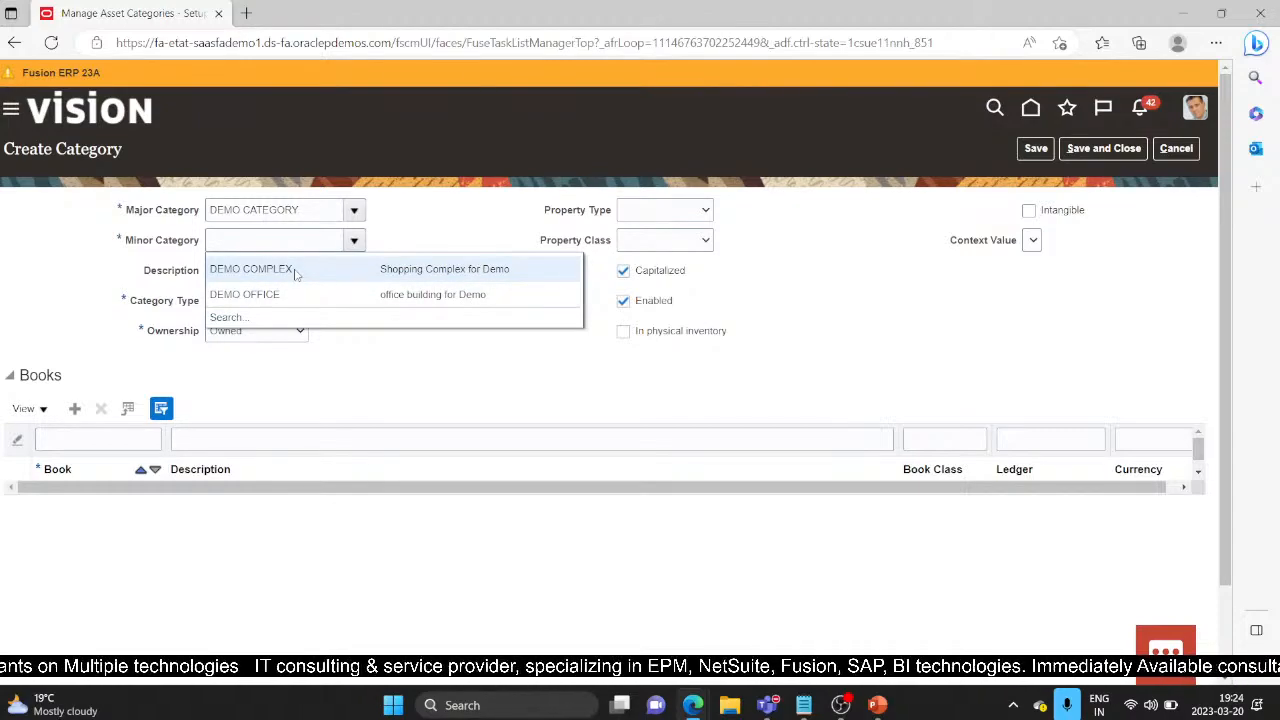
pyautogui.click(294, 270)
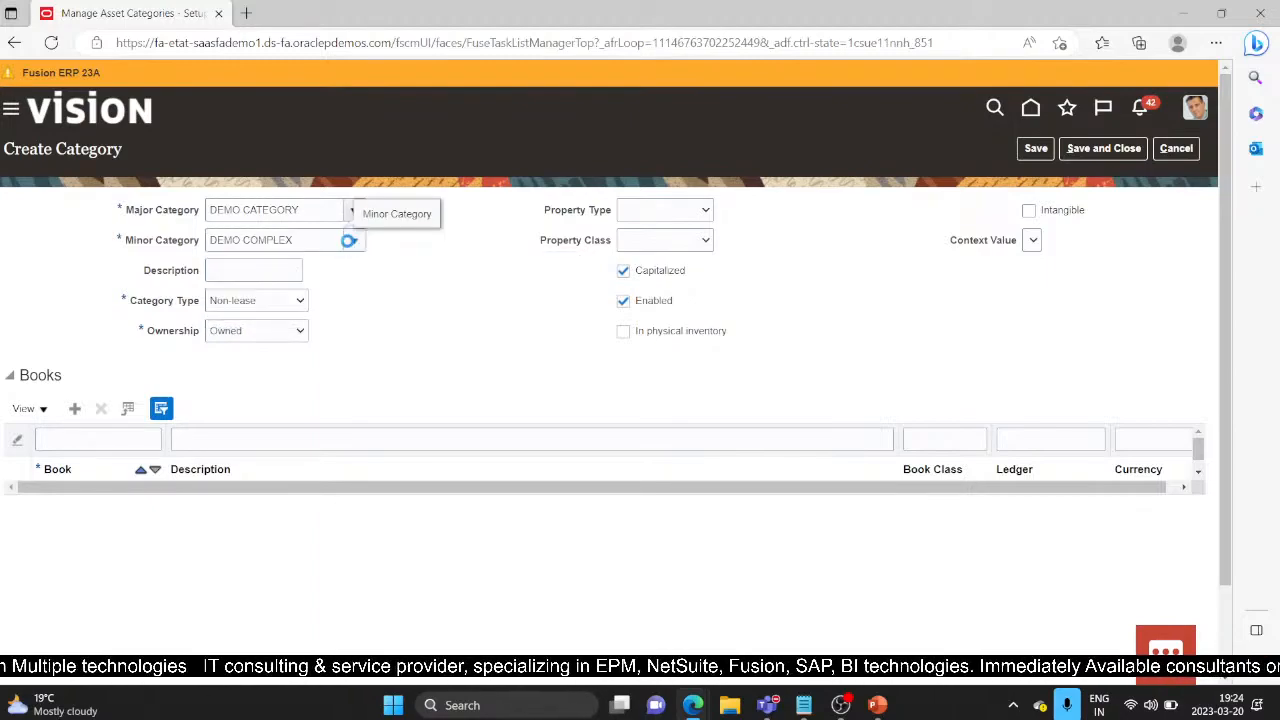
pyautogui.click(349, 240)
pyautogui.click(334, 340)
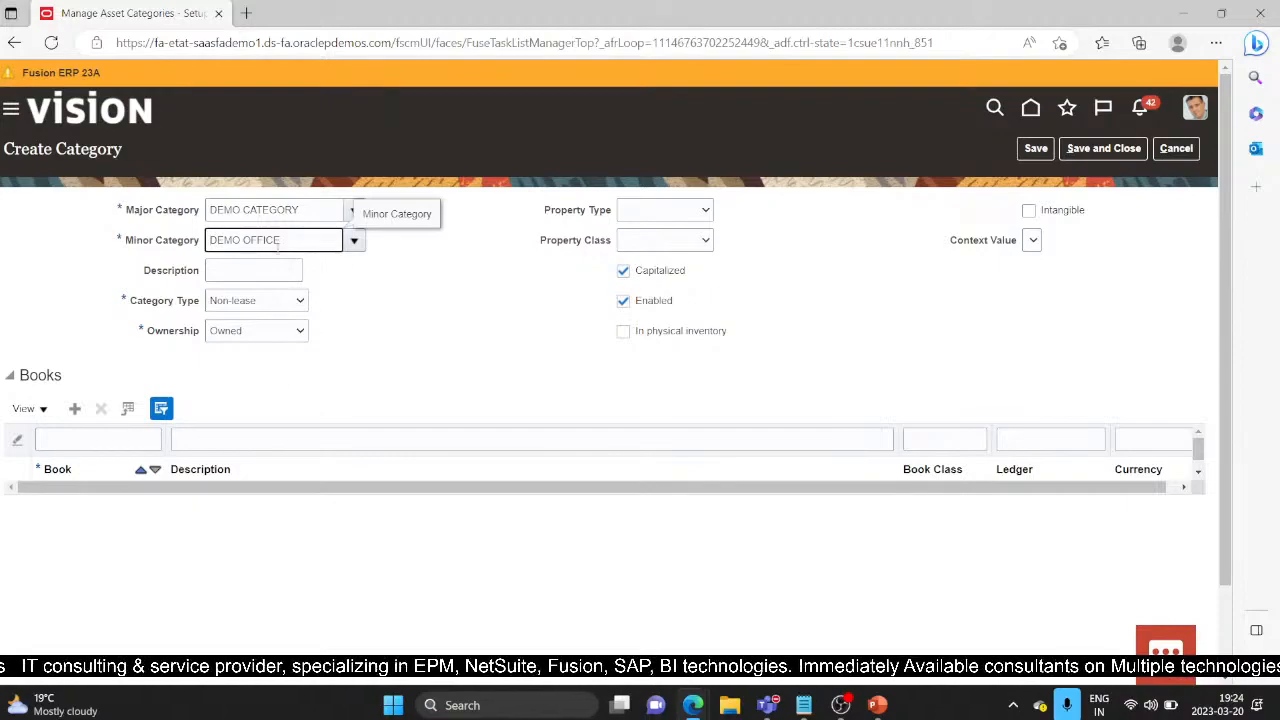
# Step: Keep category type Non-lease and ownership Owned, leaving property type and property class blank
pyautogui.click(302, 302)
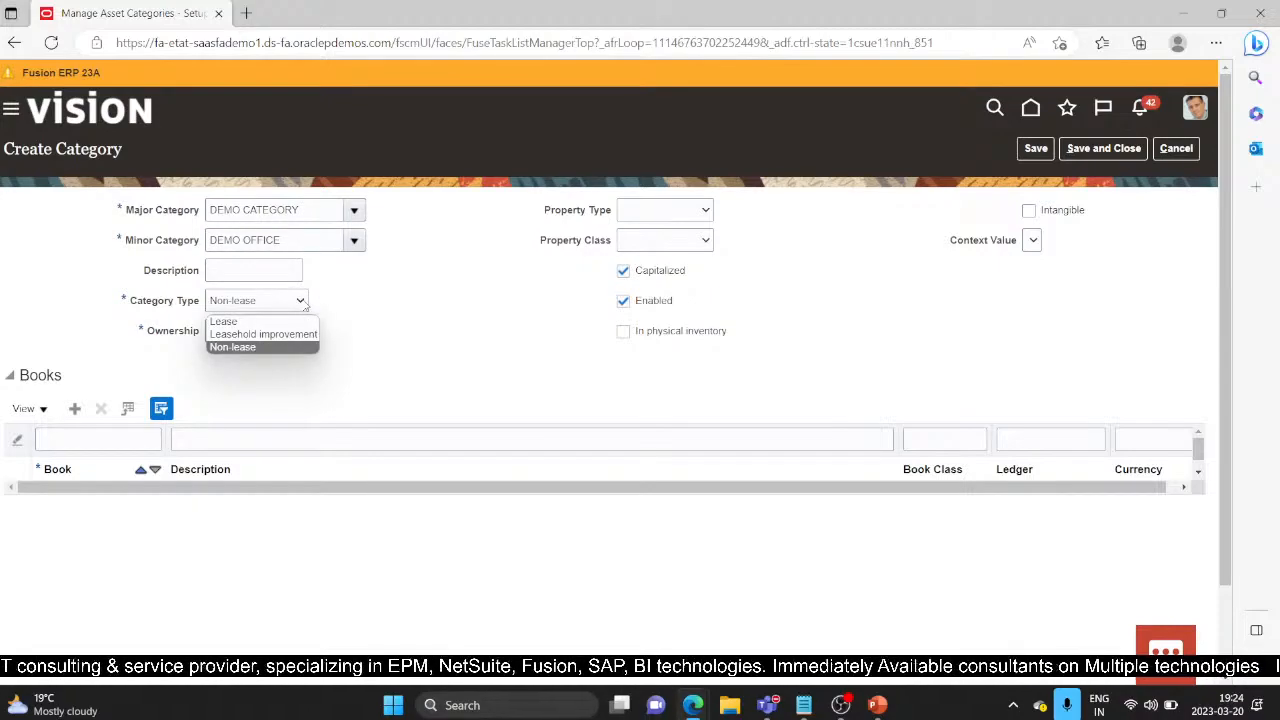
pyautogui.click(337, 305)
pyautogui.click(301, 302)
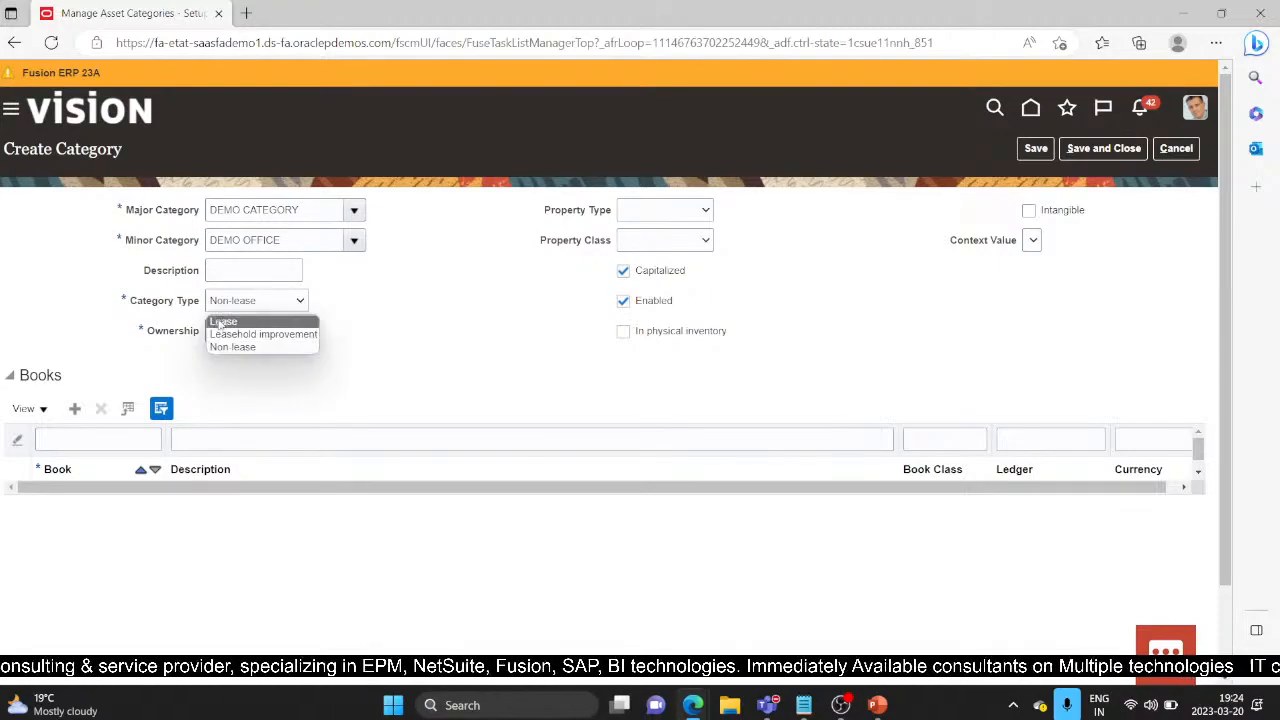
pyautogui.click(268, 349)
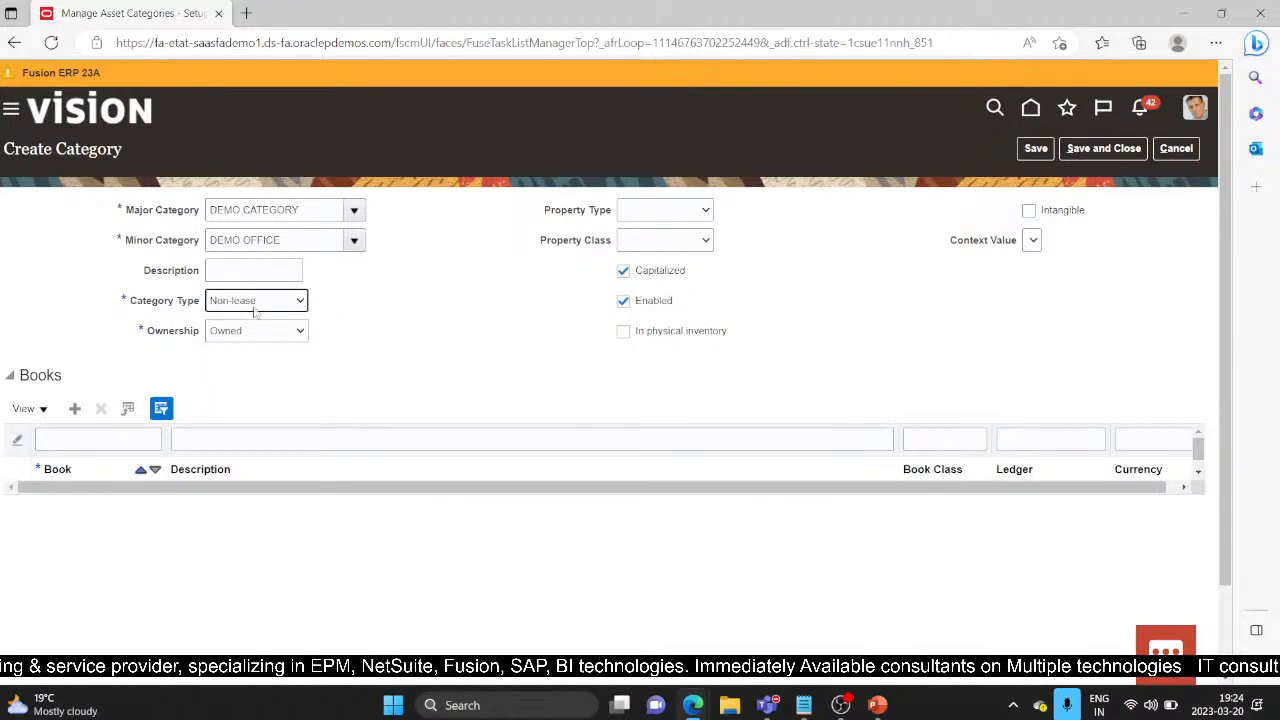
pyautogui.click(297, 333)
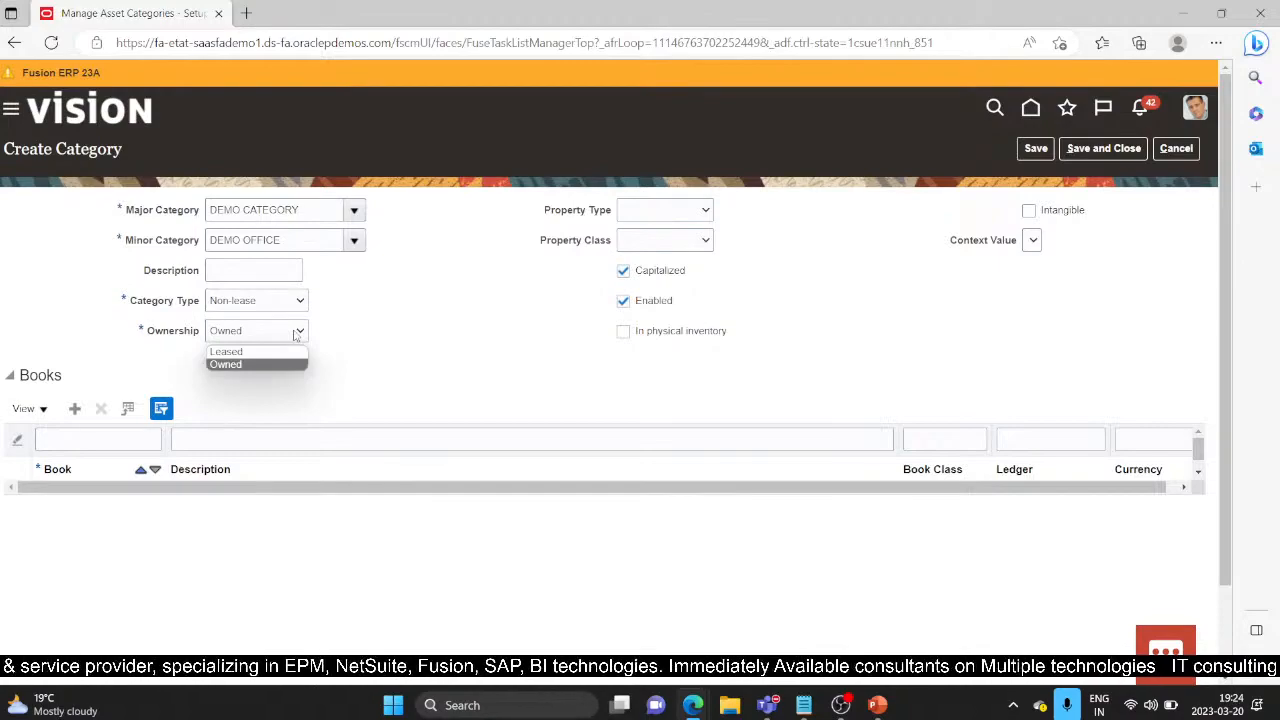
pyautogui.click(276, 365)
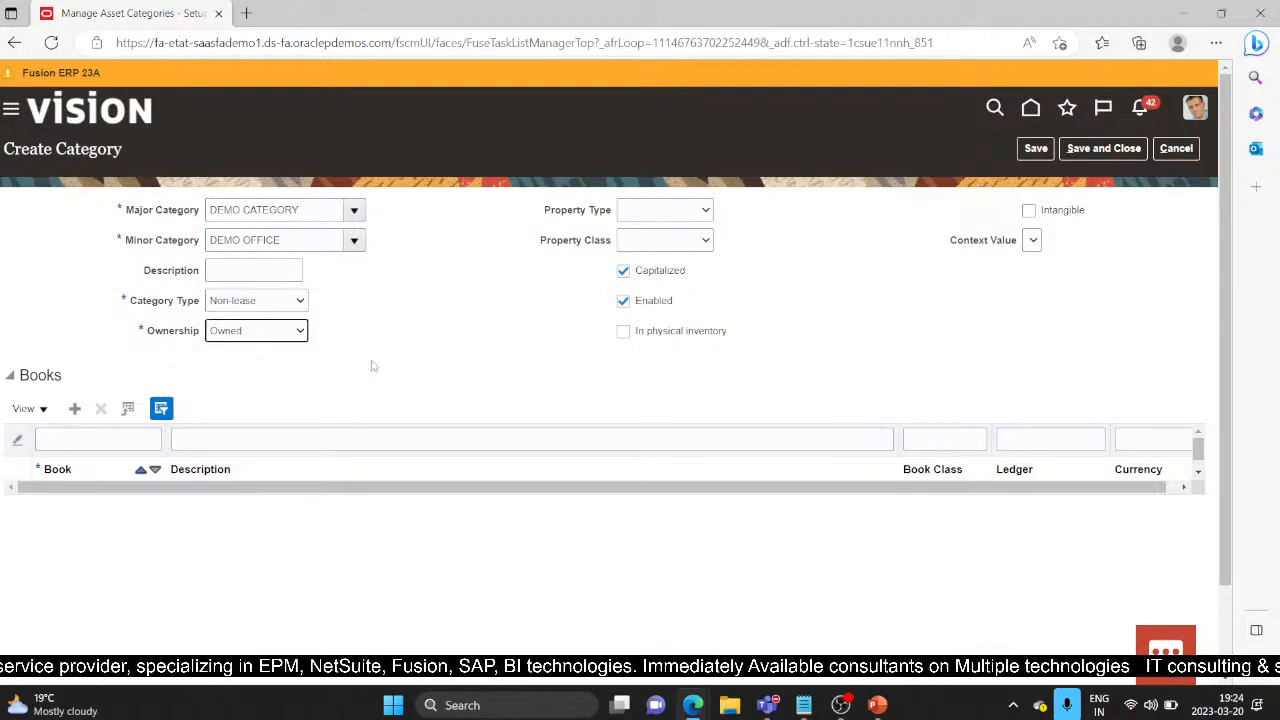
pyautogui.moveTo(543, 210); pyautogui.dragTo(538, 251)
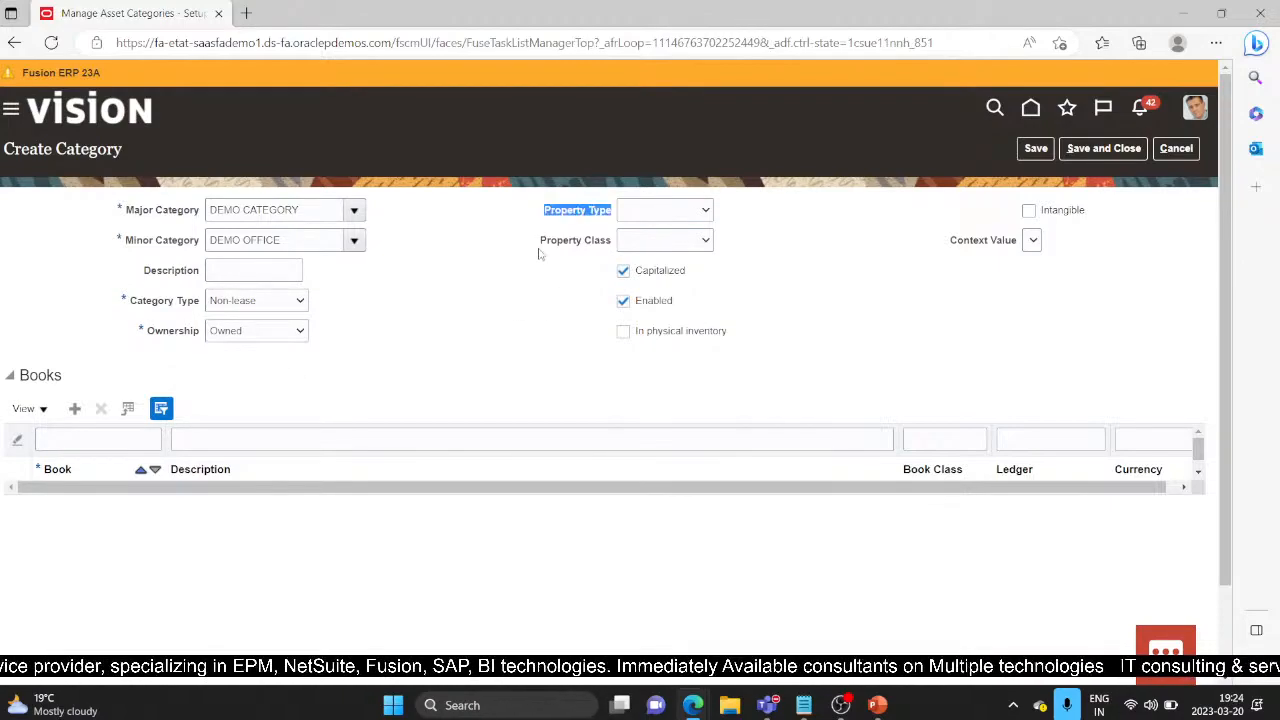
pyautogui.click(579, 261)
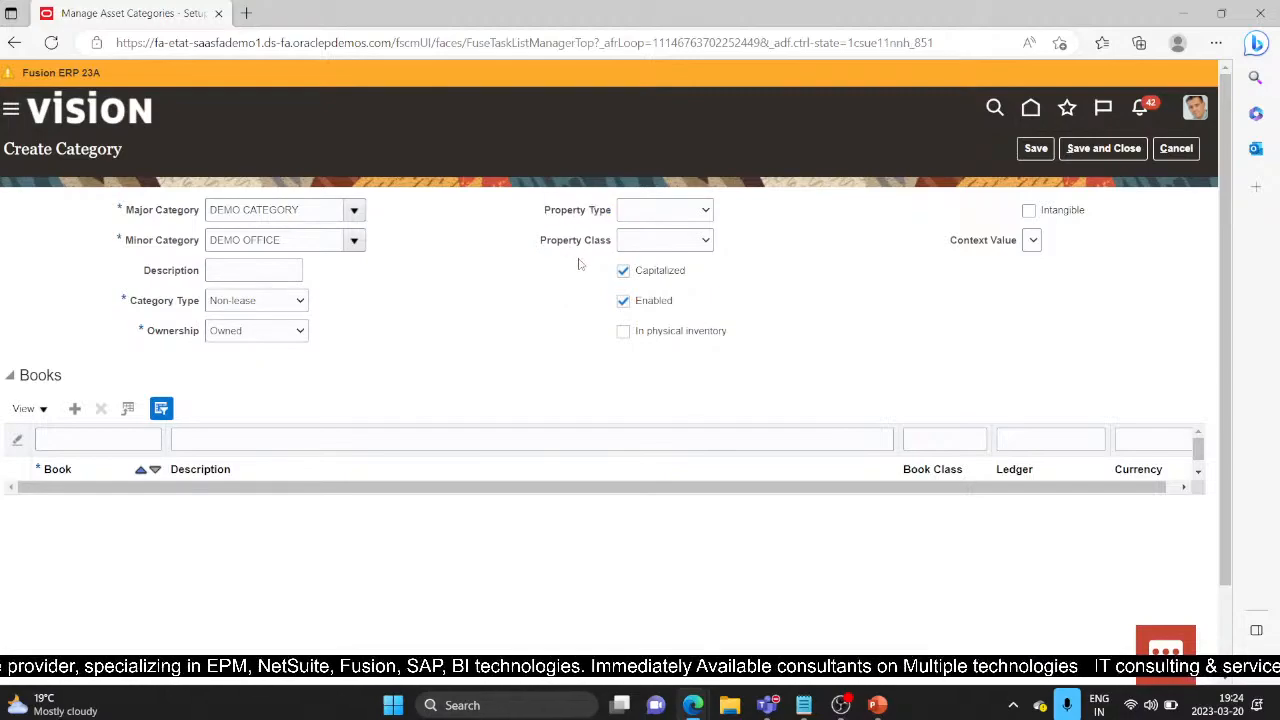
pyautogui.click(703, 214)
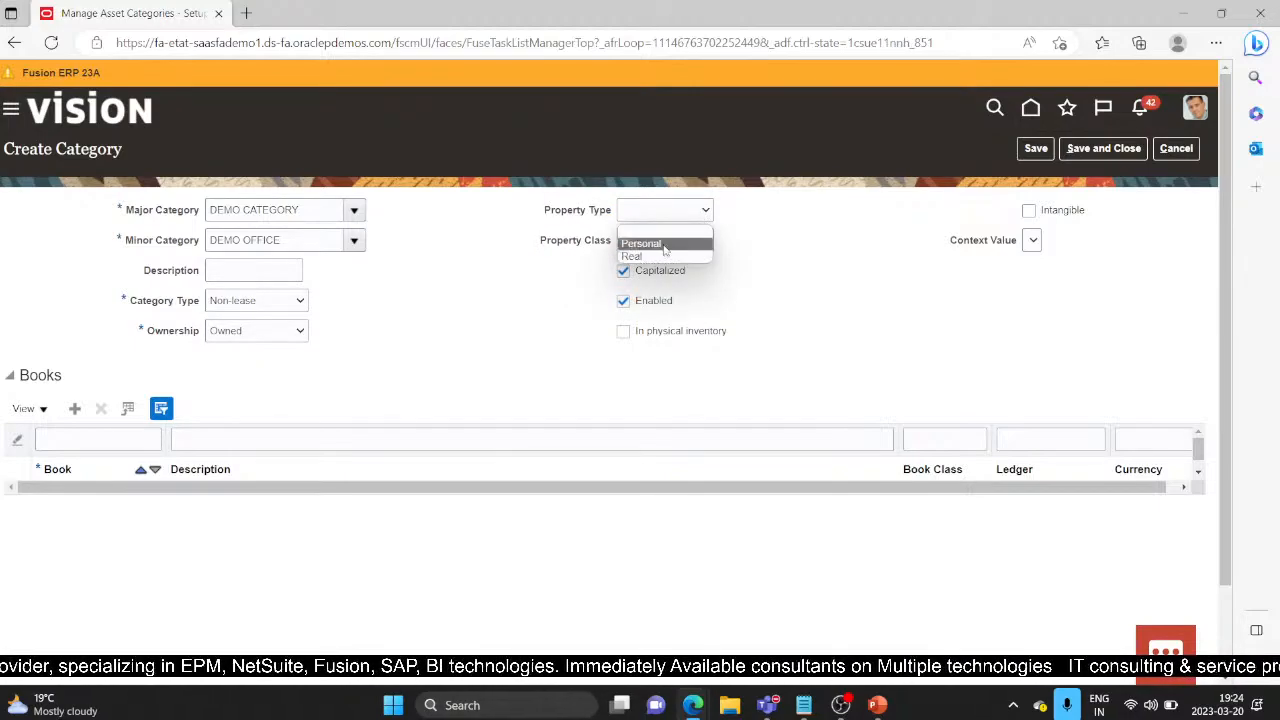
pyautogui.click(718, 245)
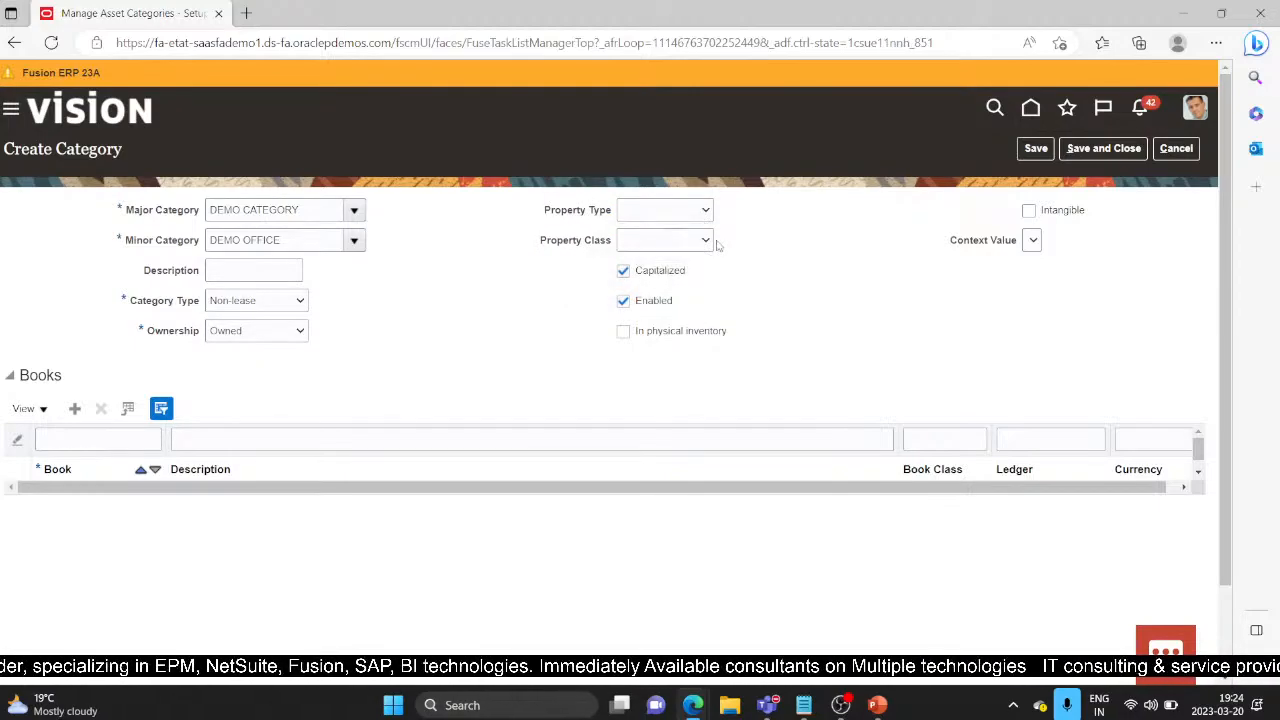
pyautogui.click(712, 240)
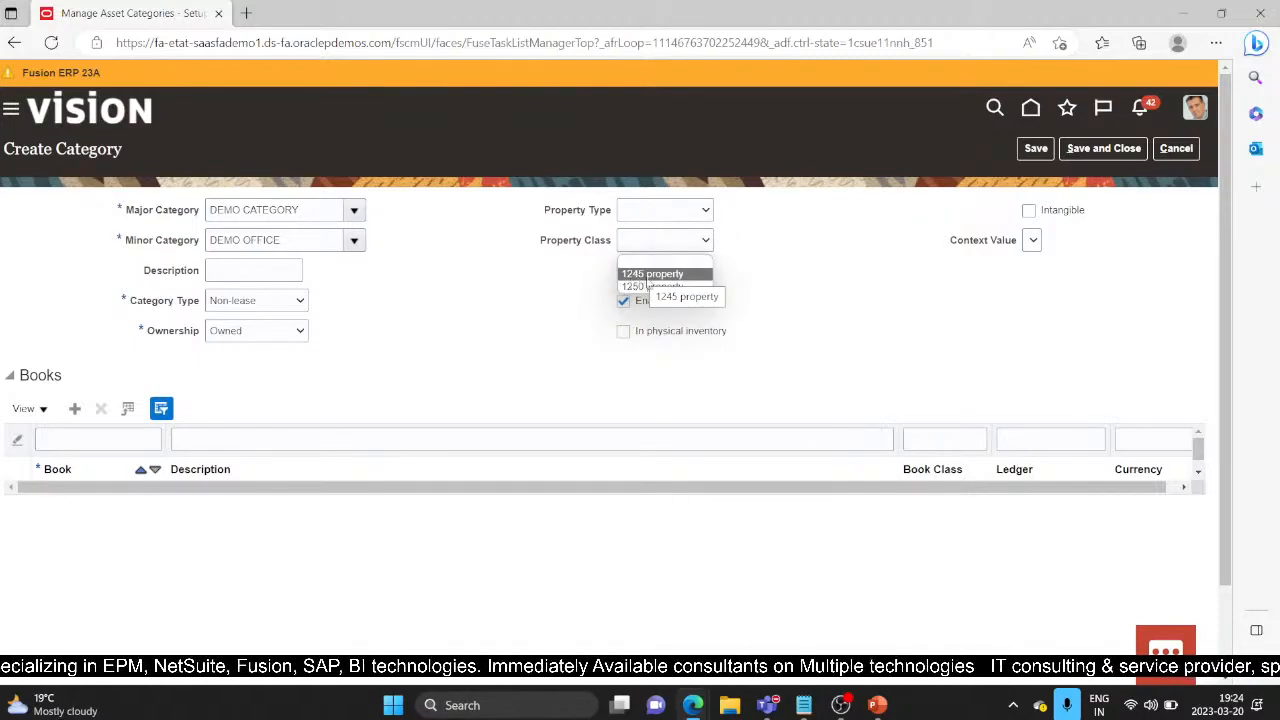
pyautogui.click(783, 296)
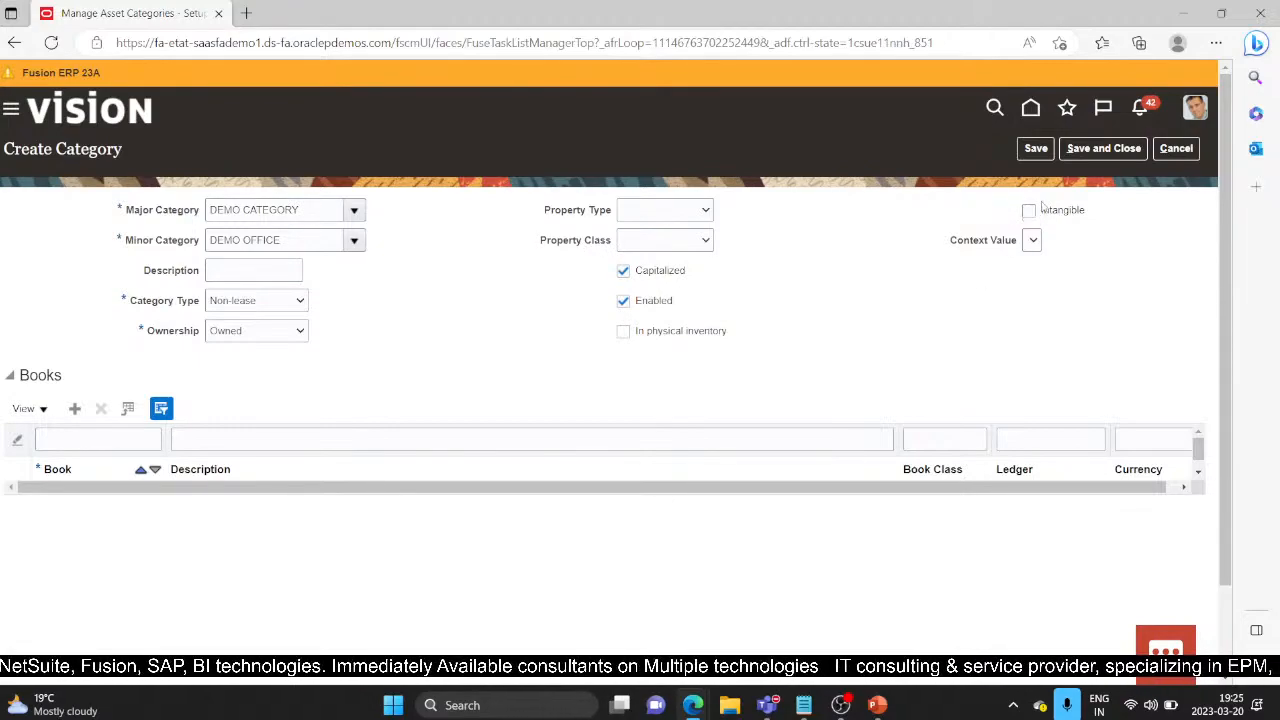
# Step: Leave 'In physical inventory' unchecked and add an empty Books row
pyautogui.click(623, 332)
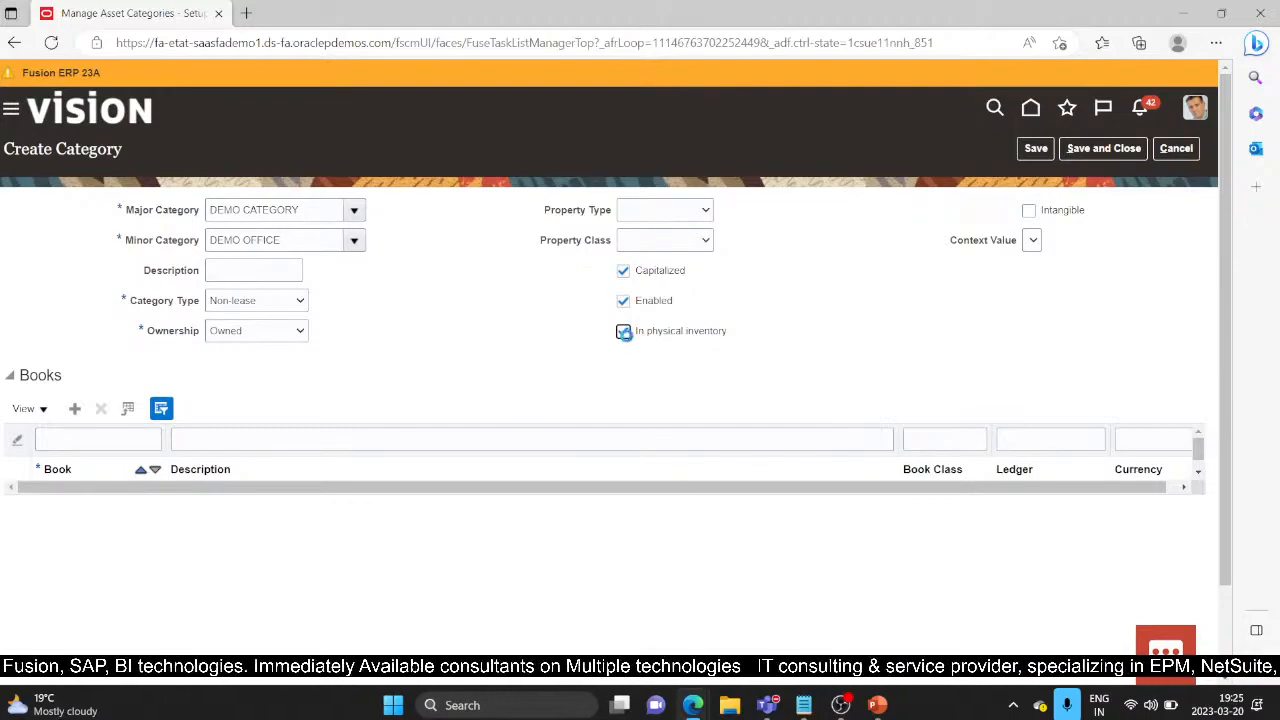
pyautogui.click(623, 334)
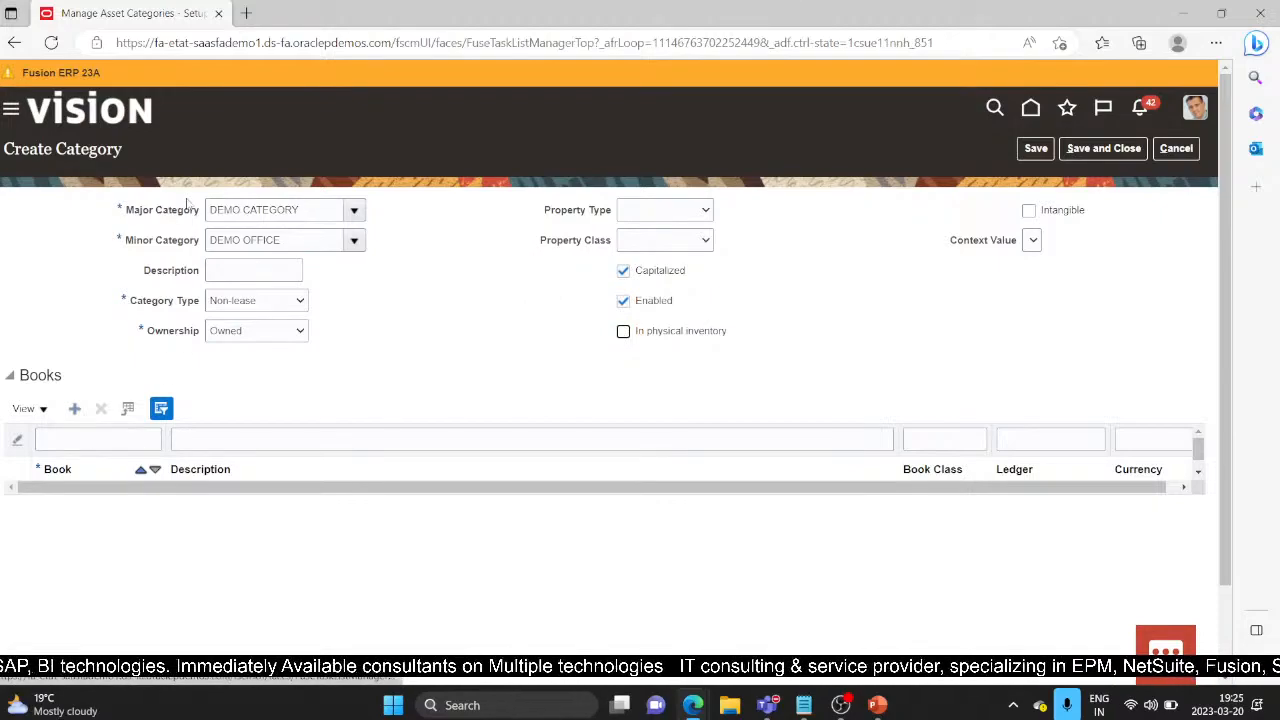
pyautogui.click(76, 410)
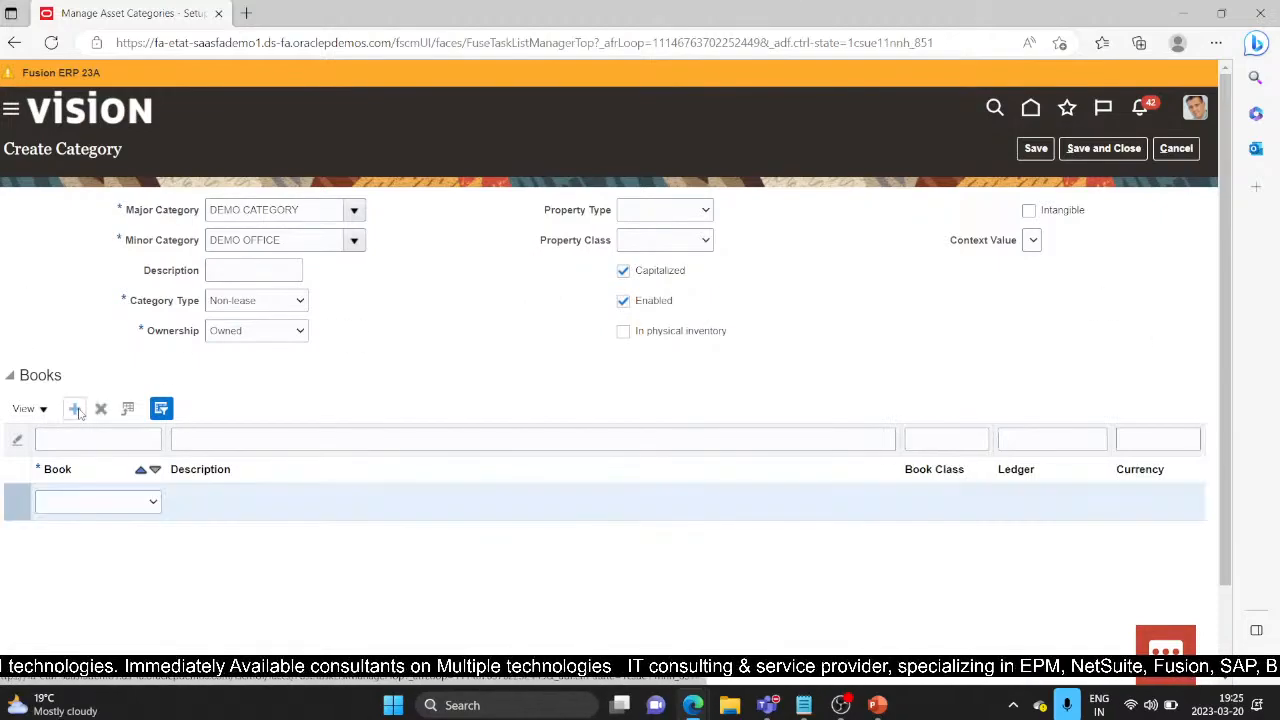
# Step: Select DEMO CORP as the category's book and open the Asset Cost account segments
pyautogui.click(153, 503)
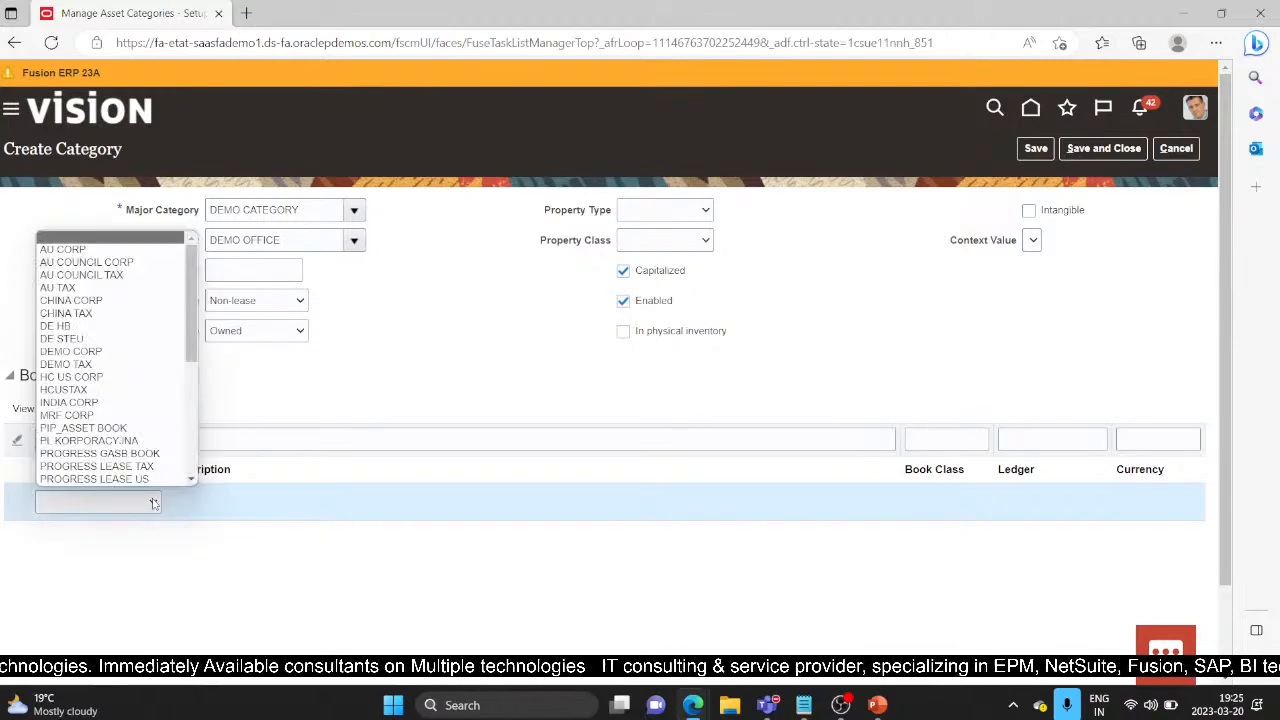
pyautogui.click(92, 352)
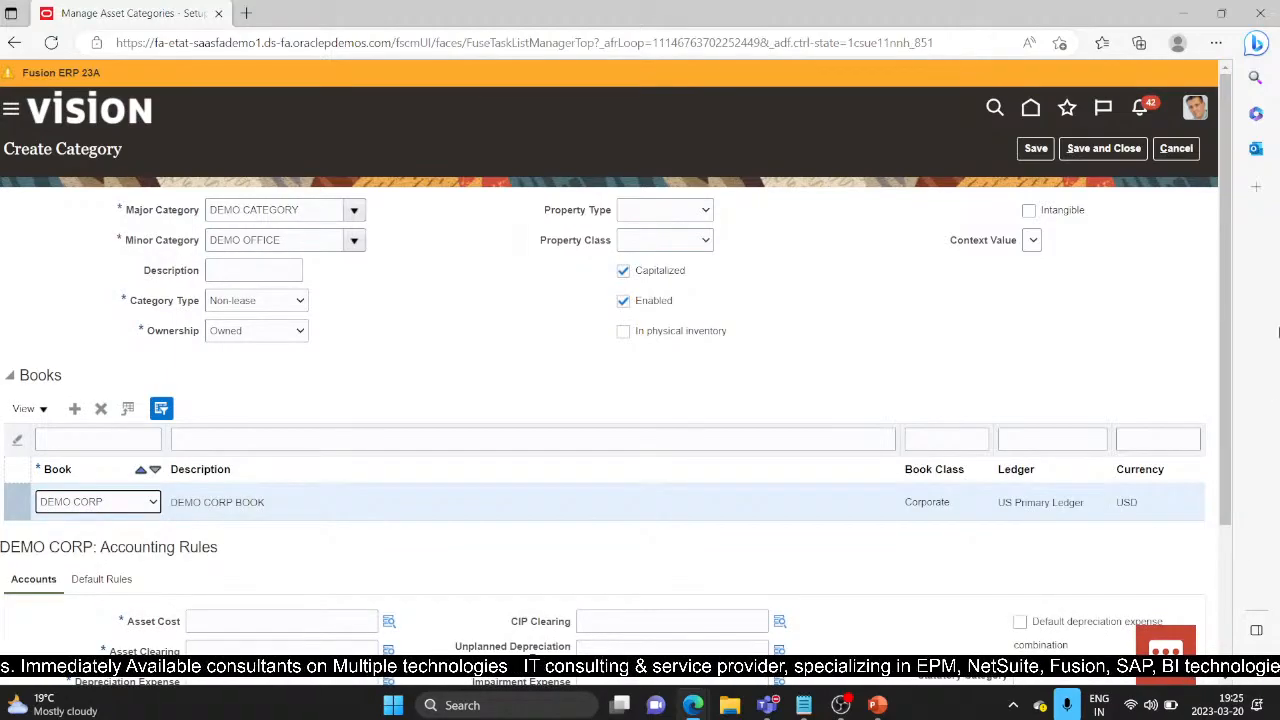
pyautogui.scroll(-2, 873, 365)
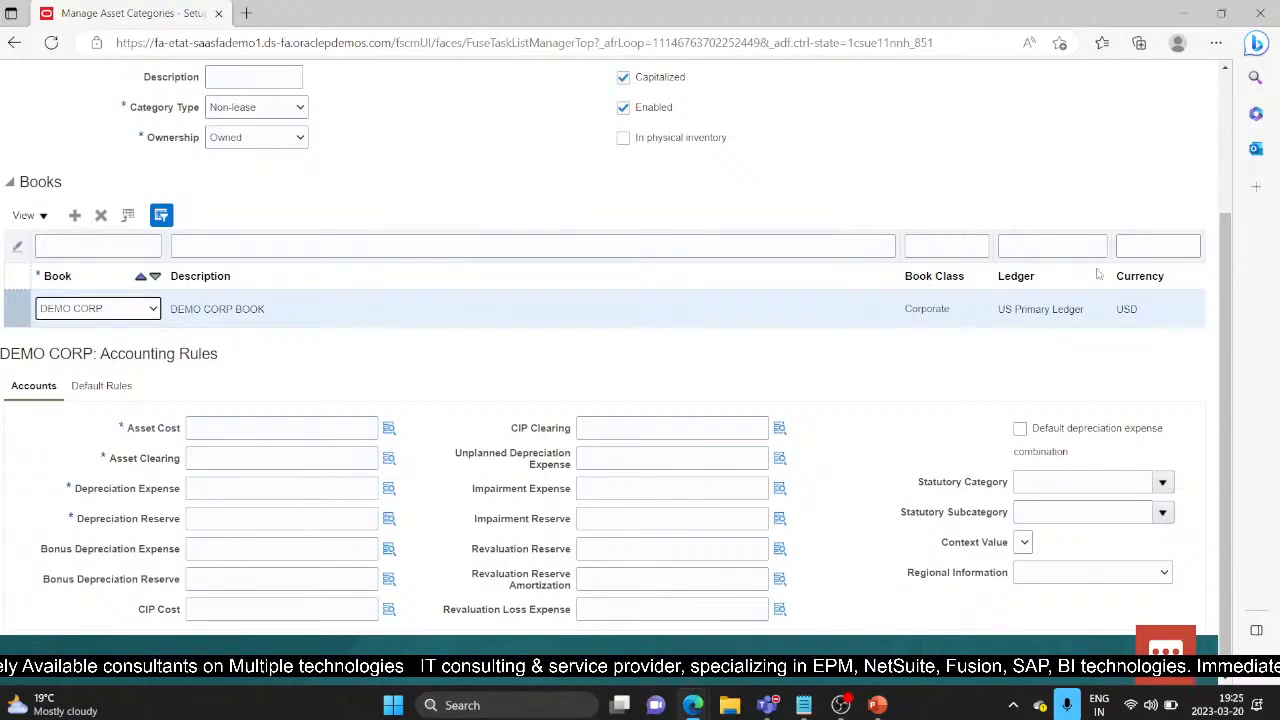
pyautogui.click(292, 428)
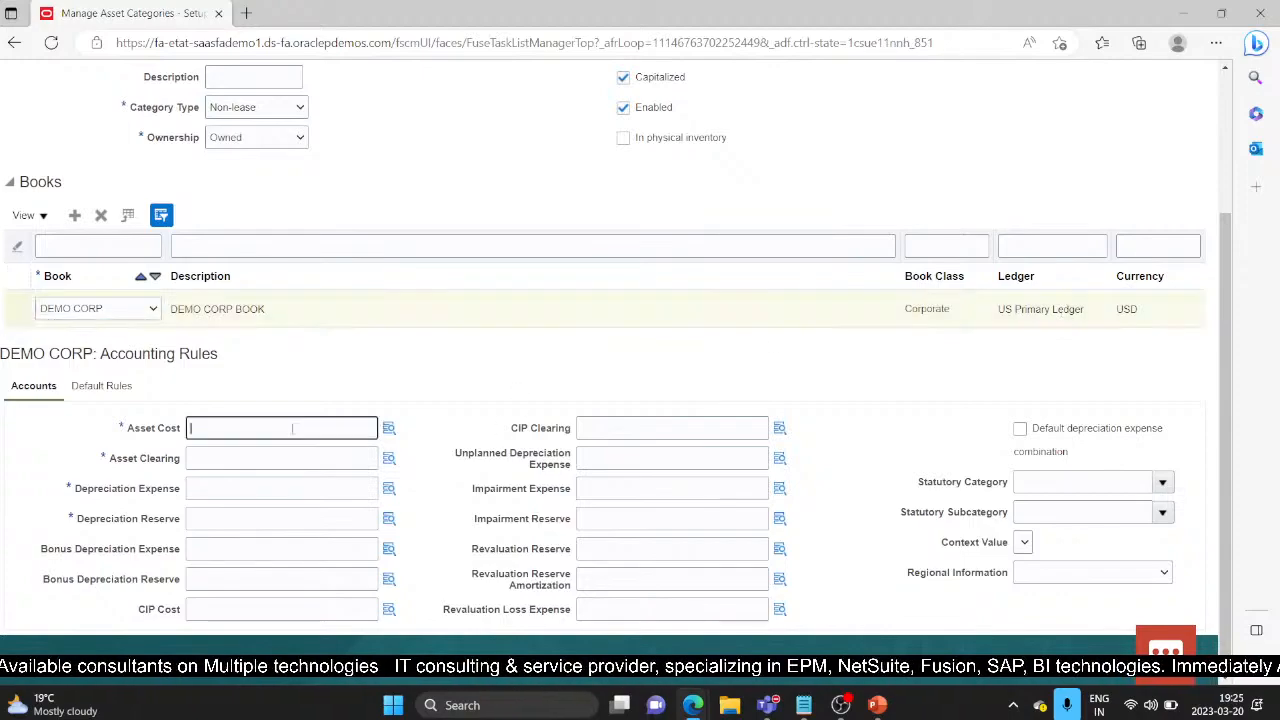
pyautogui.click(388, 437)
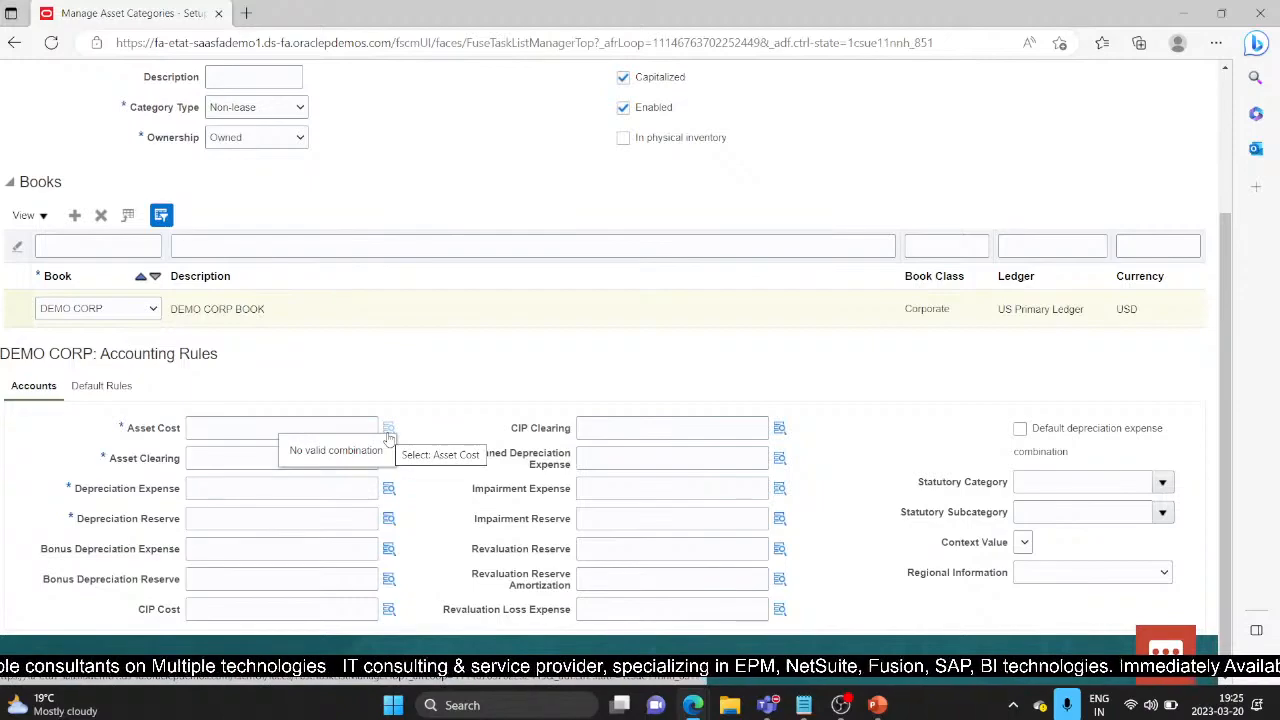
pyautogui.click(388, 437)
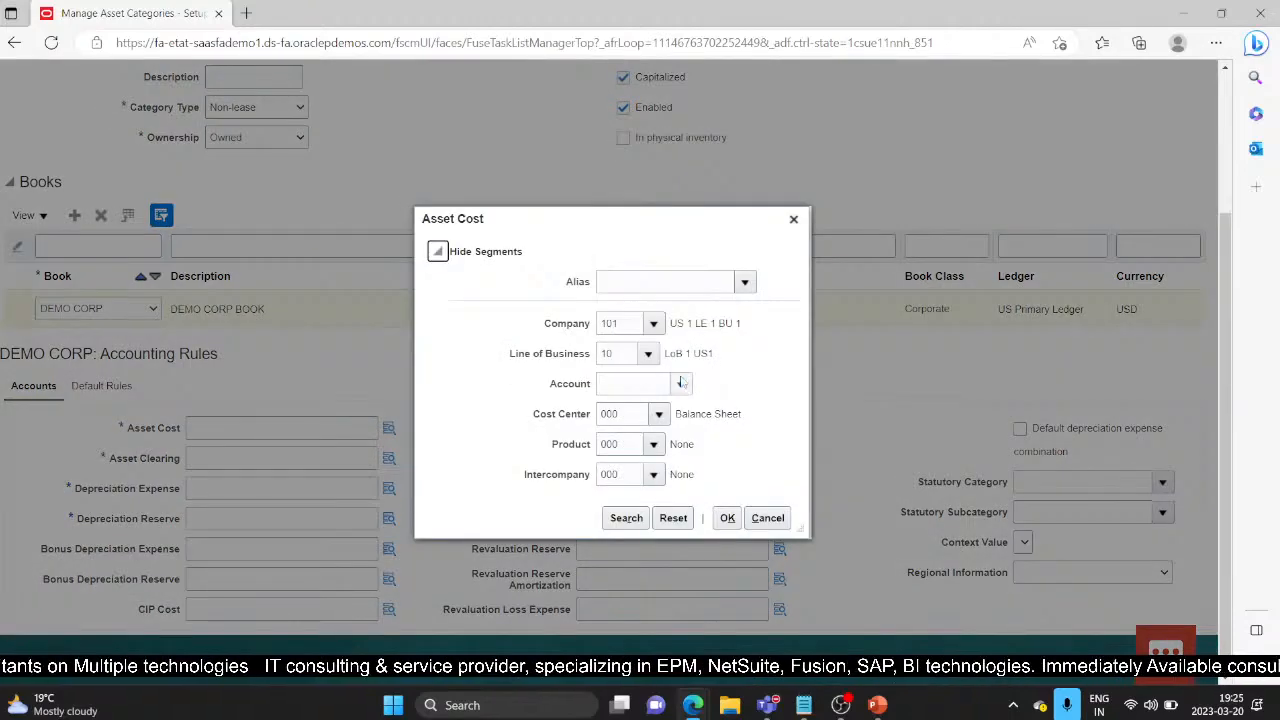
# Step: Open the full account search and clear the 15160 account value criterion
pyautogui.click(681, 385)
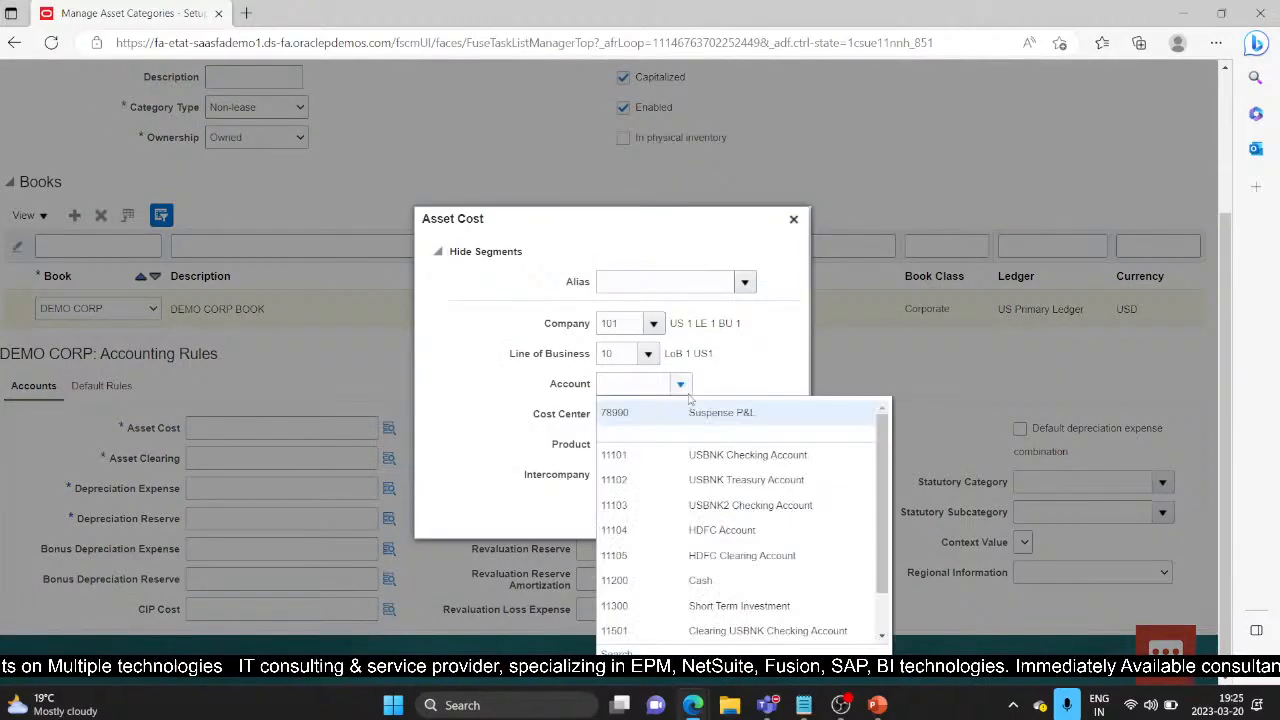
pyautogui.click(620, 652)
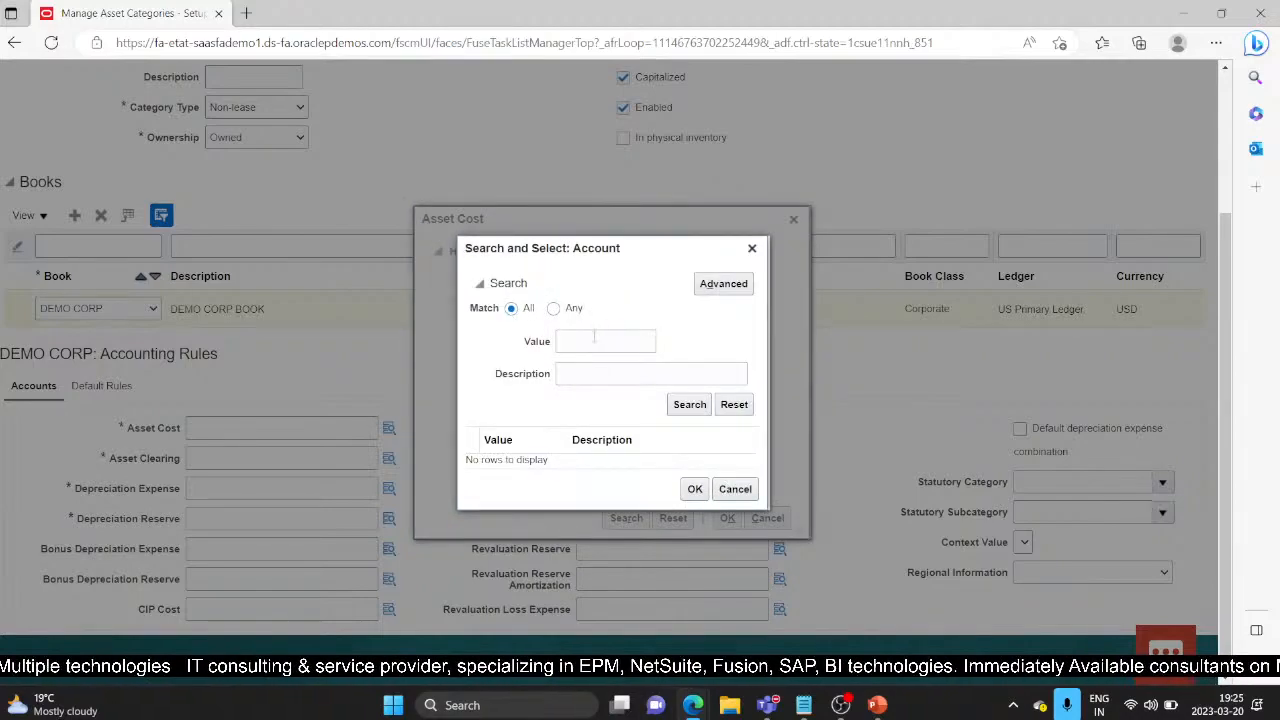
pyautogui.click(590, 340)
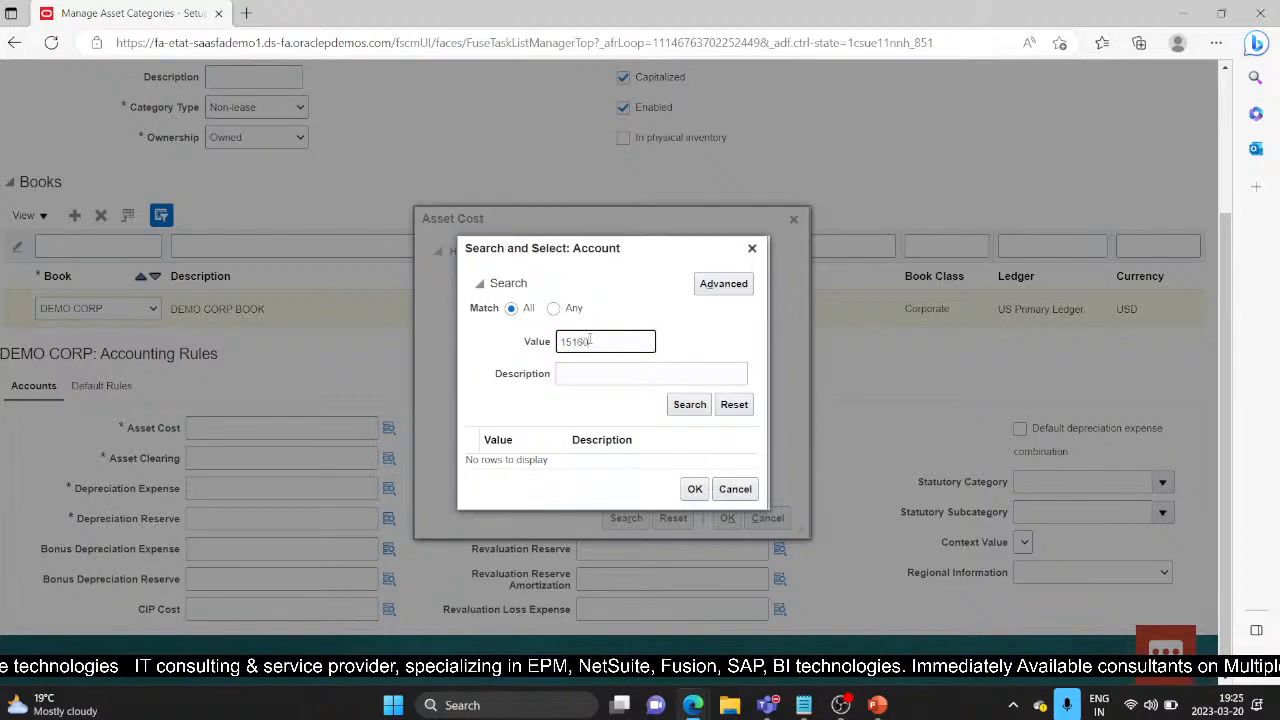
pyautogui.click(690, 405)
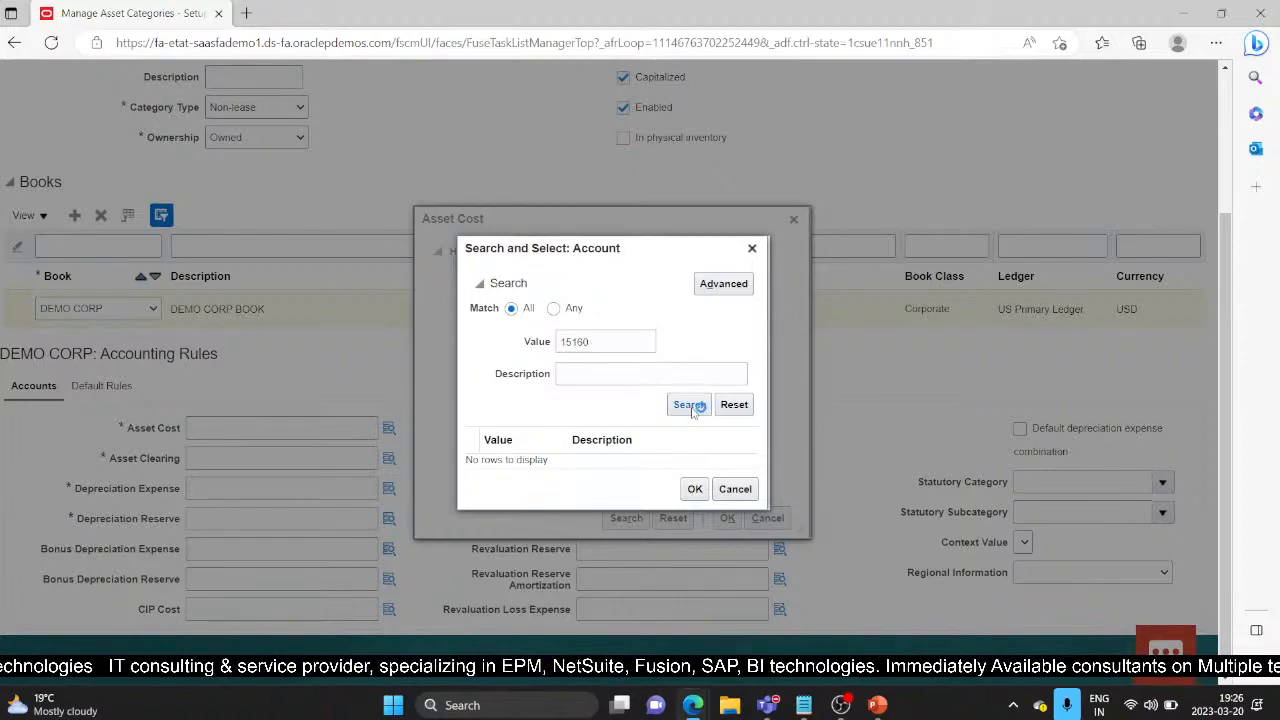
pyautogui.click(573, 366)
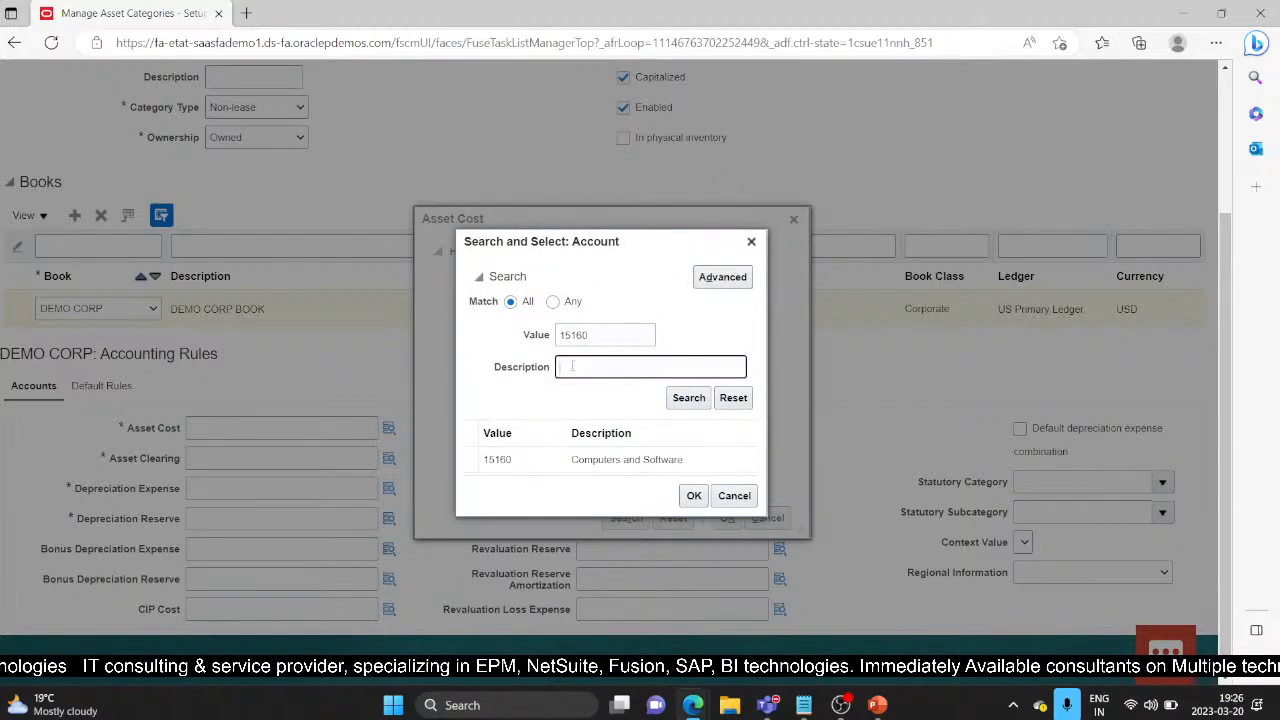
pyautogui.doubleClick(609, 340)
pyautogui.press('BackSpace')
pyautogui.click(631, 367)
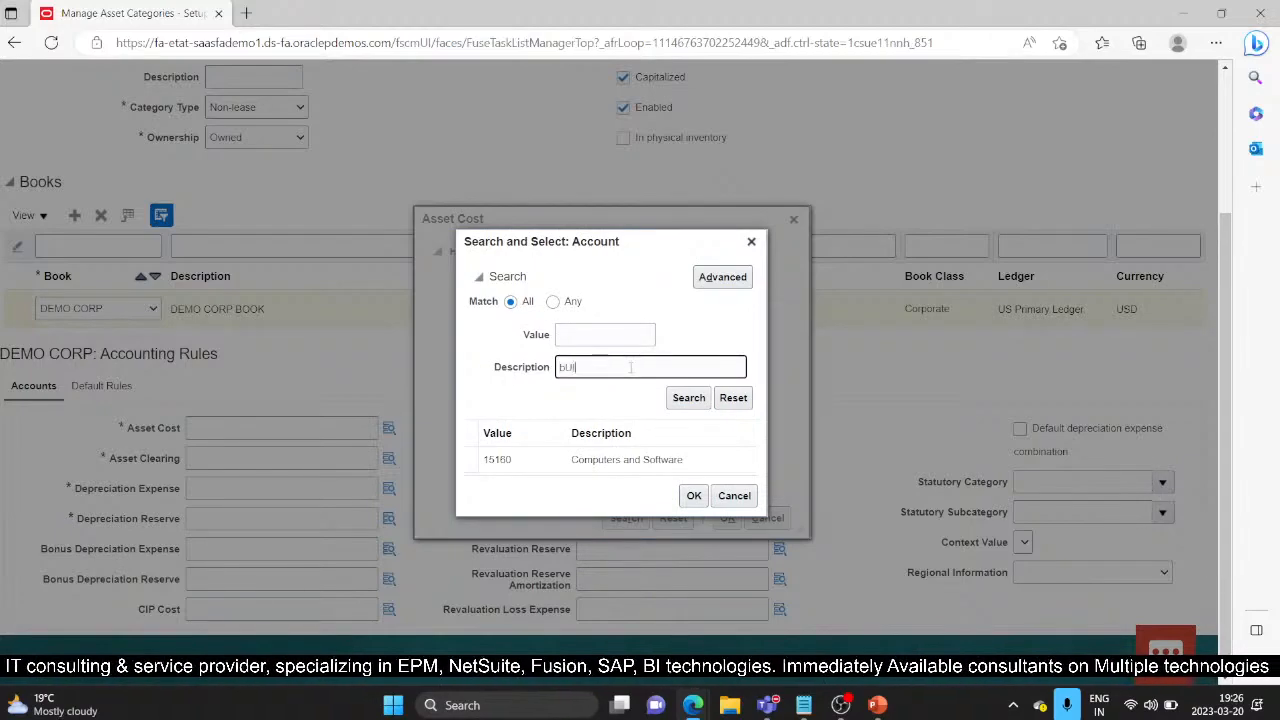
# Step: Search descriptions for 'Building' and set Asset Cost to 101.10.15120.000.000.000
pyautogui.write('Building')
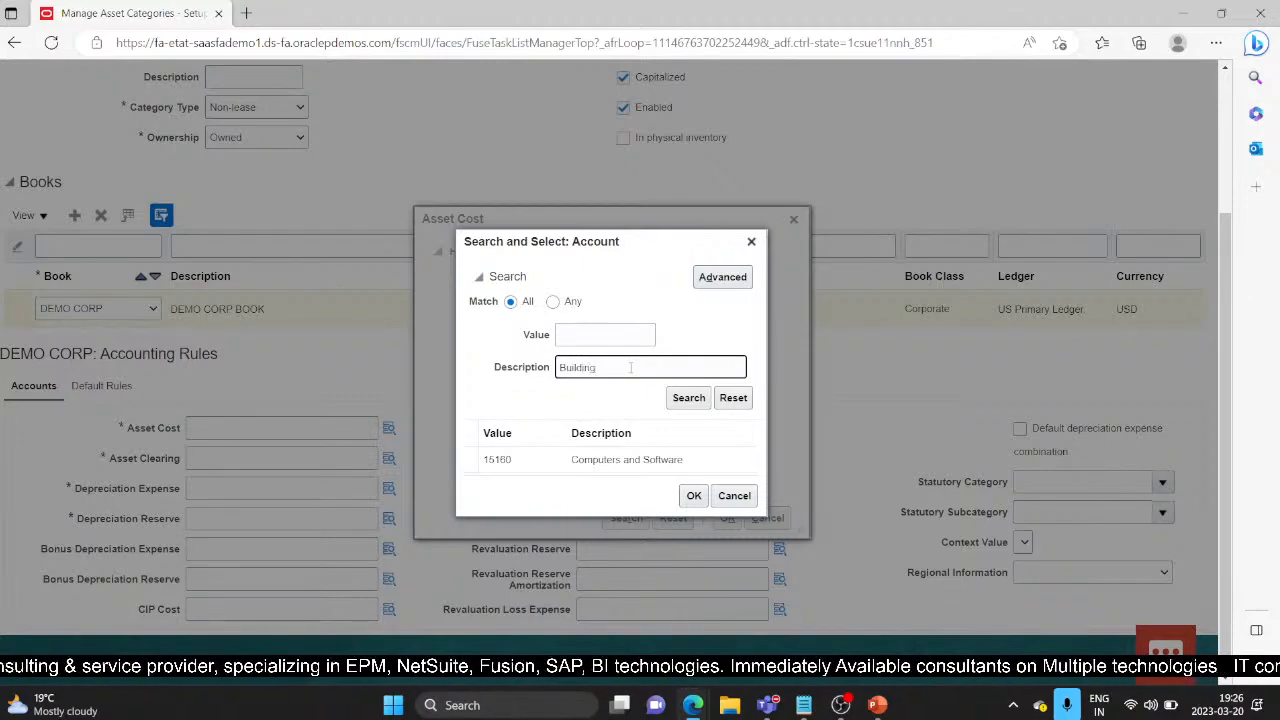
pyautogui.press('Return')
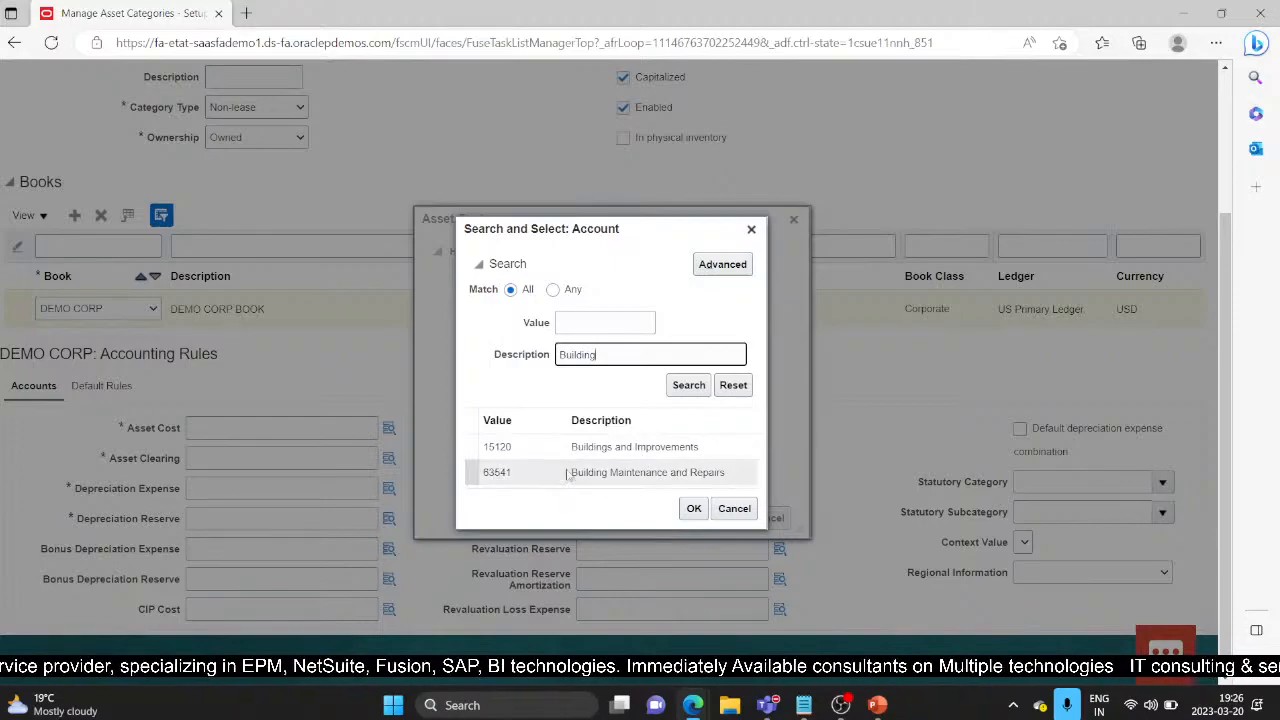
pyautogui.click(620, 447)
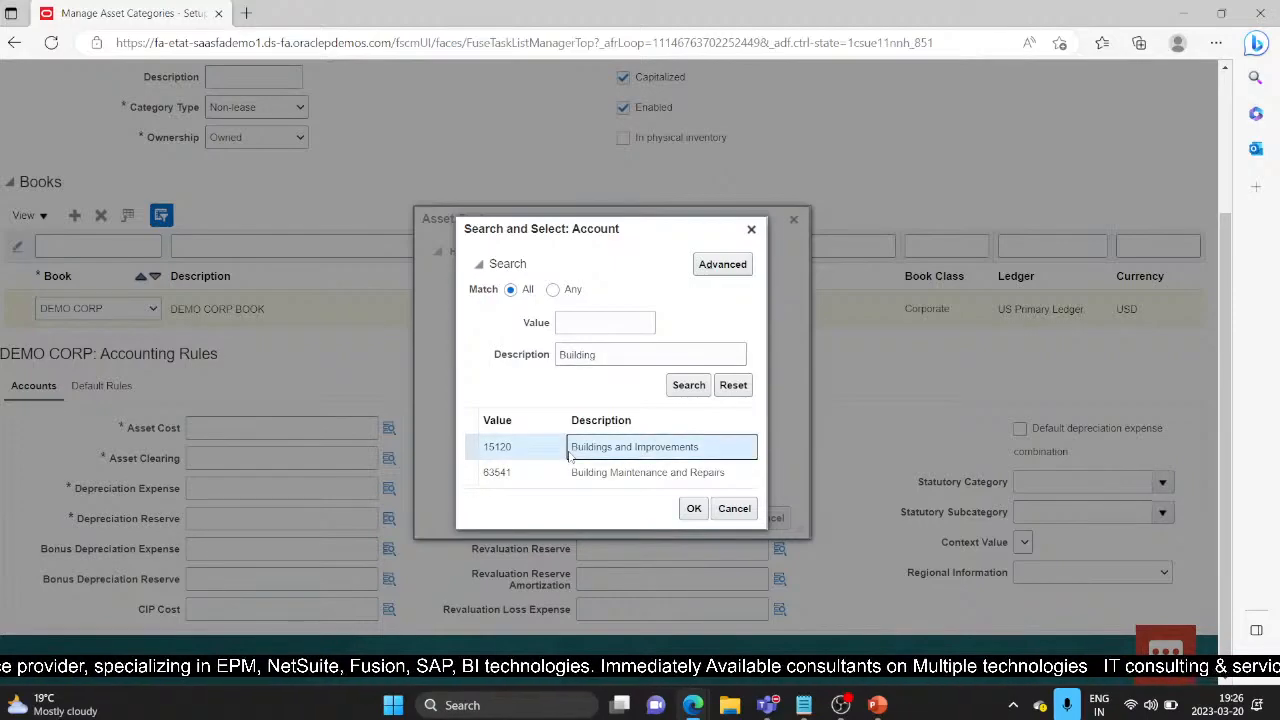
pyautogui.click(693, 509)
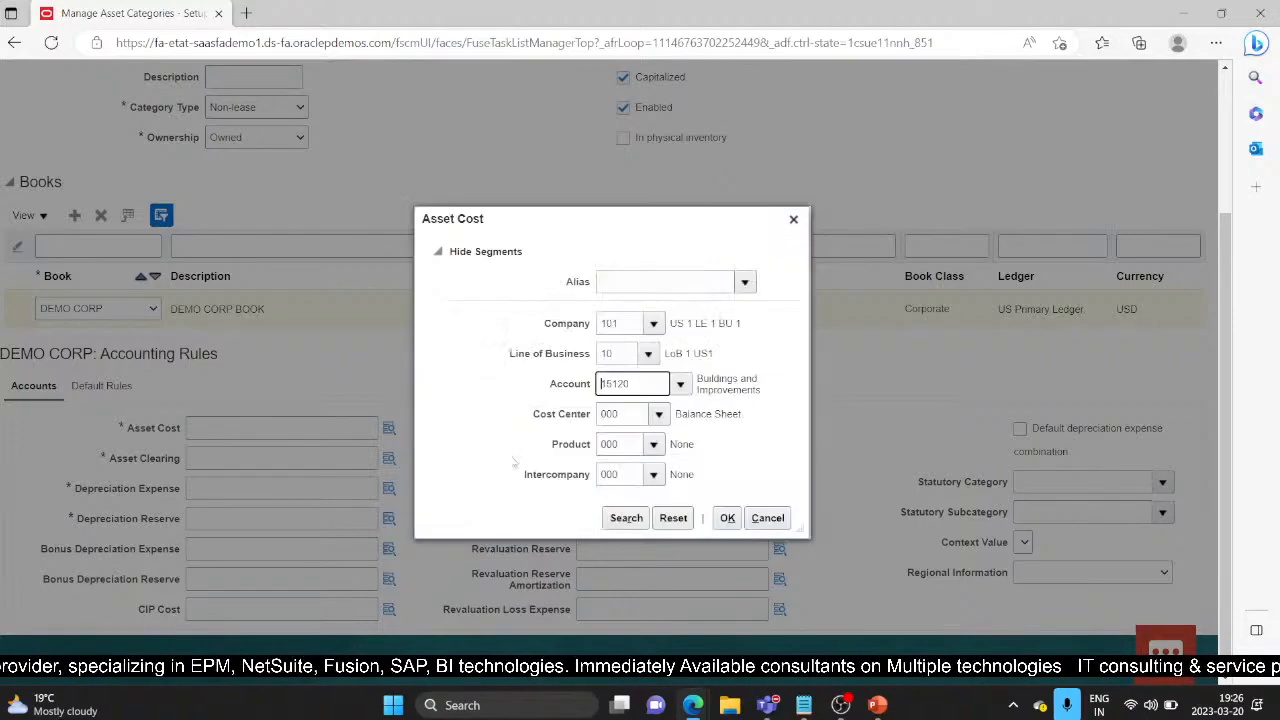
pyautogui.click(727, 517)
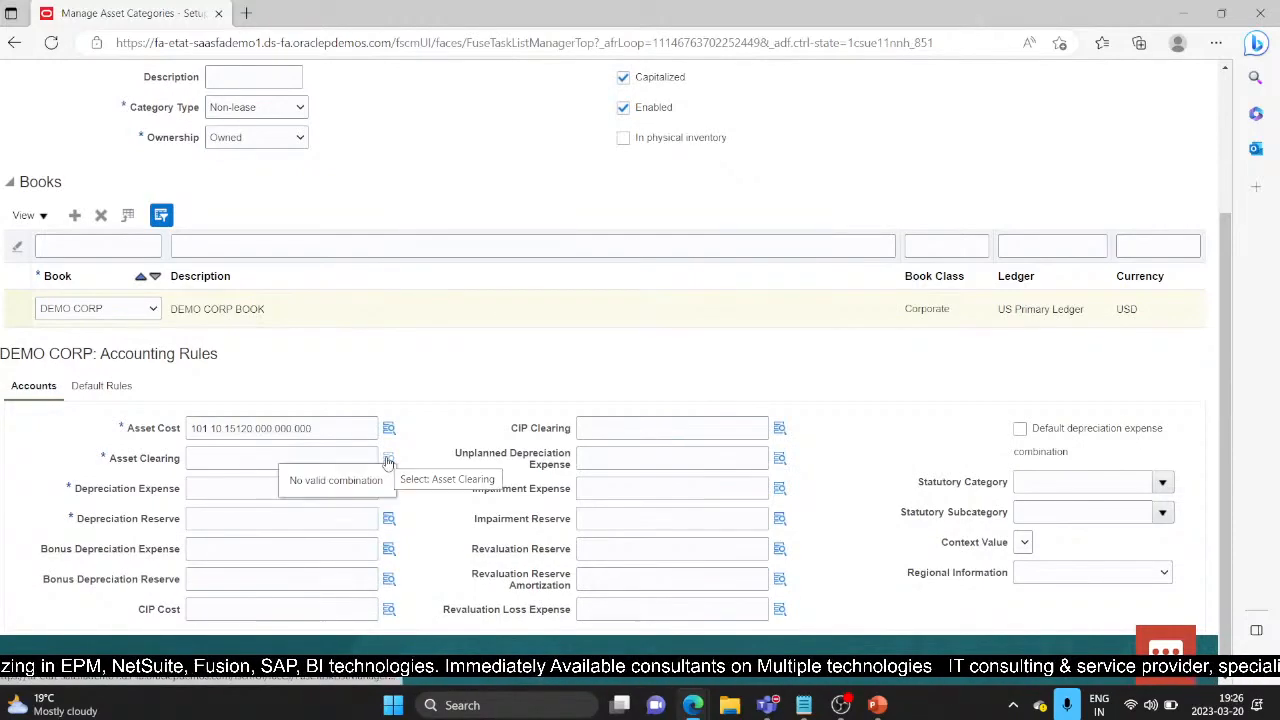
# Step: Set the Asset Clearing account to 101.10.15910.000.000.000
pyautogui.click(388, 460)
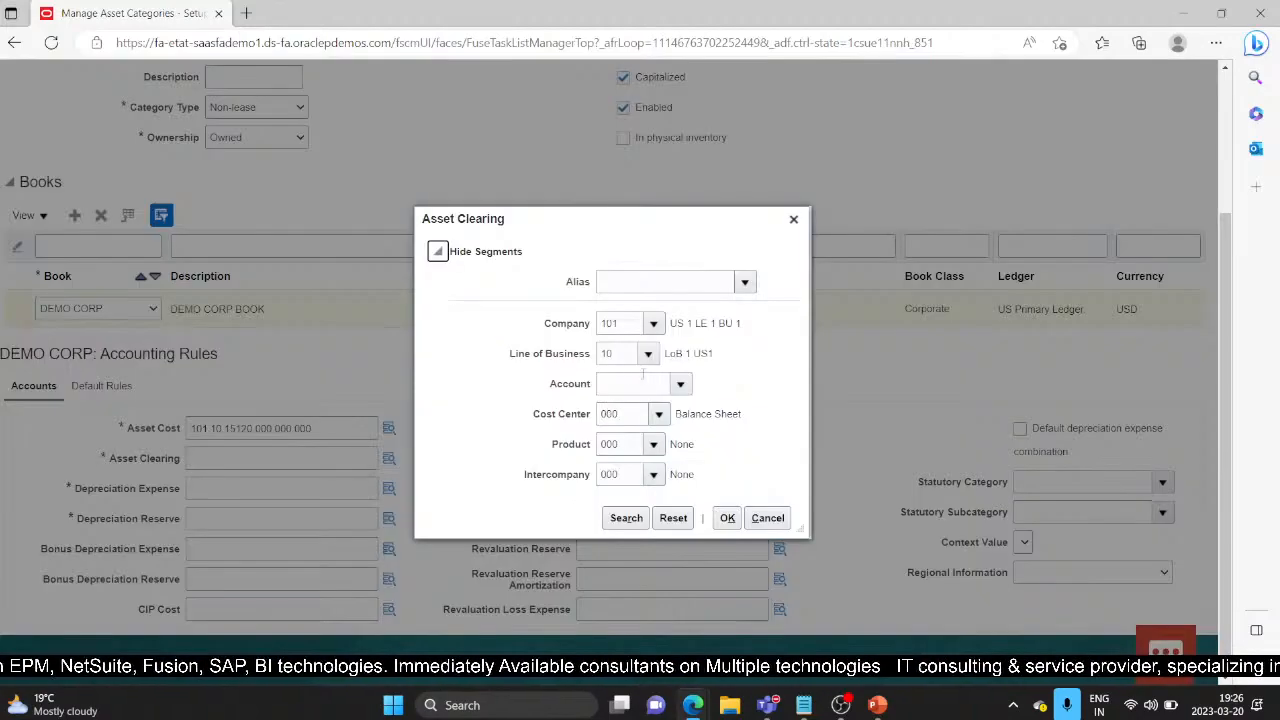
pyautogui.click(645, 387)
pyautogui.write('15910')
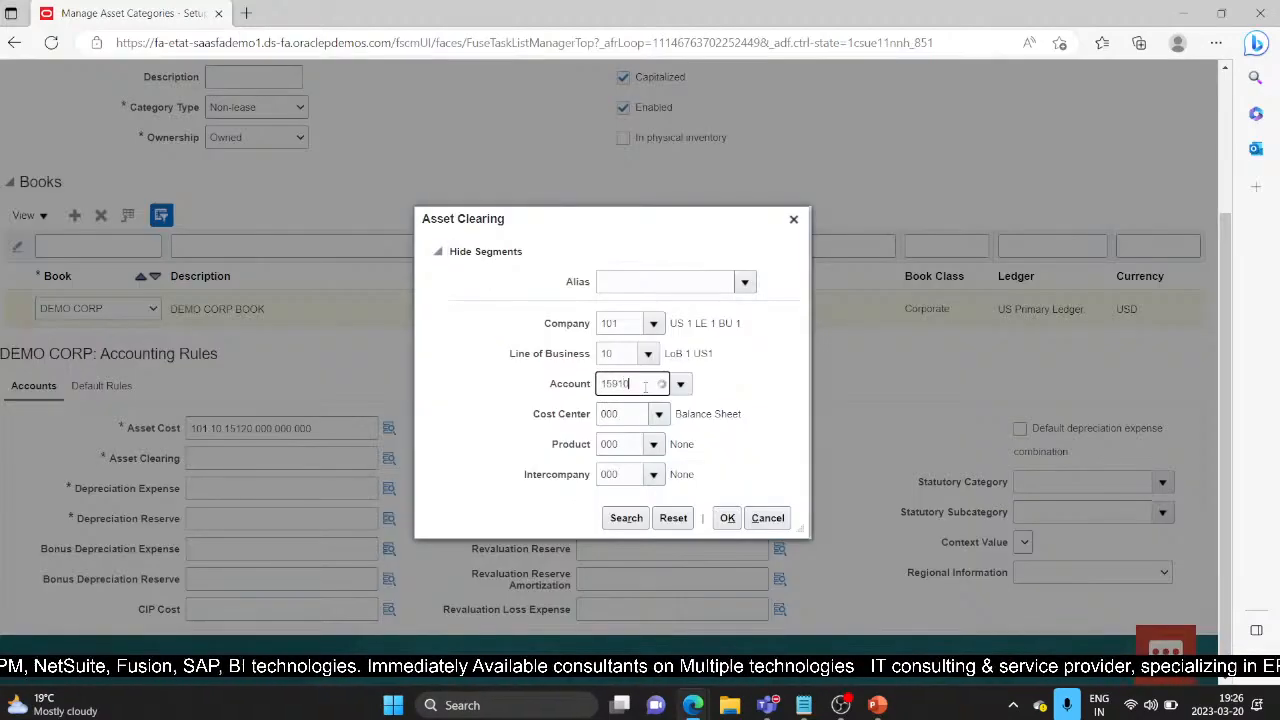
pyautogui.click(647, 401)
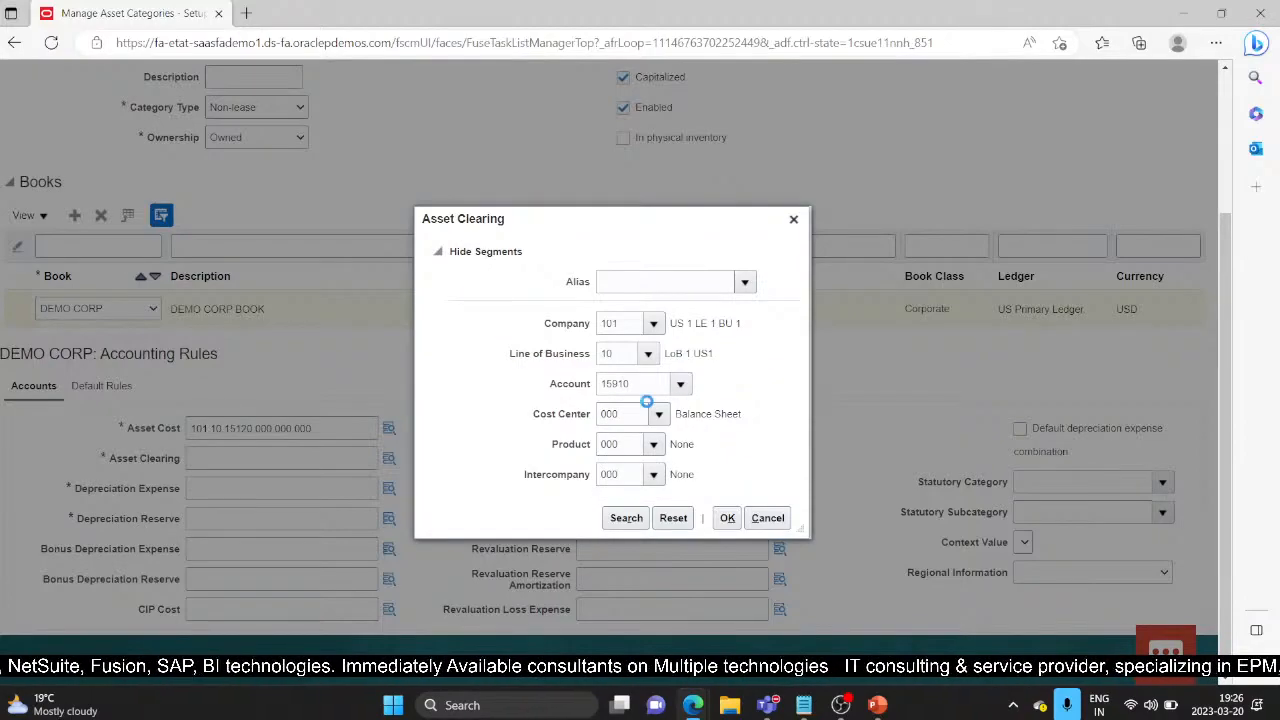
pyautogui.click(729, 519)
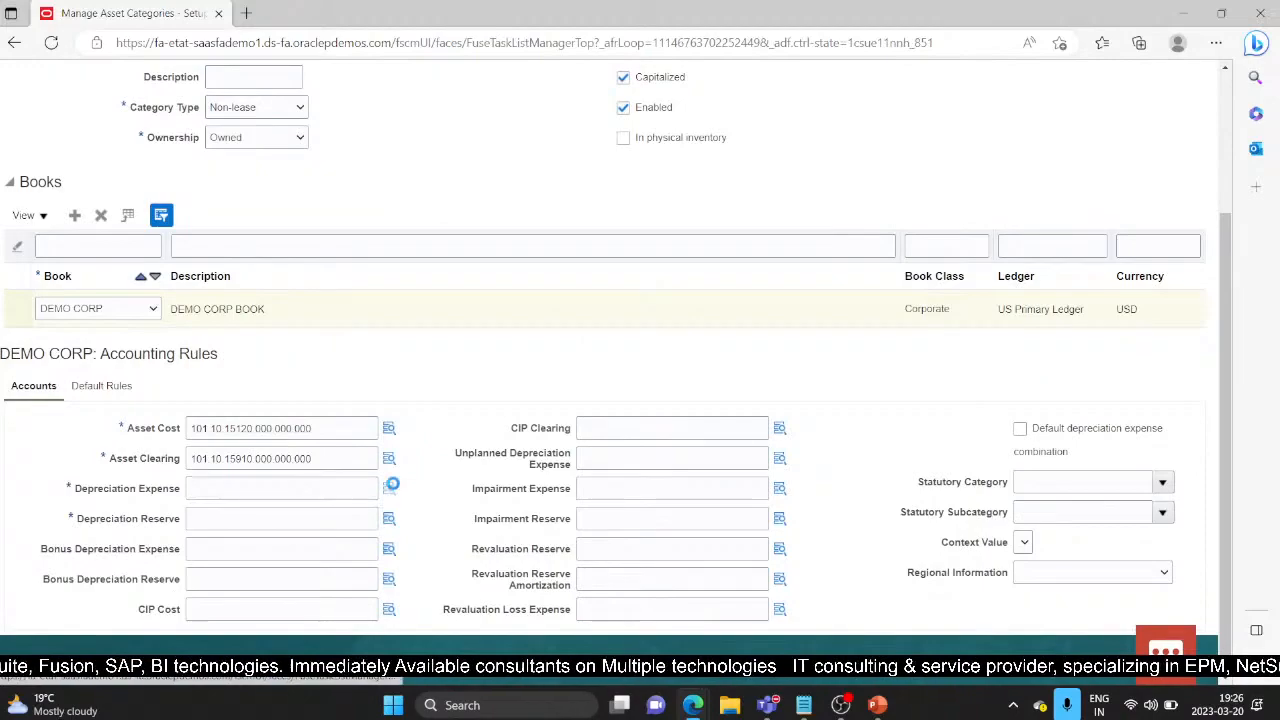
# Step: Try 68160 and 68130 for the Depreciation Expense natural account, then clear the value
pyautogui.click(389, 488)
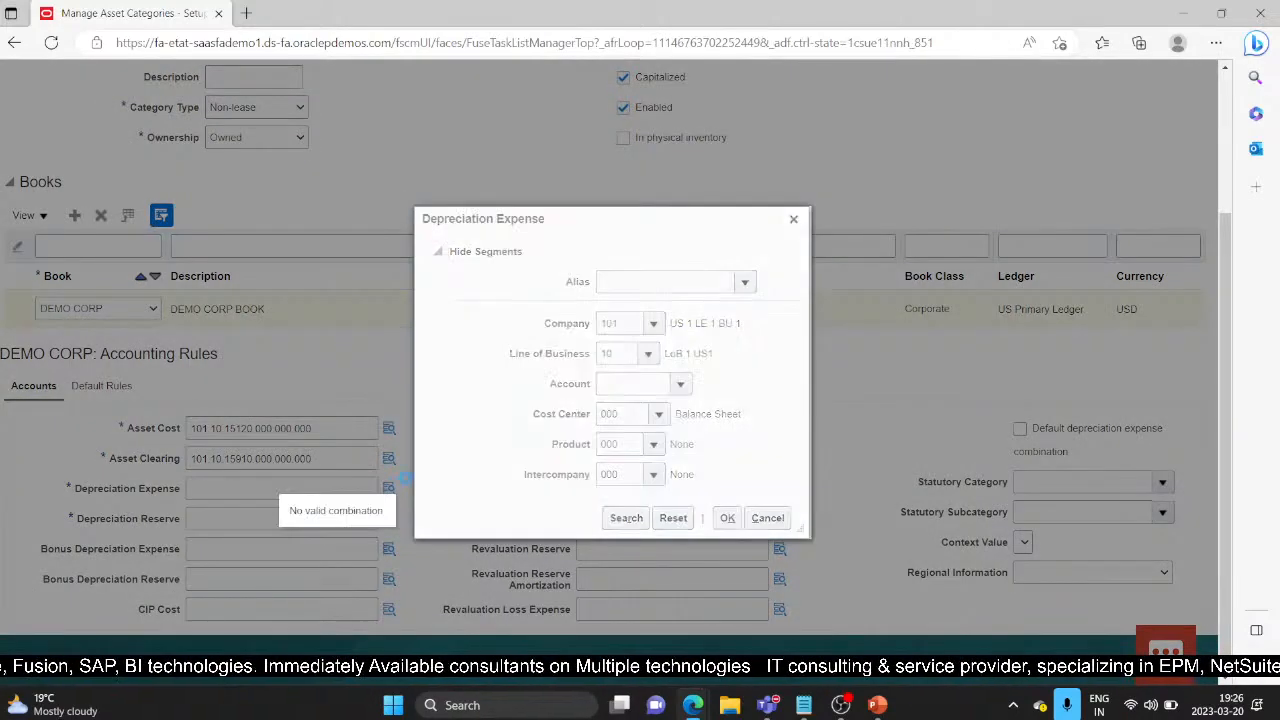
pyautogui.click(624, 383)
pyautogui.write('6816')
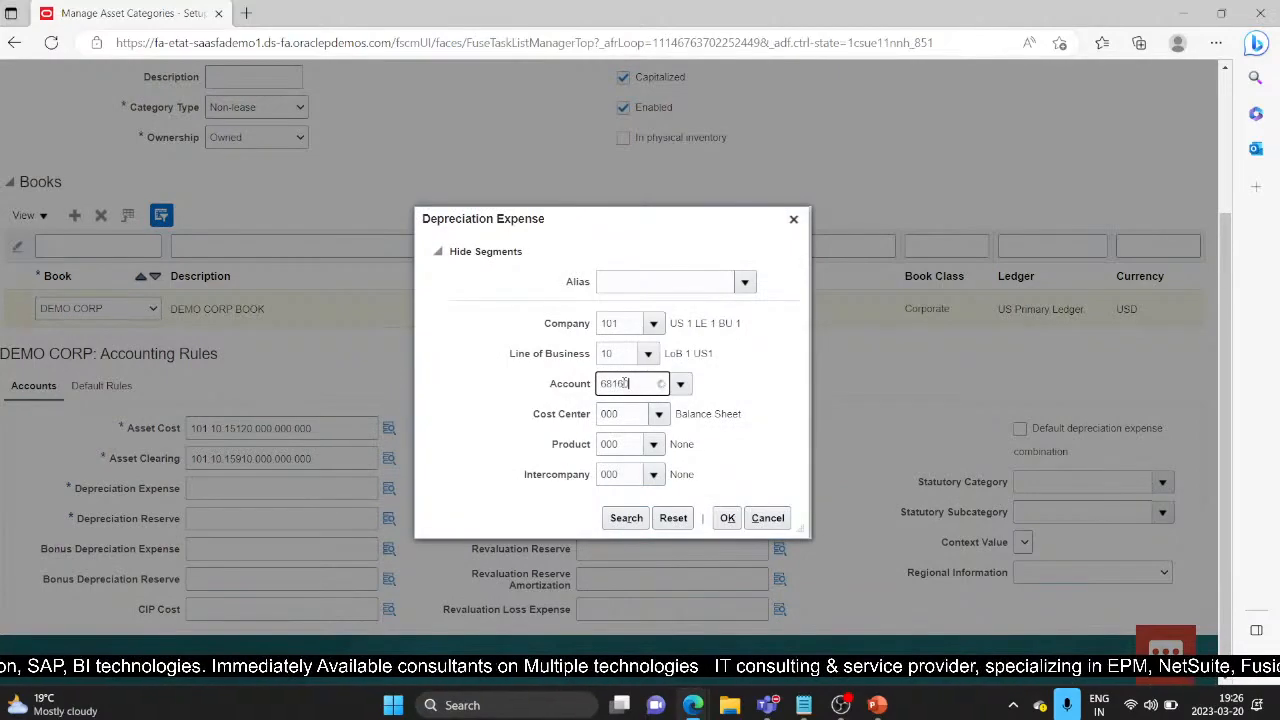
pyautogui.write('0')
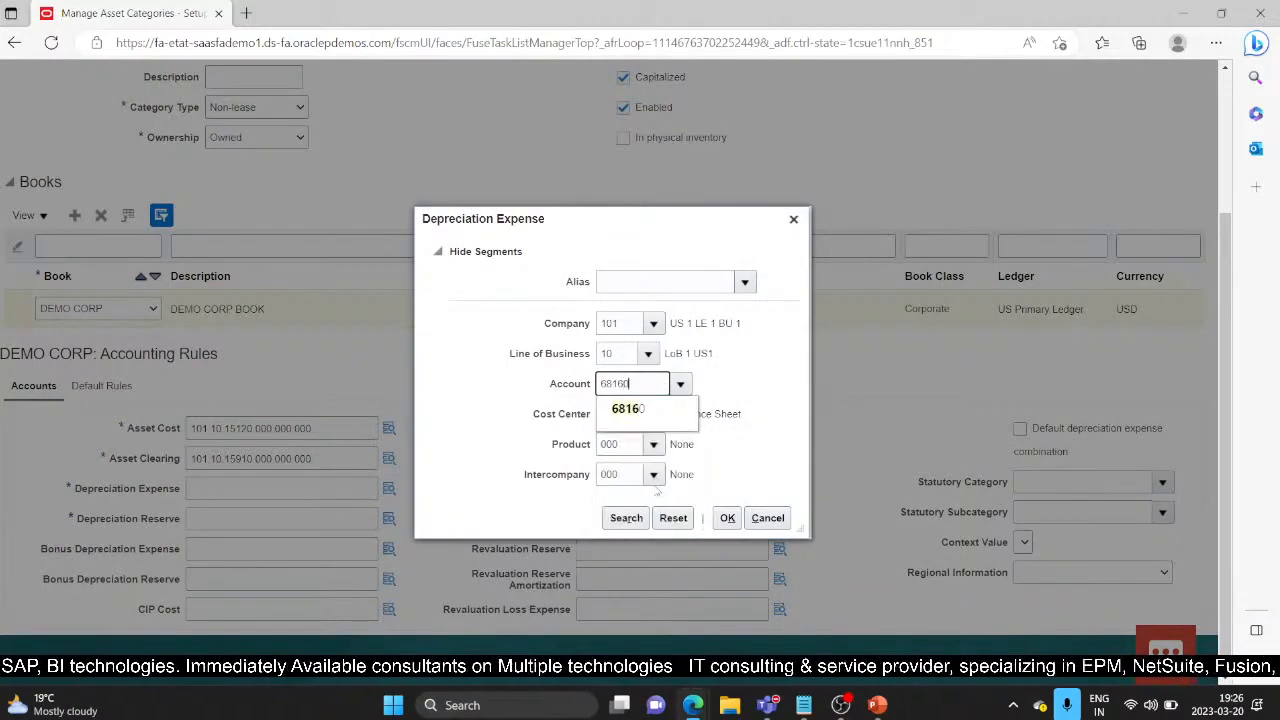
pyautogui.click(648, 411)
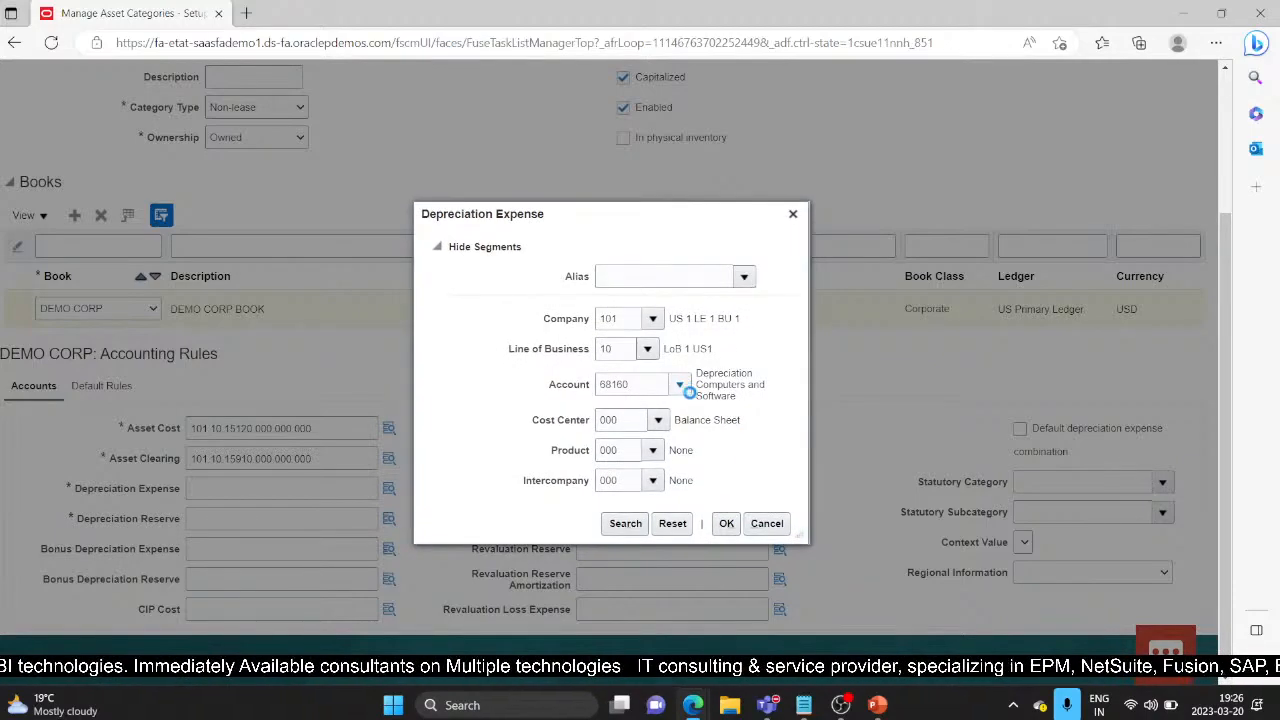
pyautogui.click(680, 384)
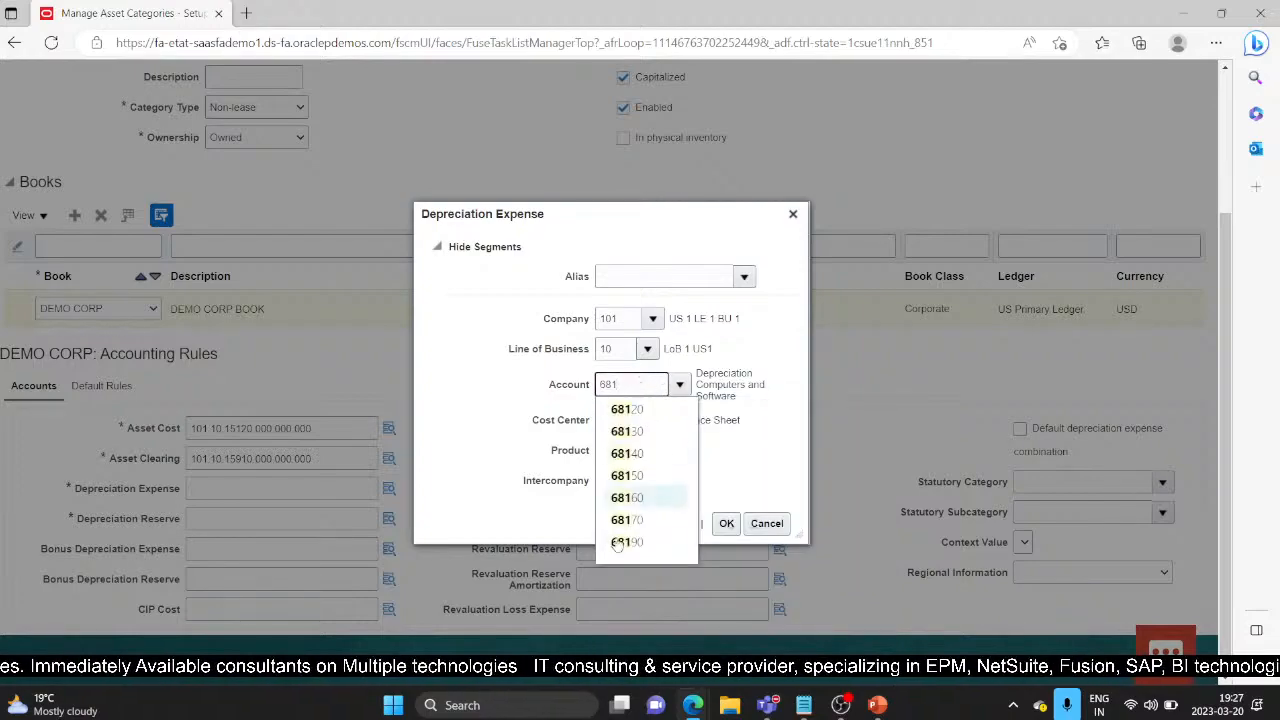
pyautogui.click(648, 432)
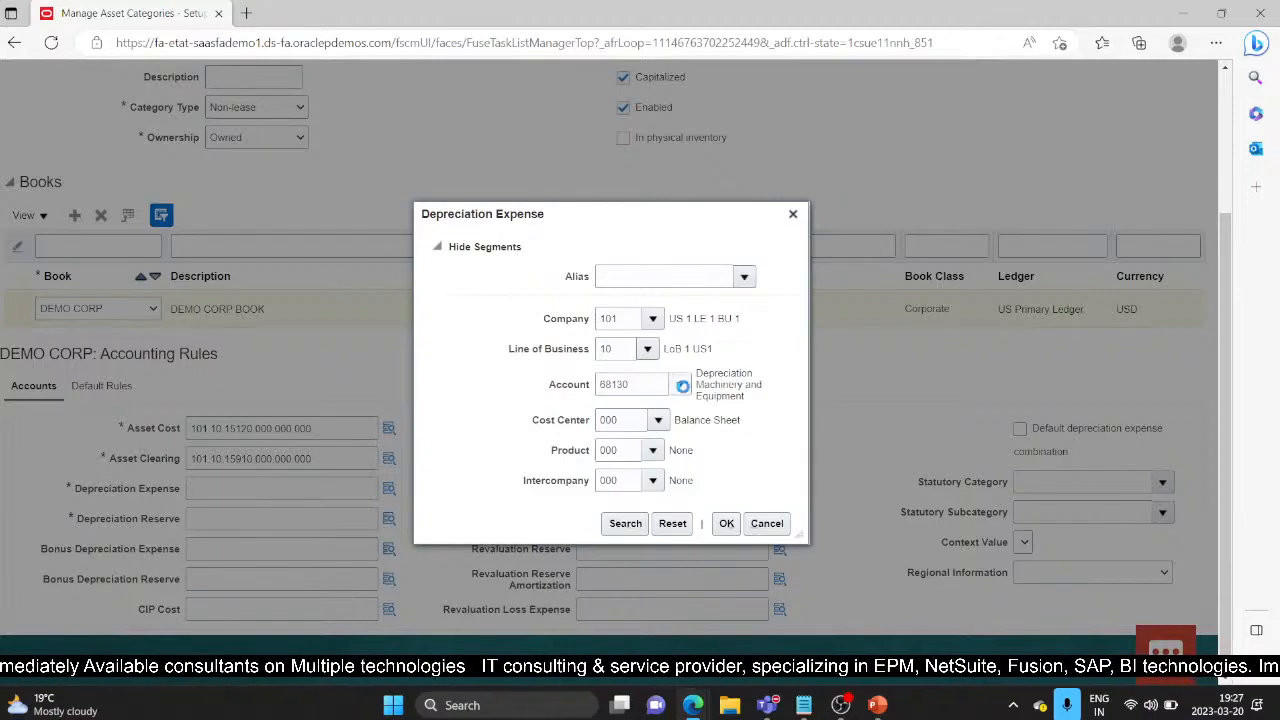
pyautogui.click(680, 385)
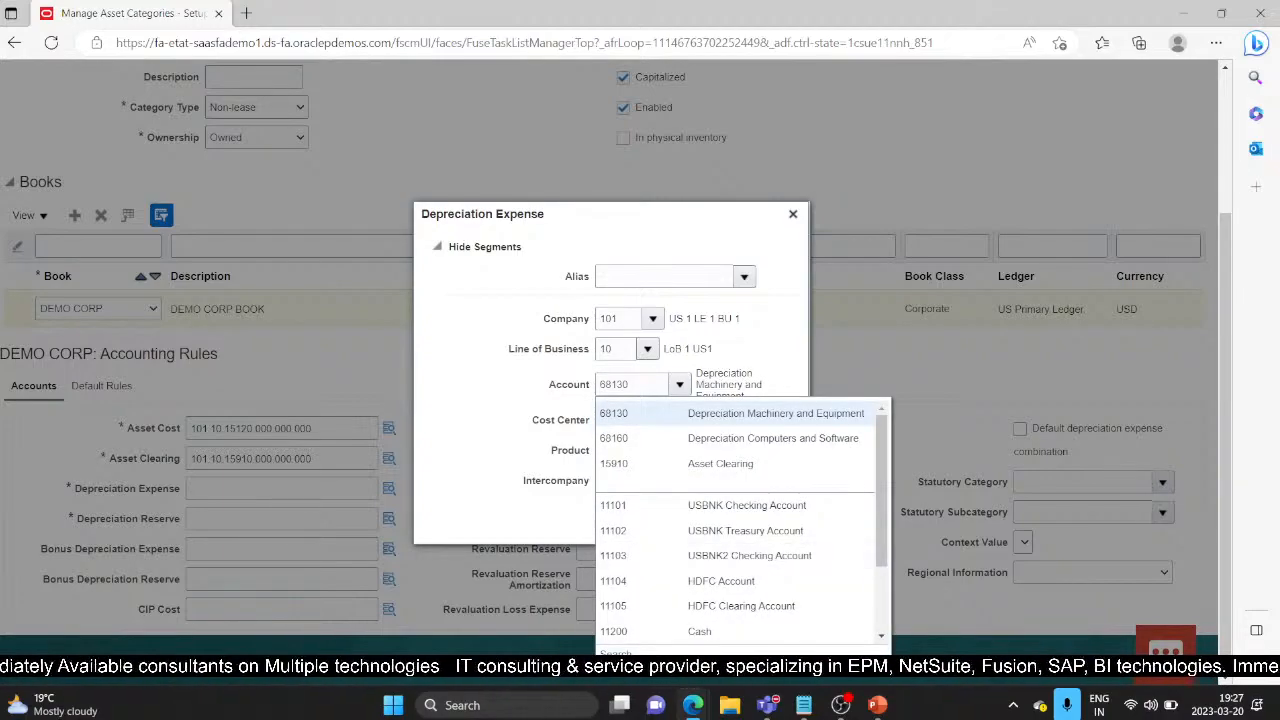
pyautogui.click(628, 650)
pyautogui.moveTo(600, 341); pyautogui.dragTo(515, 341)
pyautogui.press('BackSpace')
# Step: Search descriptions for 'depreciation' and set Depreciation Expense to 101.10.68120.000.000.000
pyautogui.click(567, 376)
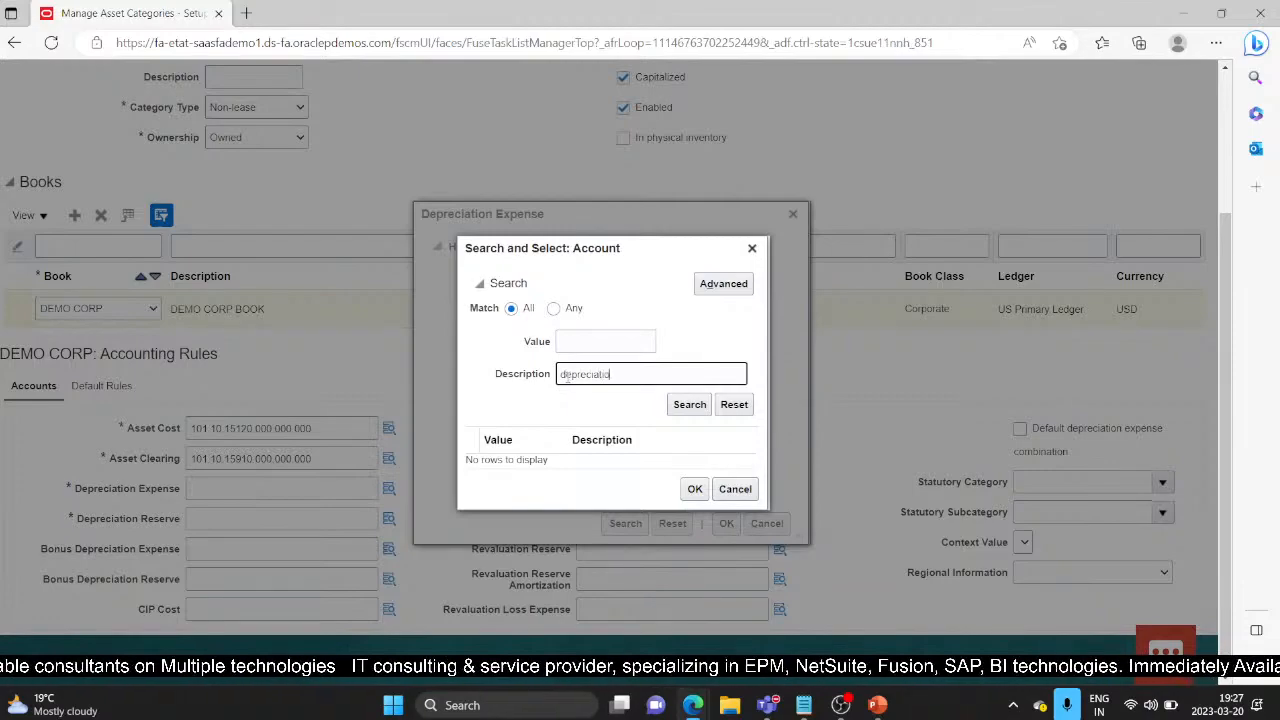
pyautogui.write('depreciation')
pyautogui.press('Return')
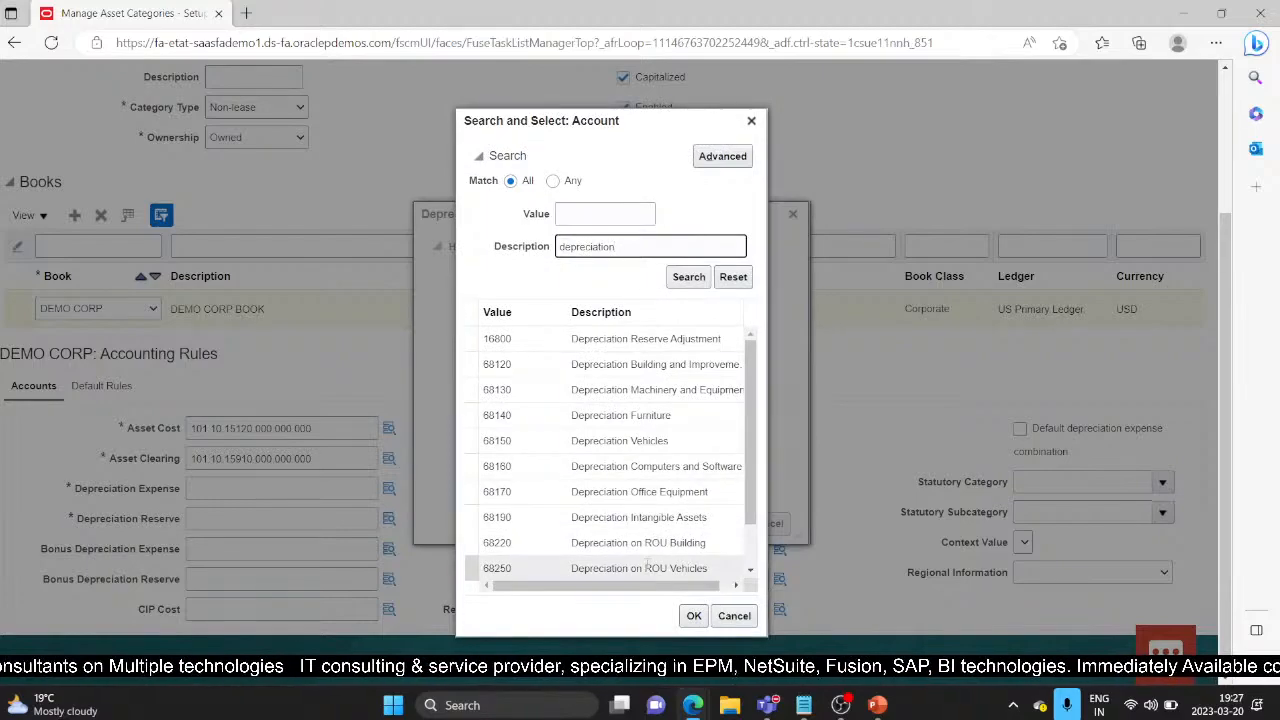
pyautogui.moveTo(748, 405); pyautogui.dragTo(748, 450)
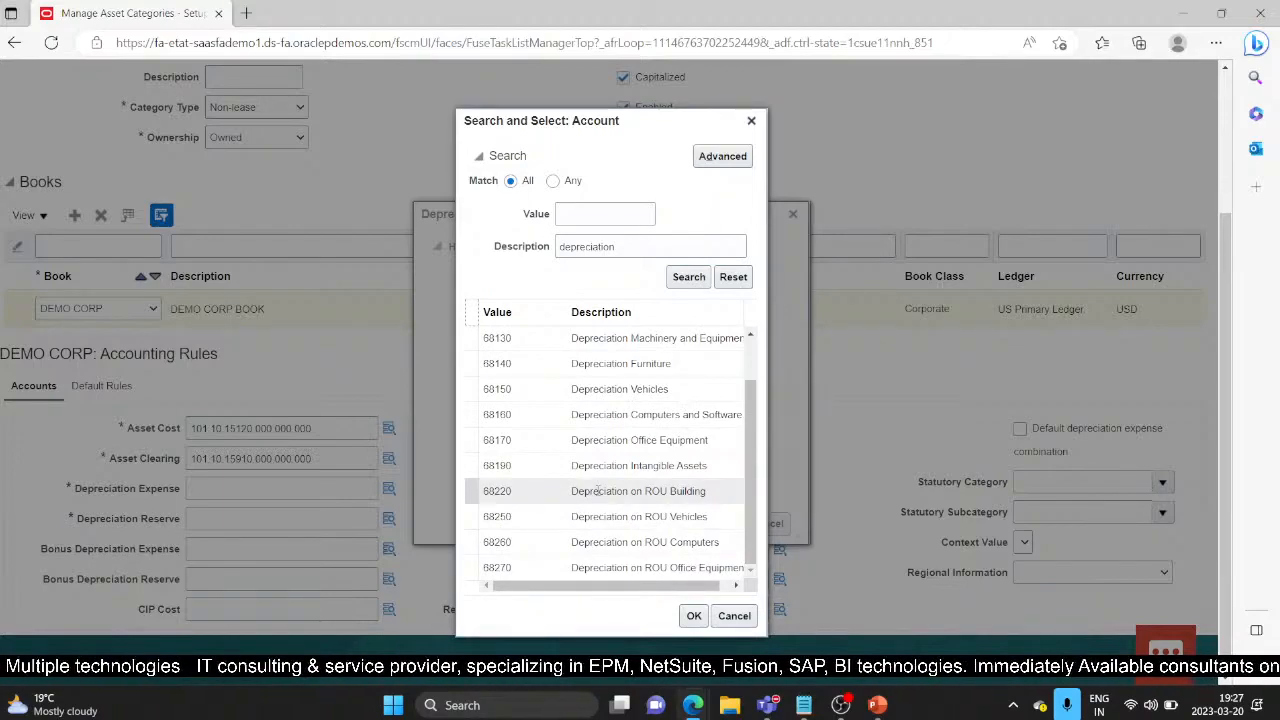
pyautogui.scroll(3, 598, 490)
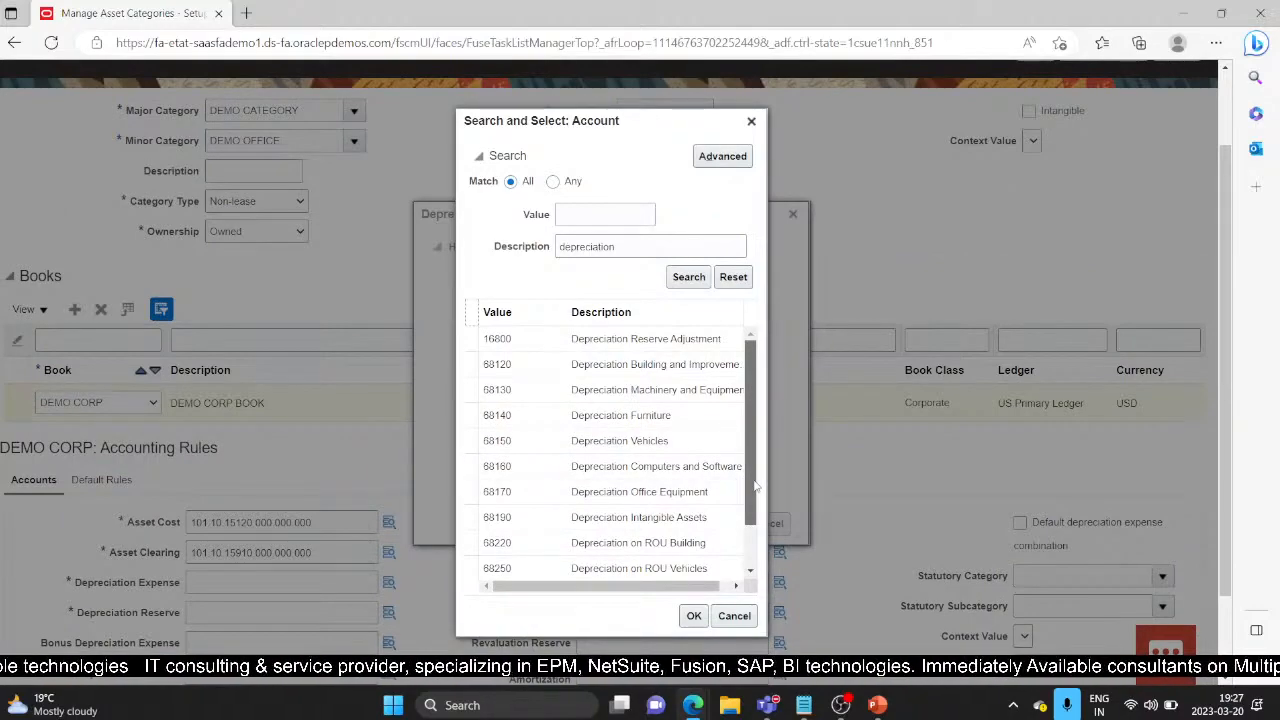
pyautogui.click(600, 368)
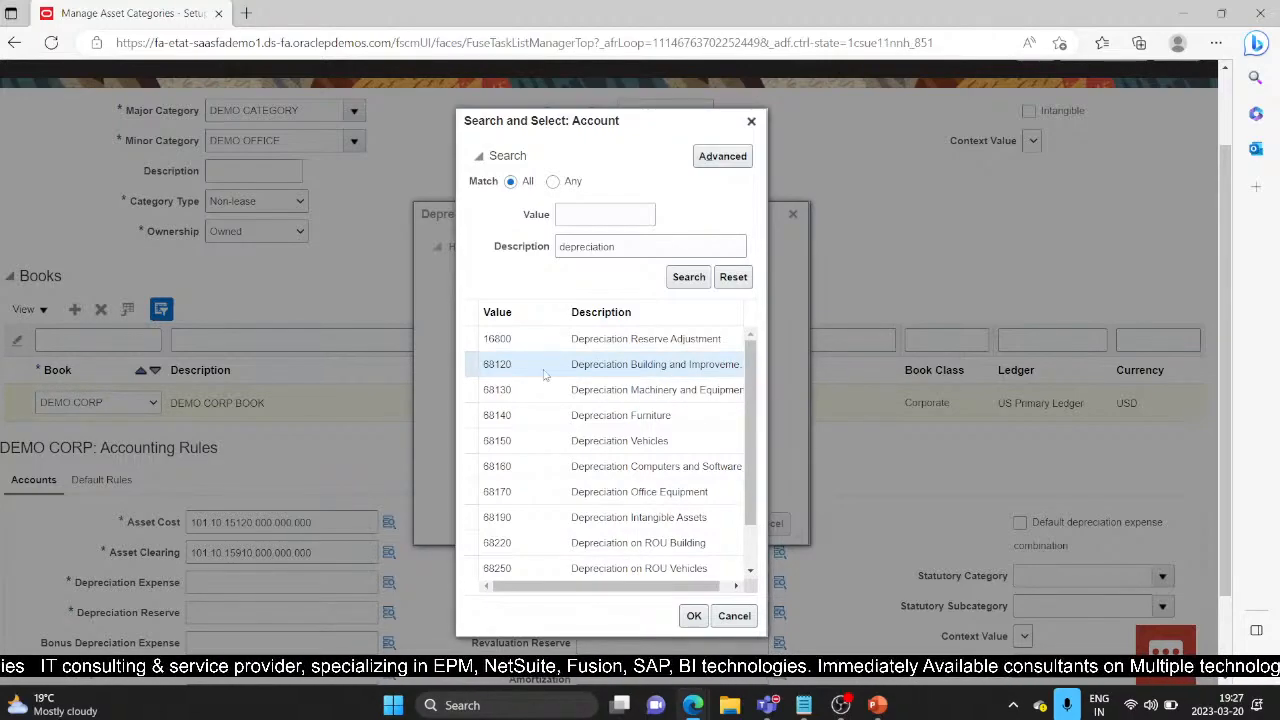
pyautogui.click(694, 616)
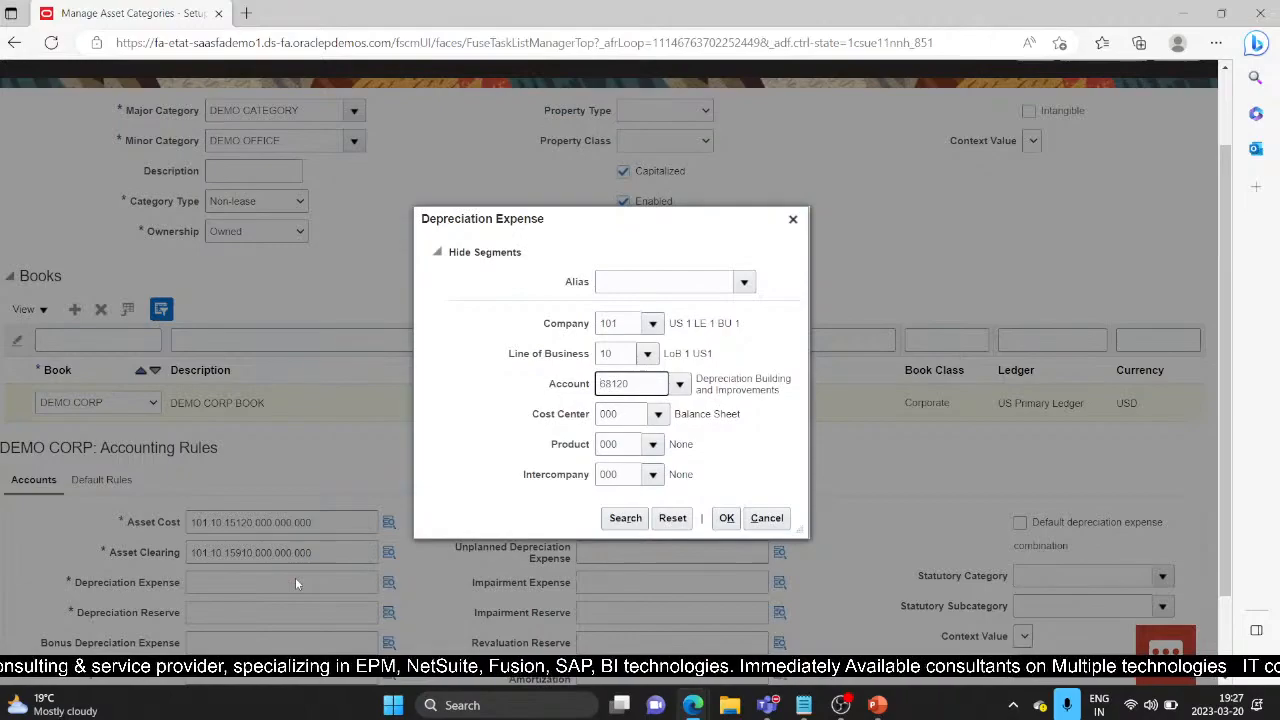
pyautogui.click(727, 518)
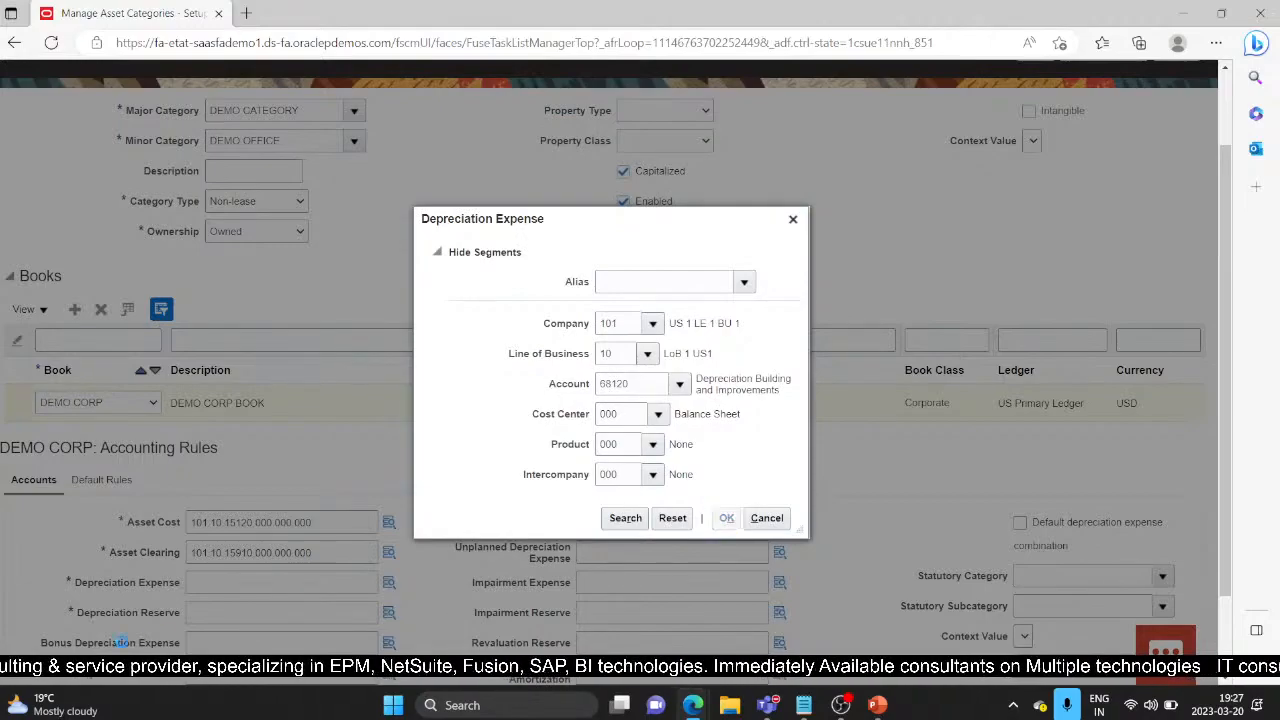
pyautogui.scroll(-1, 150, 560)
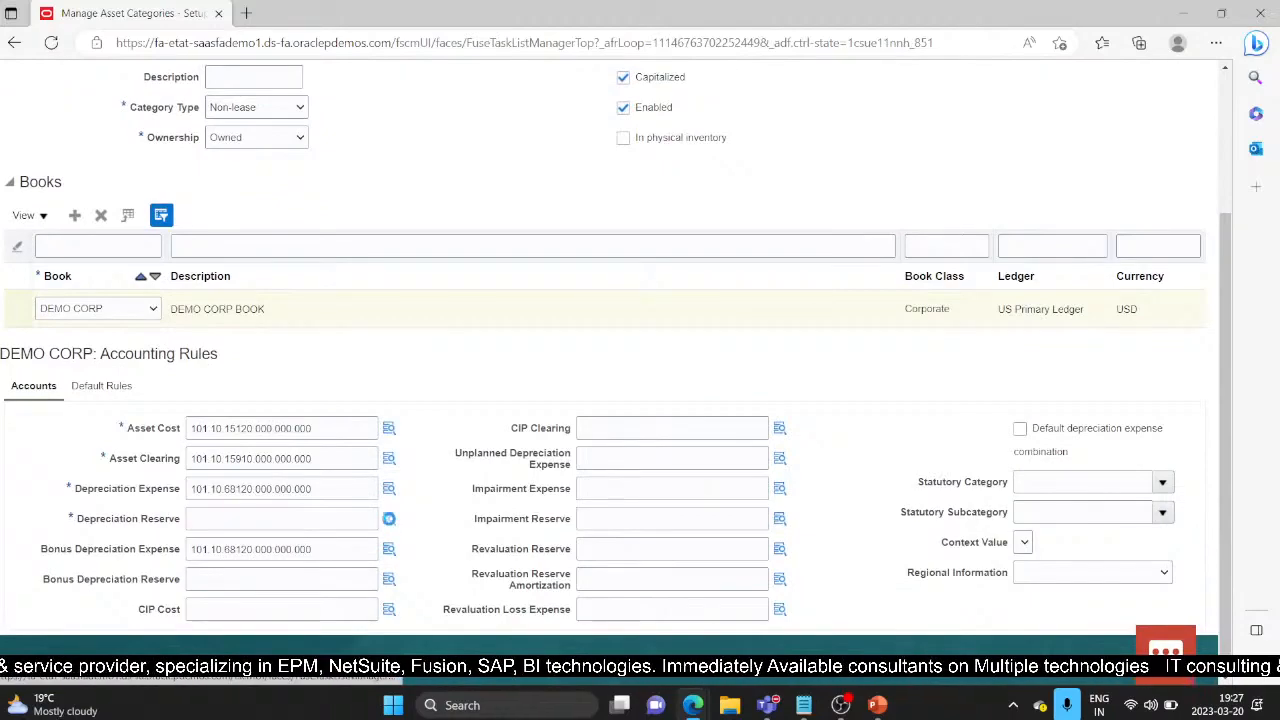
# Step: Open the Depreciation Reserve account search and list the depreciation accounts
pyautogui.click(389, 518)
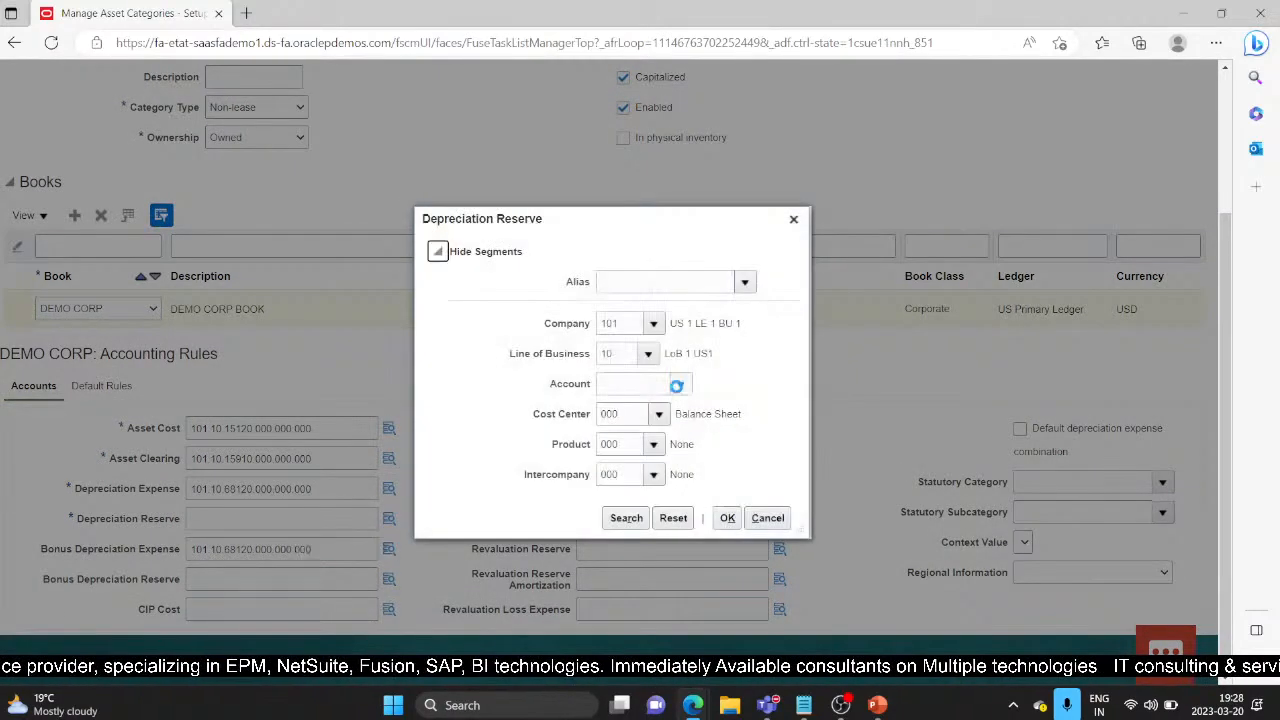
pyautogui.click(679, 385)
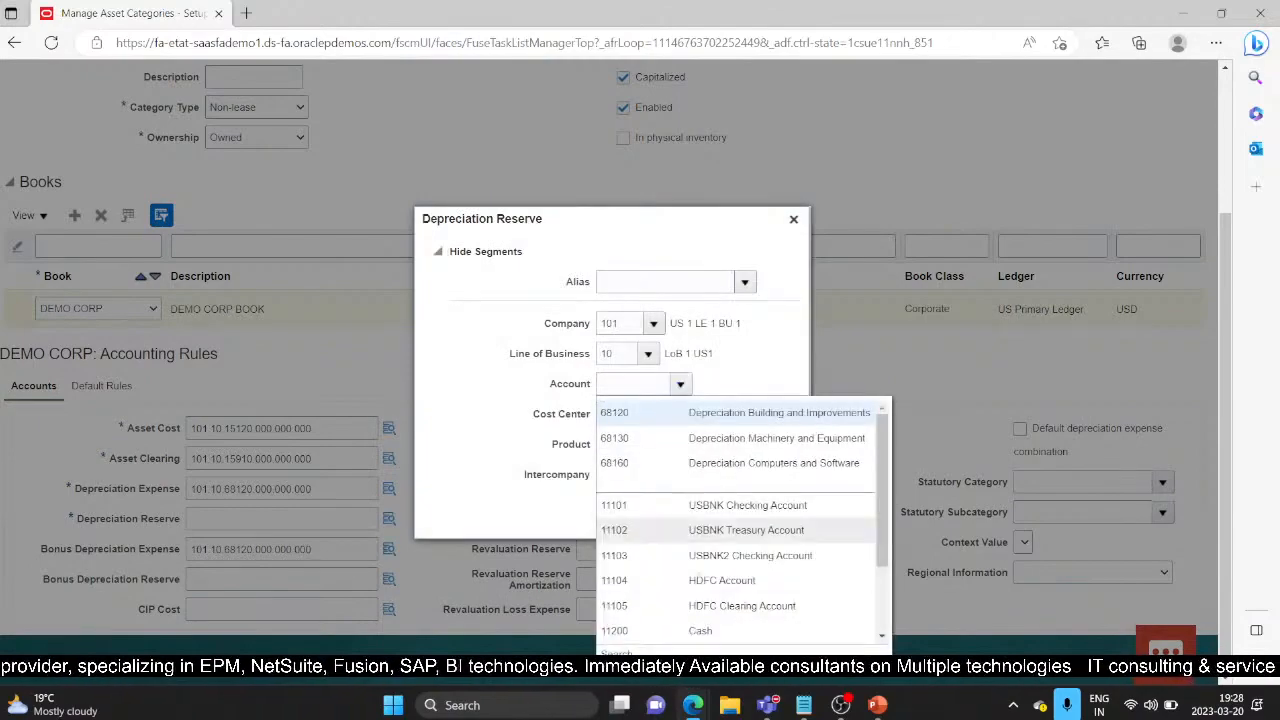
pyautogui.click(705, 413)
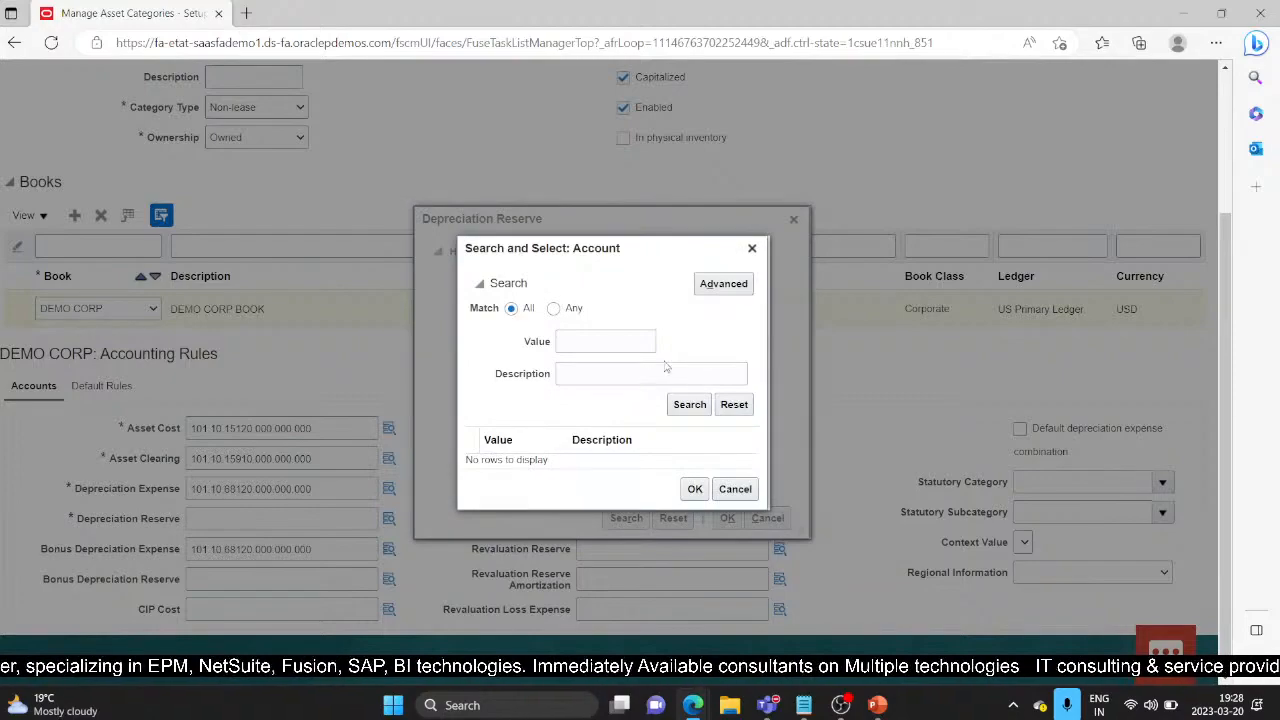
pyautogui.click(626, 372)
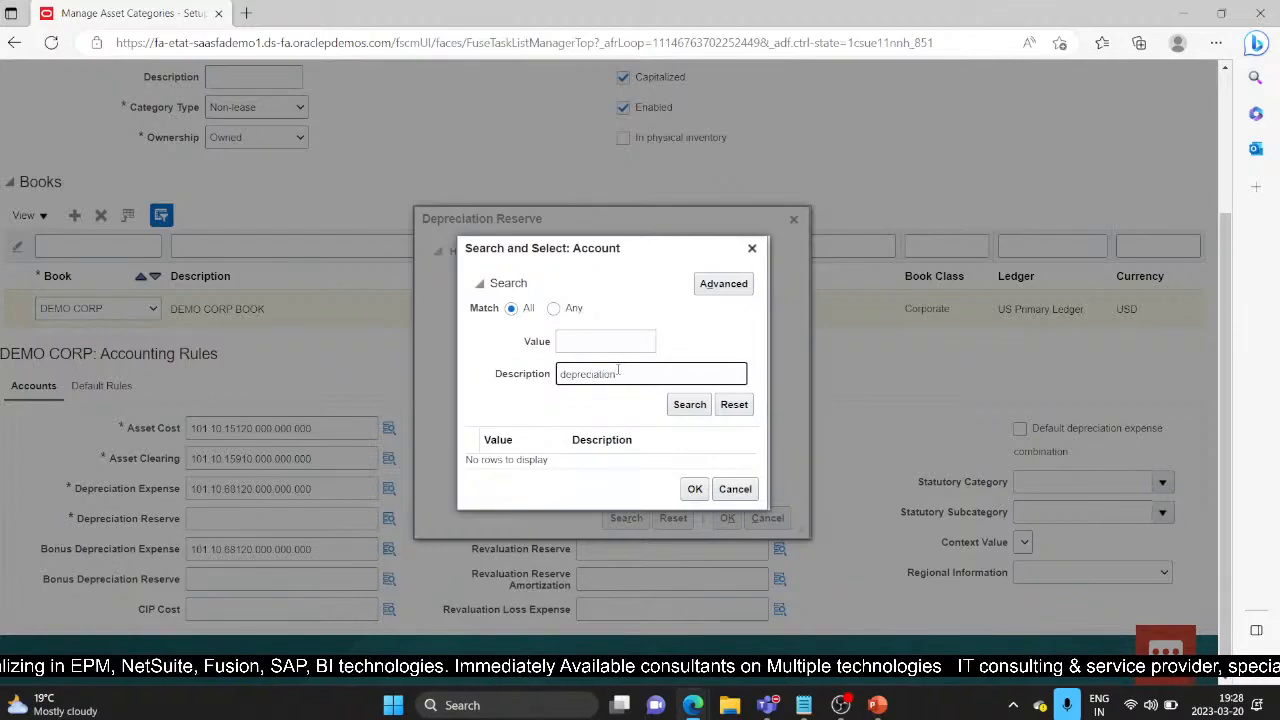
pyautogui.press('Return')
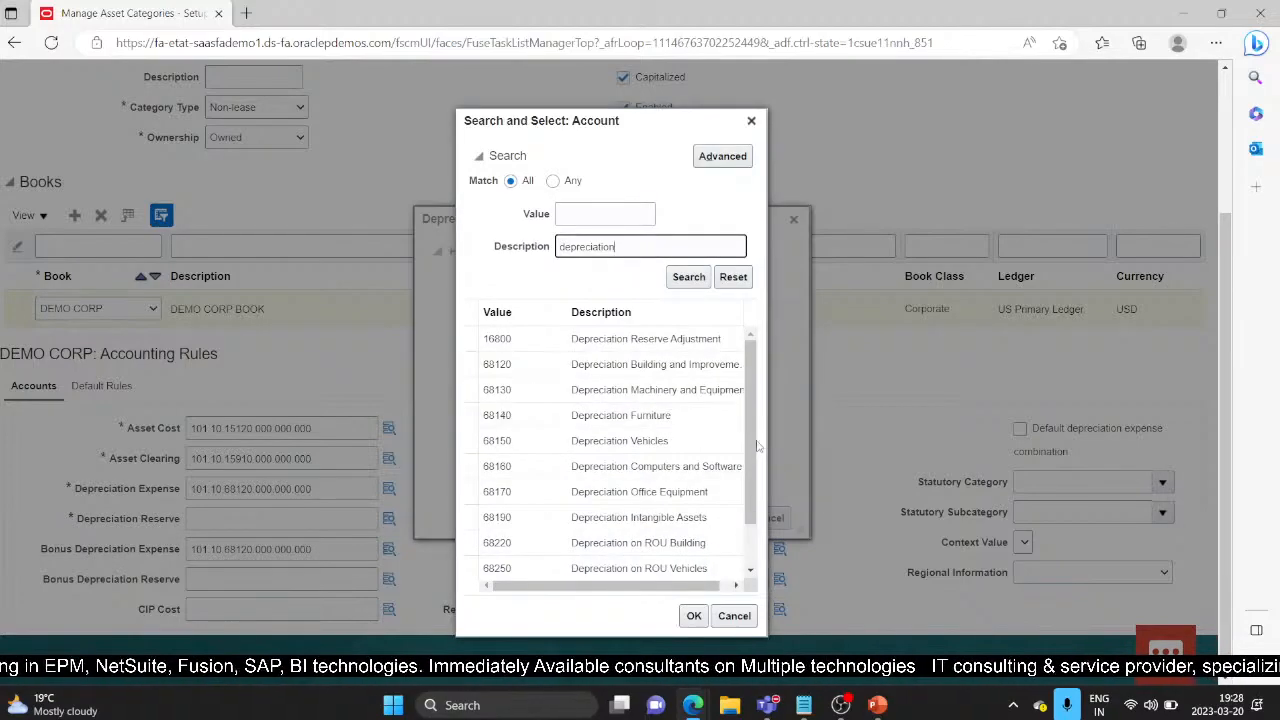
pyautogui.moveTo(746, 437); pyautogui.dragTo(746, 483)
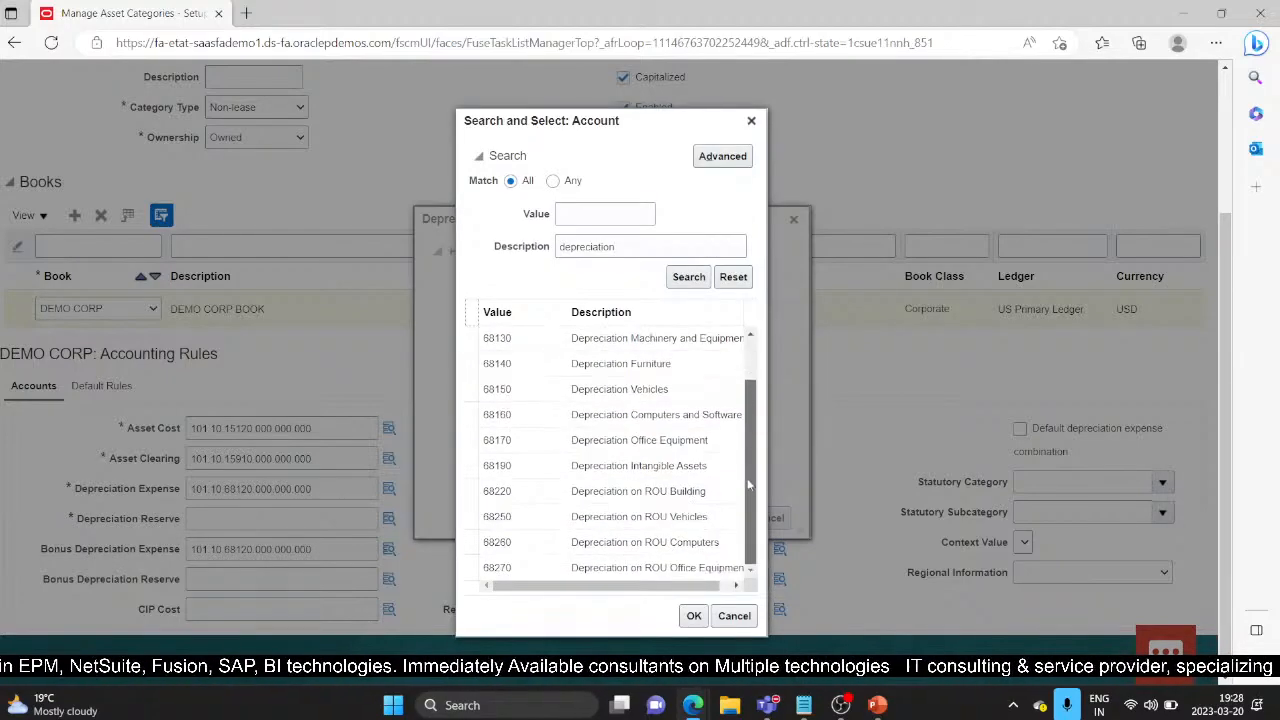
pyautogui.moveTo(716, 586); pyautogui.dragTo(660, 590)
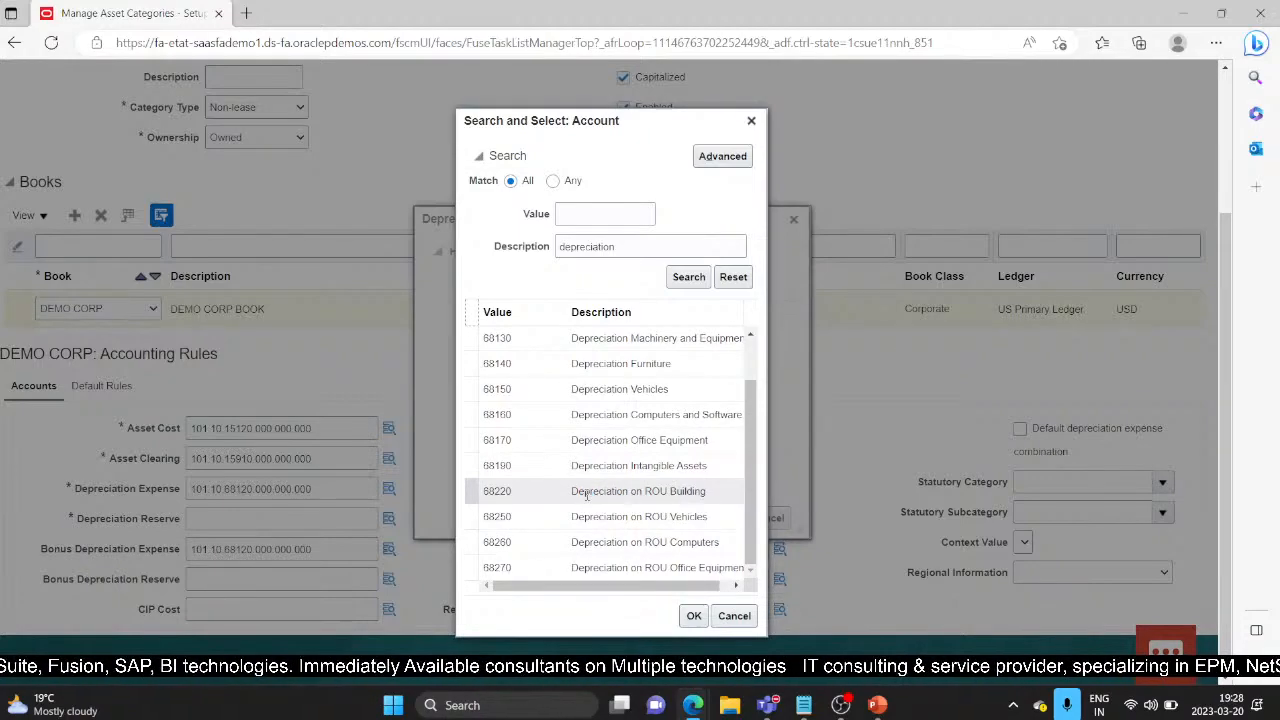
pyautogui.scroll(5, 586, 495)
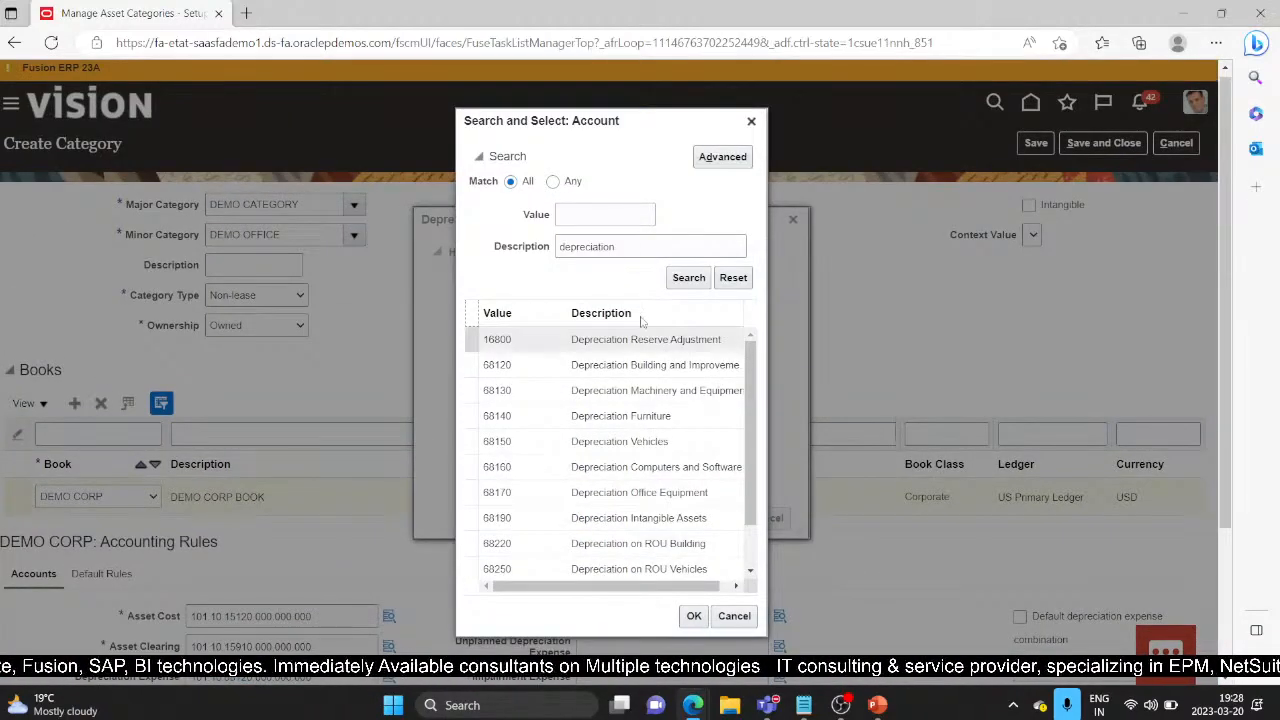
# Step: Search 'depreciation reserve' and set Depreciation Reserve to 101.10.16800.000.000.000
pyautogui.doubleClick(636, 246)
pyautogui.press('BackSpace')
pyautogui.click(561, 216)
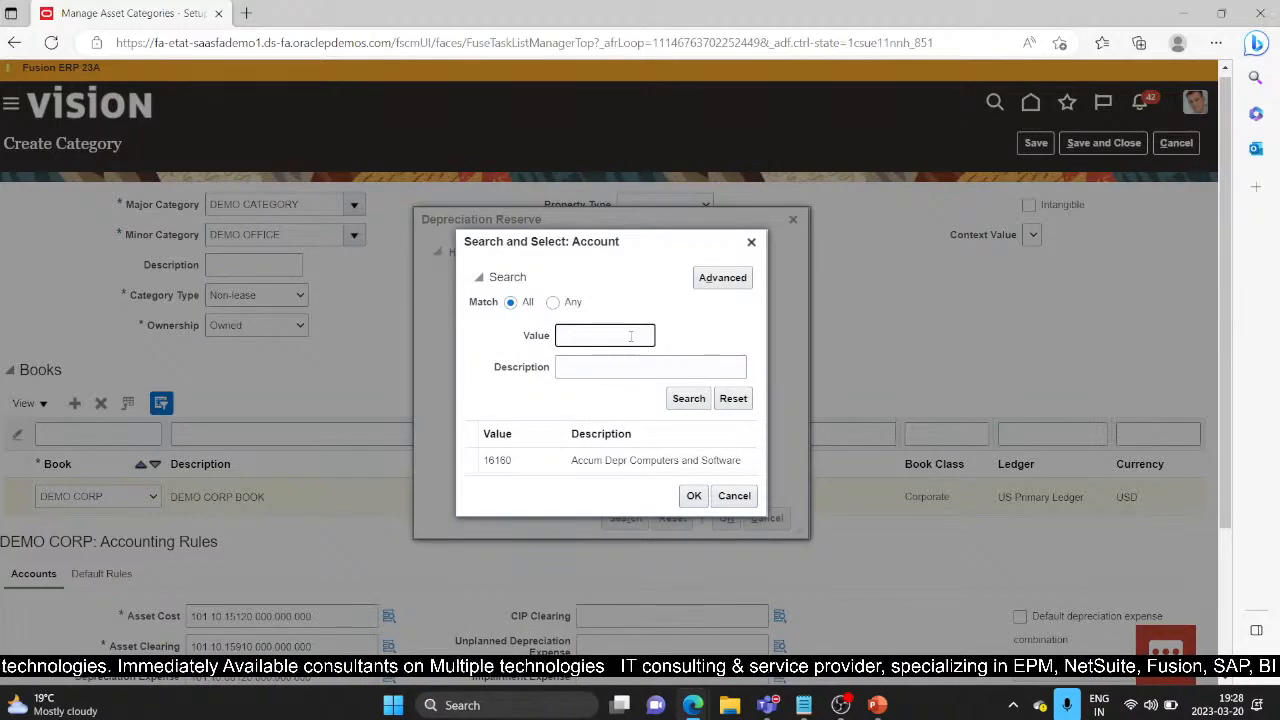
pyautogui.click(593, 364)
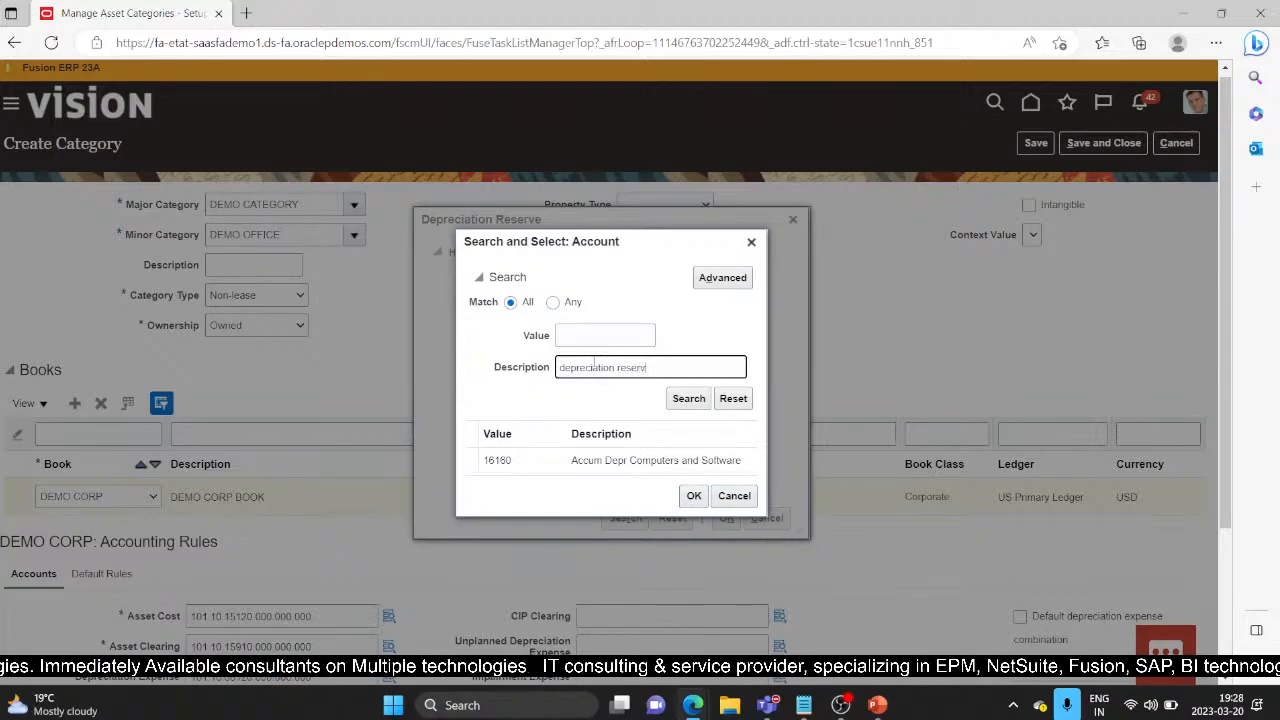
pyautogui.press('Return')
pyautogui.click(609, 459)
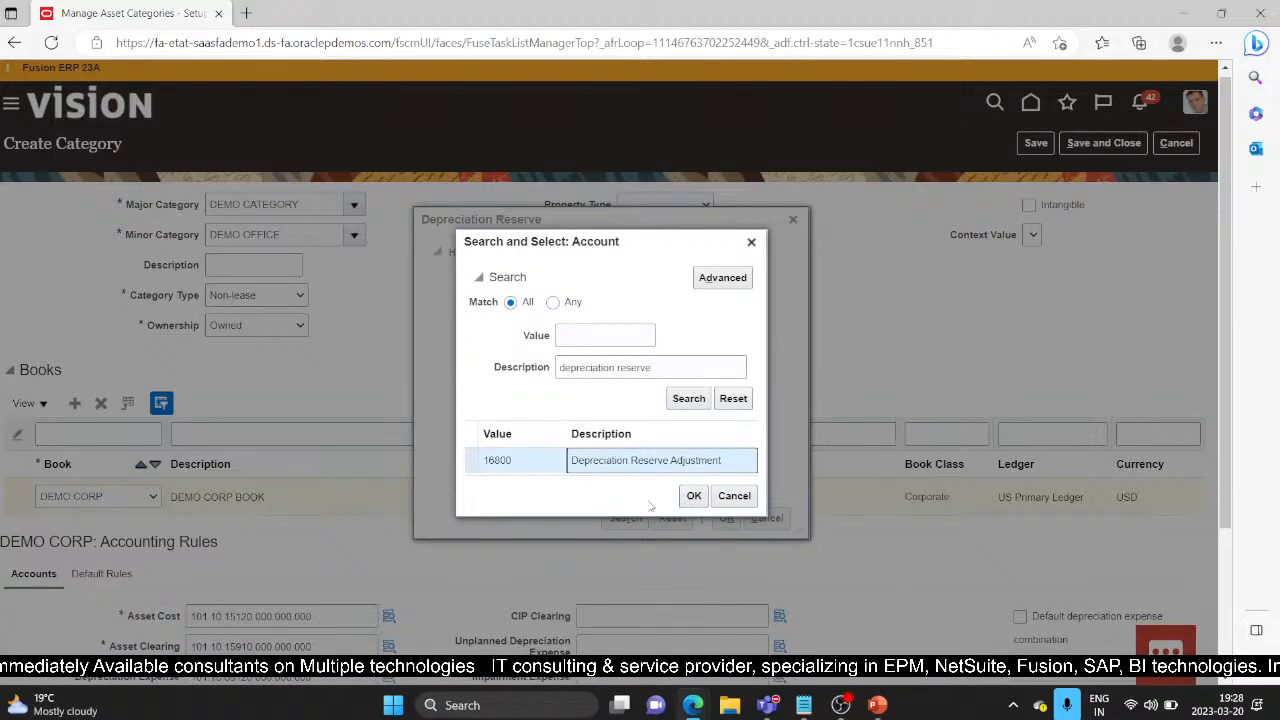
pyautogui.click(694, 496)
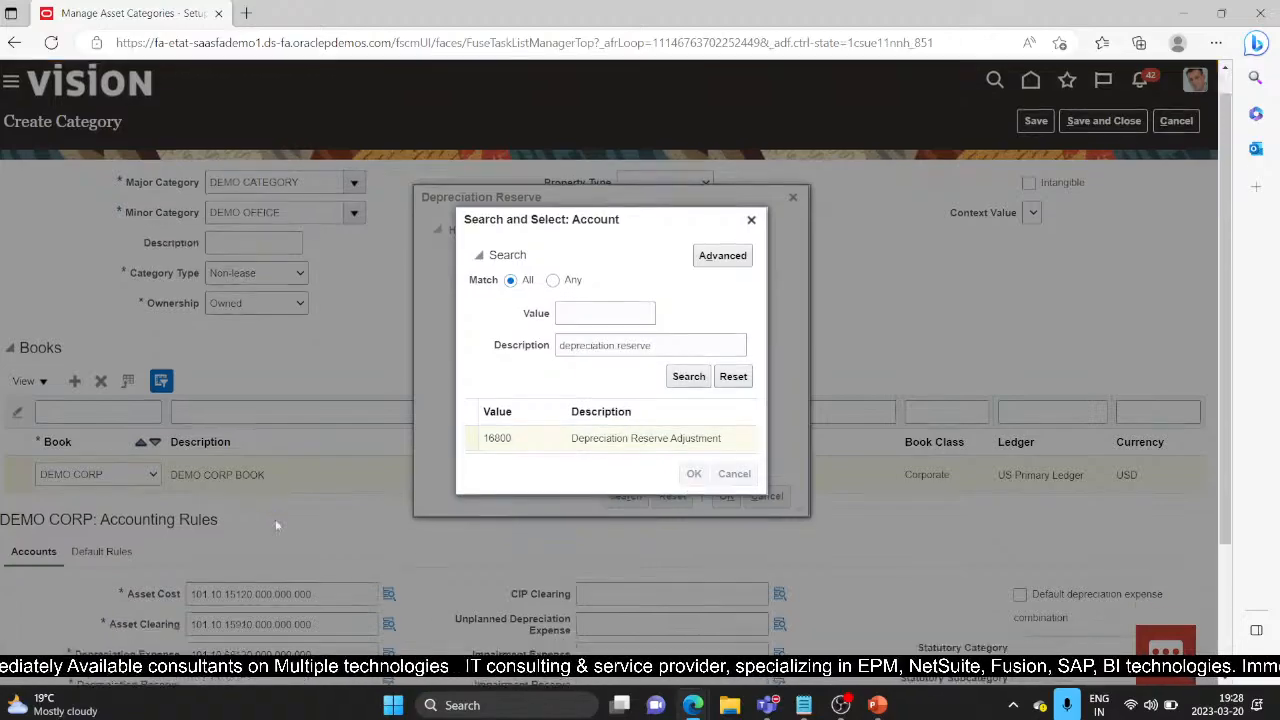
pyautogui.scroll(-2, 275, 519)
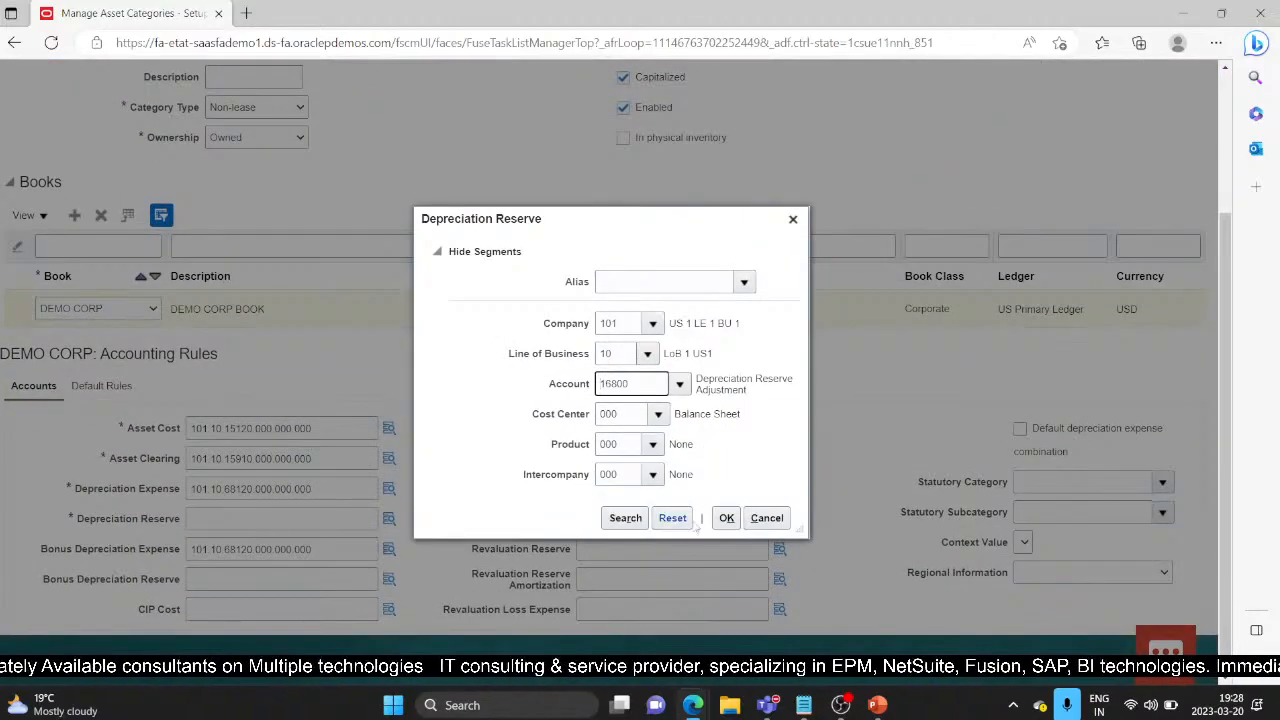
pyautogui.click(727, 518)
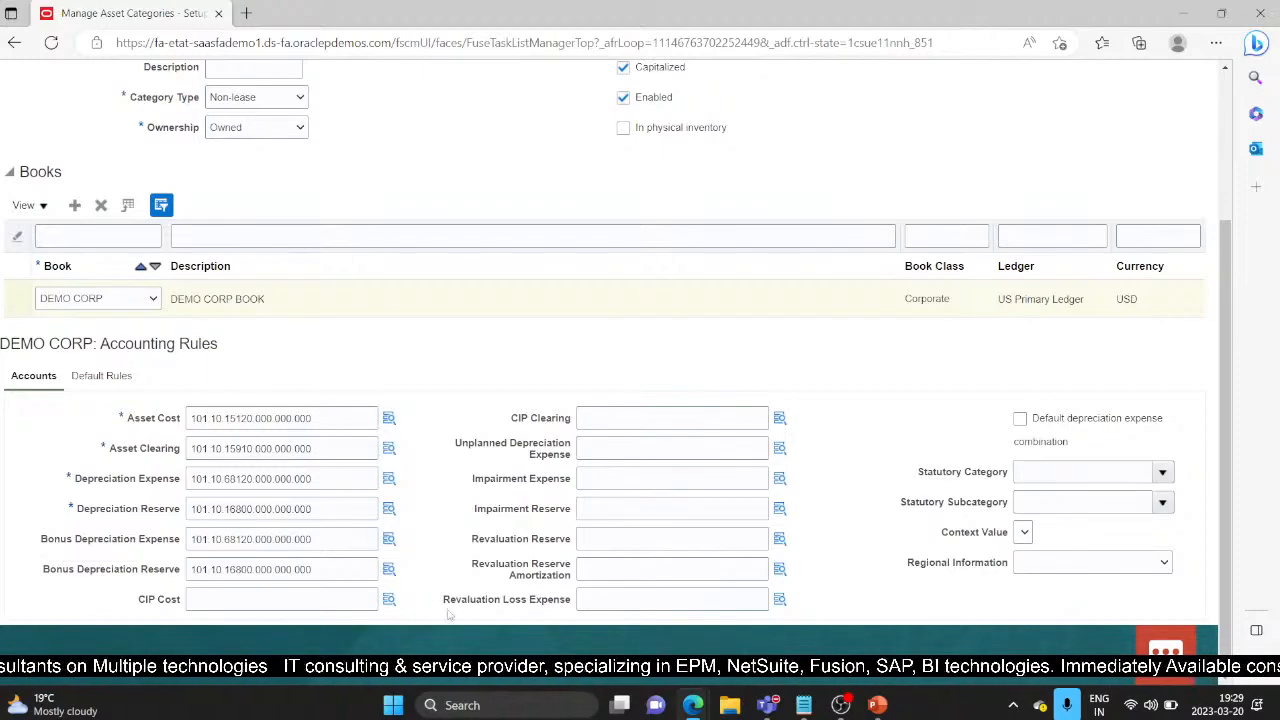
# Step: Add a new default rule row for DEMO CORP
pyautogui.click(118, 375)
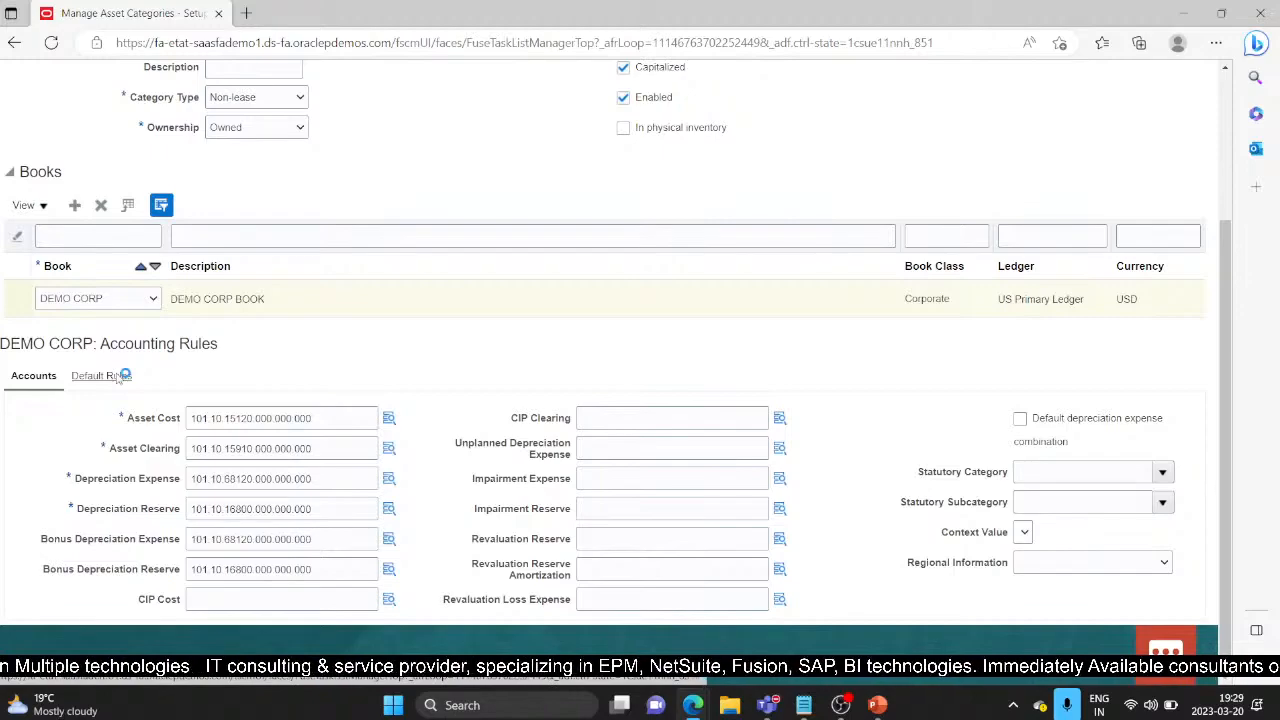
pyautogui.click(83, 512)
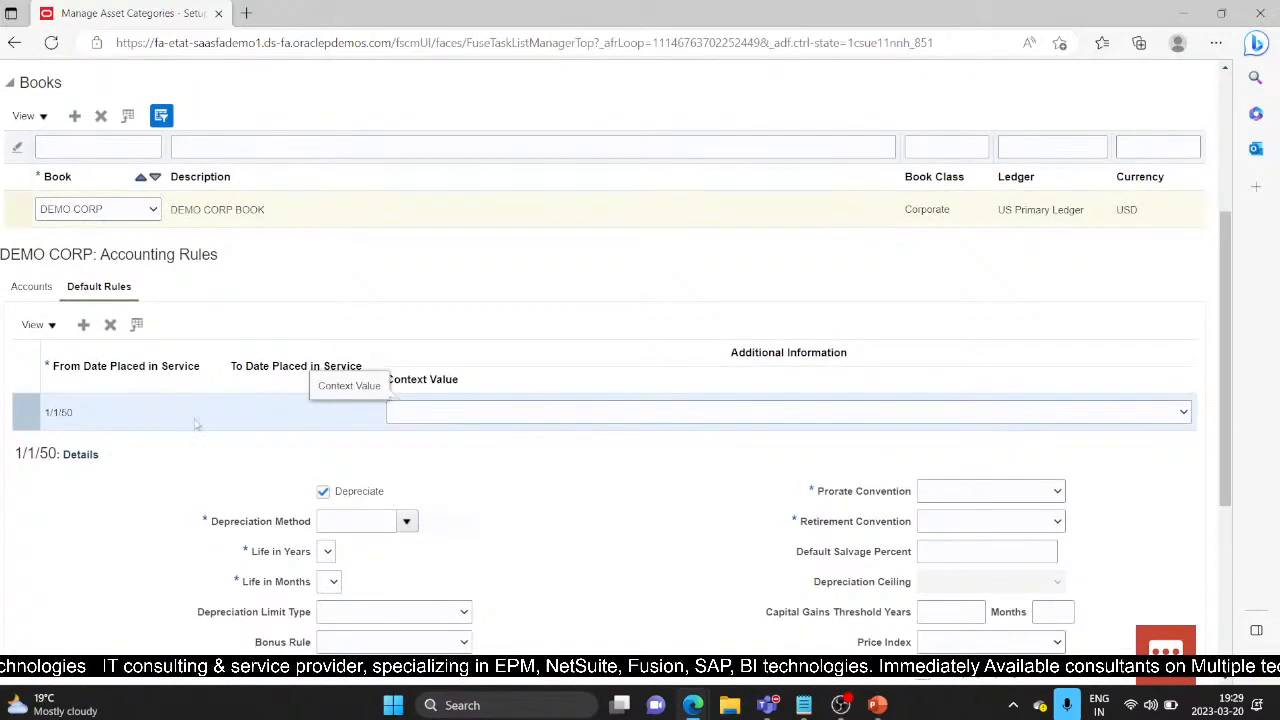
pyautogui.scroll(-3, 195, 425)
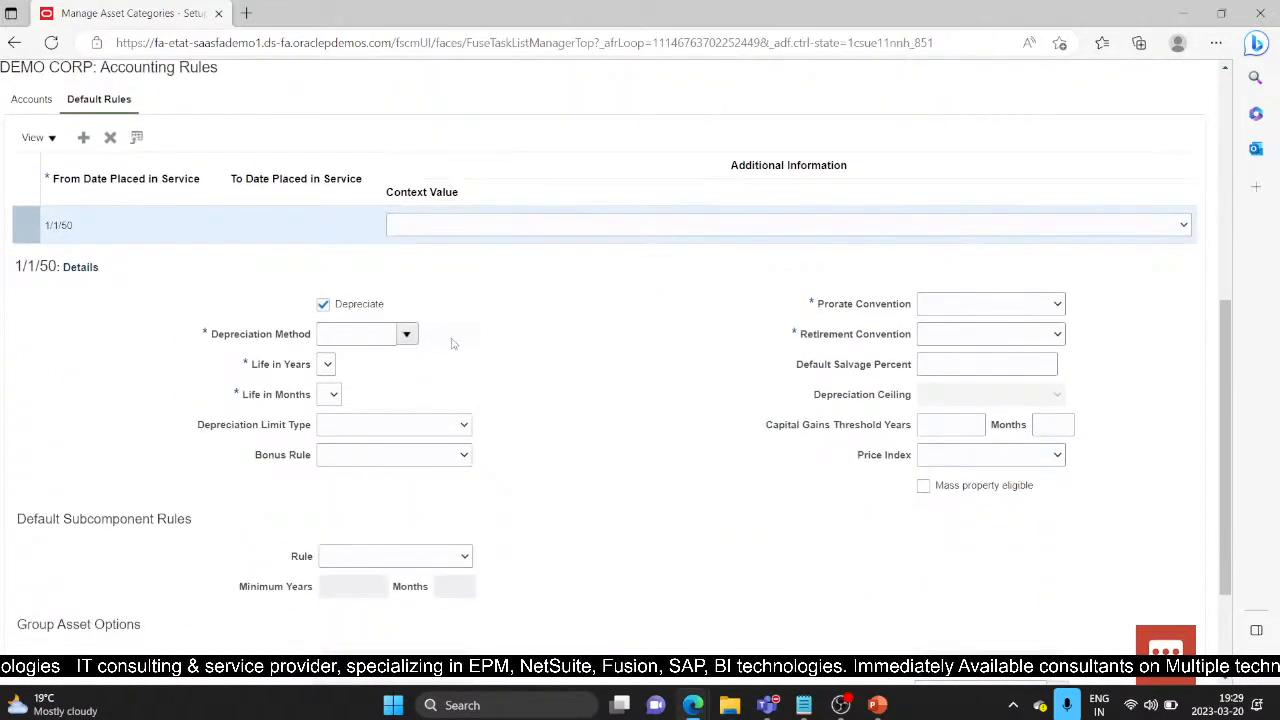
# Step: Set the depreciation method to STL Straight-Line
pyautogui.click(407, 334)
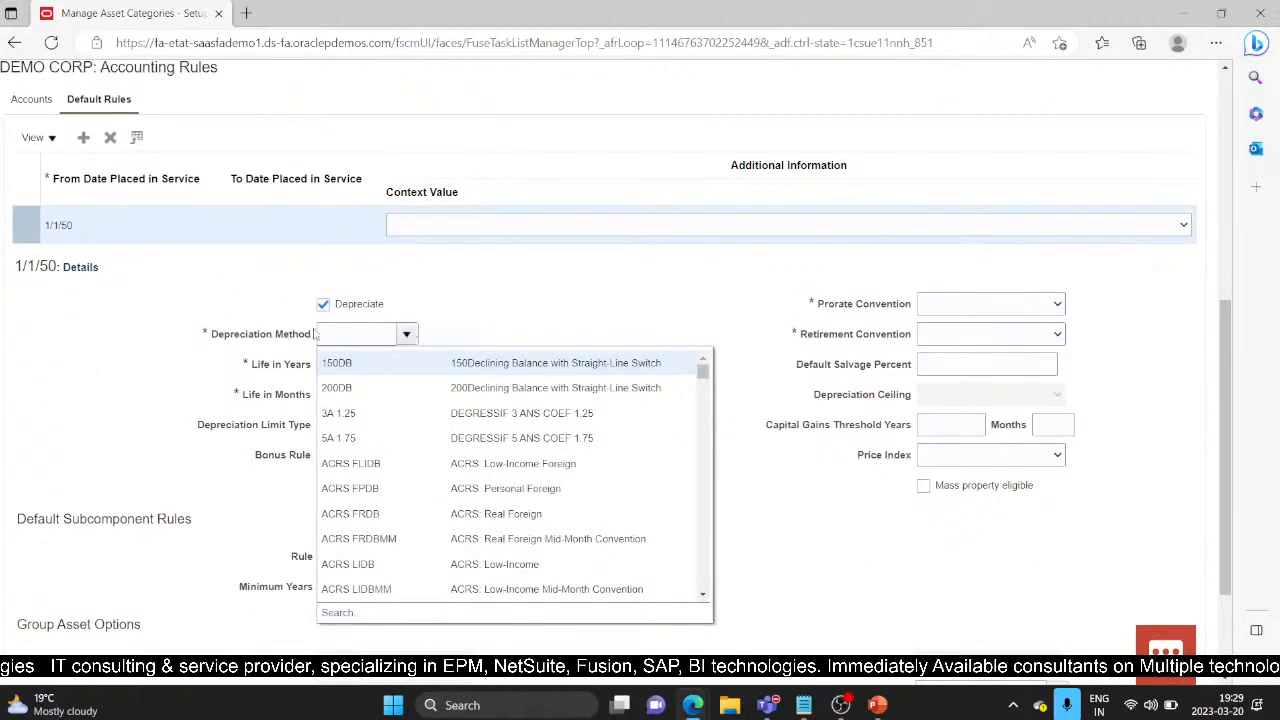
pyautogui.click(373, 336)
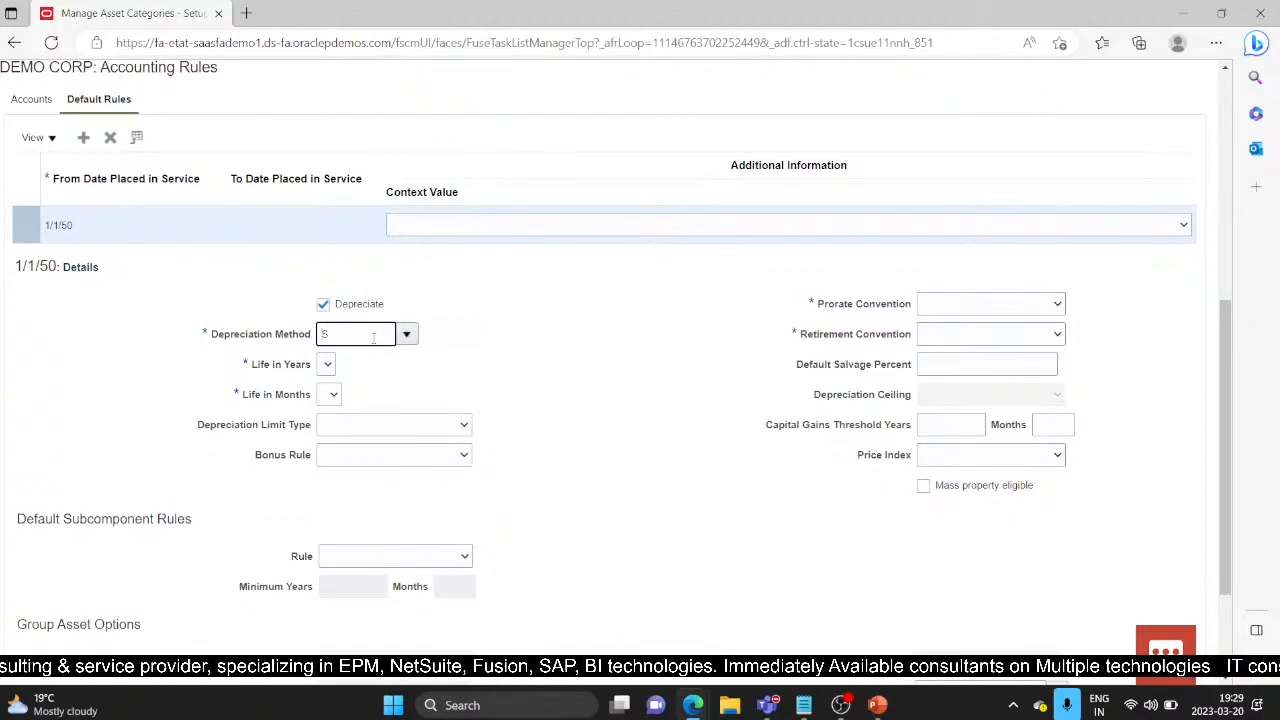
pyautogui.write('L')
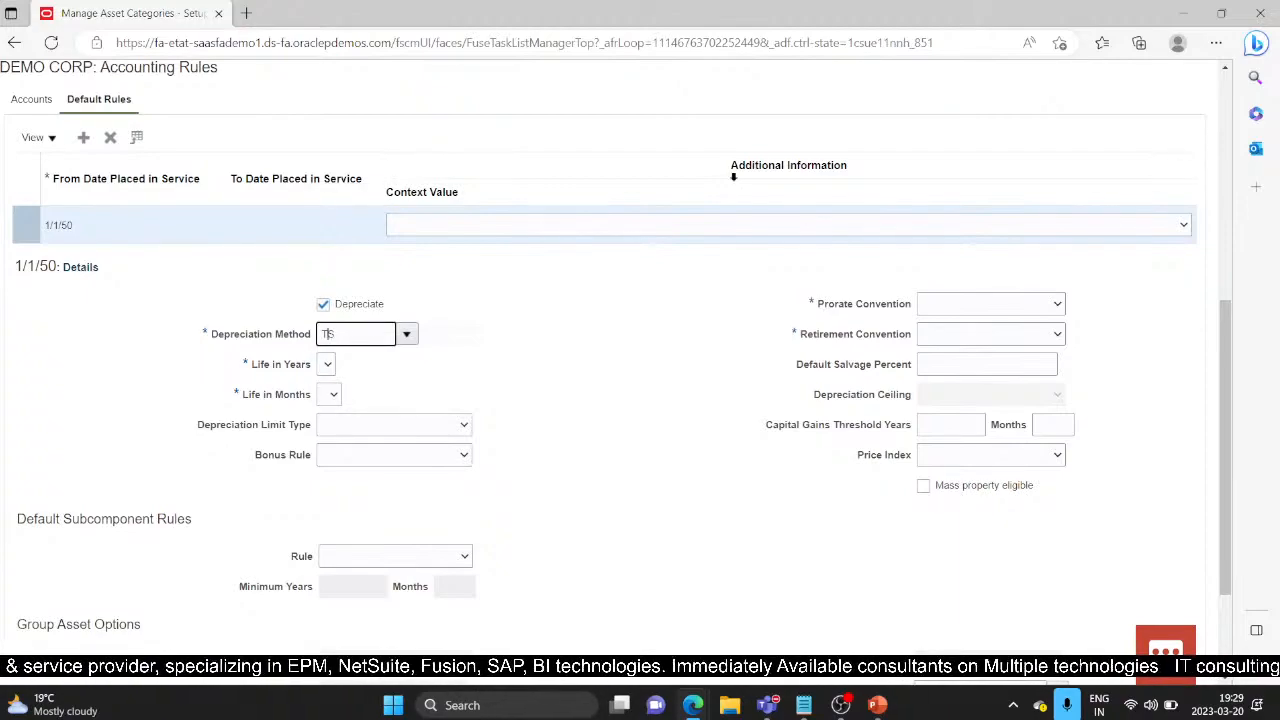
pyautogui.write('TL')
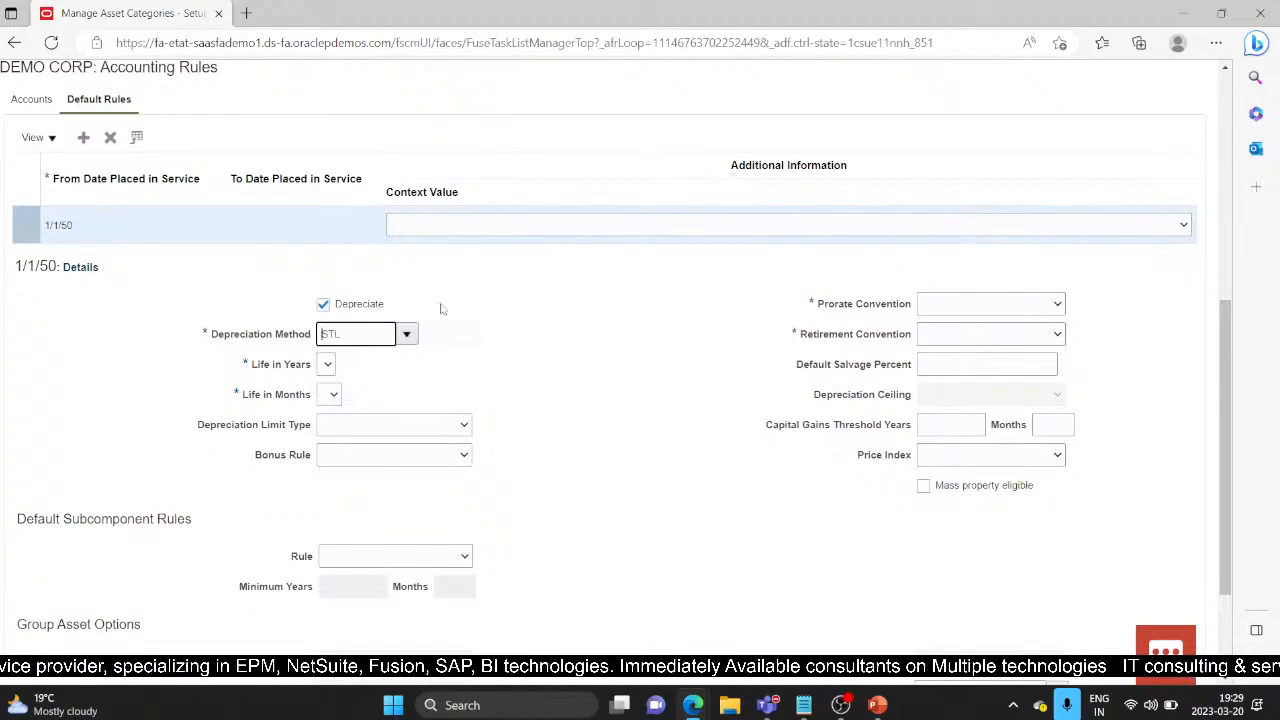
pyautogui.click(406, 333)
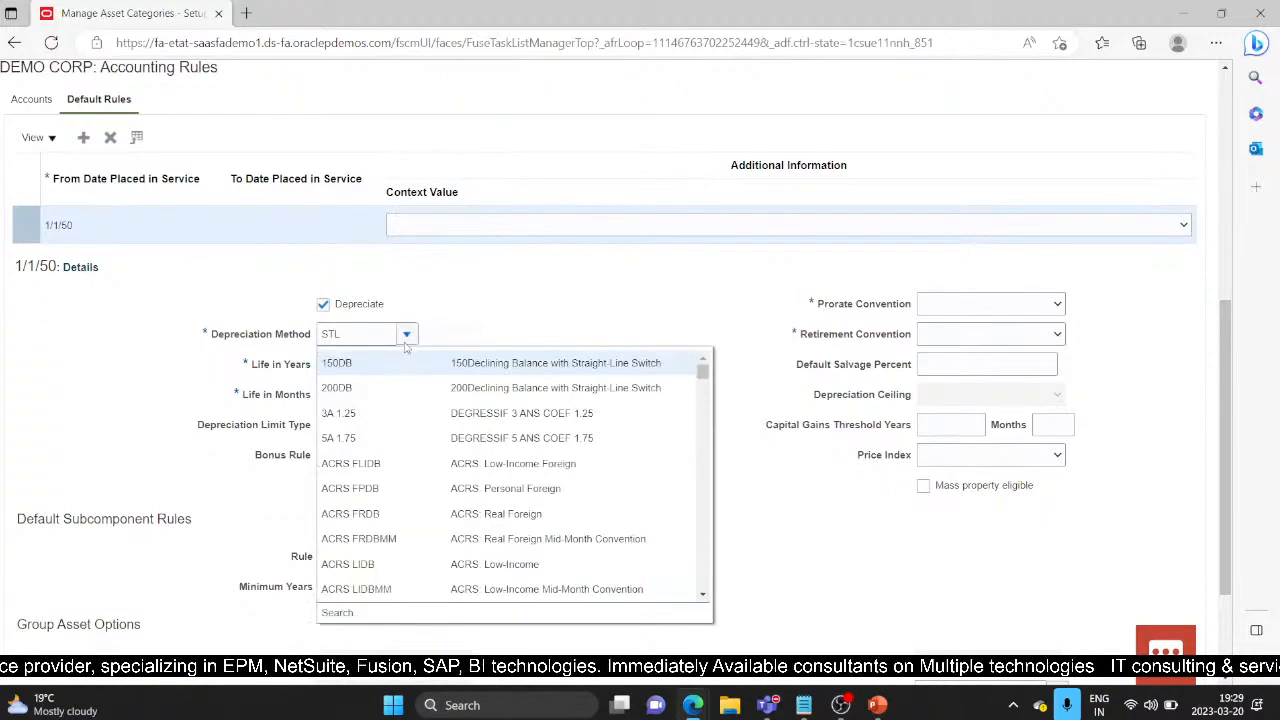
pyautogui.click(338, 612)
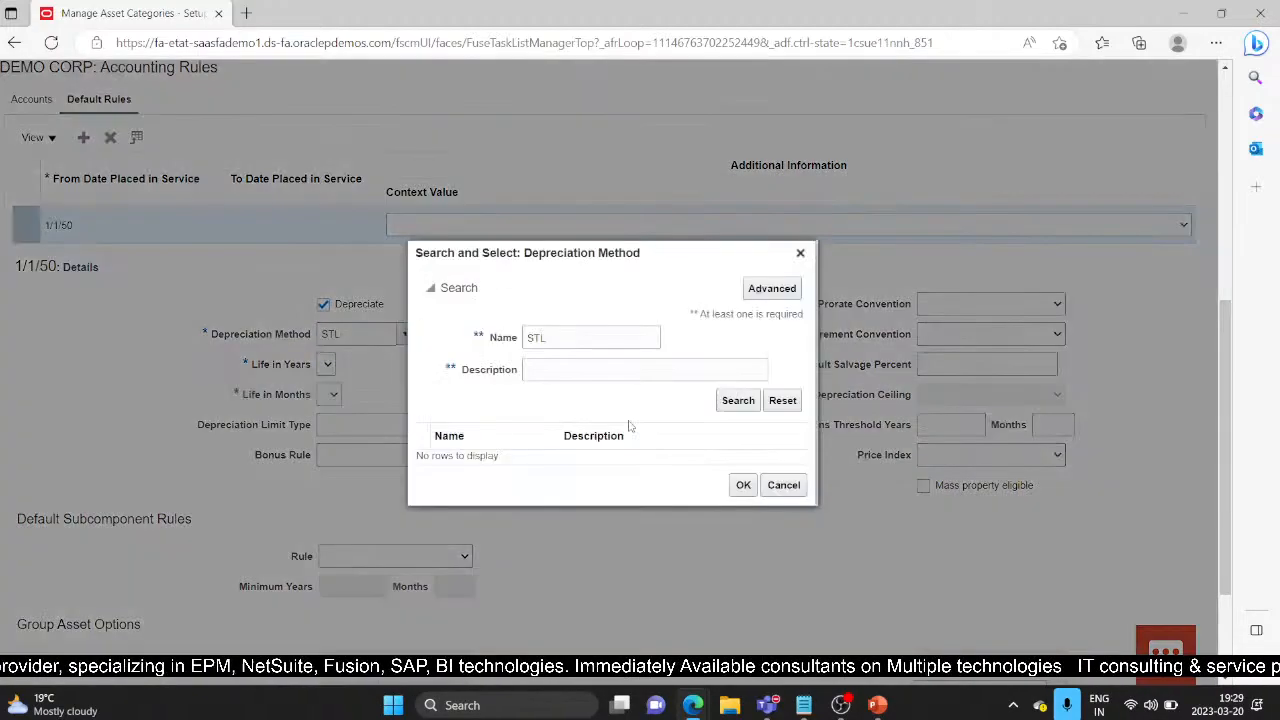
pyautogui.click(737, 399)
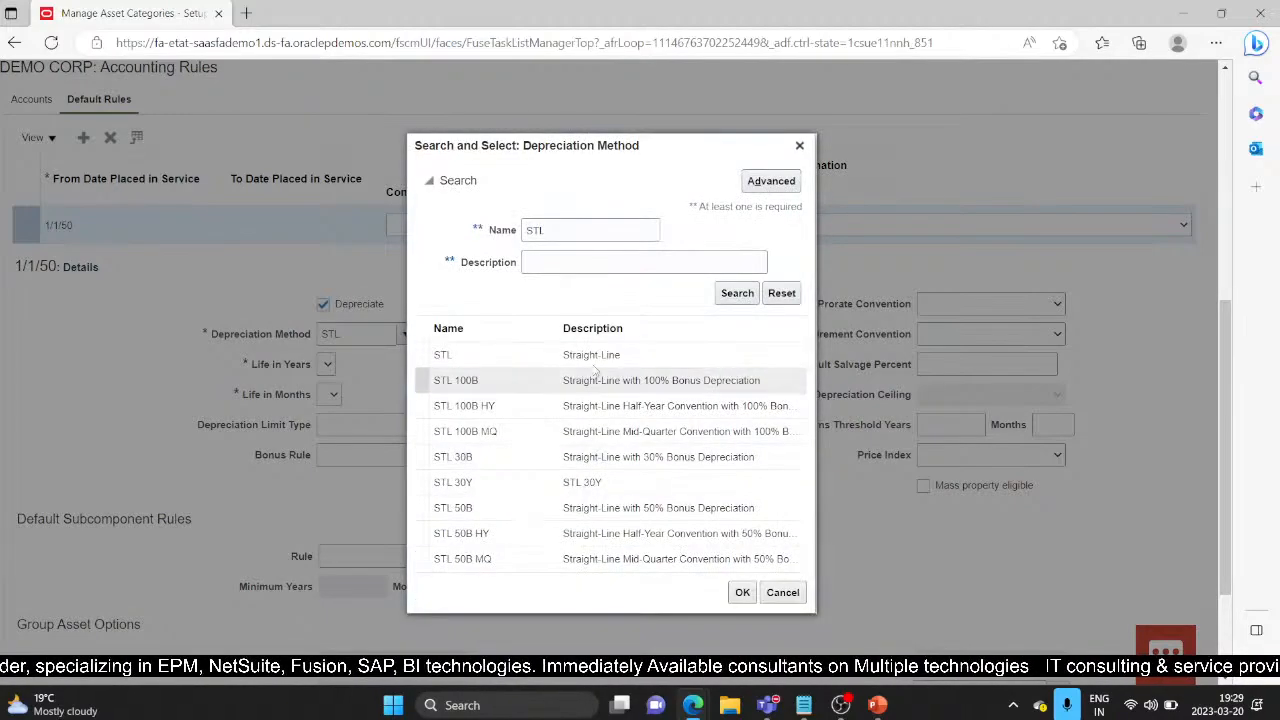
pyautogui.click(606, 356)
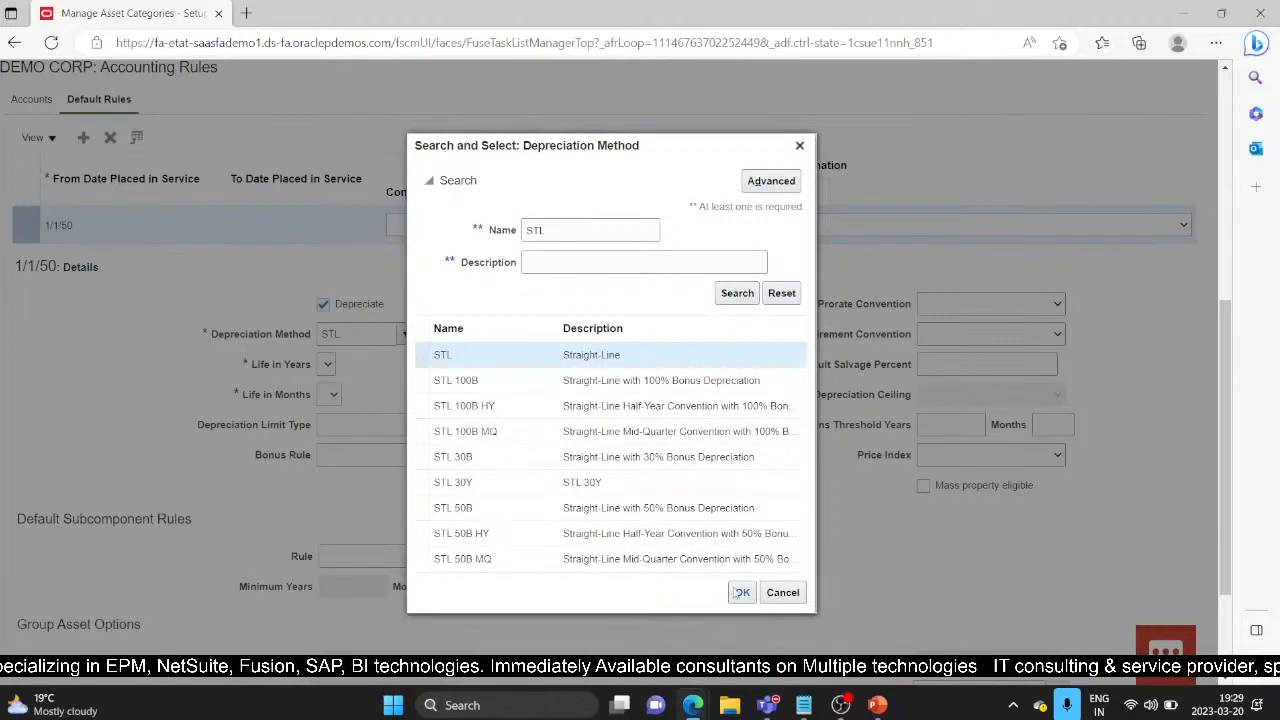
pyautogui.click(748, 593)
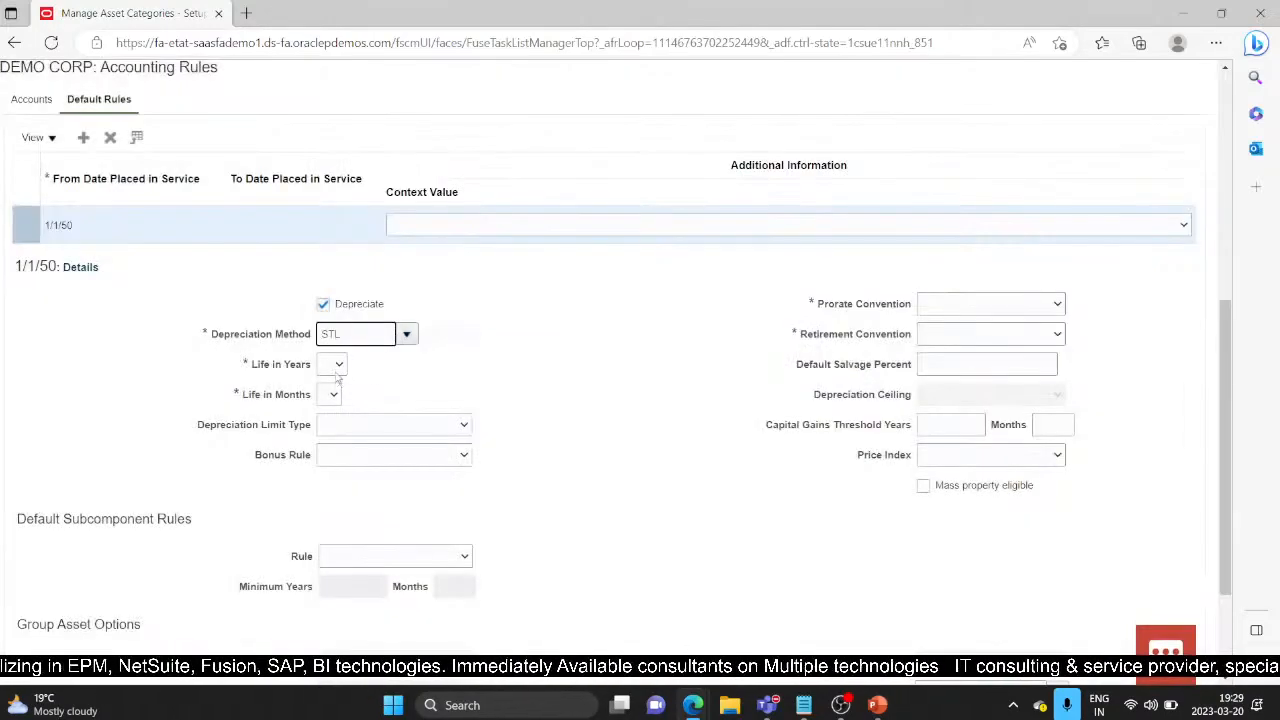
# Step: Set the asset life to 5 years and 0 months
pyautogui.click(338, 370)
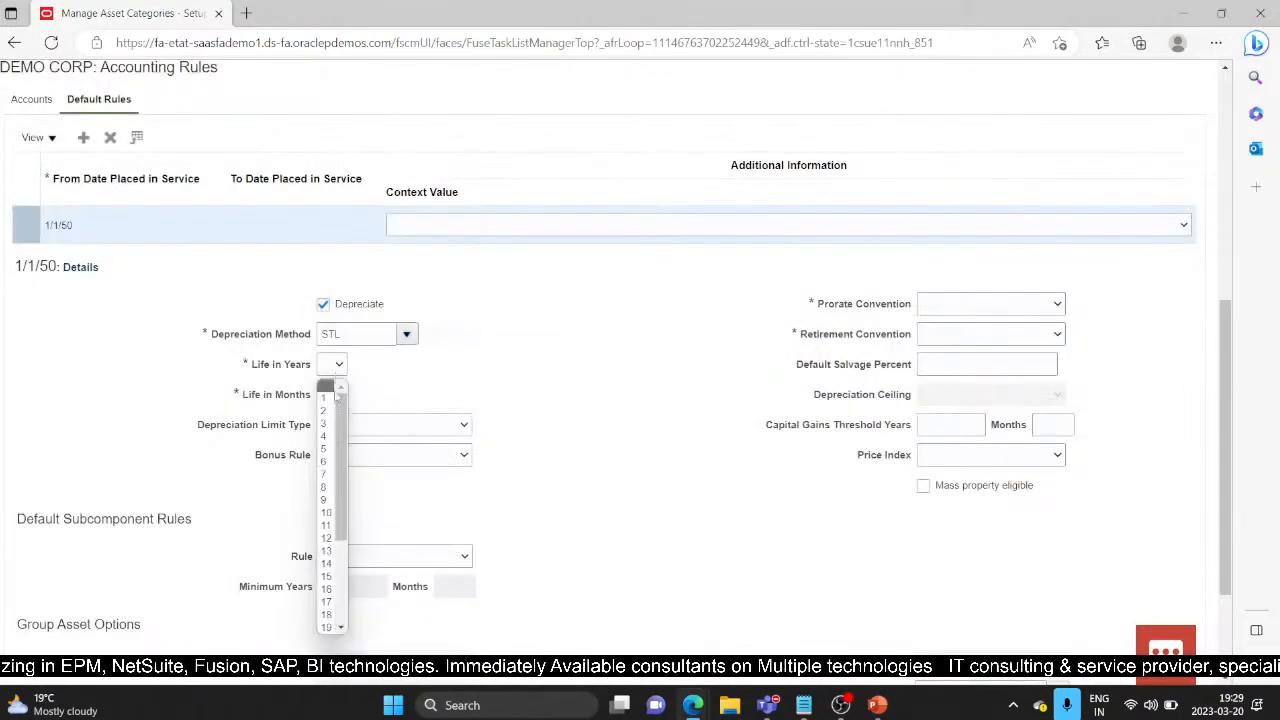
pyautogui.click(326, 455)
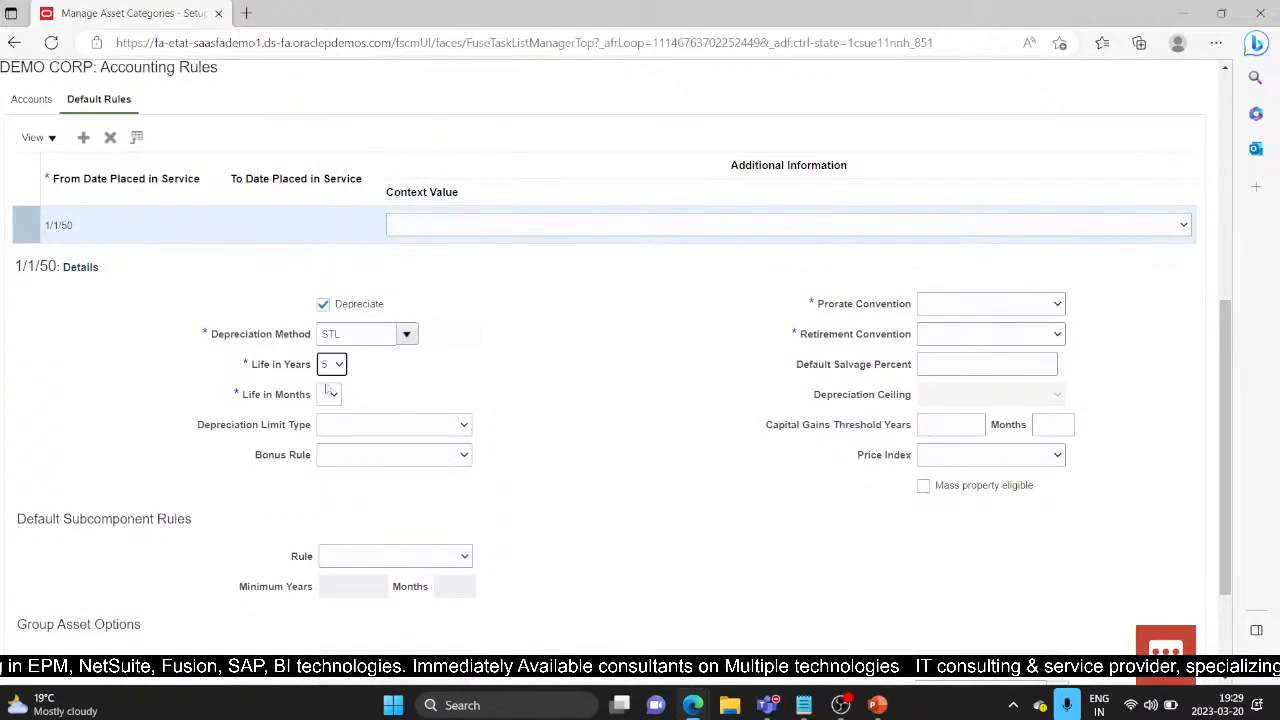
pyautogui.scroll(5, 363, 286)
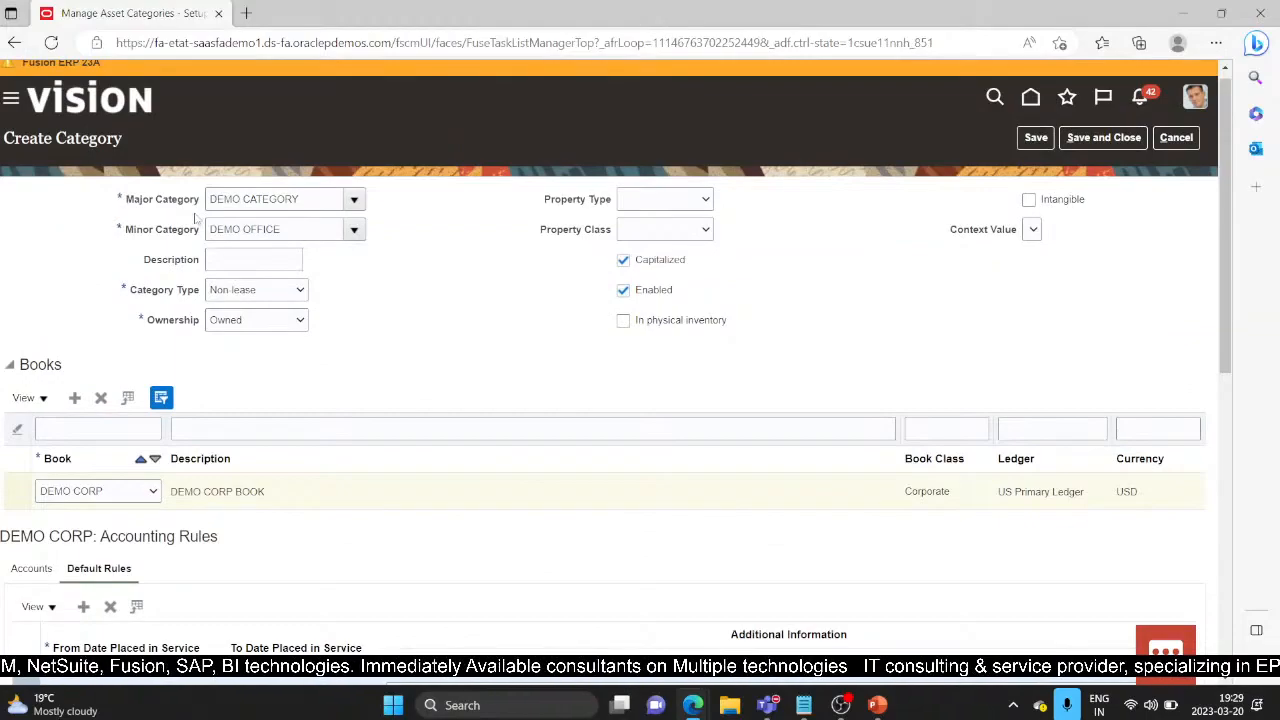
pyautogui.scroll(-5, 393, 327)
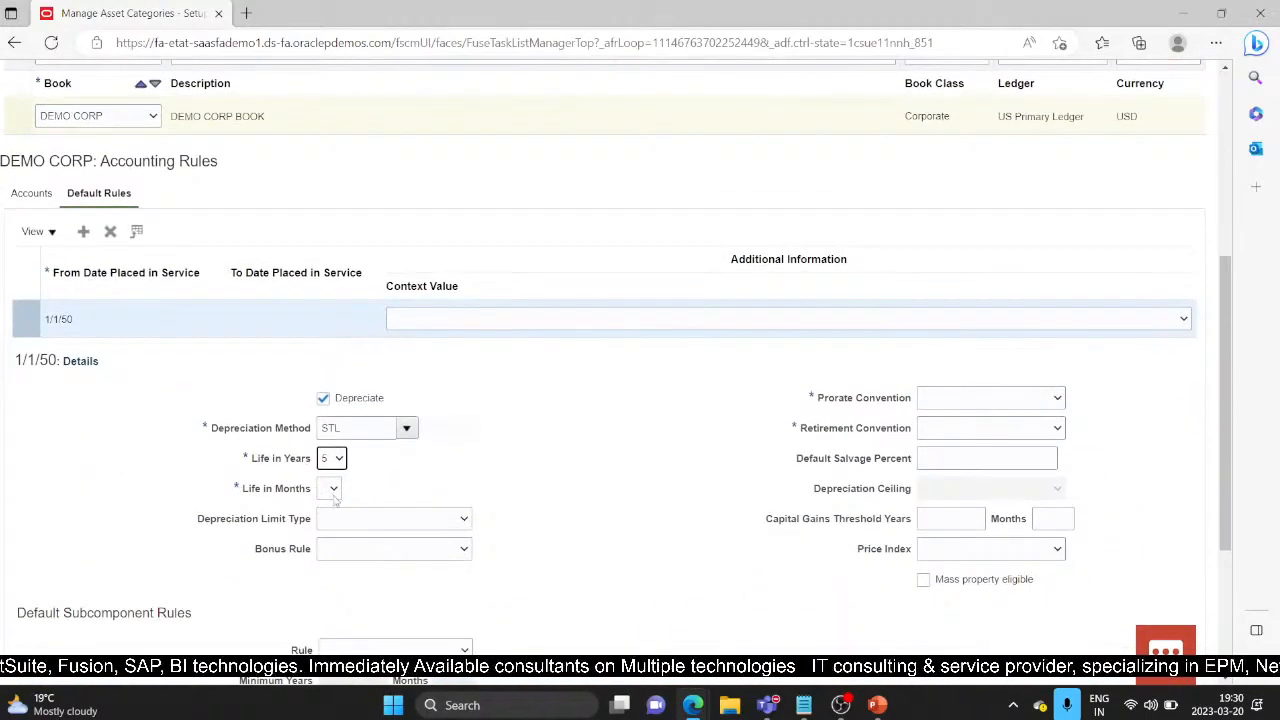
pyautogui.click(333, 488)
pyautogui.click(330, 514)
pyautogui.scroll(-5, 606, 531)
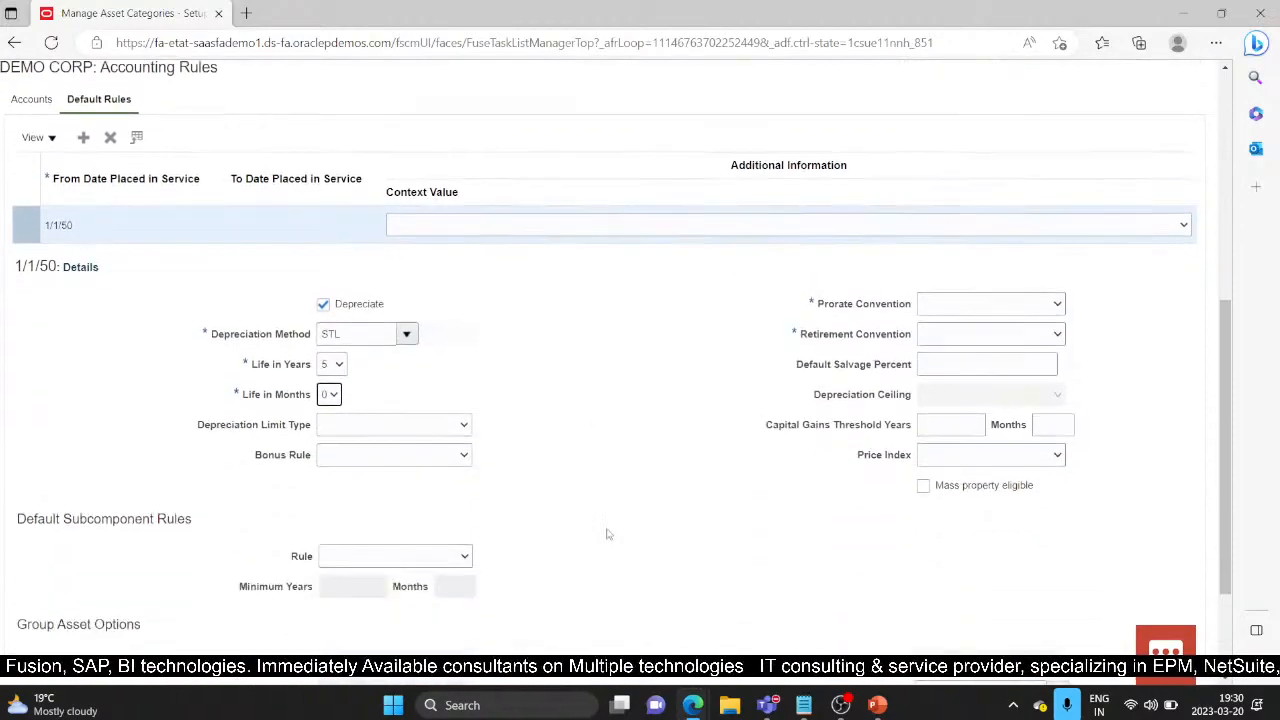
pyautogui.scroll(4, 717, 355)
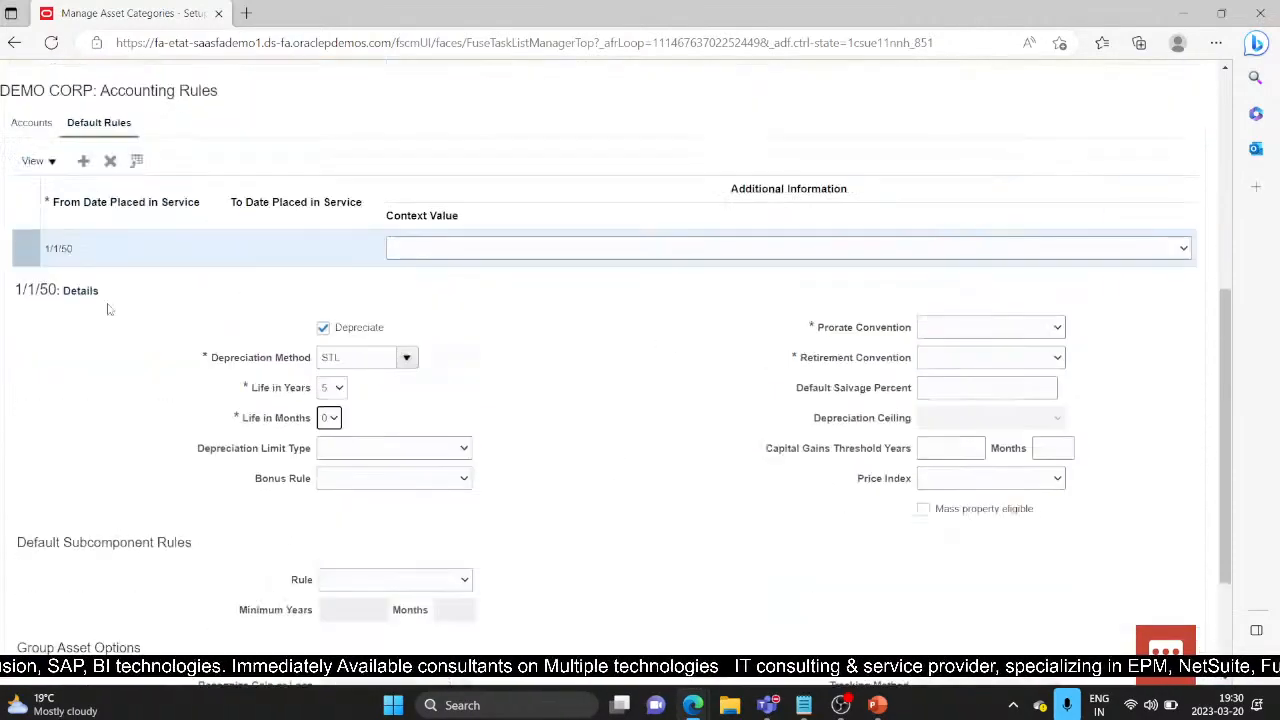
# Step: Set both Prorate Convention and Retirement Convention to CAL MONTH
pyautogui.click(1057, 335)
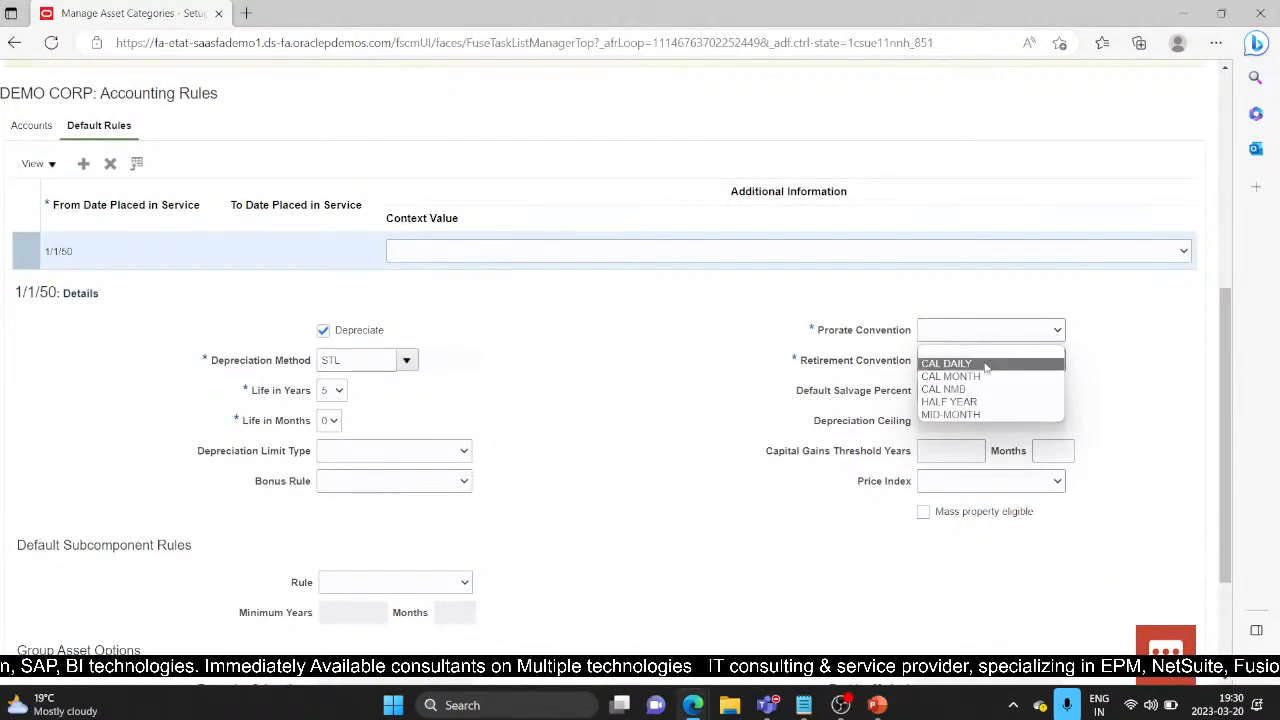
pyautogui.click(686, 346)
pyautogui.scroll(5, 686, 346)
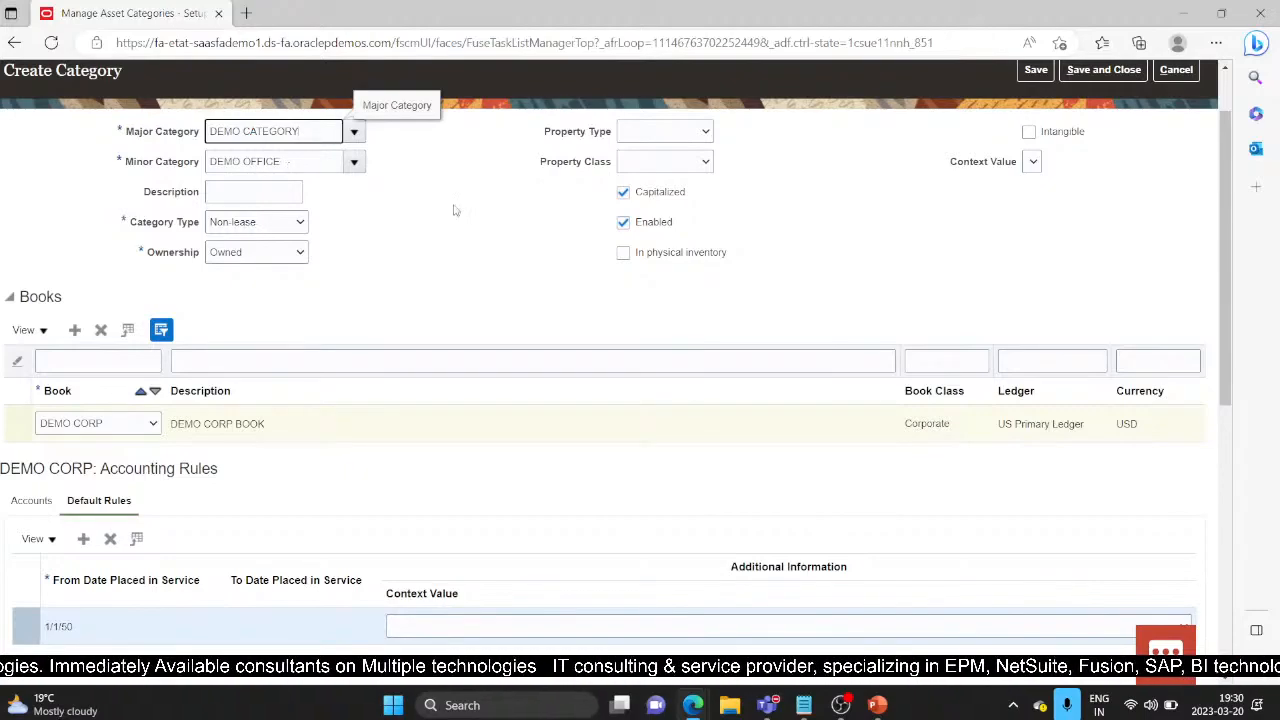
pyautogui.scroll(-5, 588, 338)
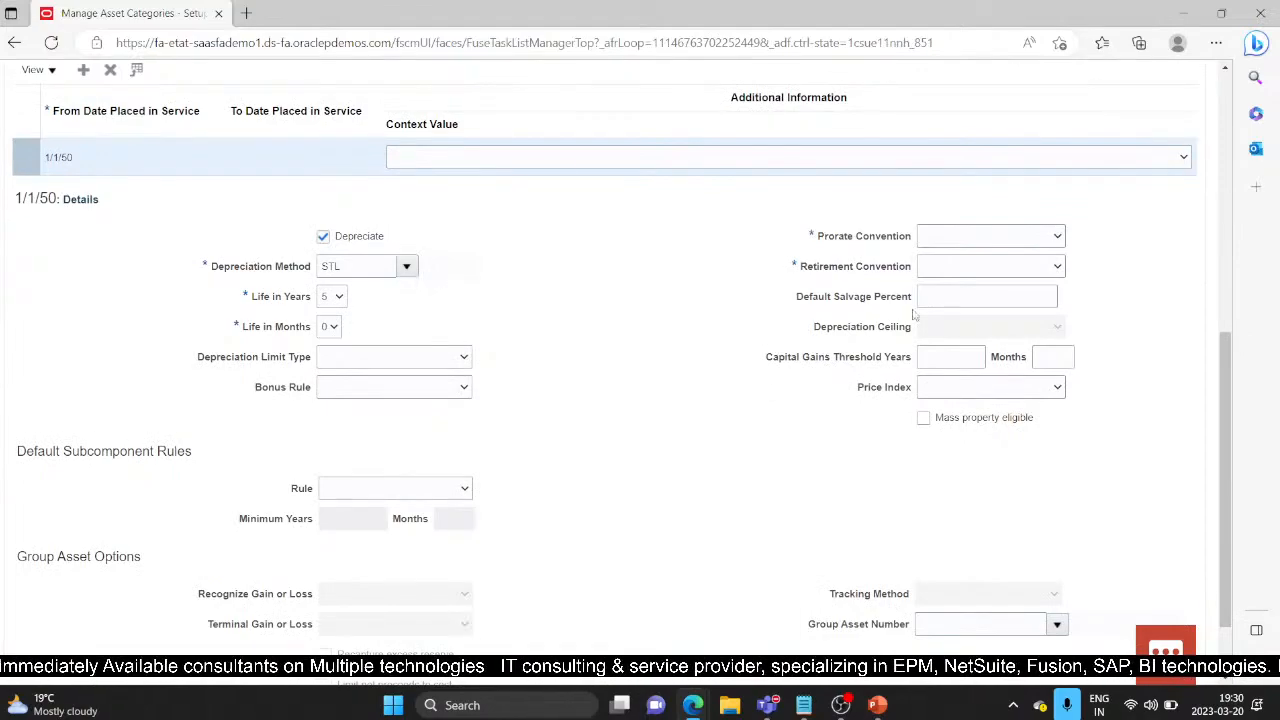
pyautogui.click(1064, 237)
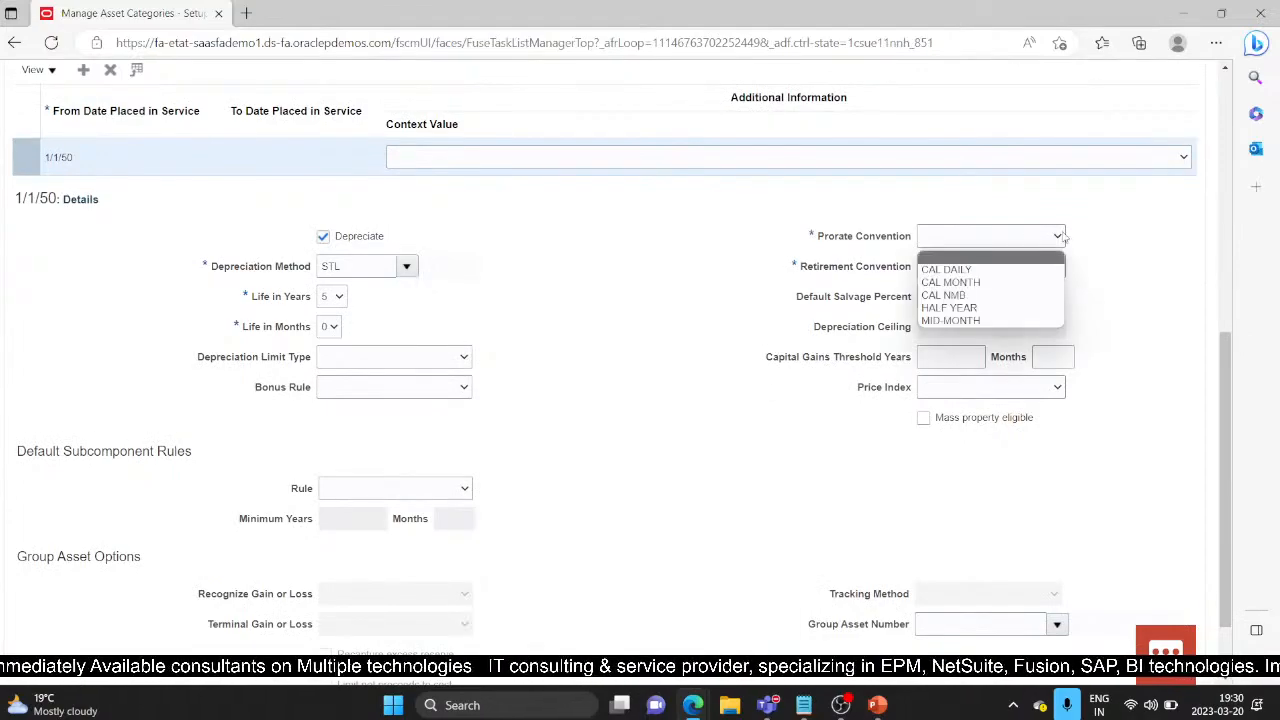
pyautogui.click(979, 284)
pyautogui.click(1045, 267)
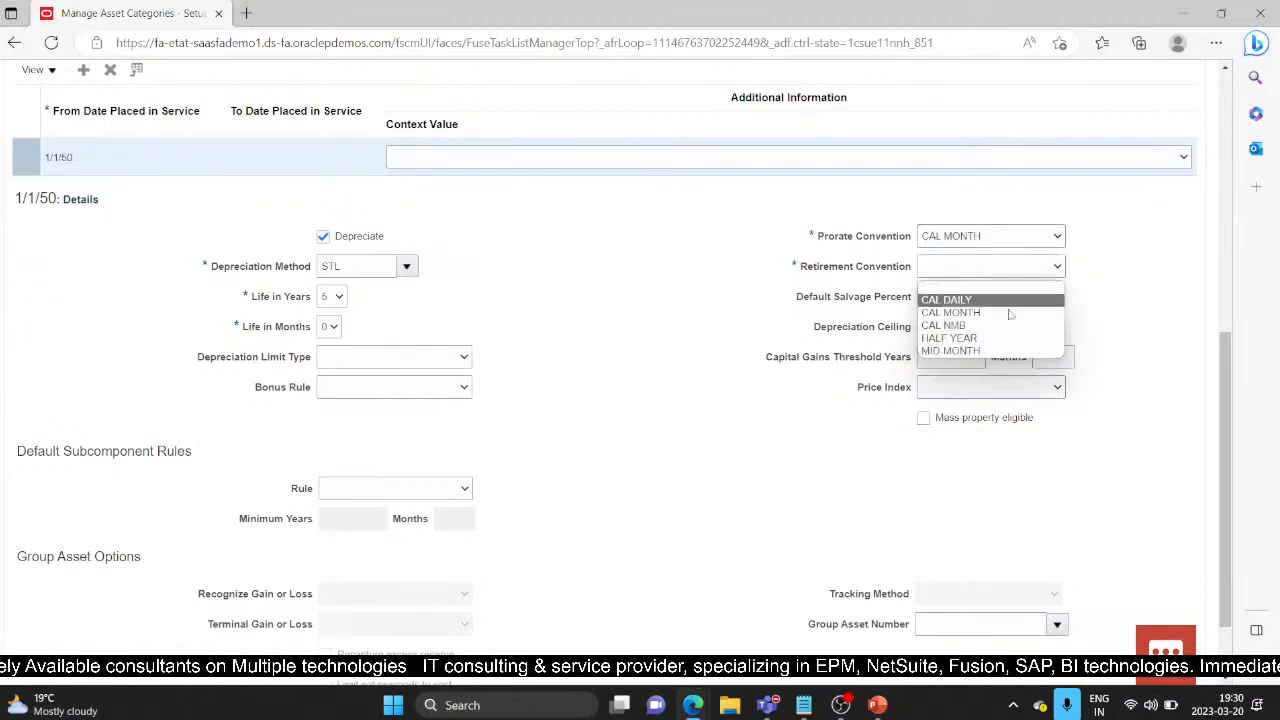
pyautogui.click(990, 315)
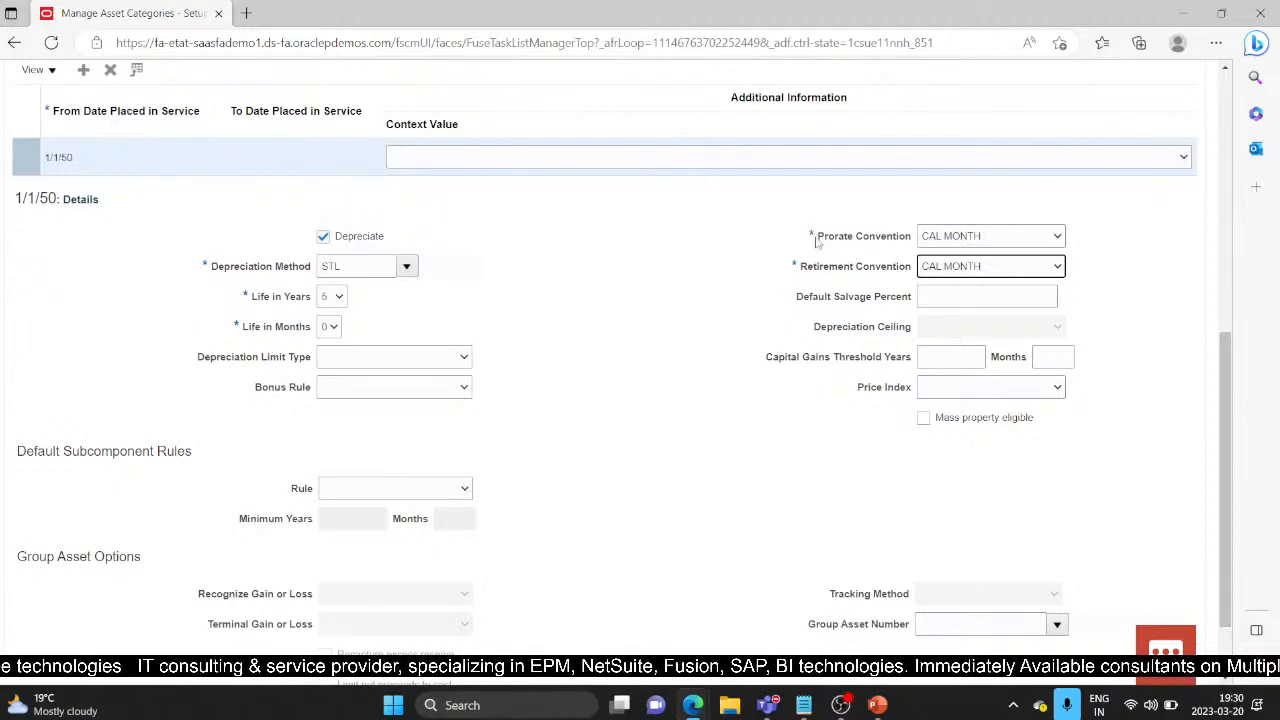
pyautogui.moveTo(815, 240); pyautogui.dragTo(914, 240)
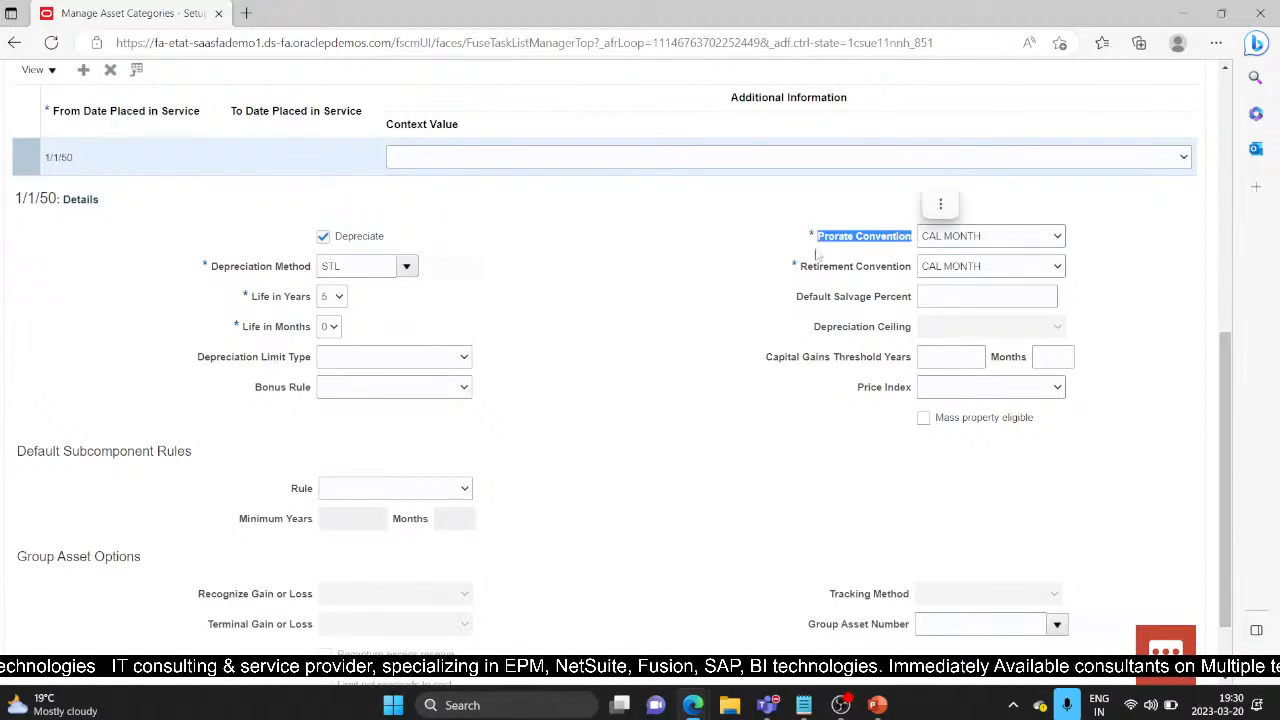
pyautogui.moveTo(823, 266); pyautogui.dragTo(834, 266)
pyautogui.click(869, 272)
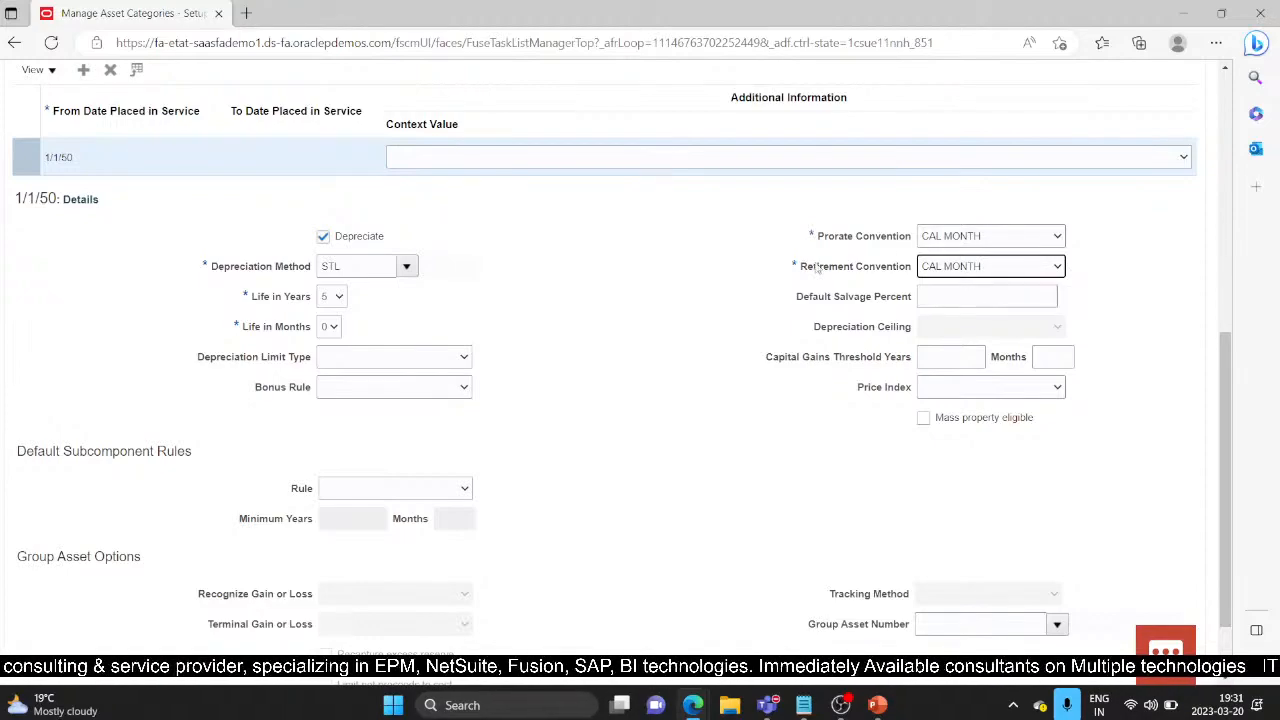
# Step: Save and close the new DEMO CATEGORY / DEMO OFFICE asset category
pyautogui.scroll(-1, 541, 468)
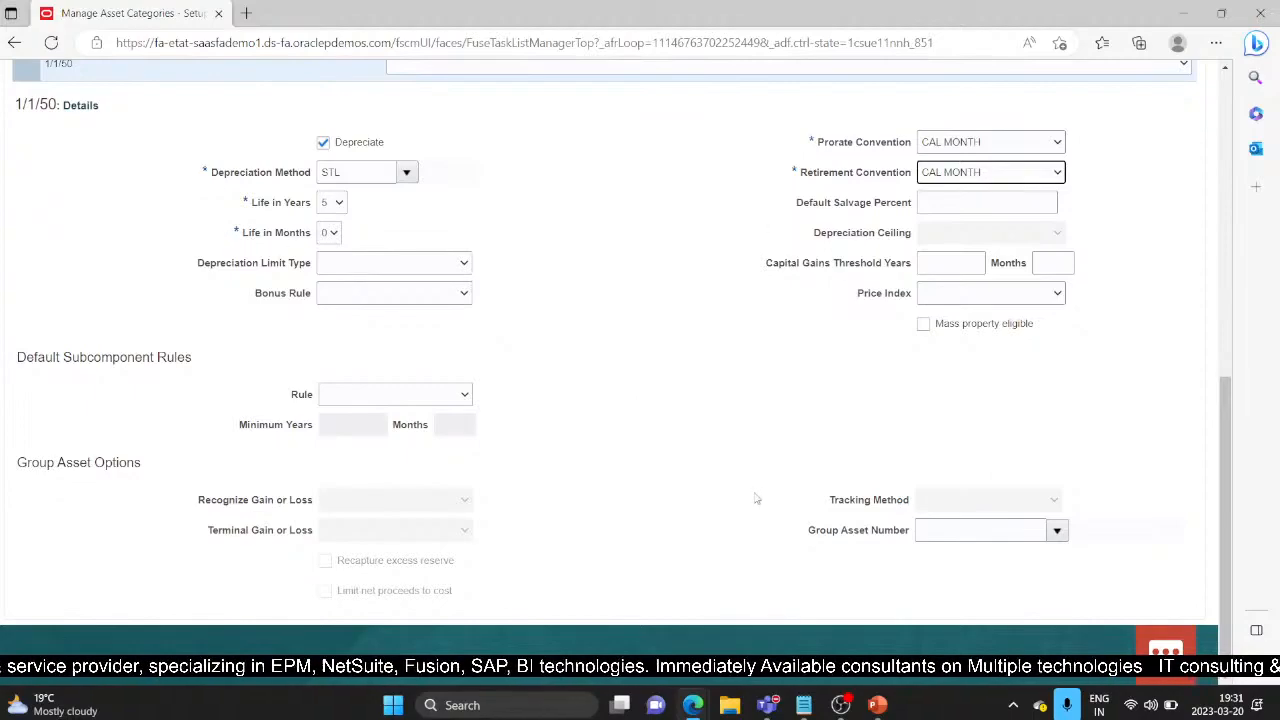
pyautogui.scroll(10, 757, 498)
pyautogui.click(1108, 152)
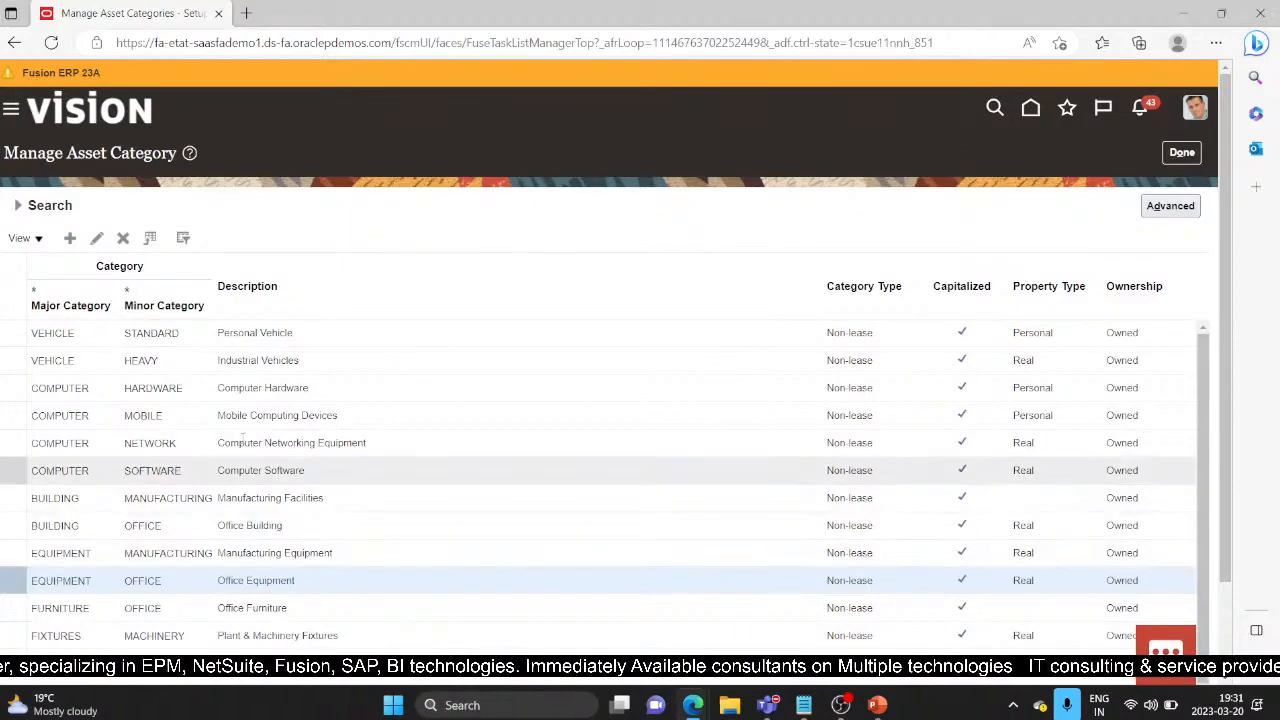
# Step: Filter the Manage Asset Category search to the DEMO CORP book and run it
pyautogui.moveTo(1227, 436); pyautogui.dragTo(1247, 530)
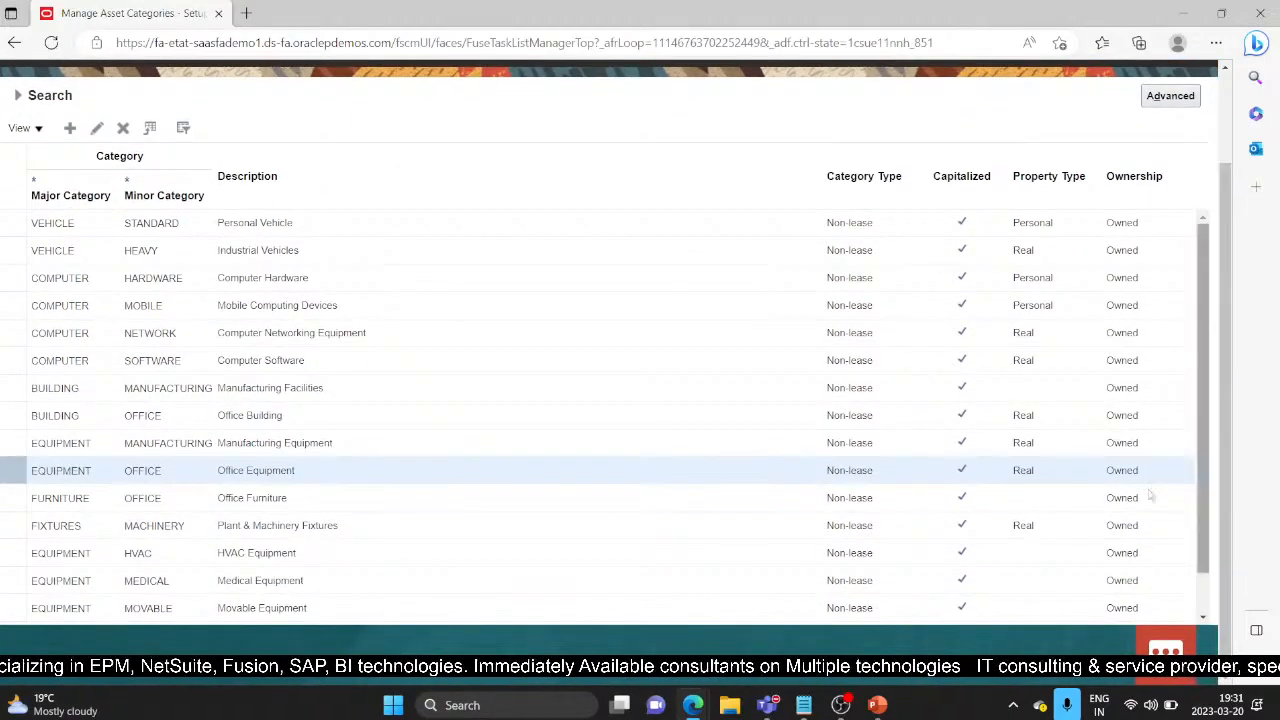
pyautogui.moveTo(1203, 493); pyautogui.dragTo(1214, 567)
pyautogui.moveTo(1203, 463); pyautogui.dragTo(1221, 392)
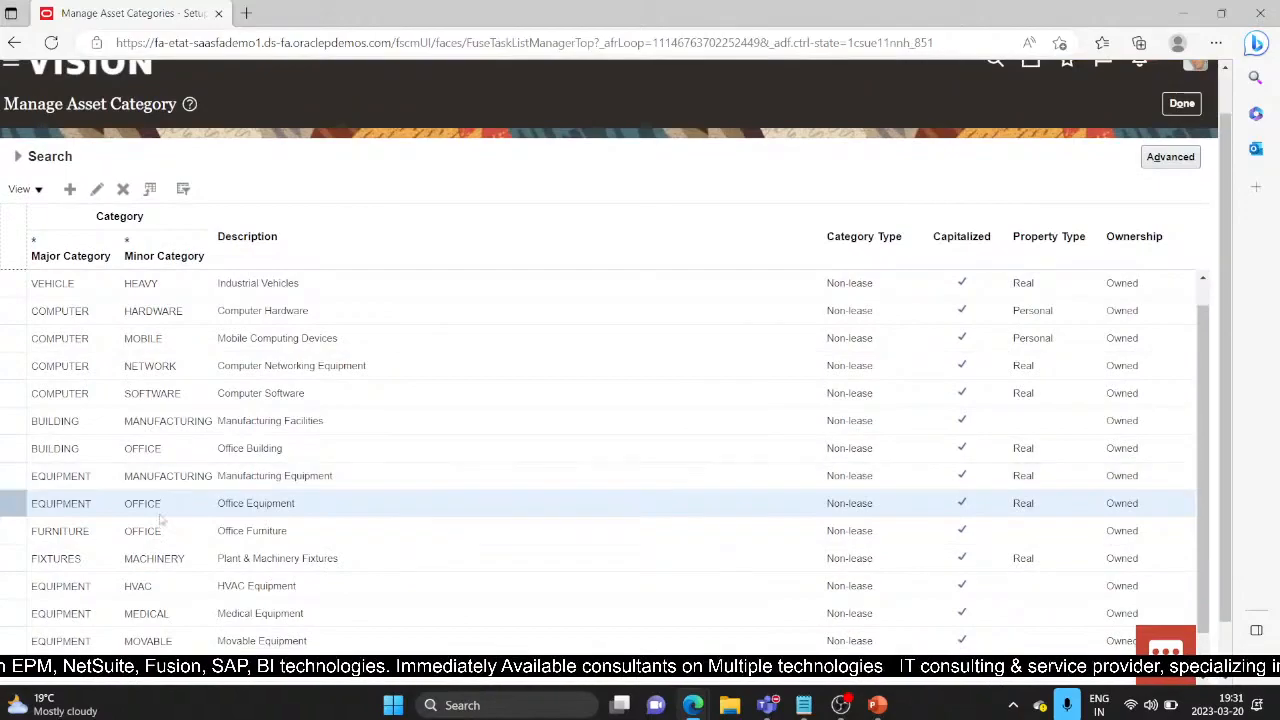
pyautogui.scroll(1, 55, 228)
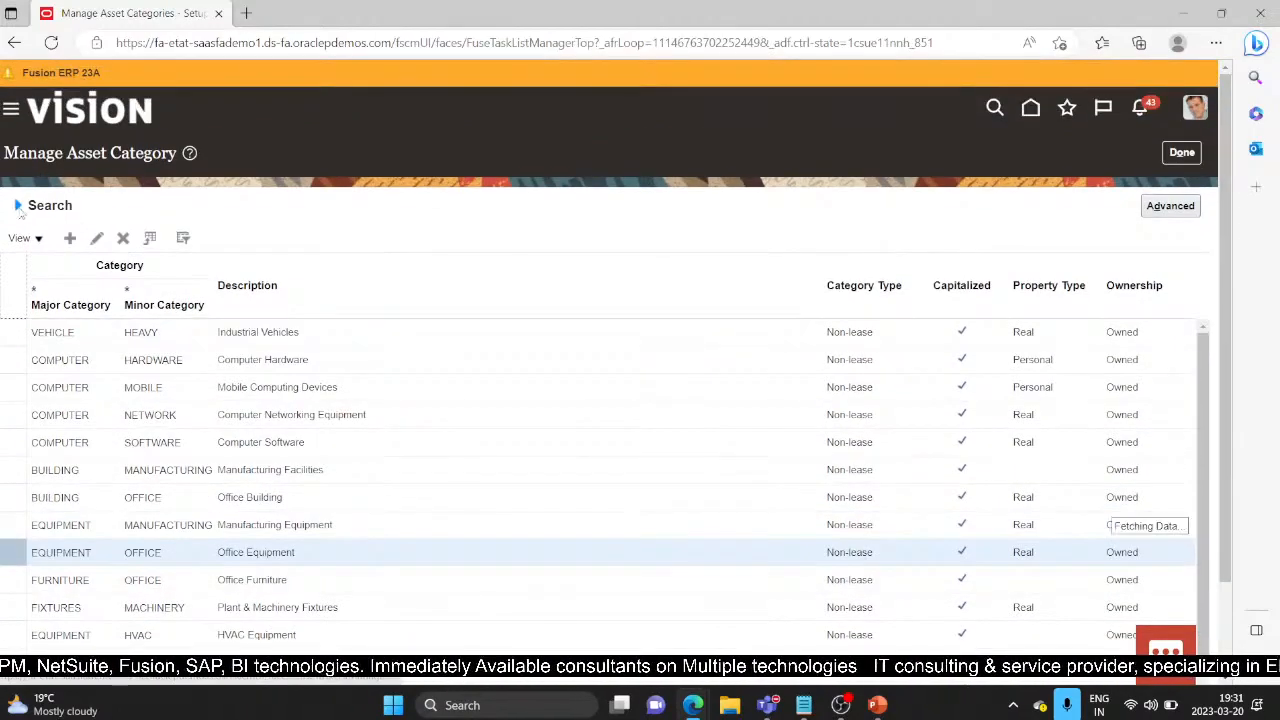
pyautogui.click(17, 205)
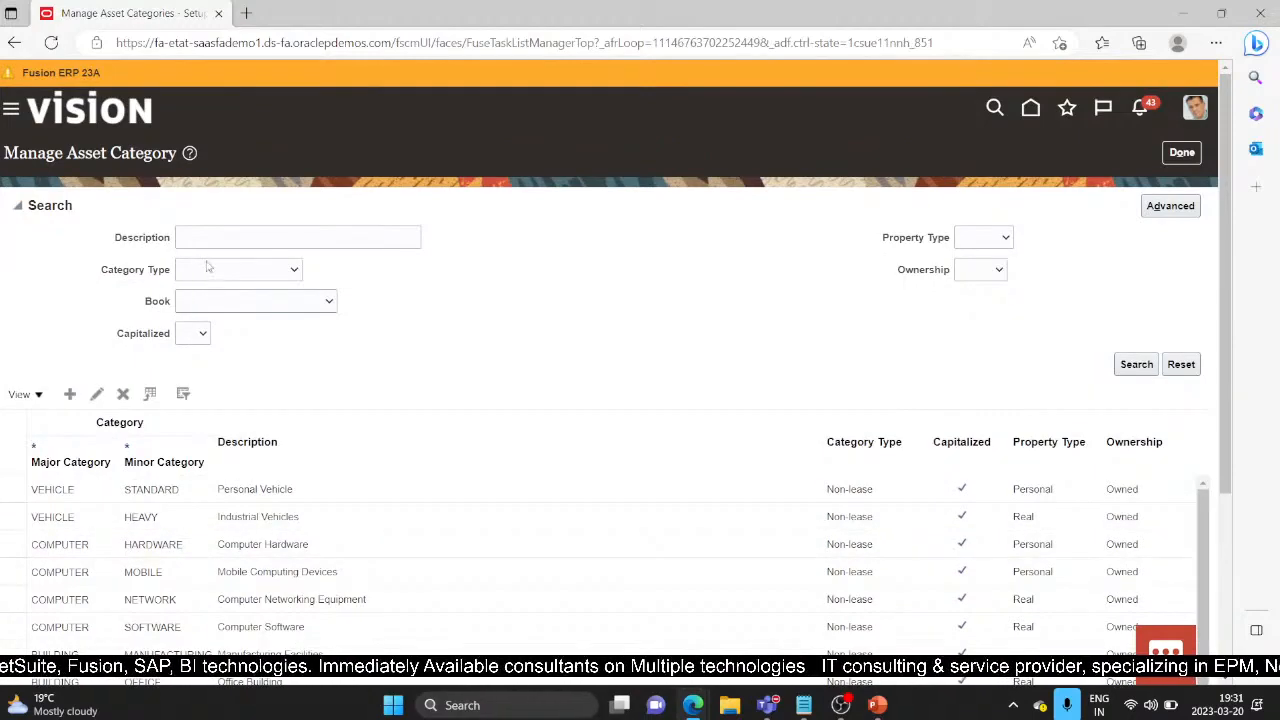
pyautogui.click(217, 244)
pyautogui.click(104, 305)
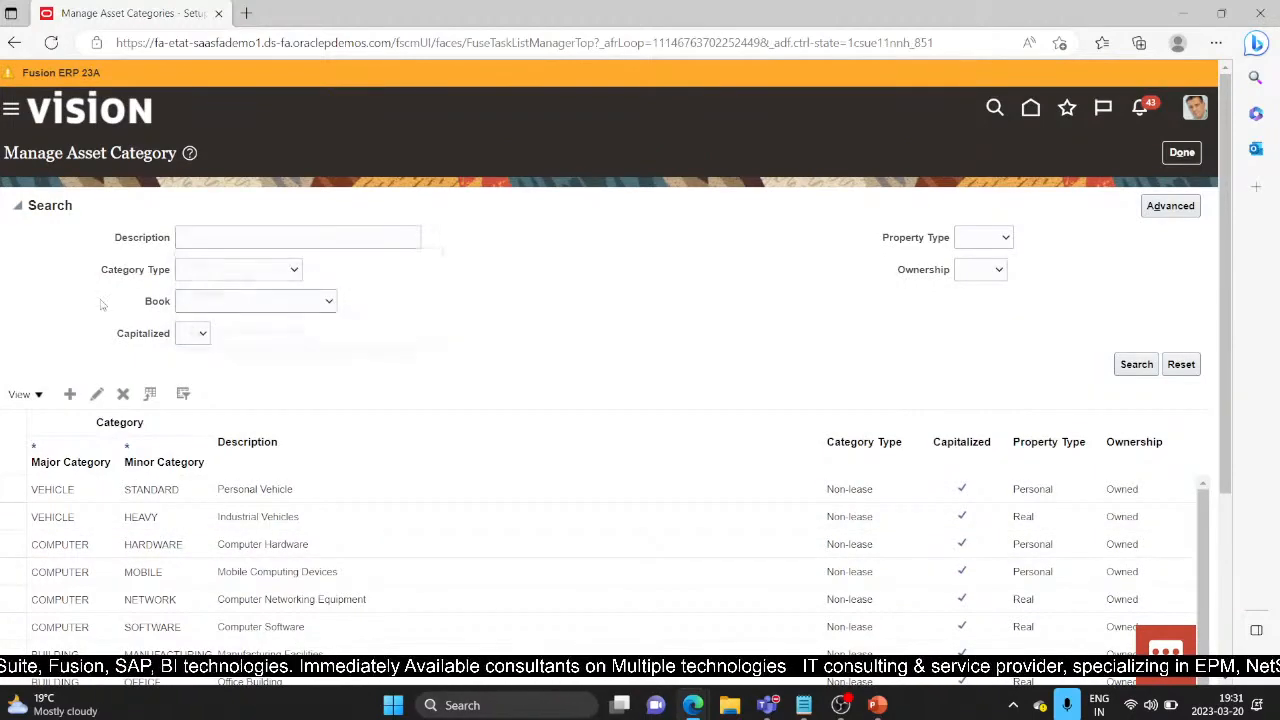
pyautogui.click(329, 309)
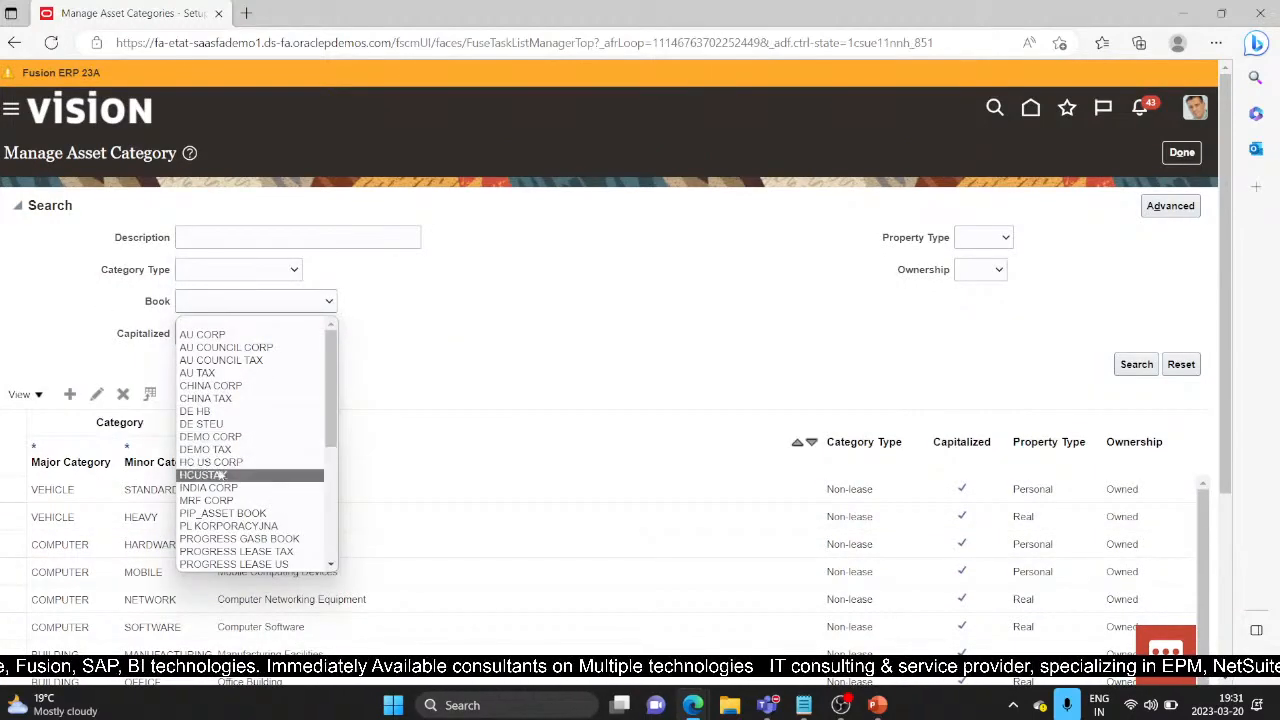
pyautogui.scroll(-1, 215, 460)
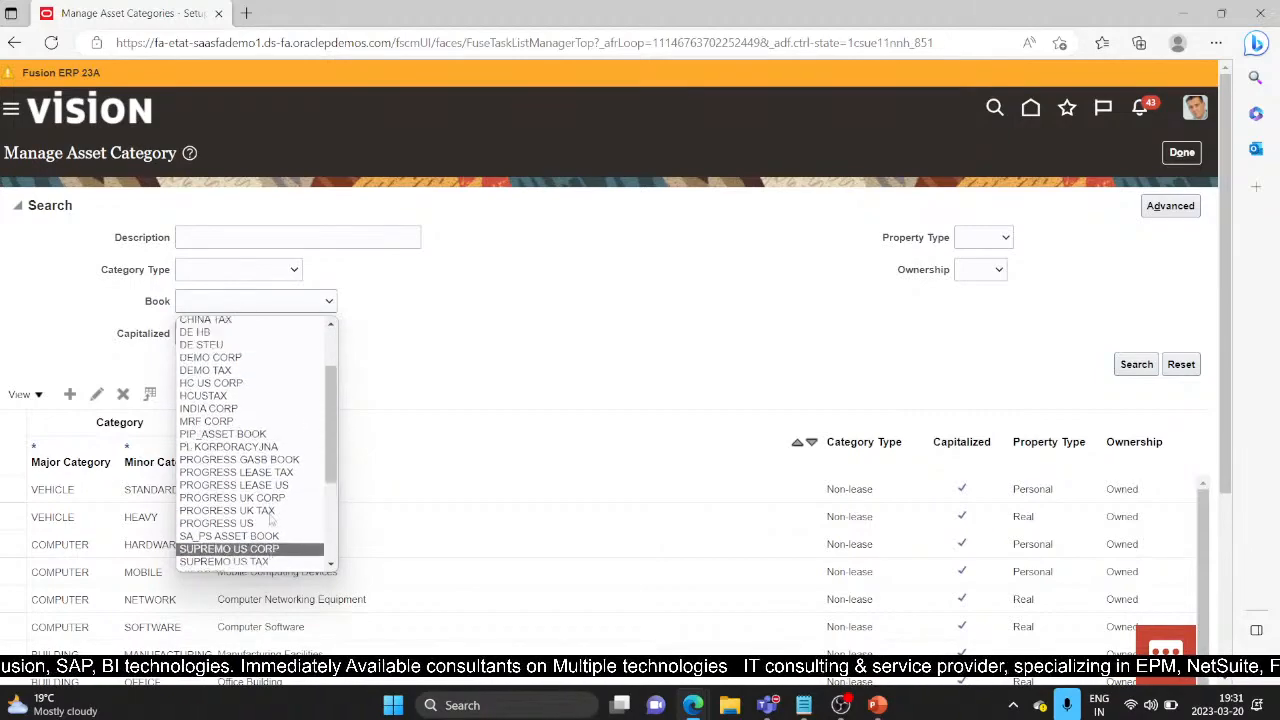
pyautogui.click(213, 400)
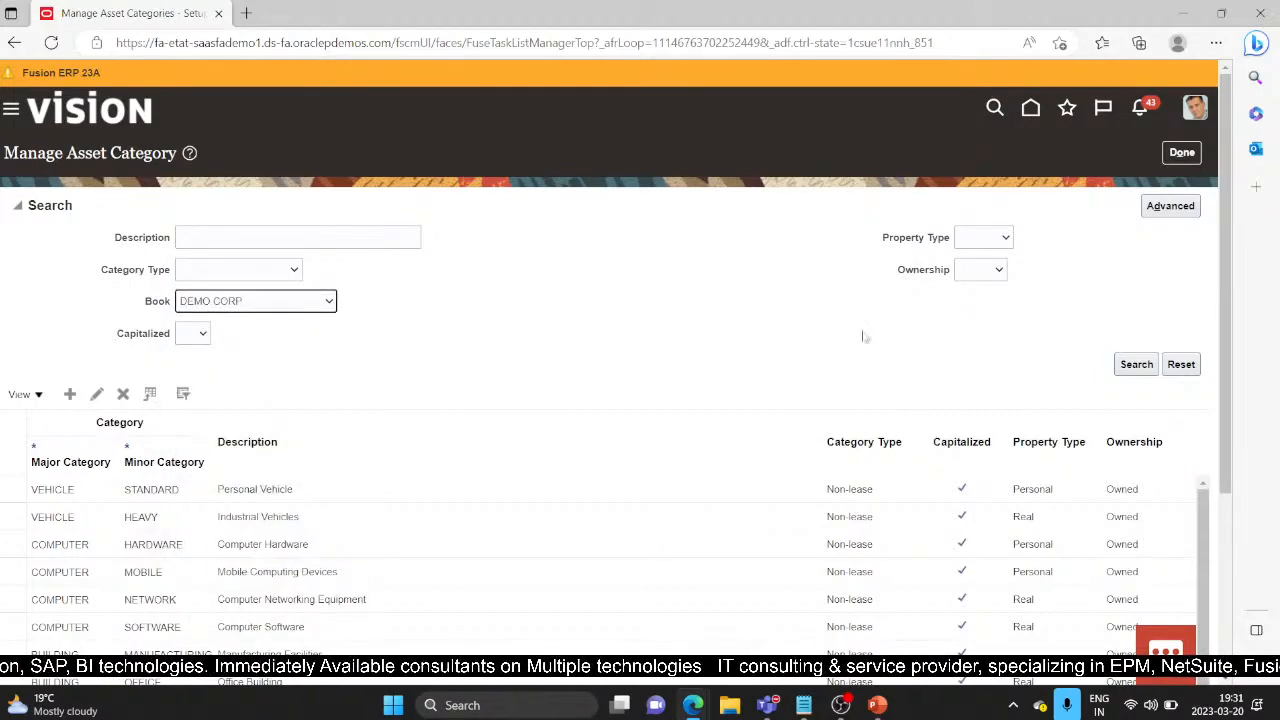
pyautogui.click(1136, 364)
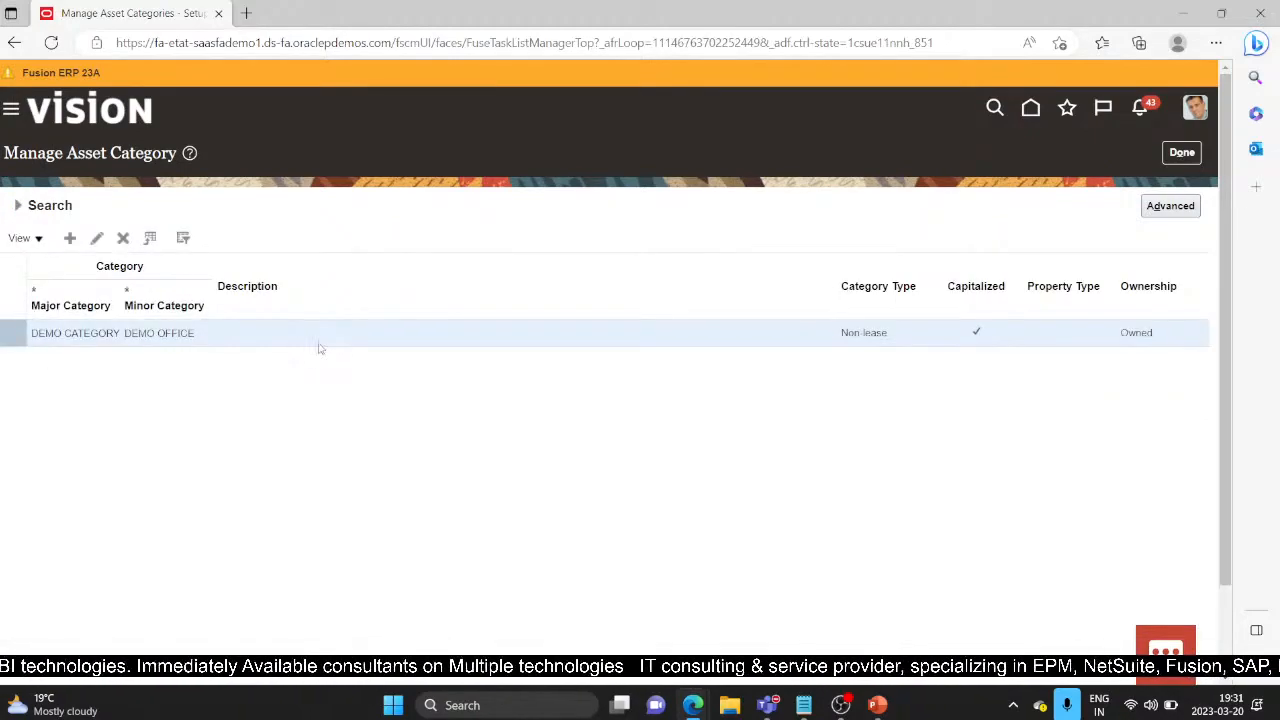
# Step: Edit DEMO CATEGORY-DEMO OFFICE and add a DEMO TAX book row, showing its accounts
pyautogui.click(97, 238)
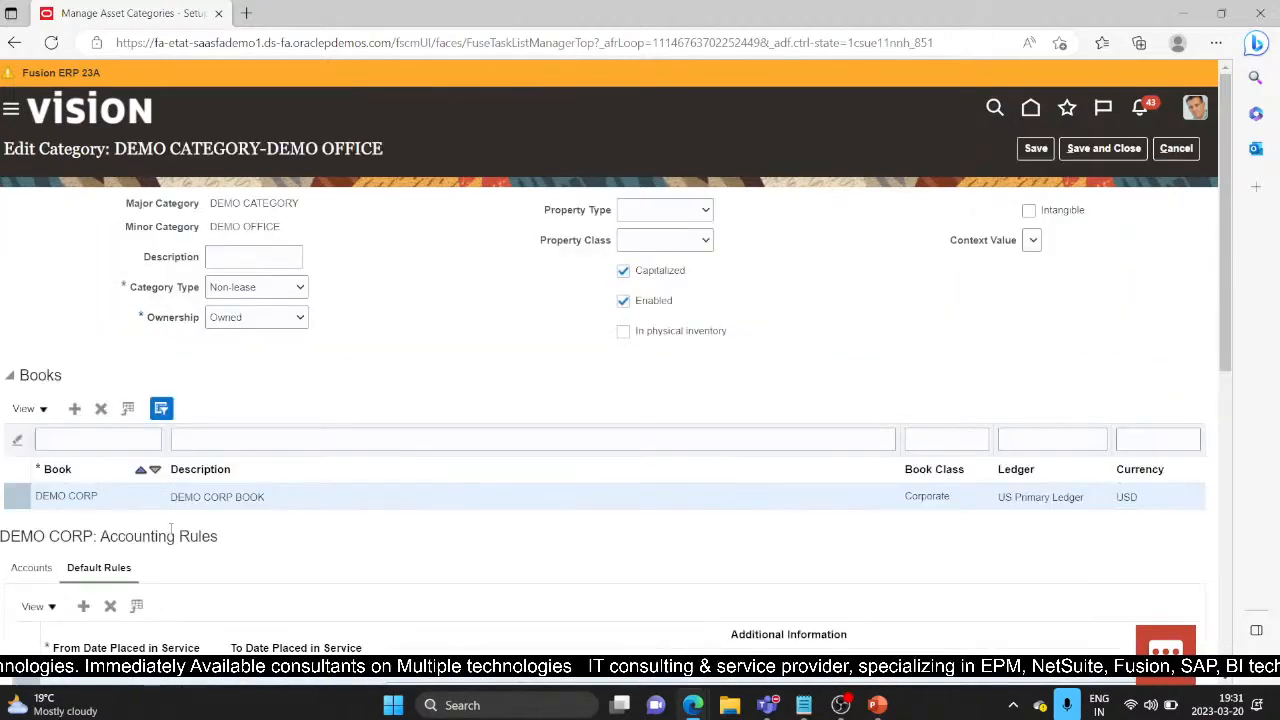
pyautogui.click(75, 408)
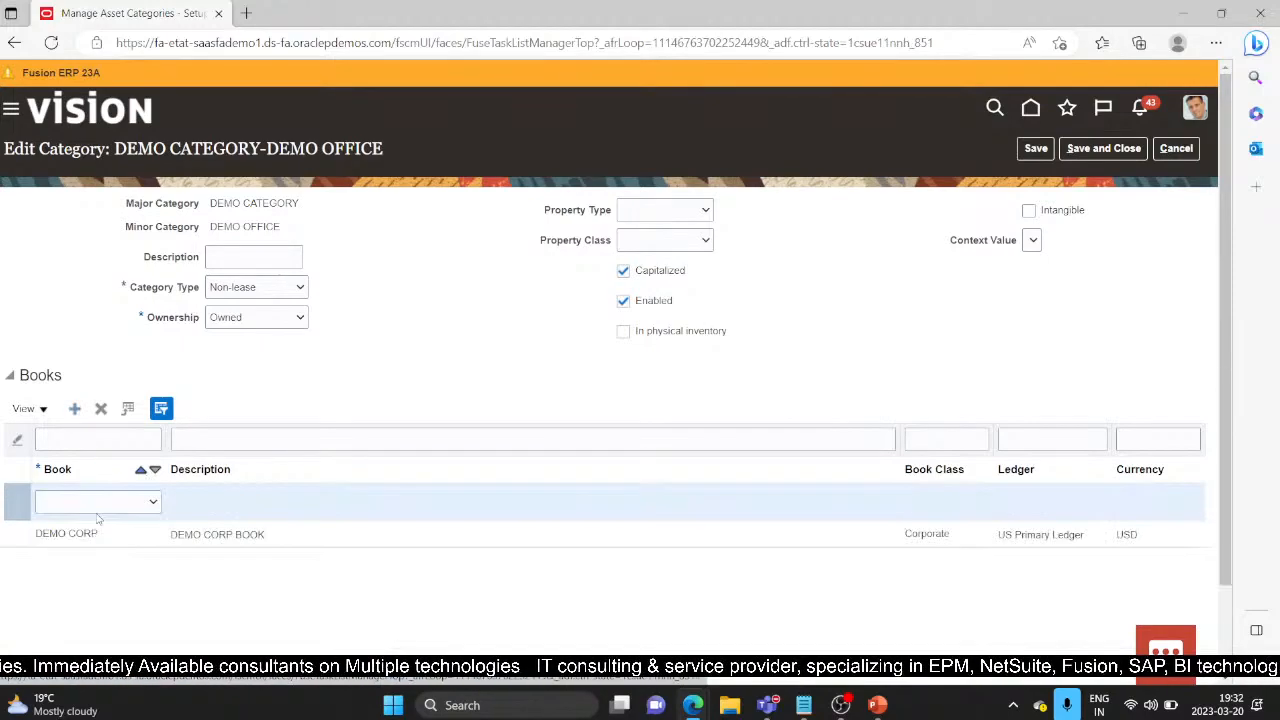
pyautogui.click(153, 502)
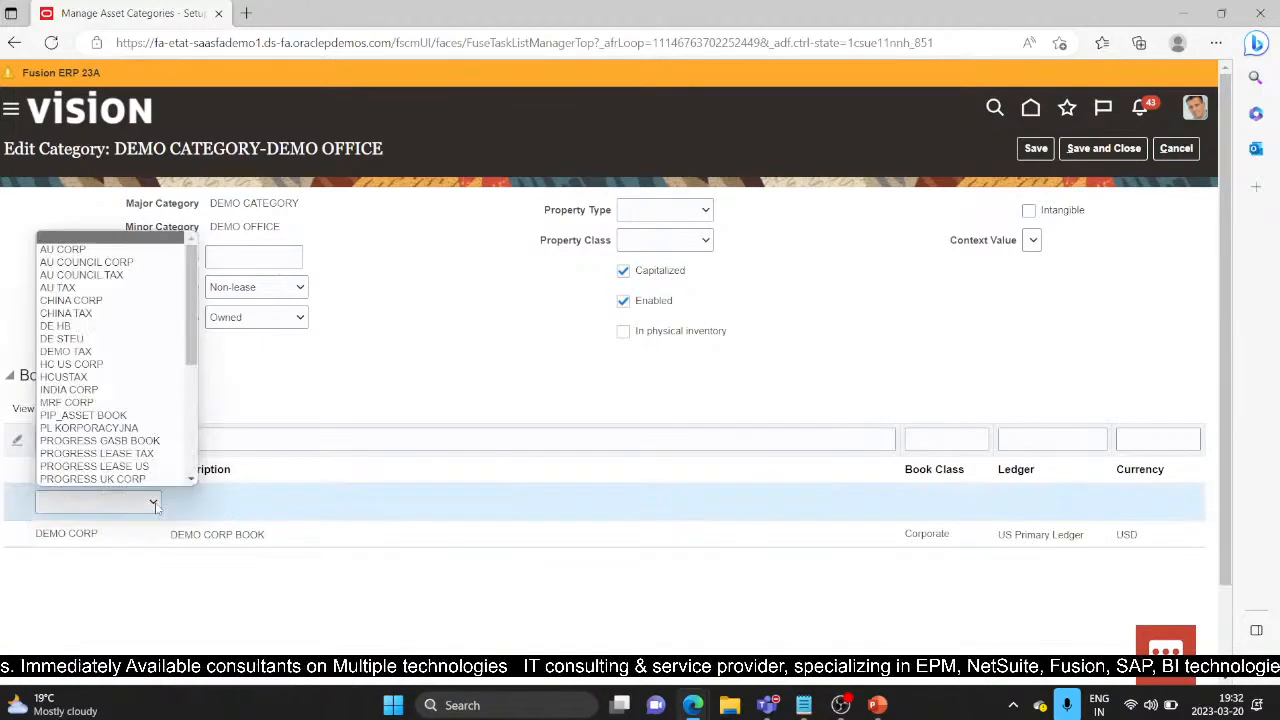
pyautogui.click(100, 352)
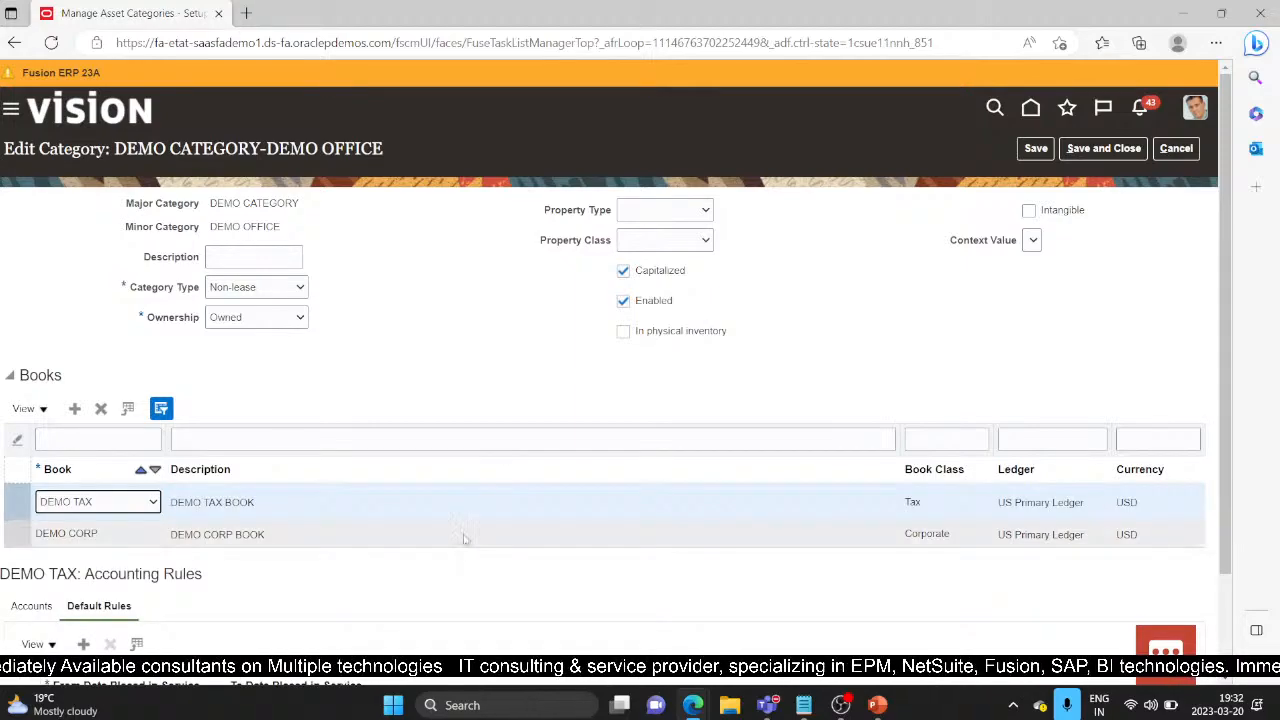
pyautogui.scroll(-2, 329, 351)
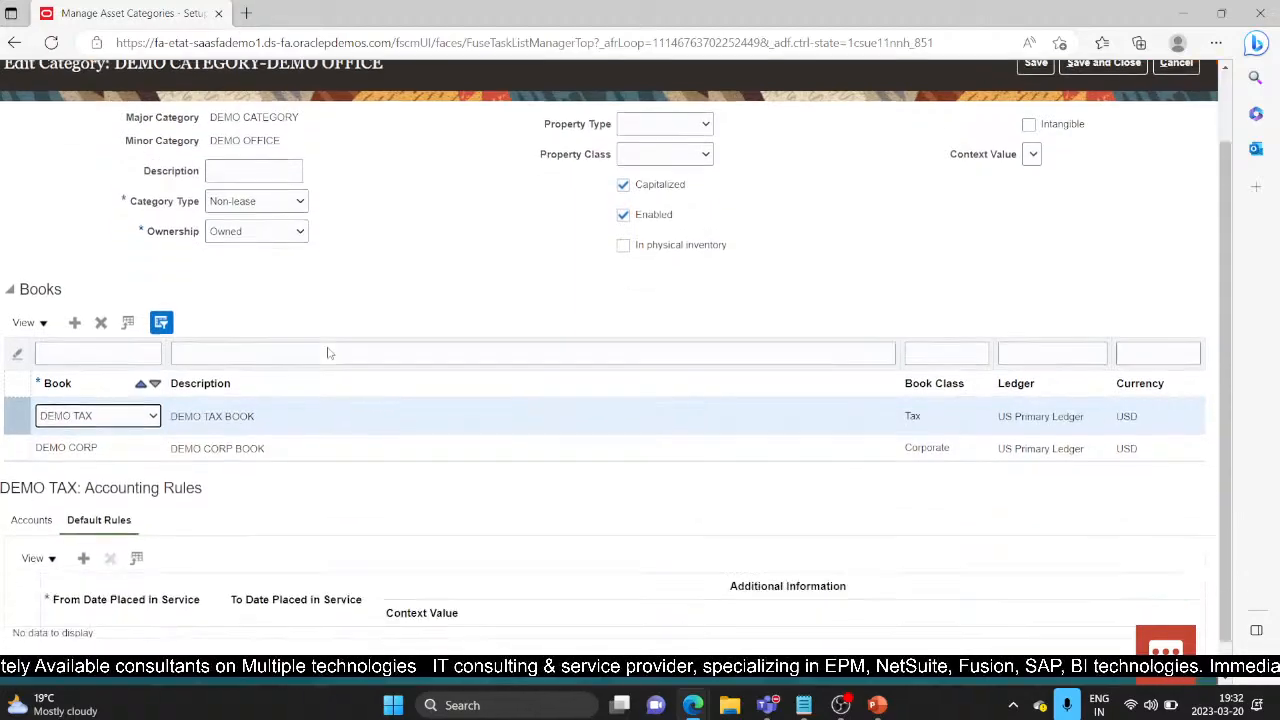
pyautogui.click(31, 512)
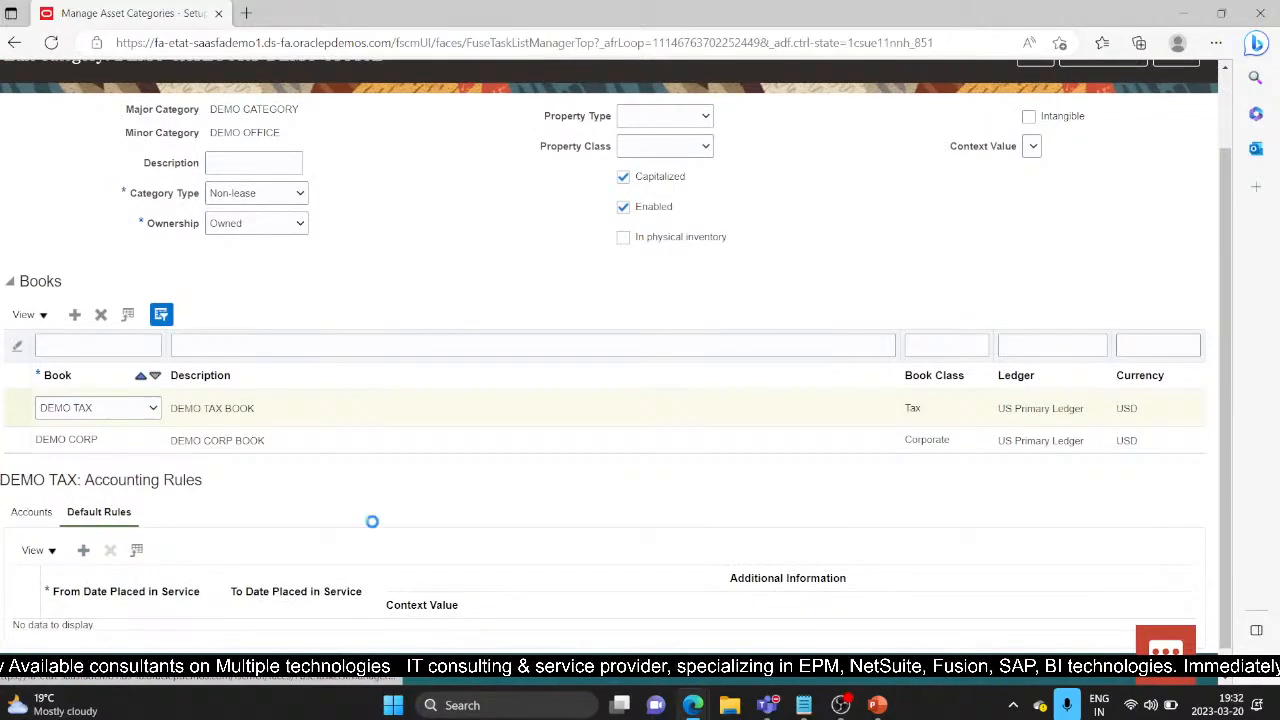
# Step: Set DEMO TAX's Asset Cost account to 68120 and Asset Clearing to 15910
pyautogui.scroll(-1, 420, 498)
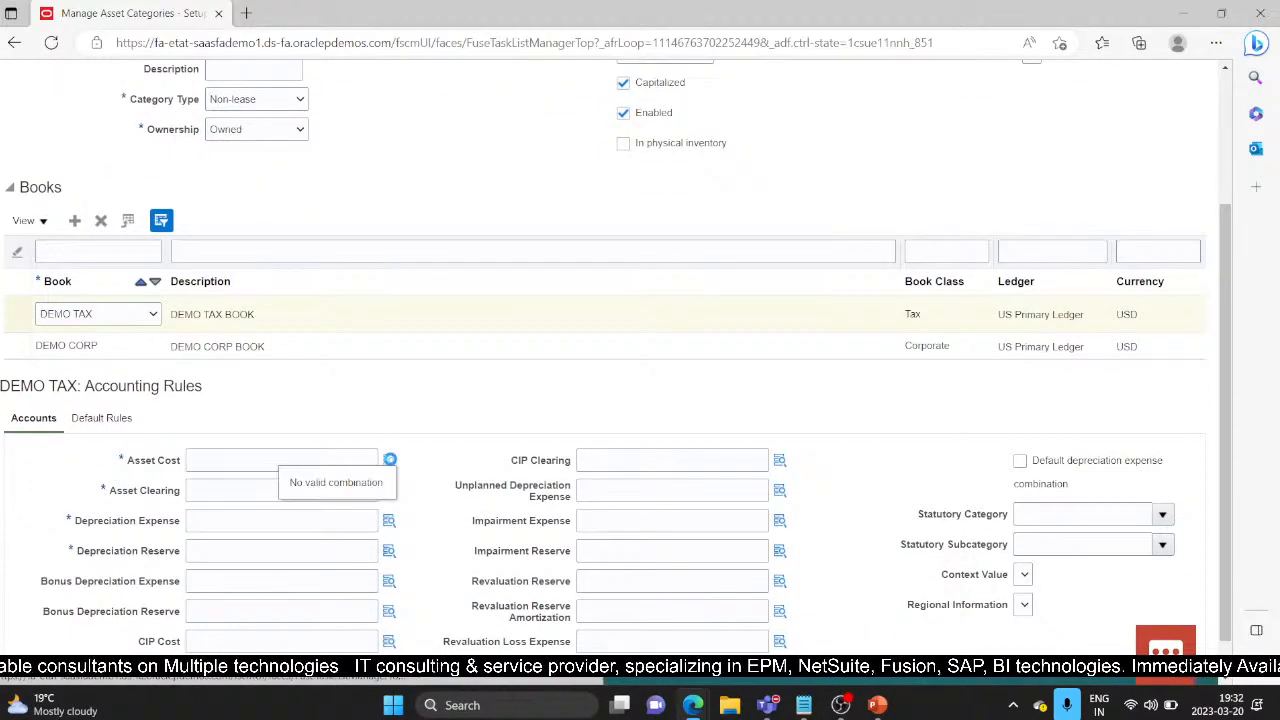
pyautogui.click(389, 459)
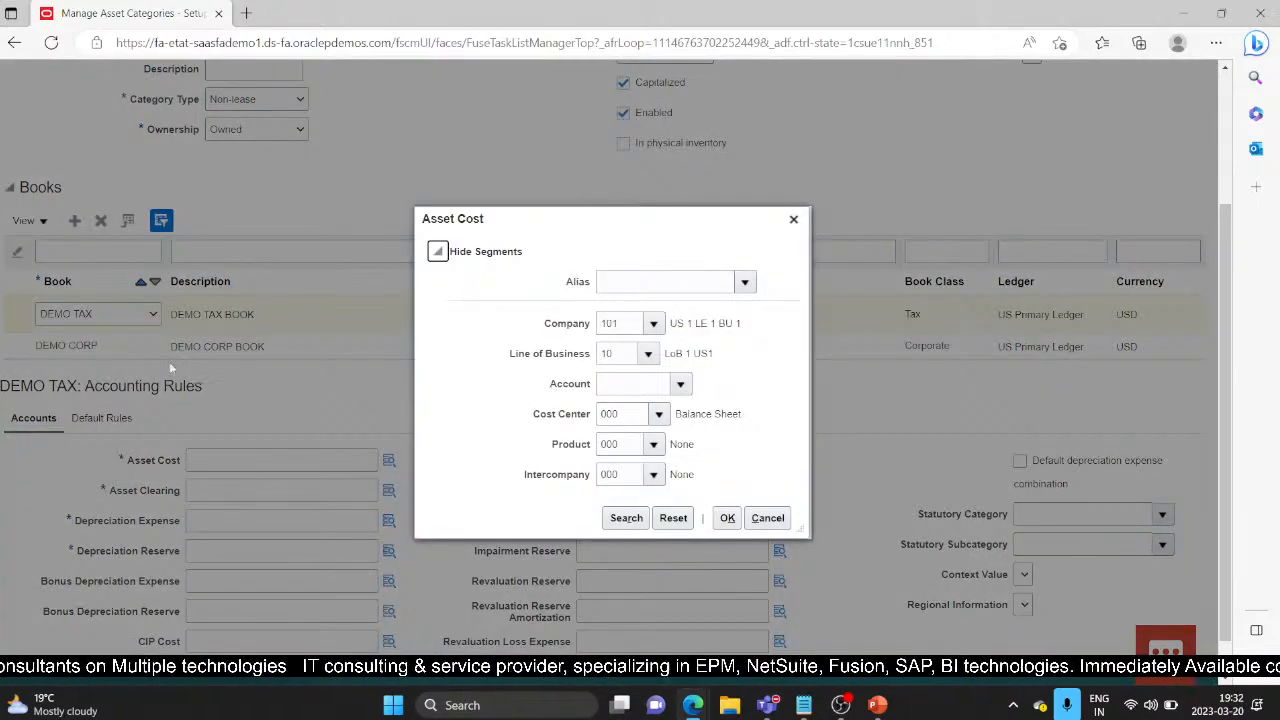
pyautogui.click(682, 385)
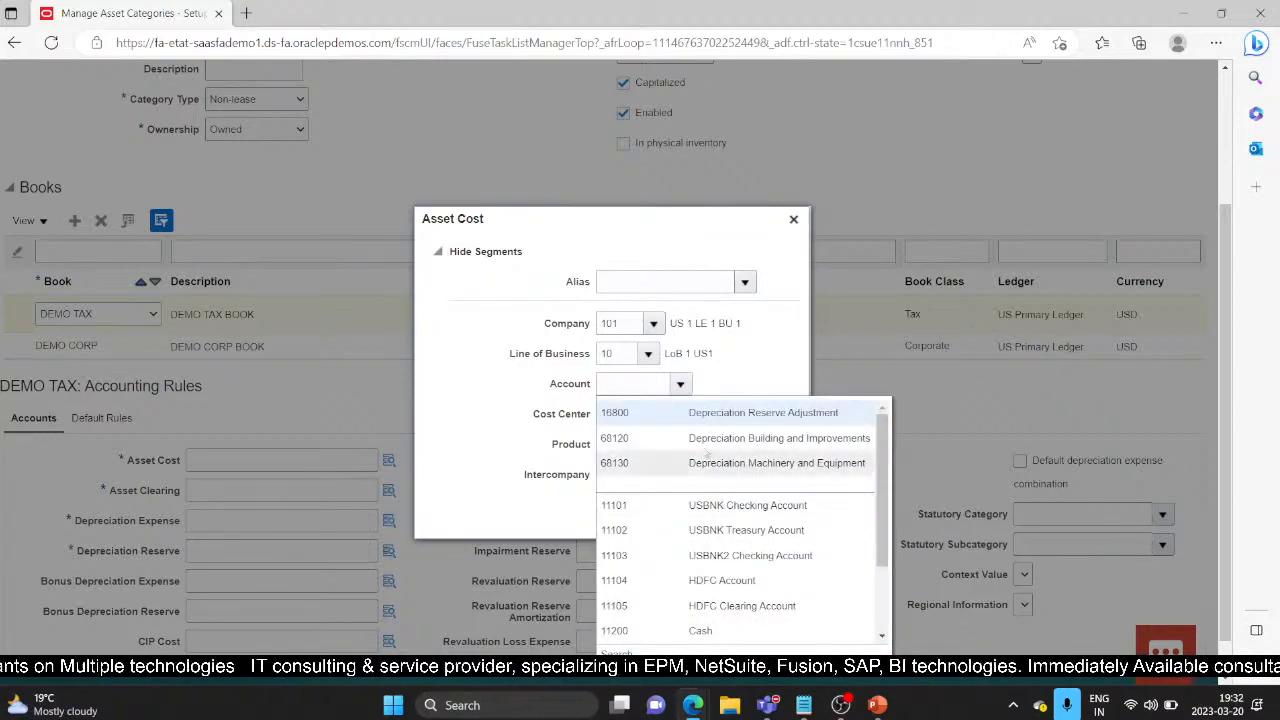
pyautogui.click(681, 440)
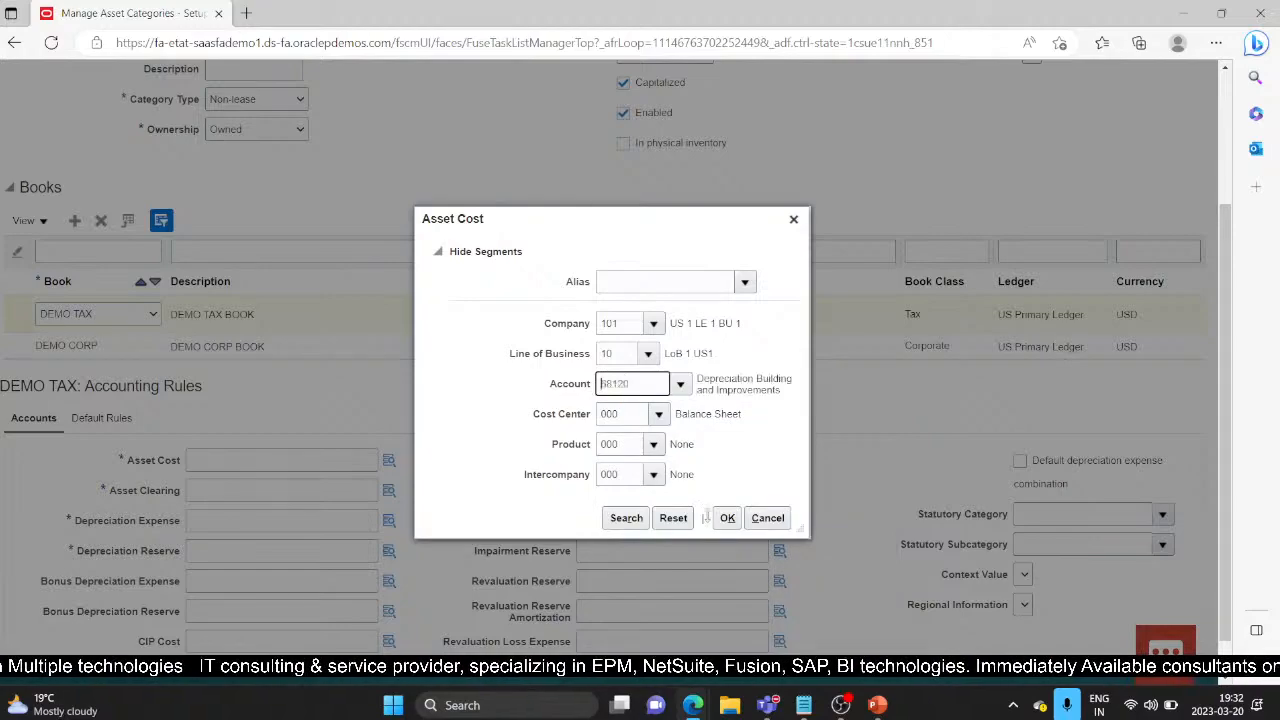
pyautogui.click(730, 517)
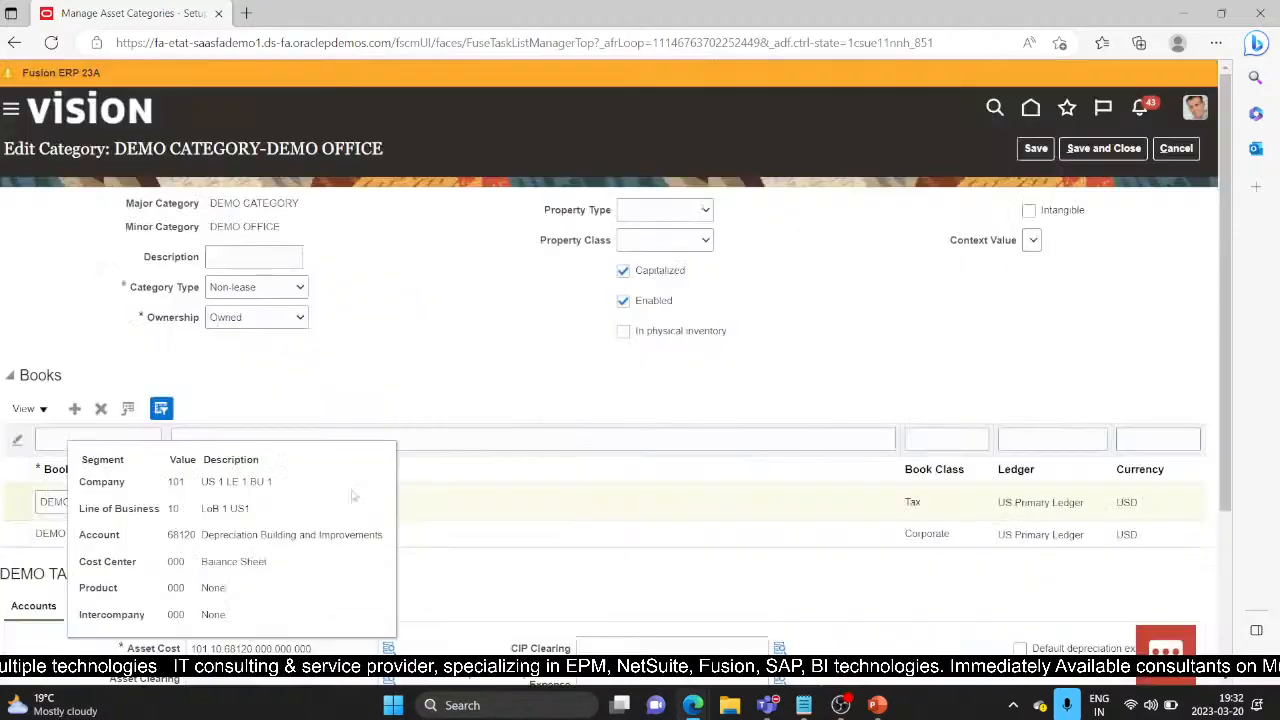
pyautogui.scroll(-3, 450, 519)
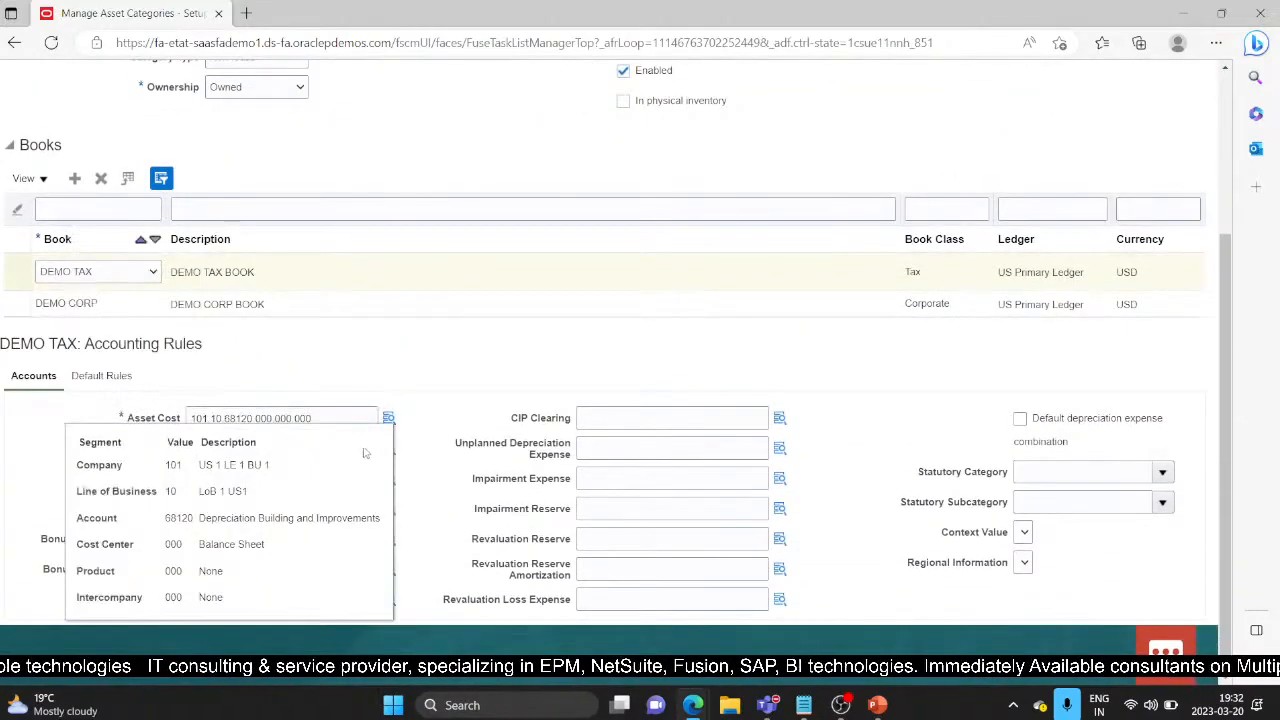
pyautogui.click(388, 448)
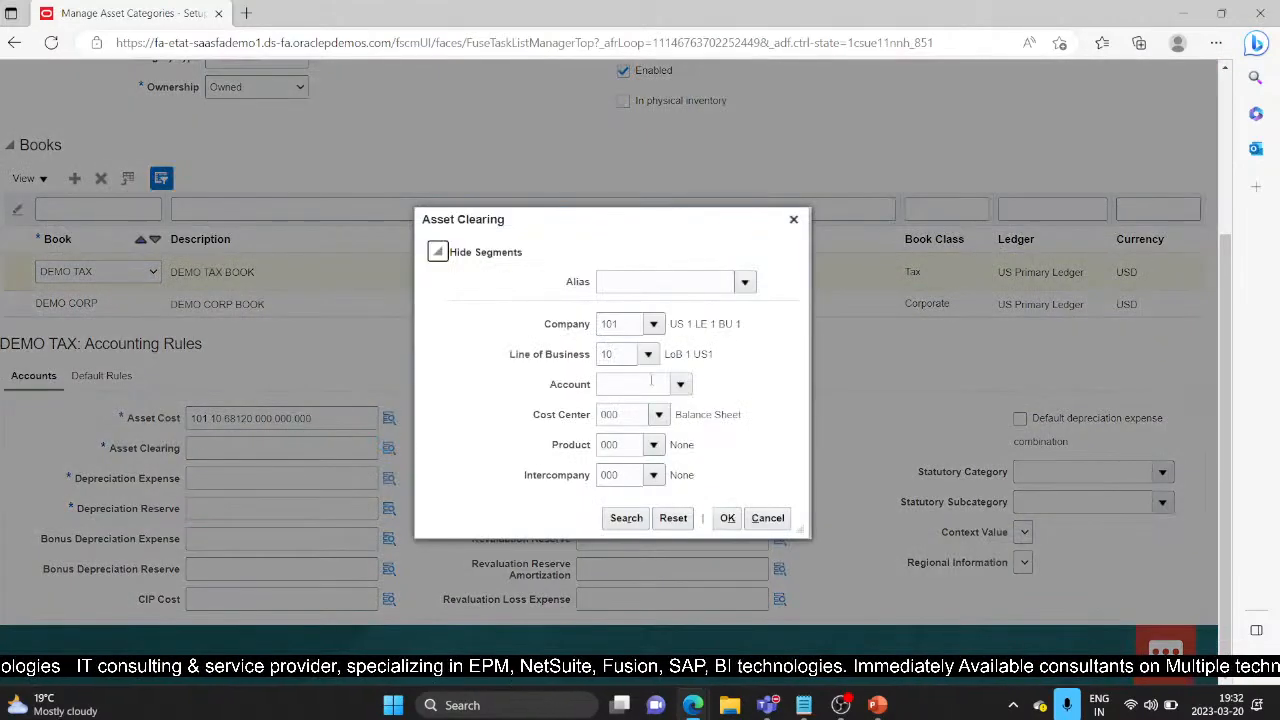
pyautogui.click(642, 384)
pyautogui.write('15910')
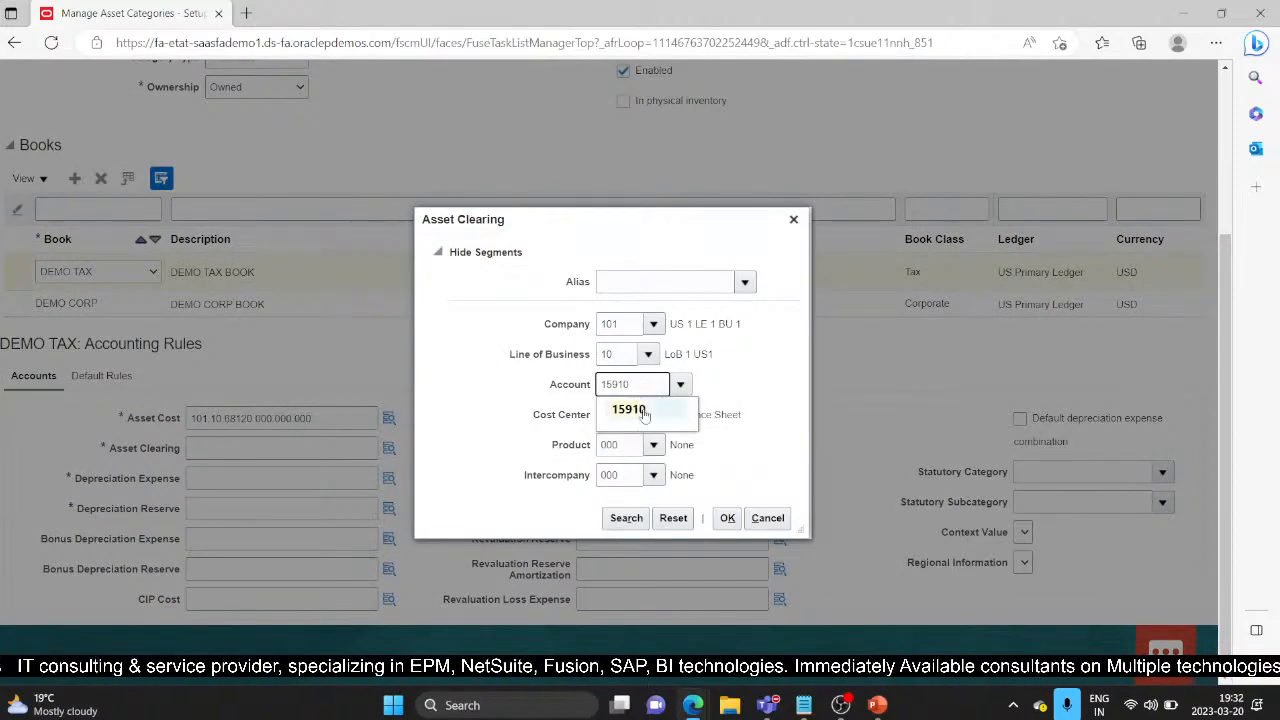
pyautogui.click(655, 418)
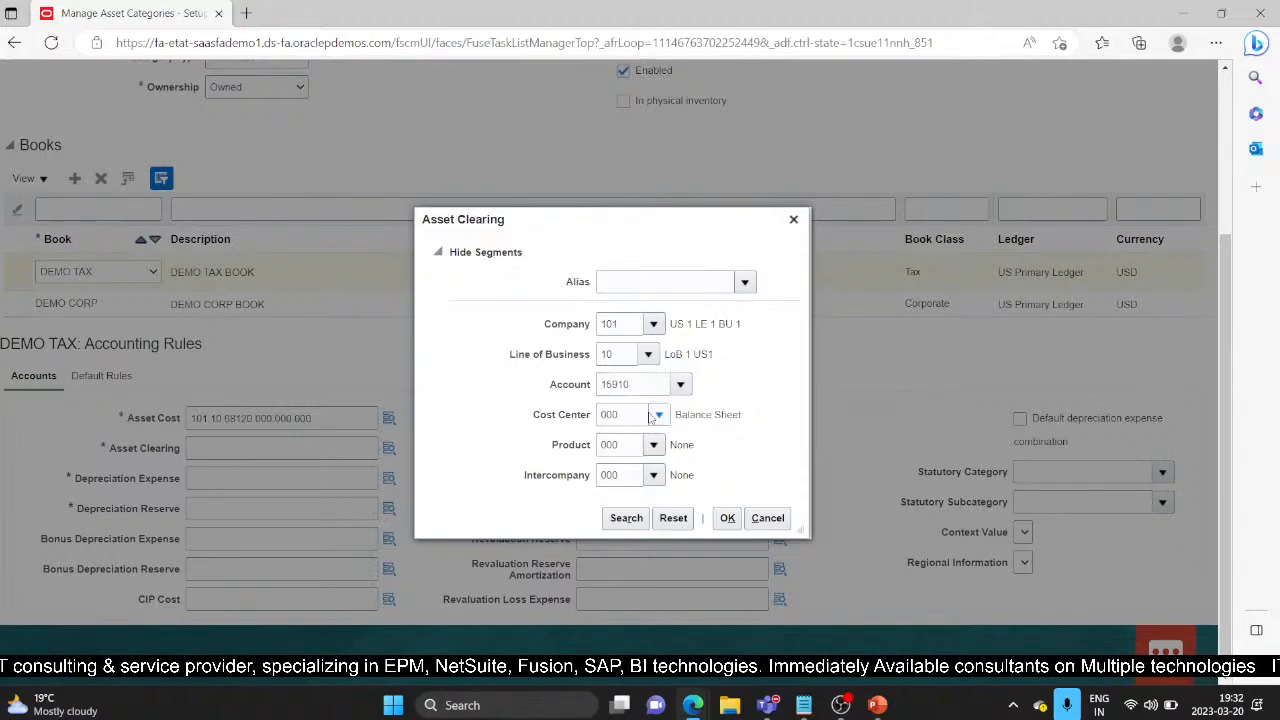
pyautogui.click(727, 518)
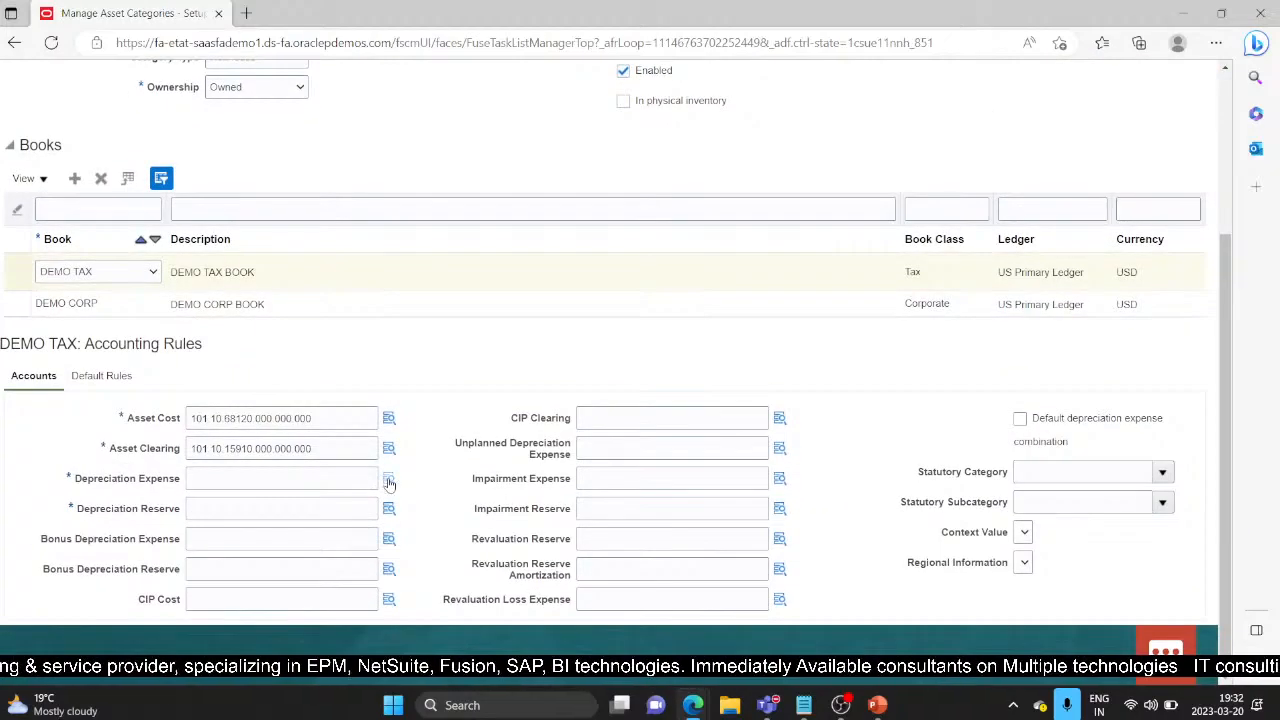
# Step: Set the Depreciation Expense account to 68120 and Depreciation Reserve to 16800
pyautogui.click(389, 479)
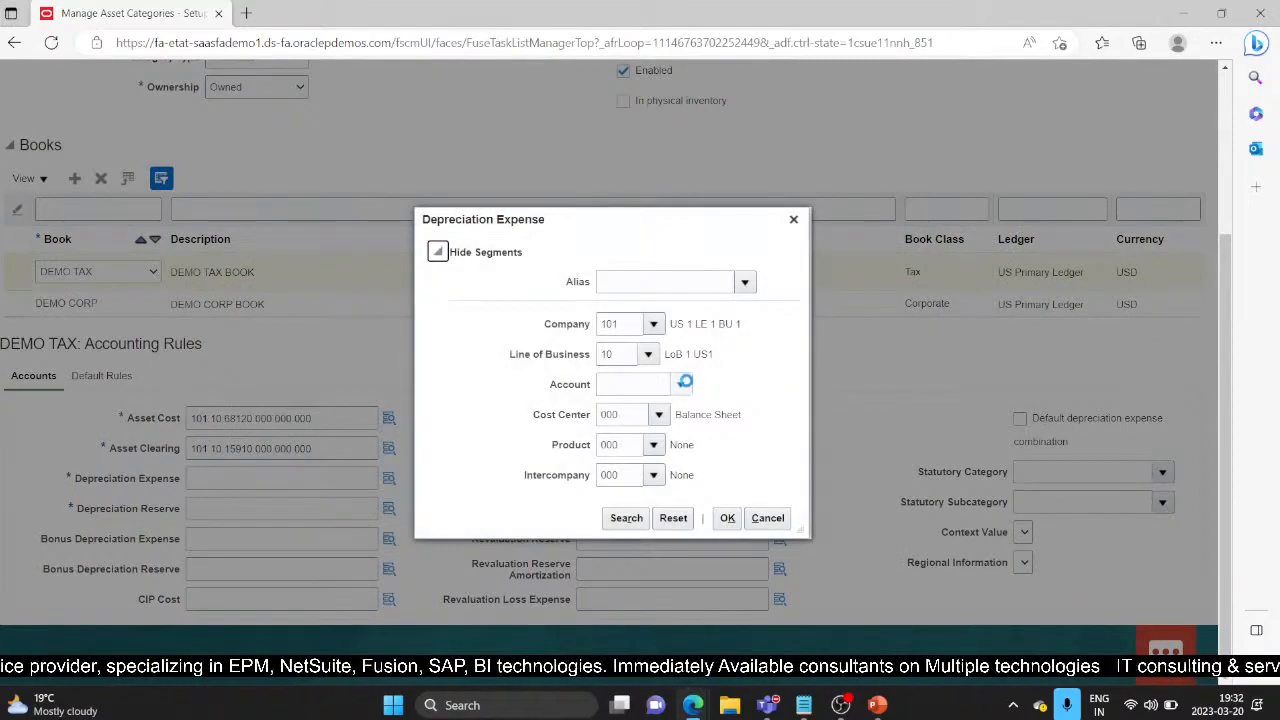
pyautogui.click(684, 382)
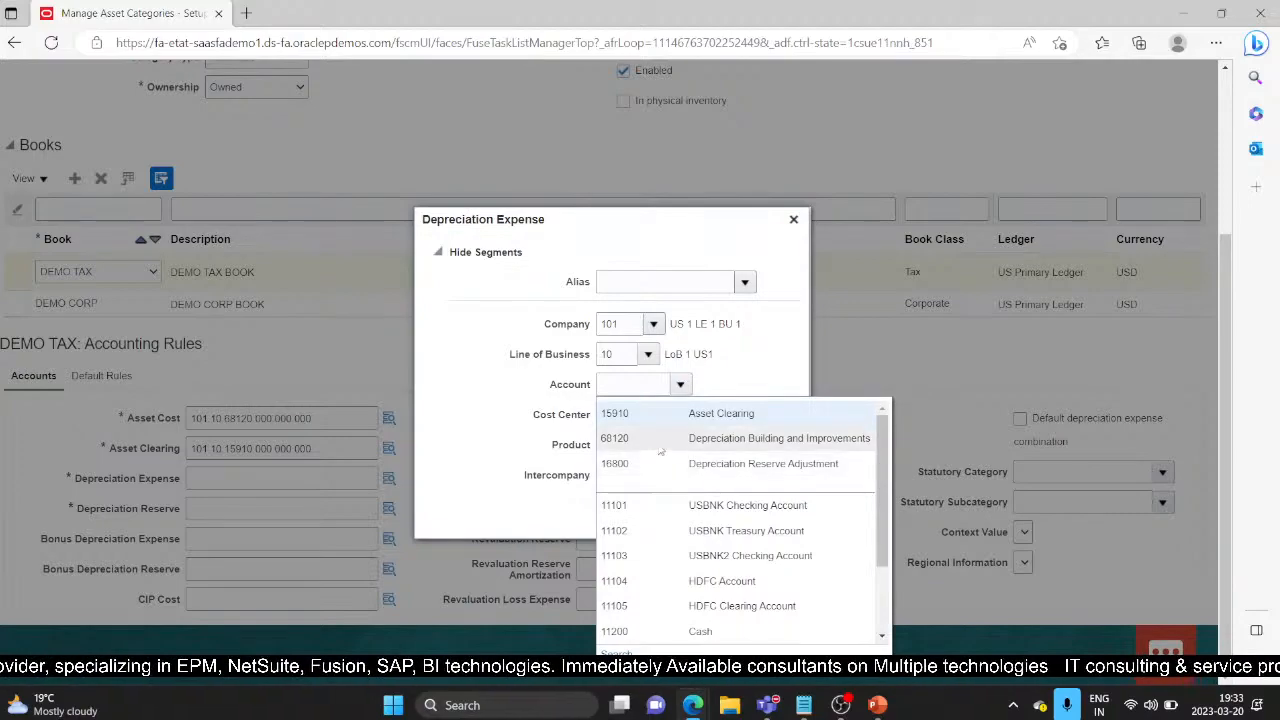
pyautogui.click(660, 445)
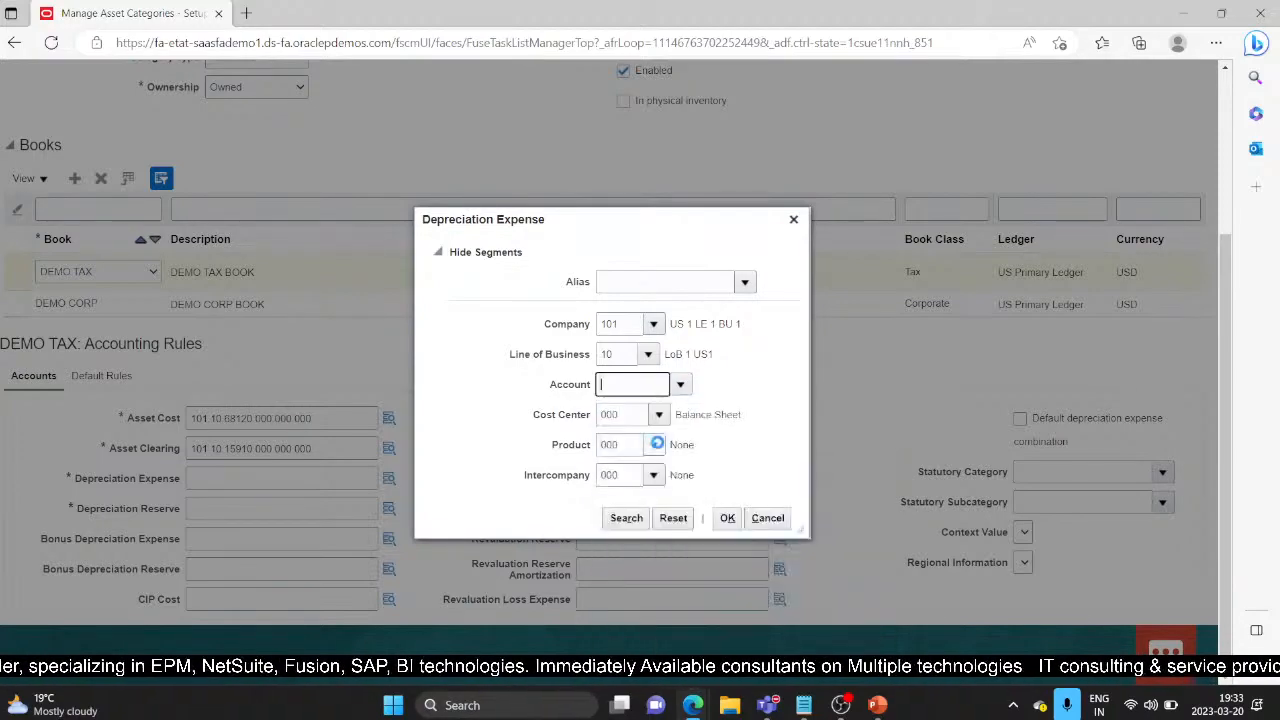
pyautogui.click(727, 518)
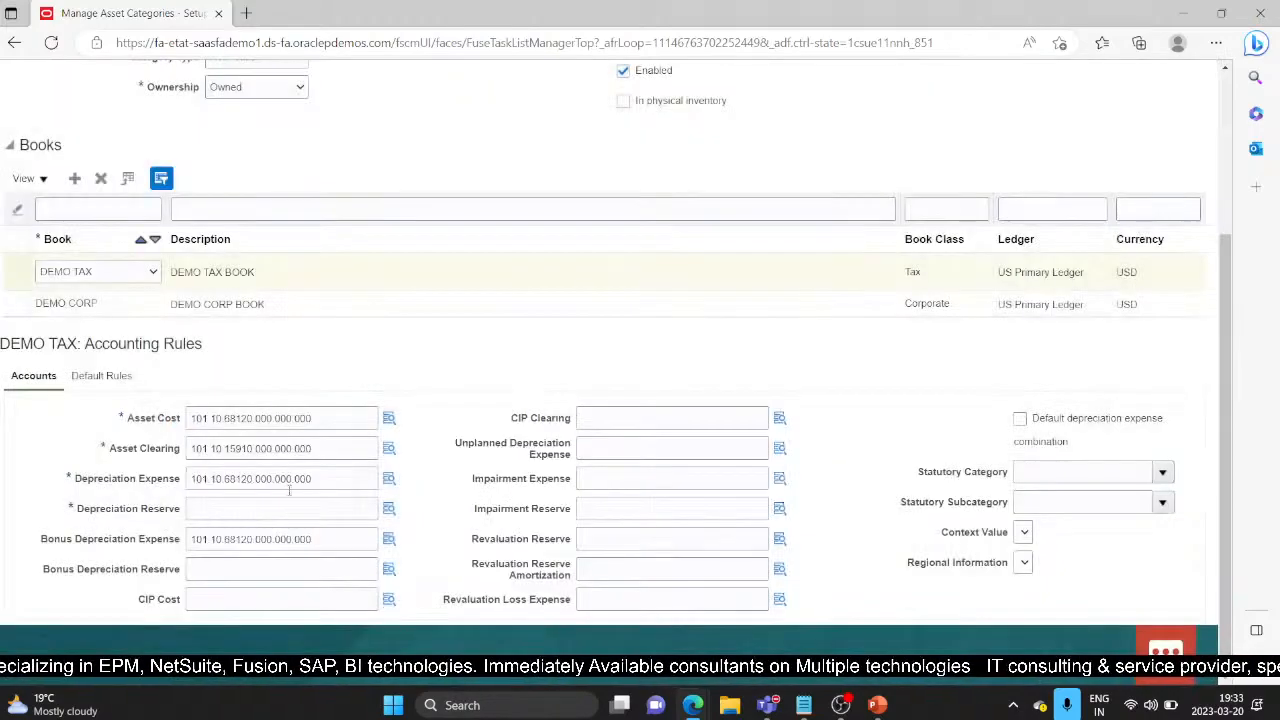
pyautogui.click(389, 509)
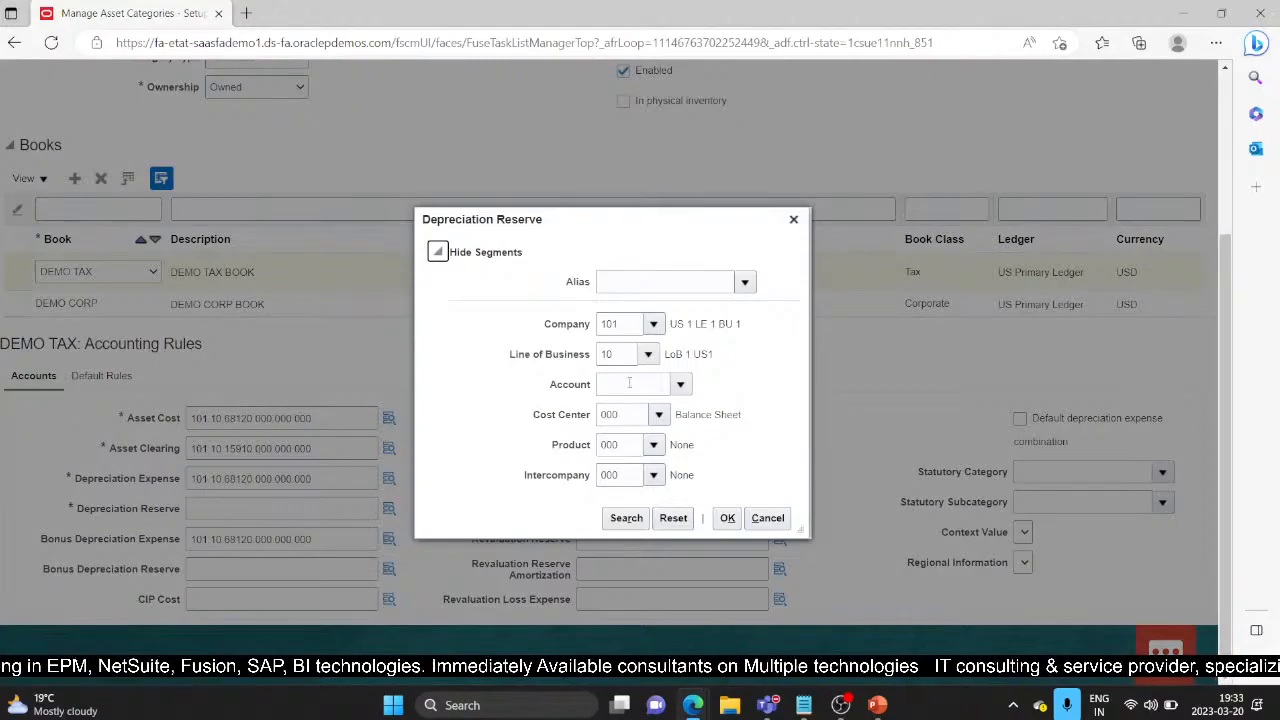
pyautogui.click(680, 385)
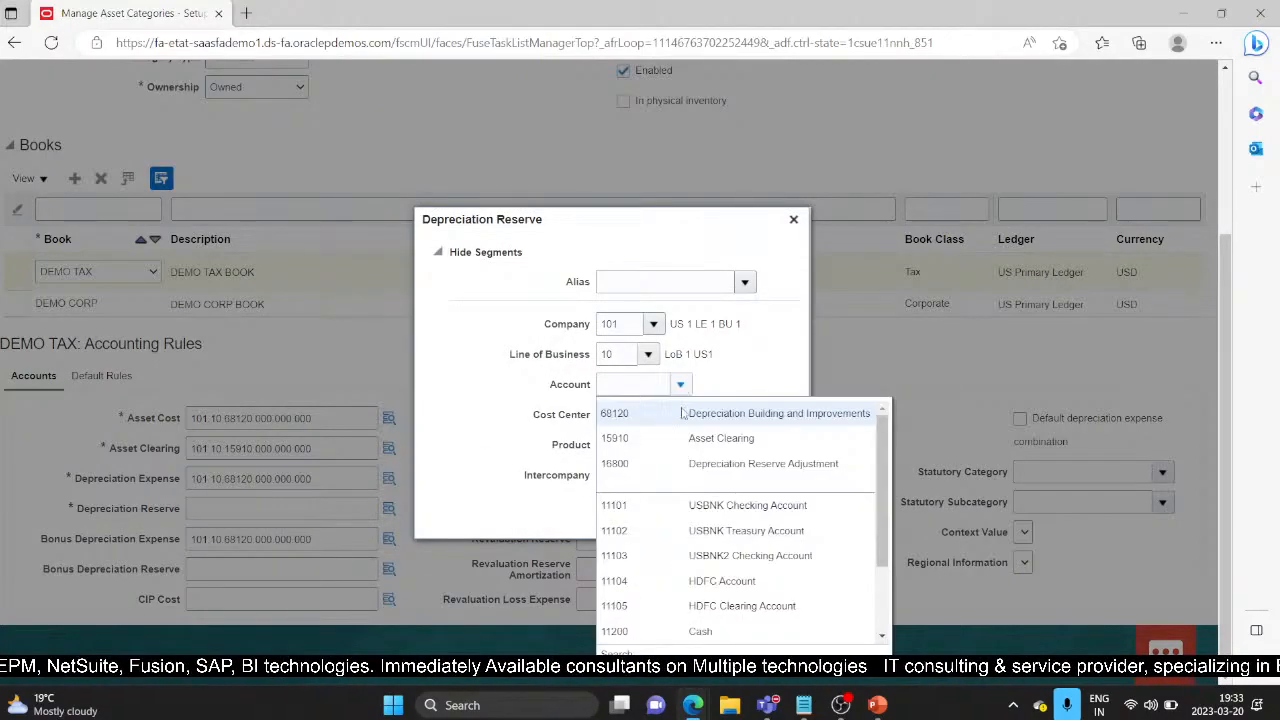
pyautogui.click(690, 463)
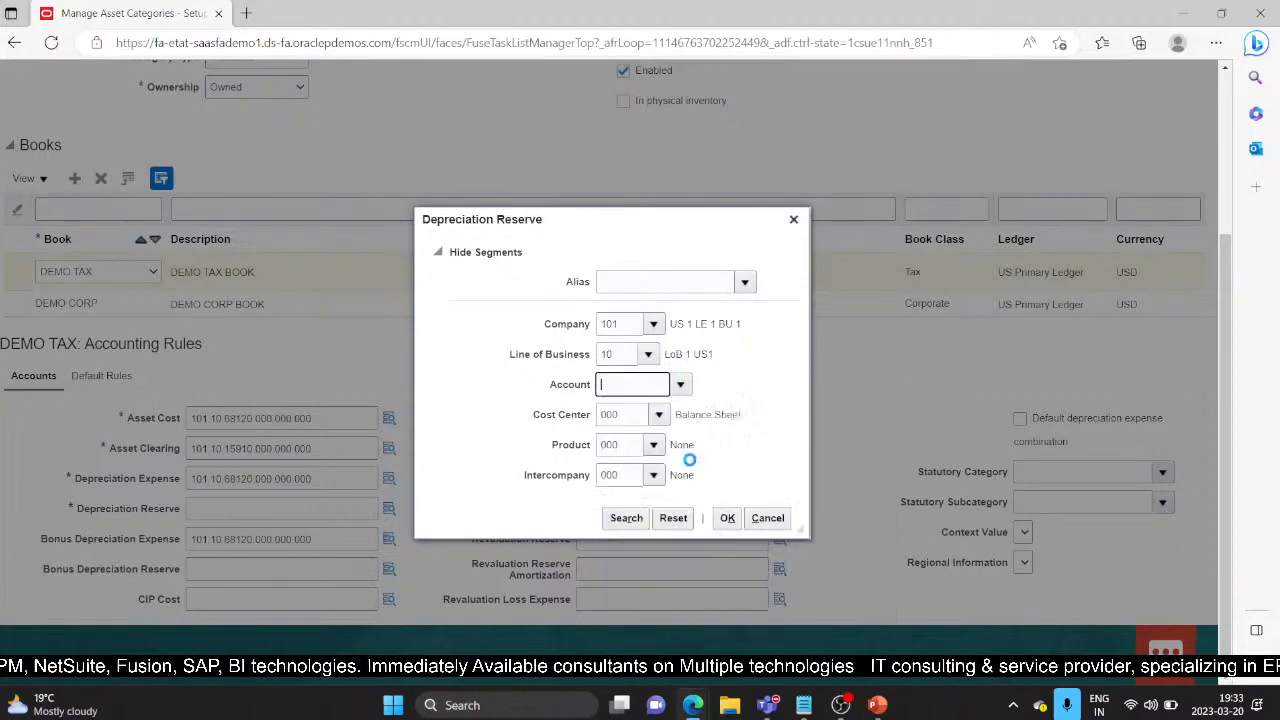
pyautogui.click(727, 520)
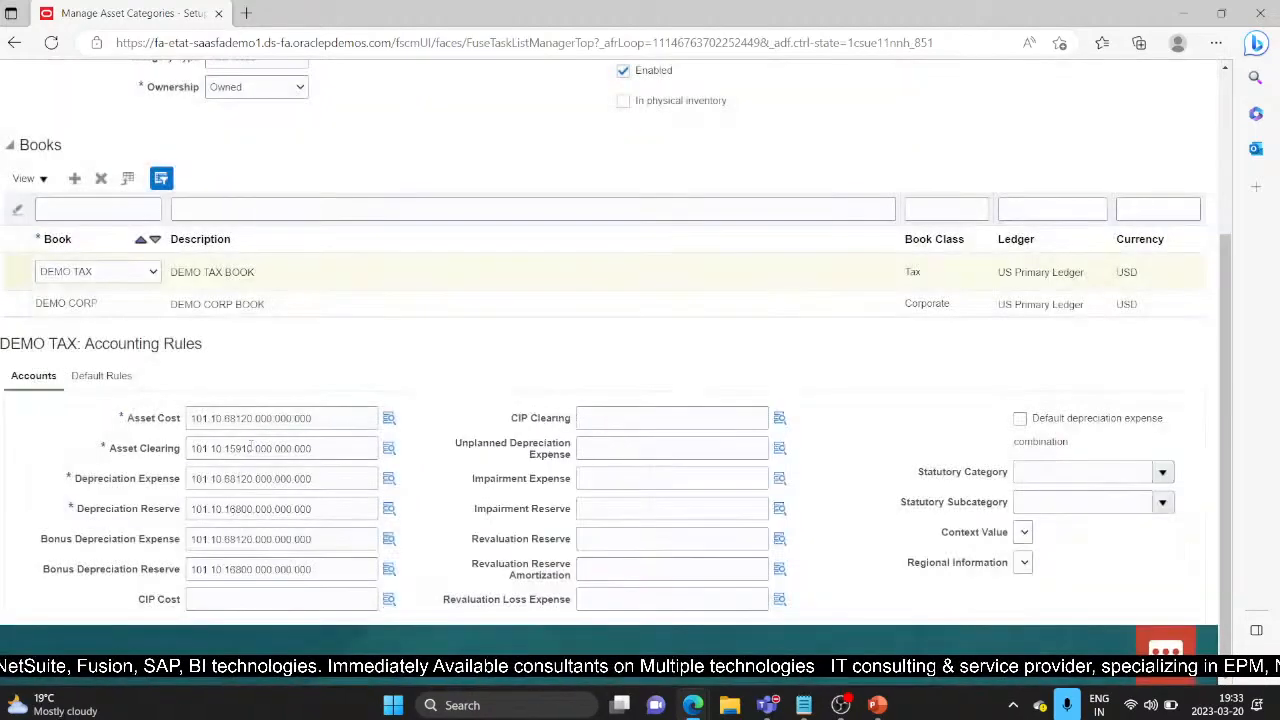
# Step: Correct the Asset Cost account to 101.10.15120.000.000.000
pyautogui.click(389, 416)
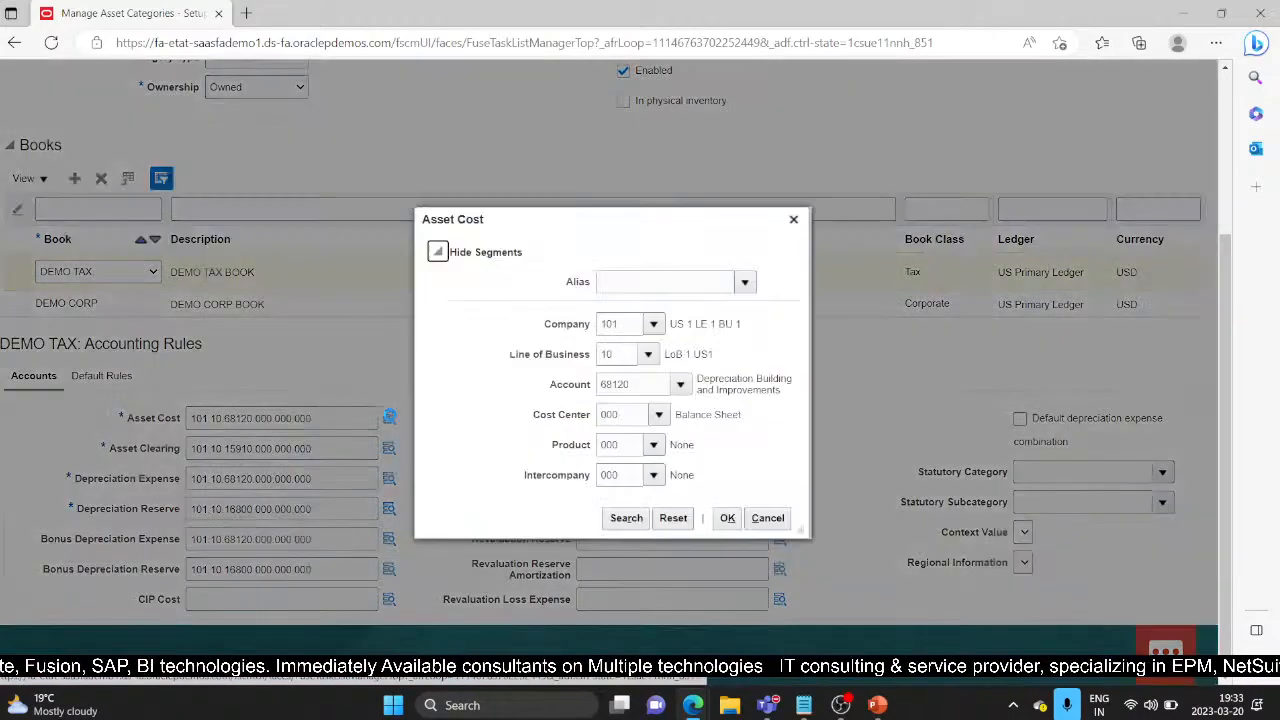
pyautogui.click(620, 384)
pyautogui.press('BackSpace')
pyautogui.press('BackSpace')
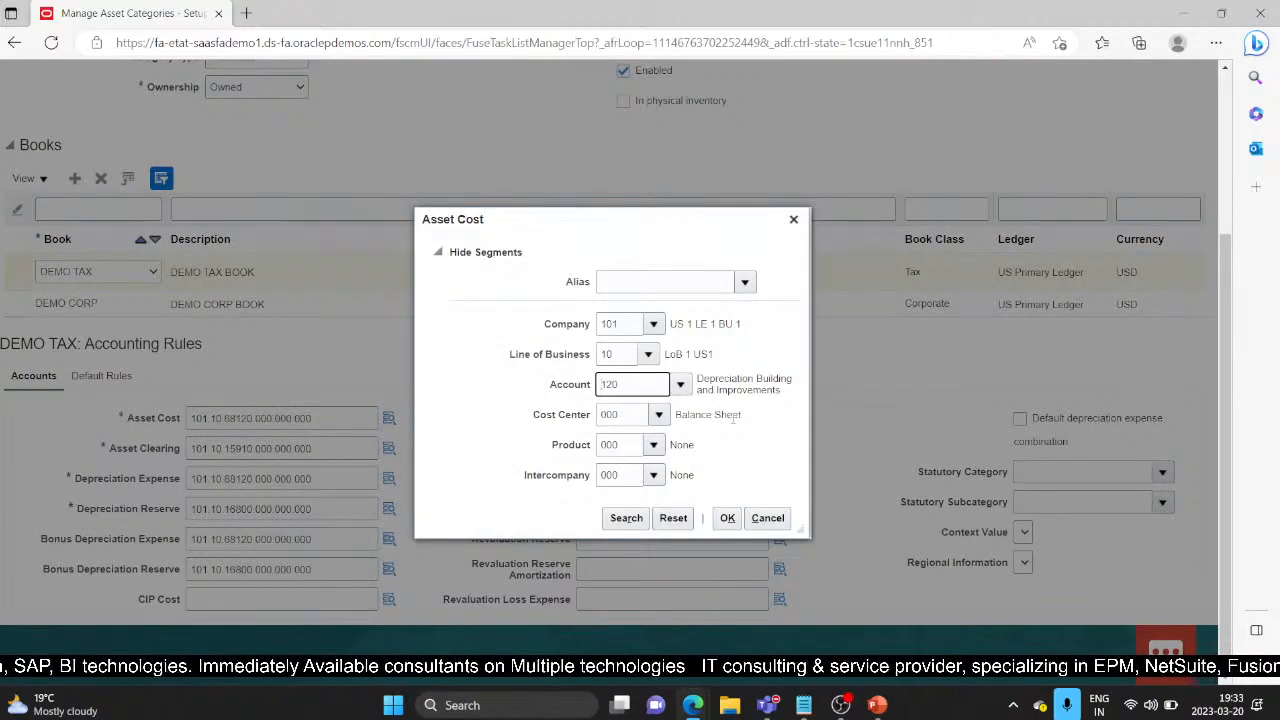
pyautogui.write('15')
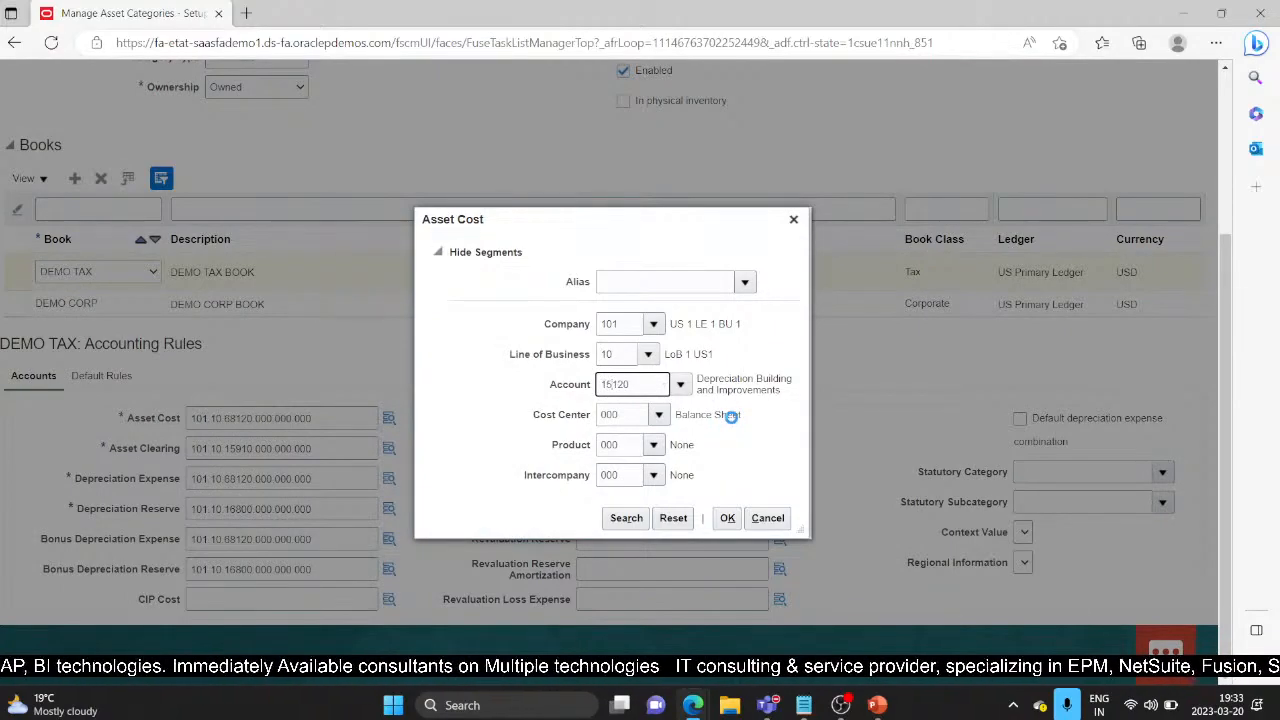
pyautogui.click(646, 413)
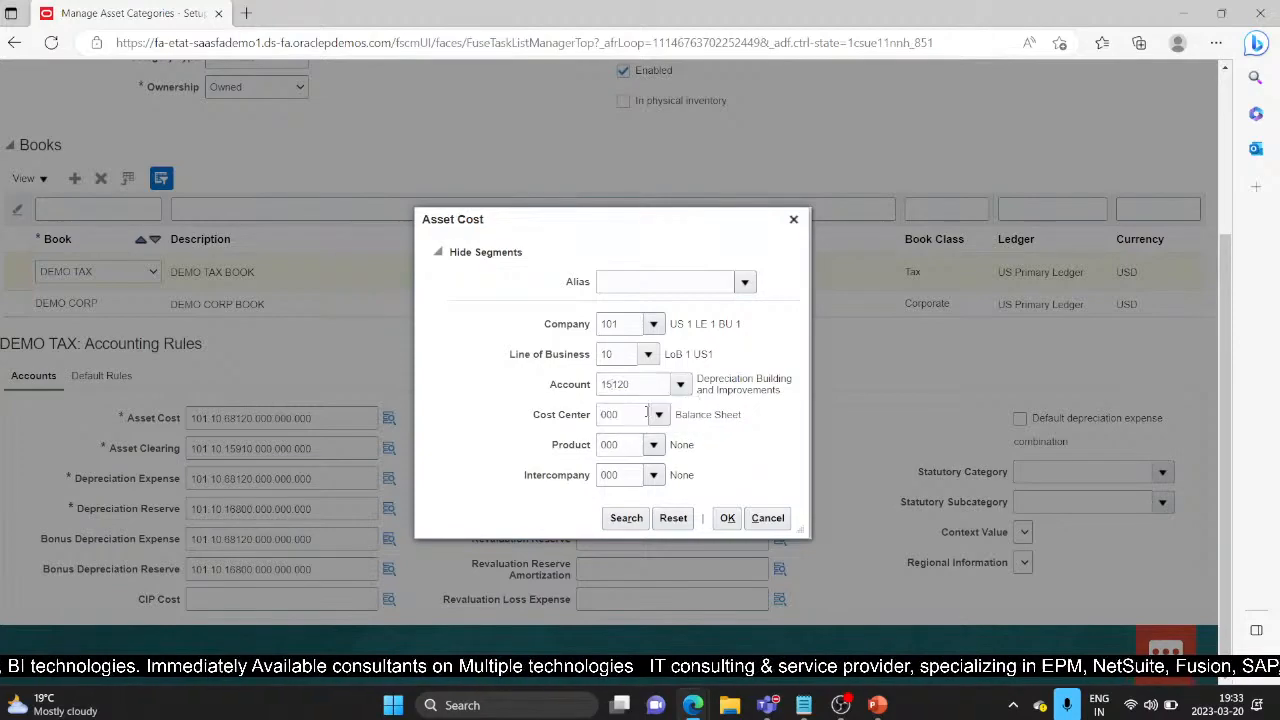
pyautogui.click(727, 518)
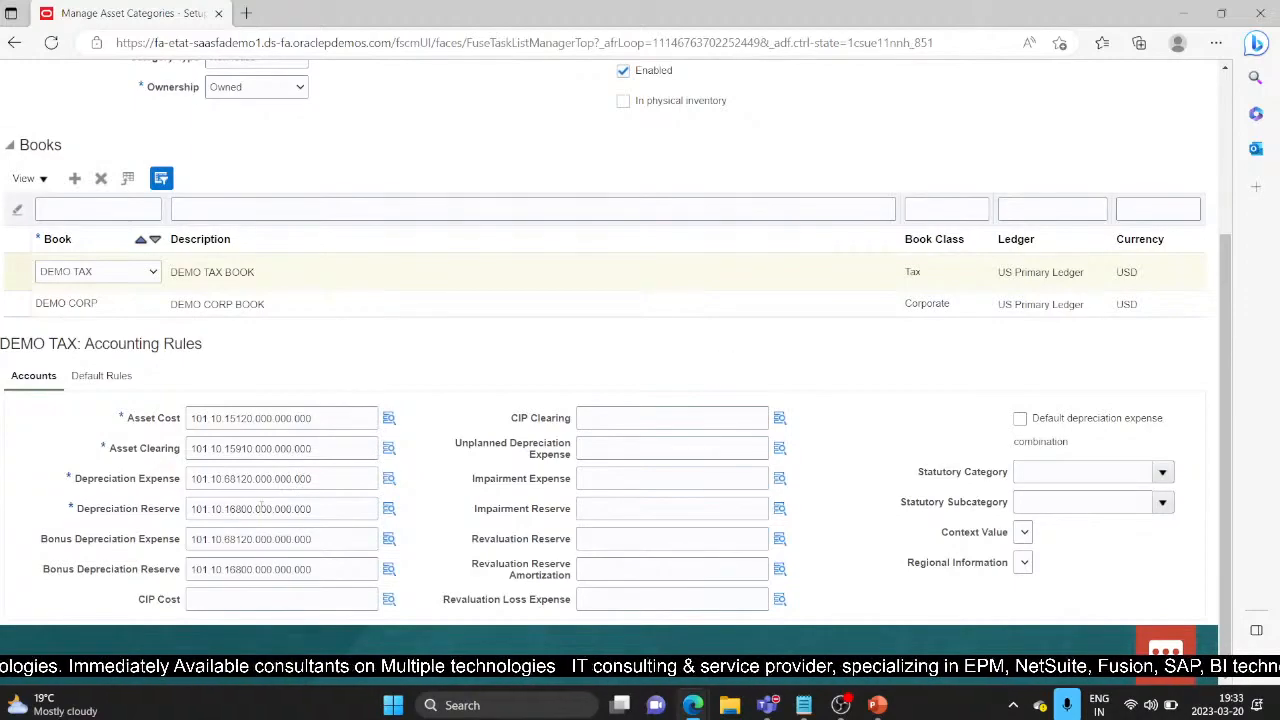
# Step: Add a default rule row for DEMO TAX and search MACRS to choose method MACRS HY
pyautogui.click(113, 377)
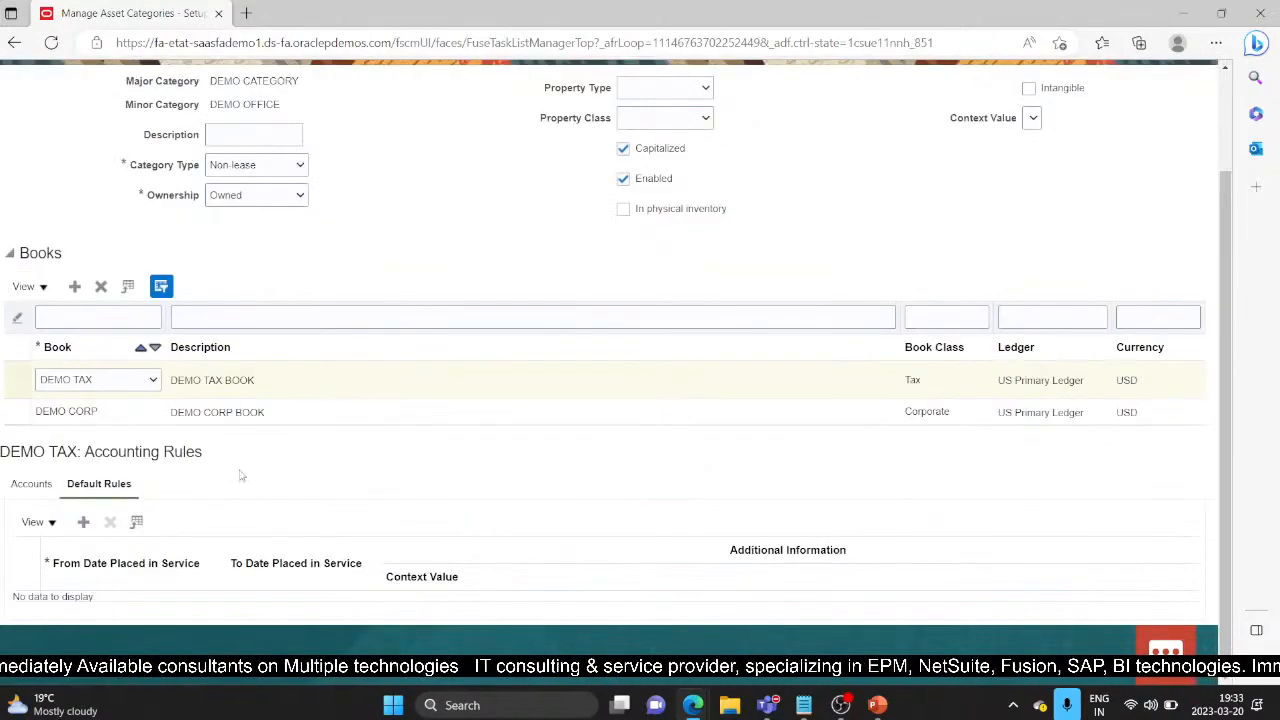
pyautogui.click(84, 525)
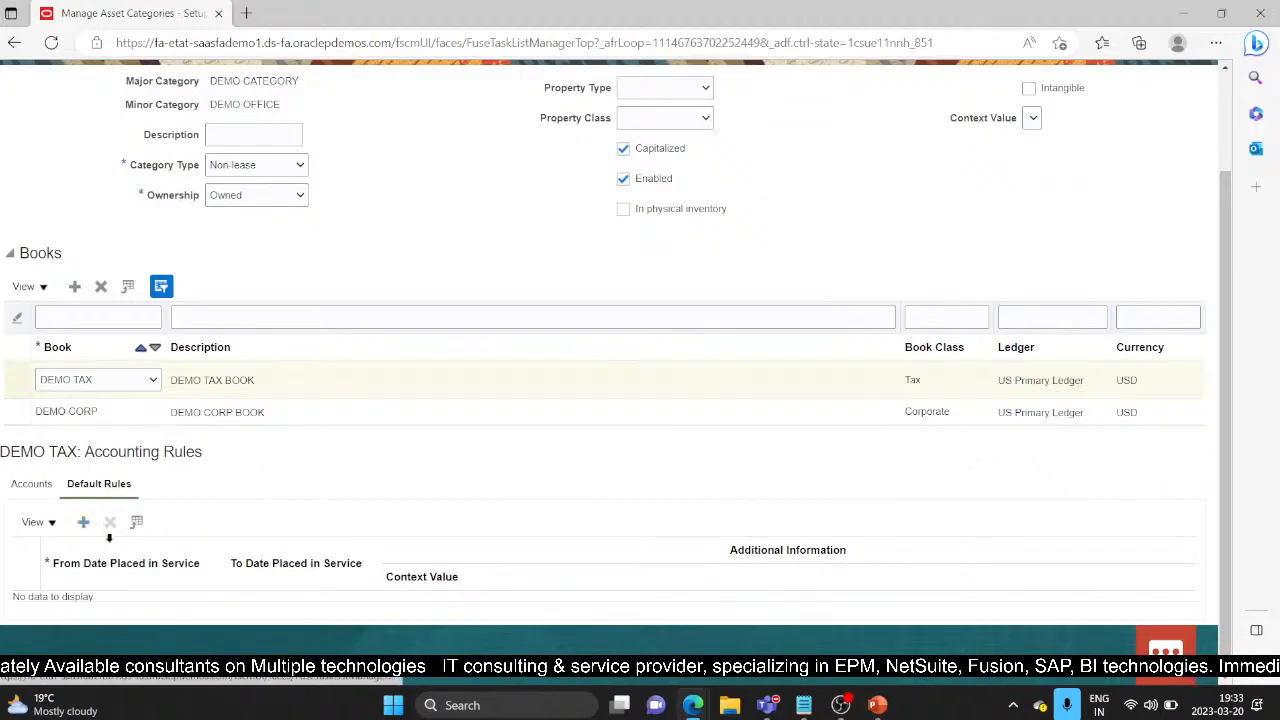
pyautogui.scroll(-2, 190, 539)
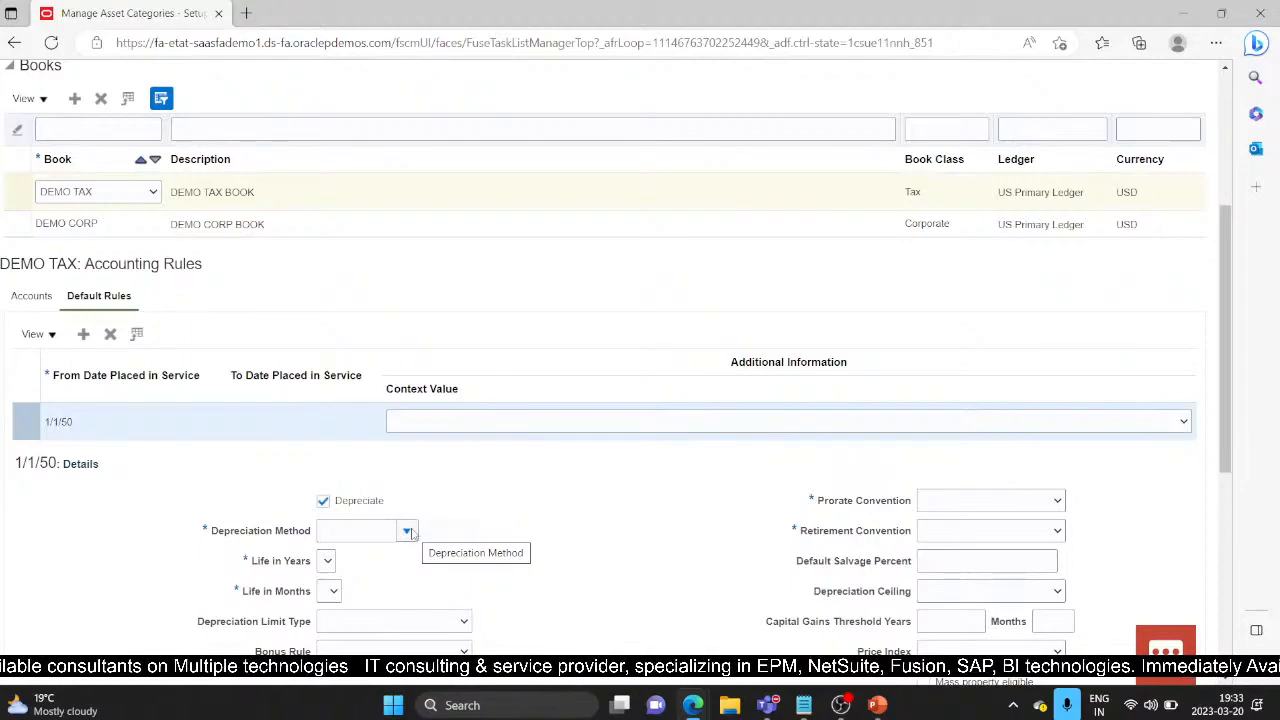
pyautogui.click(408, 532)
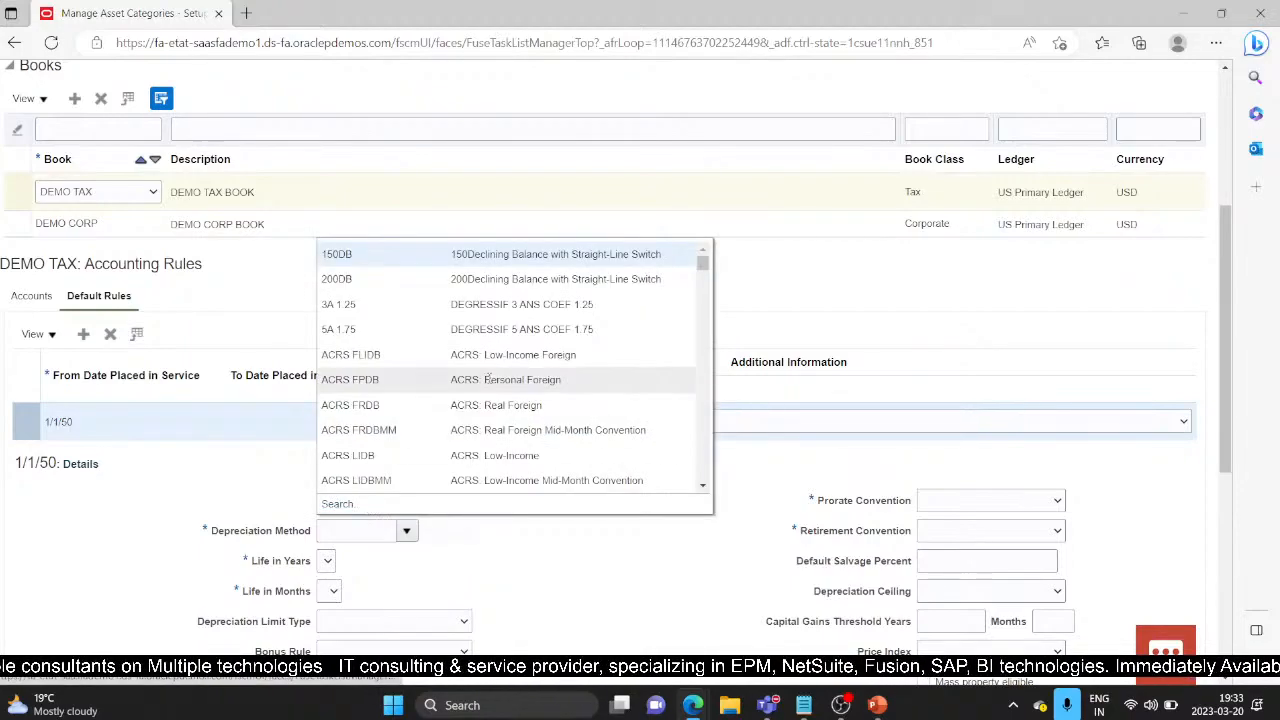
pyautogui.click(334, 506)
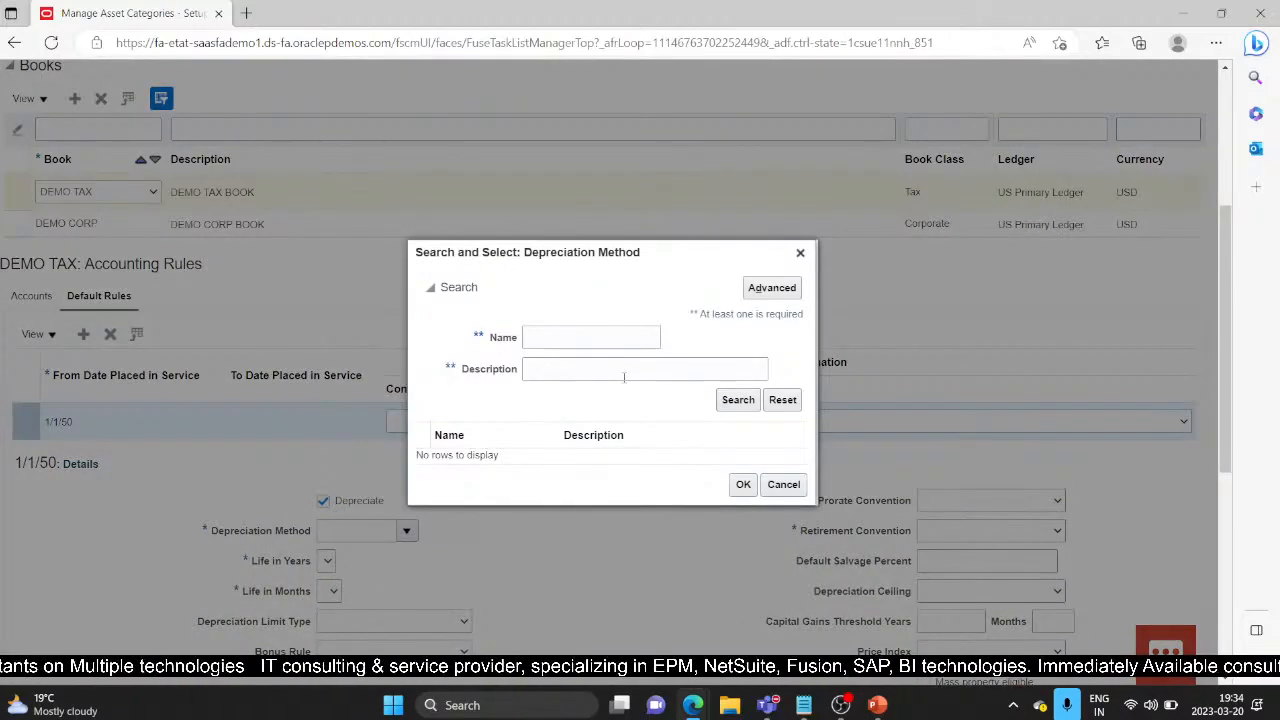
pyautogui.click(586, 340)
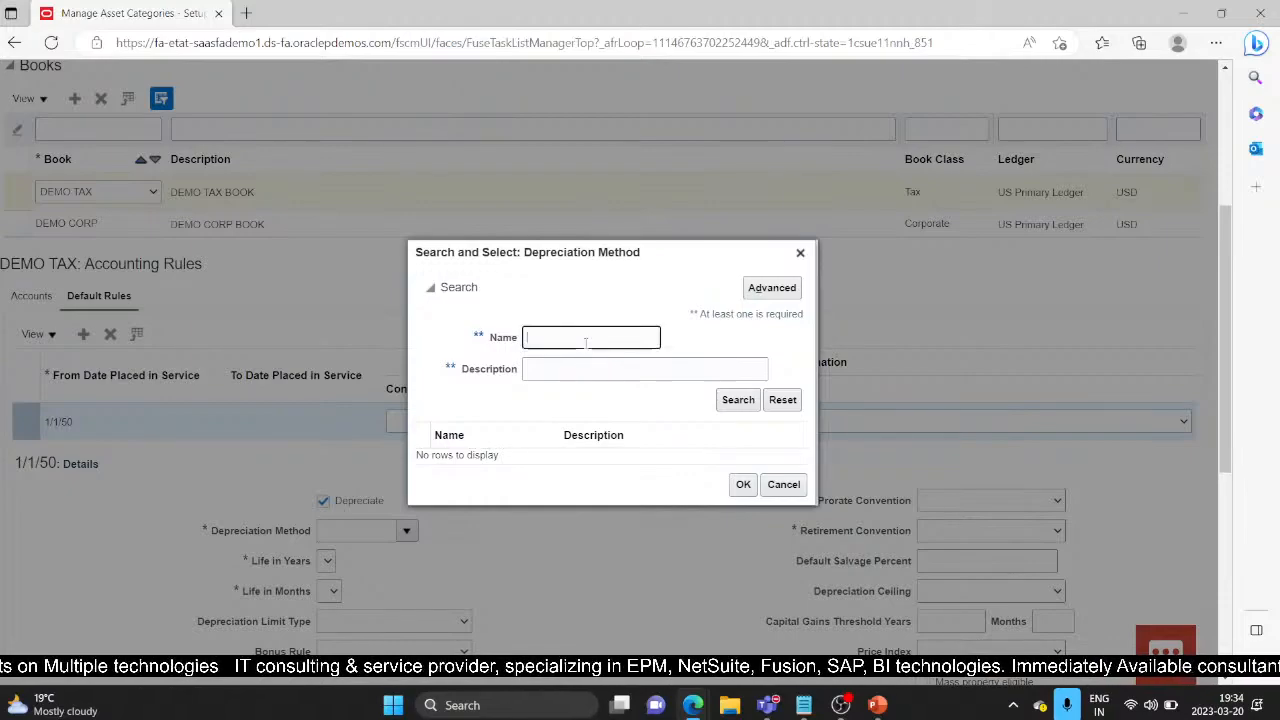
pyautogui.write('MA')
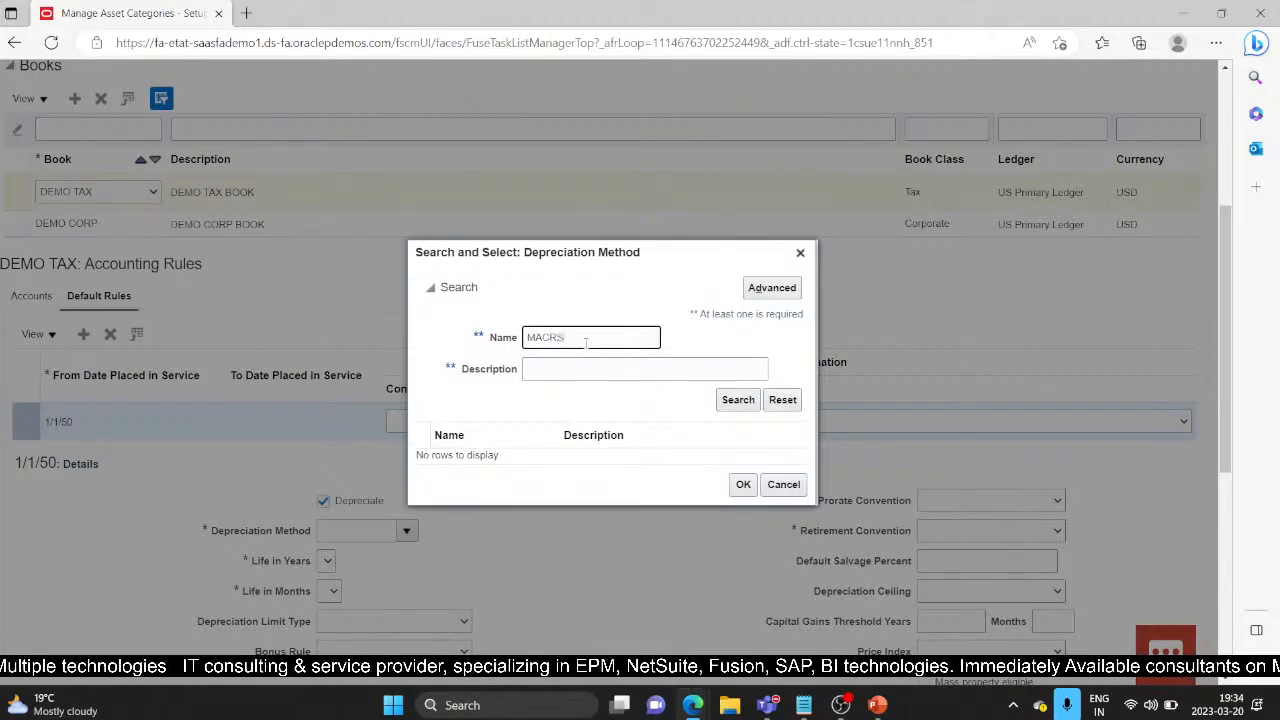
pyautogui.write('CRS')
pyautogui.press('Return')
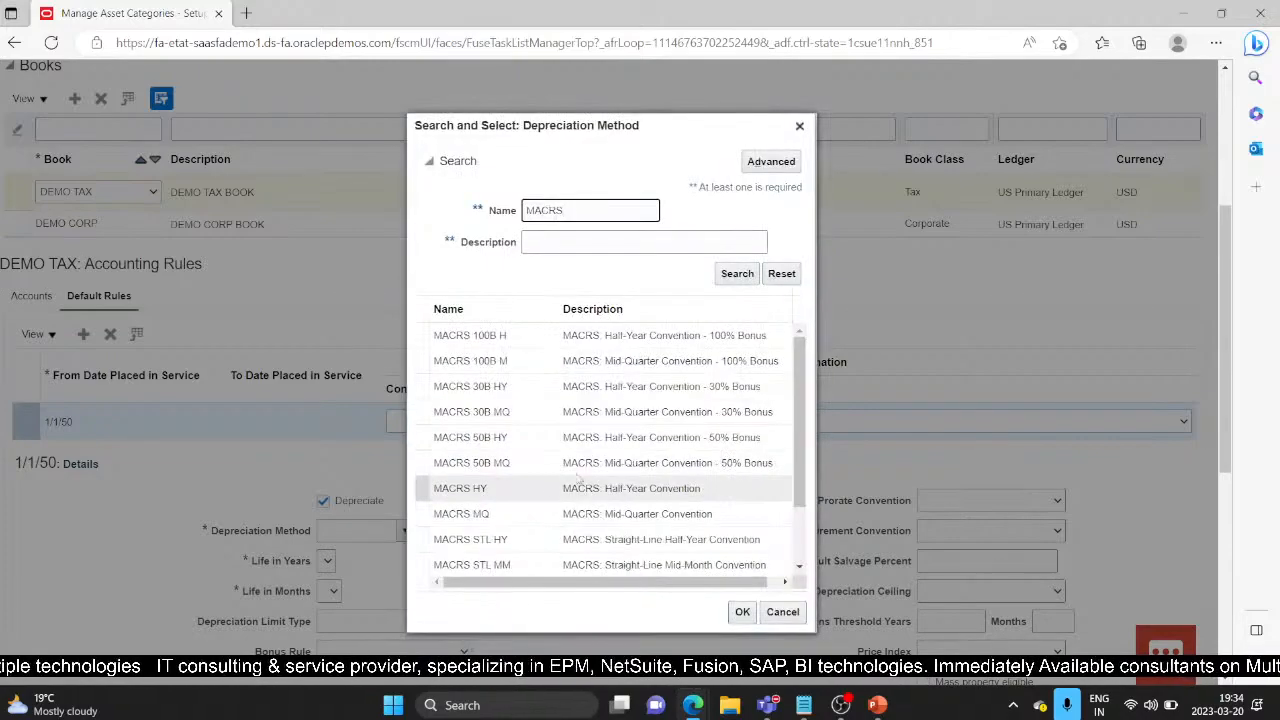
pyautogui.click(557, 388)
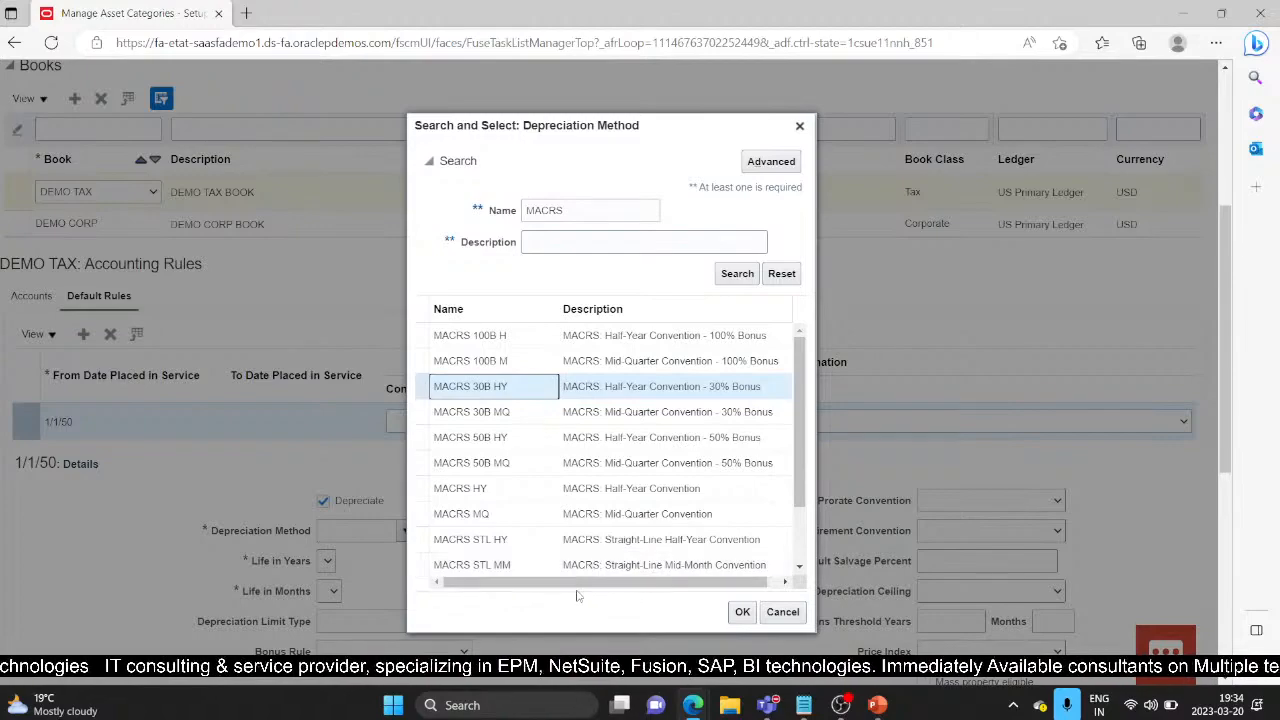
pyautogui.click(526, 486)
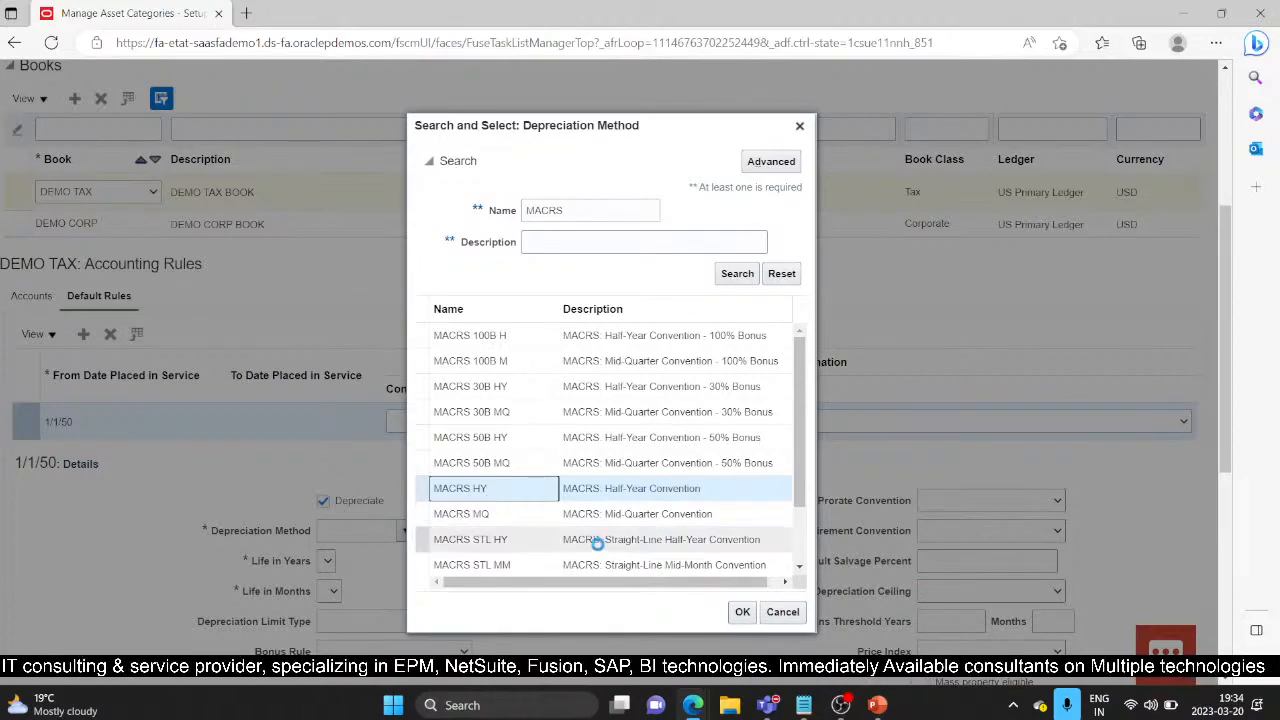
pyautogui.moveTo(800, 462)
pyautogui.mouseDown()
pyautogui.moveTo(799, 528)
pyautogui.moveTo(798, 441)
pyautogui.mouseUp()
pyautogui.click(743, 612)
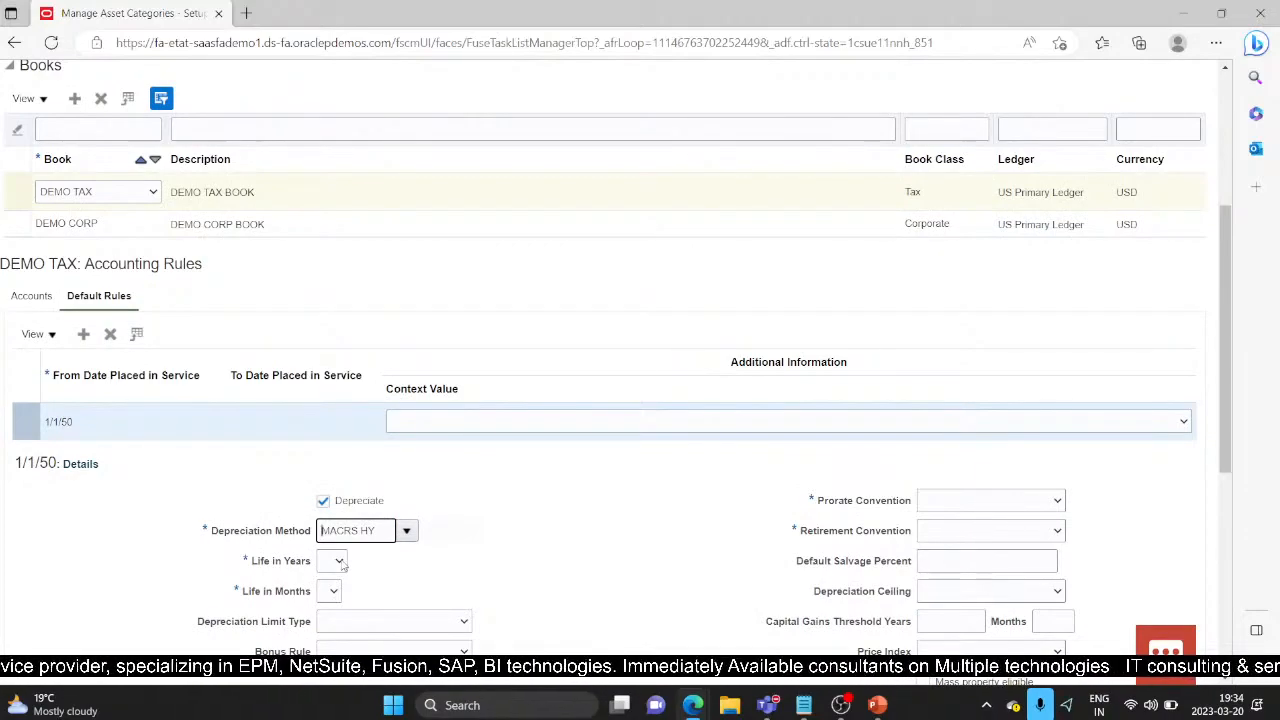
# Step: Set the default rule's Life in Years to 3
pyautogui.click(340, 562)
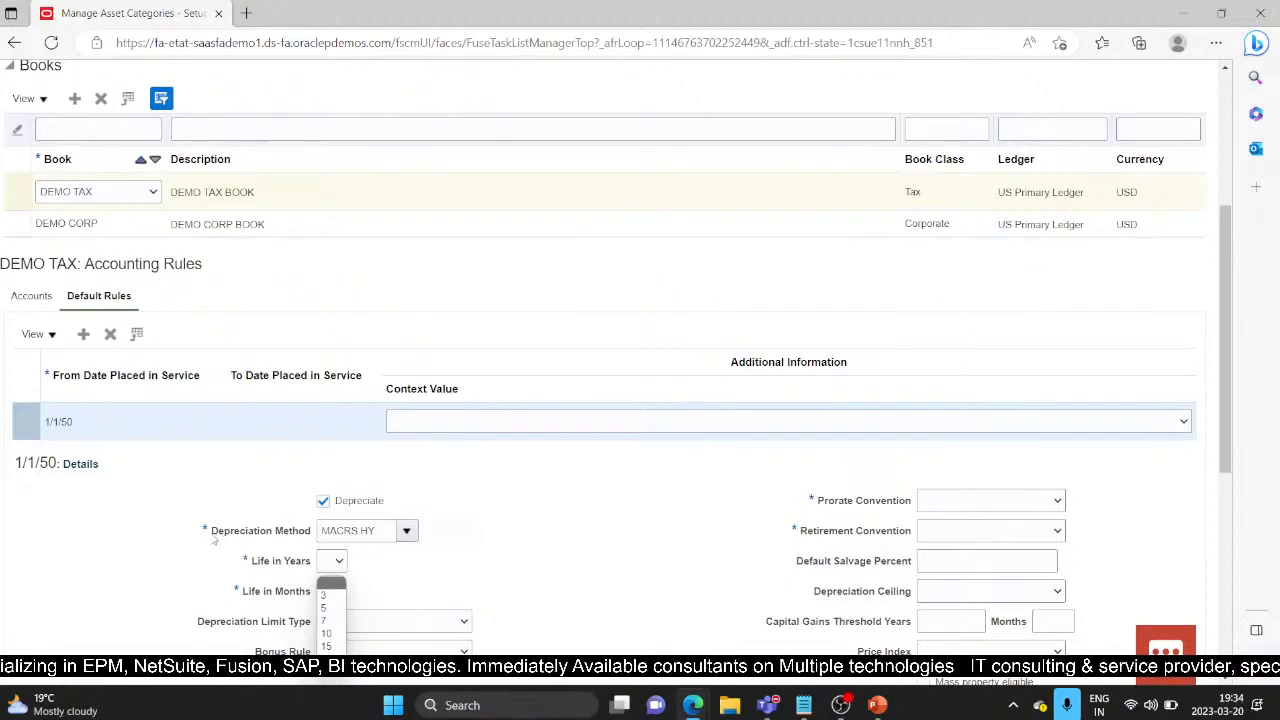
pyautogui.click(334, 597)
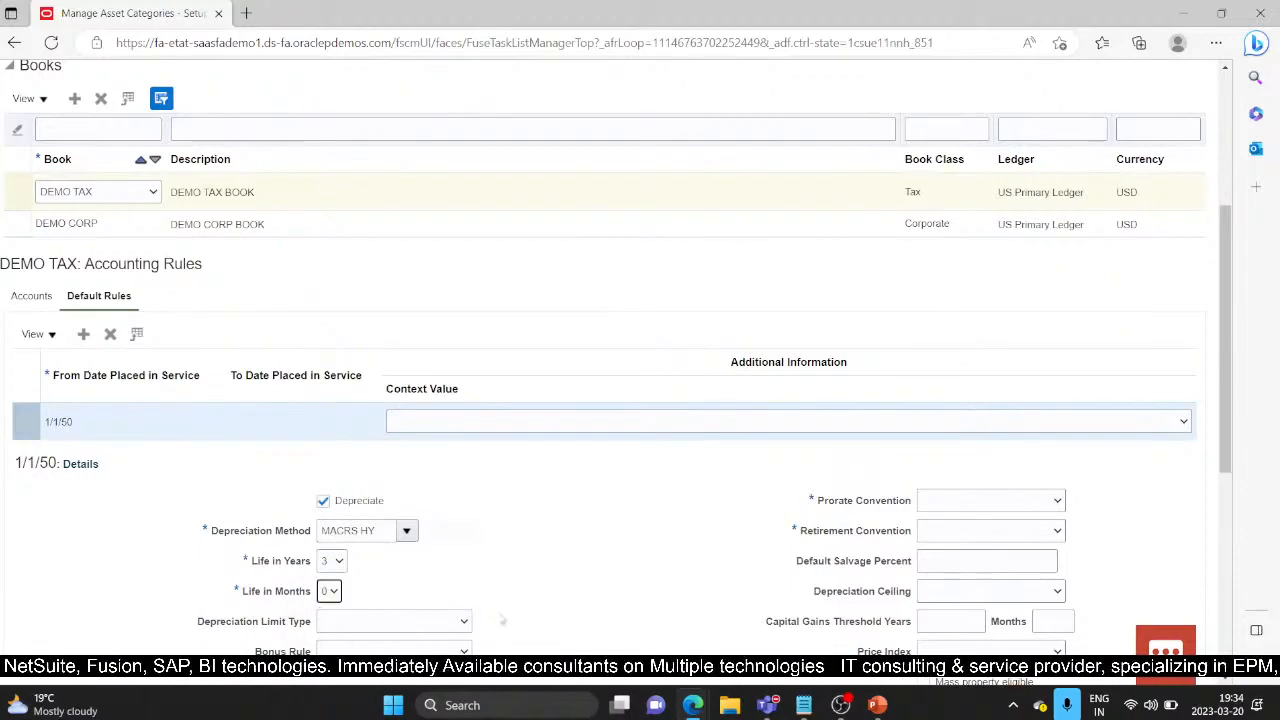
pyautogui.scroll(-1, 536, 606)
pyautogui.moveTo(257, 566); pyautogui.dragTo(304, 565)
pyautogui.click(302, 583)
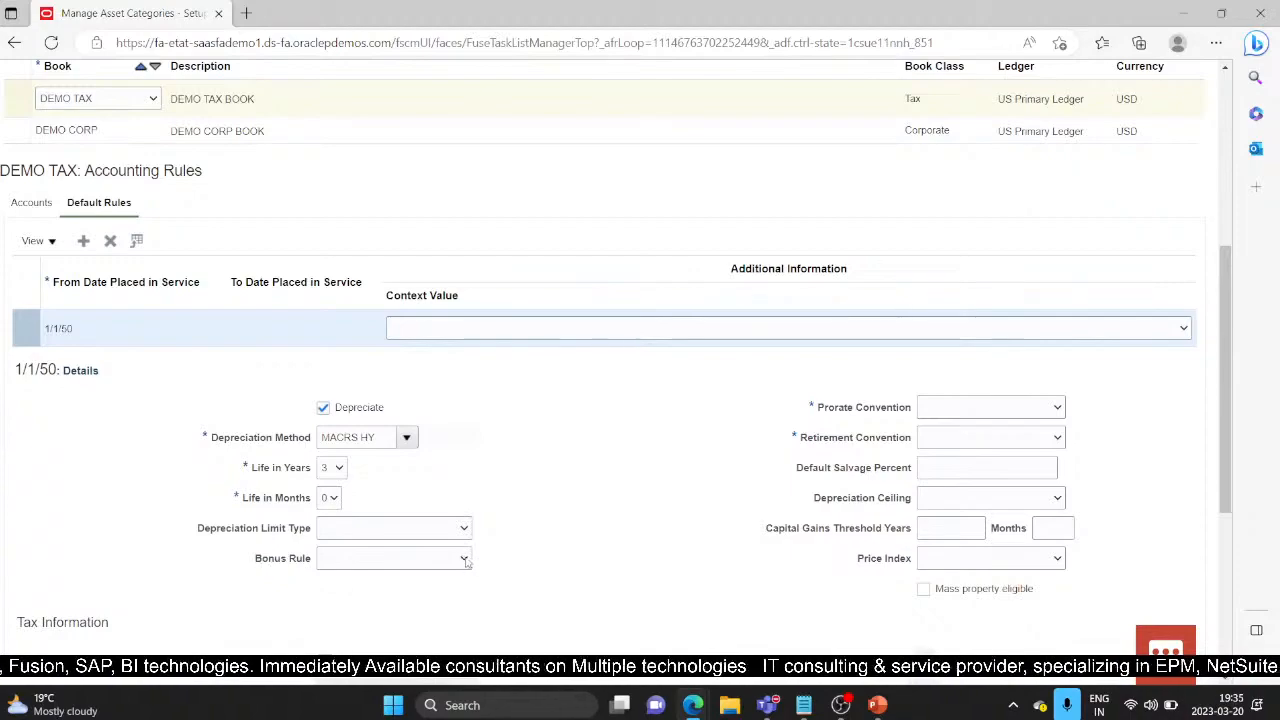
# Step: Set Prorate and Retirement Conventions to HALF YEAR and fill the capital gains threshold
pyautogui.click(1056, 408)
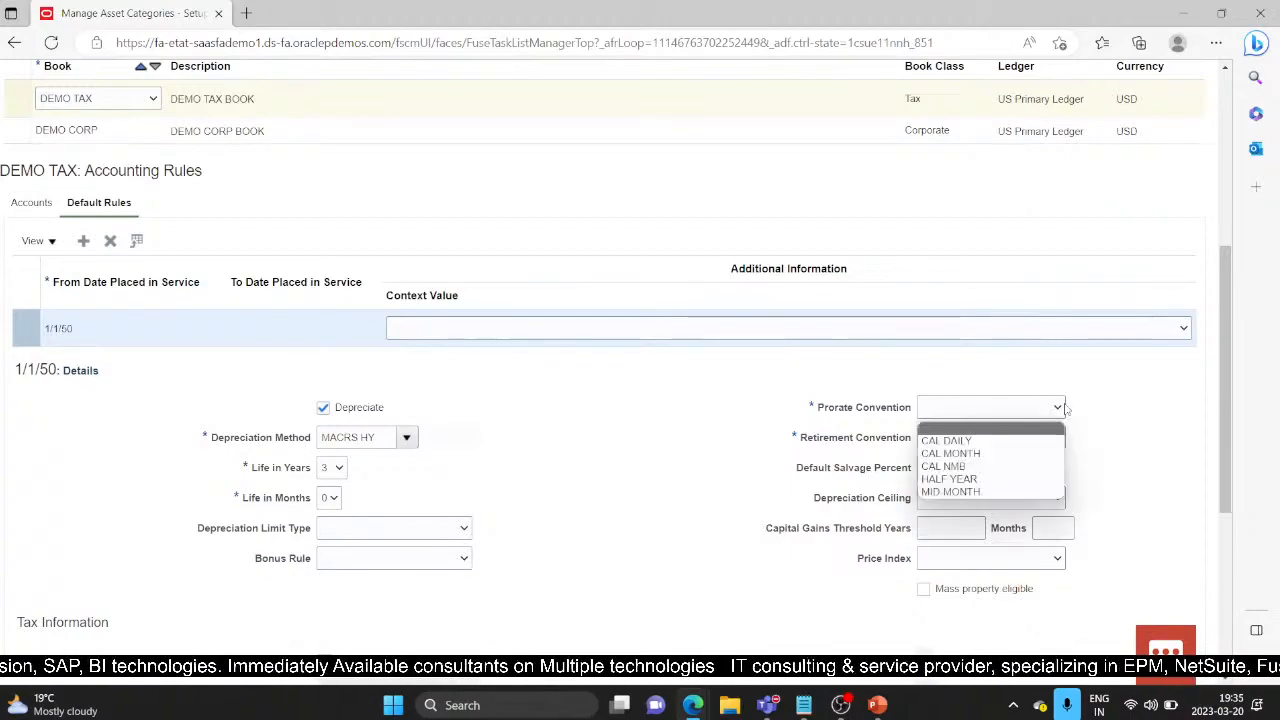
pyautogui.click(988, 483)
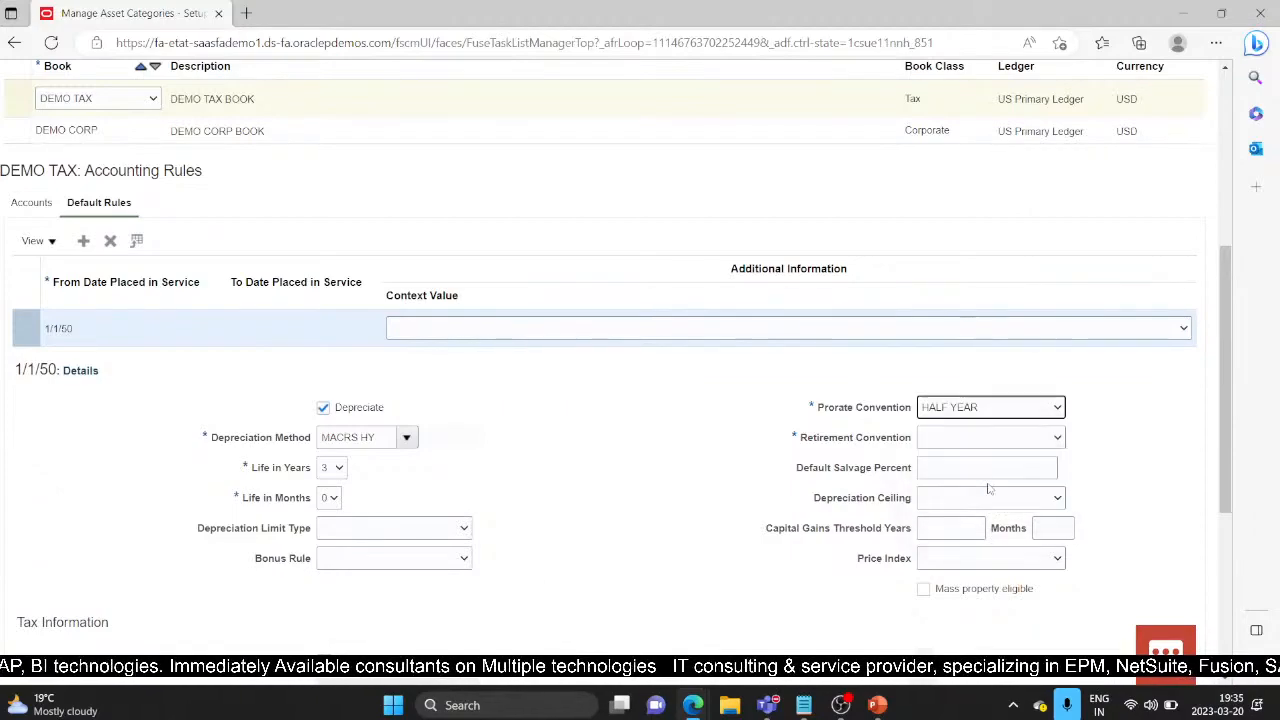
pyautogui.click(1060, 443)
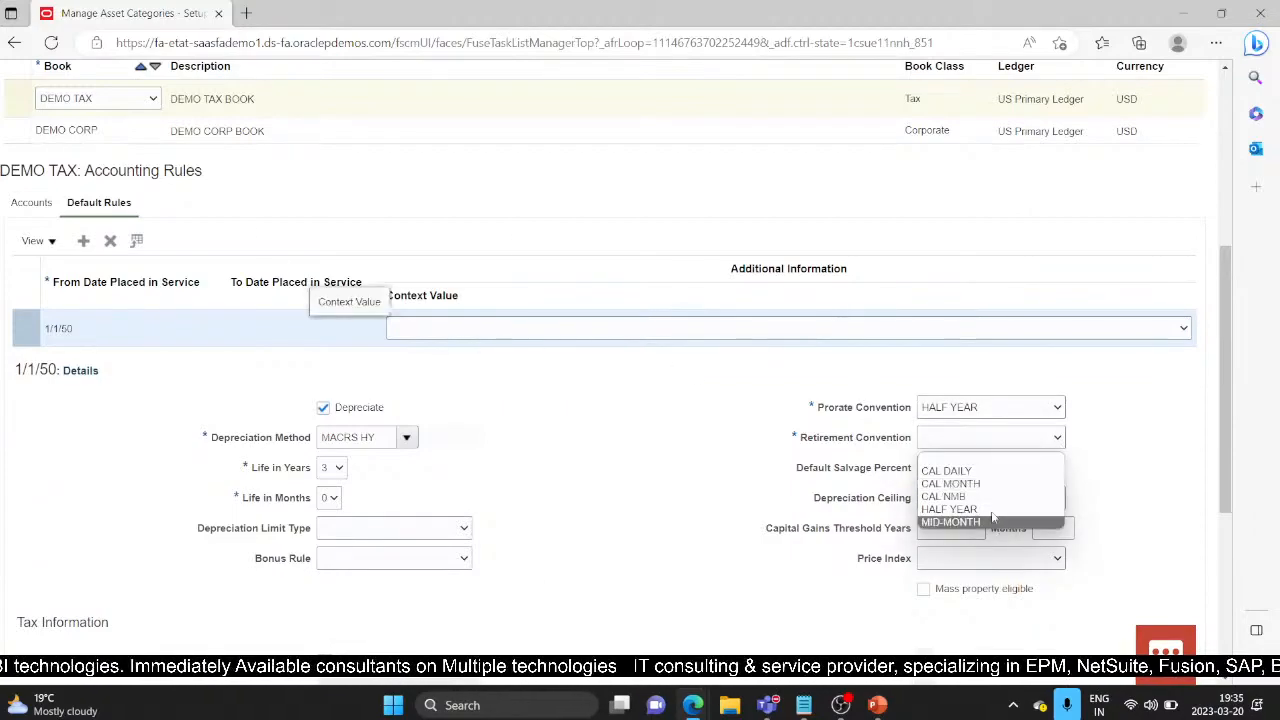
pyautogui.click(970, 510)
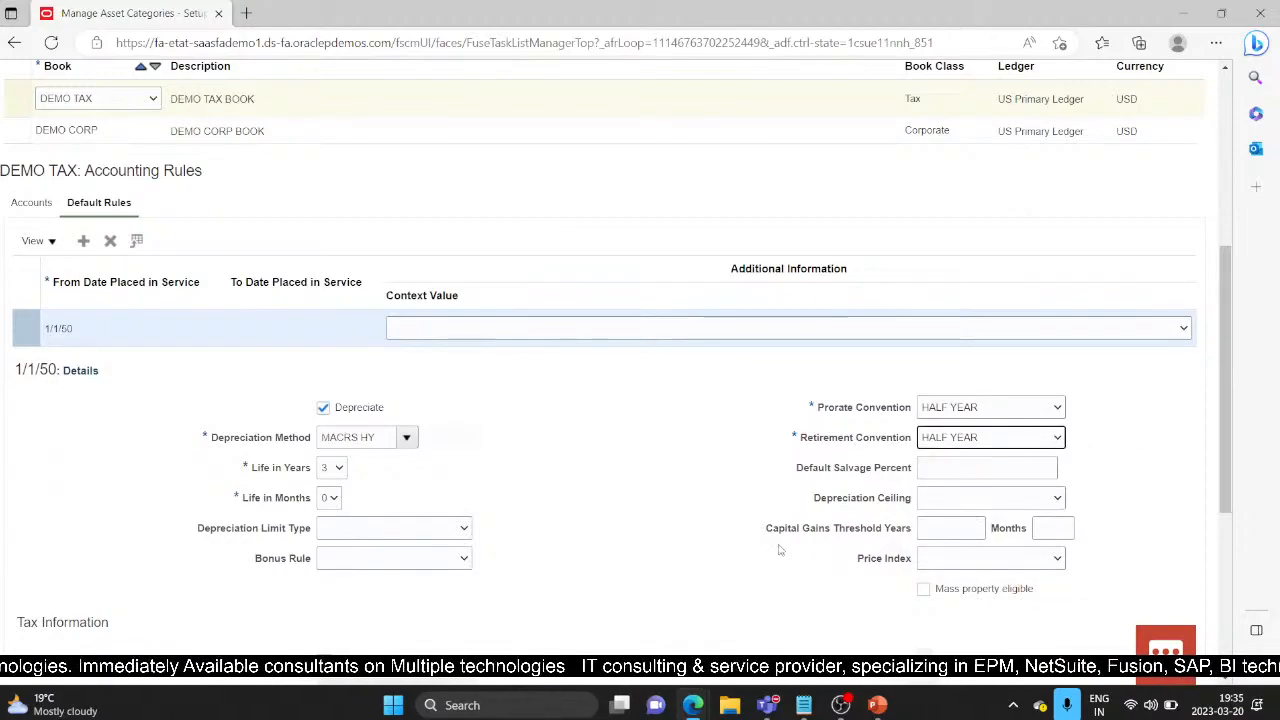
pyautogui.click(968, 528)
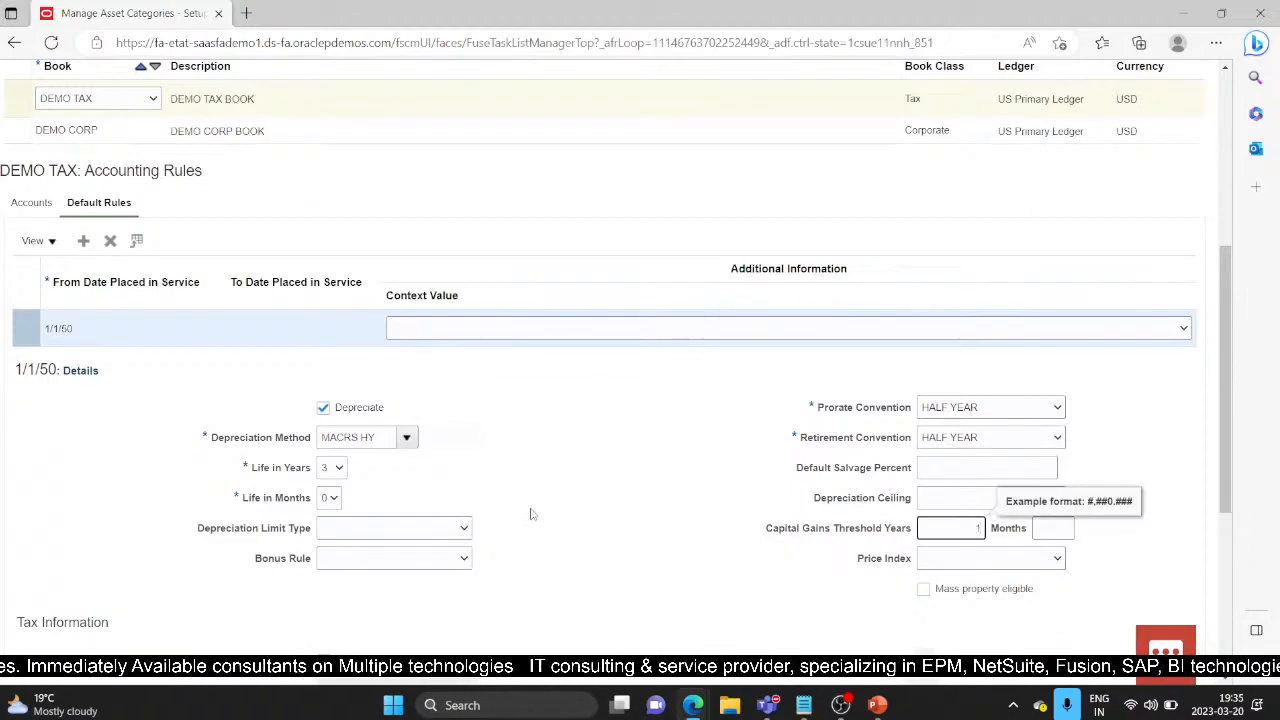
pyautogui.scroll(-1, 531, 512)
pyautogui.click(724, 491)
pyautogui.scroll(5, 802, 299)
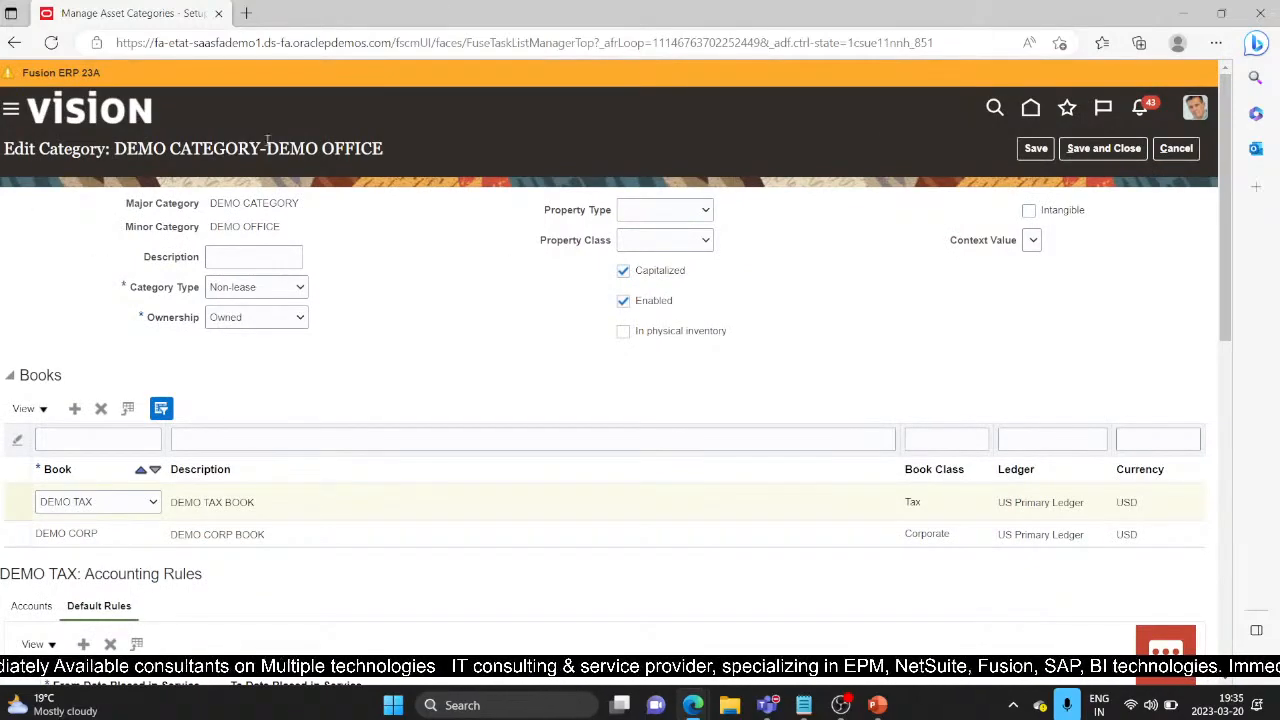
# Step: Save and close the category, finish, and bring the PowerPoint presentation forward
pyautogui.click(1104, 148)
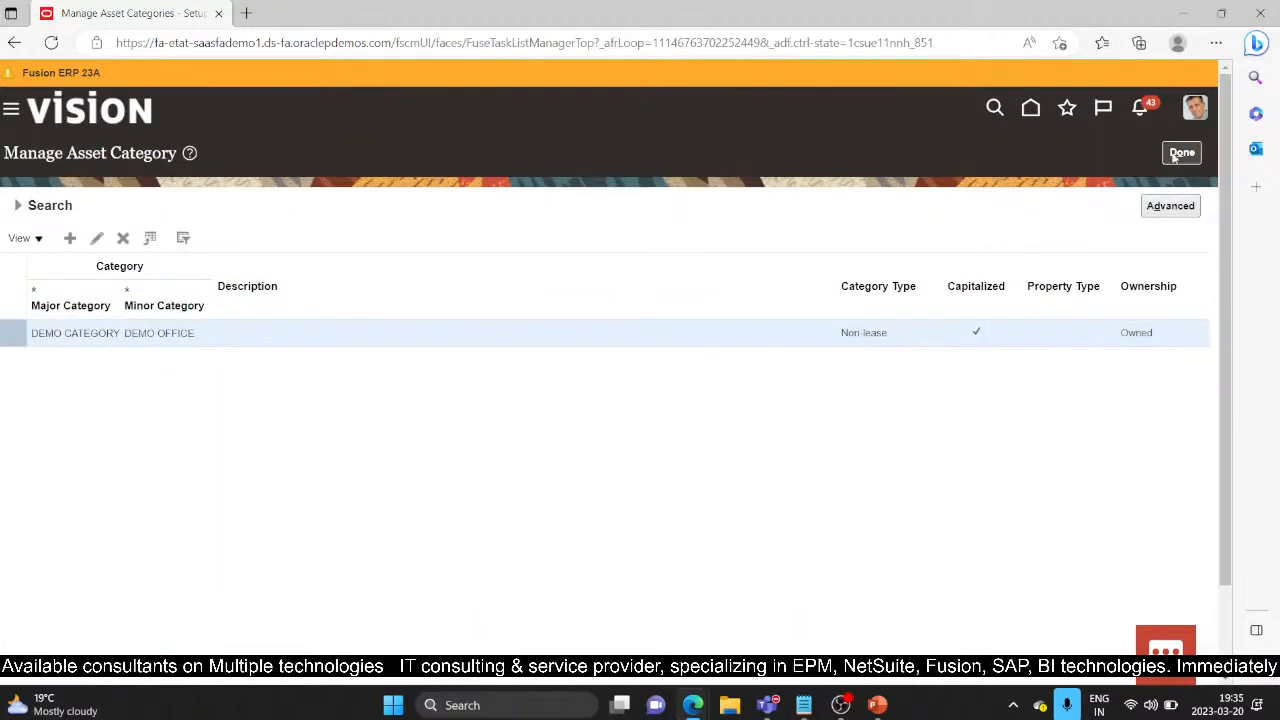
pyautogui.click(1180, 153)
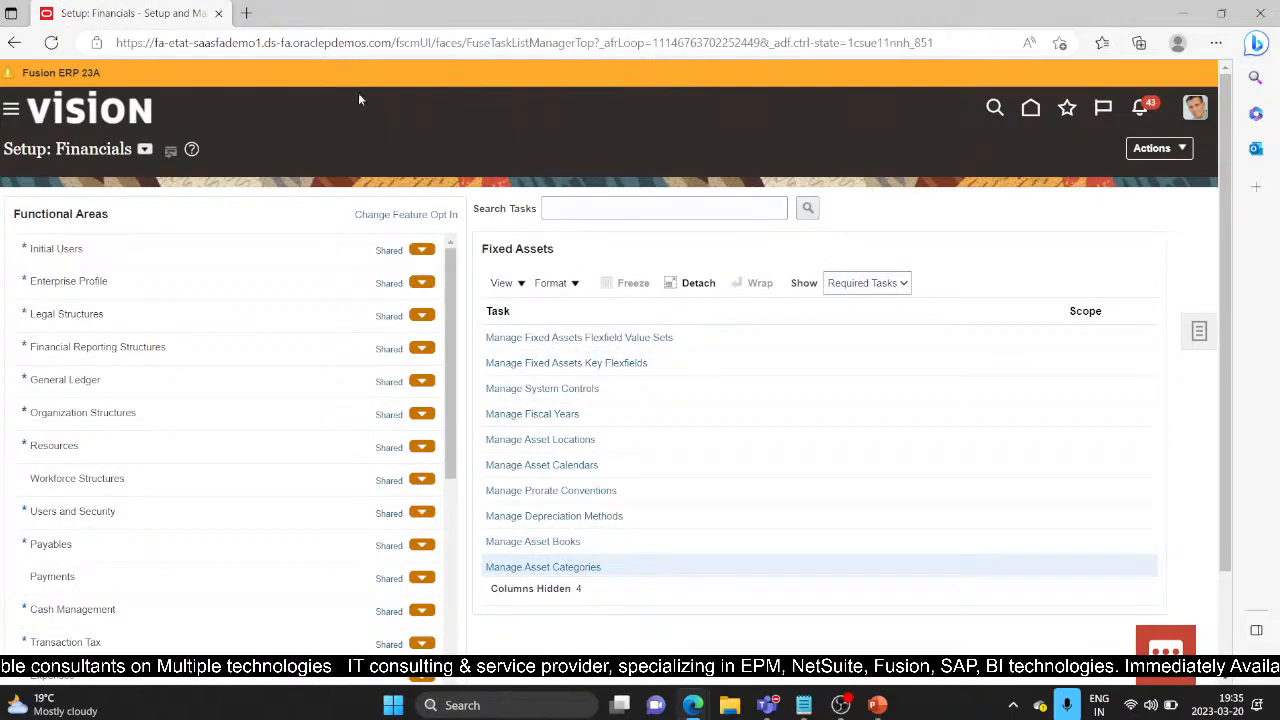
pyautogui.click(877, 705)
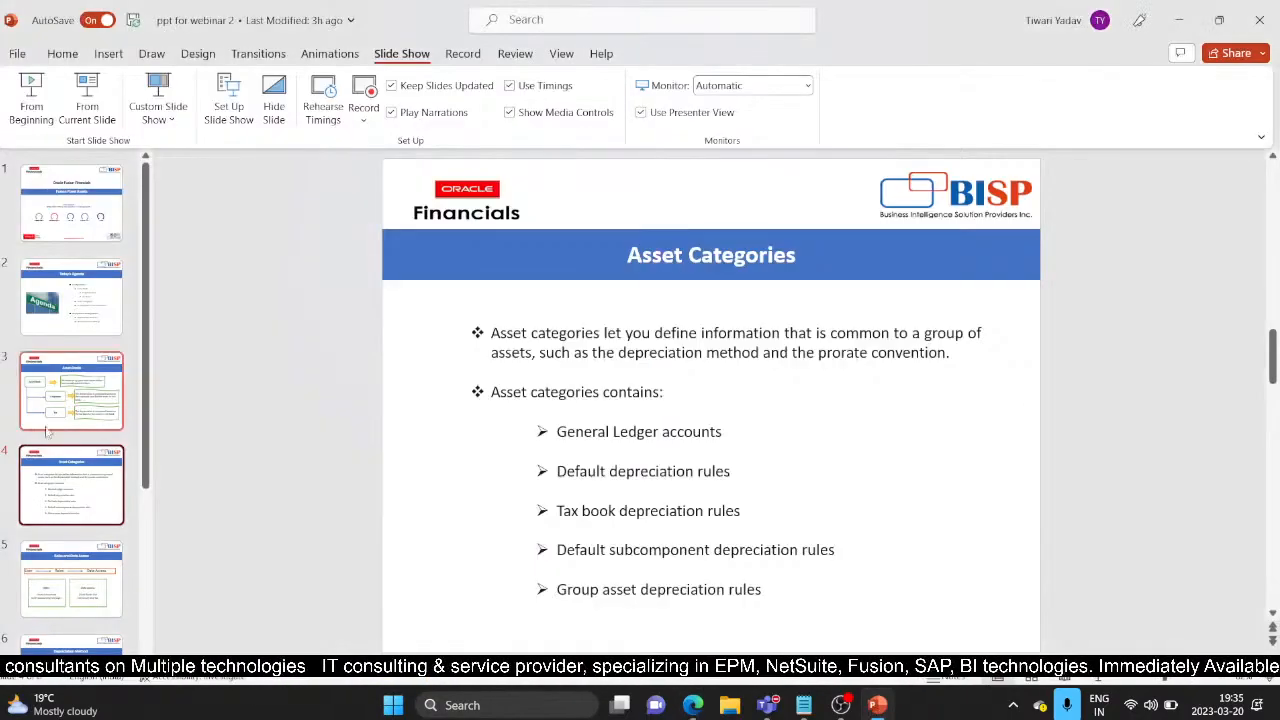
# Step: Show slide 5, Roles and Data Access, from the slide pane
pyautogui.click(78, 582)
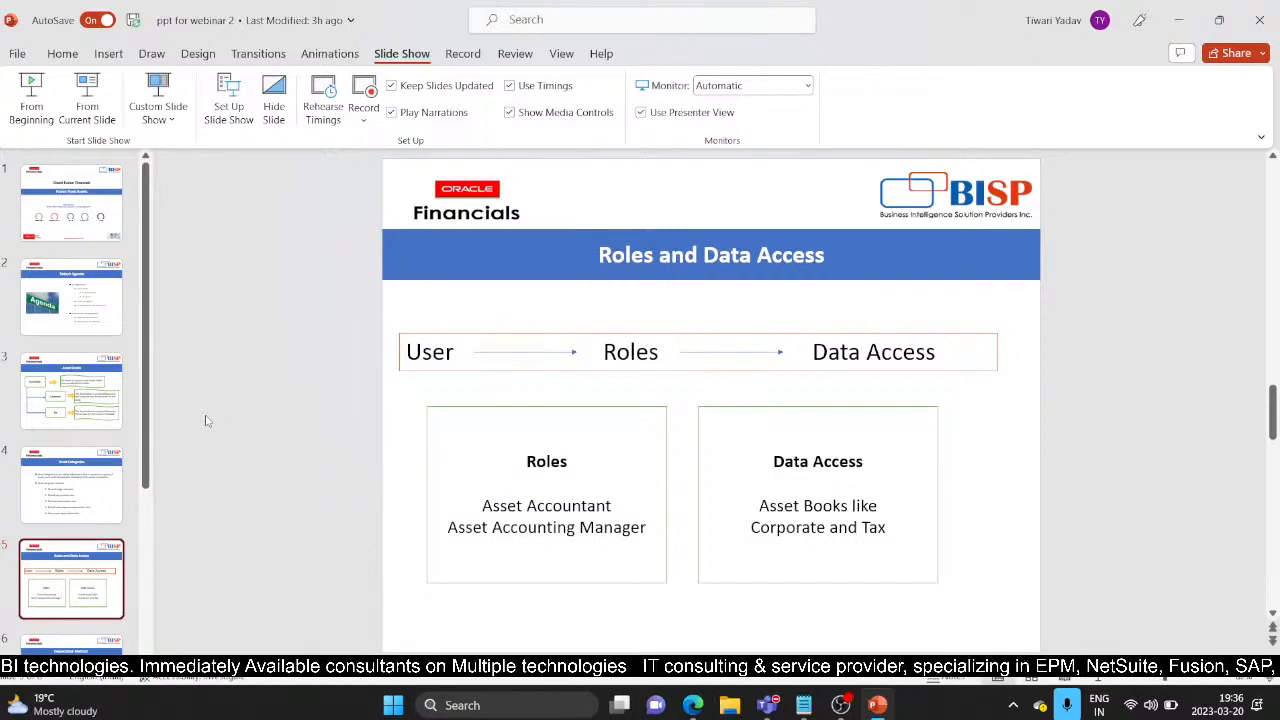
pyautogui.moveTo(692, 705)
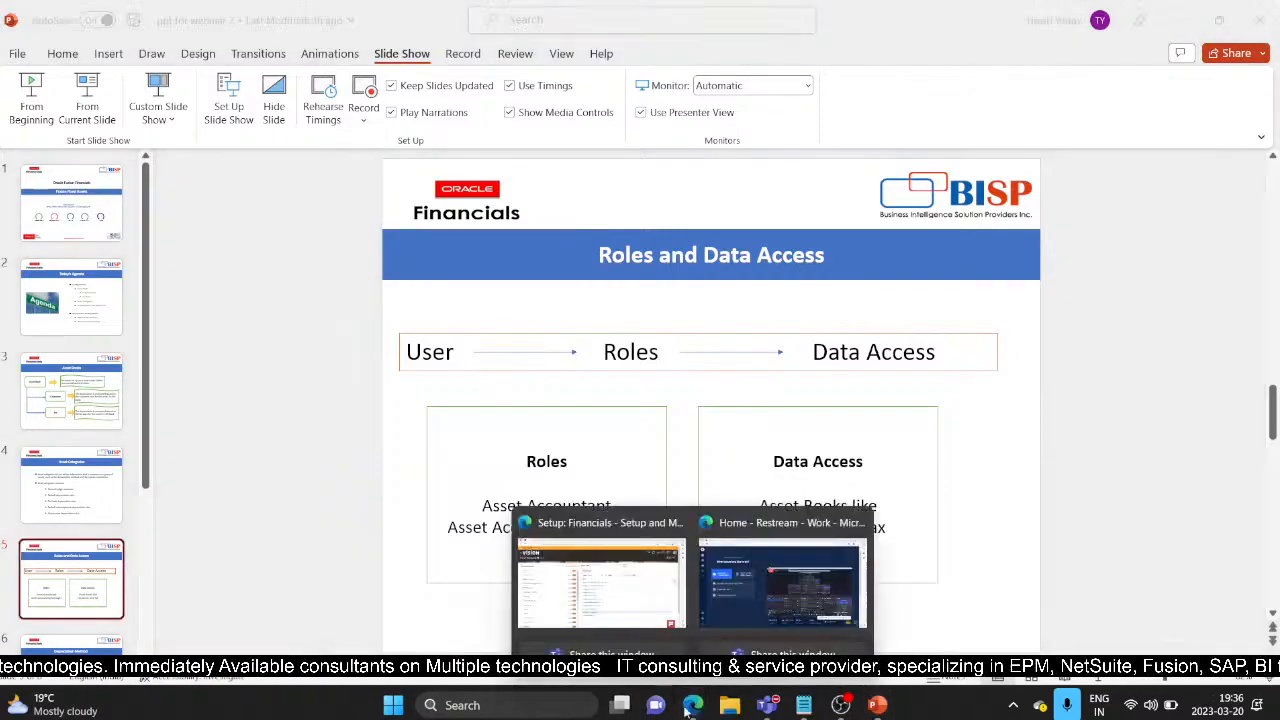
pyautogui.click(600, 586)
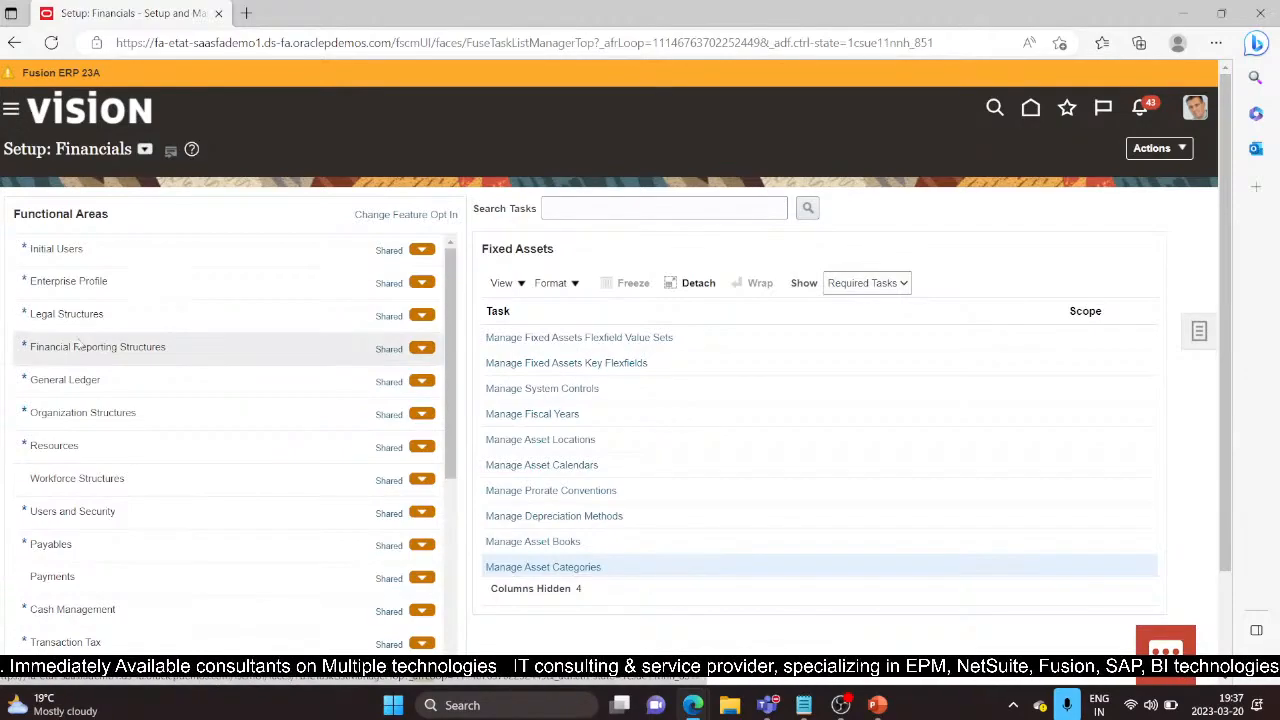
pyautogui.click(16, 111)
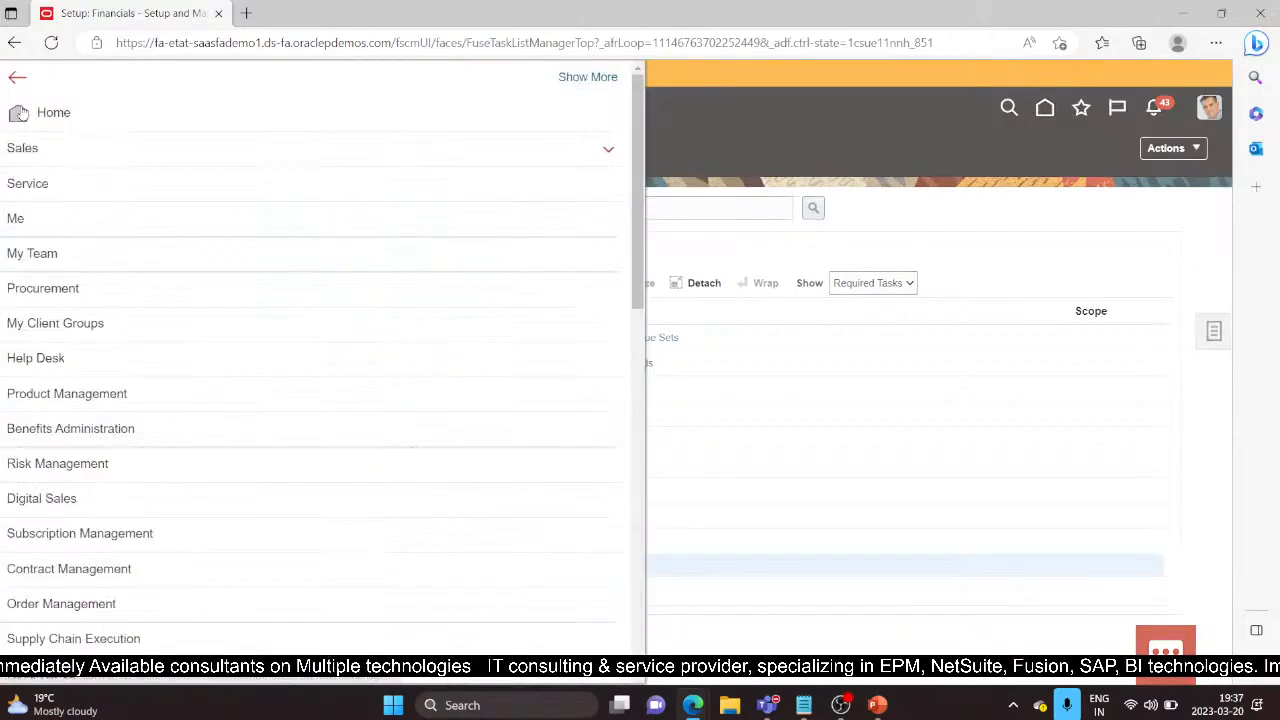
pyautogui.scroll(-4, 160, 452)
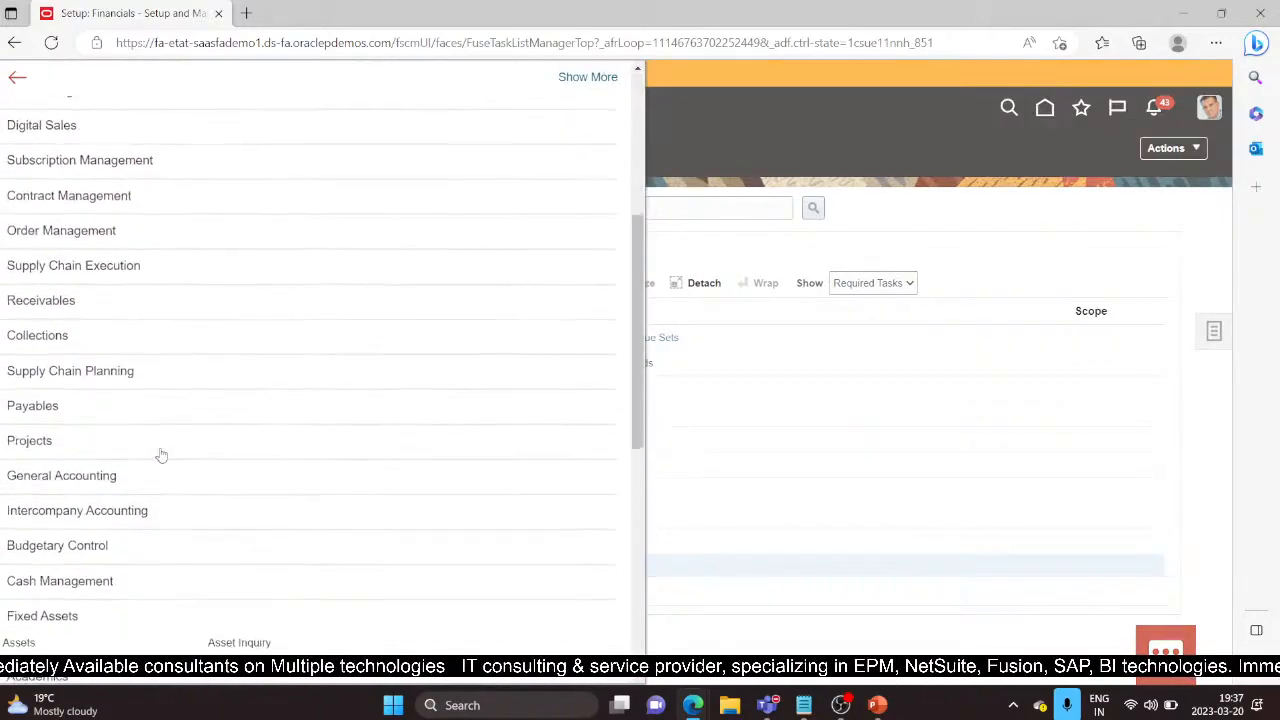
pyautogui.scroll(-2, 160, 452)
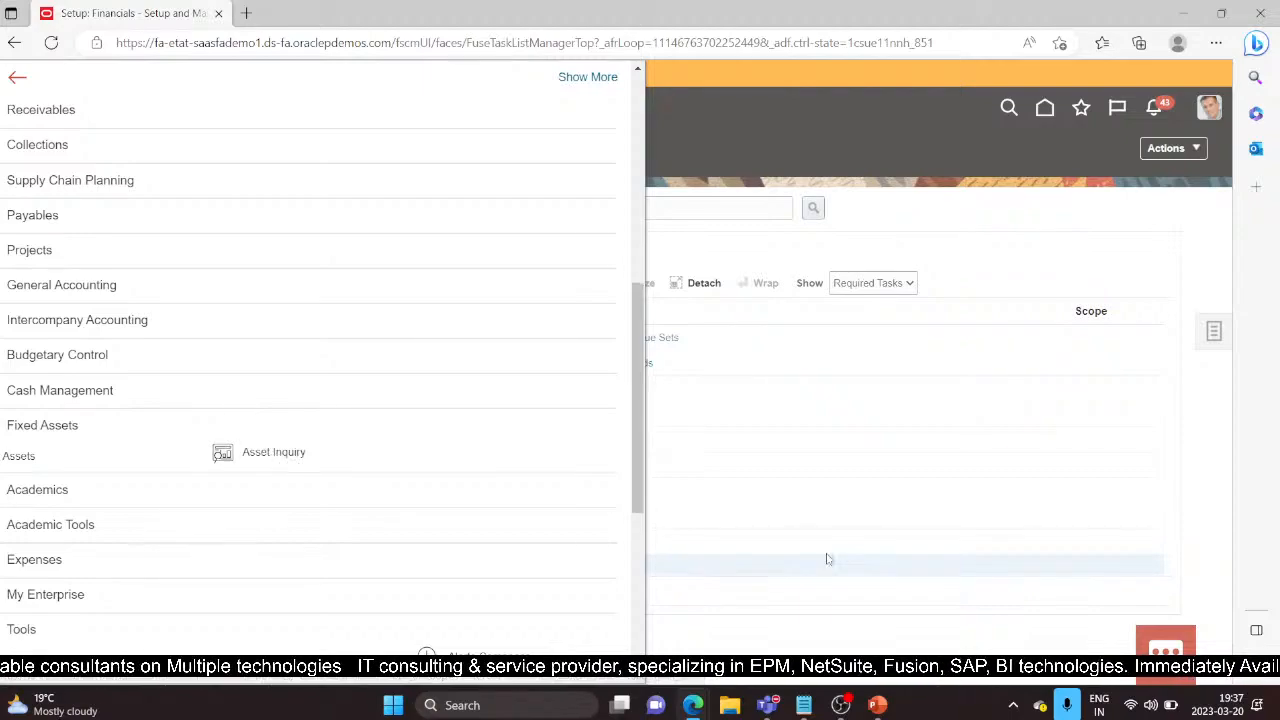
pyautogui.moveTo(826, 706)
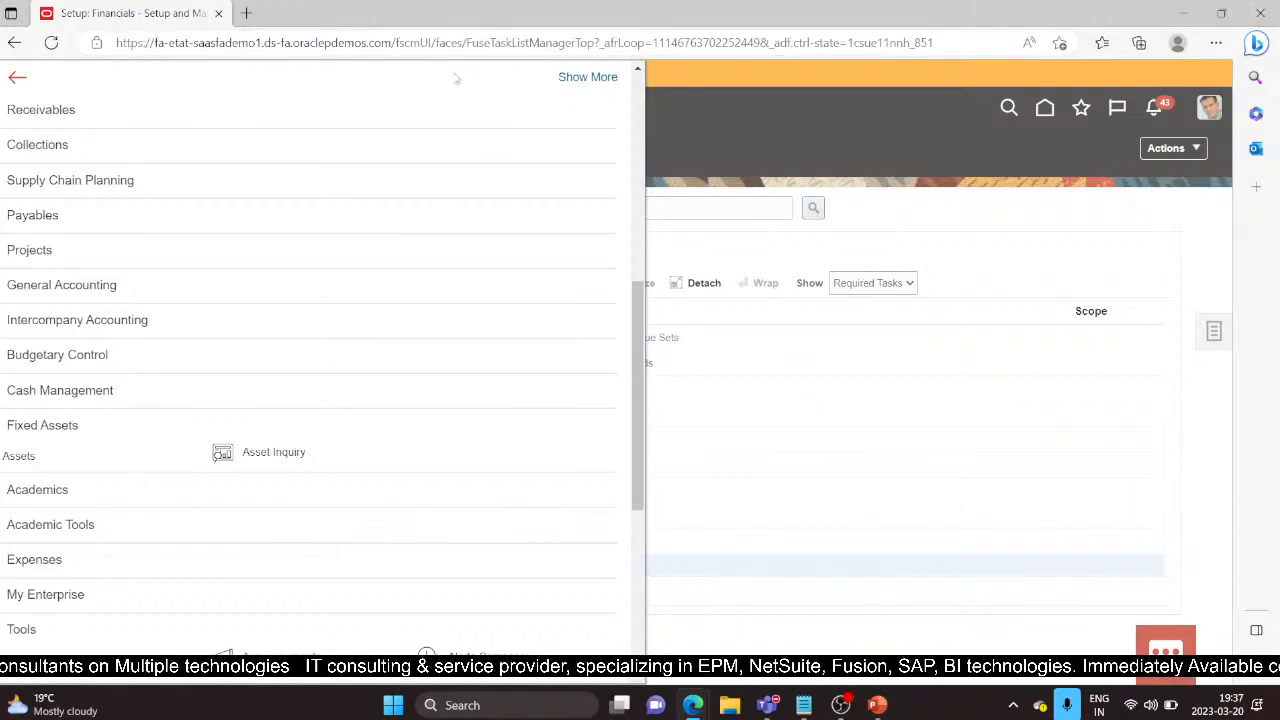
pyautogui.click(1067, 147)
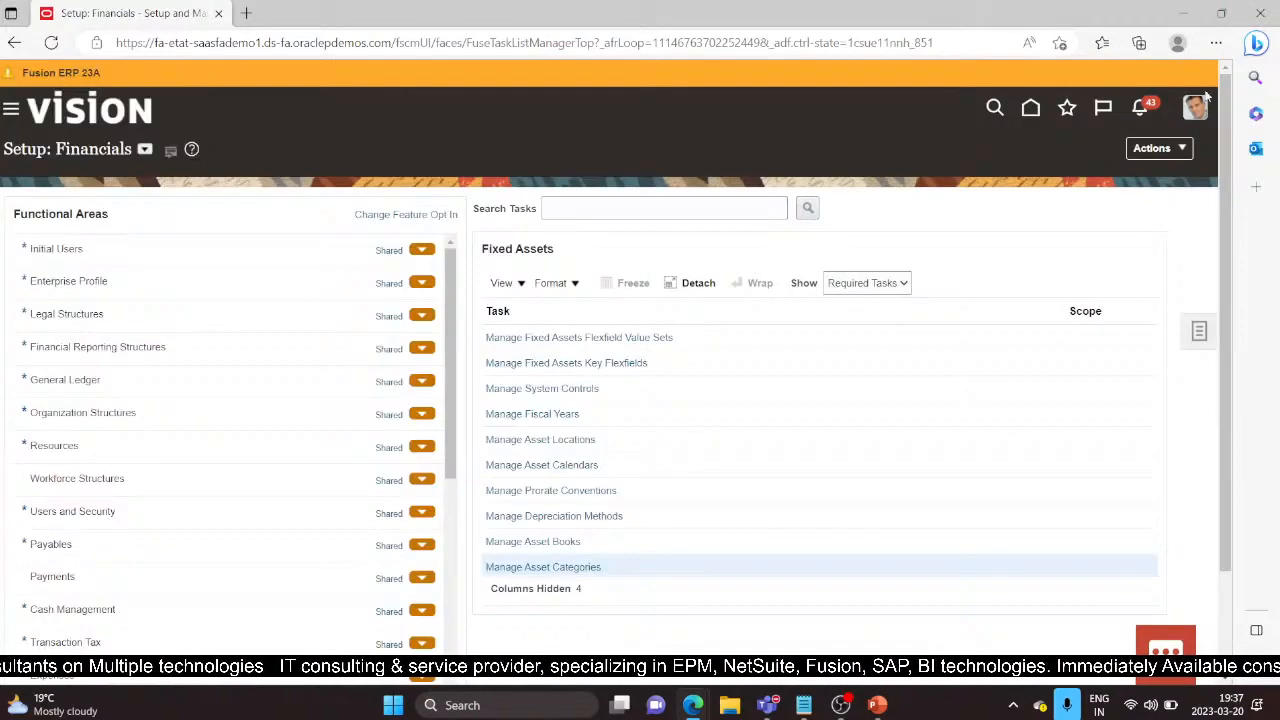
pyautogui.click(1222, 46)
# Step: Open a new InPrivate window and load the Oracle login URL copied from the notes
pyautogui.click(1087, 127)
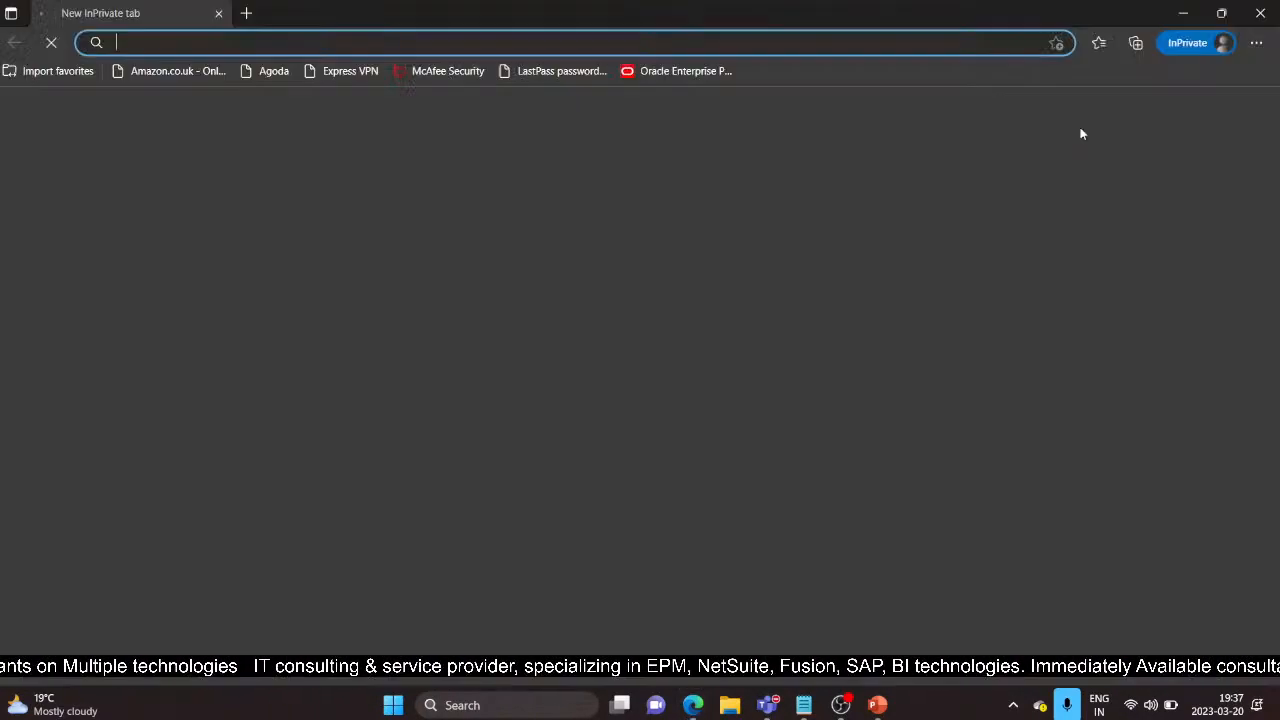
pyautogui.click(804, 705)
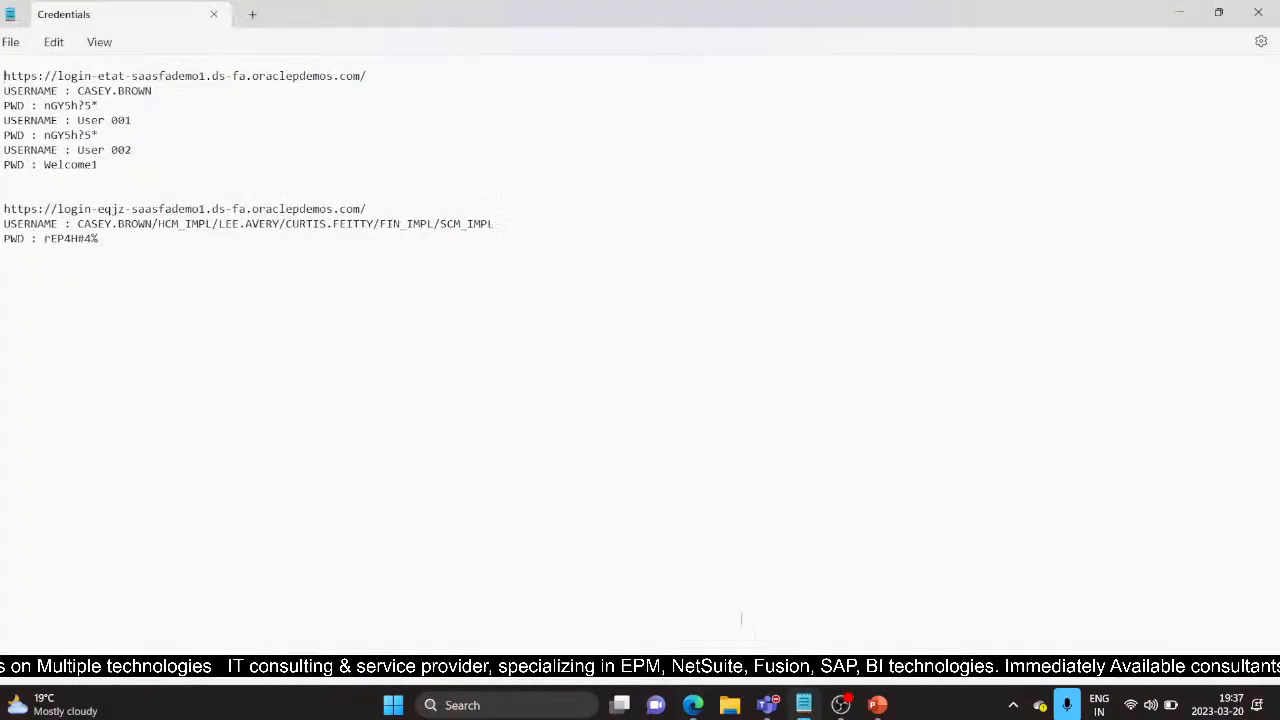
pyautogui.moveTo(4, 76); pyautogui.dragTo(380, 81)
pyautogui.hotkey('ctrl', 'c')
pyautogui.hotkey('alt', 'Tab')
pyautogui.hotkey('ctrl', 'v')
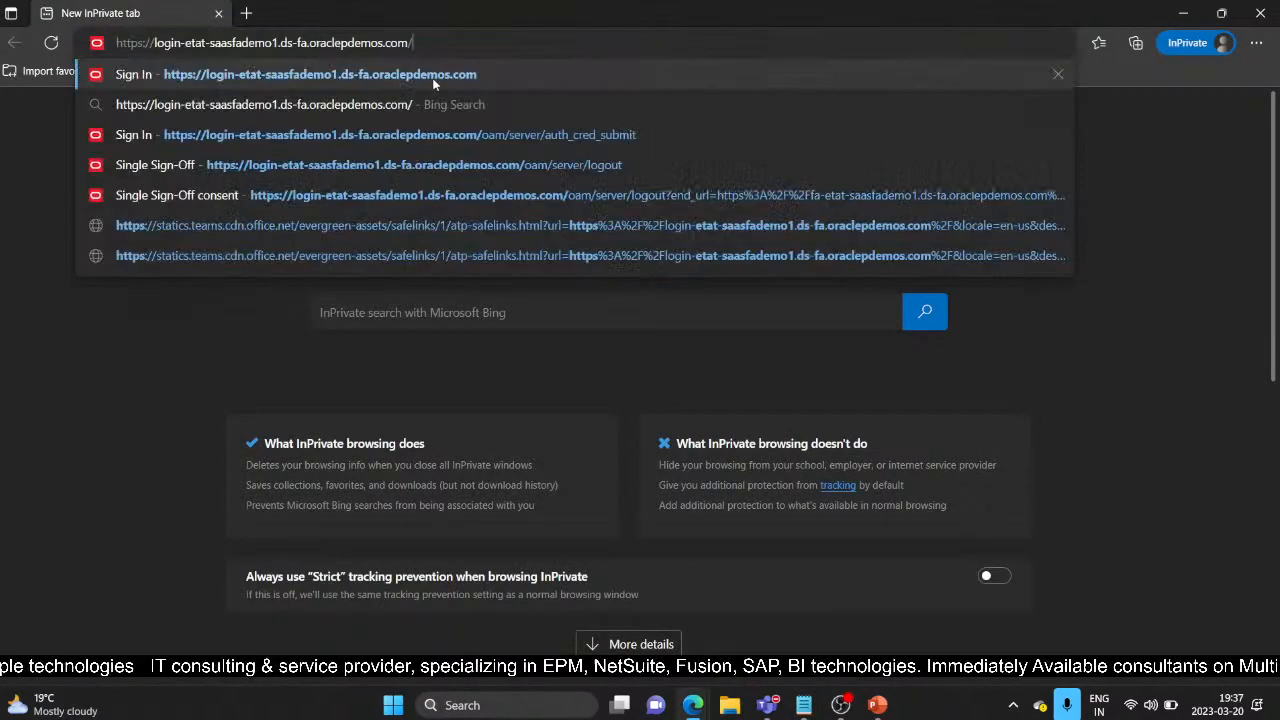
pyautogui.click(434, 78)
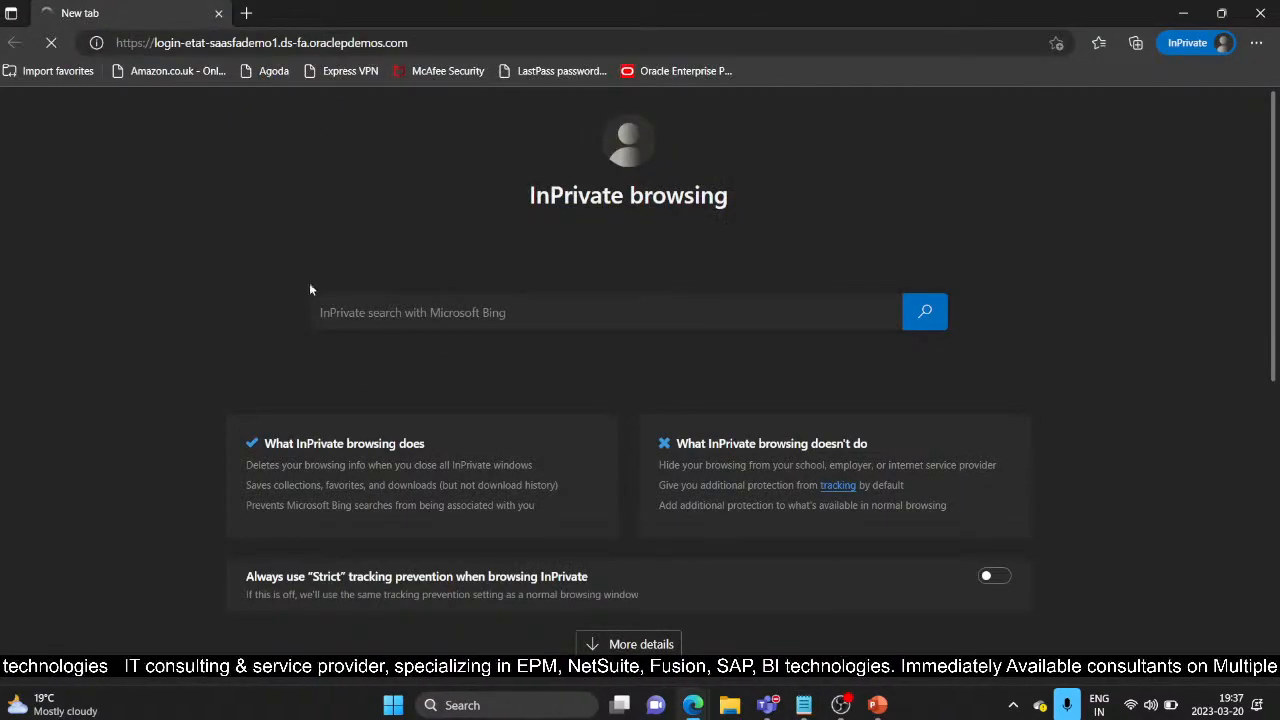
# Step: Copy the test user's user name from the notes into the User ID field
pyautogui.hotkey('alt', 'Tab')
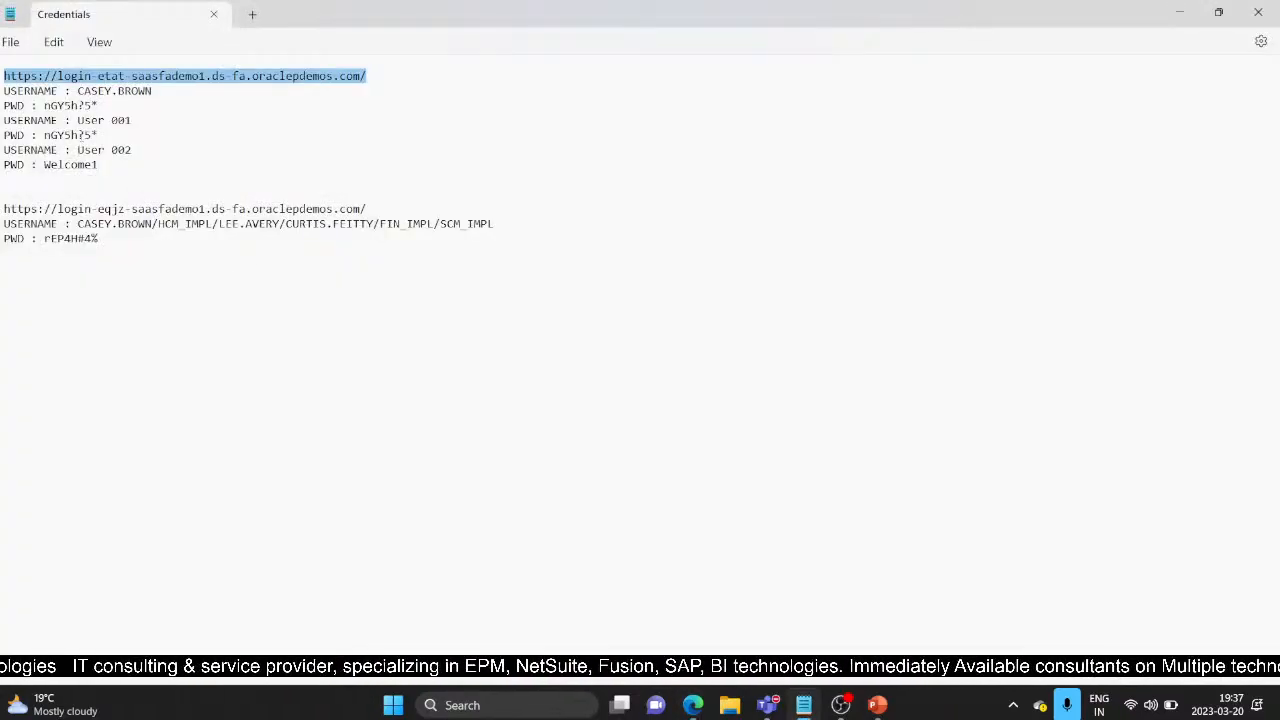
pyautogui.moveTo(78, 120); pyautogui.dragTo(131, 121)
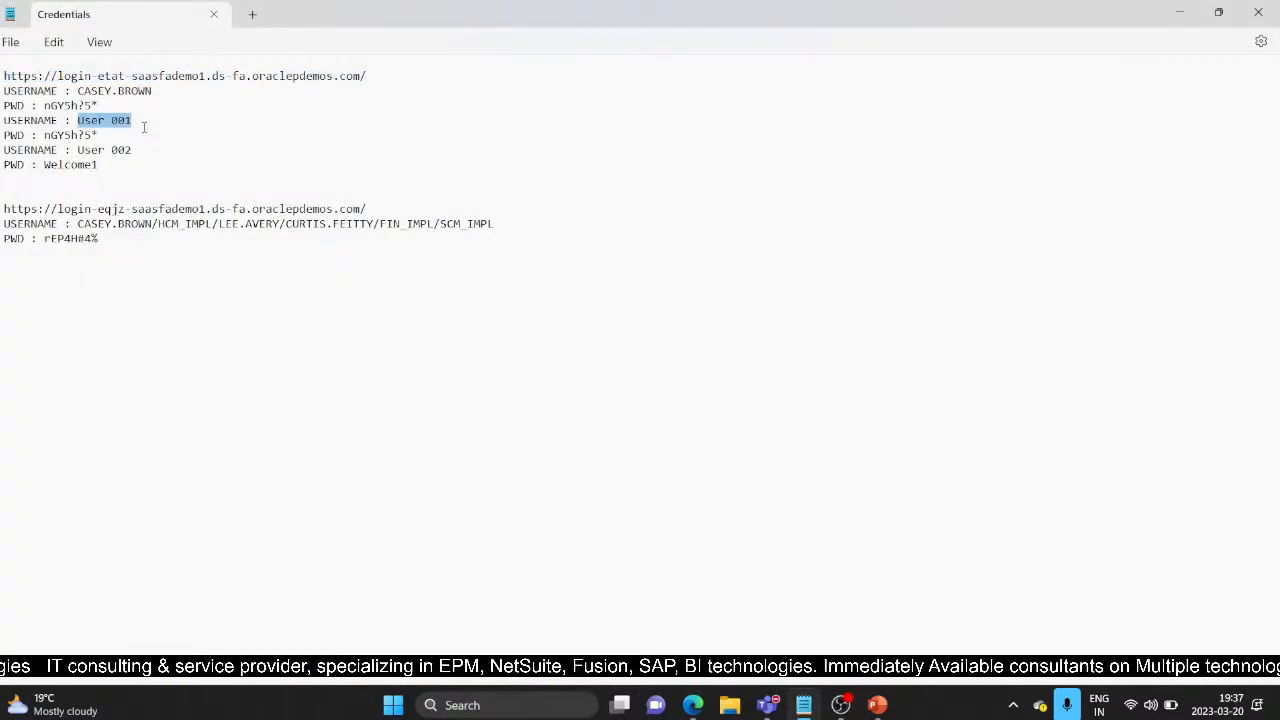
pyautogui.hotkey('ctrl', 'c')
pyautogui.hotkey('alt', 'Tab')
pyautogui.click(640, 346)
pyautogui.hotkey('ctrl', 'v')
pyautogui.click(477, 377)
# Step: Paste the test user's password, sign in, and check the reachable work areas in the navigator
pyautogui.hotkey('alt', 'Tab')
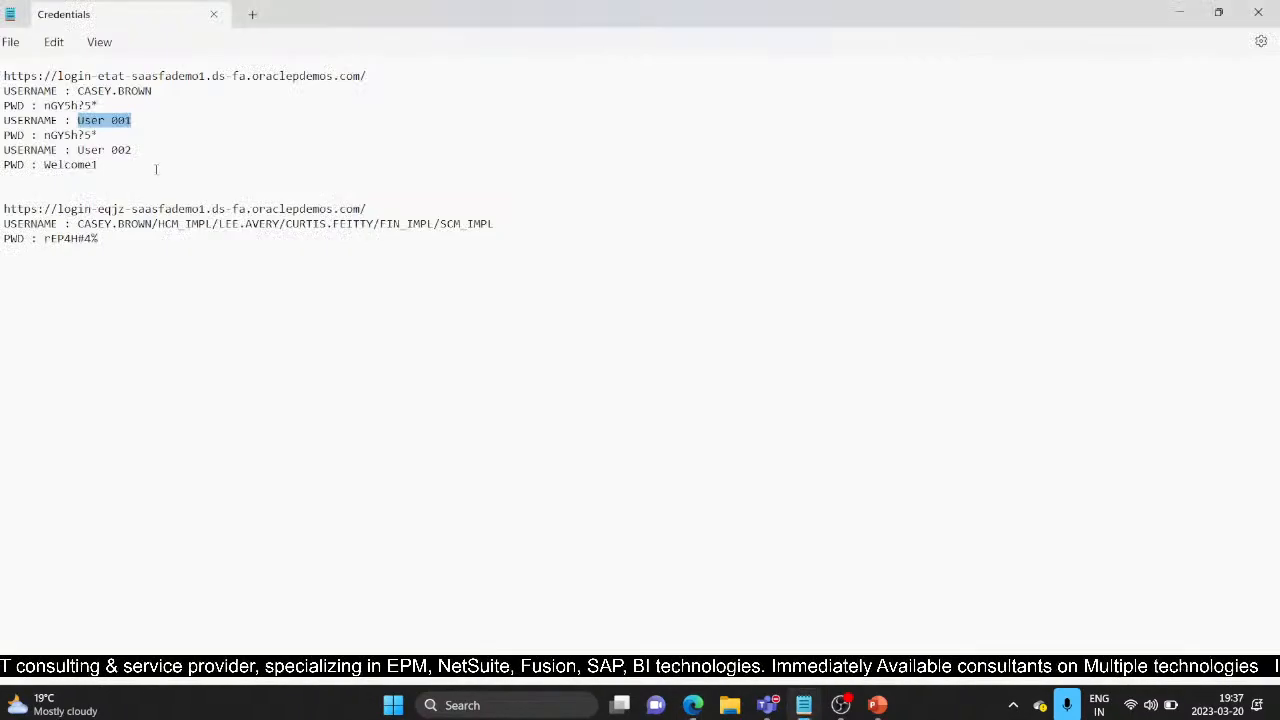
pyautogui.moveTo(45, 134); pyautogui.dragTo(102, 137)
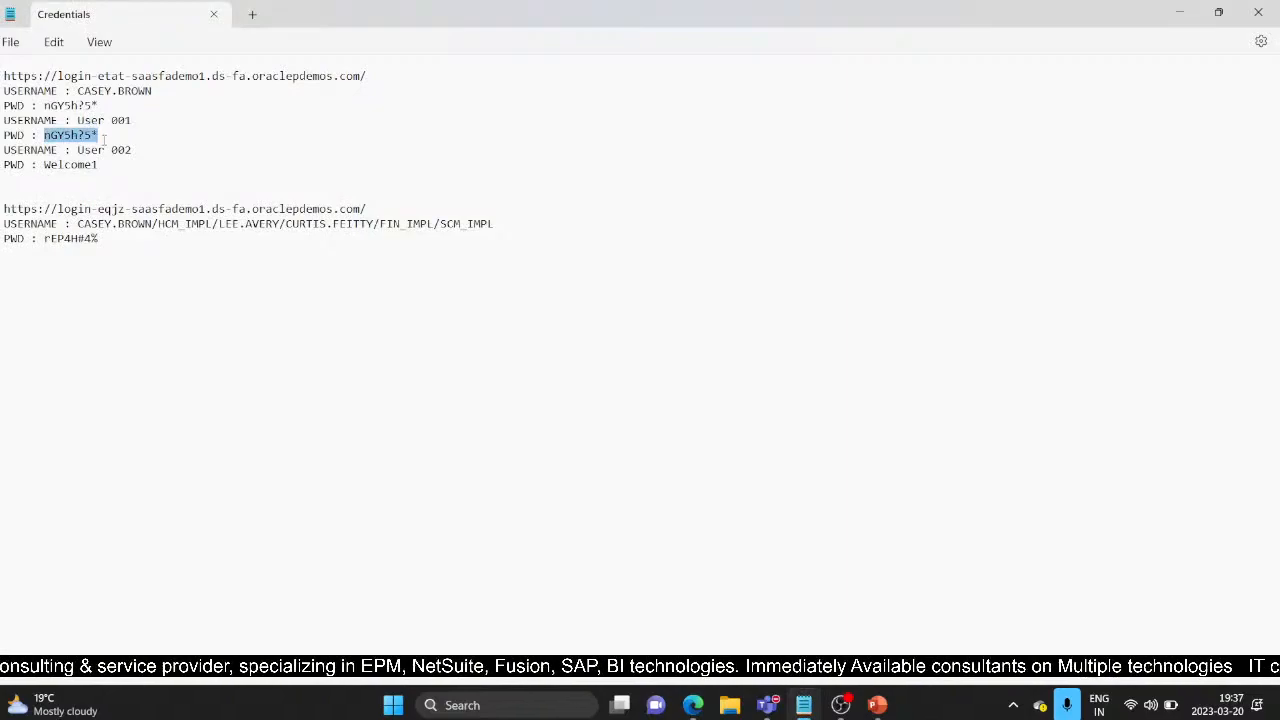
pyautogui.hotkey('ctrl', 'c')
pyautogui.hotkey('alt', 'Tab')
pyautogui.click(663, 392)
pyautogui.hotkey('ctrl', 'v')
pyautogui.click(603, 464)
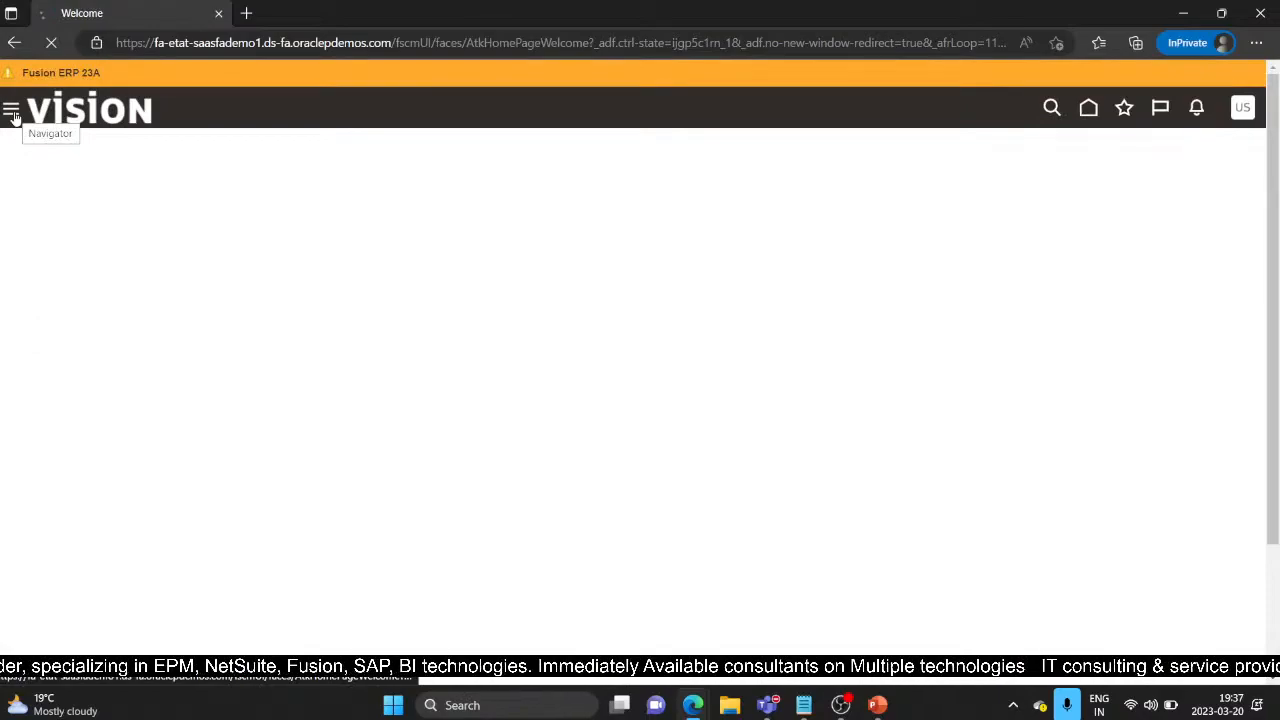
pyautogui.click(12, 113)
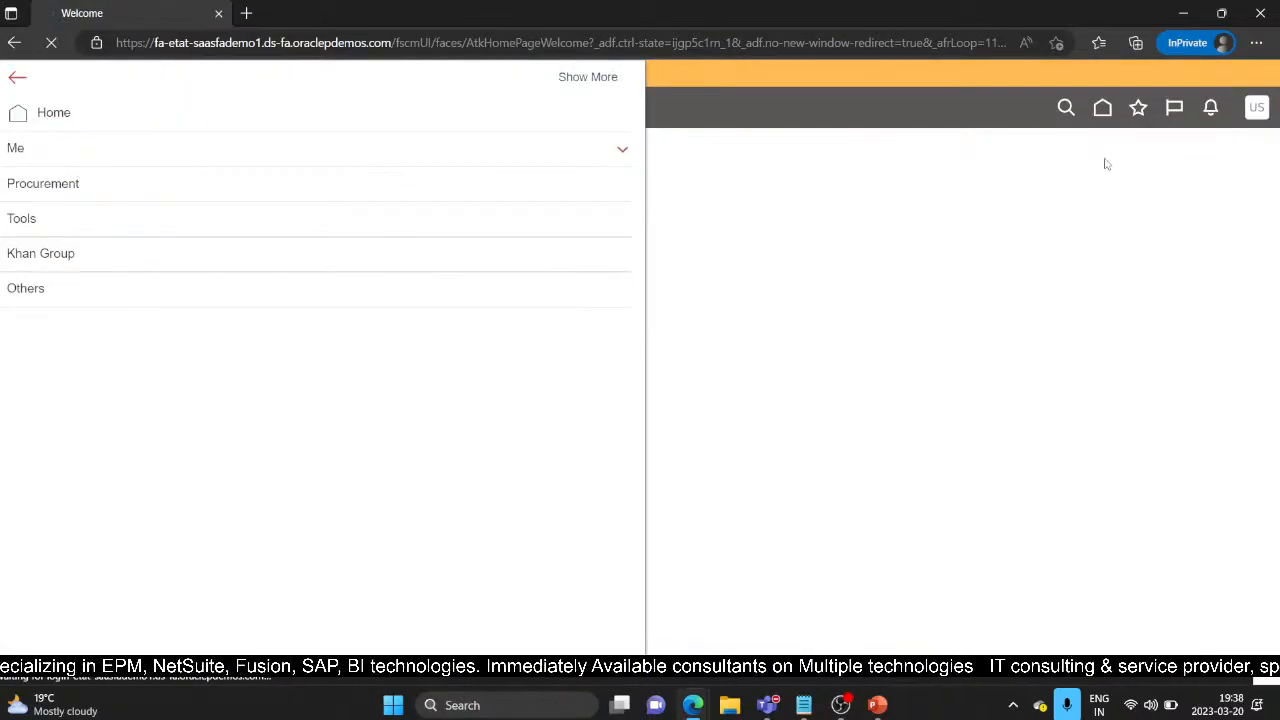
pyautogui.click(1105, 117)
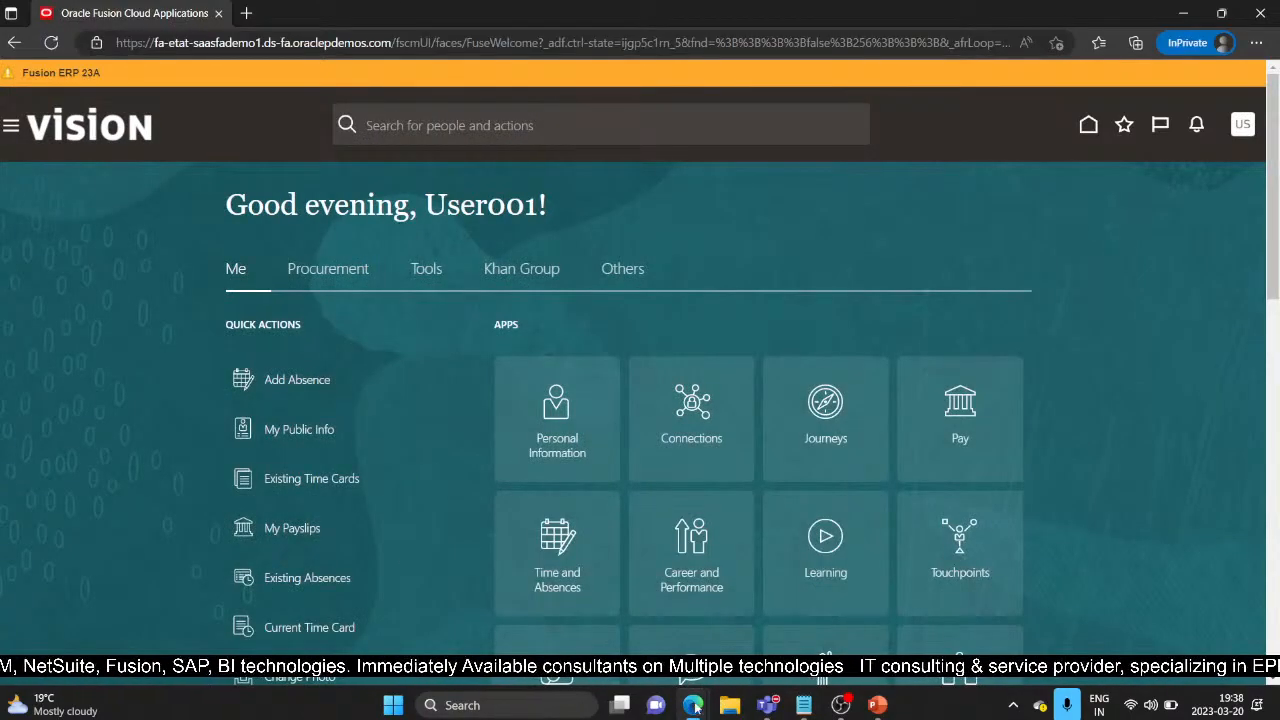
# Step: From Setup: Financials, find the test user in the Security Console's Users list and edit the account
pyautogui.moveTo(695, 708)
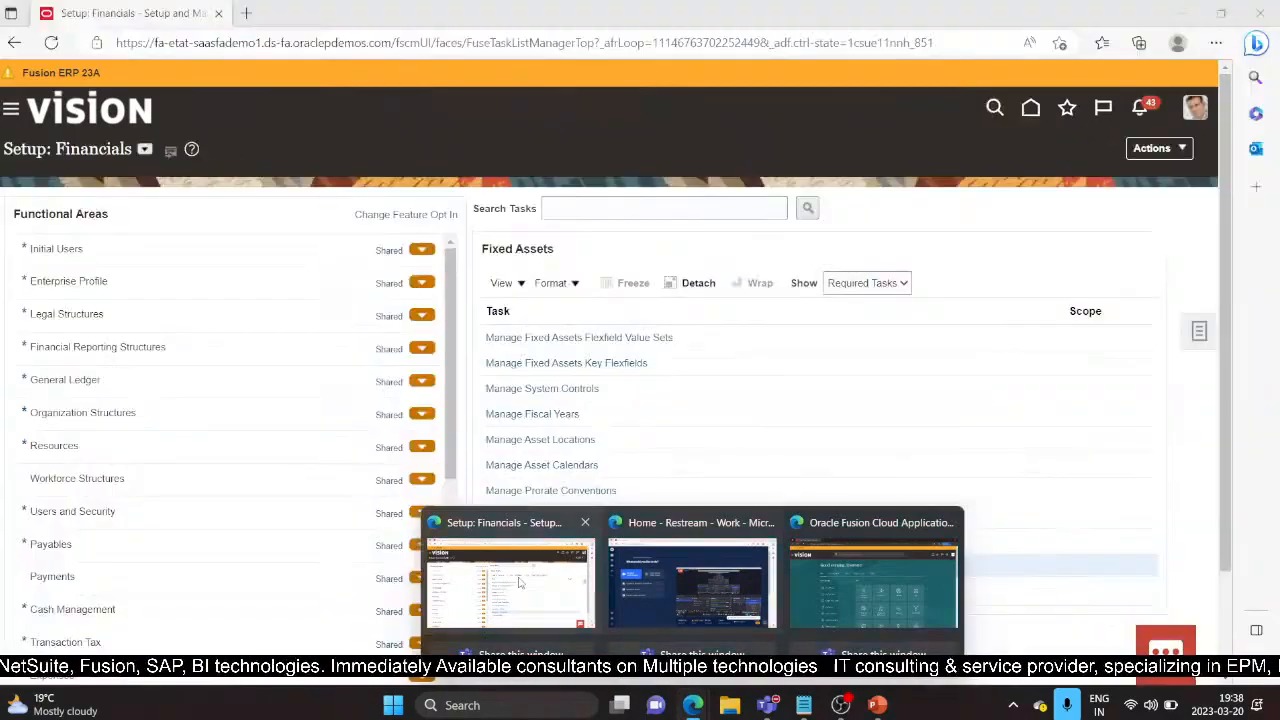
pyautogui.click(518, 582)
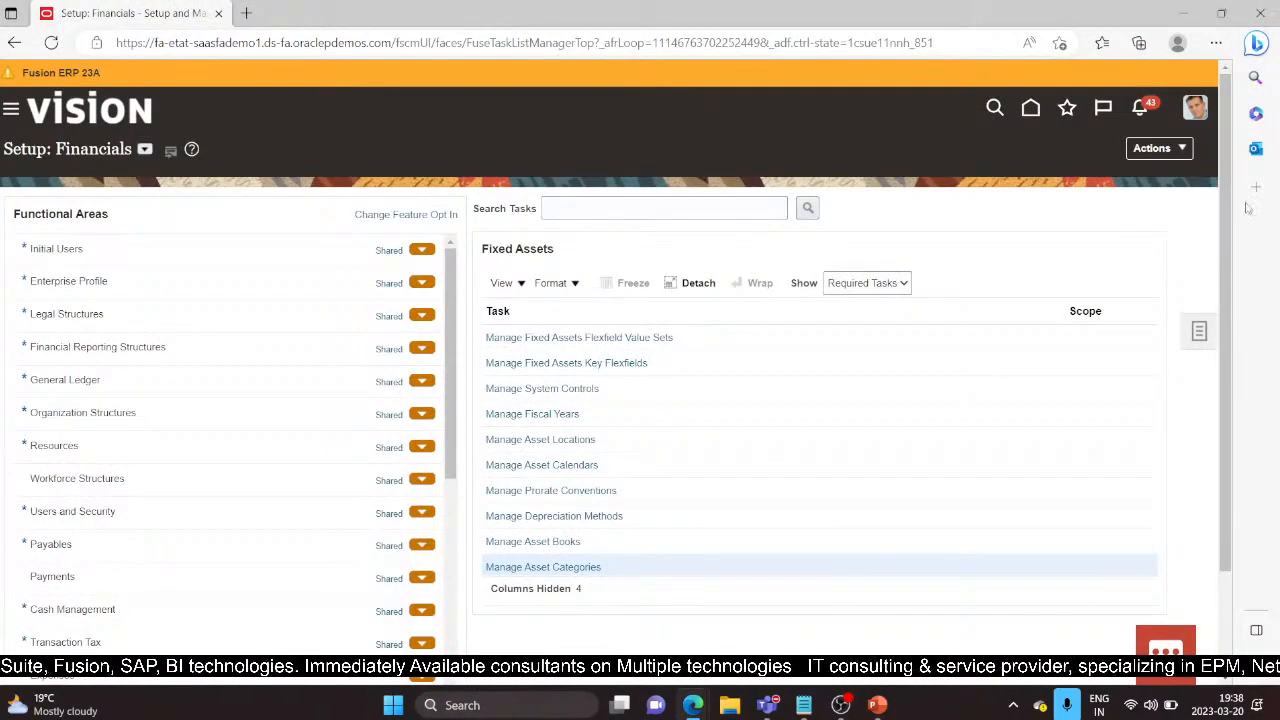
pyautogui.click(11, 109)
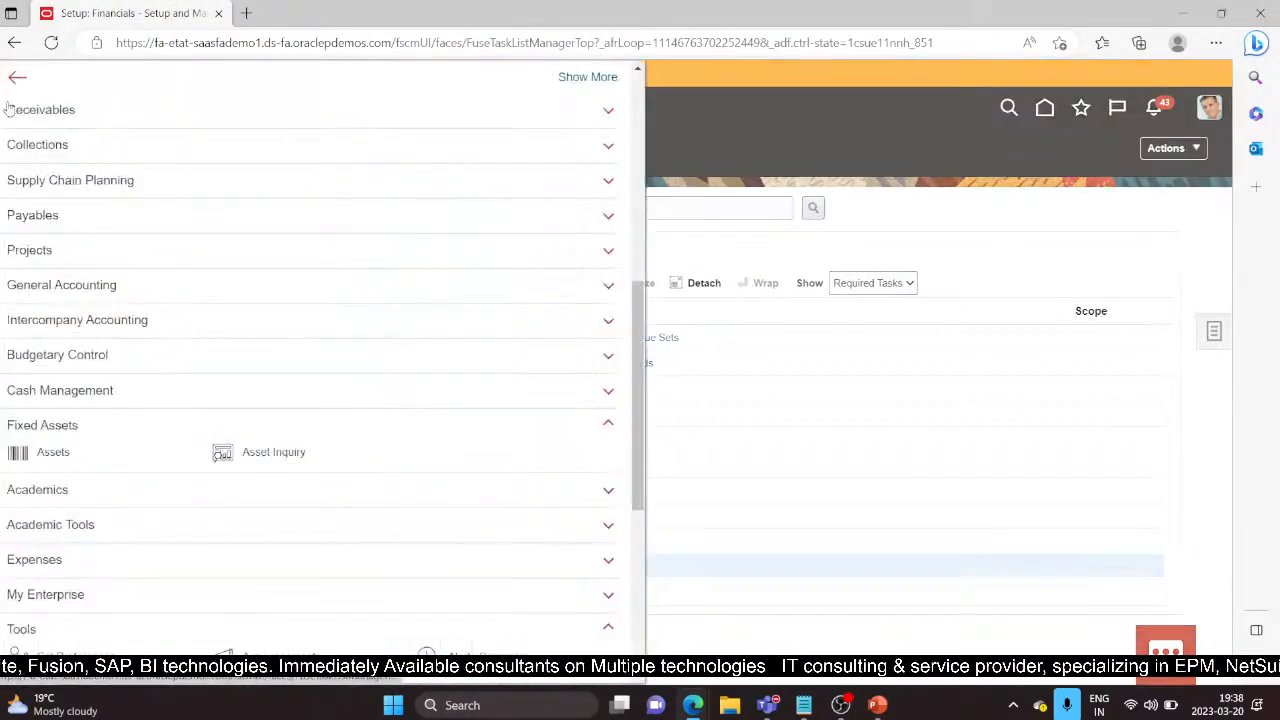
pyautogui.scroll(-5, 100, 600)
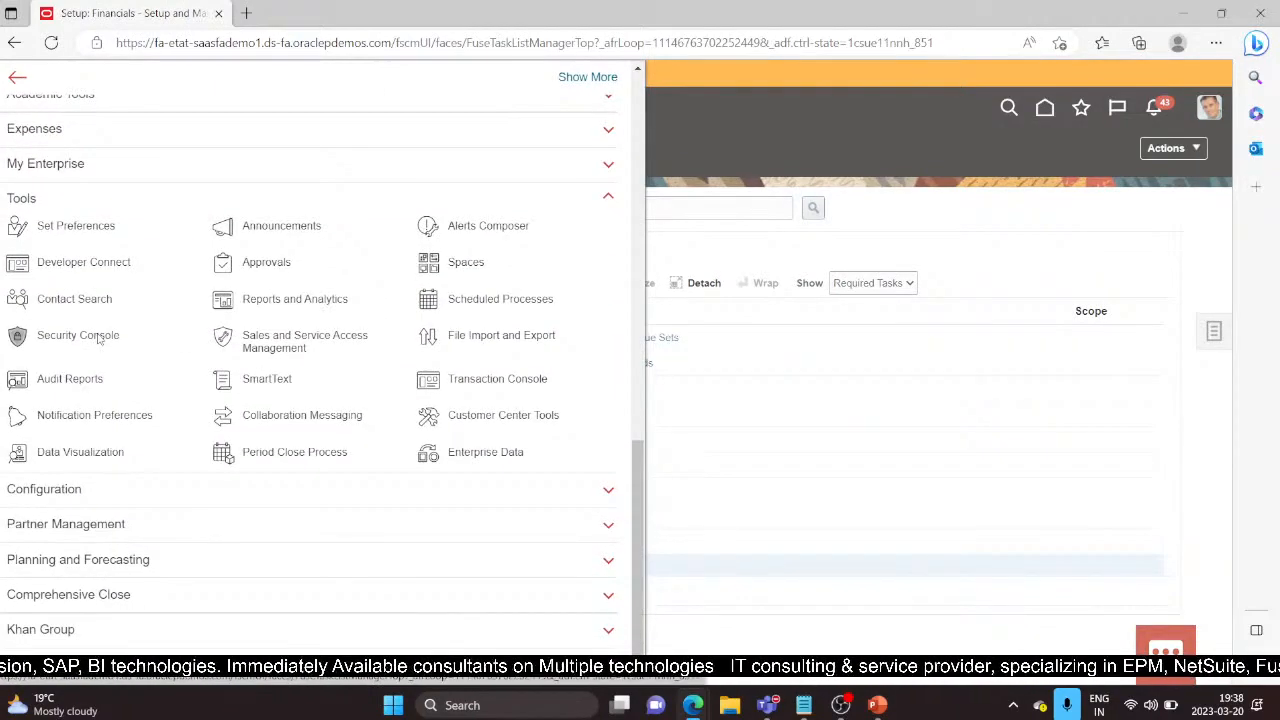
pyautogui.click(98, 338)
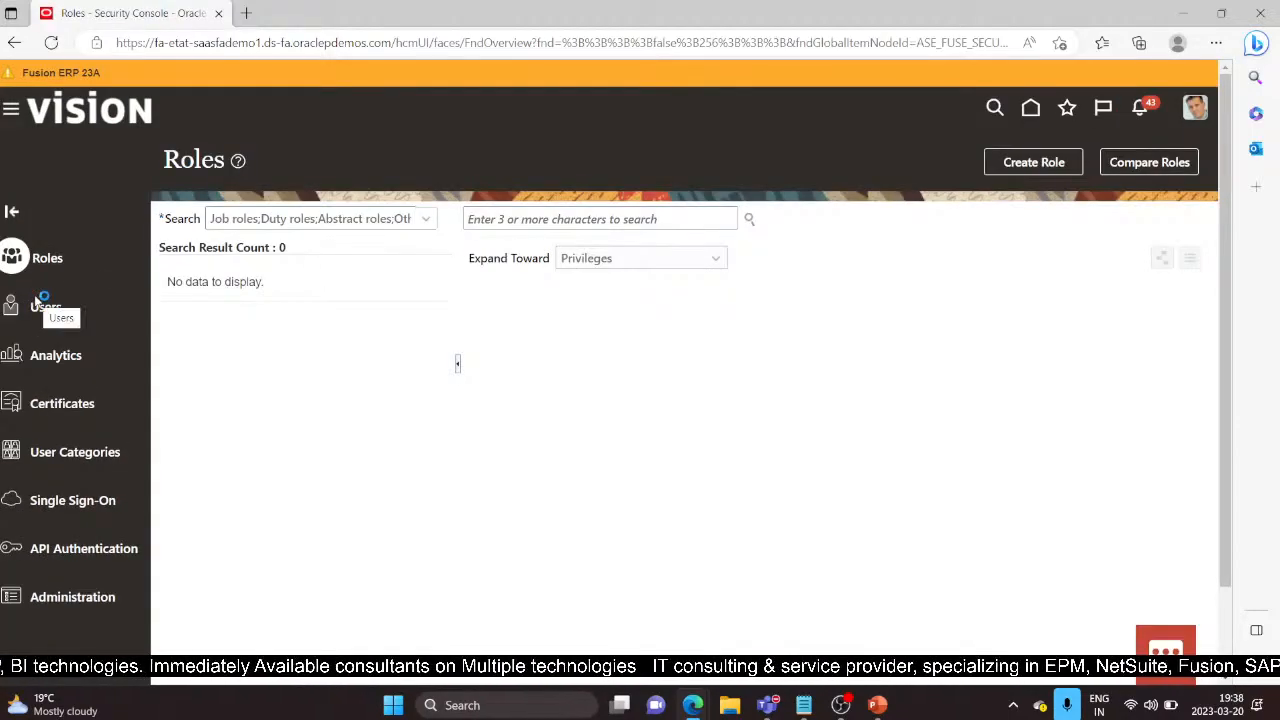
pyautogui.click(38, 305)
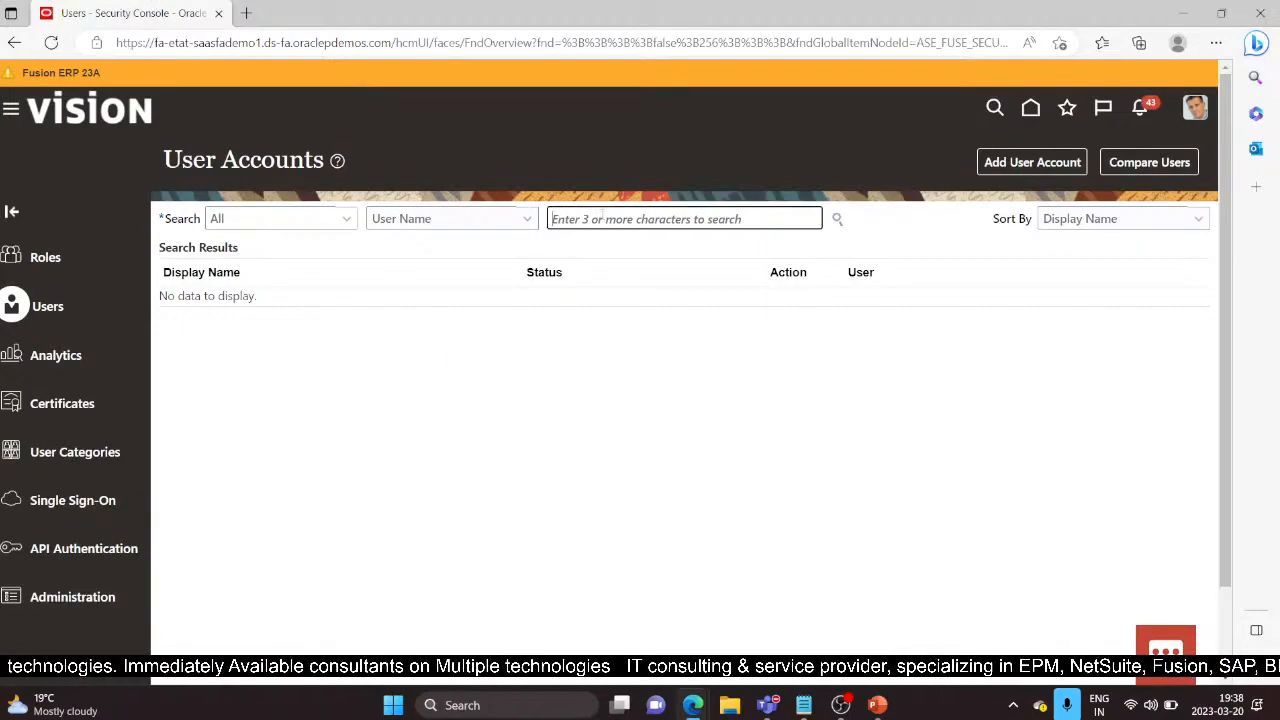
pyautogui.write('User ')
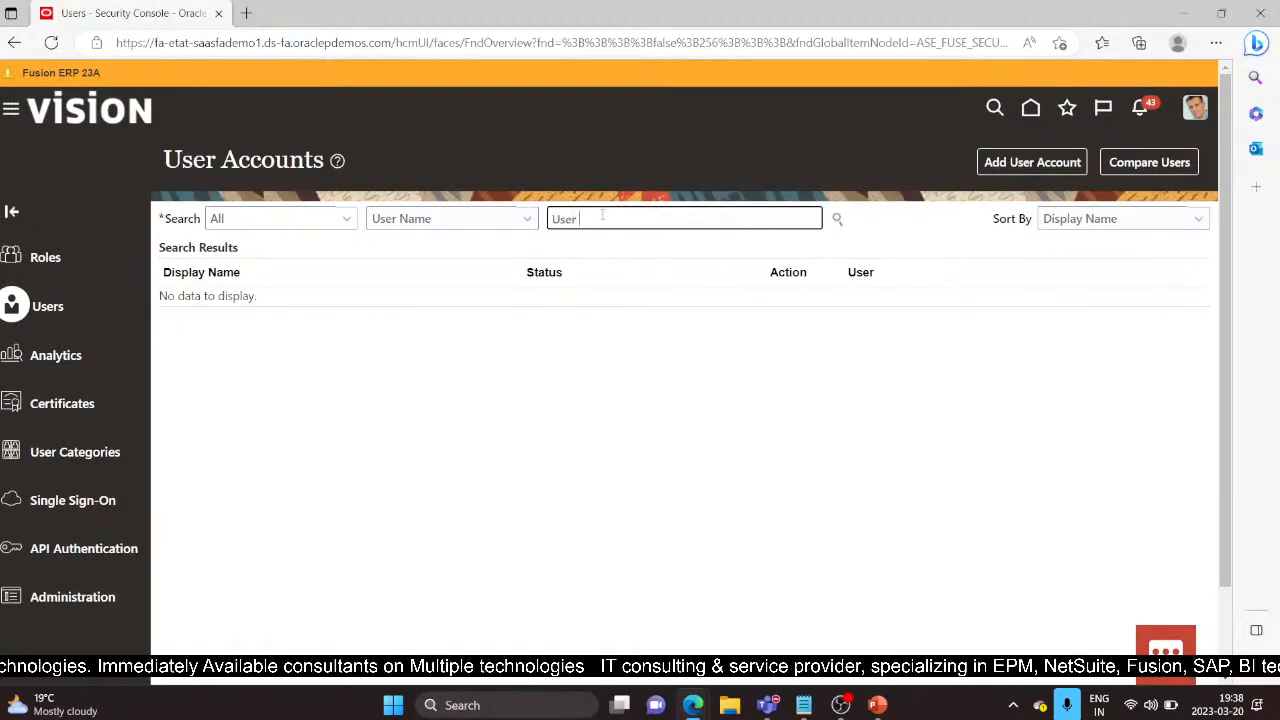
pyautogui.write('001')
pyautogui.press('Return')
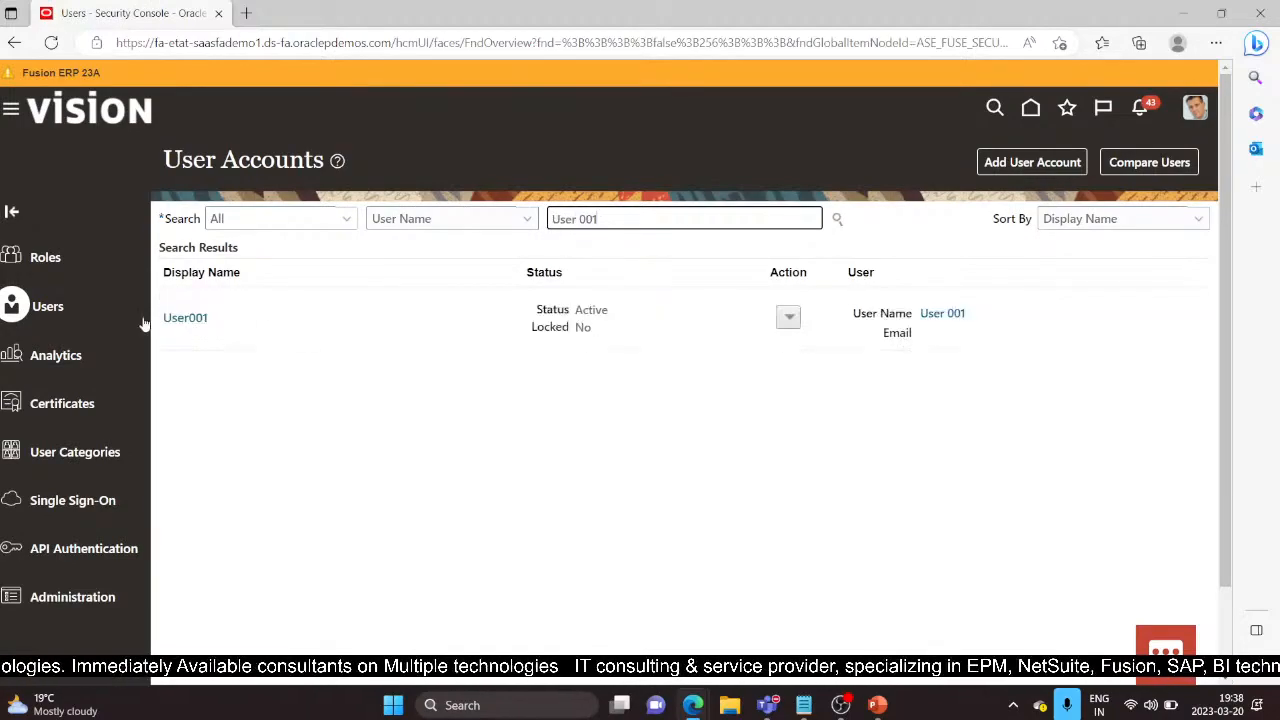
pyautogui.click(195, 317)
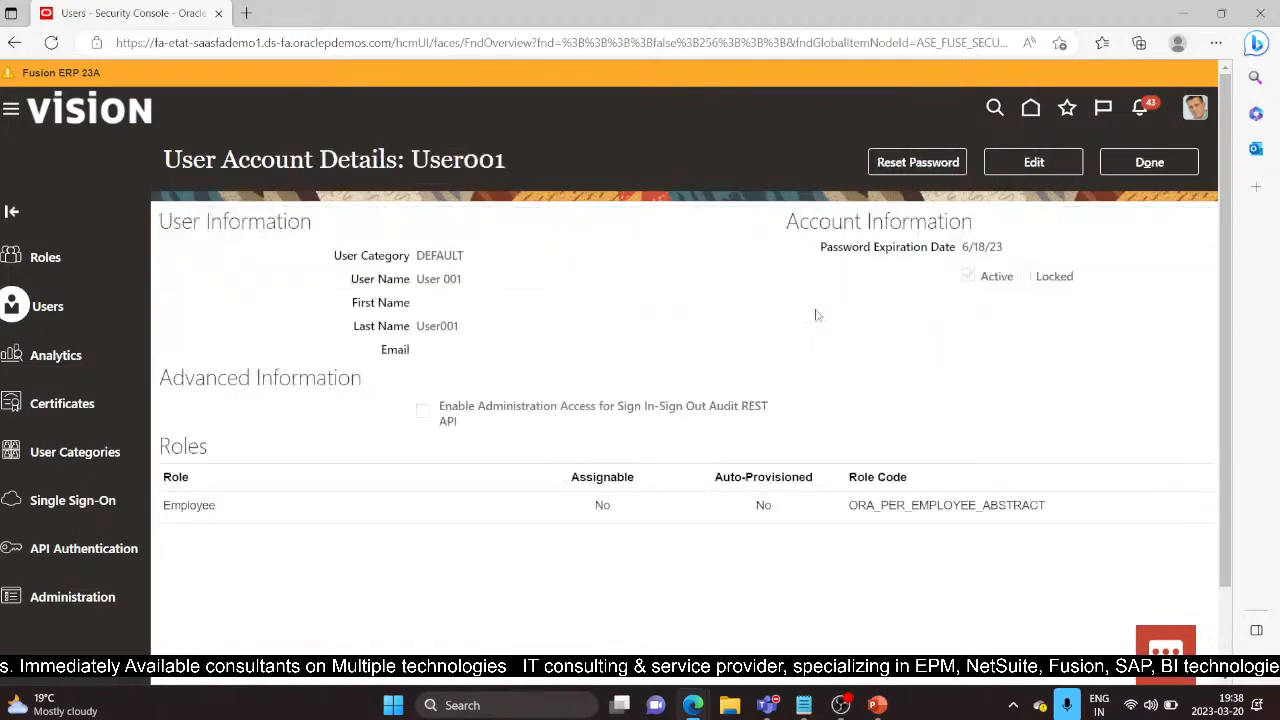
pyautogui.click(1040, 165)
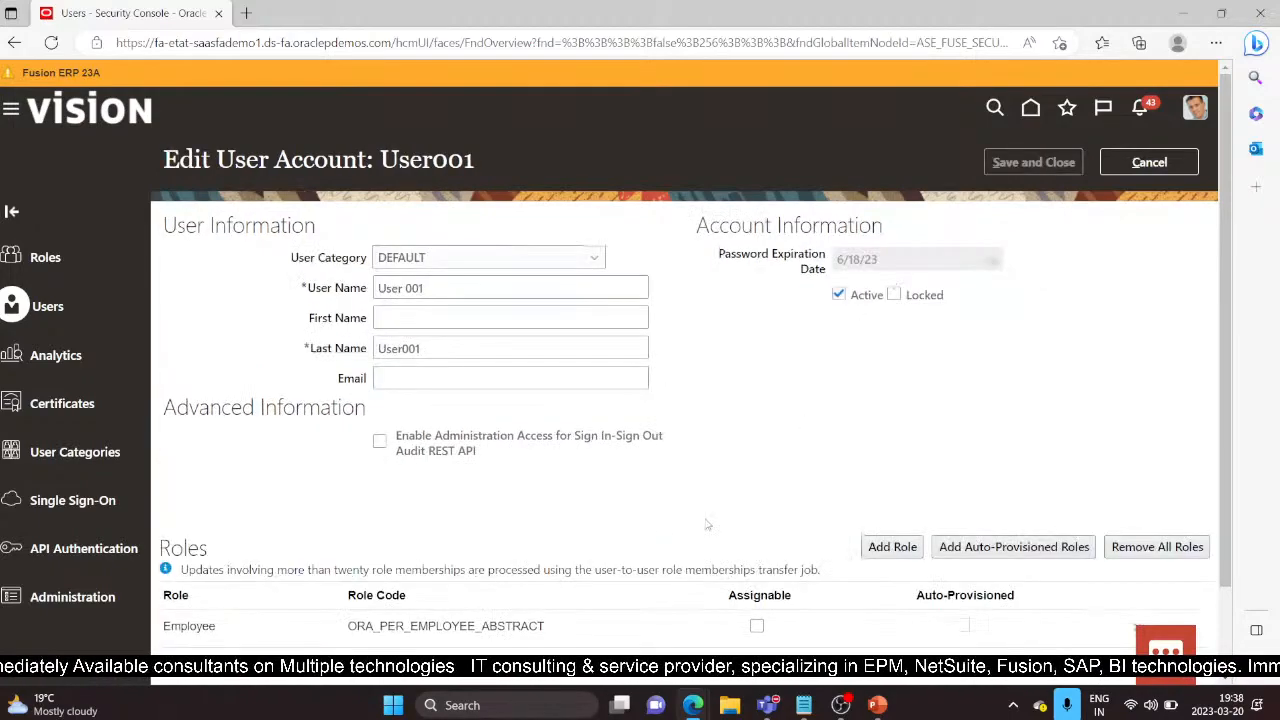
# Step: Search 'Asset' and add the Asset Accountant role to the user
pyautogui.click(886, 545)
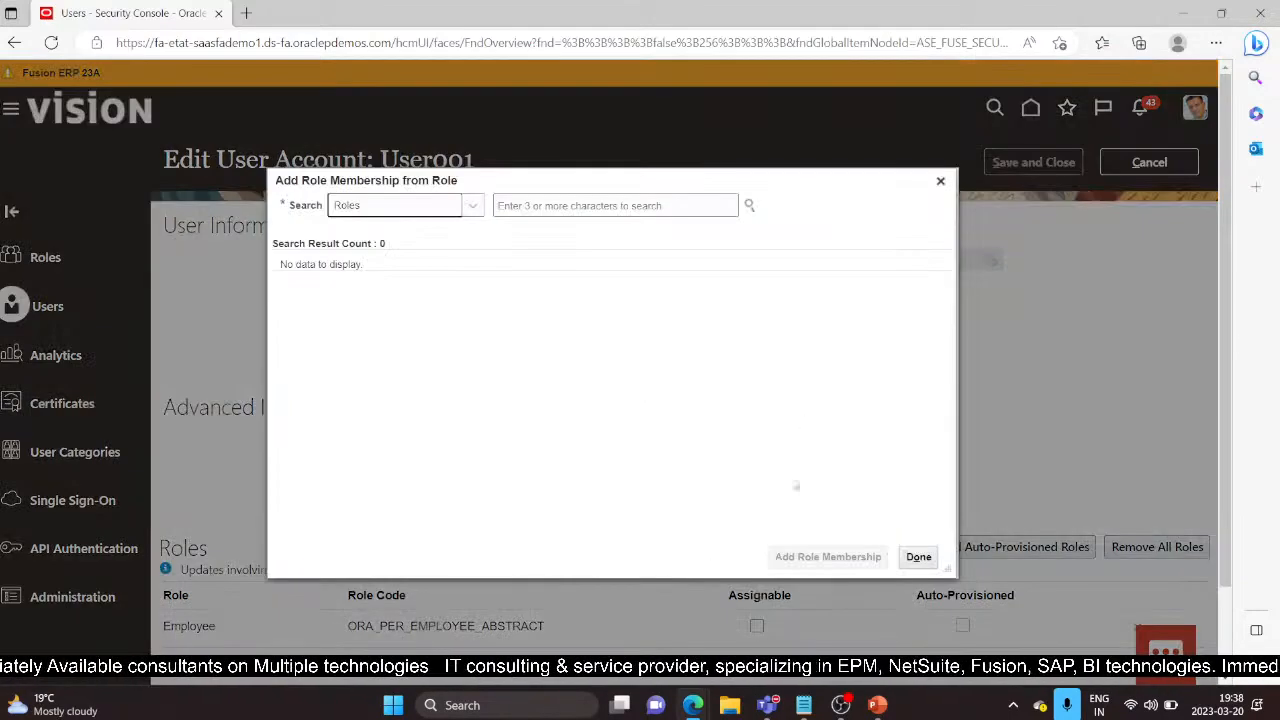
pyautogui.click(565, 205)
pyautogui.write('Asset Accountant')
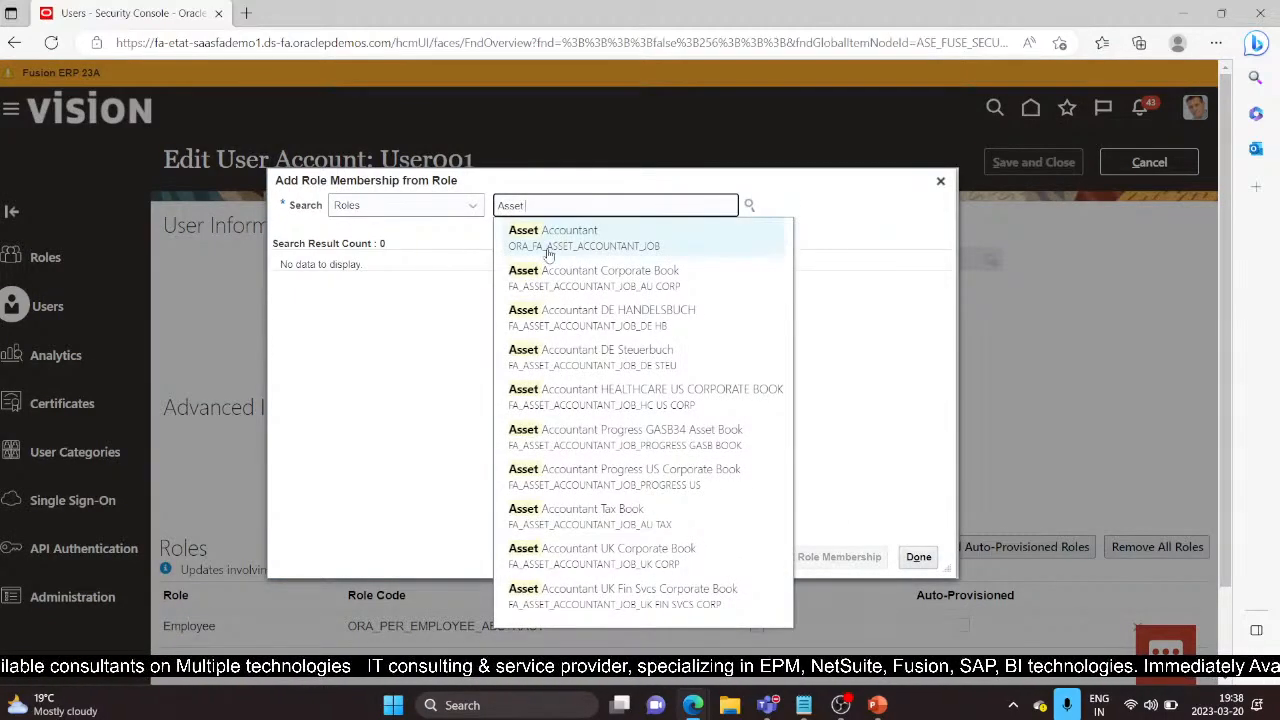
pyautogui.click(545, 243)
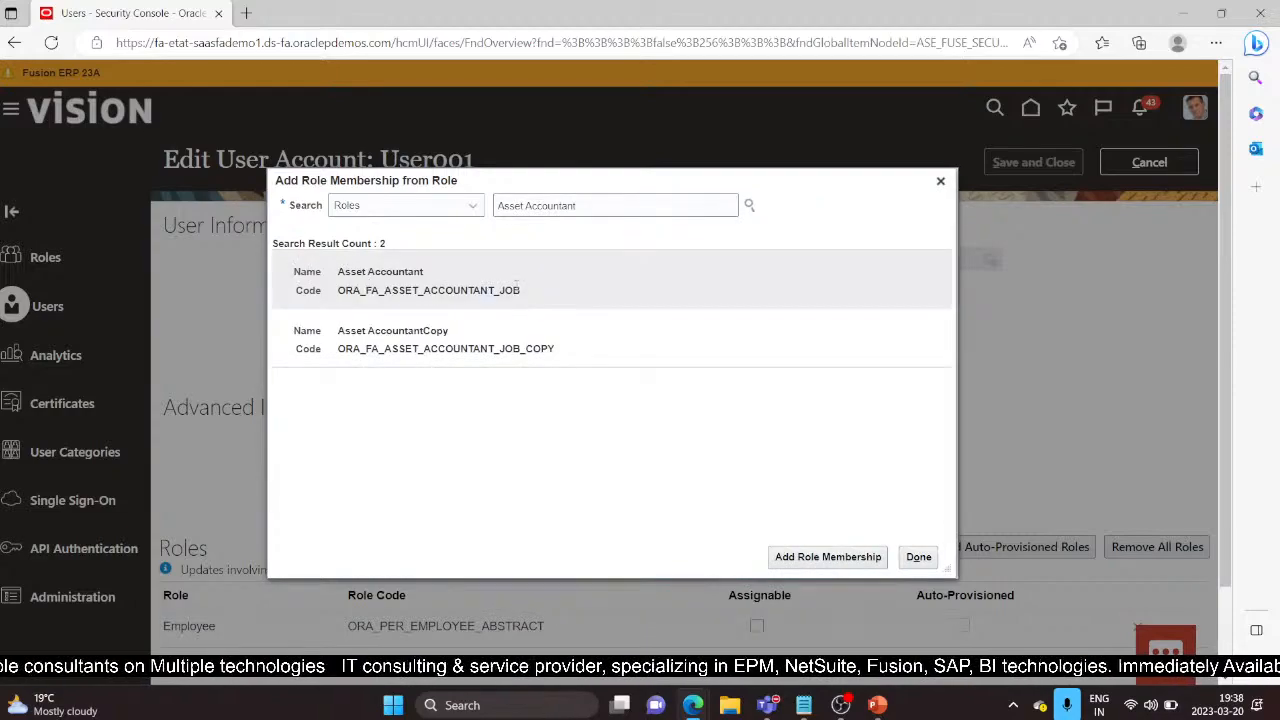
pyautogui.click(516, 283)
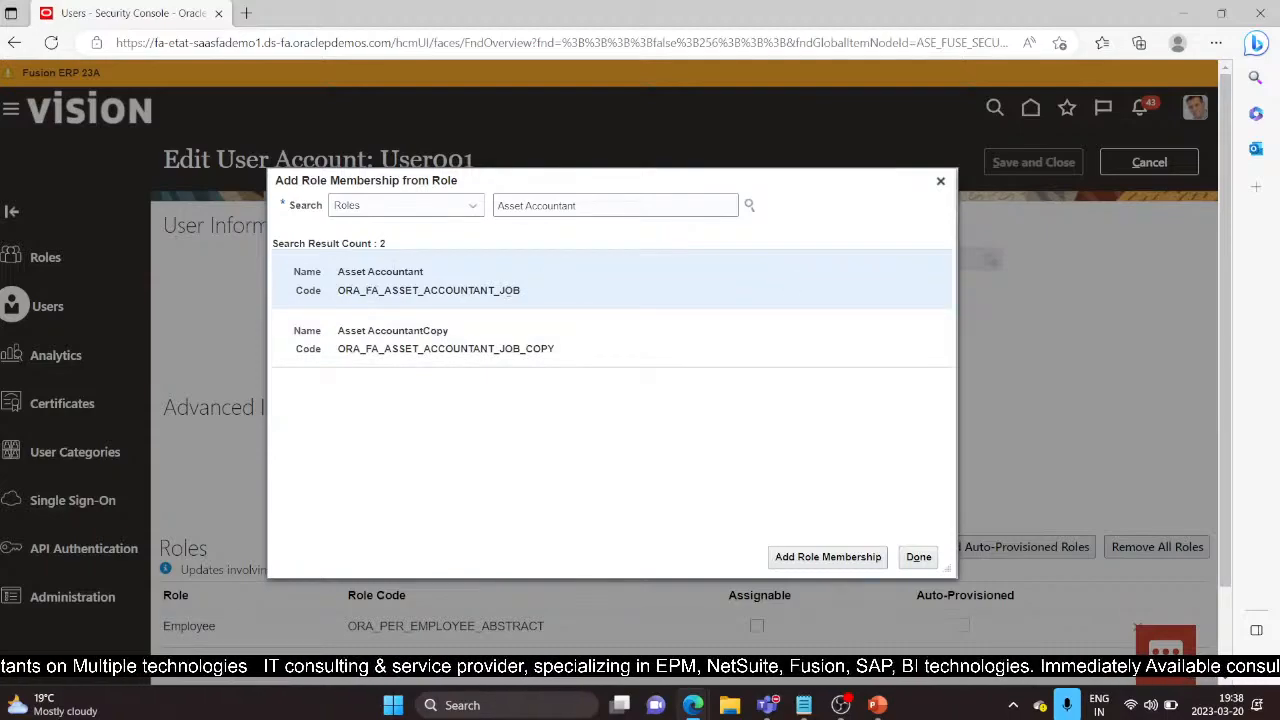
pyautogui.click(829, 550)
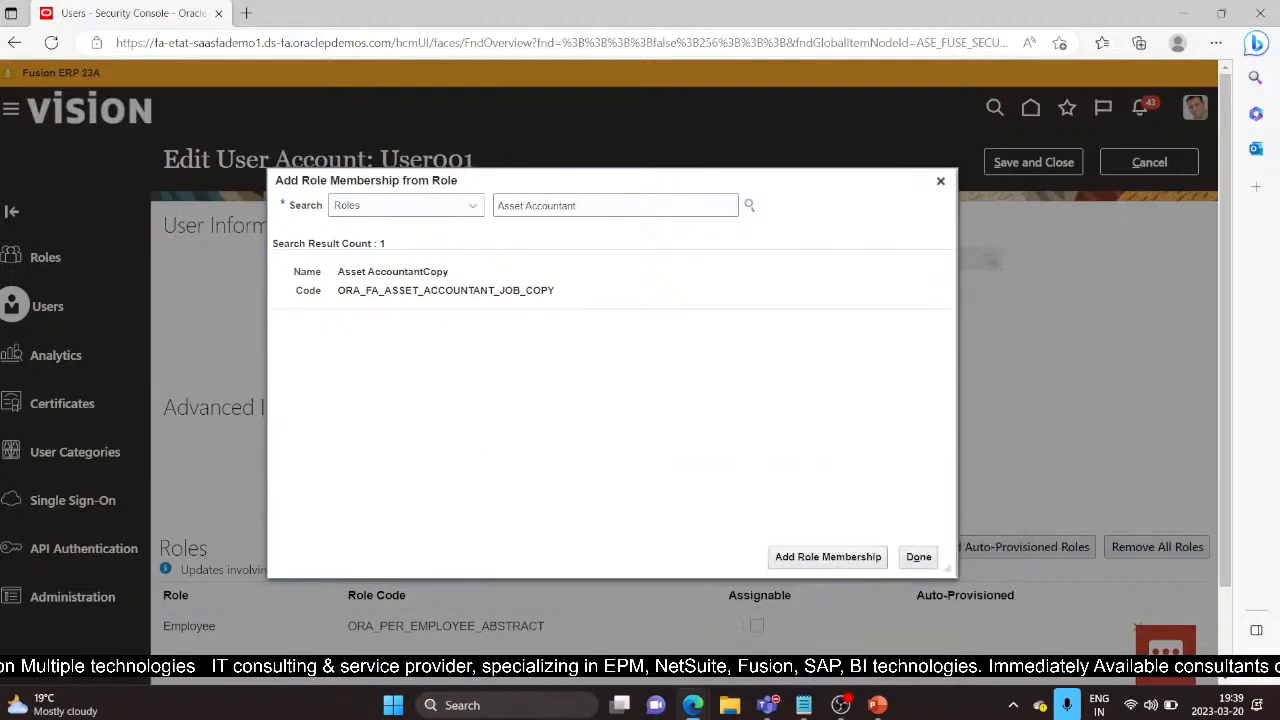
# Step: Add the Asset Accounting Manager role, then save and close the user account
pyautogui.click(589, 206)
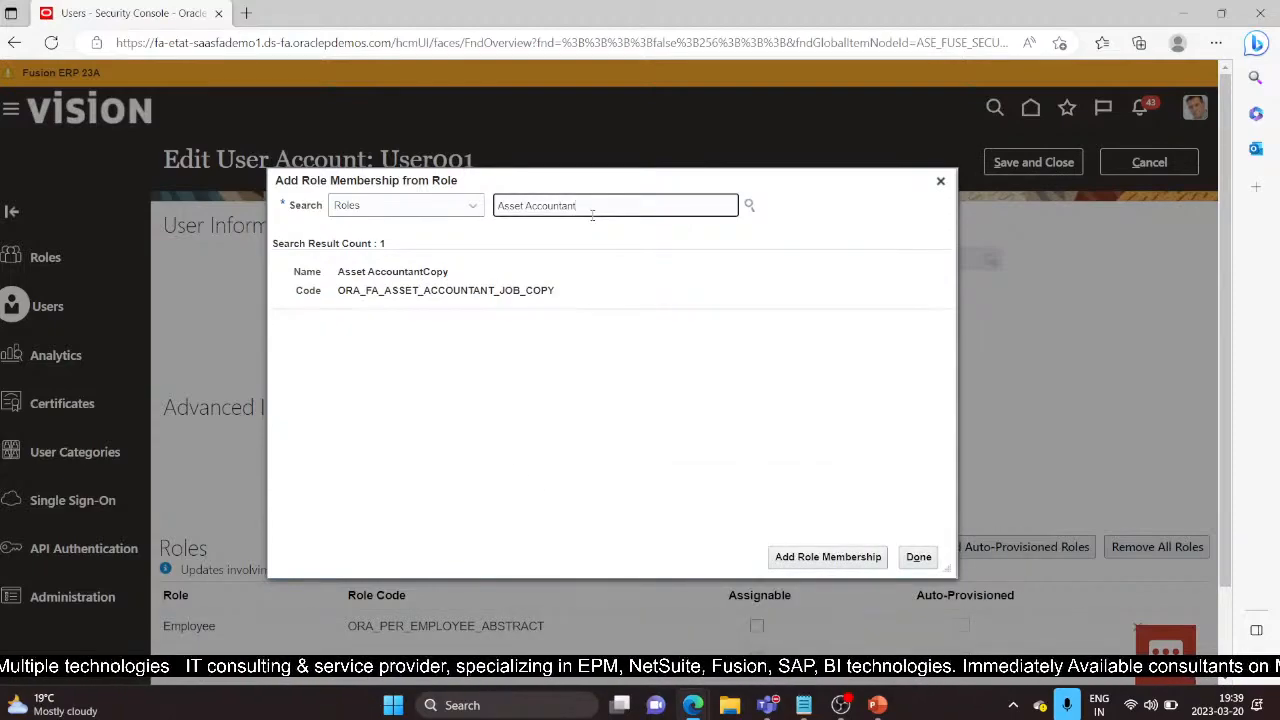
pyautogui.write('ing')
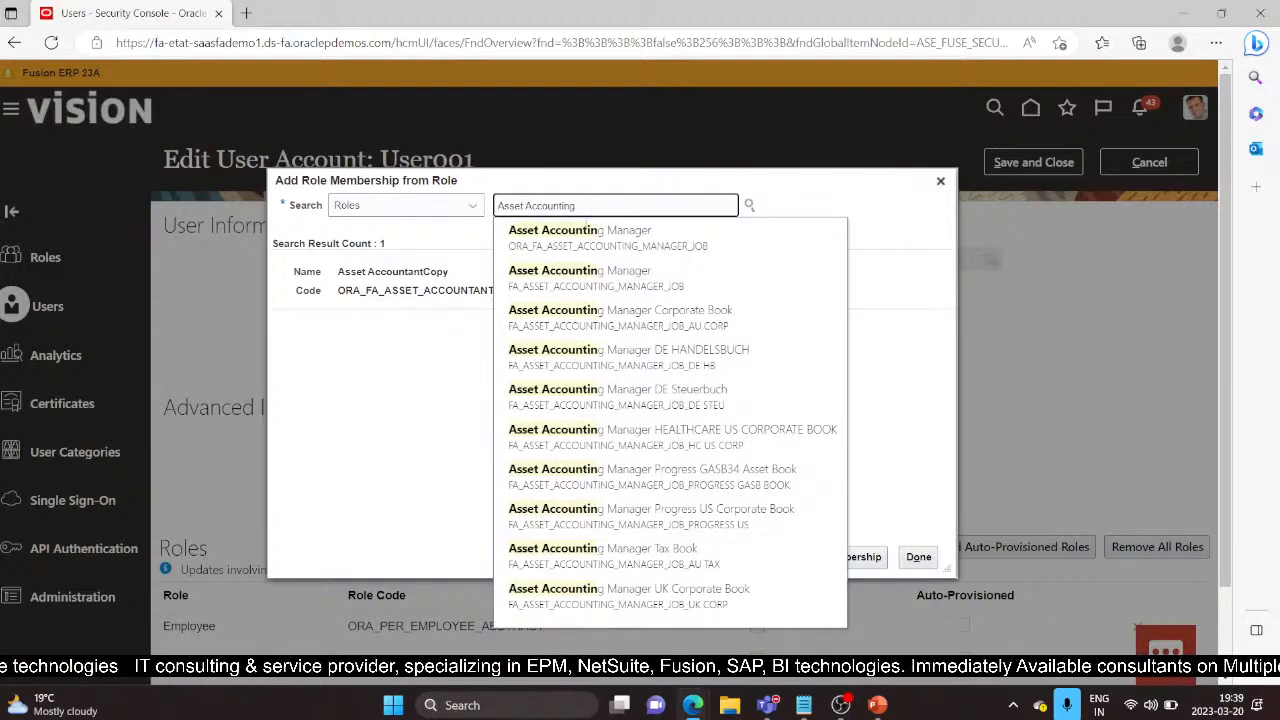
pyautogui.click(578, 238)
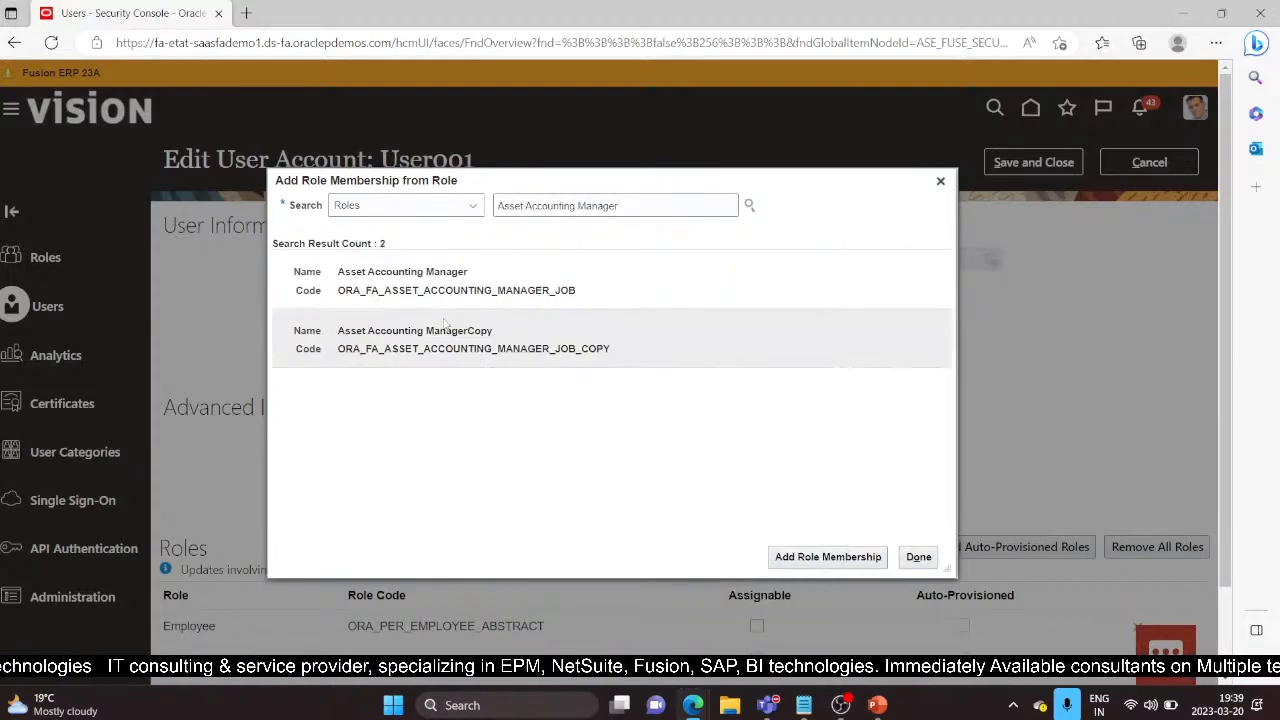
pyautogui.click(827, 562)
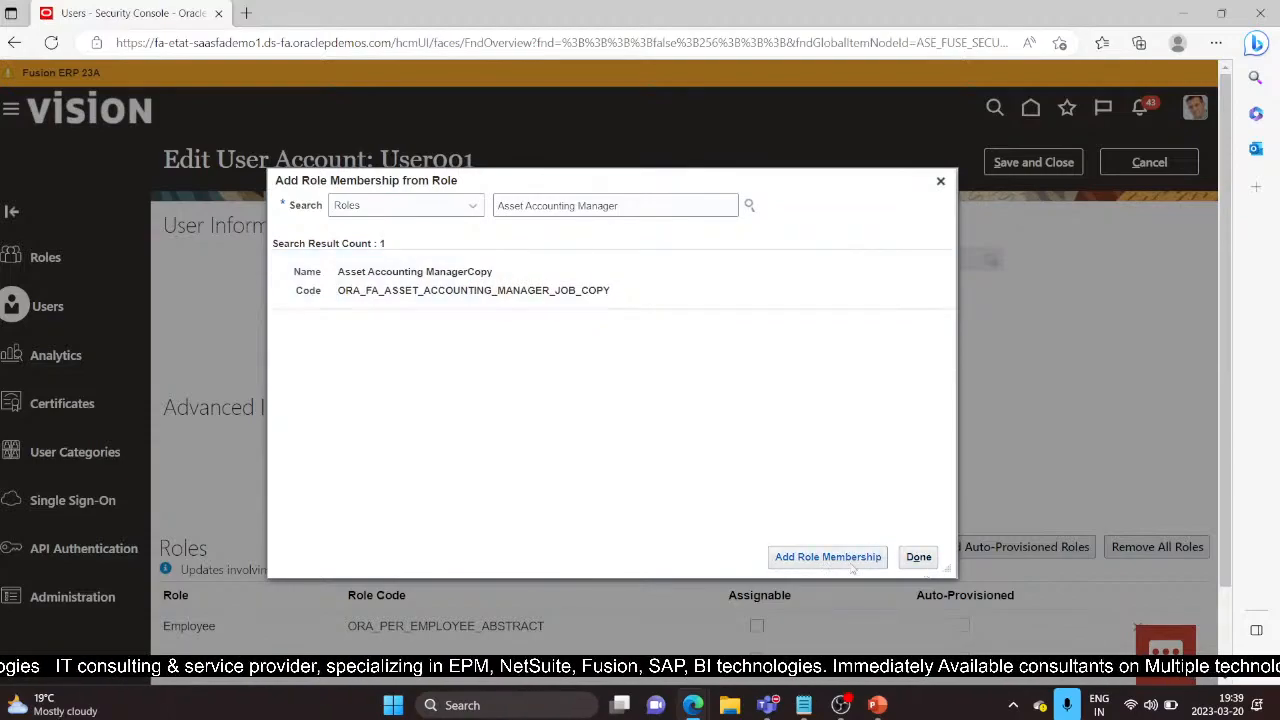
pyautogui.click(915, 557)
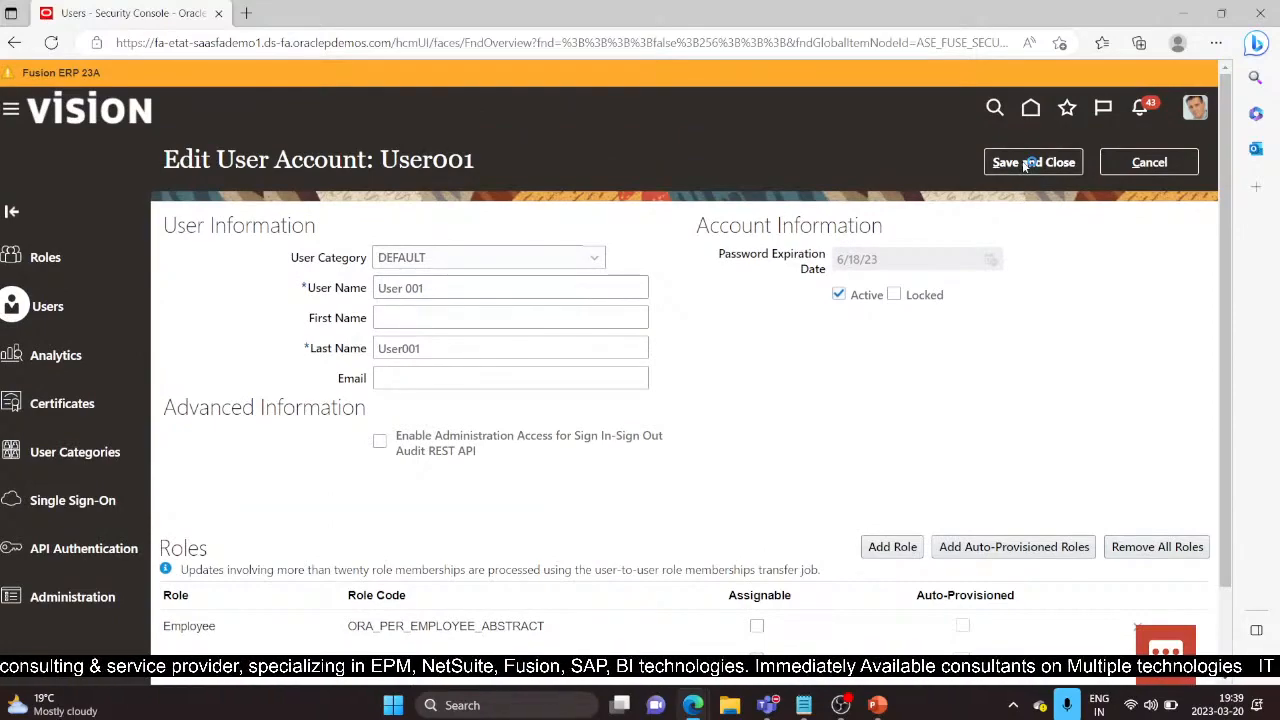
pyautogui.click(1024, 163)
pyautogui.click(1170, 163)
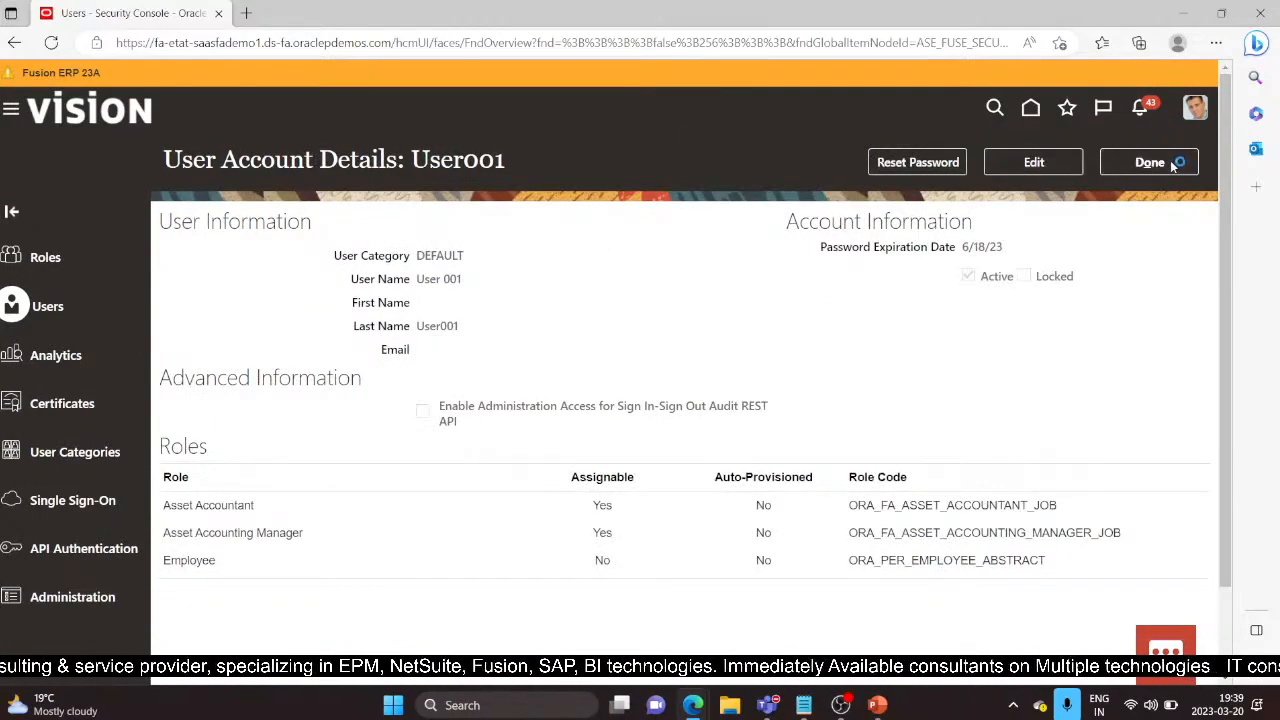
# Step: In Setup and Maintenance, switch to the Financials offering, show all tasks, and search 'Manage data'
pyautogui.click(1192, 113)
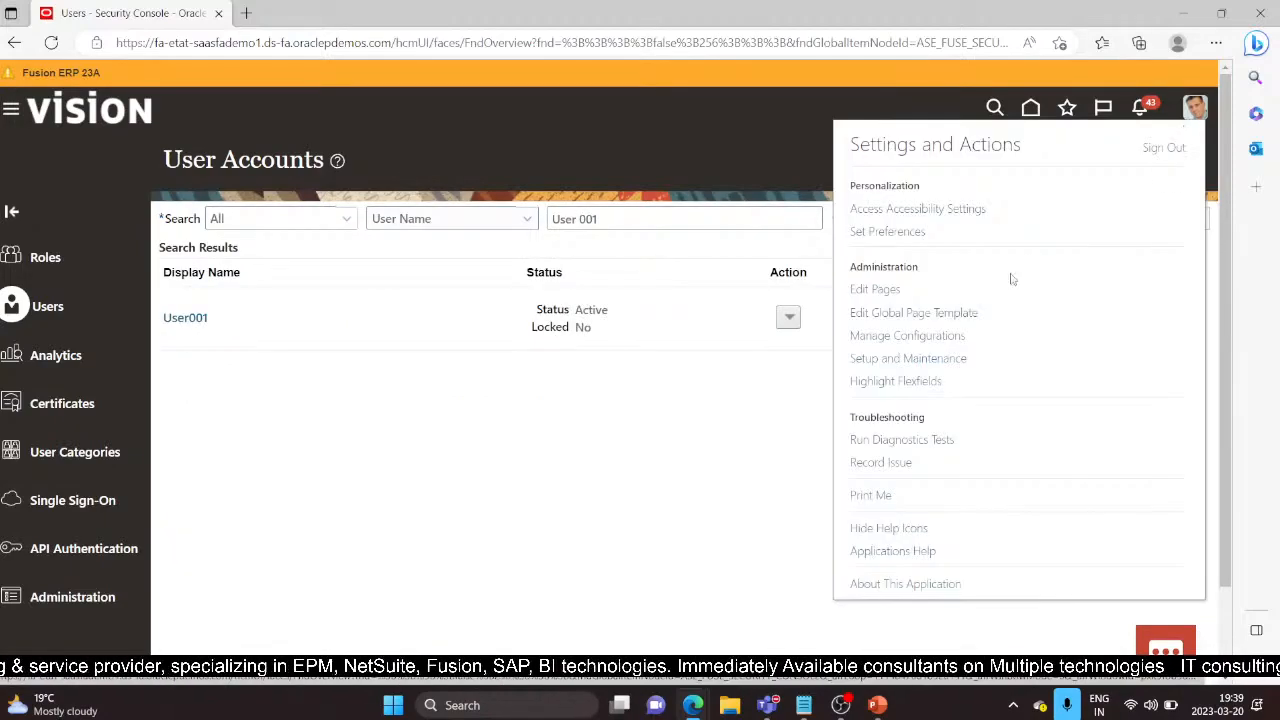
pyautogui.click(955, 358)
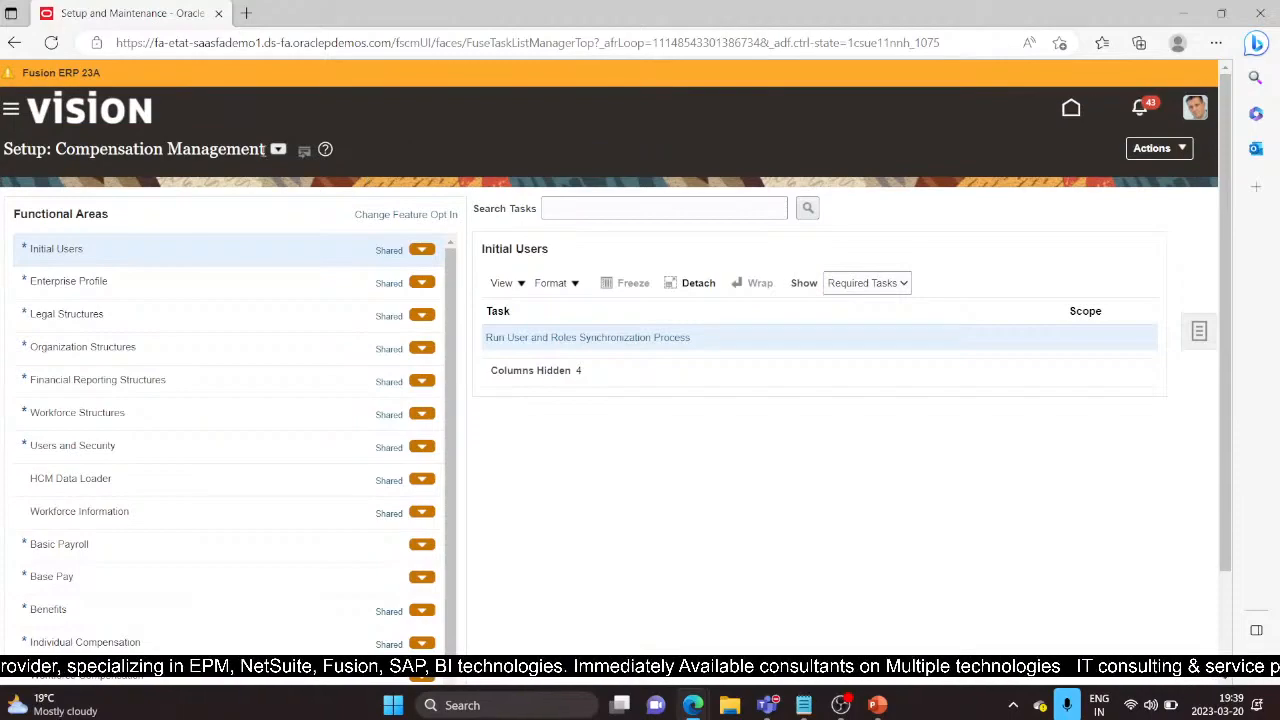
pyautogui.click(278, 149)
pyautogui.click(326, 262)
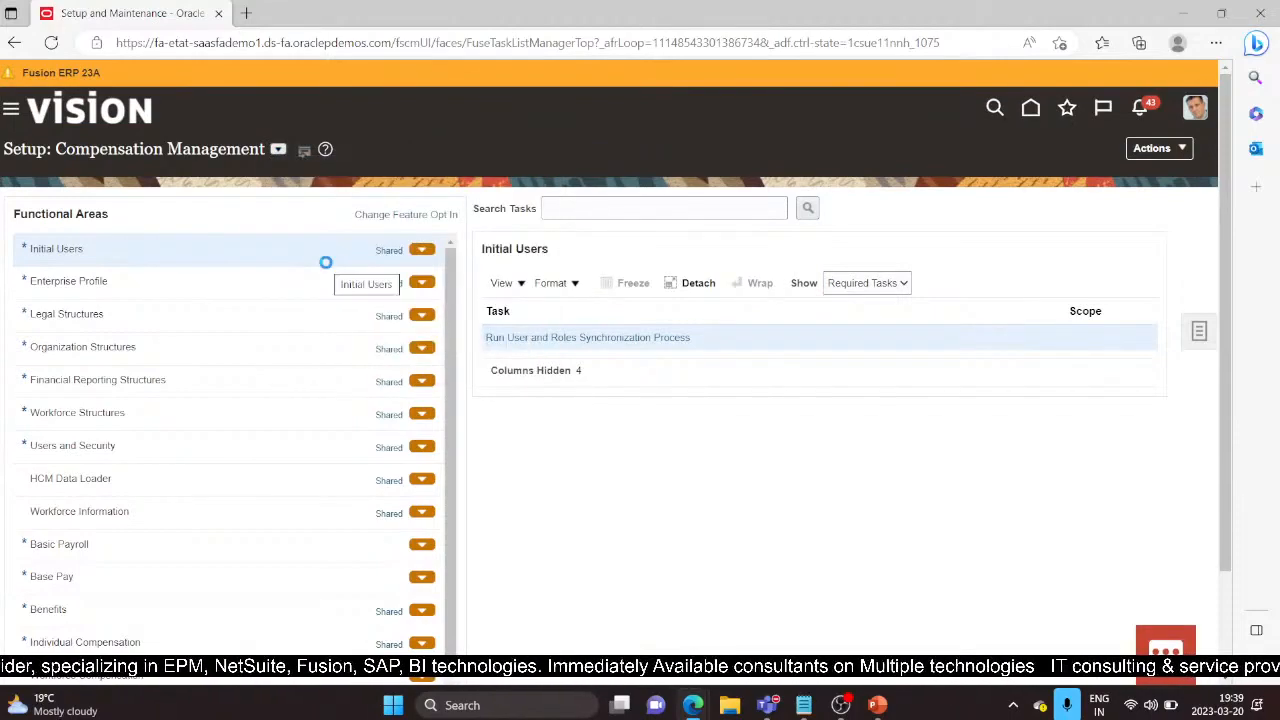
pyautogui.click(903, 283)
pyautogui.click(857, 303)
pyautogui.click(656, 210)
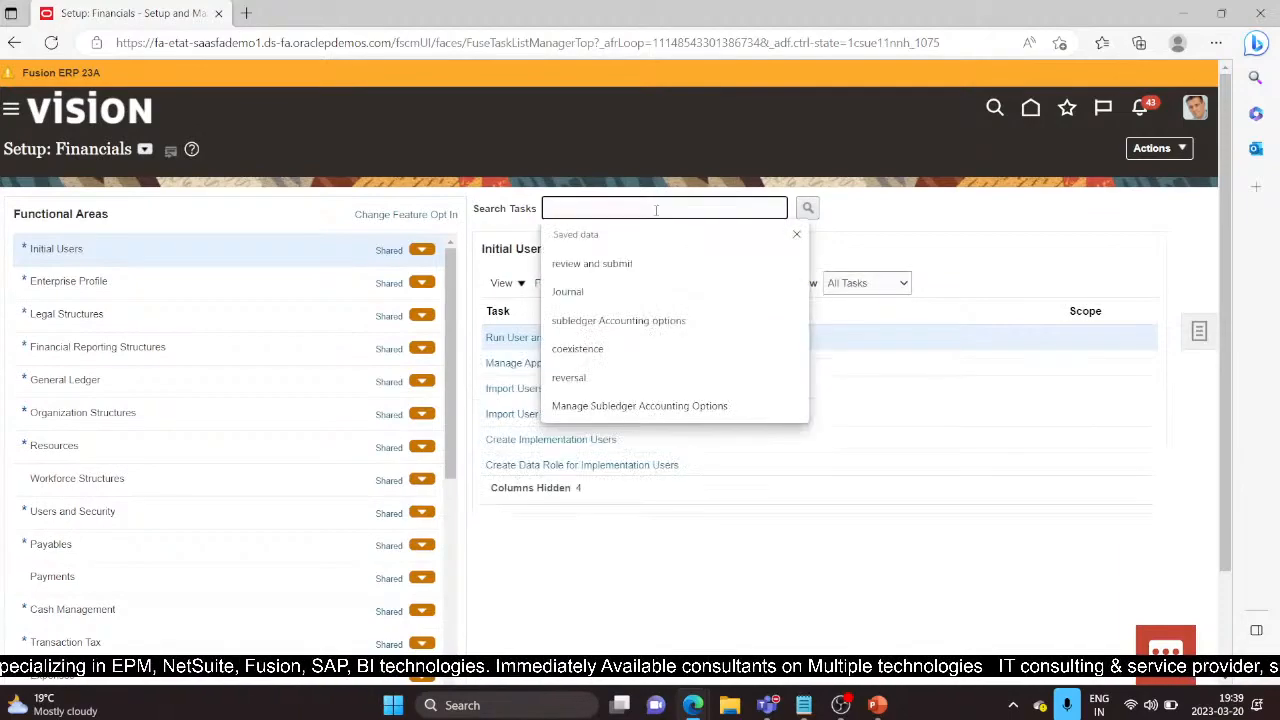
pyautogui.write('Manage da')
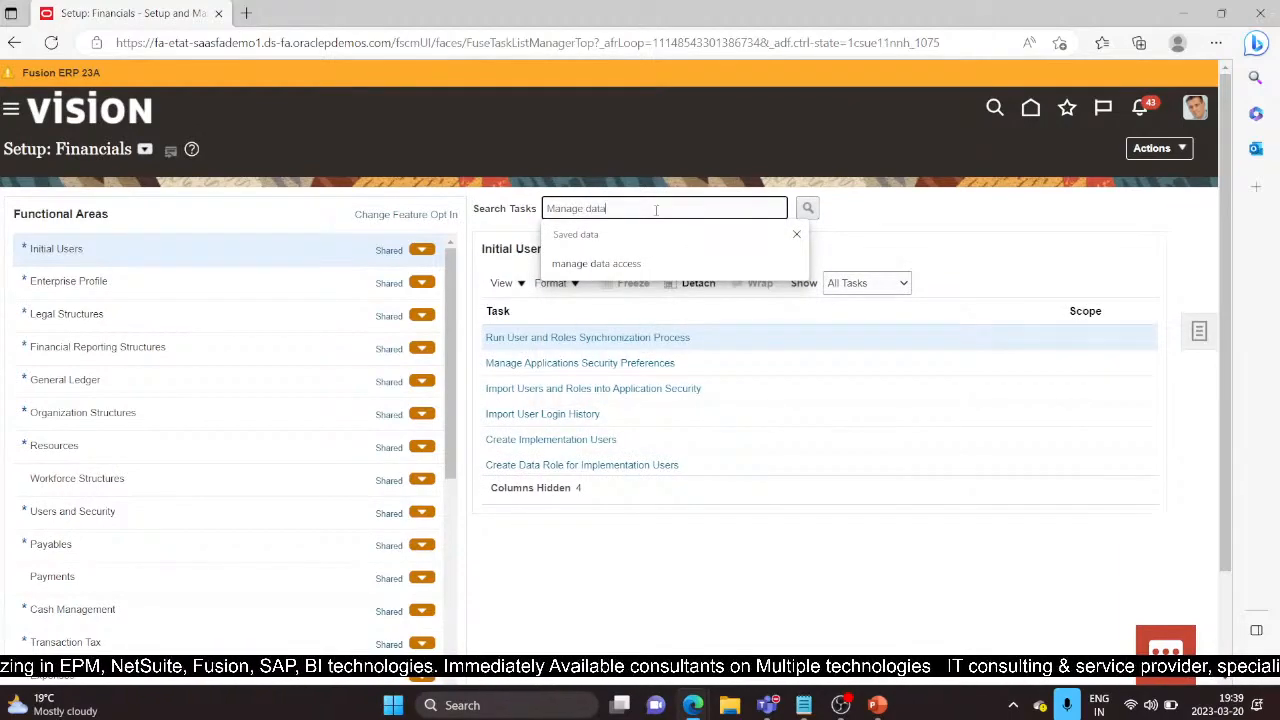
pyautogui.write('ta')
pyautogui.click(657, 263)
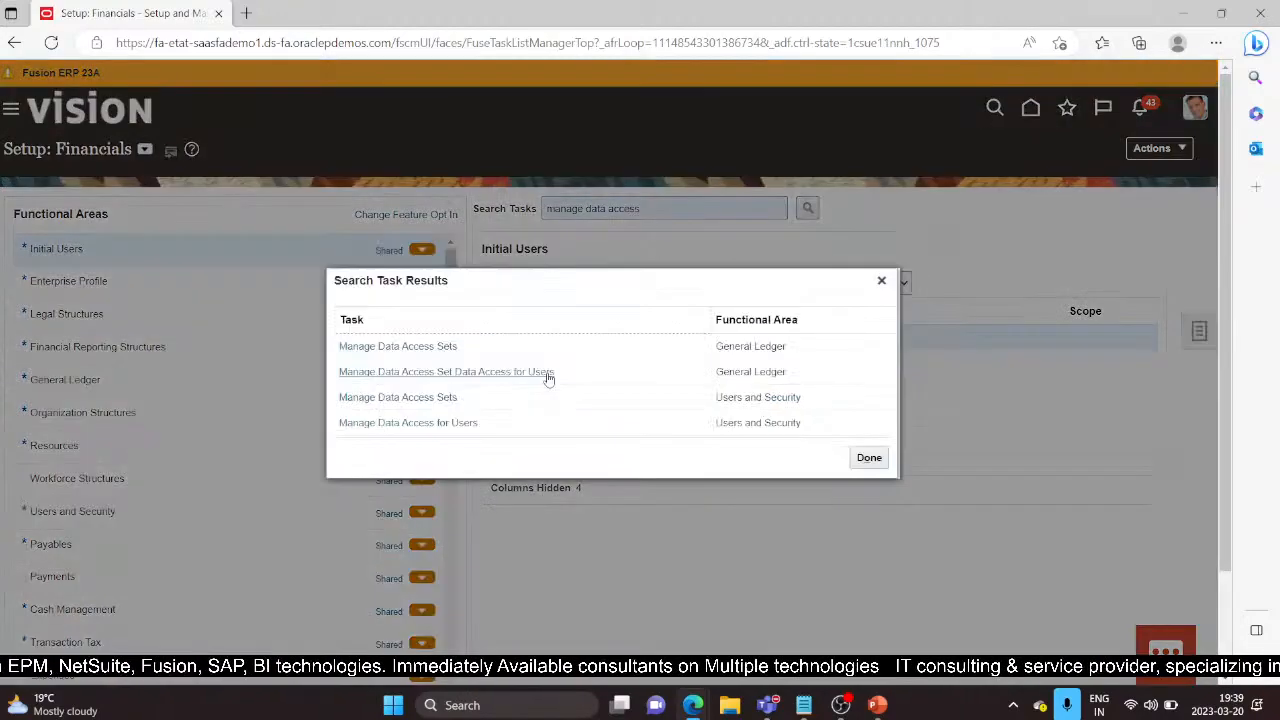
# Step: Start a new data access row in Set Data Access for Users for the test user
pyautogui.click(426, 374)
pyautogui.click(862, 462)
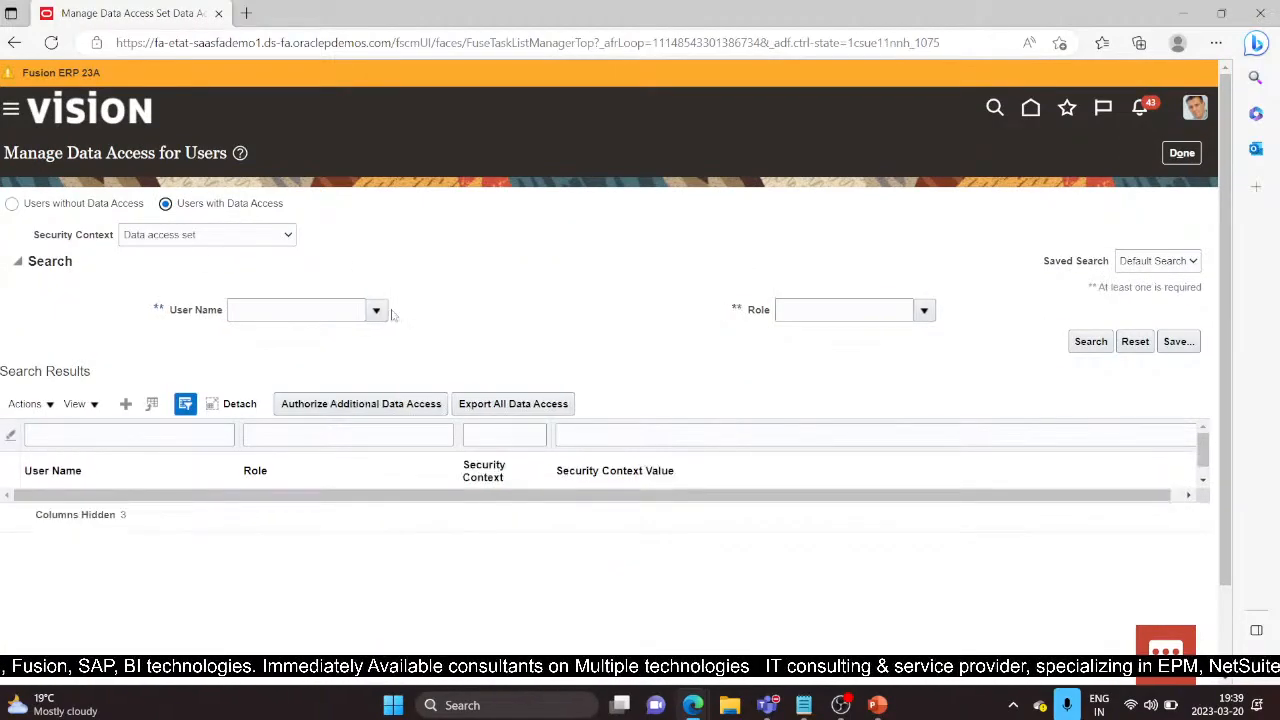
pyautogui.click(127, 405)
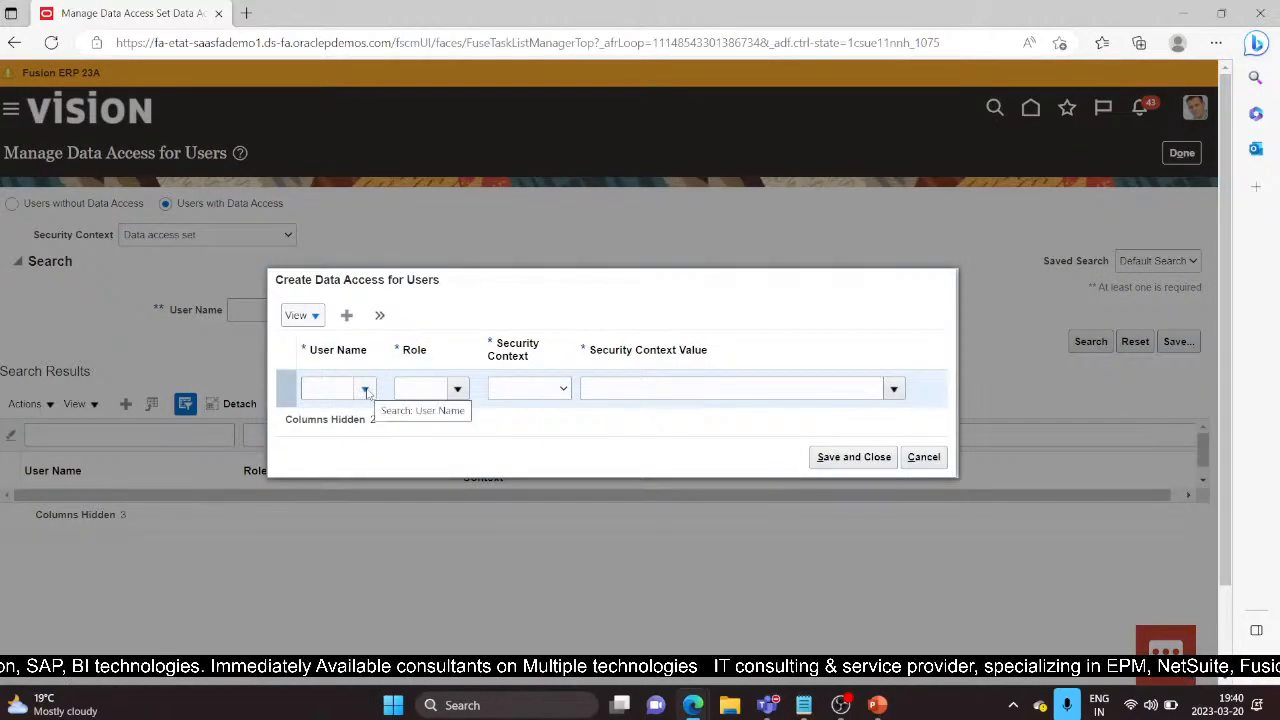
pyautogui.click(328, 388)
pyautogui.write('User001')
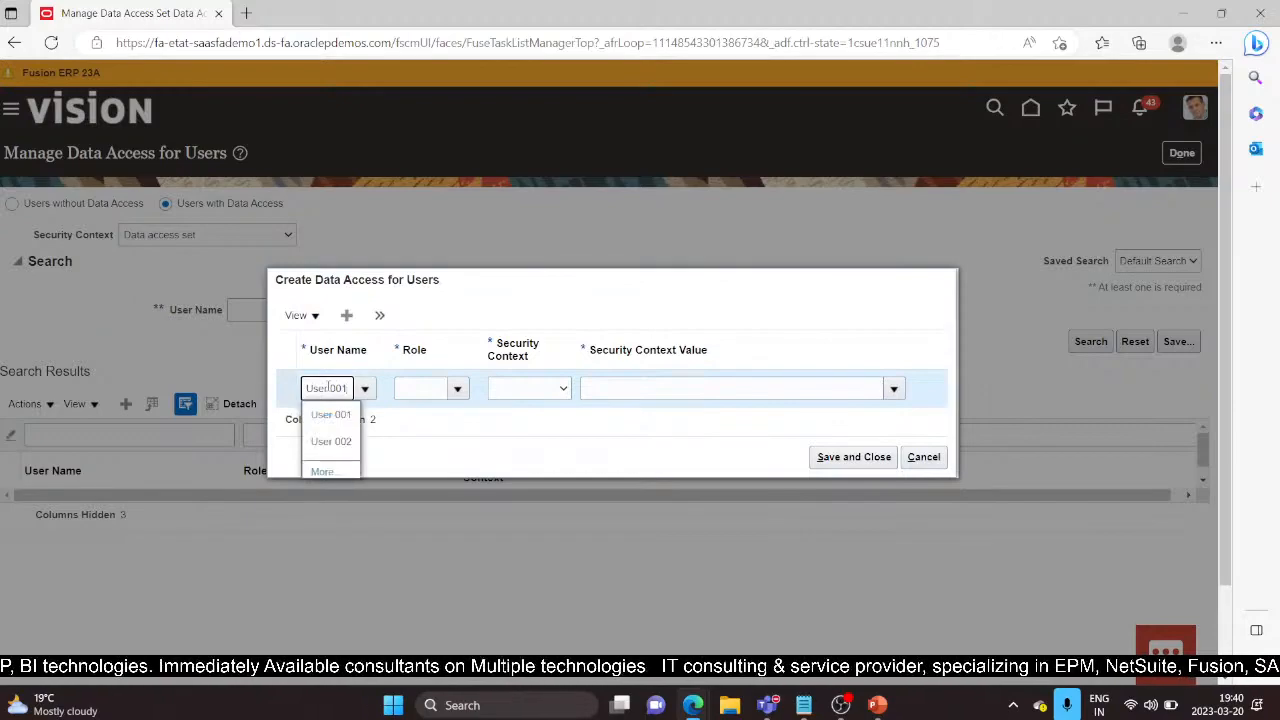
pyautogui.click(330, 416)
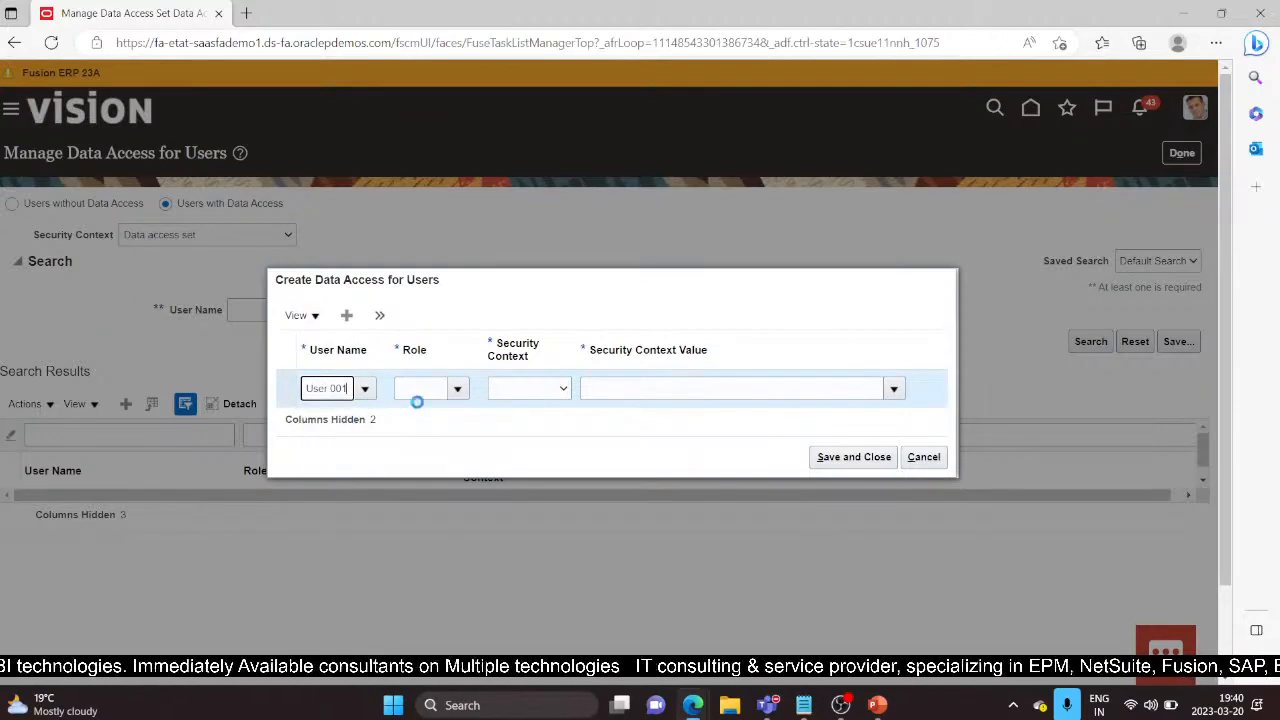
# Step: Set the row's role to Asset Accountant, security context Asset book, value DEMO CORP
pyautogui.click(458, 389)
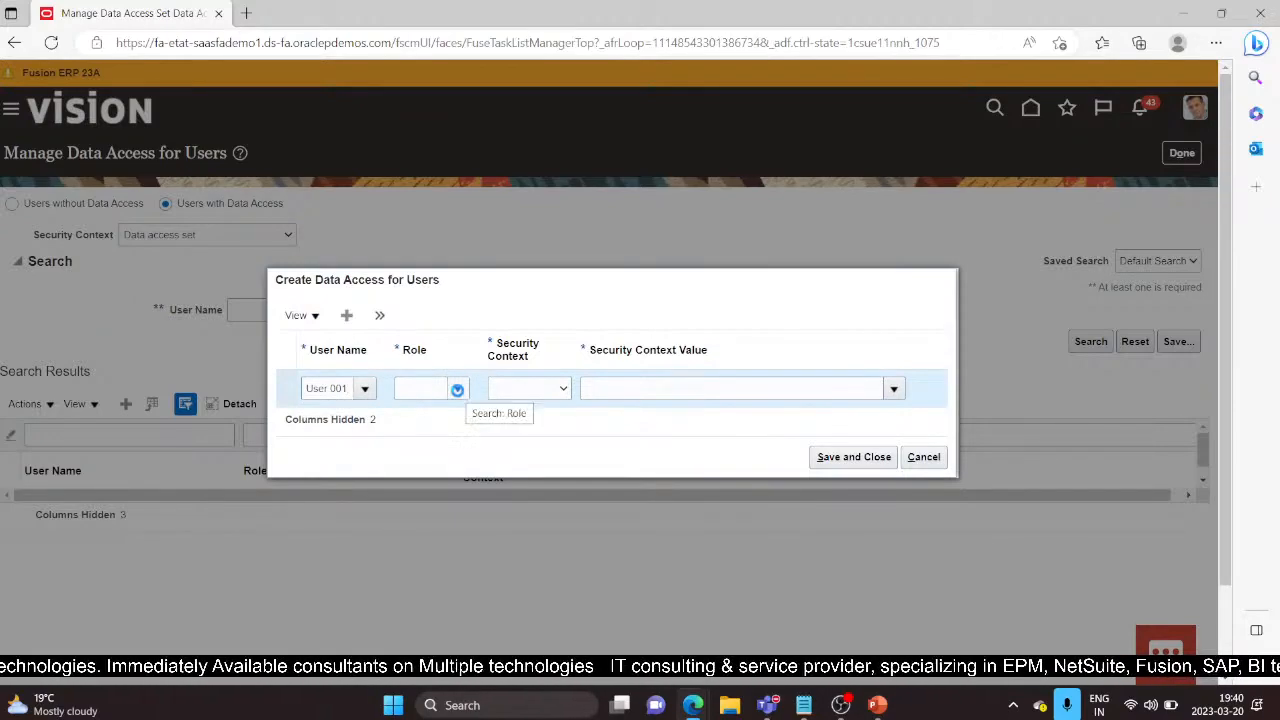
pyautogui.click(458, 418)
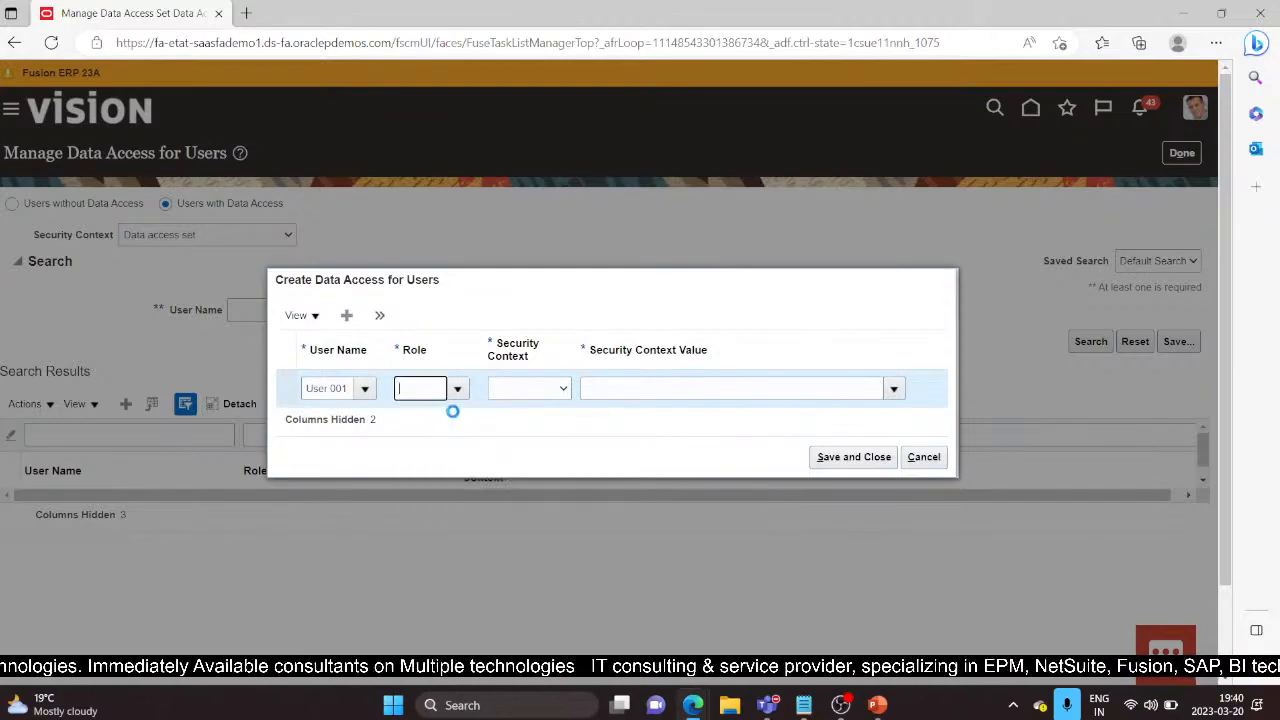
pyautogui.click(563, 390)
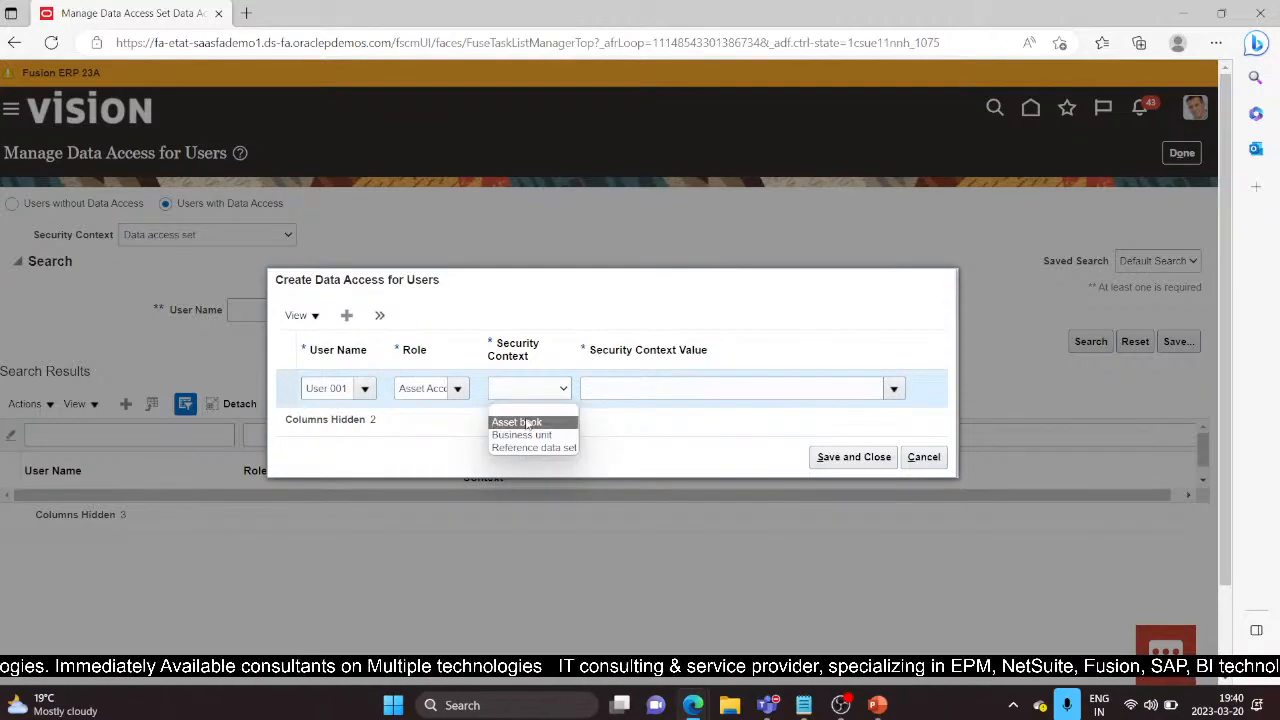
pyautogui.click(527, 423)
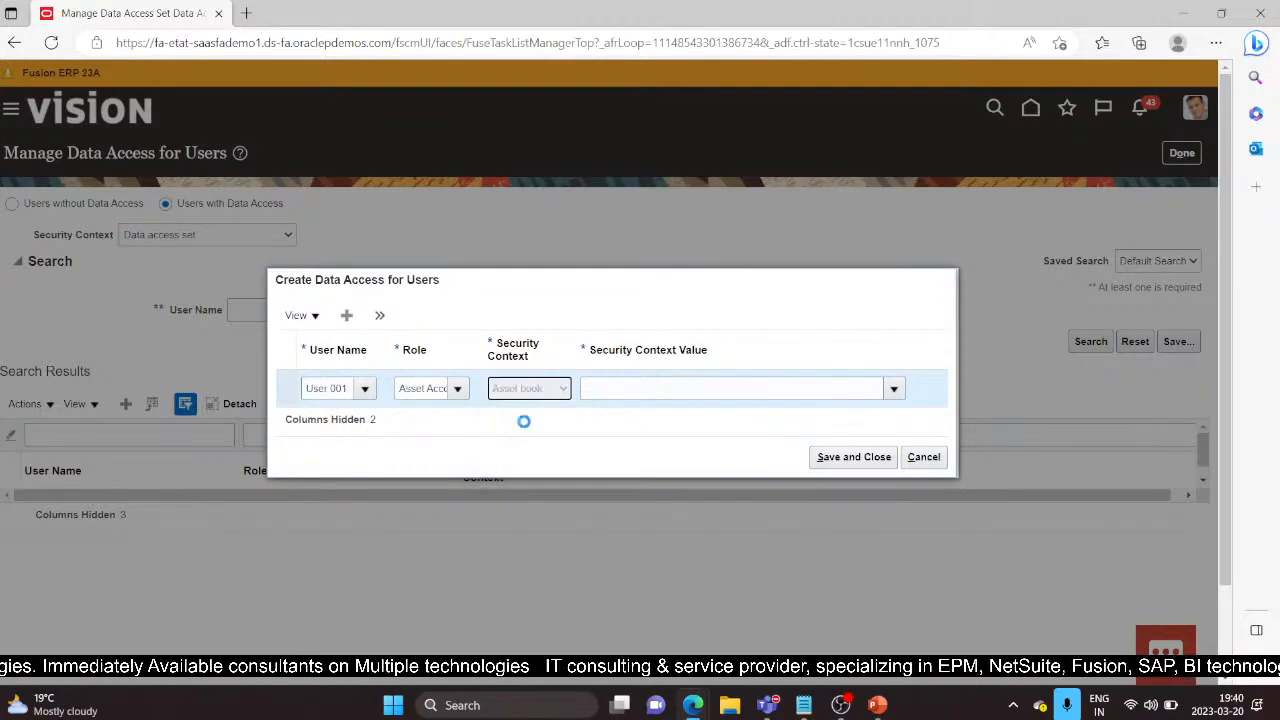
pyautogui.click(673, 390)
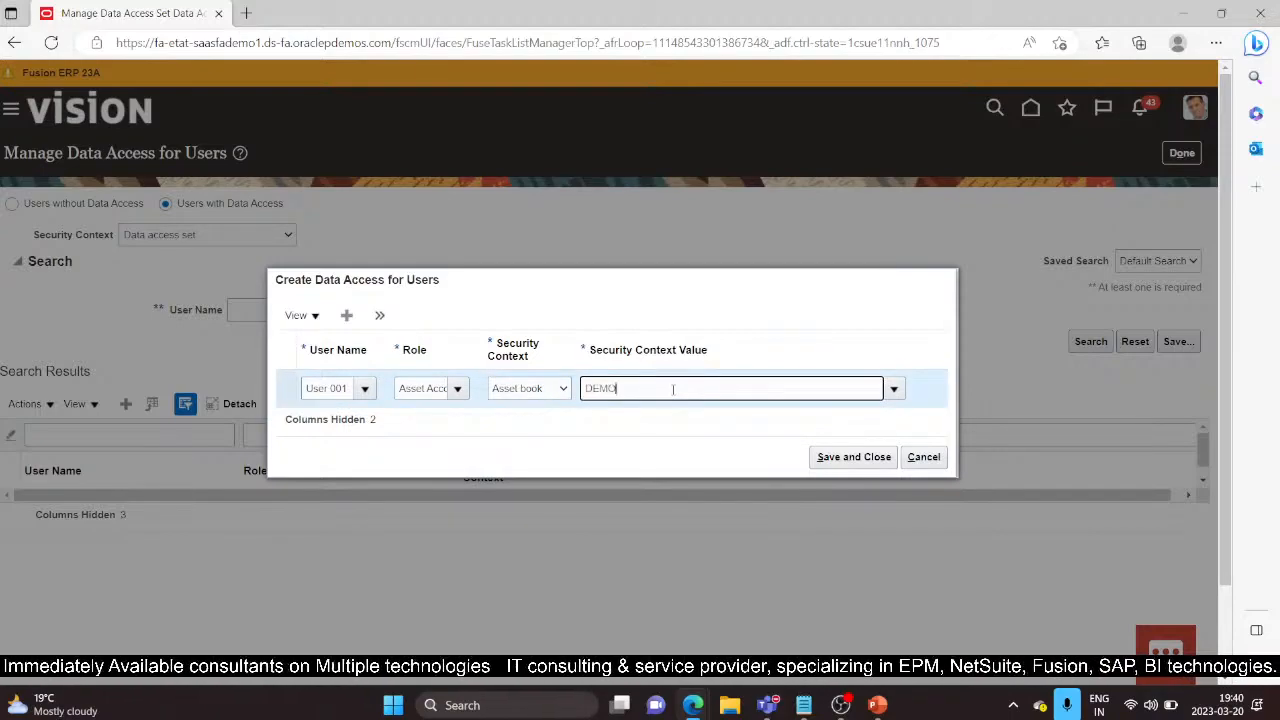
pyautogui.write('DEMO')
pyautogui.click(620, 414)
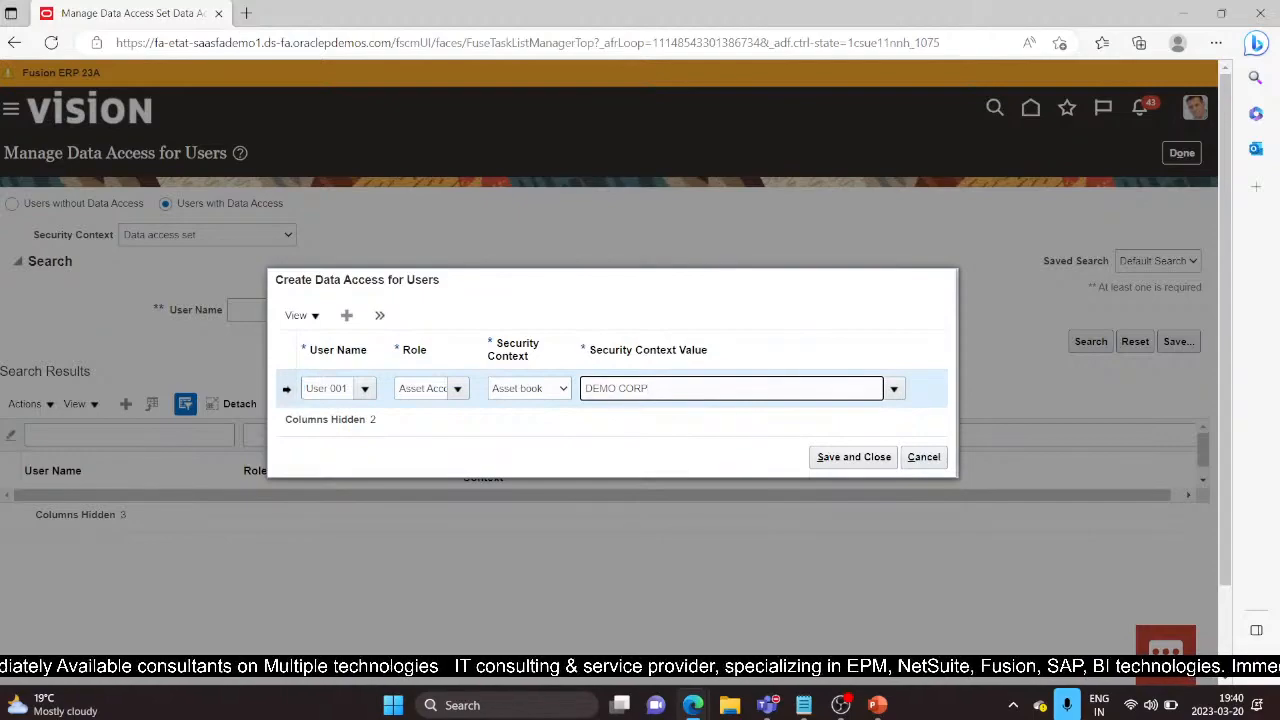
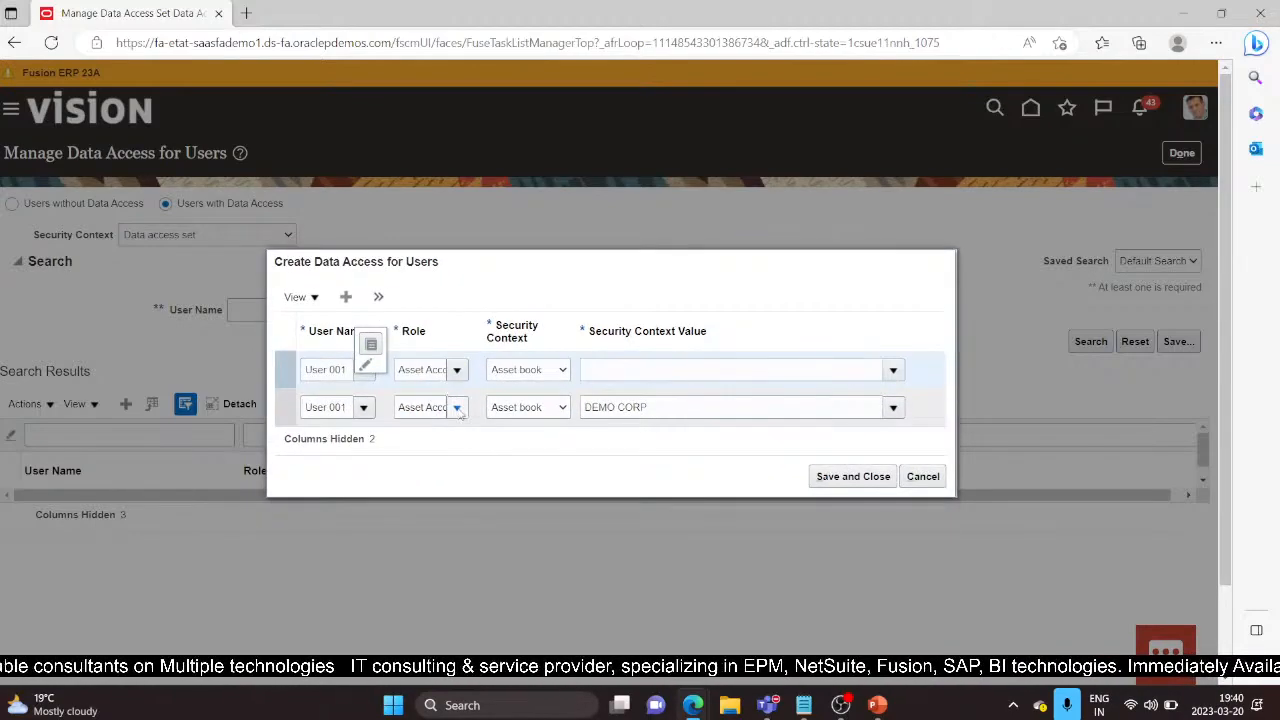
# Step: Fill in DEMO TAX as the asset book value for the Asset Accountant row
pyautogui.click(649, 372)
pyautogui.write('DEMO')
pyautogui.click(634, 424)
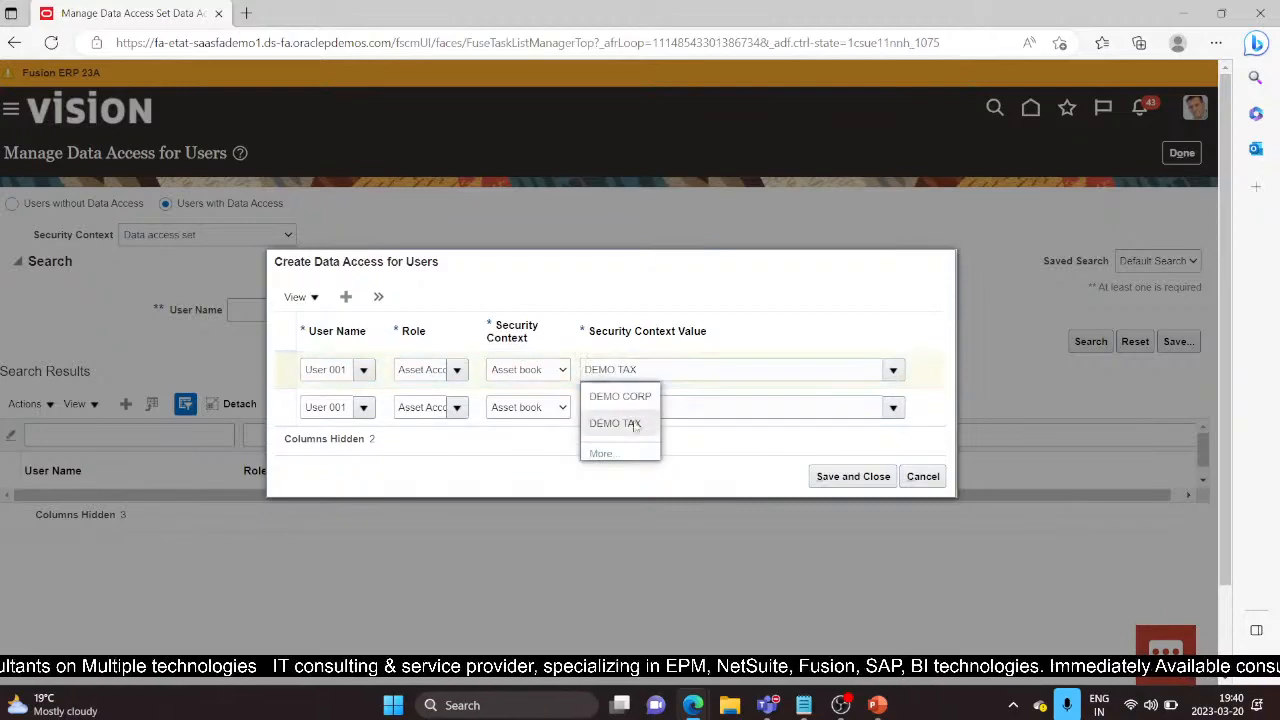
pyautogui.click(284, 363)
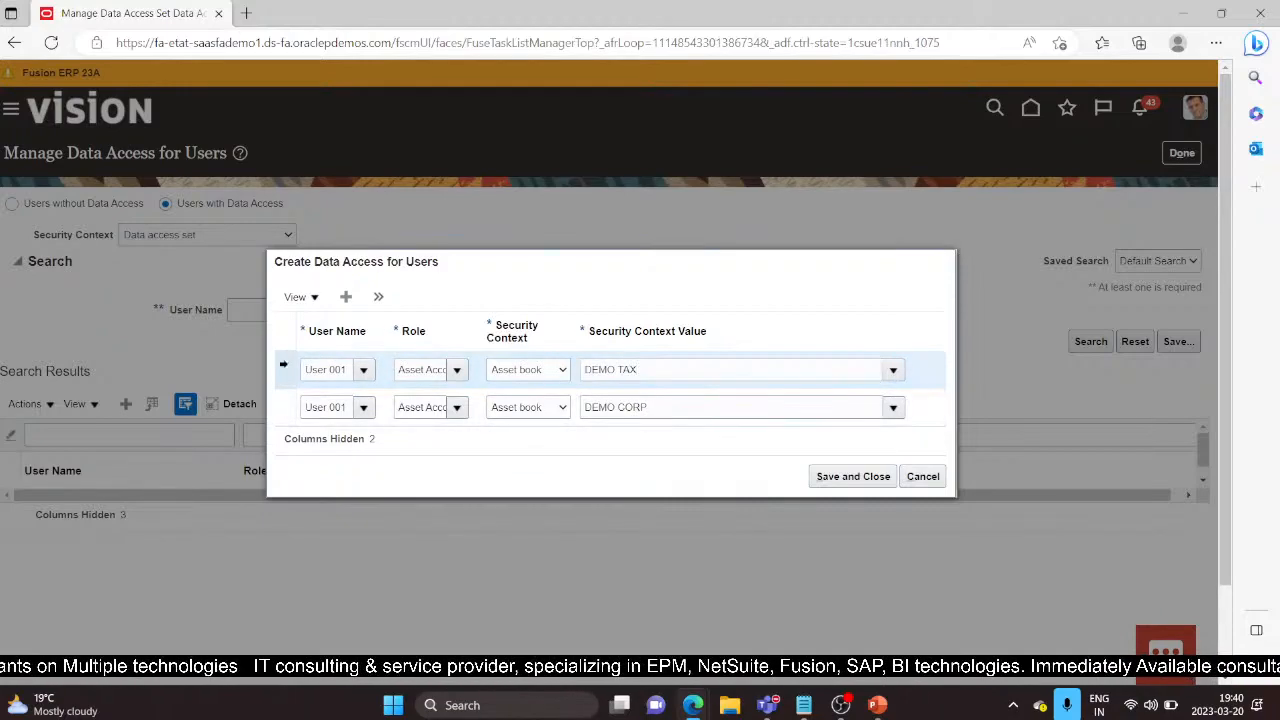
# Step: Add an Asset Accounting Manager row with security context Asset book and value DEMO CORP
pyautogui.click(378, 296)
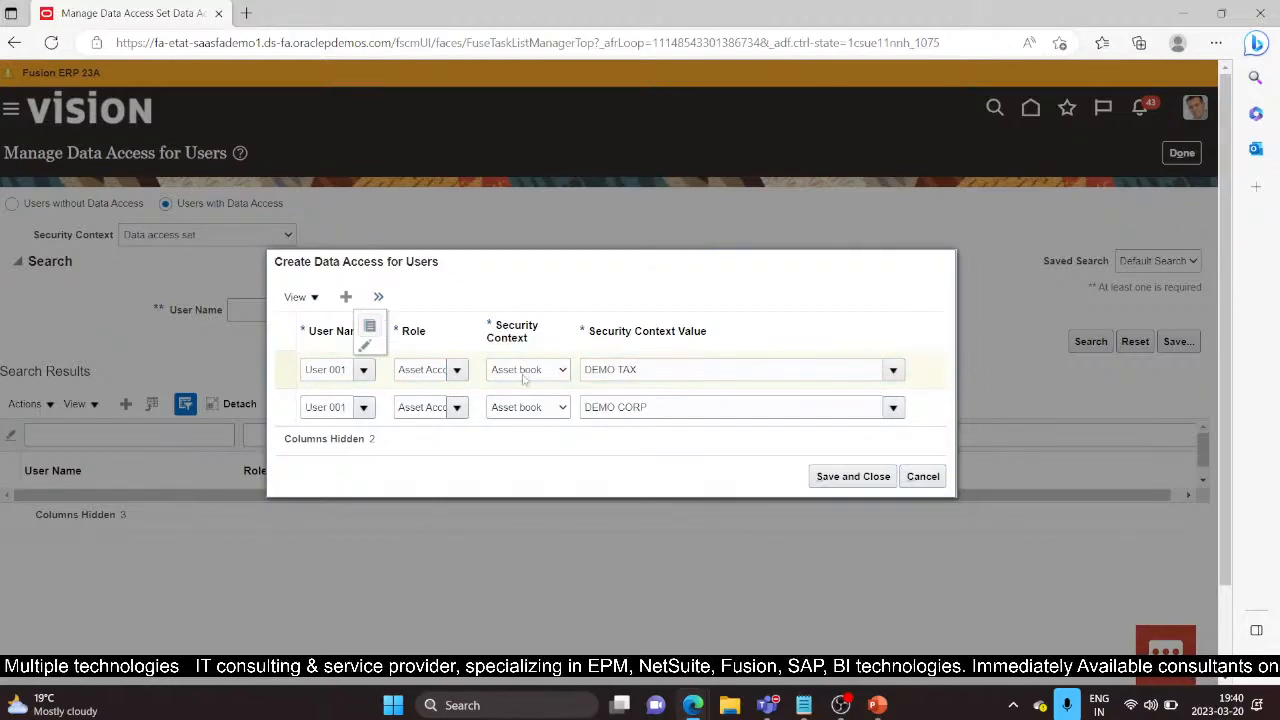
pyautogui.click(456, 352)
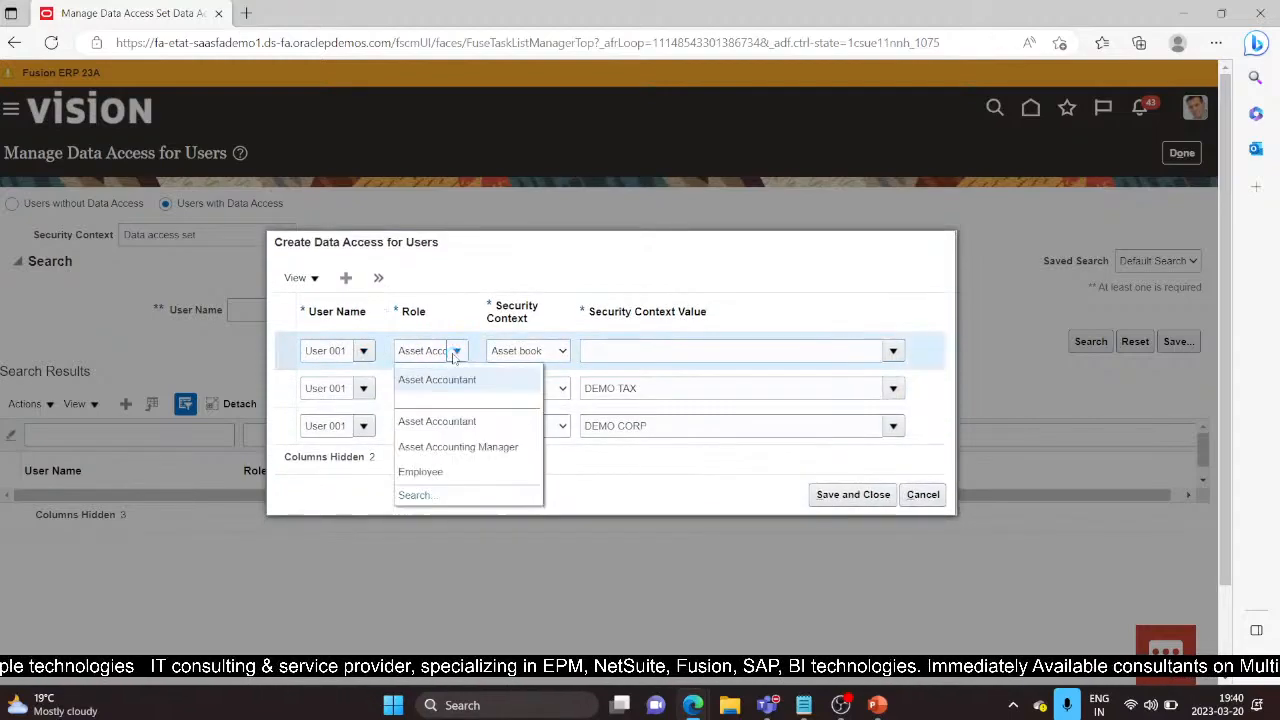
pyautogui.click(480, 450)
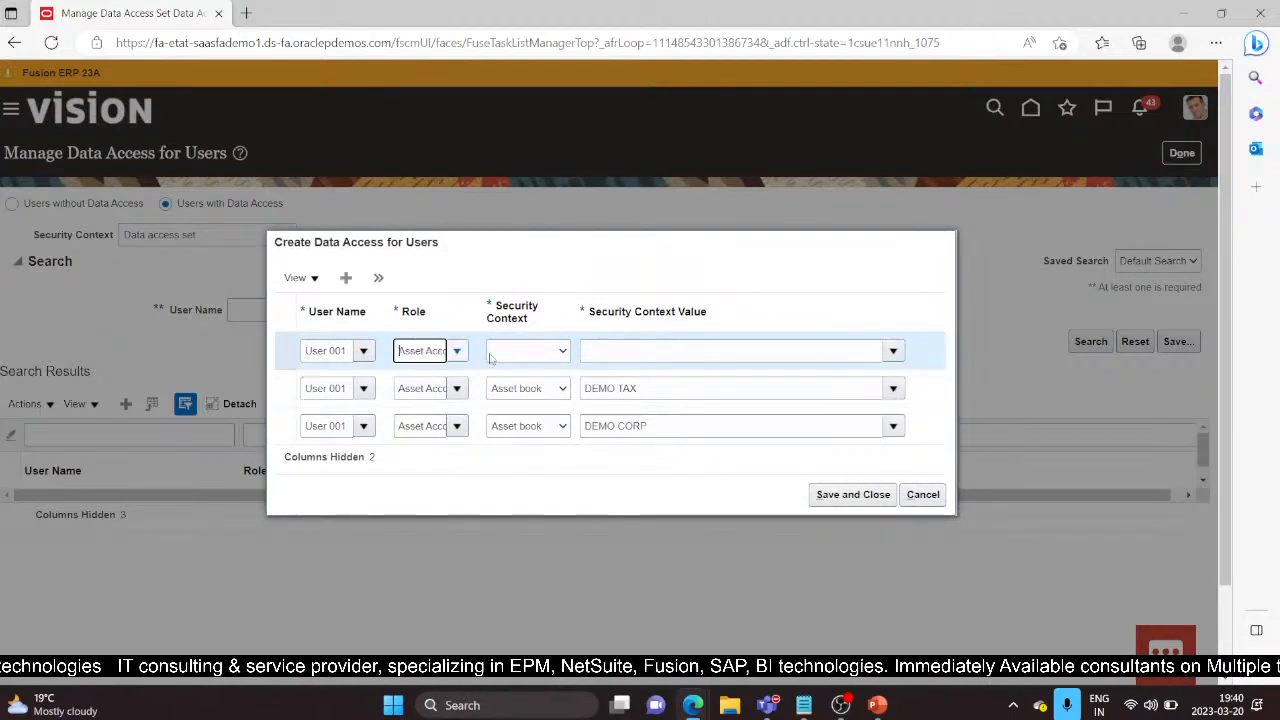
pyautogui.click(562, 352)
pyautogui.click(516, 384)
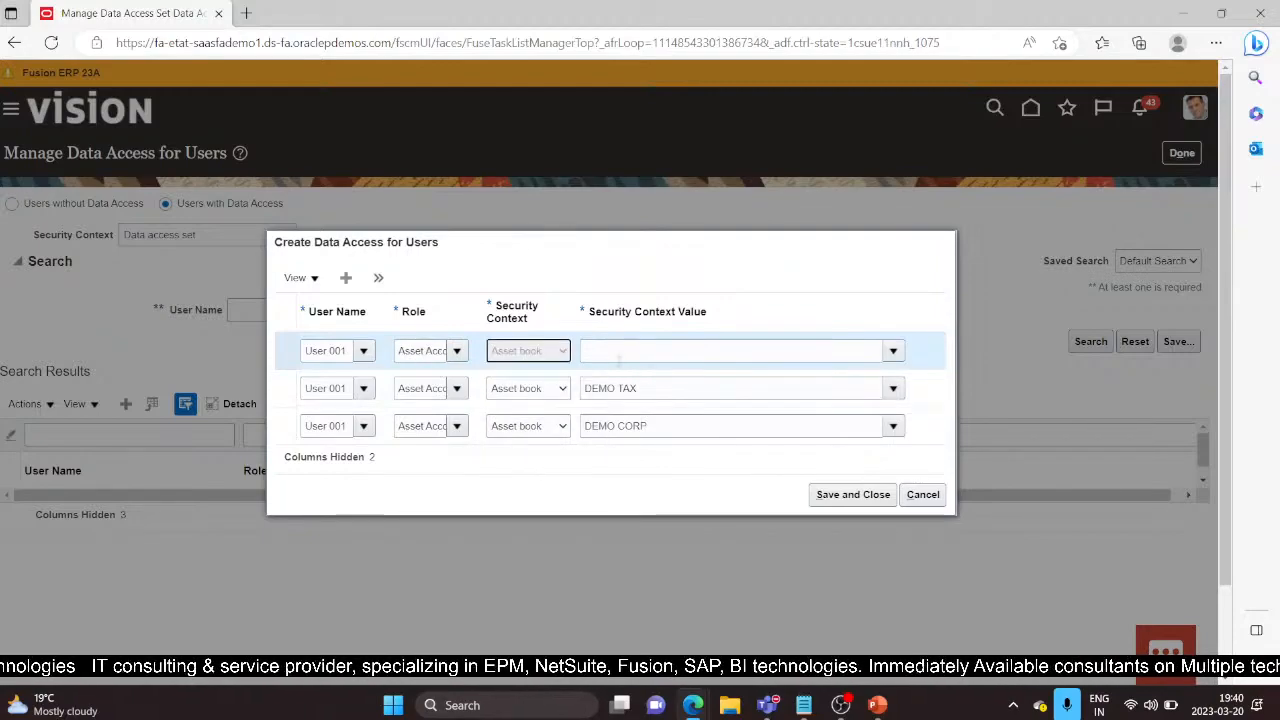
pyautogui.click(617, 352)
pyautogui.write('DEMO CO')
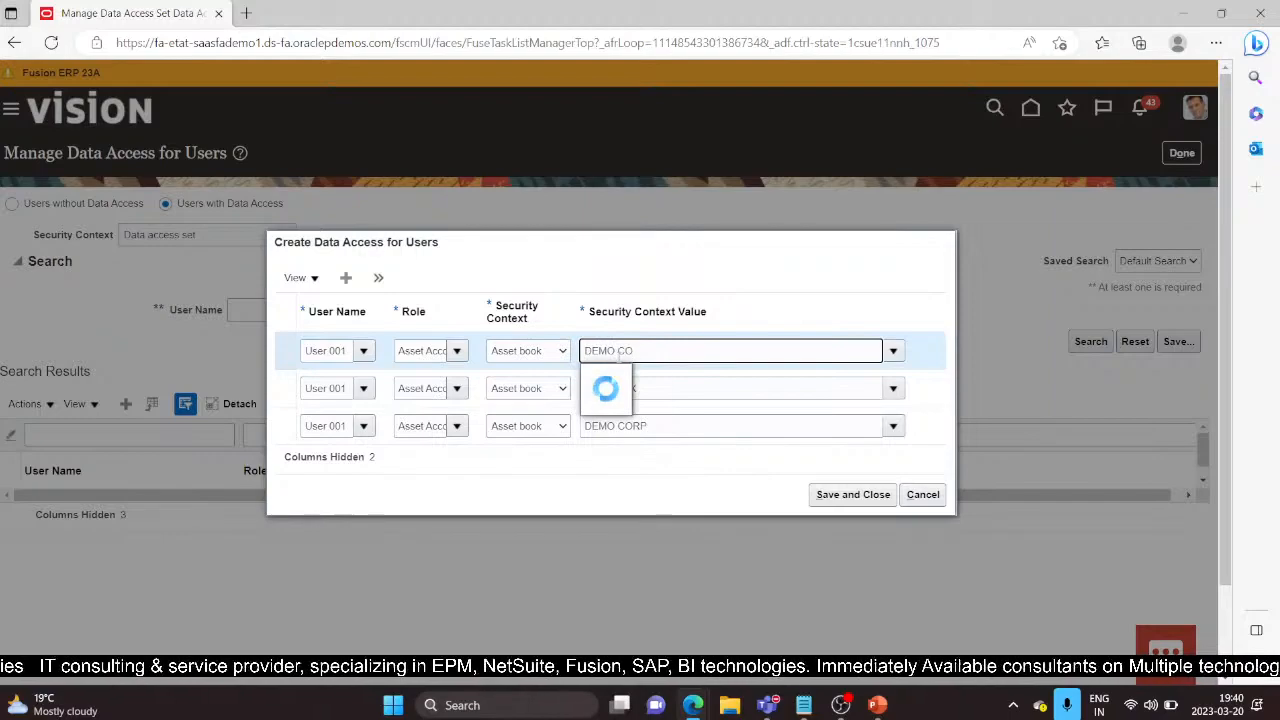
pyautogui.click(618, 371)
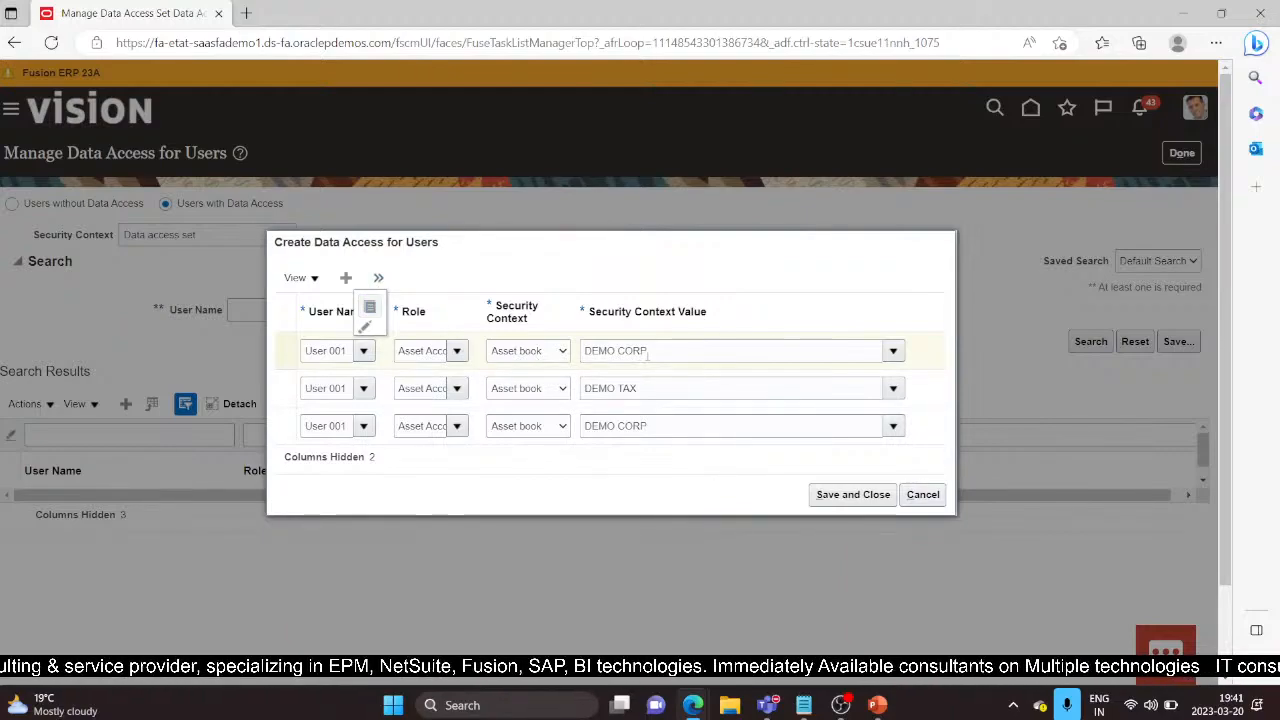
# Step: Add another Asset Accounting Manager row for the DEMO TAX book
pyautogui.click(710, 330)
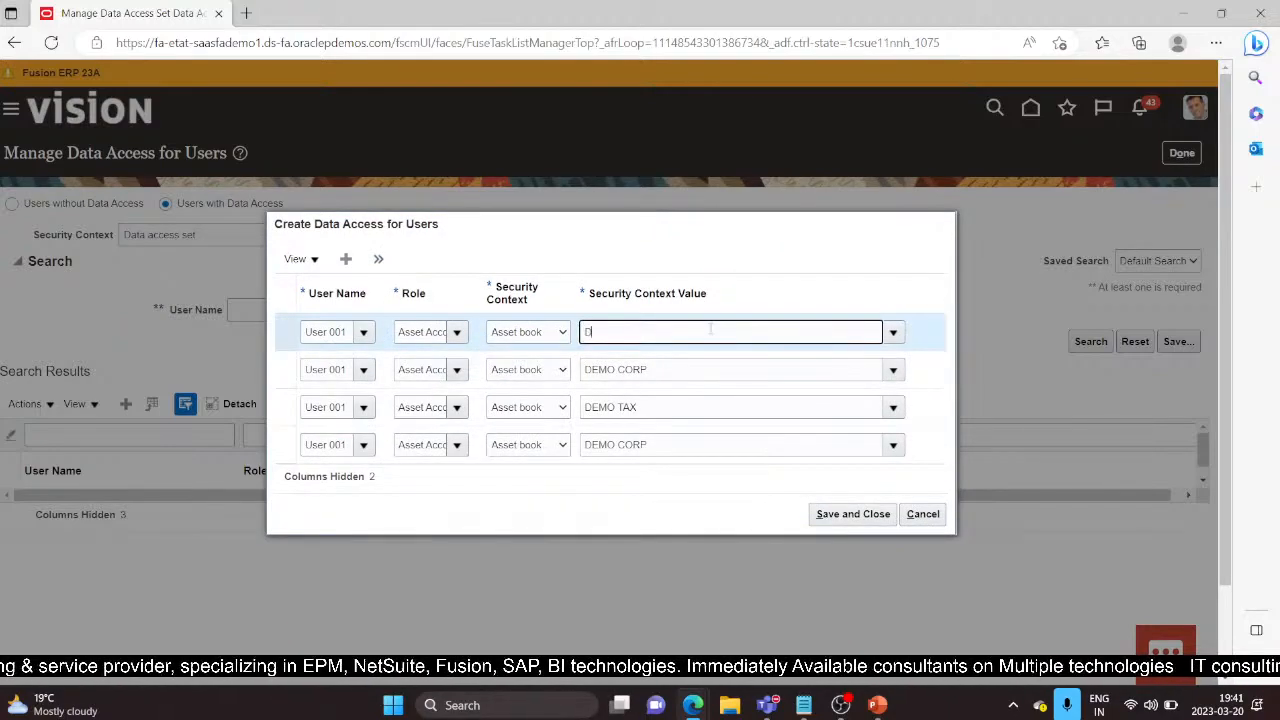
pyautogui.write('DEMO TAX')
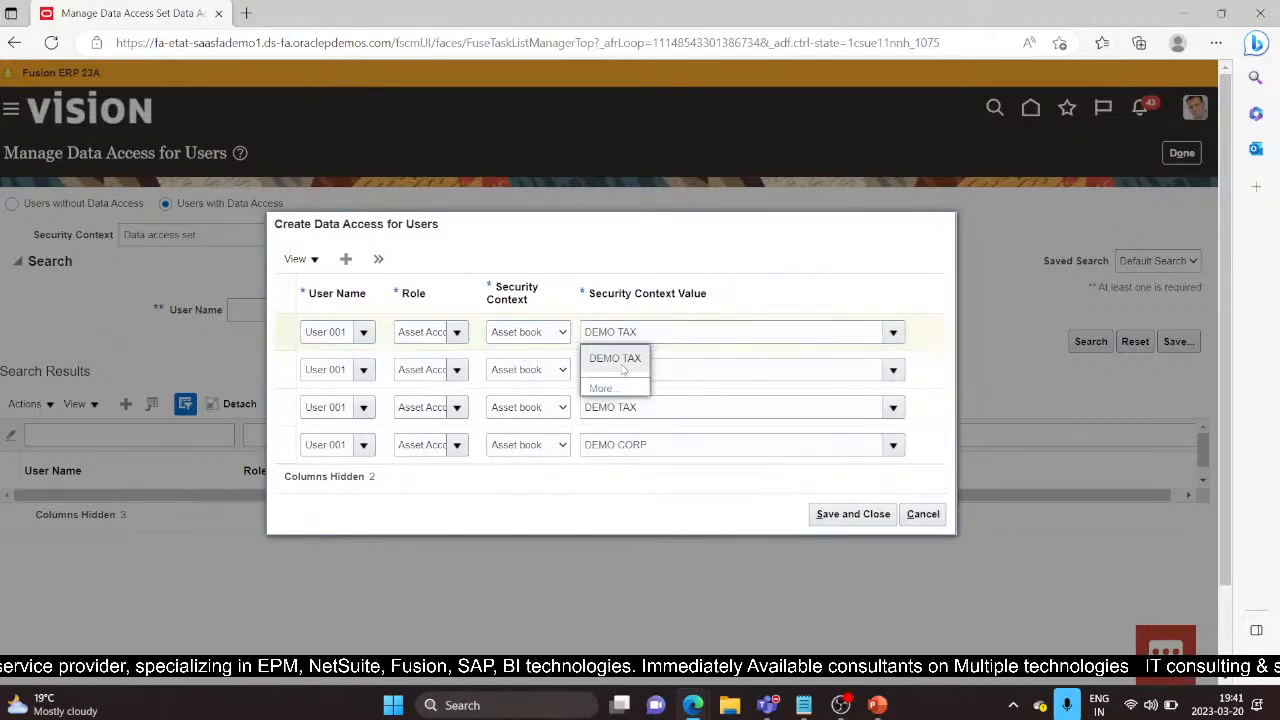
pyautogui.click(614, 359)
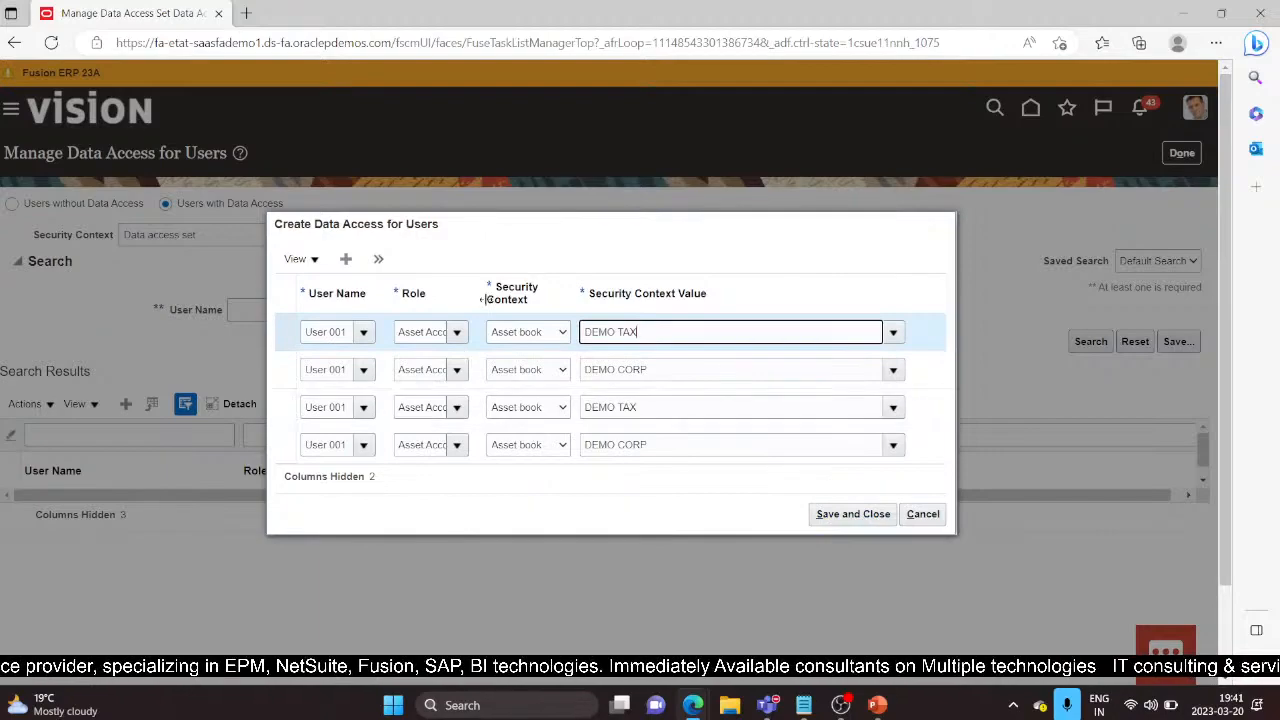
# Step: Widen the Role and Security Context columns, then save and close the data access records
pyautogui.moveTo(480, 287); pyautogui.dragTo(548, 287)
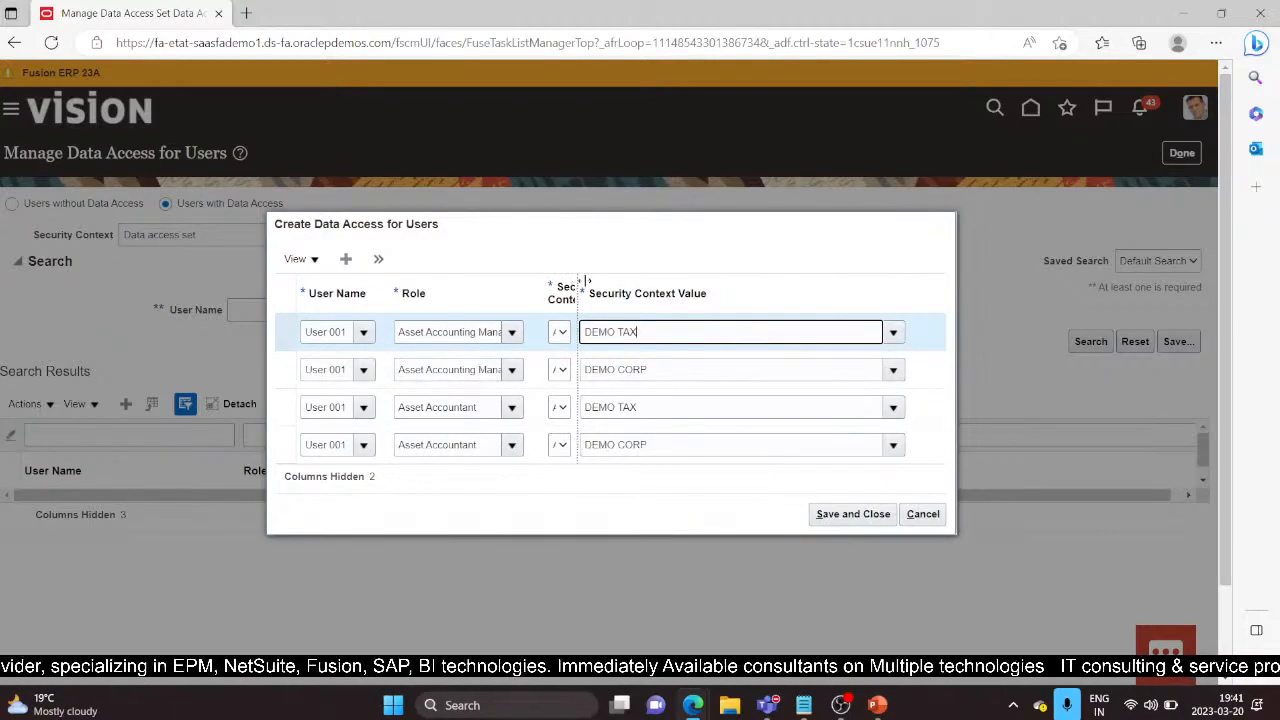
pyautogui.moveTo(578, 287); pyautogui.dragTo(633, 287)
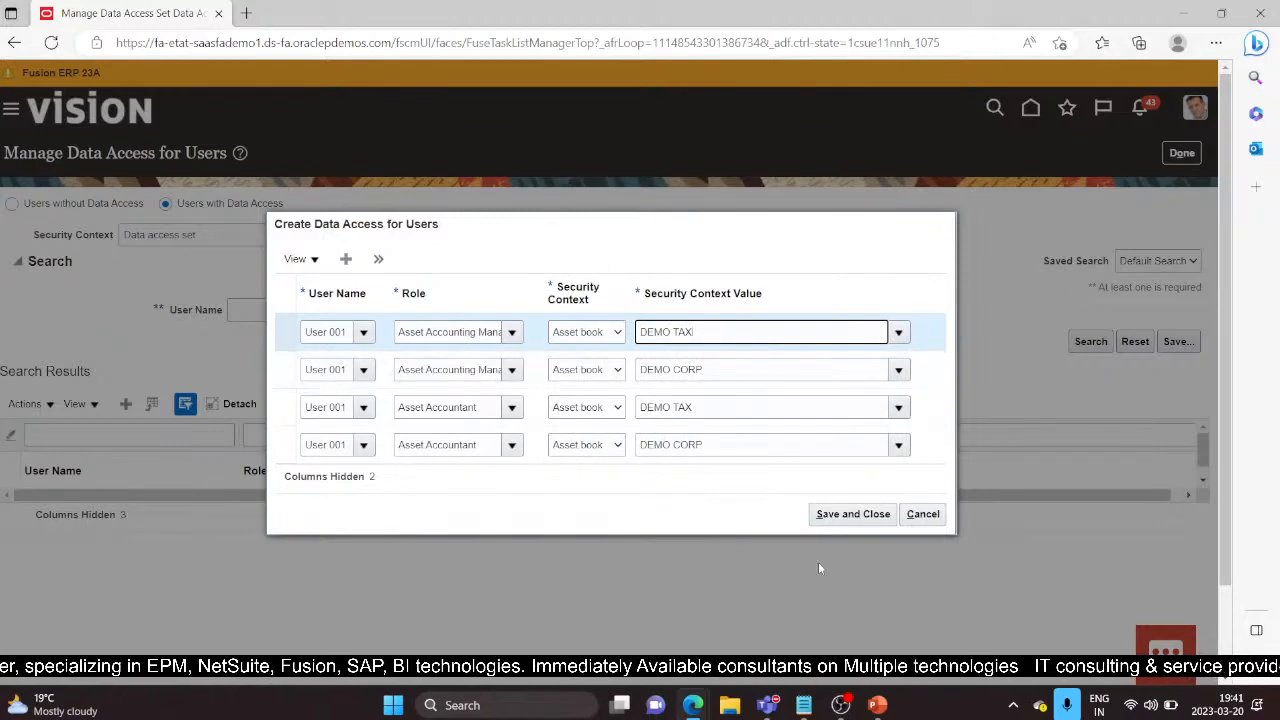
pyautogui.click(853, 516)
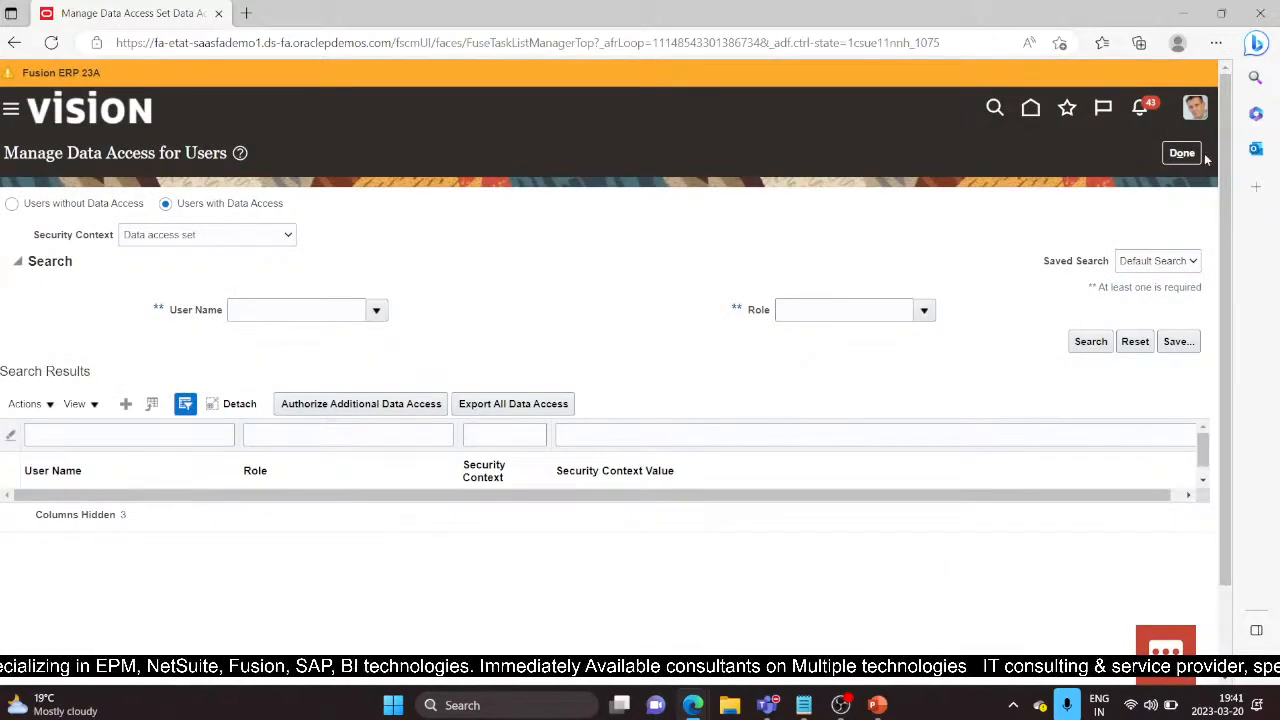
pyautogui.click(1186, 154)
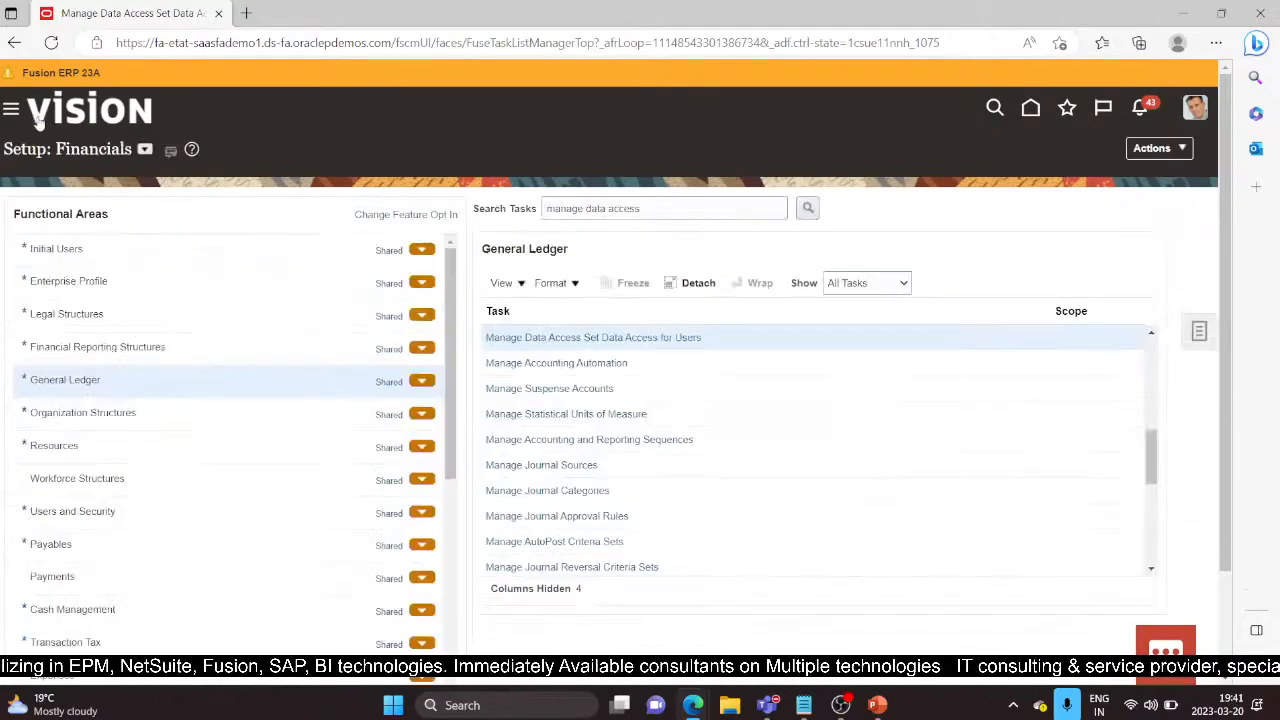
# Step: Go to Scheduled Processes under Tools in the Navigator menu
pyautogui.click(10, 111)
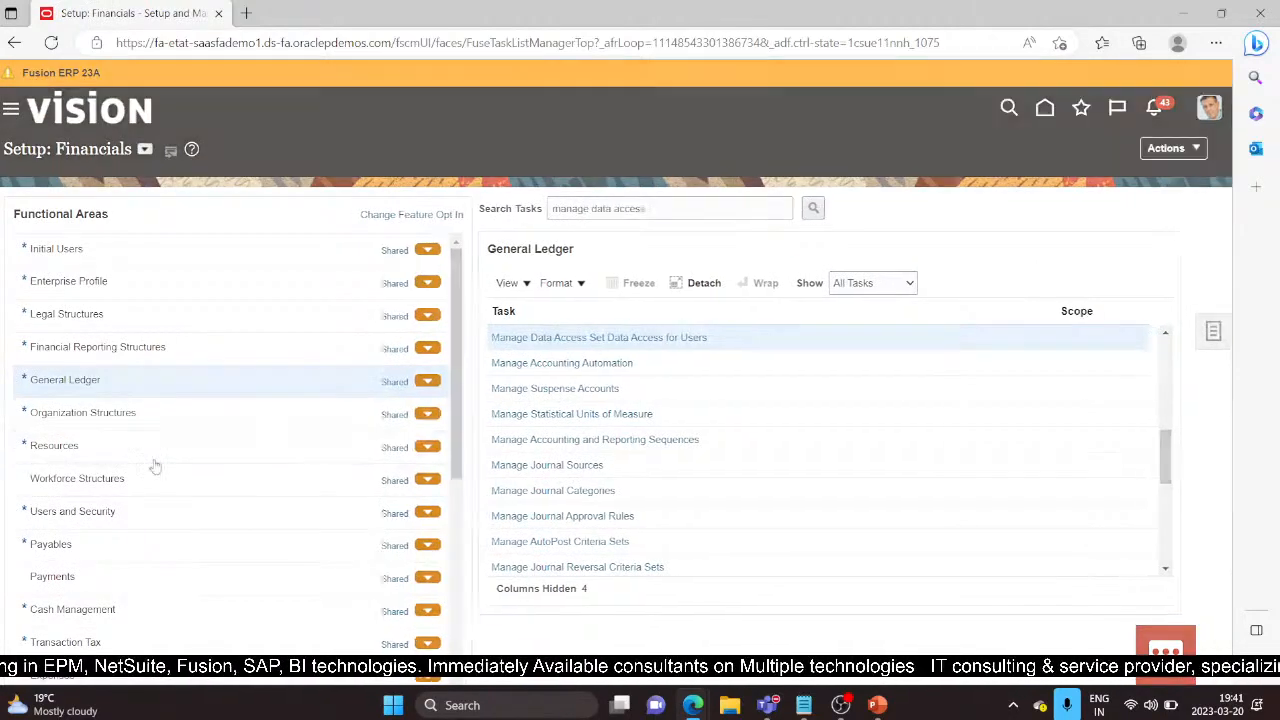
pyautogui.scroll(-4, 190, 489)
pyautogui.scroll(-5, 194, 489)
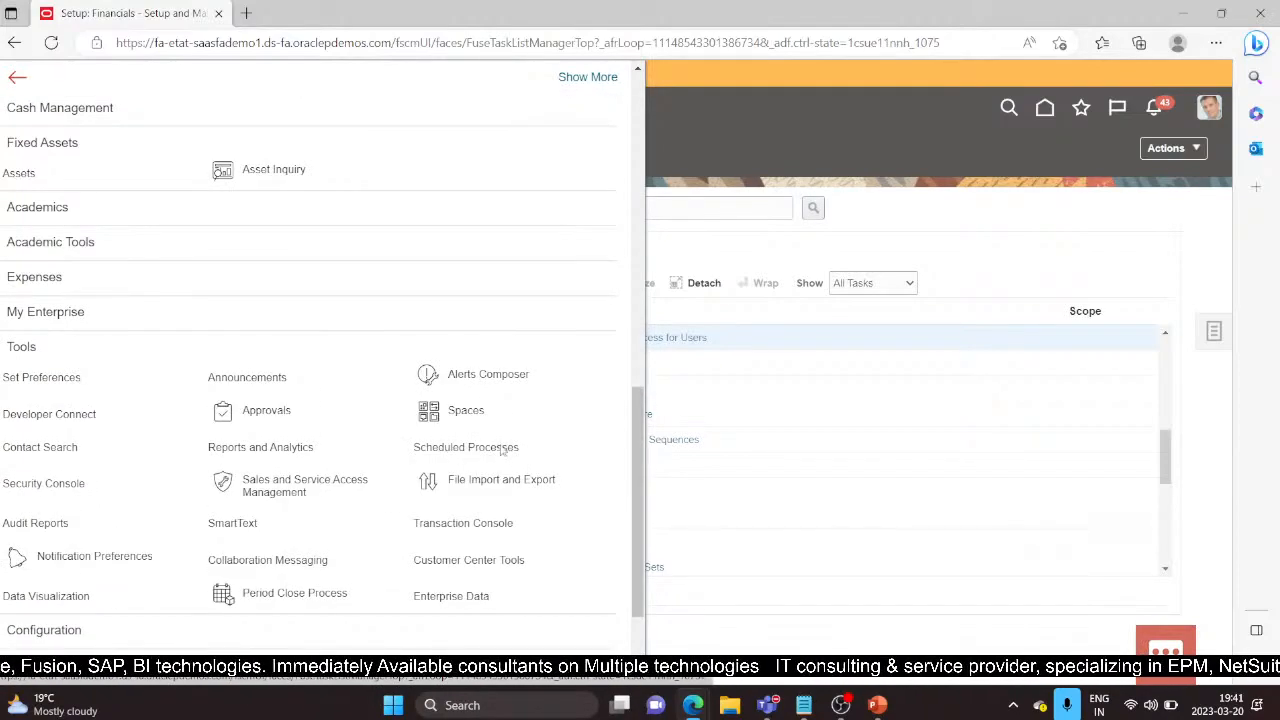
pyautogui.click(480, 450)
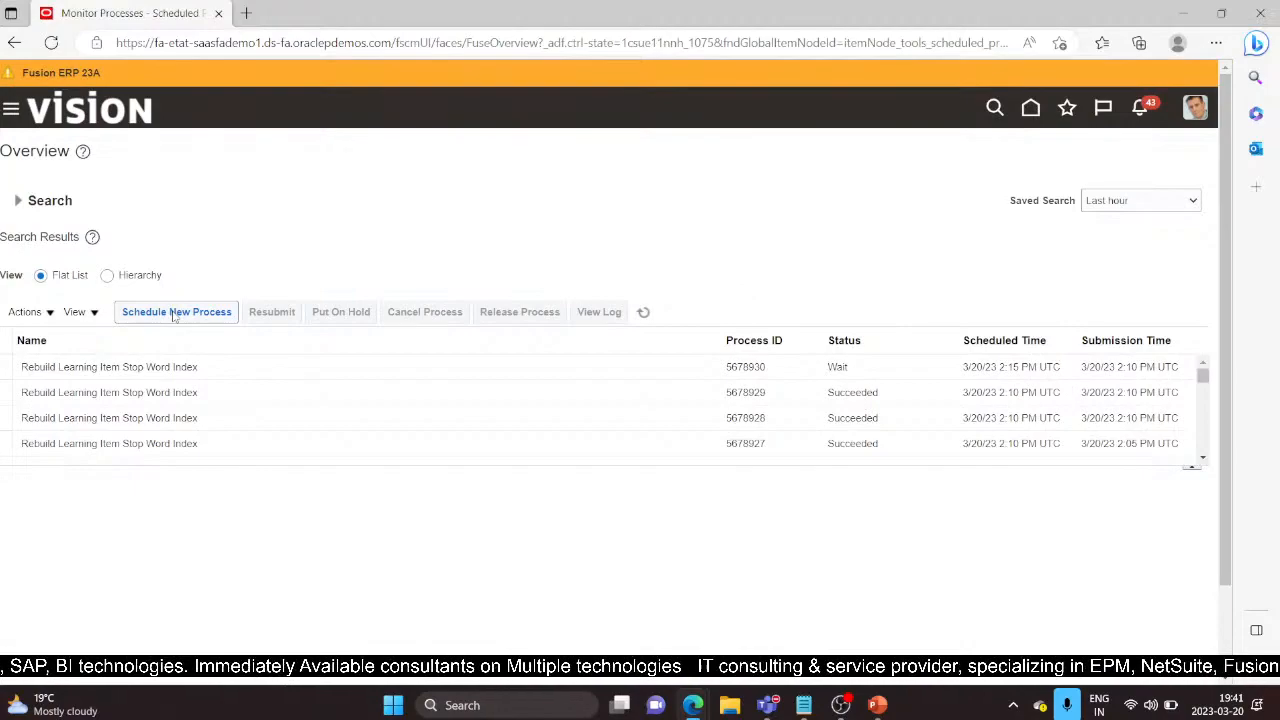
# Step: Schedule a new process by searching 'LDA' and selecting Retrieve Latest LDAP Changes
pyautogui.click(174, 315)
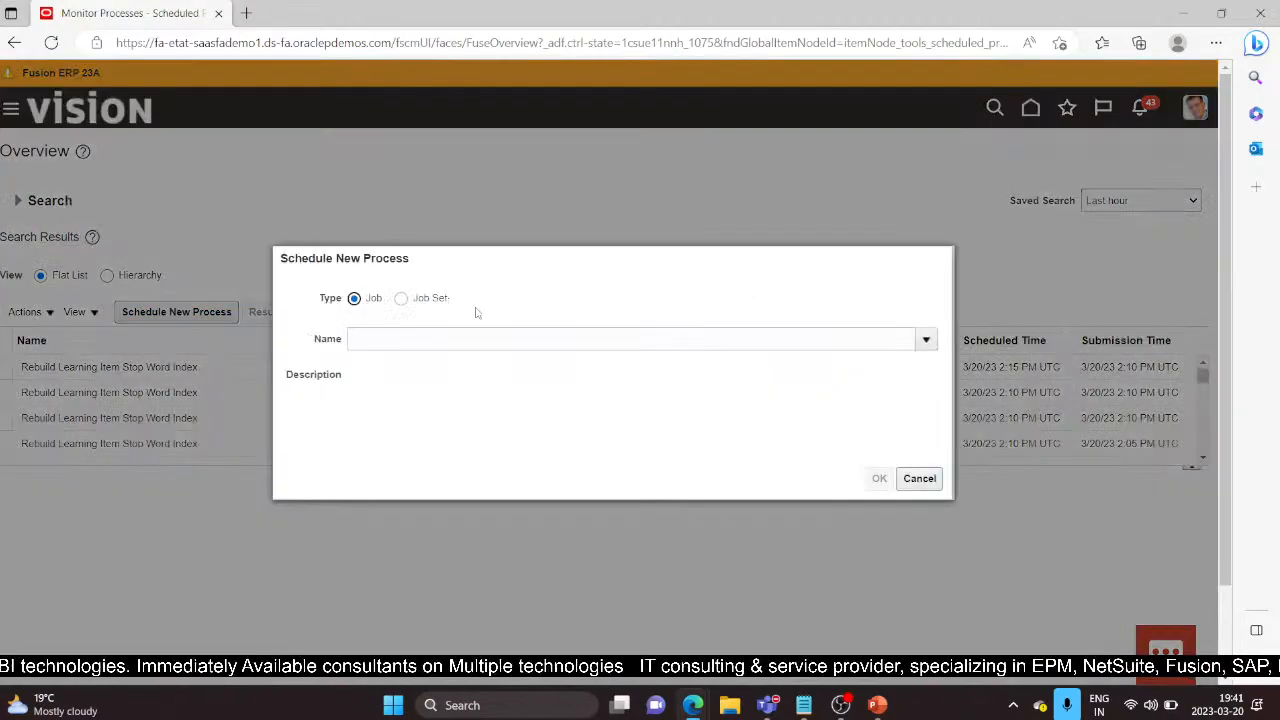
pyautogui.click(491, 338)
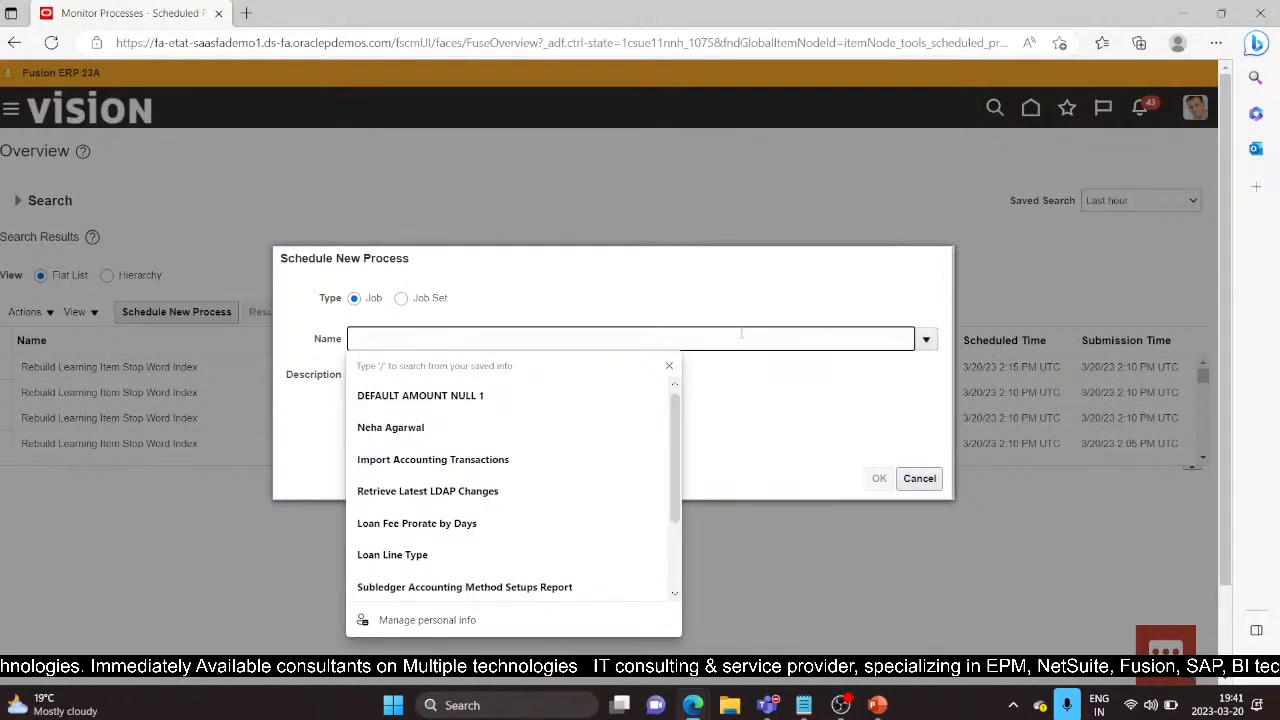
pyautogui.write('LDAP')
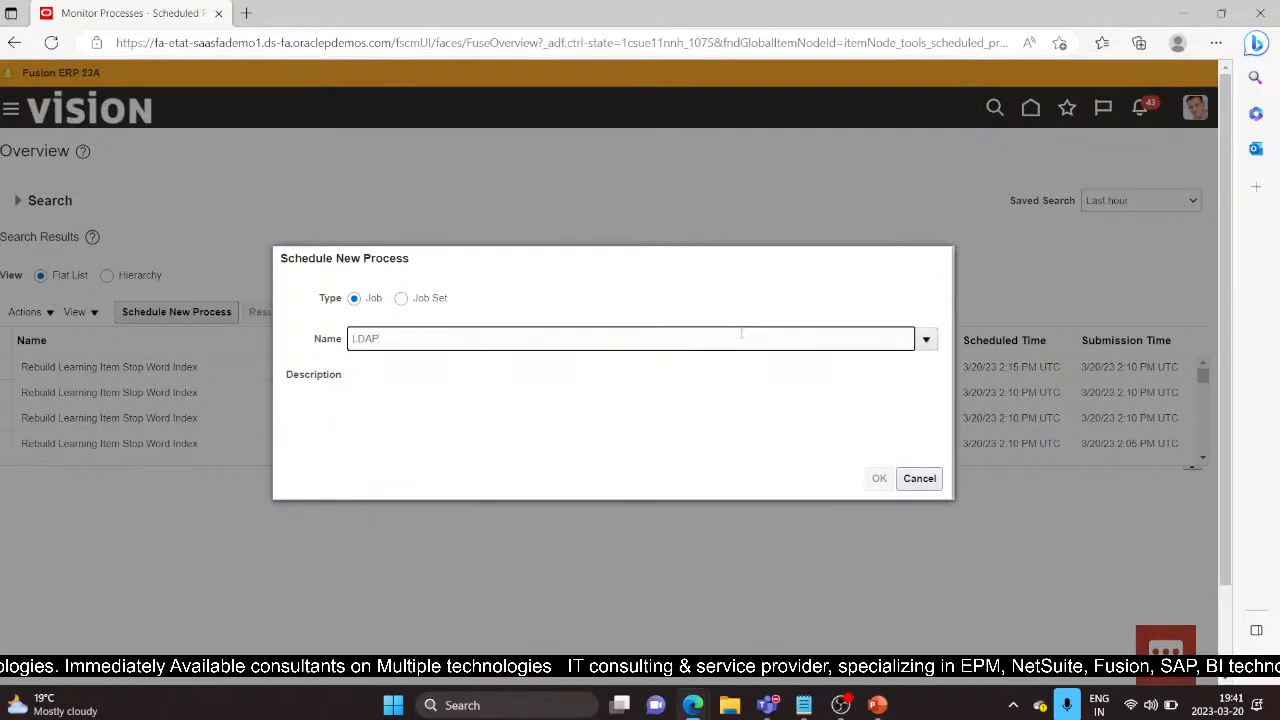
pyautogui.press('Tab')
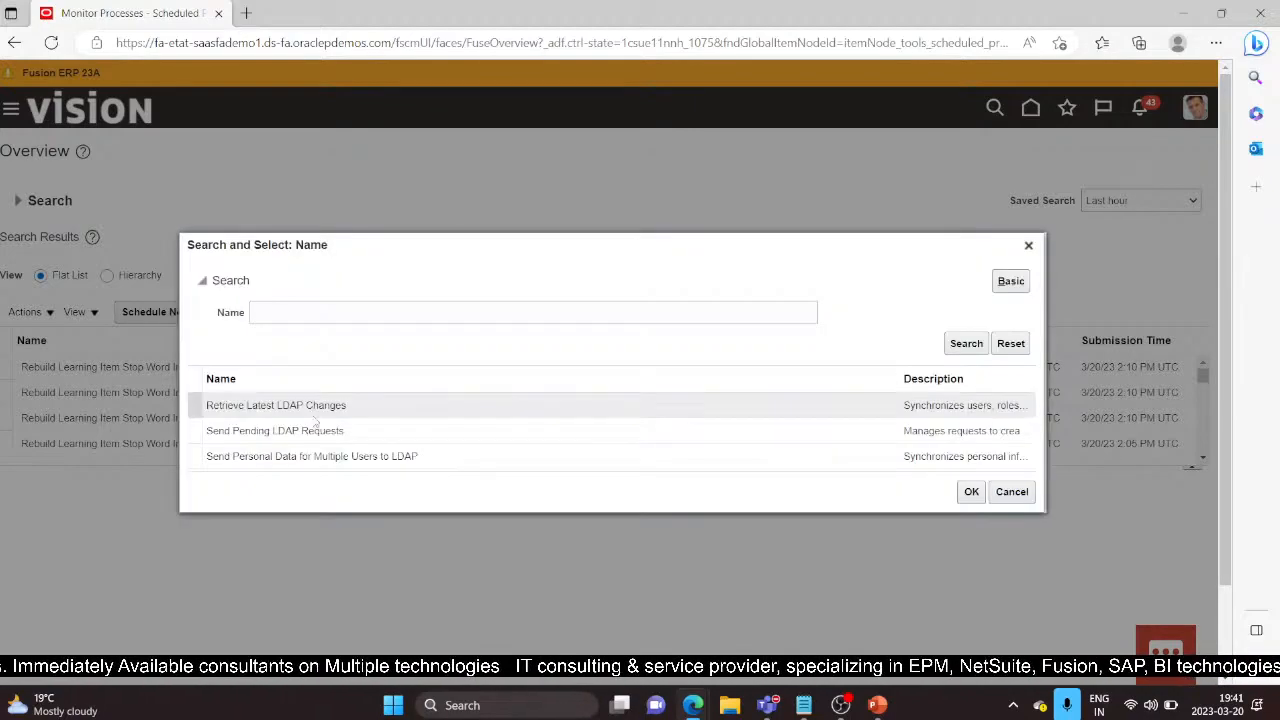
pyautogui.click(310, 410)
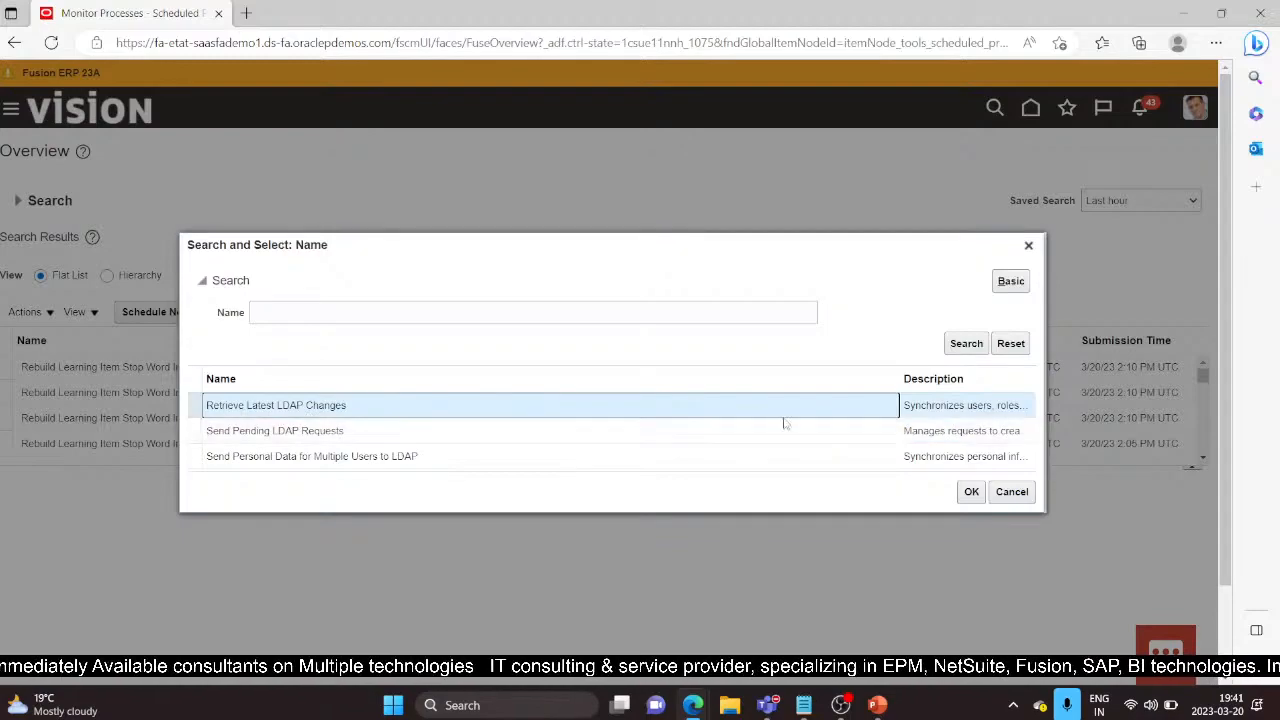
pyautogui.click(975, 493)
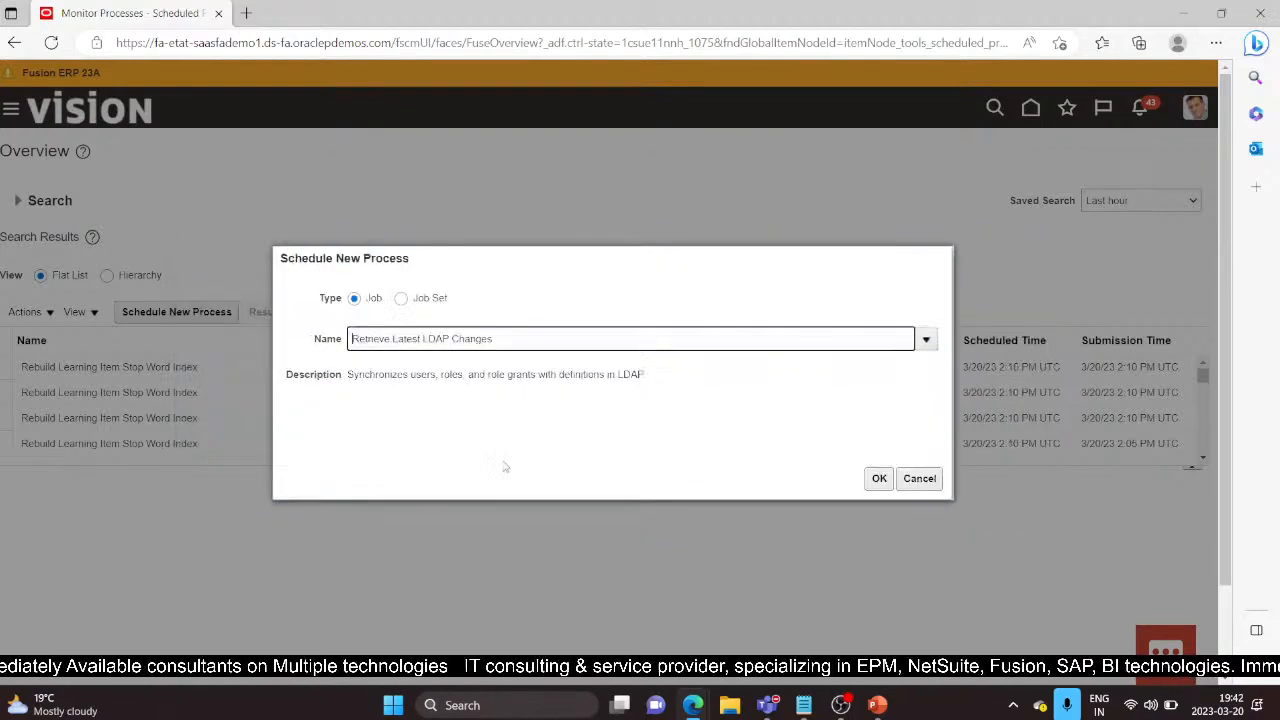
# Step: Submit the Retrieve Latest LDAP Changes process and dismiss the confirmation
pyautogui.click(878, 478)
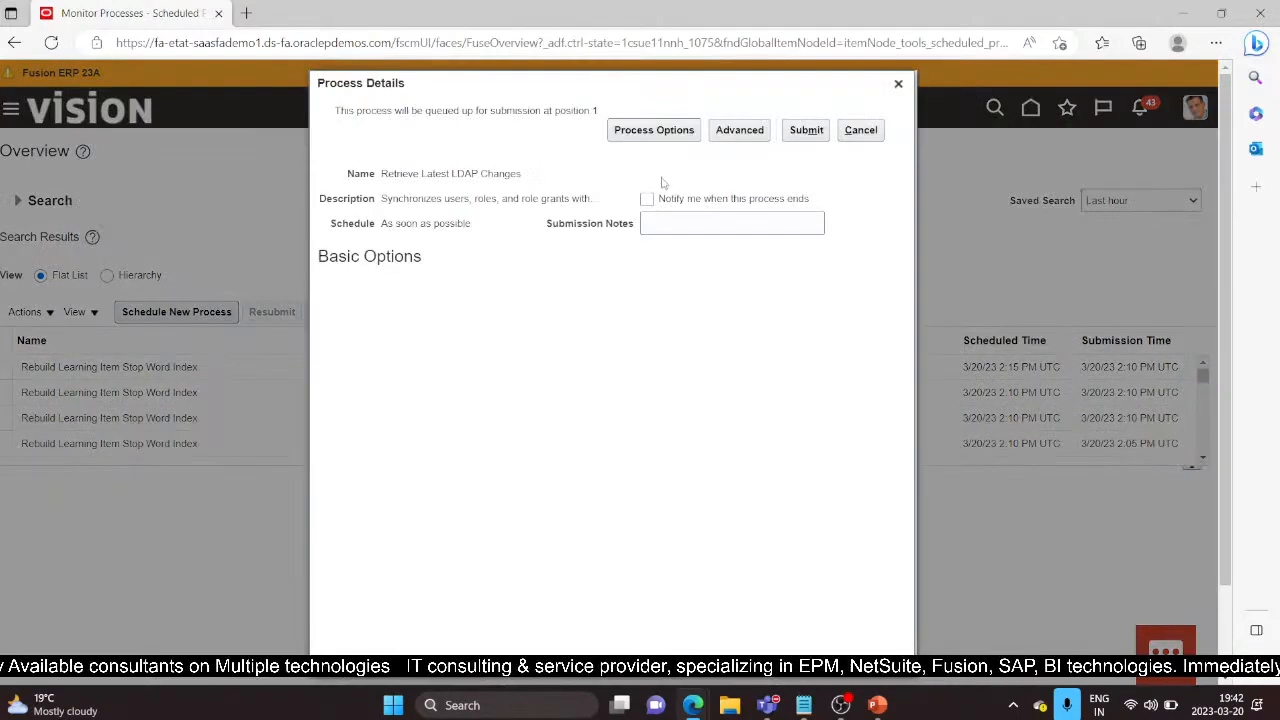
pyautogui.click(806, 130)
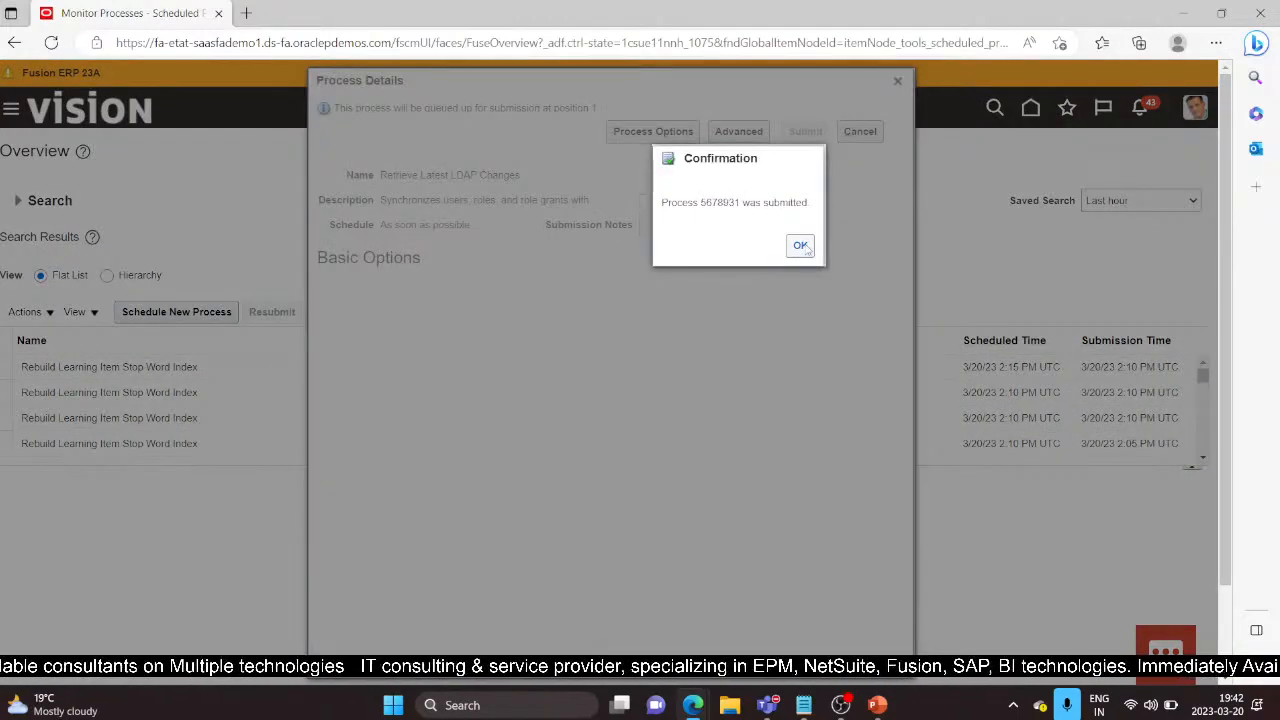
pyautogui.press('Return')
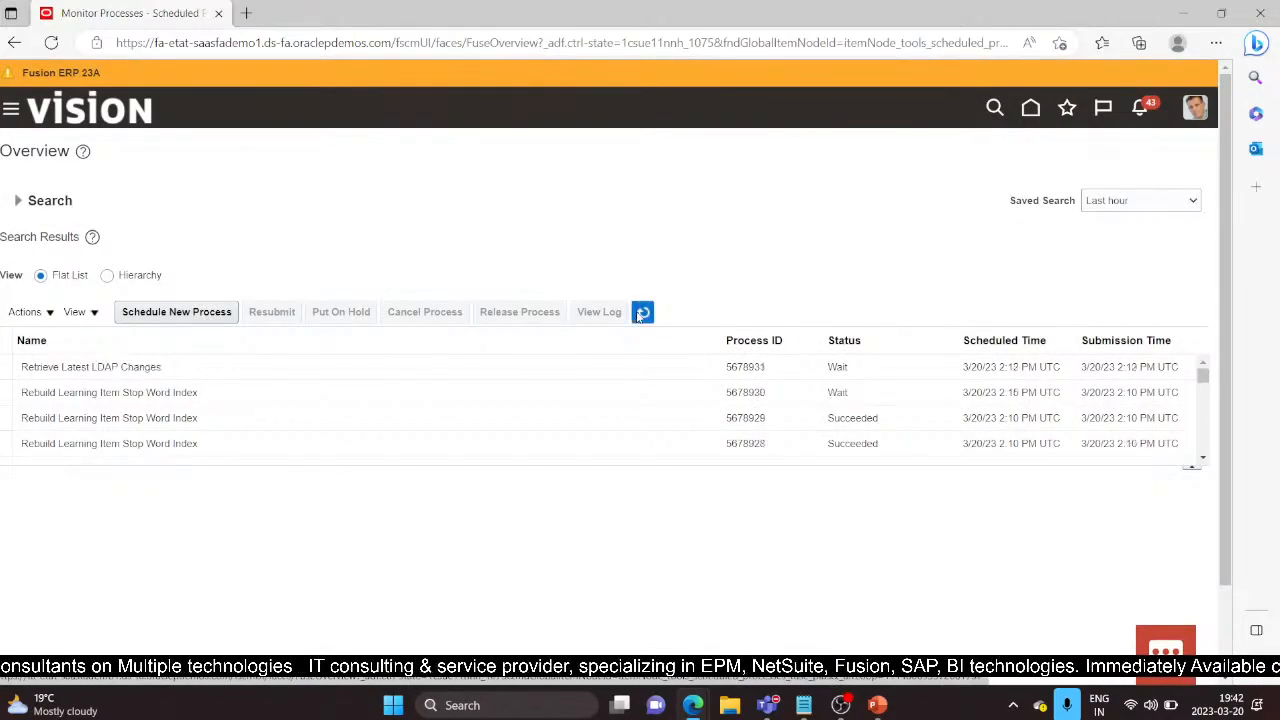
pyautogui.moveTo(702, 714)
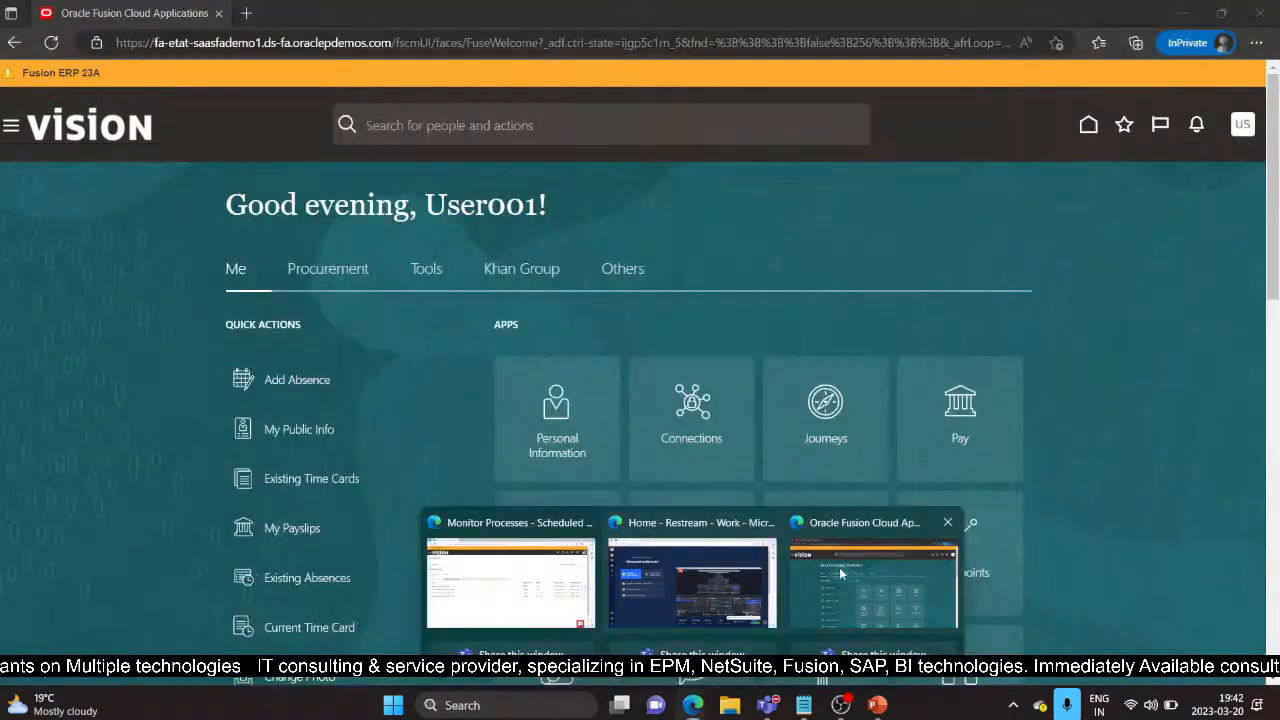
# Step: Sign out of the Fusion home page session from the user menu and confirm
pyautogui.click(839, 567)
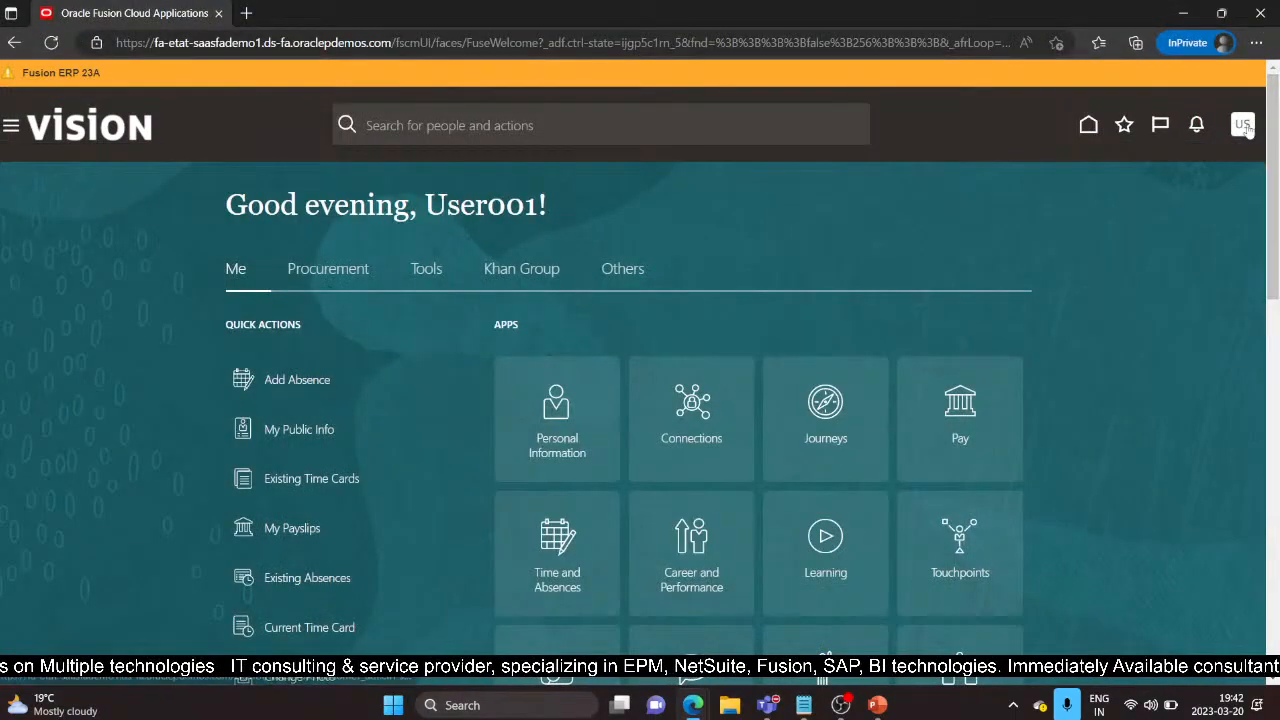
pyautogui.click(1242, 124)
pyautogui.click(1211, 164)
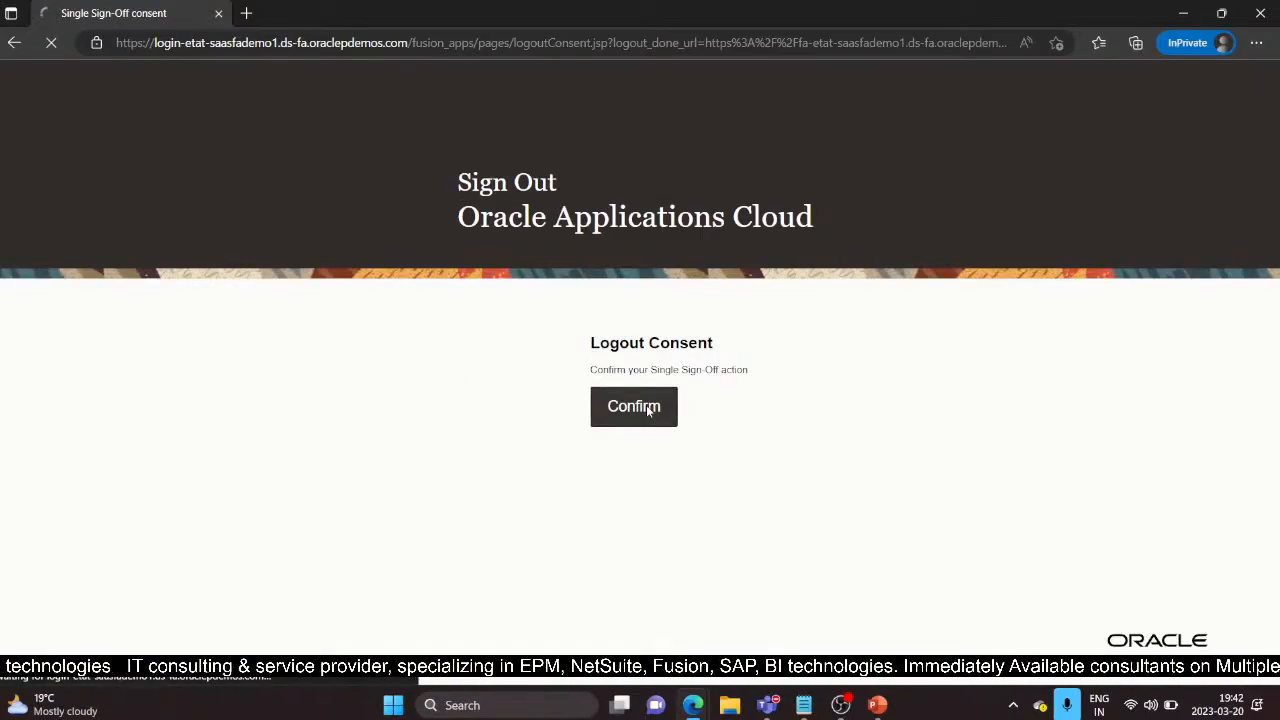
pyautogui.click(647, 409)
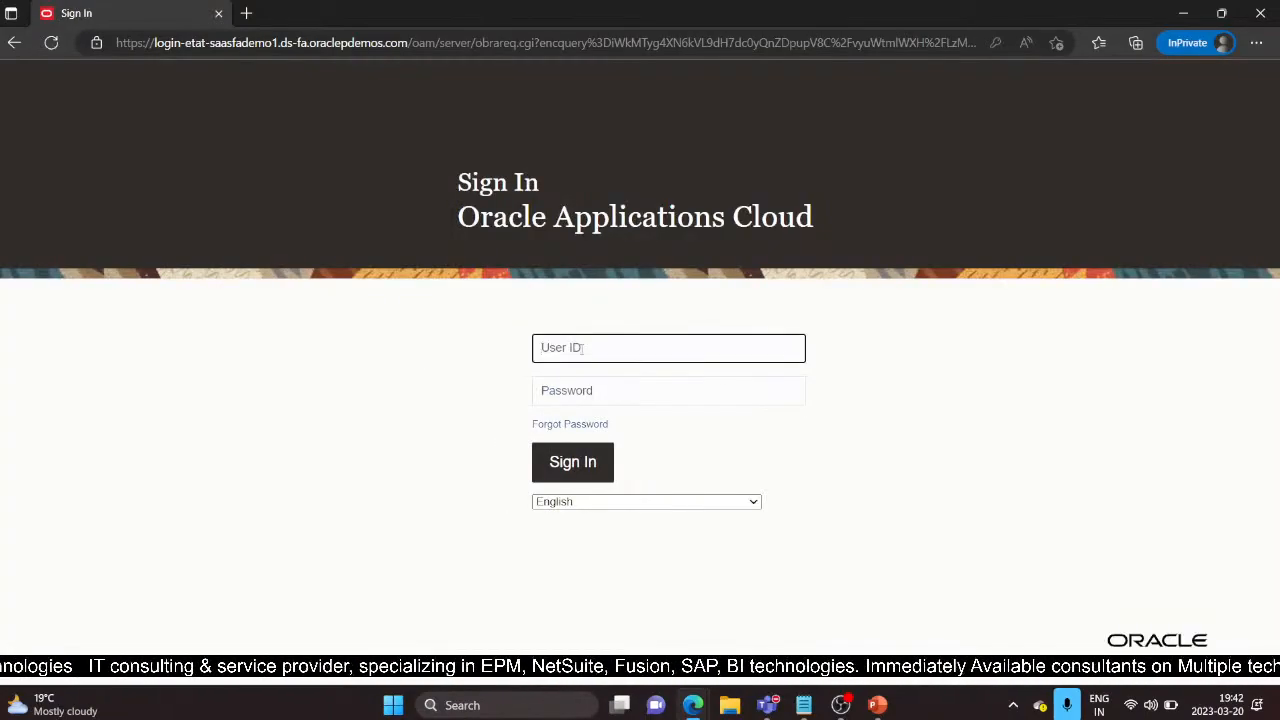
# Step: Enter the test user's ID and the password from the Notepad notes, then sign in
pyautogui.click(582, 347)
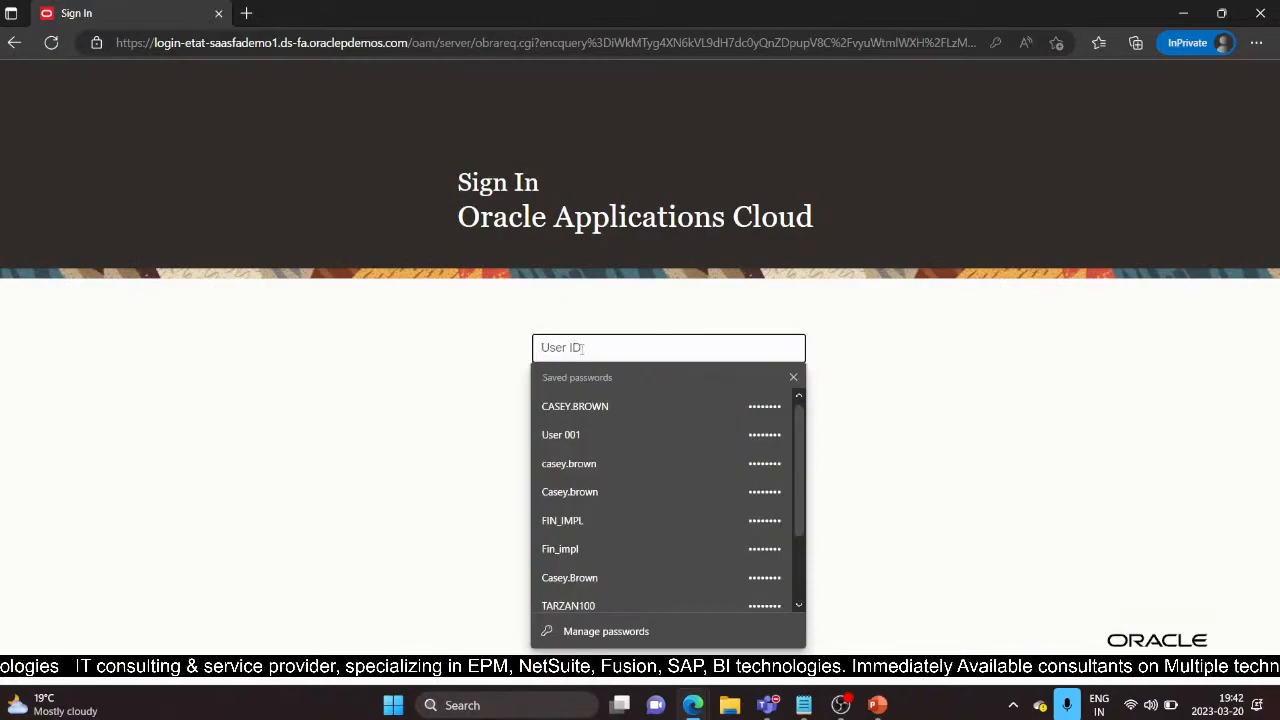
pyautogui.write('USER 001')
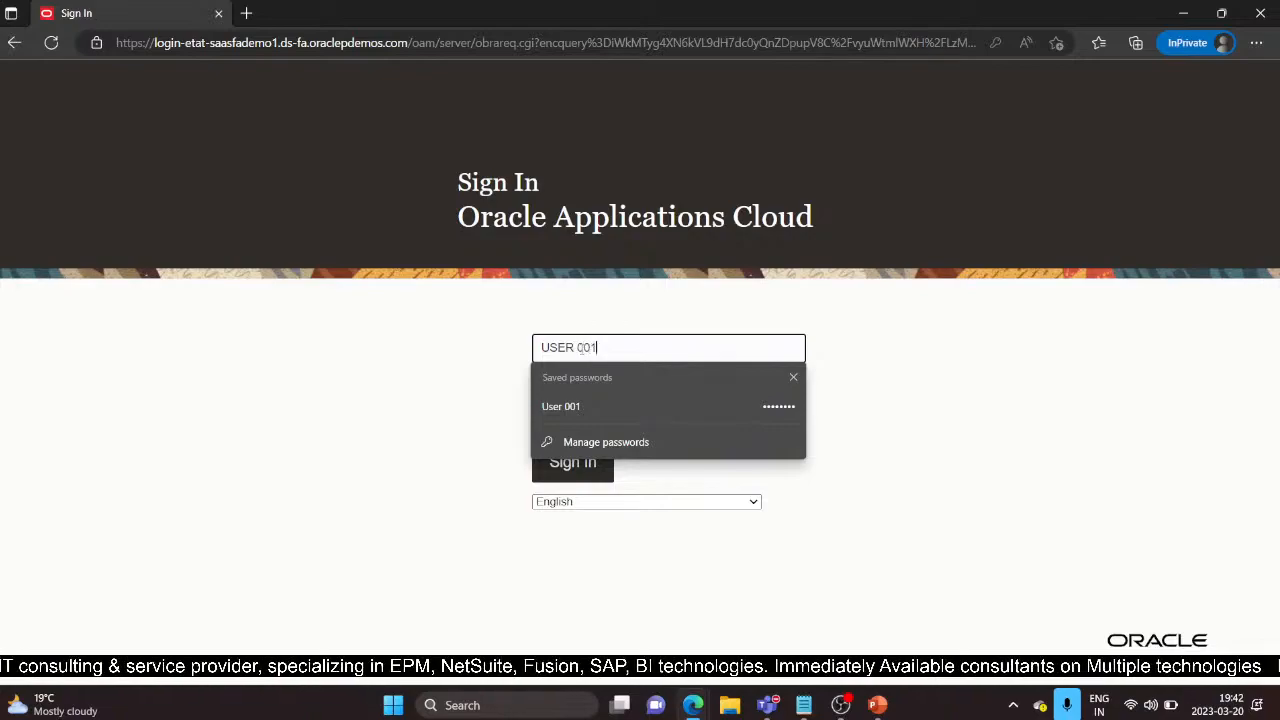
pyautogui.click(796, 381)
pyautogui.click(672, 391)
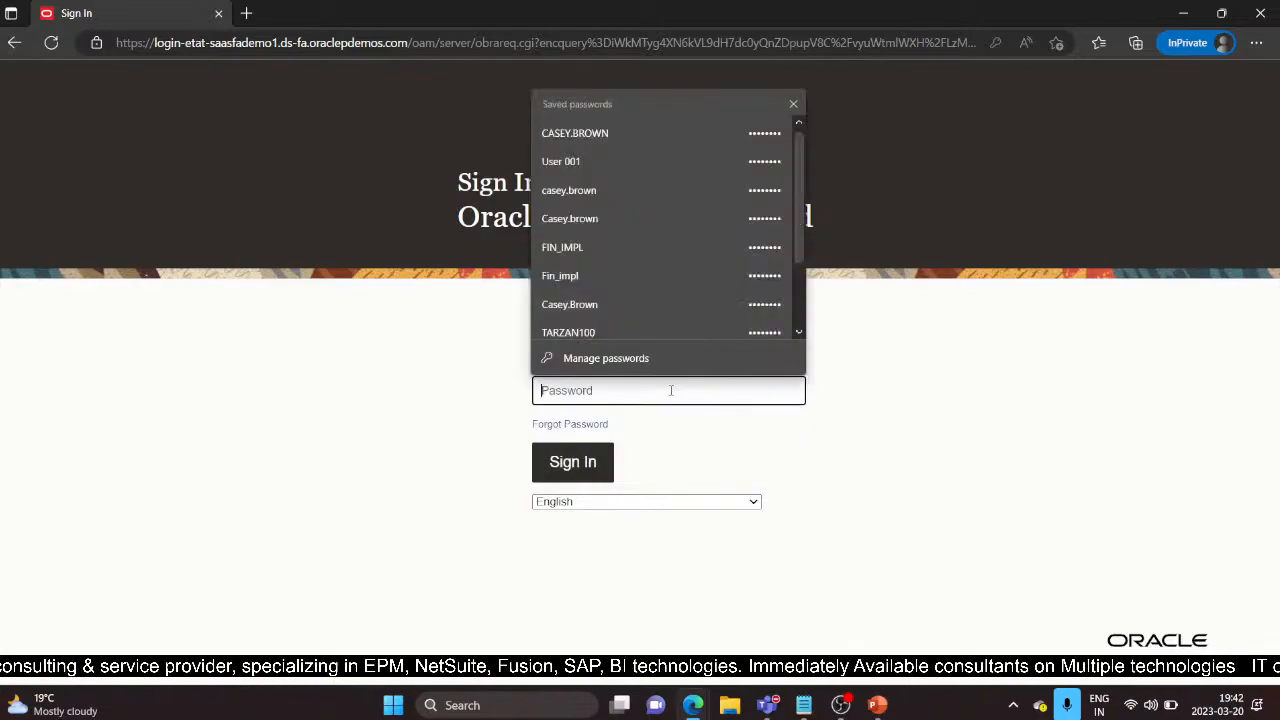
pyautogui.click(804, 705)
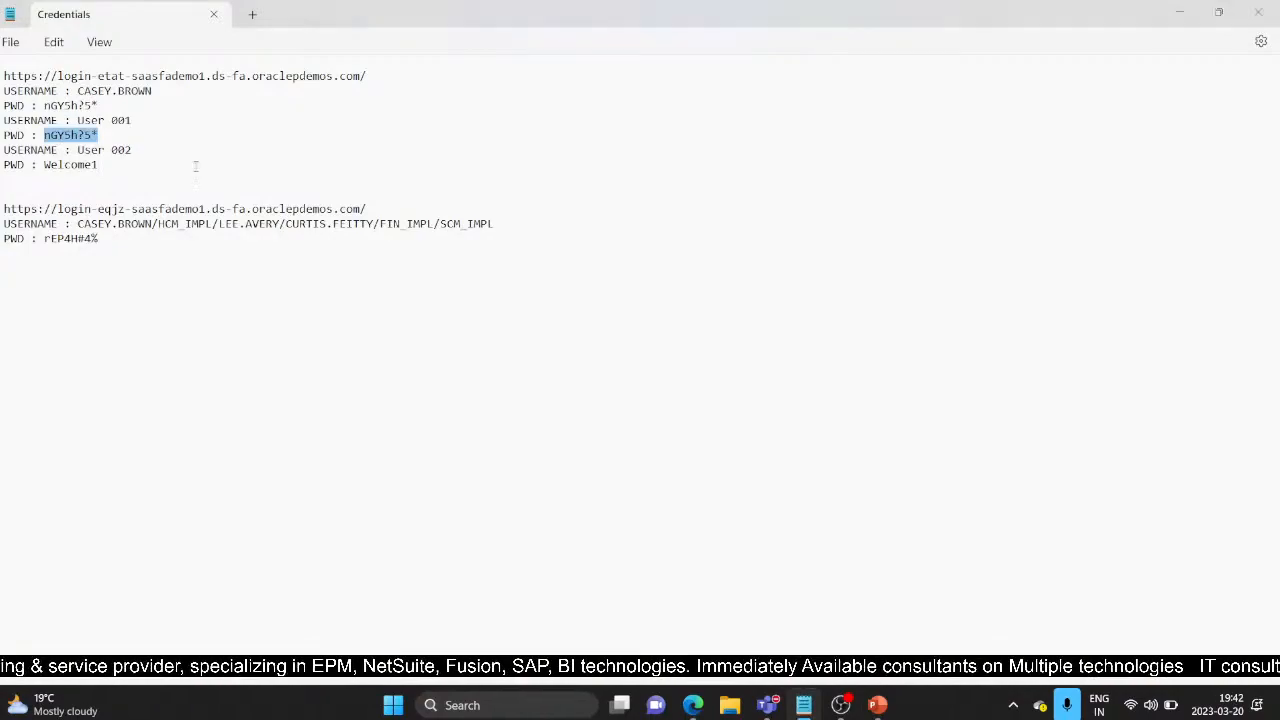
pyautogui.hotkey('alt', 'Tab')
pyautogui.click(604, 462)
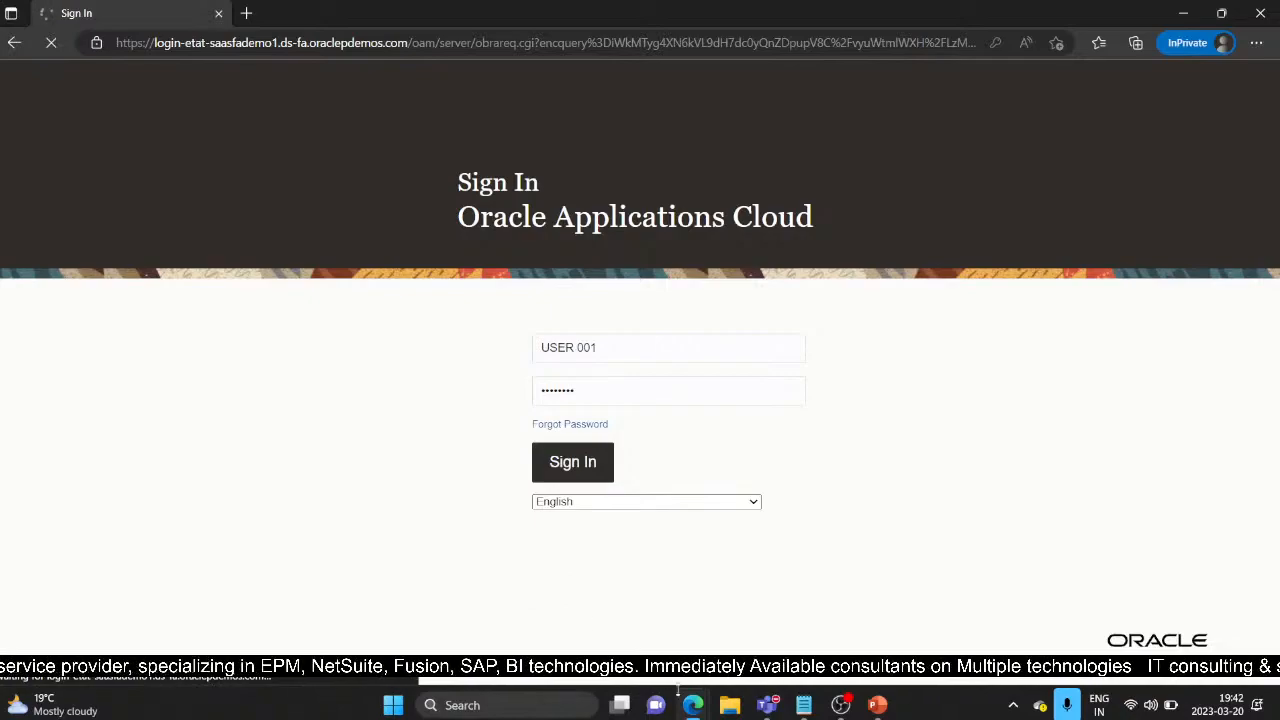
# Step: Refresh the Monitor Processes list to check the LDAP changes process
pyautogui.moveTo(693, 708)
pyautogui.click(500, 570)
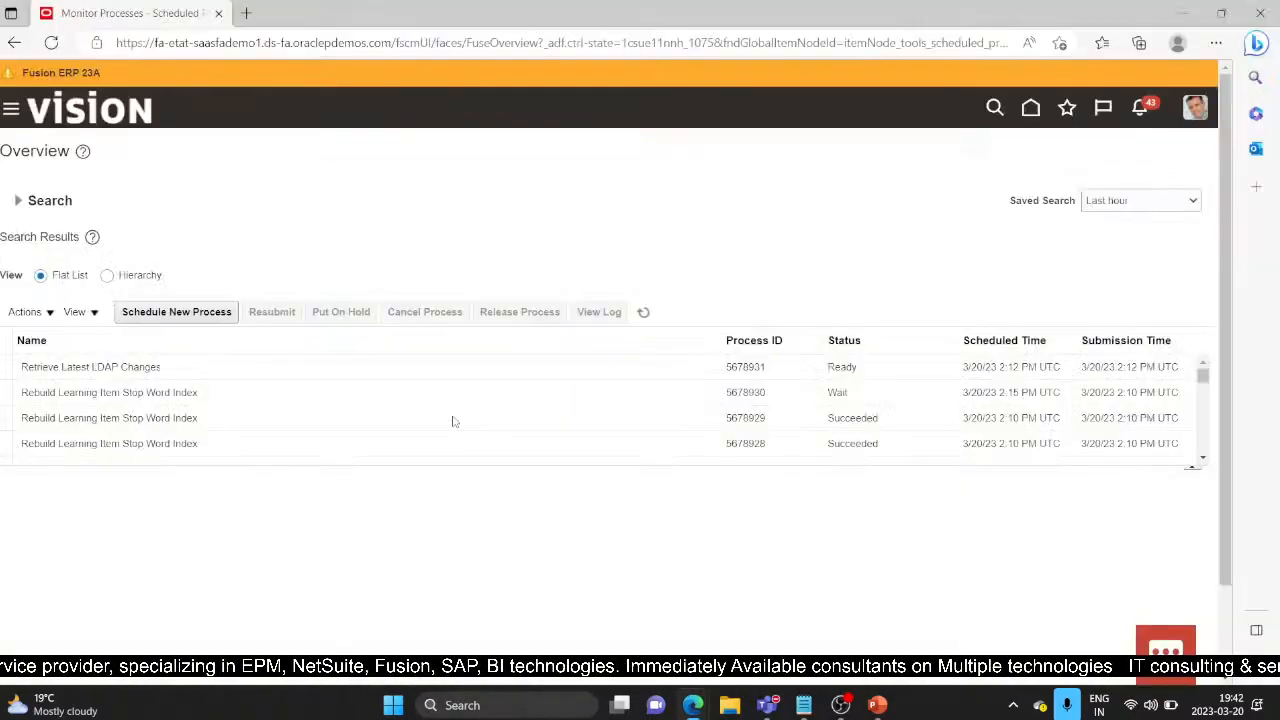
pyautogui.click(640, 313)
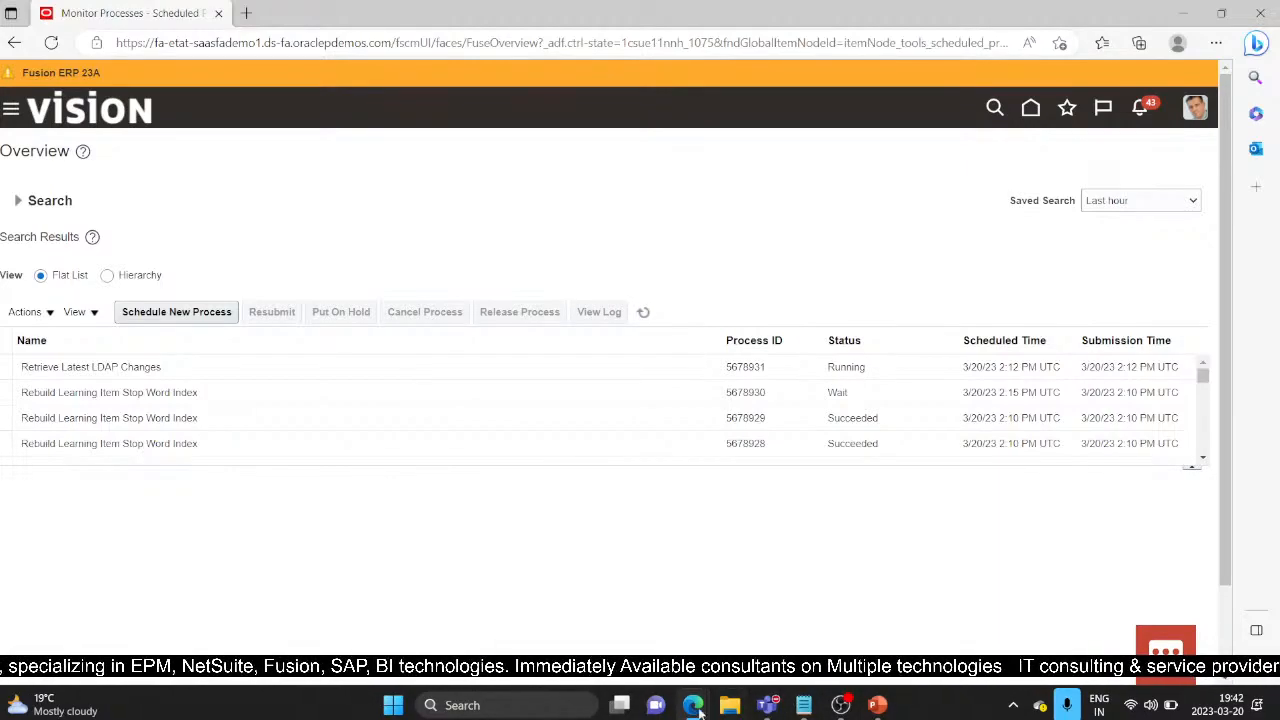
# Step: Sign out of the Fusion home page window and confirm
pyautogui.moveTo(693, 705)
pyautogui.click(873, 572)
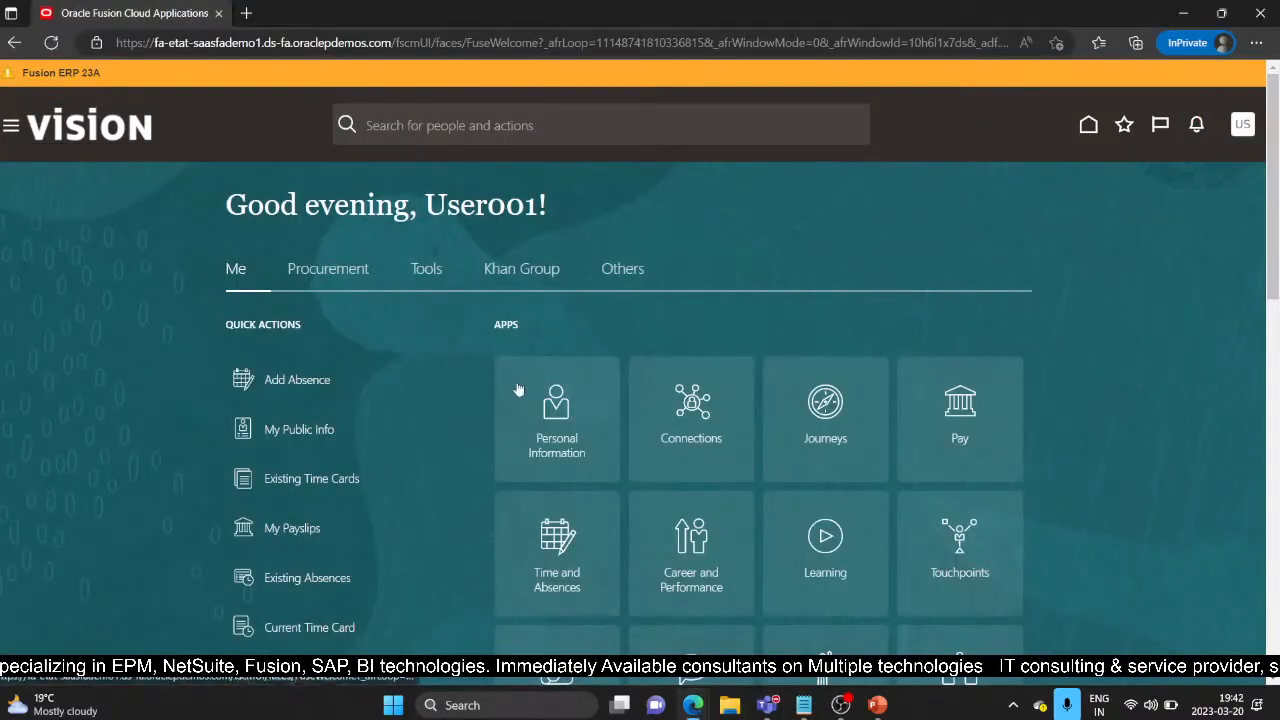
pyautogui.click(11, 126)
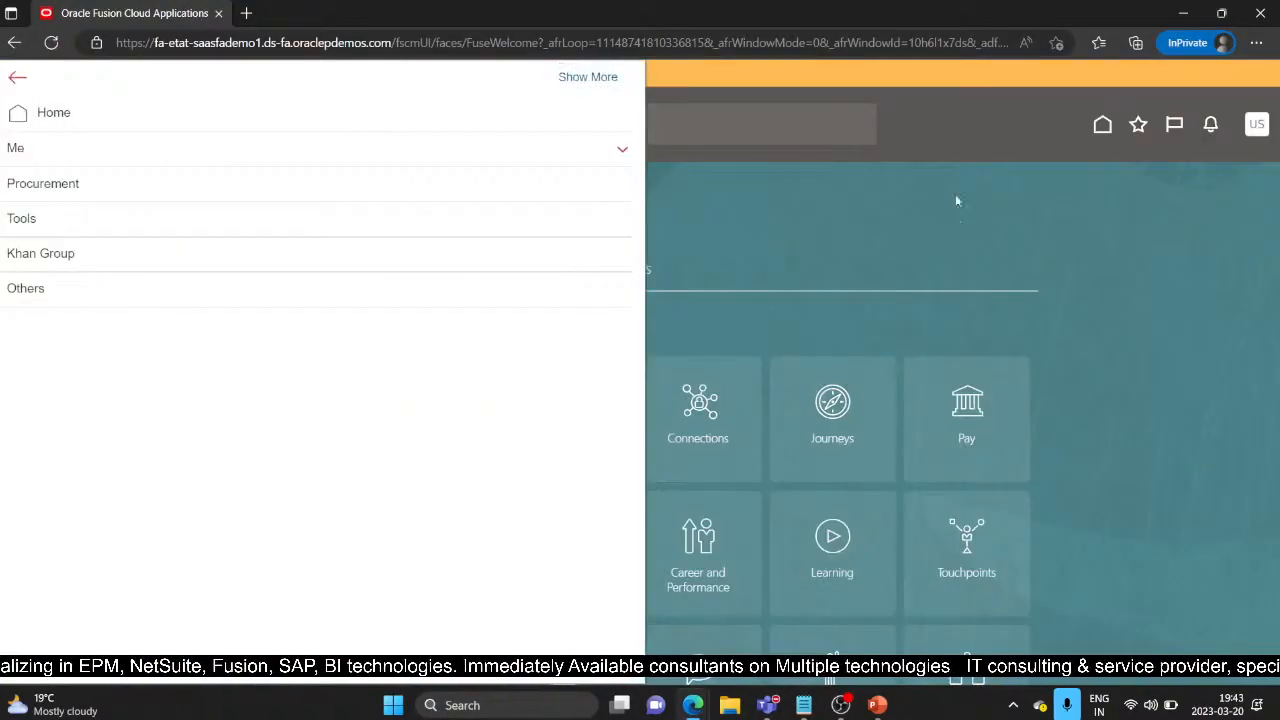
pyautogui.click(1058, 207)
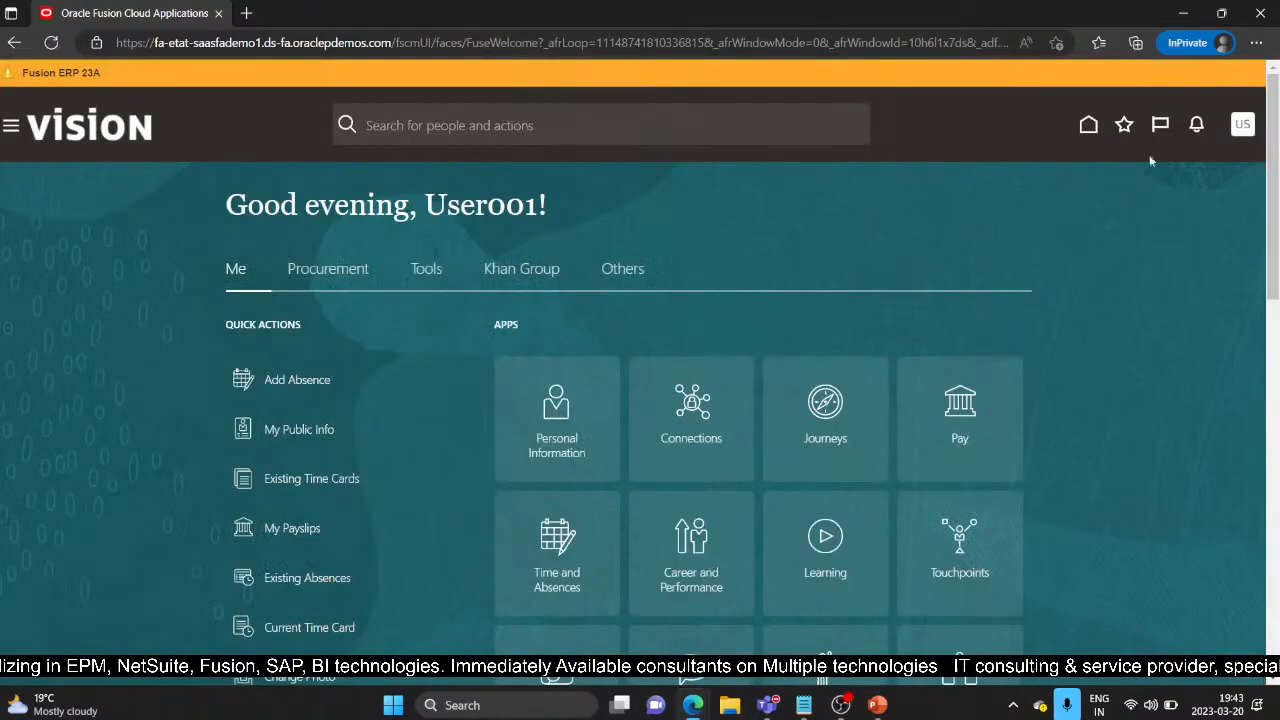
pyautogui.click(1236, 131)
pyautogui.click(1213, 164)
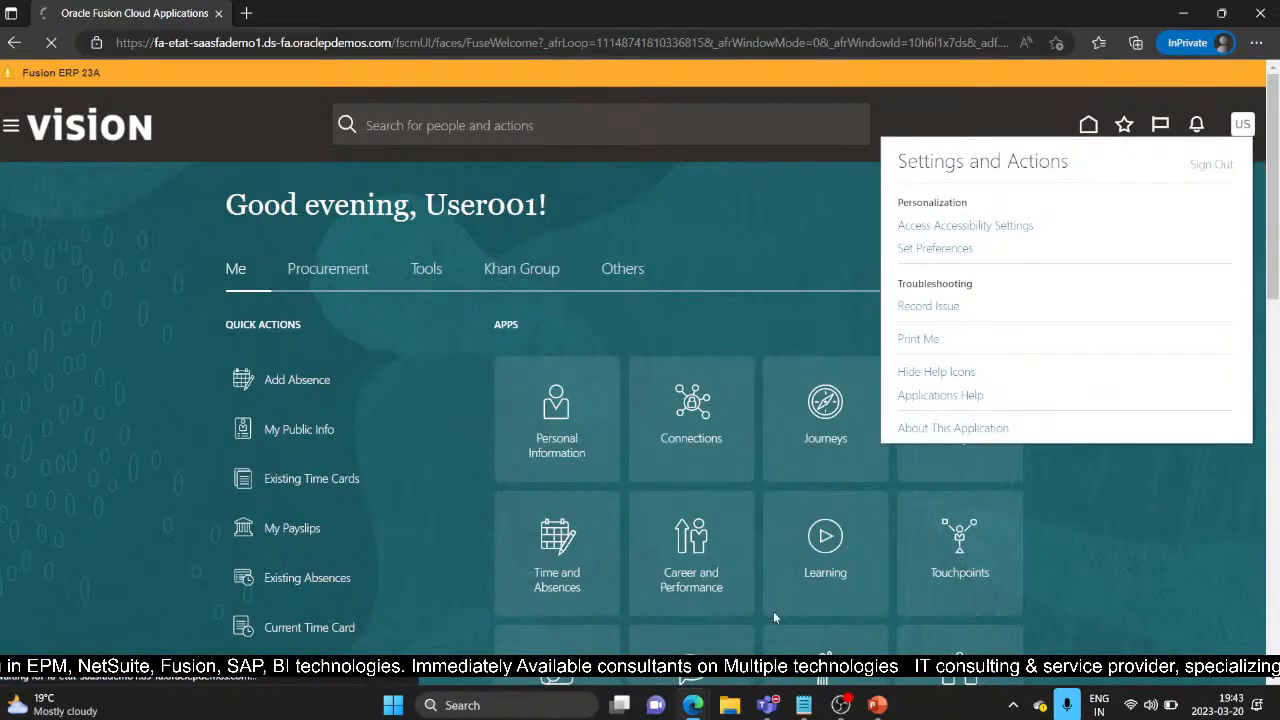
pyautogui.moveTo(700, 703)
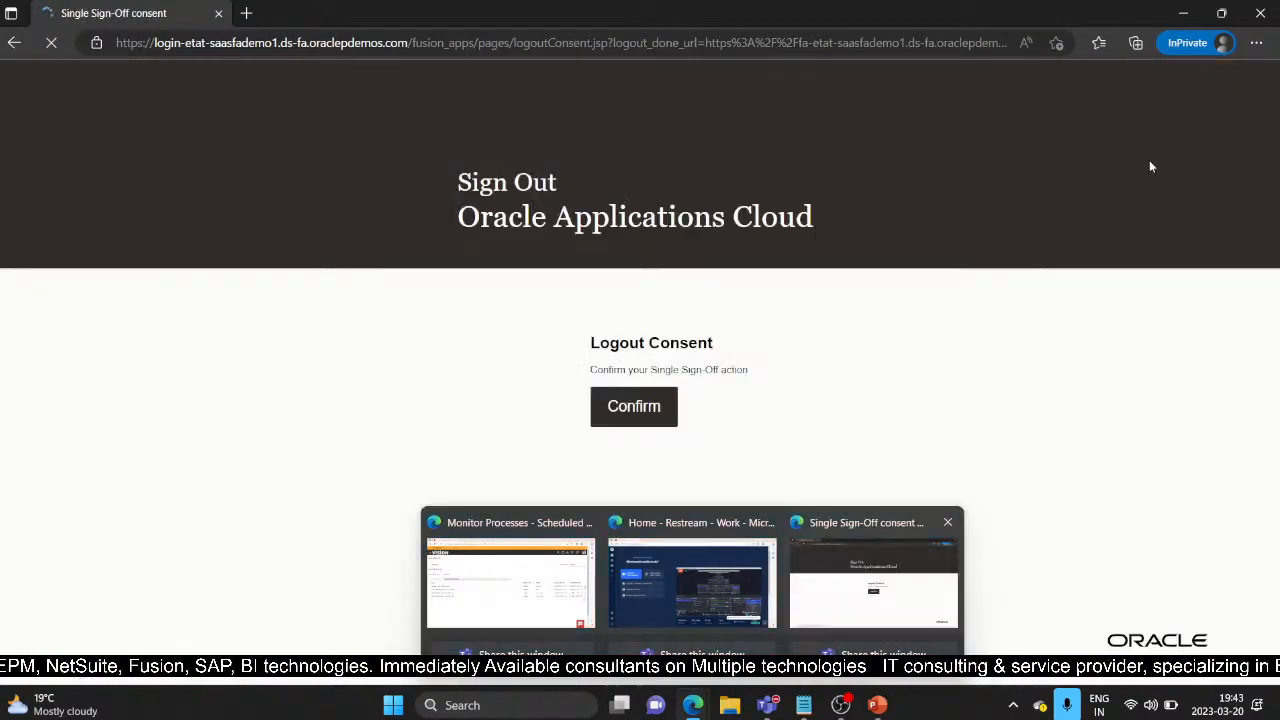
pyautogui.click(646, 409)
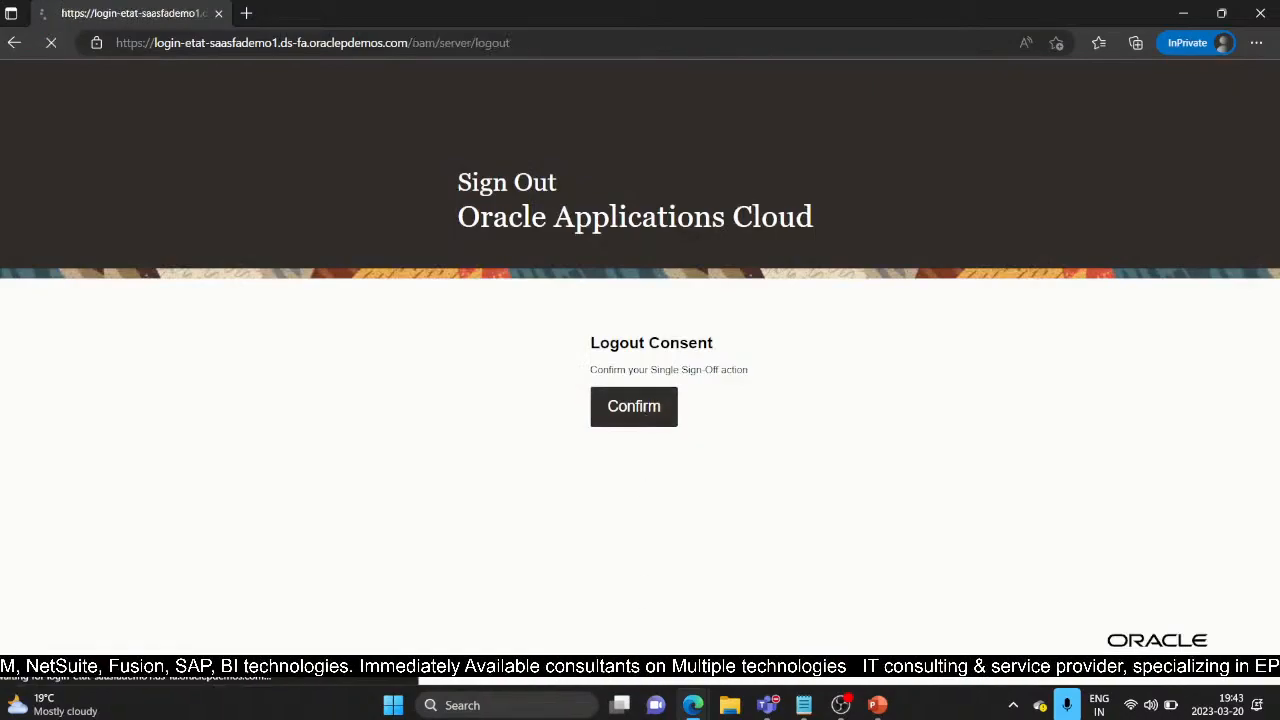
# Step: Refresh the scheduled processes list again to recheck the LDAP process
pyautogui.moveTo(692, 700)
pyautogui.click(510, 580)
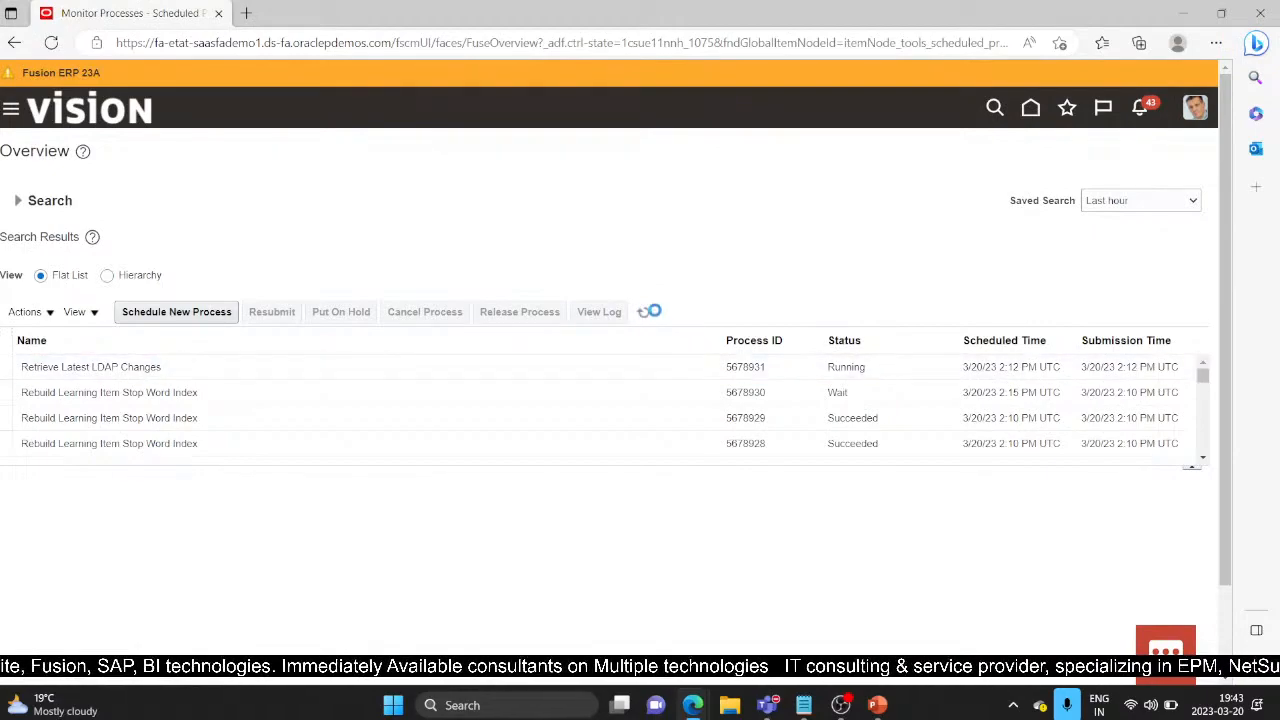
pyautogui.click(646, 314)
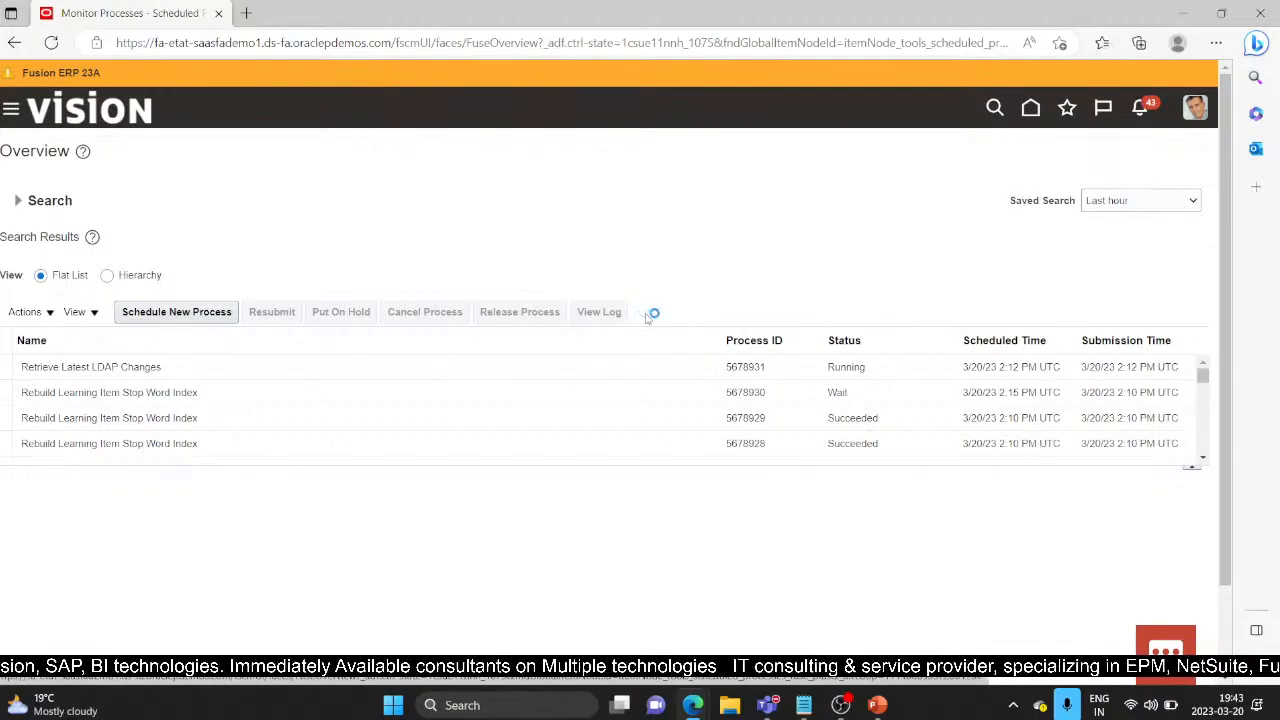
# Step: Sign back in with the test user's ID and password
pyautogui.moveTo(700, 708)
pyautogui.click(857, 578)
pyautogui.click(650, 347)
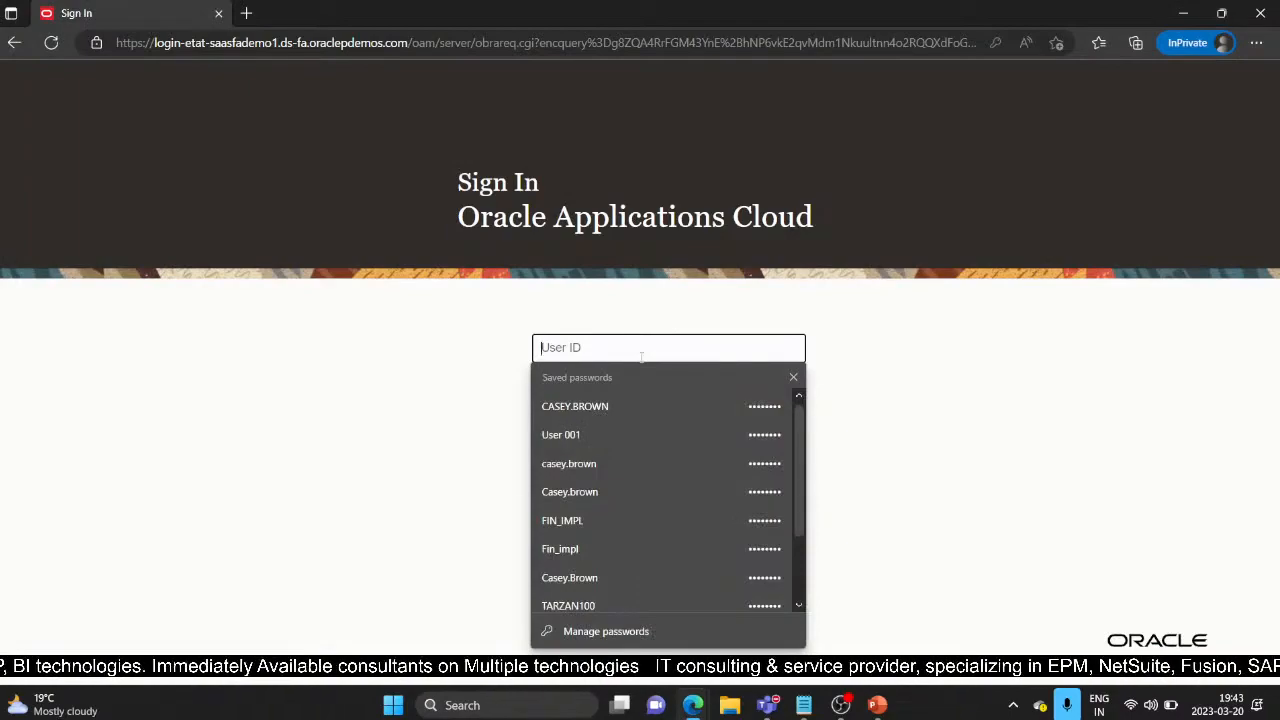
pyautogui.write('User 001')
pyautogui.press('Tab')
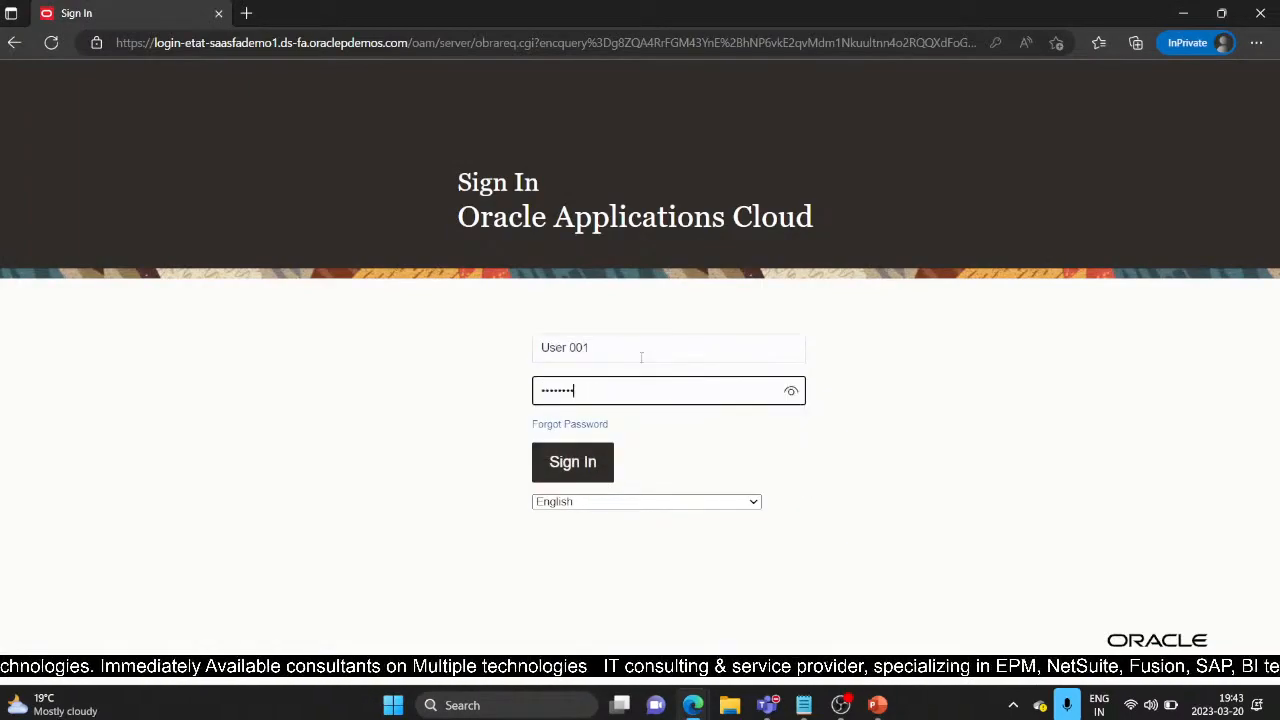
pyautogui.click(601, 460)
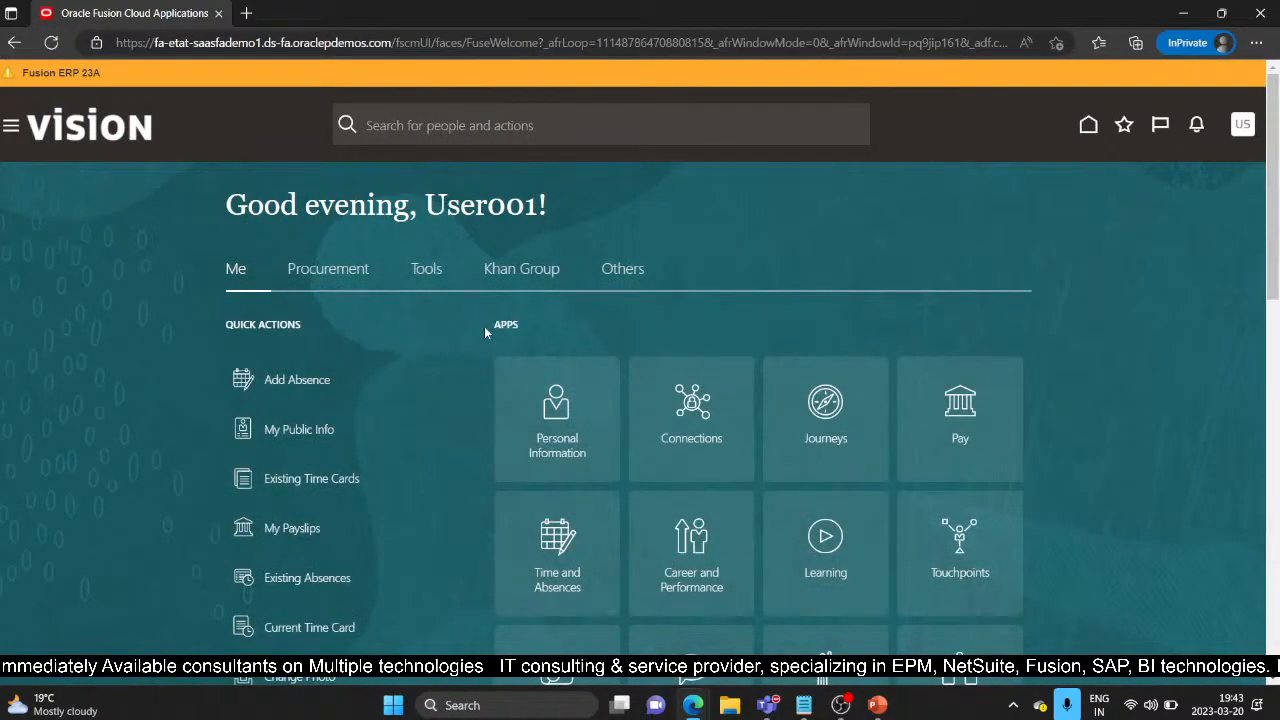
# Step: Reload the test user's home page twice and check the user and Navigator menus
pyautogui.click(51, 53)
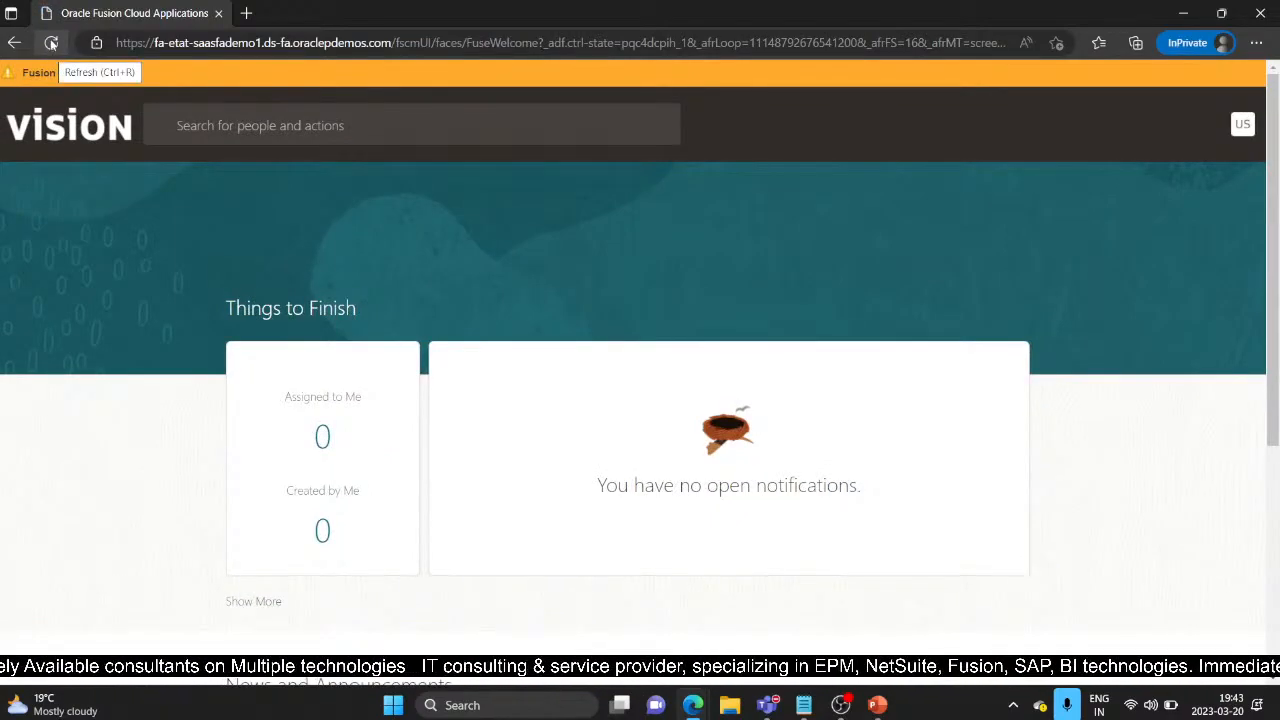
pyautogui.click(51, 43)
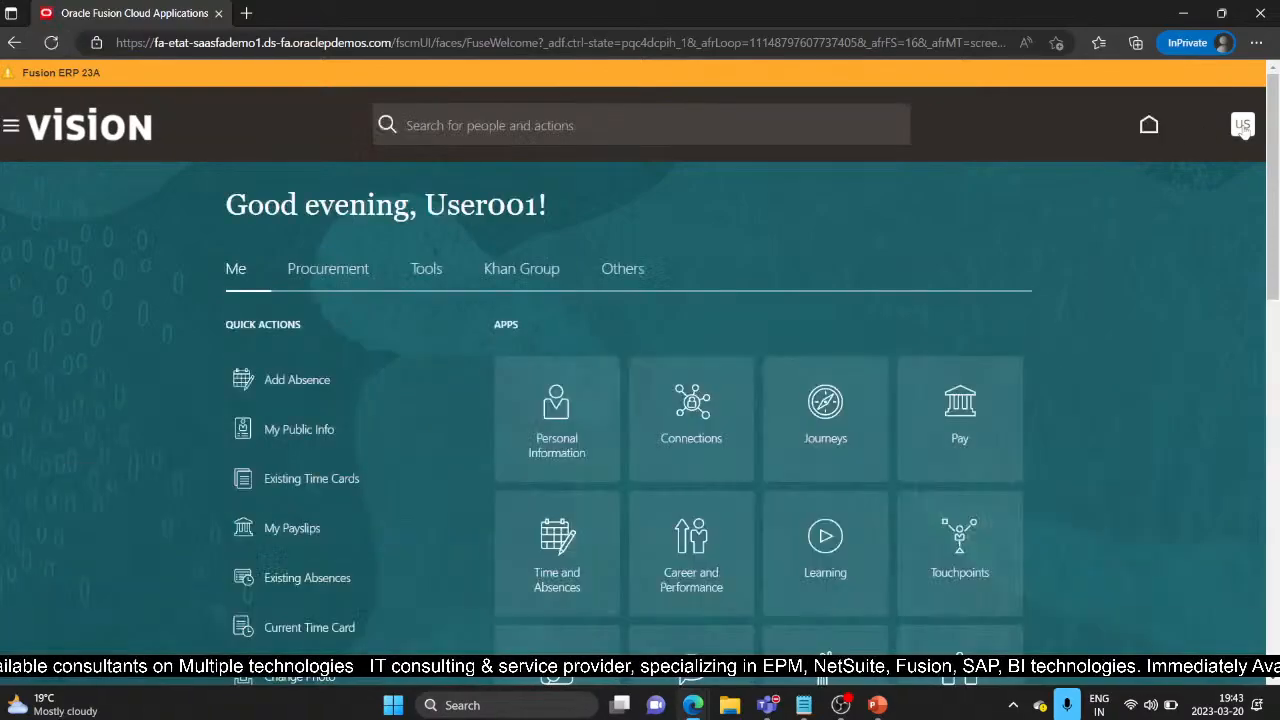
pyautogui.click(1243, 127)
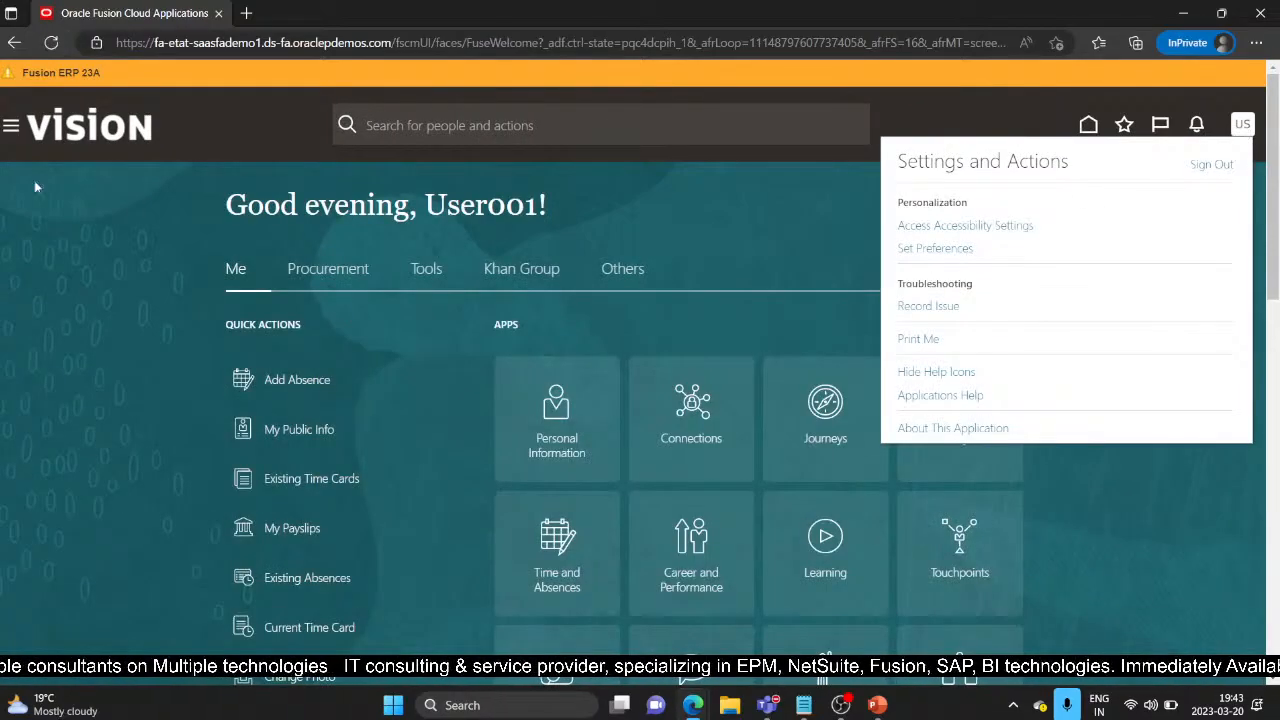
pyautogui.click(8, 130)
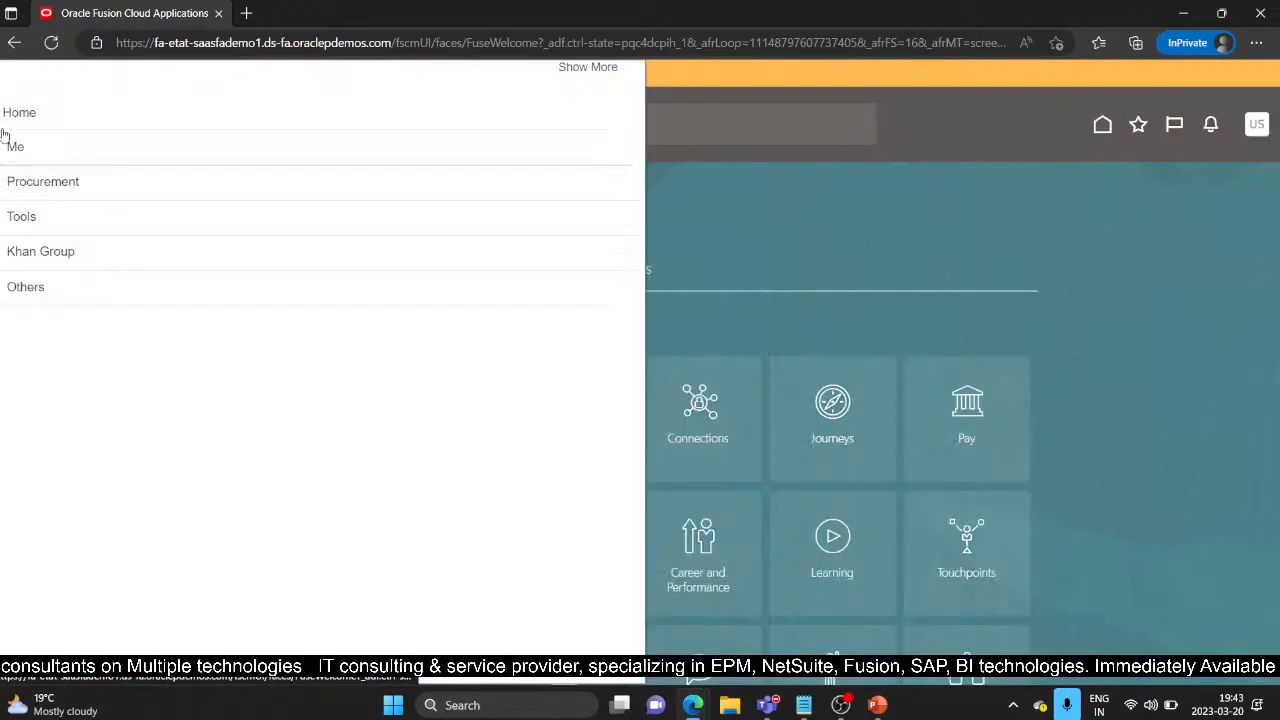
pyautogui.click(734, 189)
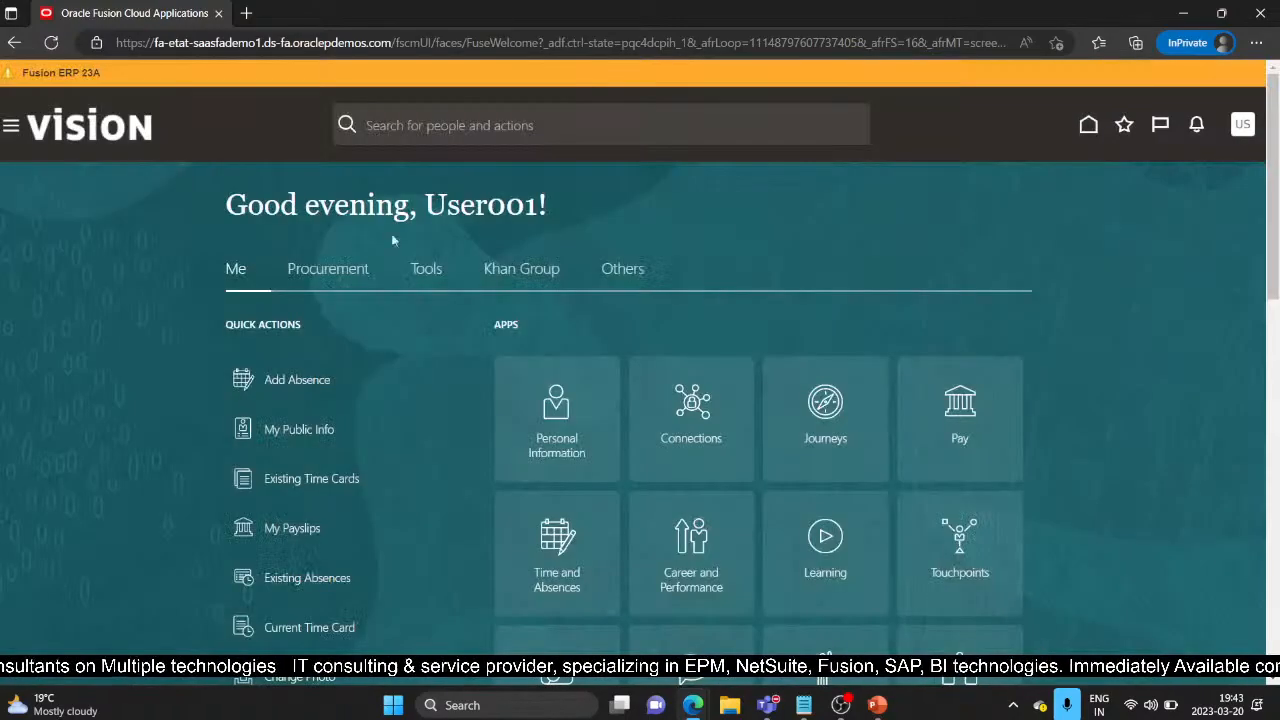
# Step: Repeatedly refresh Monitor Processes to watch Retrieve Latest LDAP Changes, then return to the test user's window
pyautogui.moveTo(693, 712)
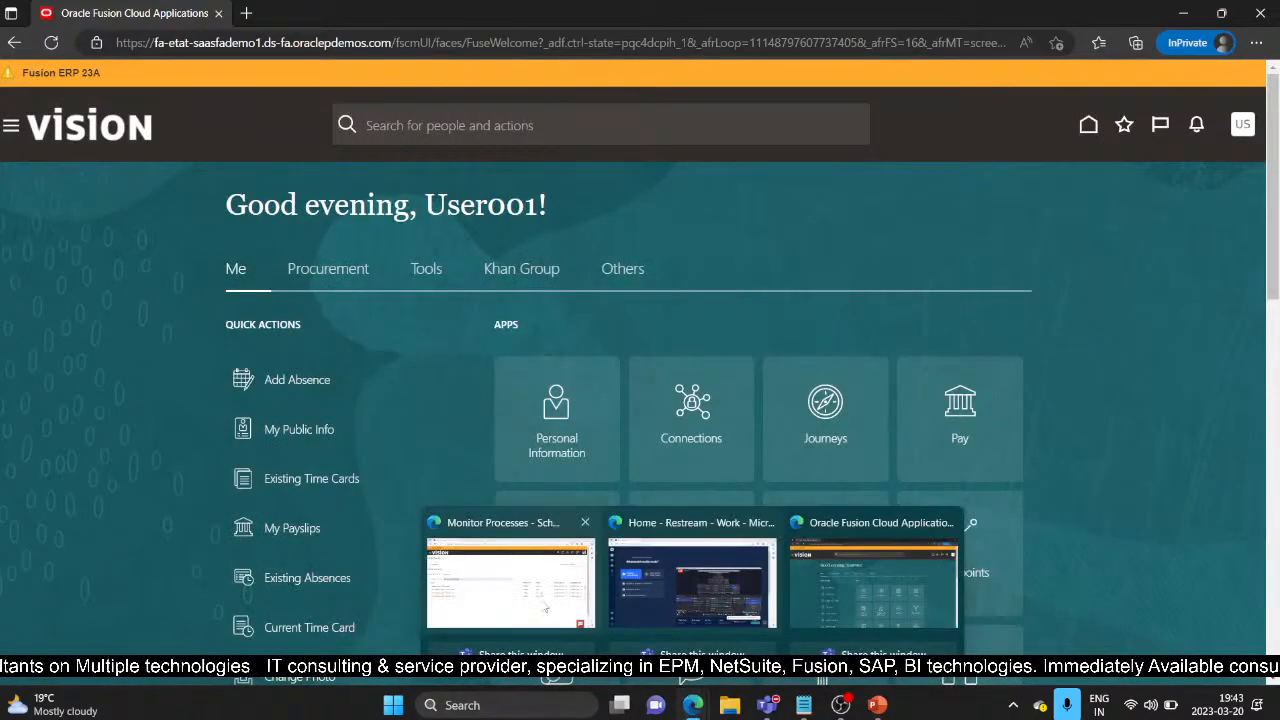
pyautogui.click(510, 580)
pyautogui.click(645, 321)
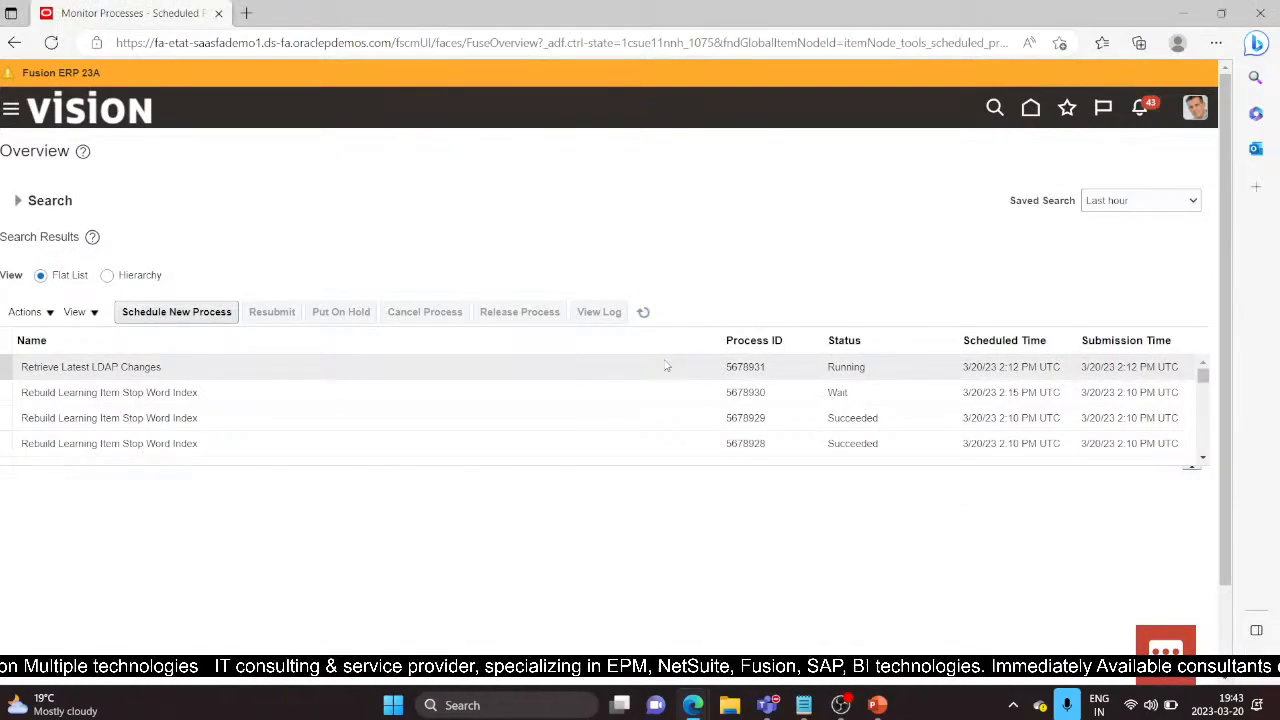
pyautogui.click(645, 314)
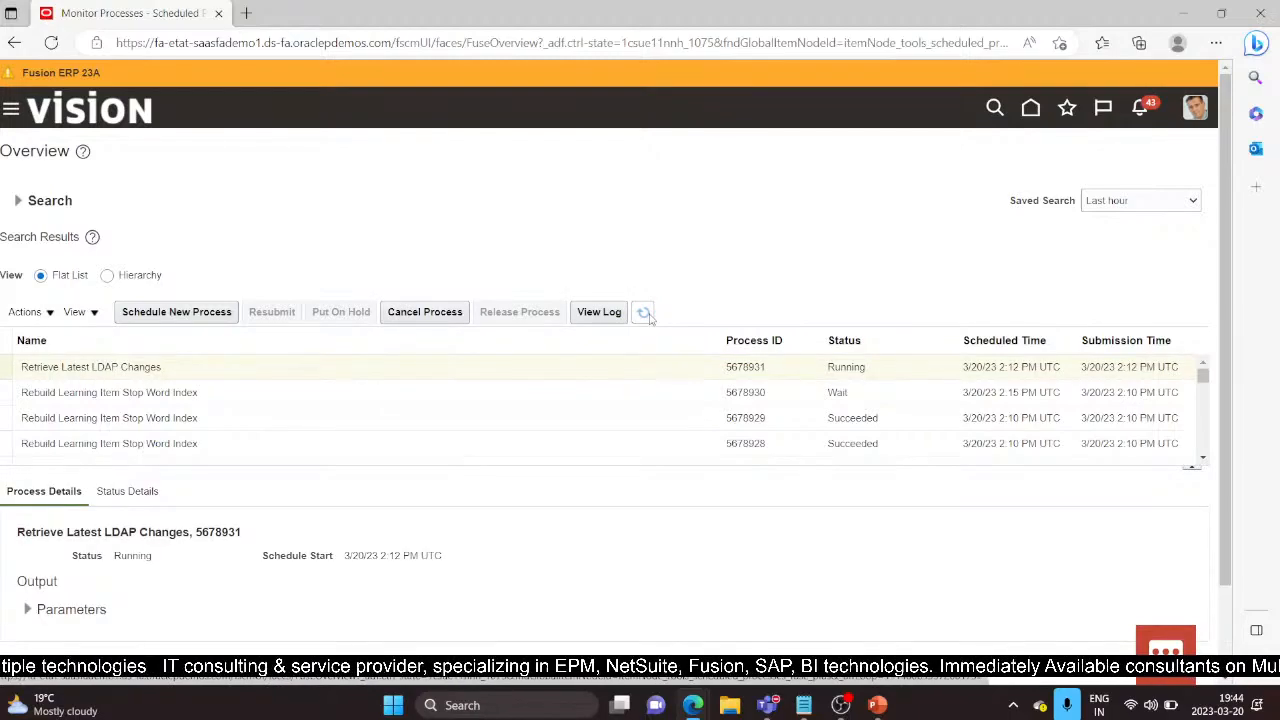
pyautogui.click(645, 314)
pyautogui.click(607, 391)
pyautogui.click(645, 313)
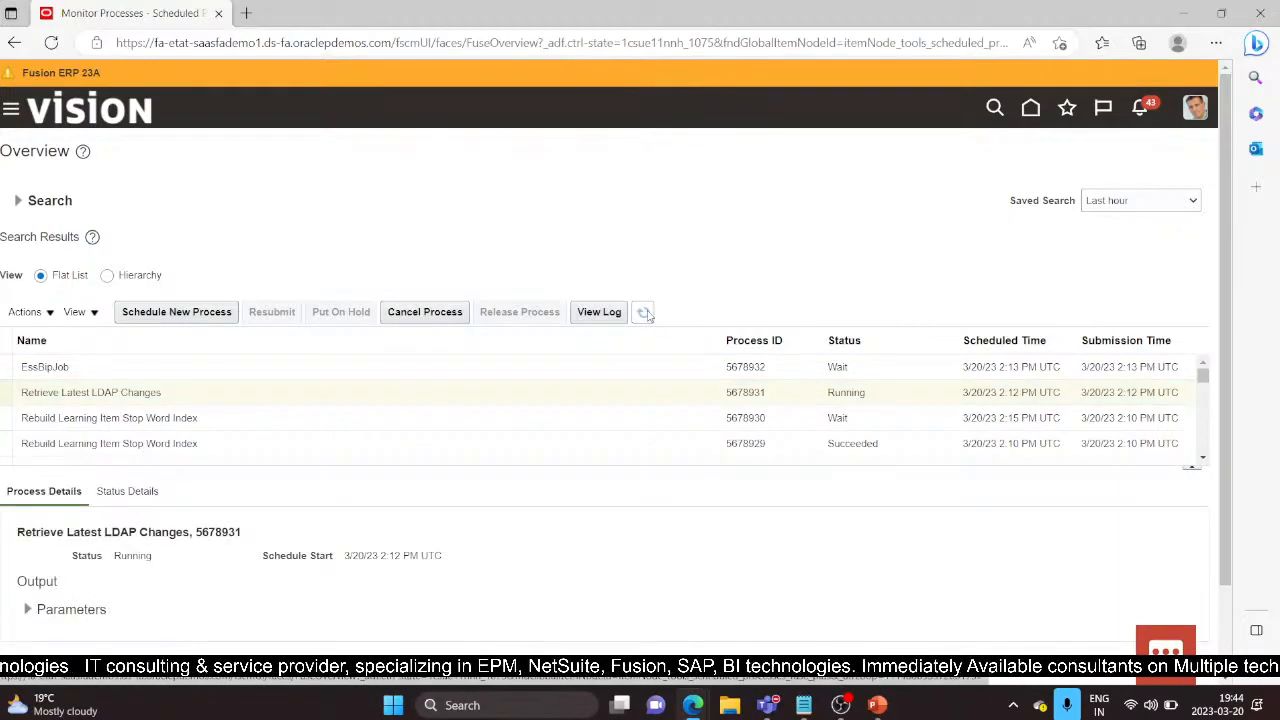
pyautogui.click(645, 314)
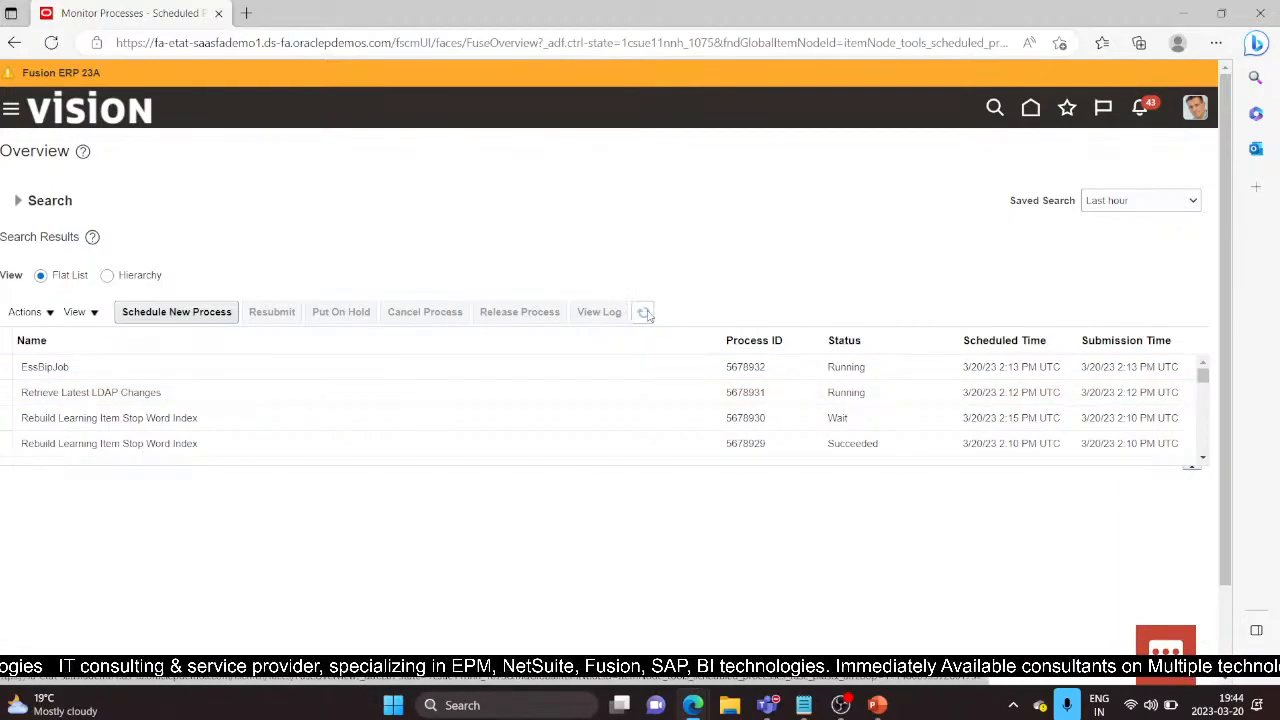
pyautogui.click(648, 315)
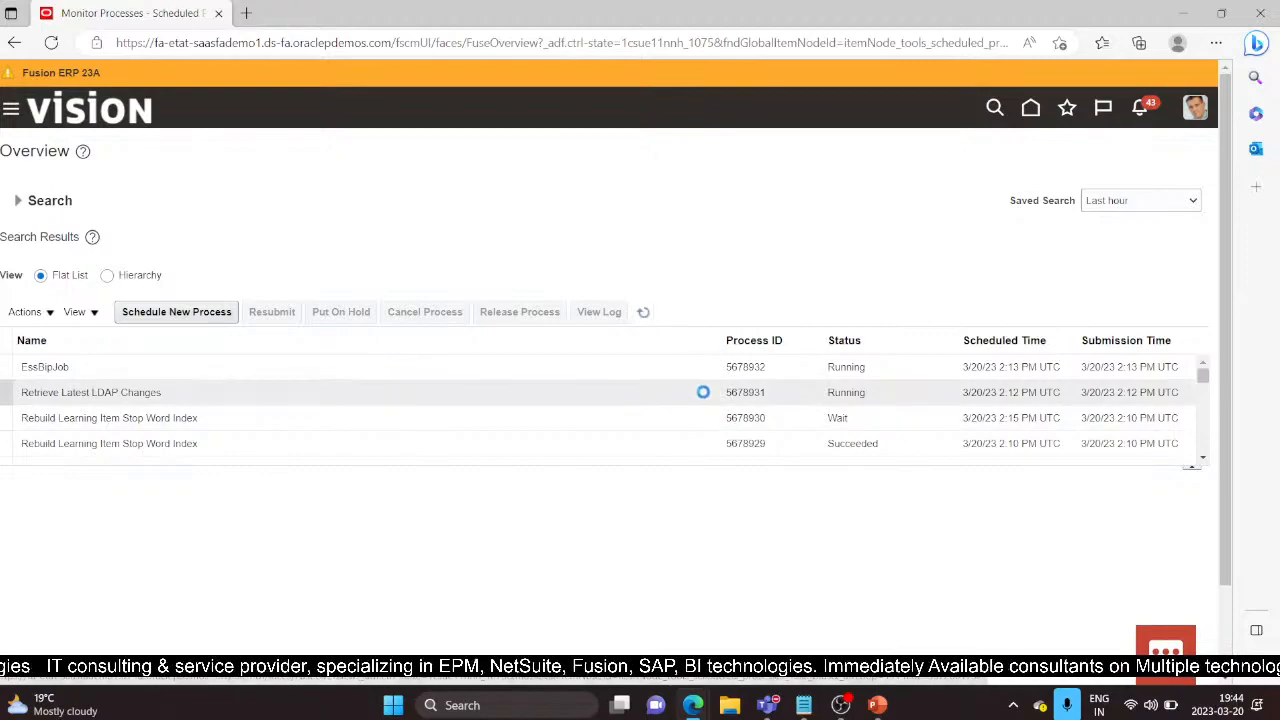
pyautogui.click(648, 312)
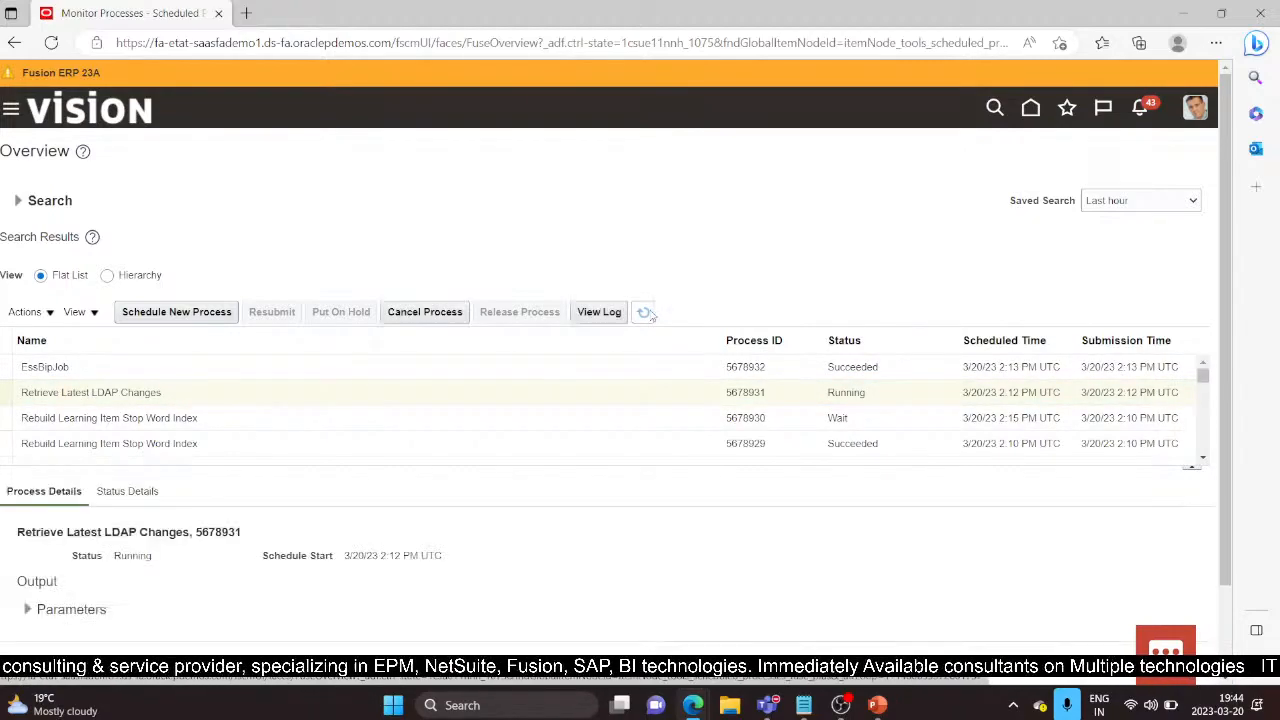
pyautogui.click(645, 312)
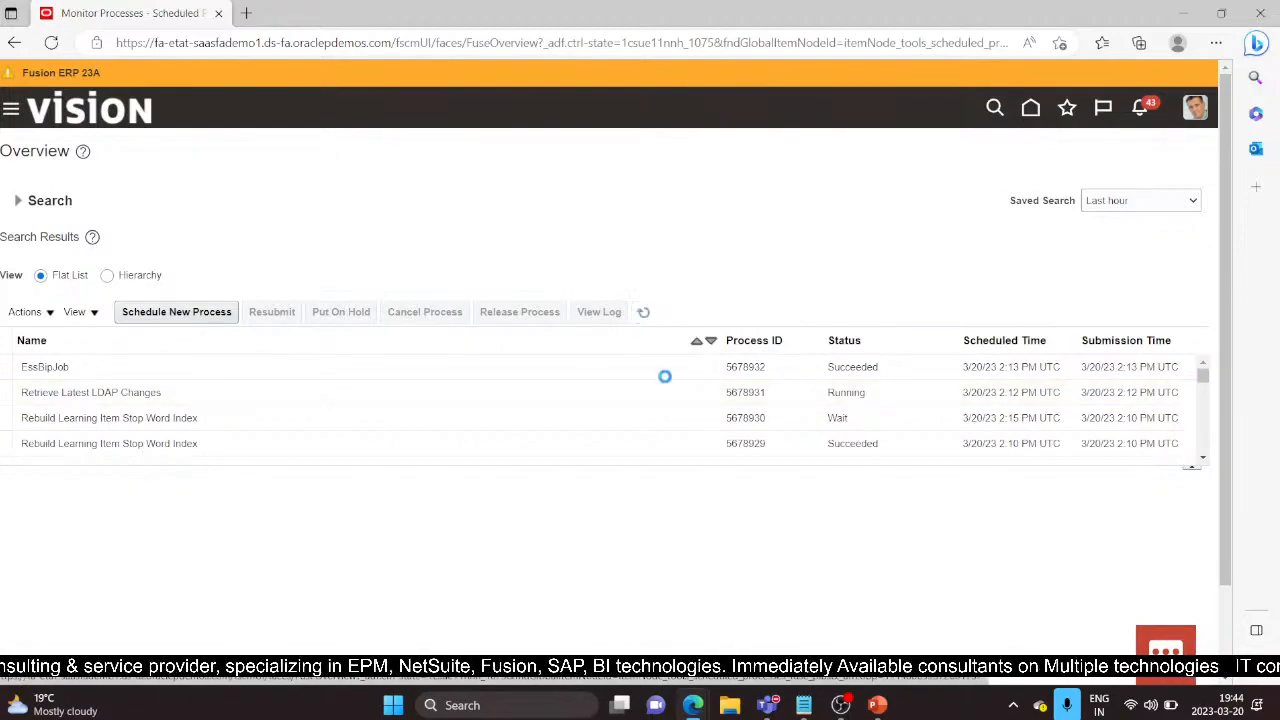
pyautogui.click(650, 317)
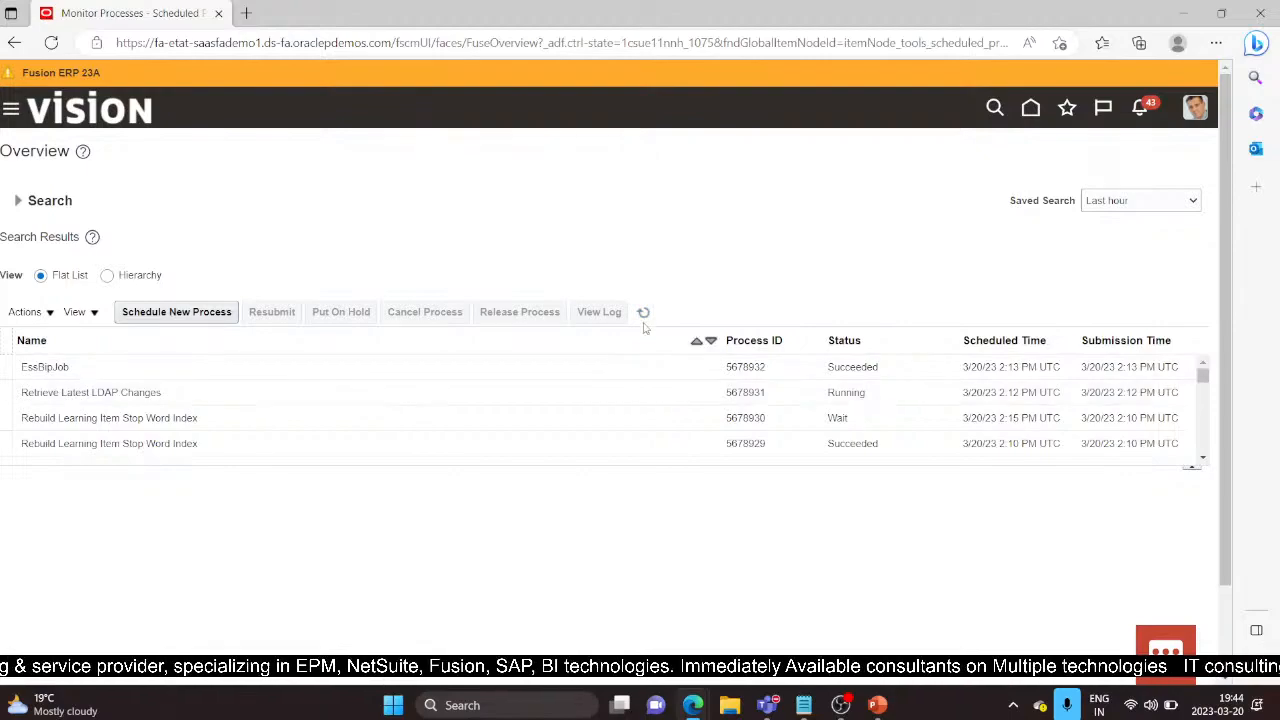
pyautogui.click(645, 322)
pyautogui.click(698, 704)
pyautogui.click(857, 584)
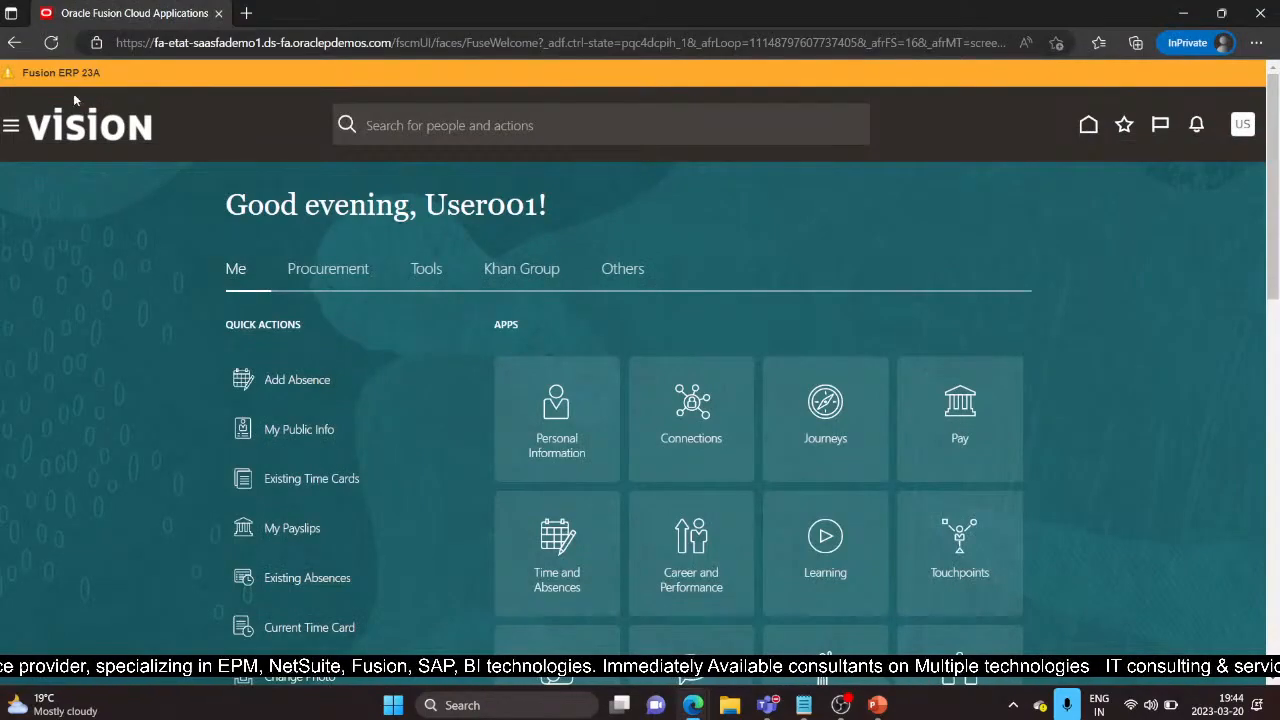
# Step: Reload, sign out, then sign back in with the test user's ID and saved password
pyautogui.click(51, 45)
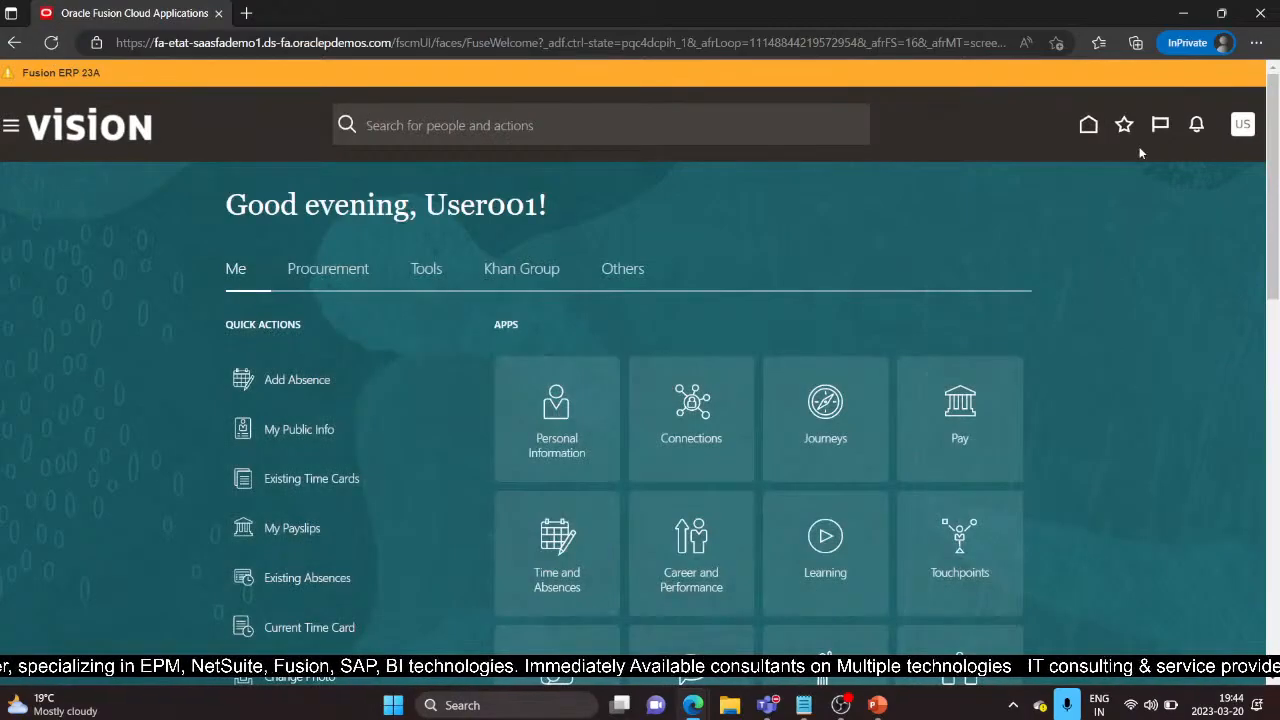
pyautogui.click(1213, 164)
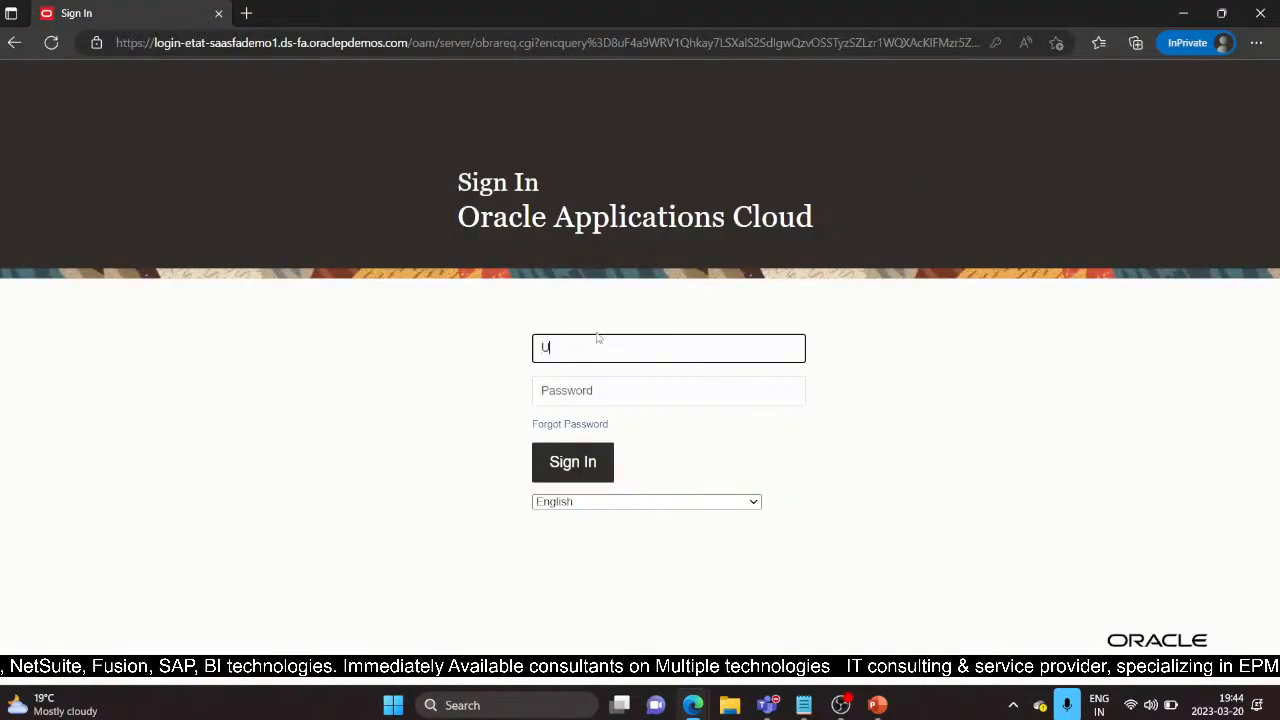
pyautogui.write('User 001')
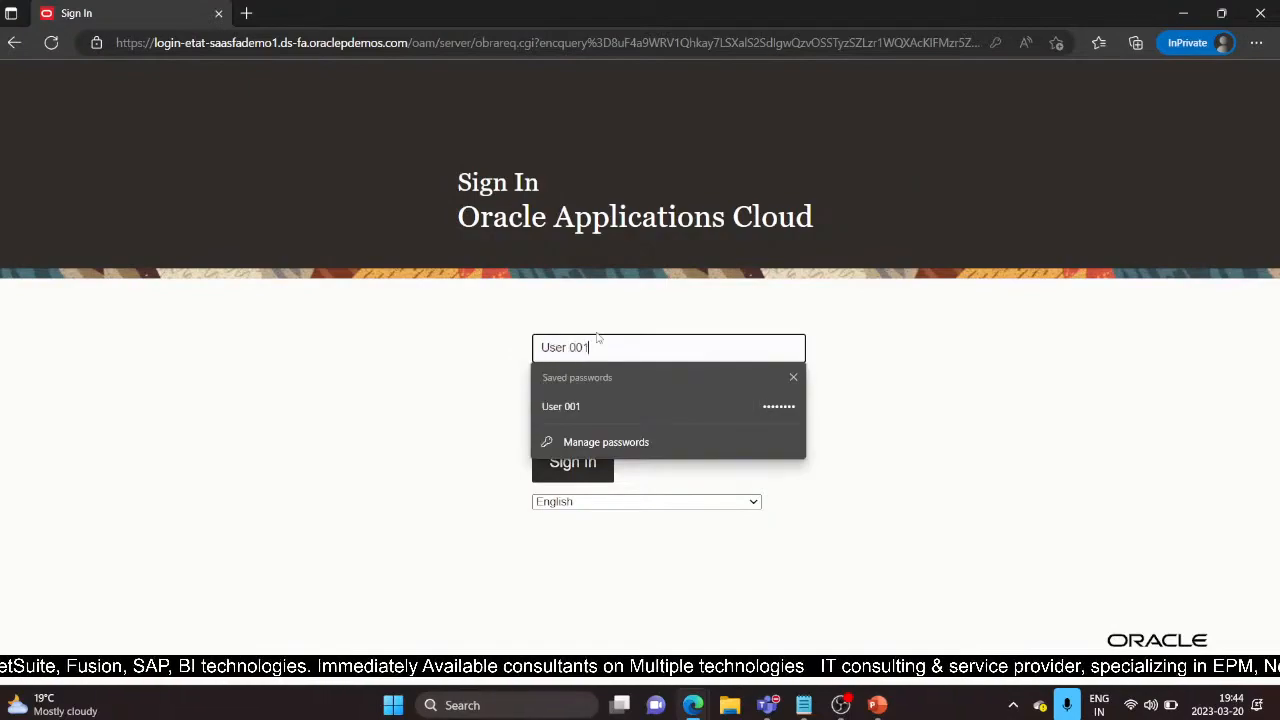
pyautogui.press('Tab')
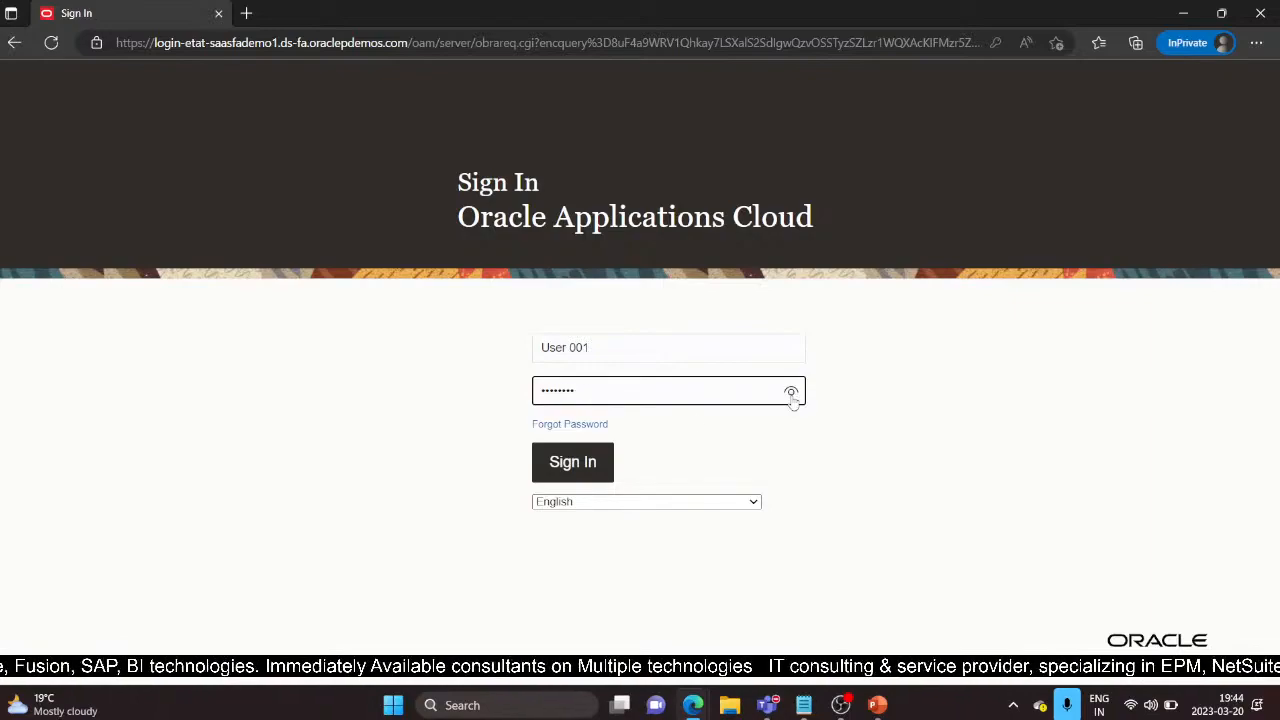
pyautogui.click(593, 472)
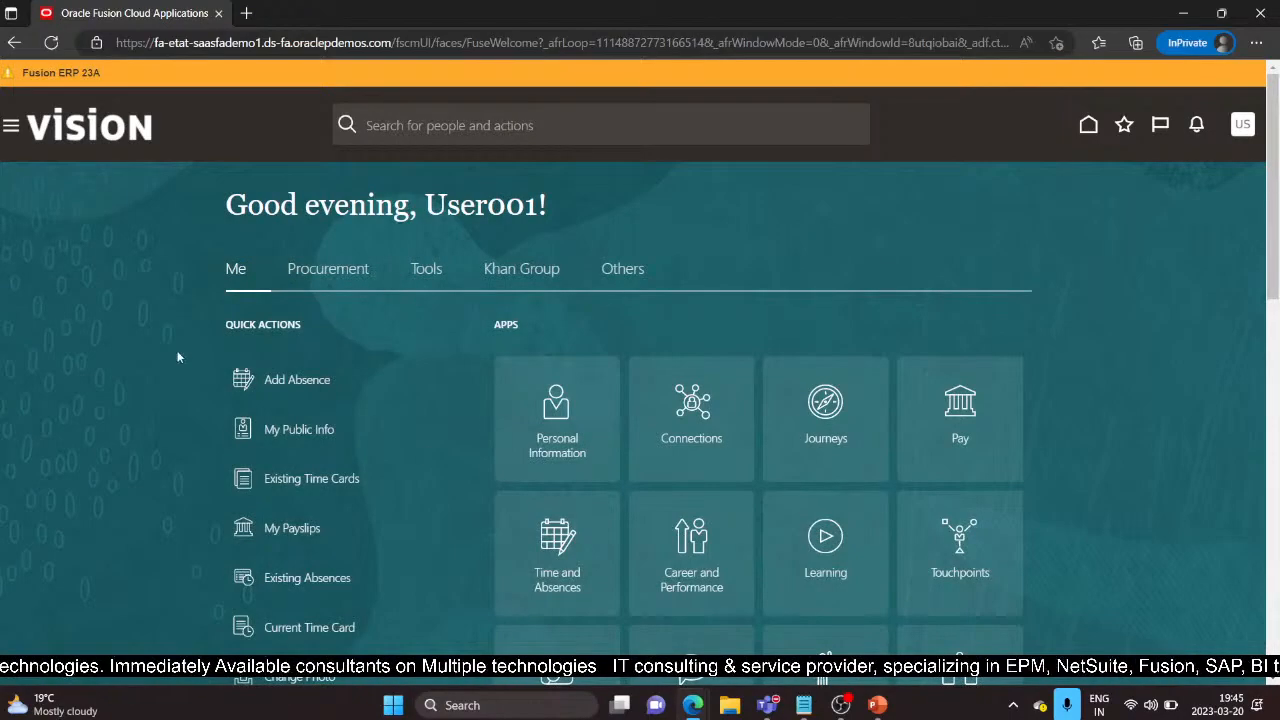
pyautogui.click(50, 43)
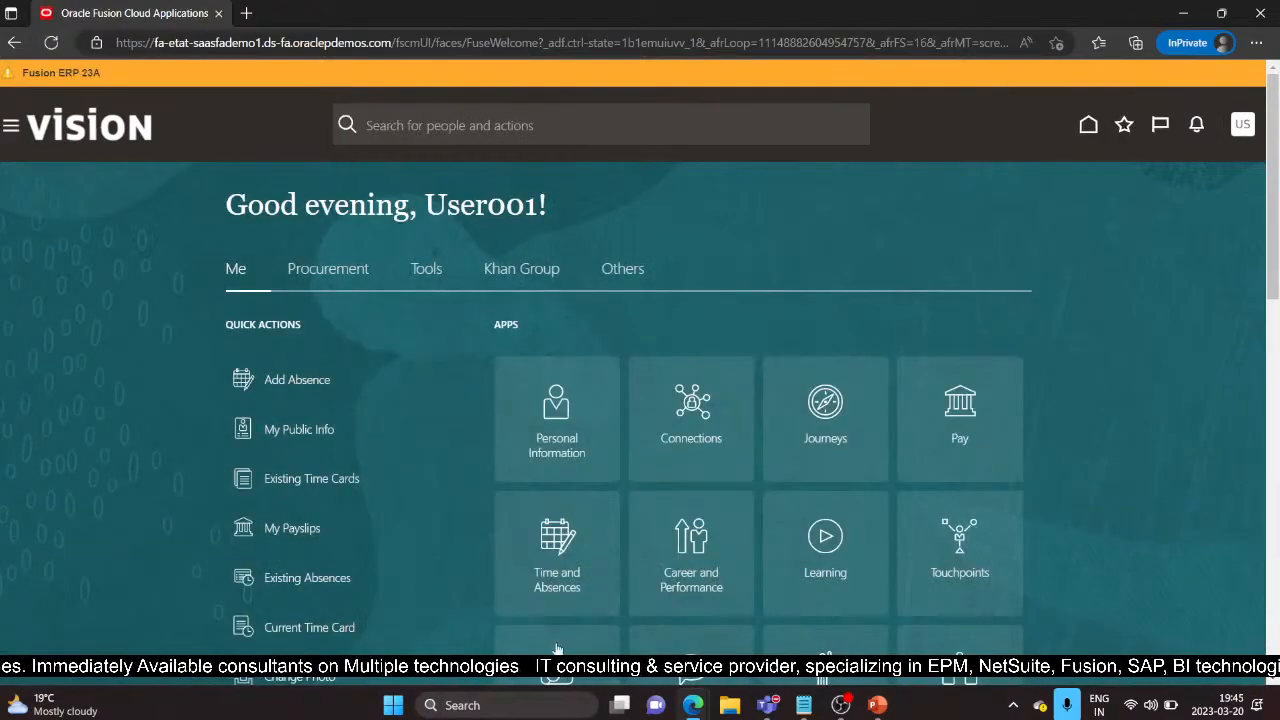
# Step: Refresh Monitor Processes and select the Retrieve Latest LDAP Changes row to check its status
pyautogui.moveTo(693, 705)
pyautogui.click(510, 580)
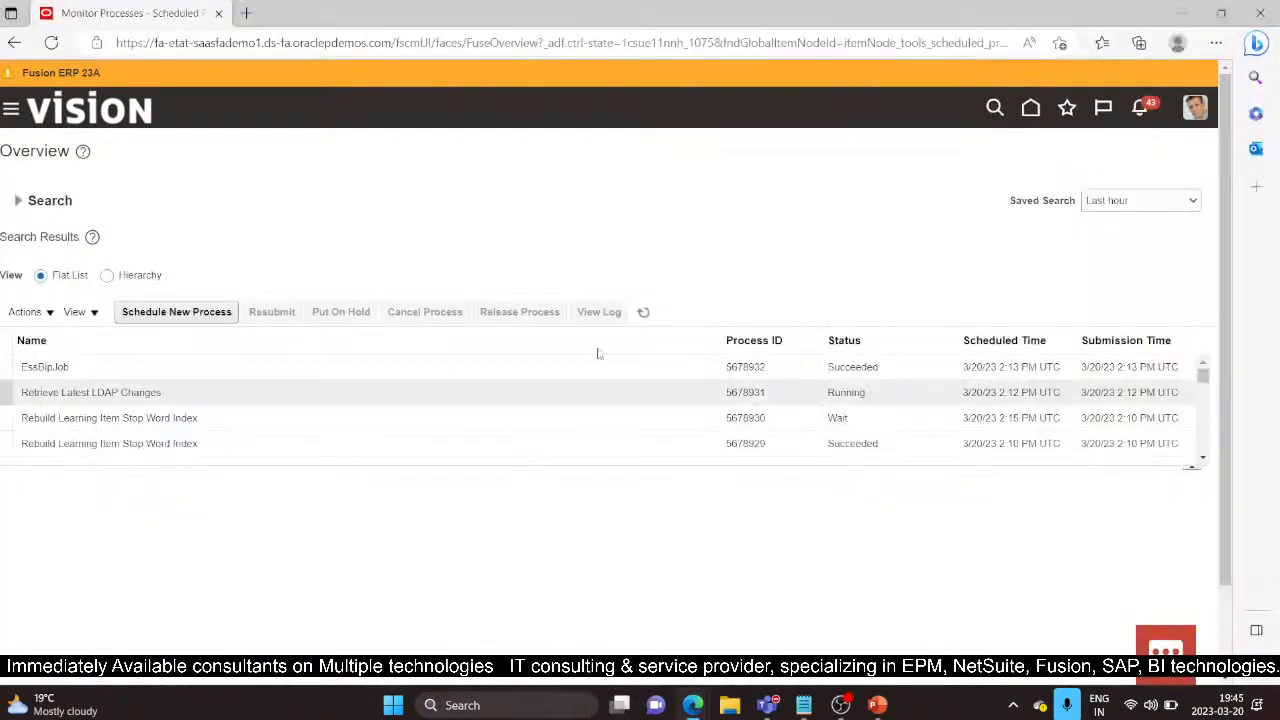
pyautogui.click(644, 314)
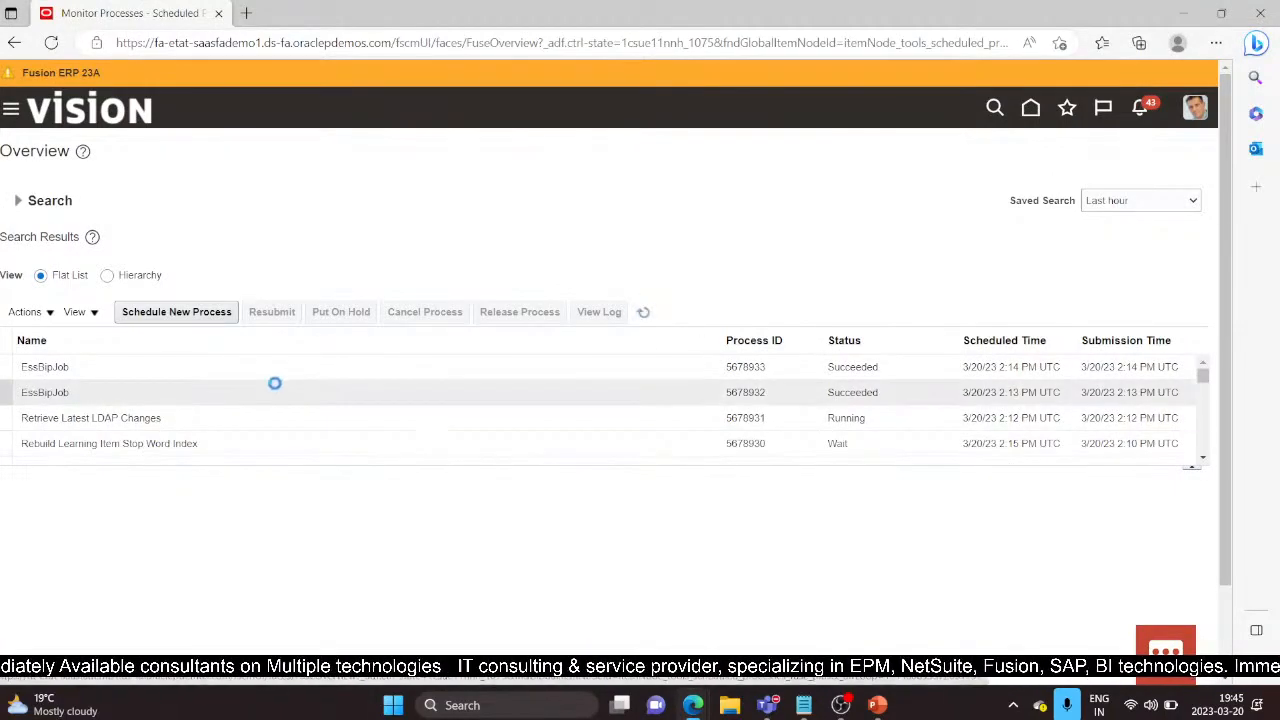
pyautogui.click(497, 417)
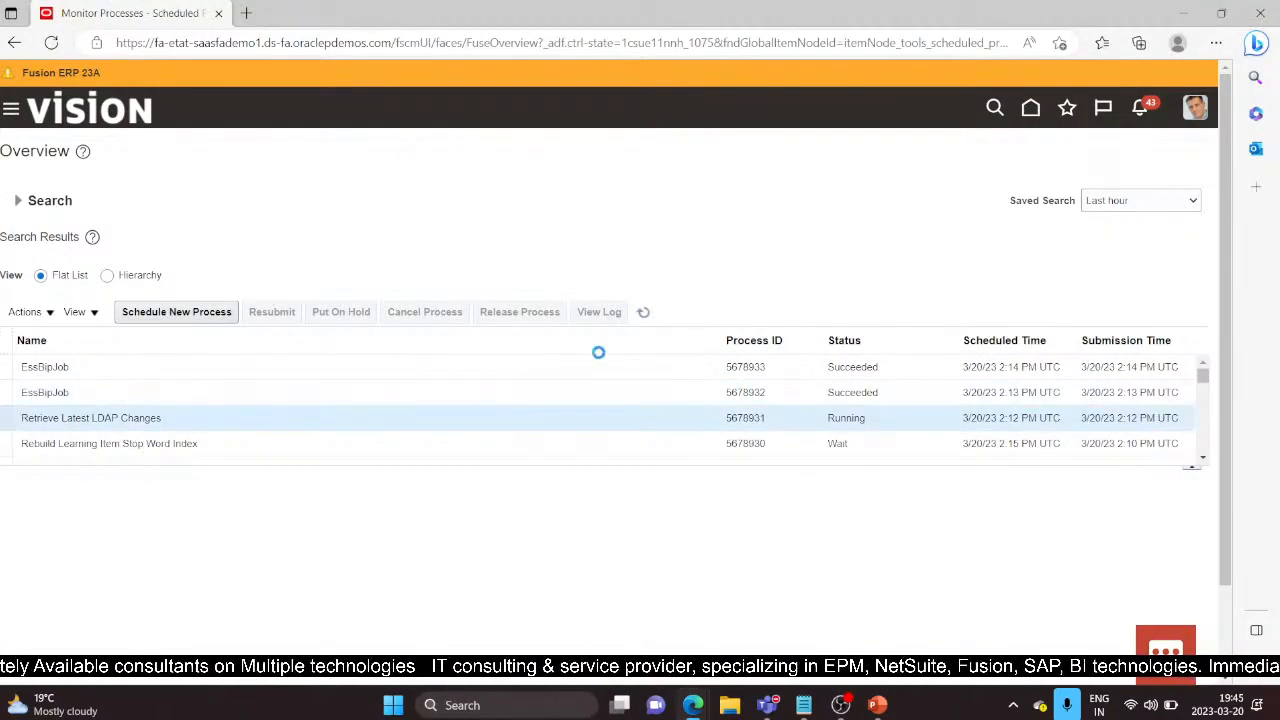
pyautogui.click(645, 313)
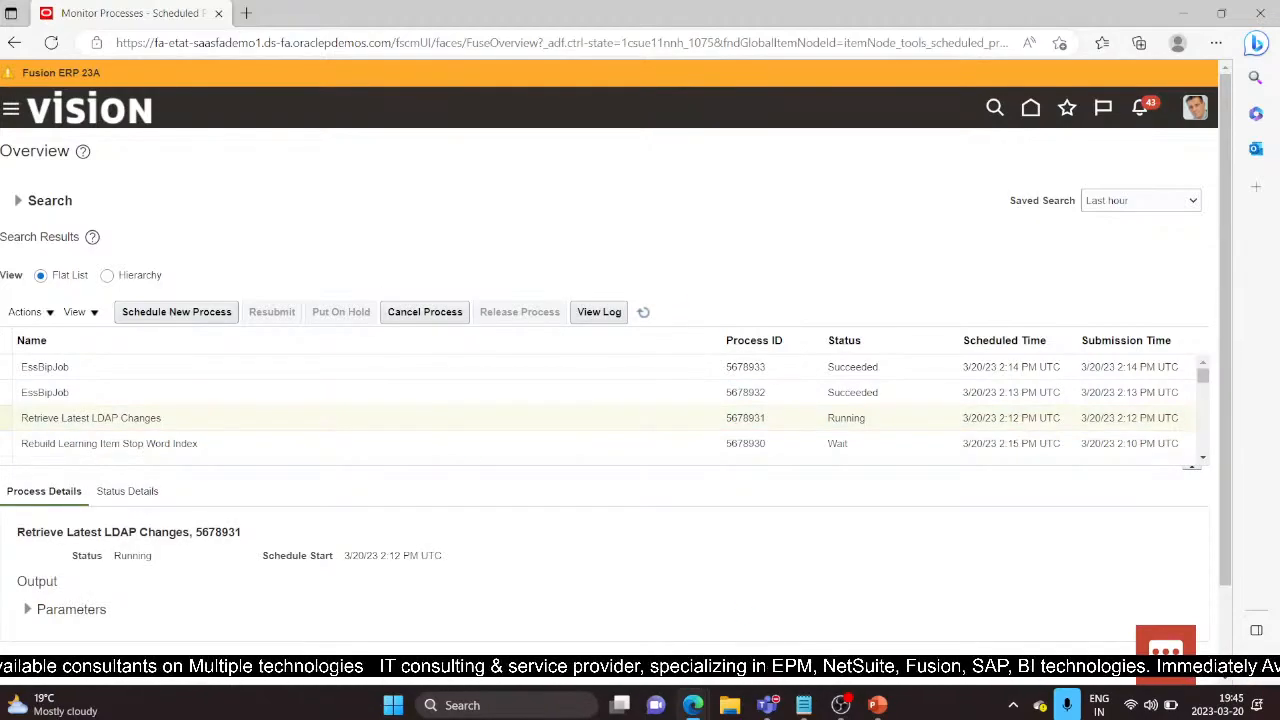
# Step: Sign the test user out from the avatar menu in the InPrivate window
pyautogui.moveTo(692, 705)
pyautogui.click(885, 628)
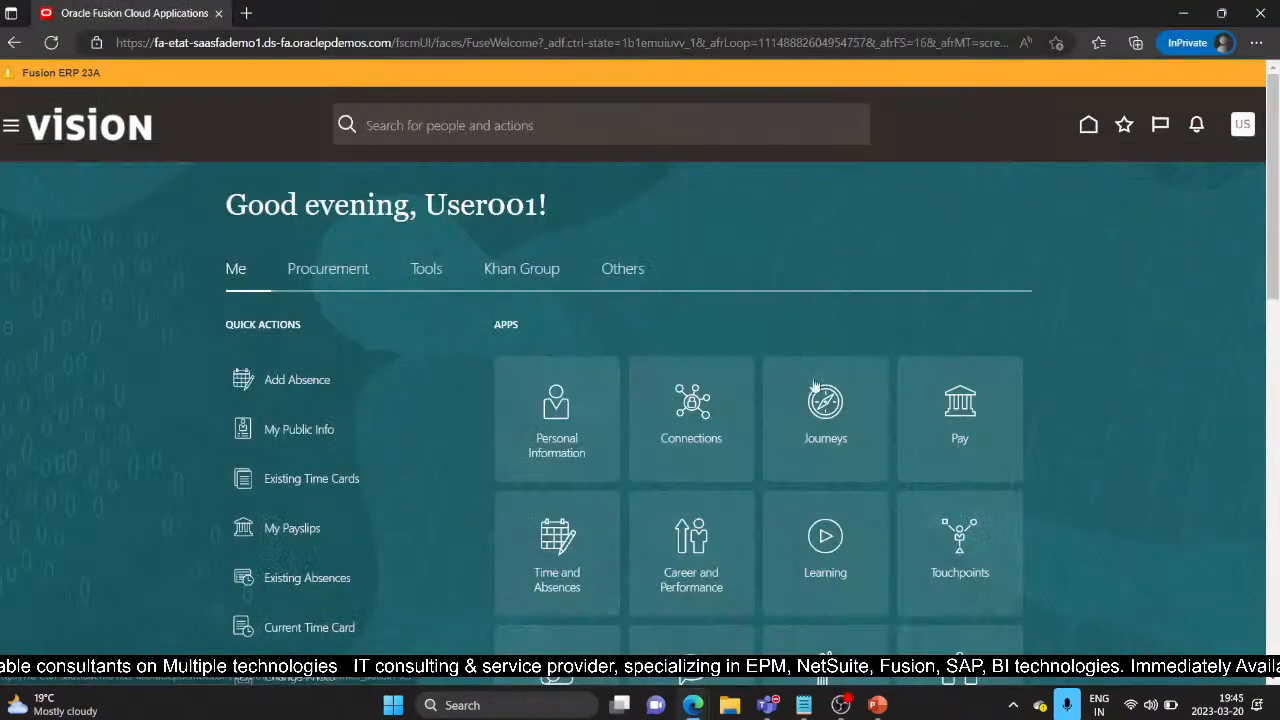
pyautogui.click(1242, 124)
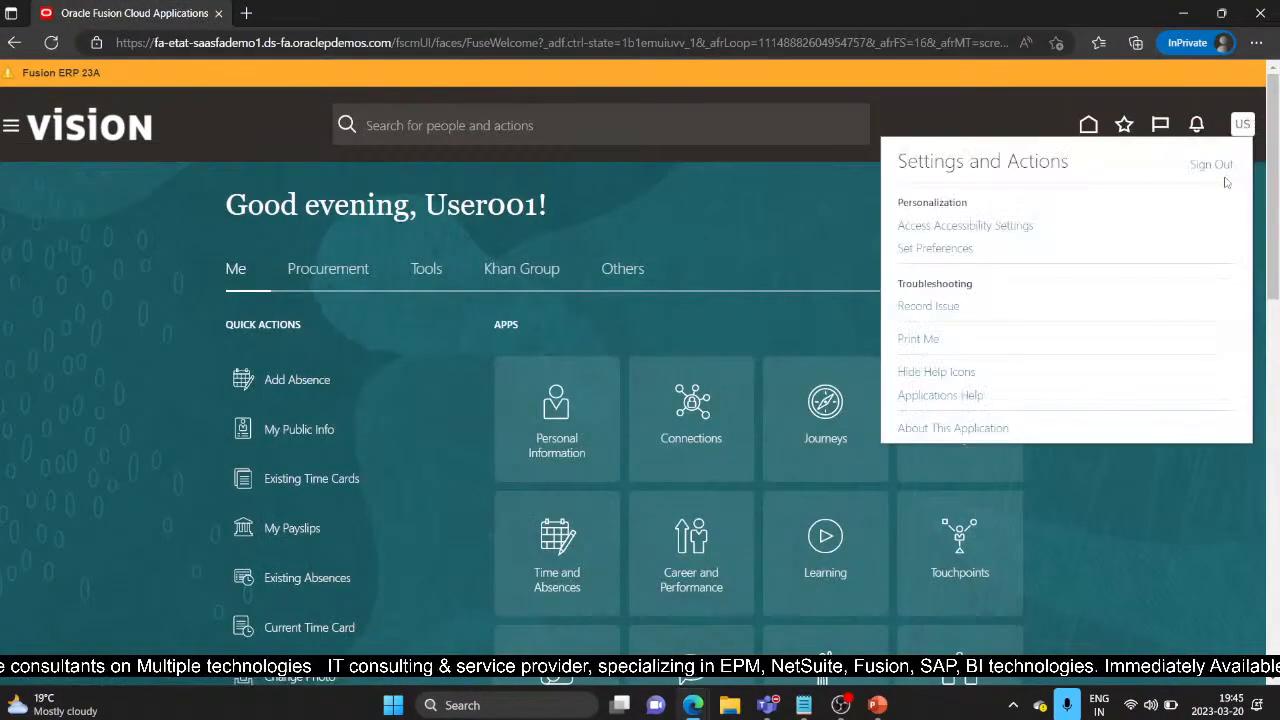
pyautogui.click(1215, 166)
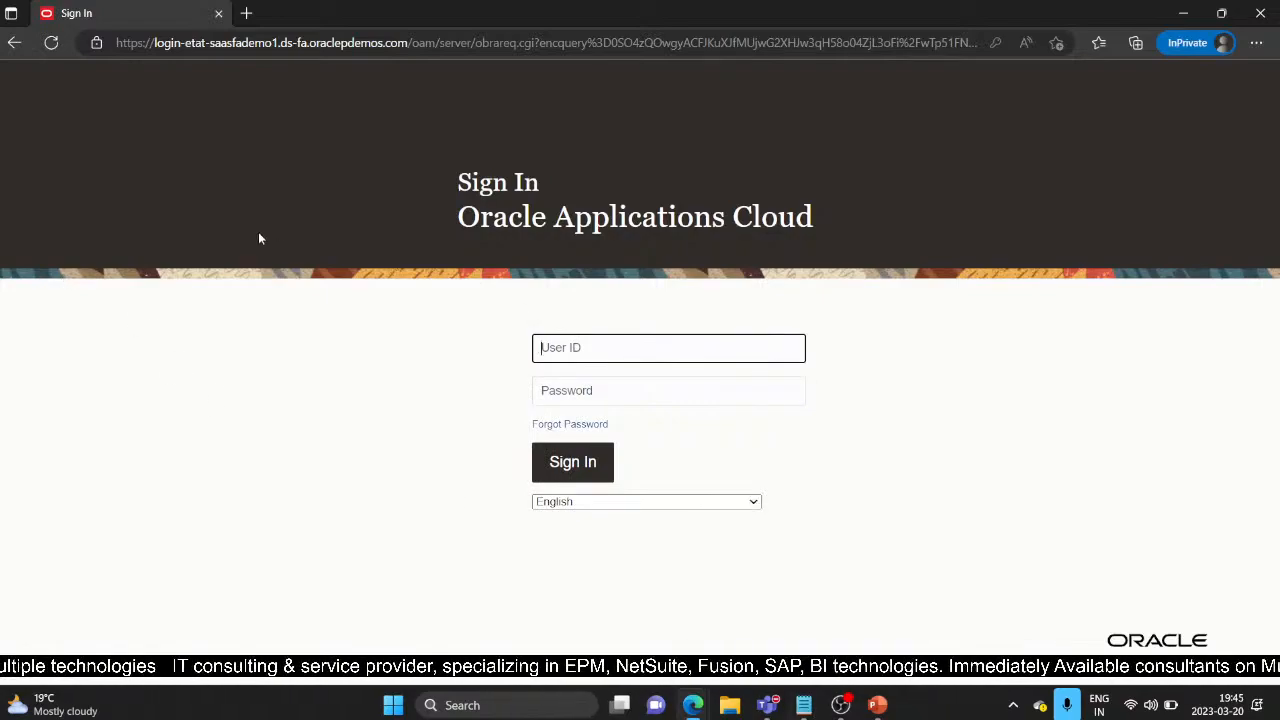
# Step: Present the webinar deck from the Roles and Data Access slide and advance to Depreciation Method
pyautogui.moveTo(885, 703)
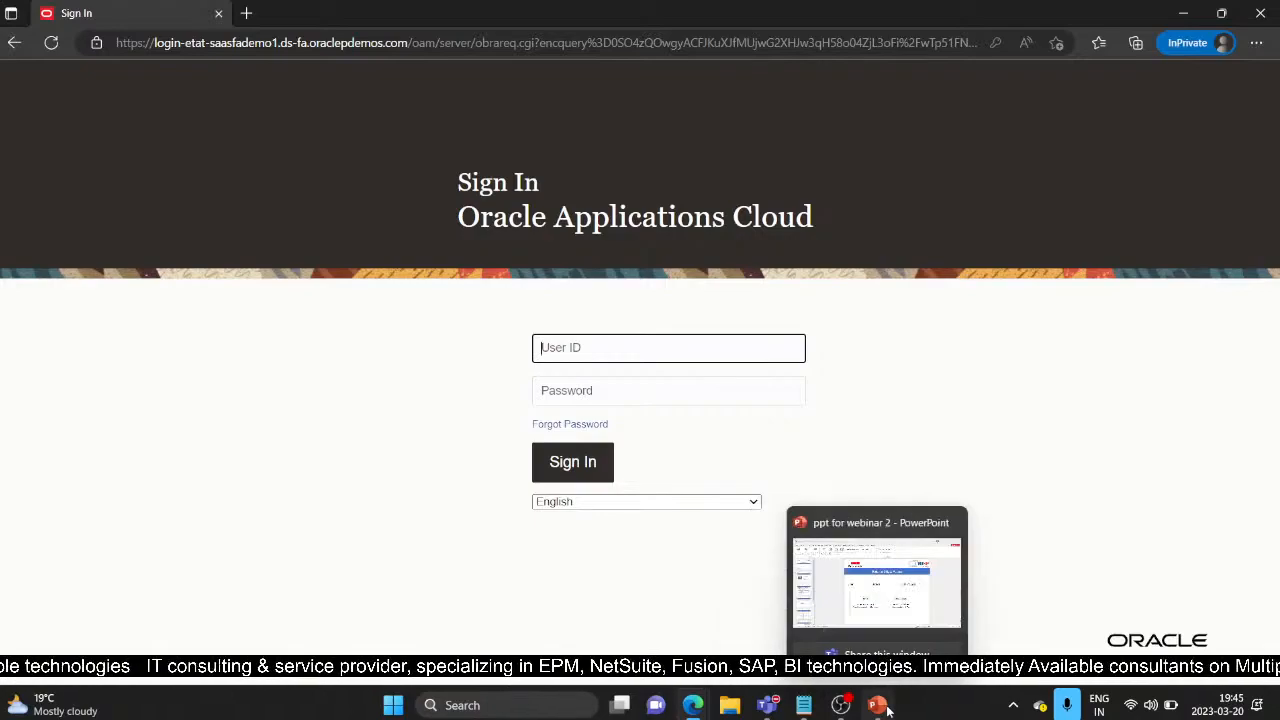
pyautogui.click(898, 575)
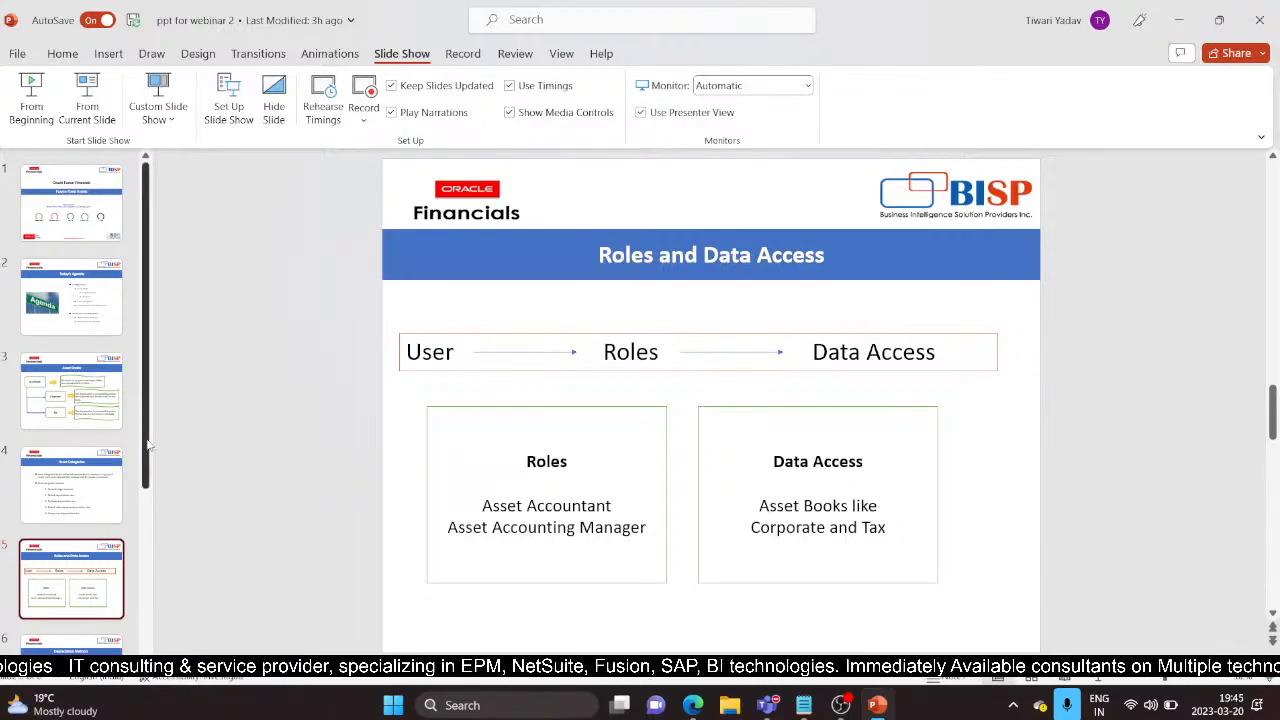
pyautogui.scroll(-5, 147, 444)
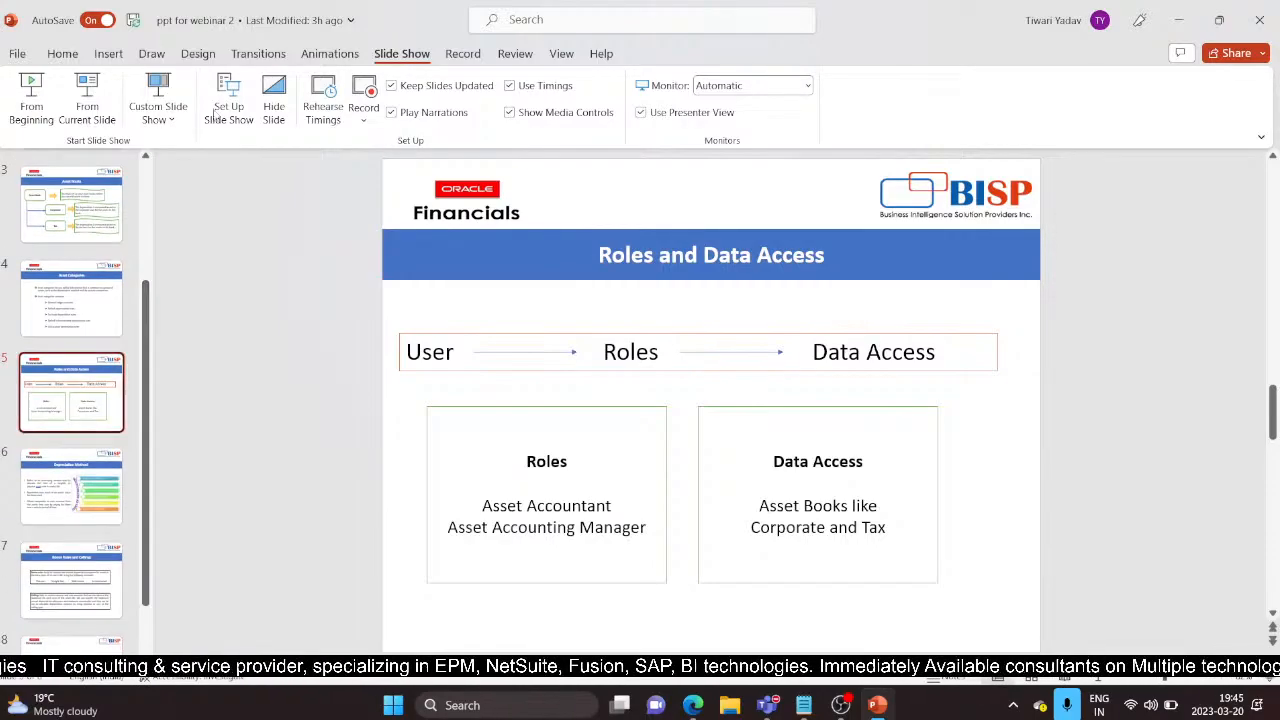
pyautogui.click(88, 112)
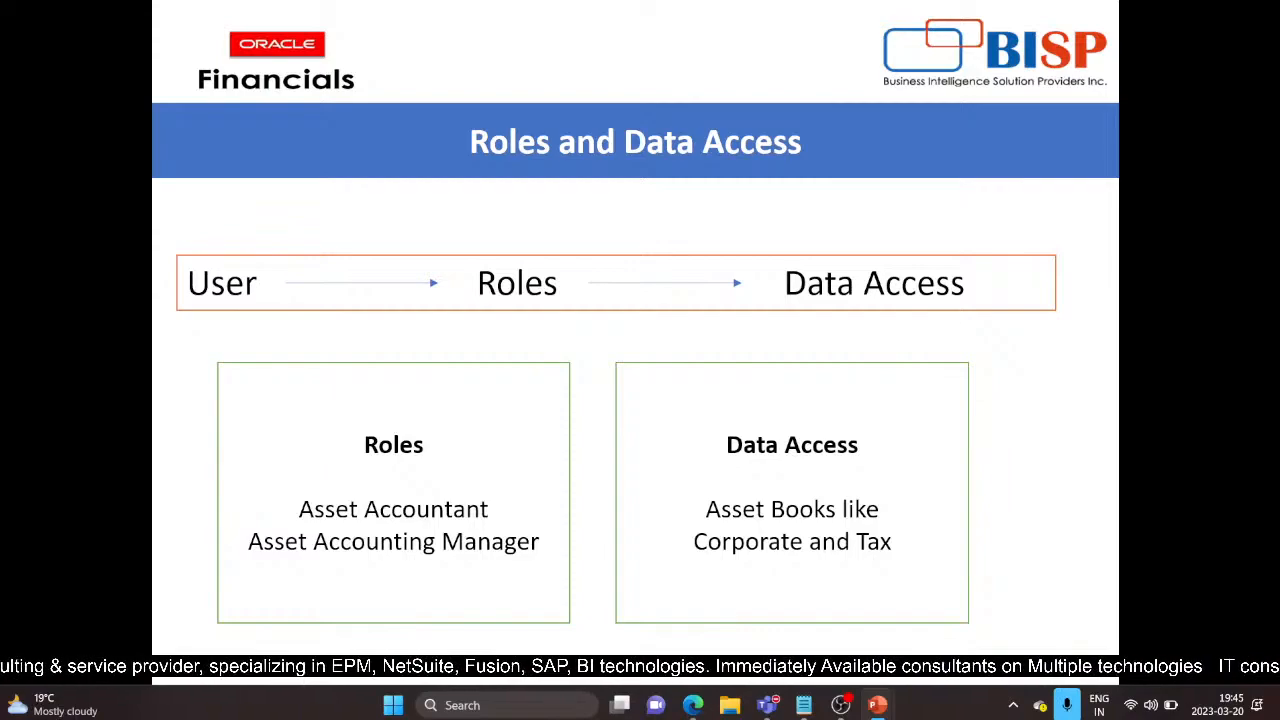
pyautogui.press('Right')
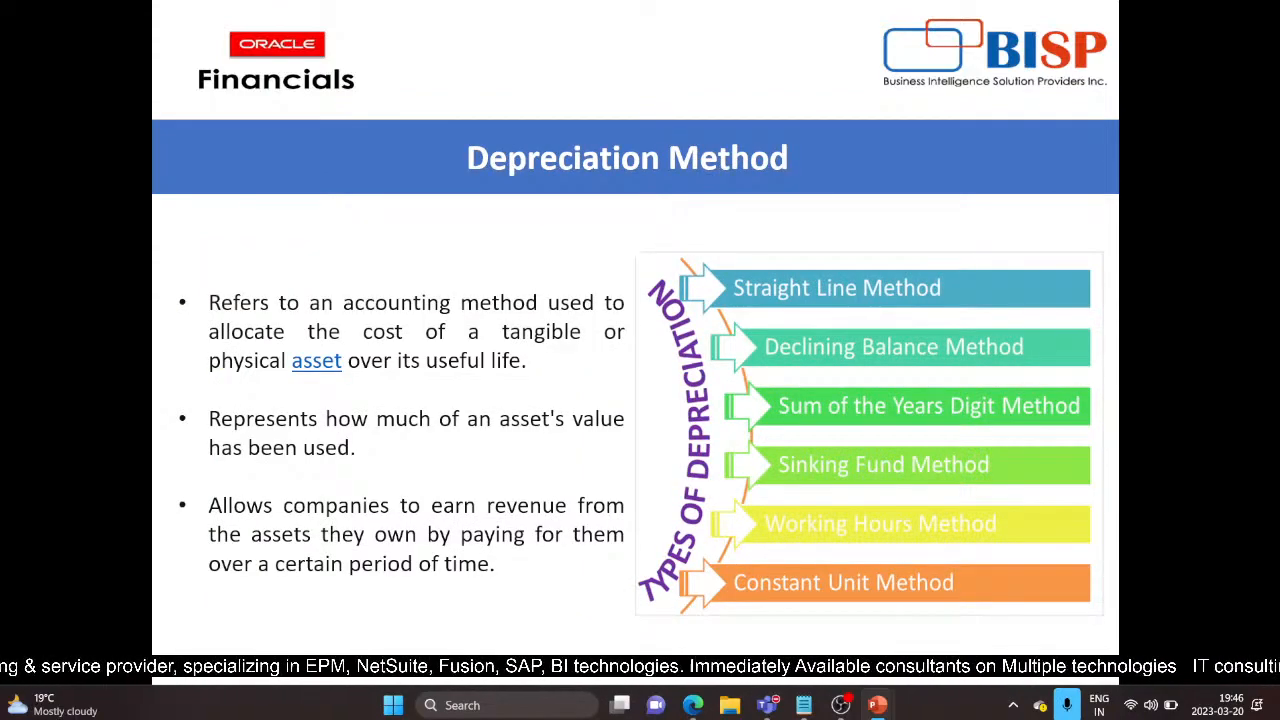
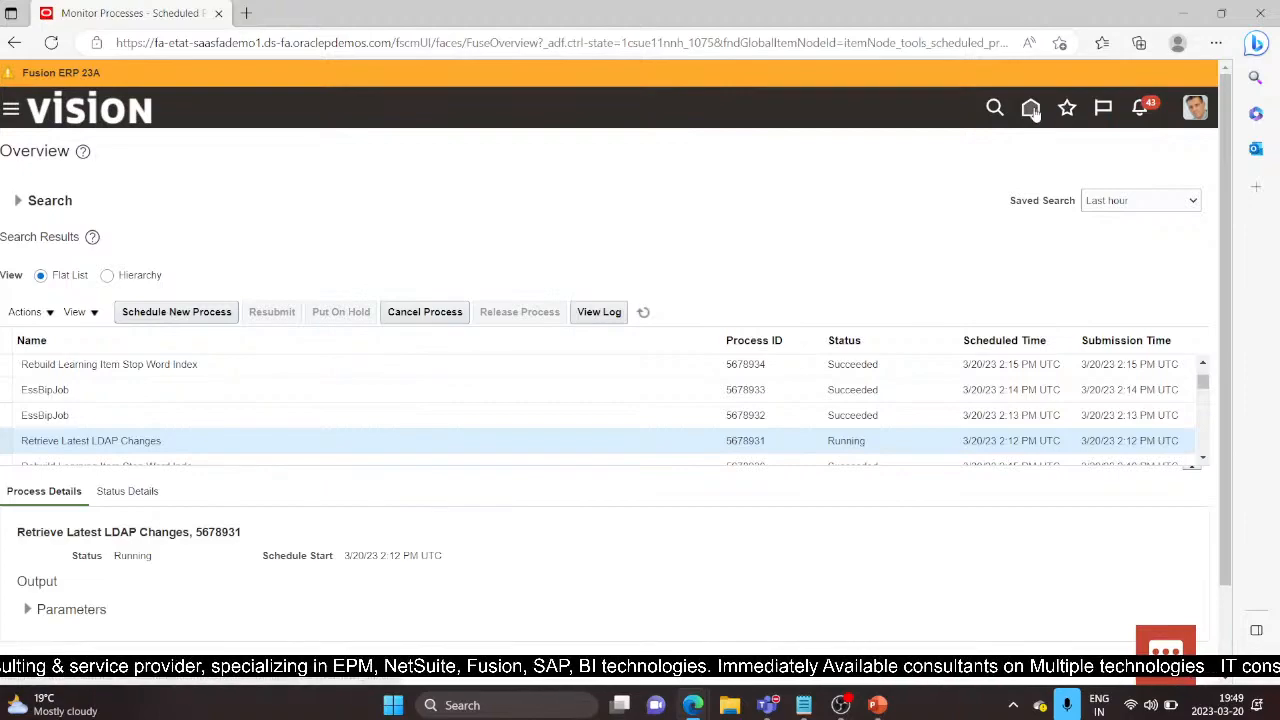
# Step: From Home, go to Setup and Maintenance, choose the Financials offering, and open Manage Depreciation Methods under Fixed Assets
pyautogui.click(1031, 108)
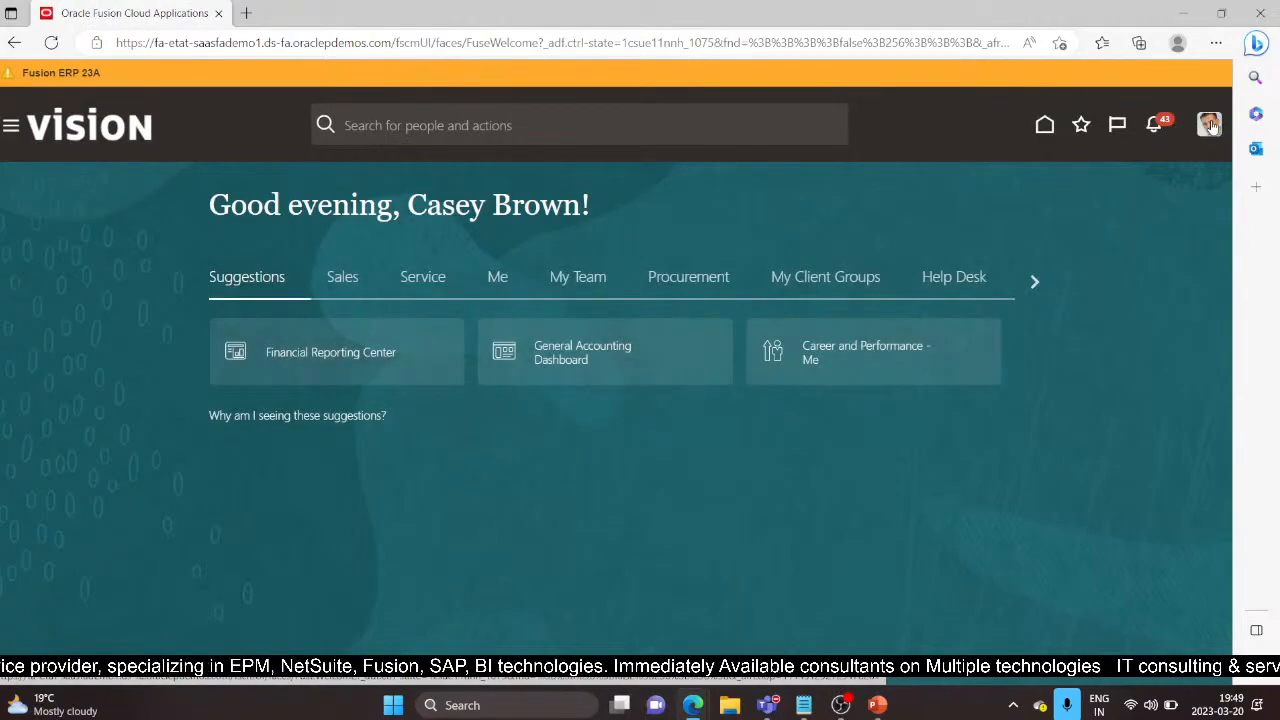
pyautogui.click(1209, 124)
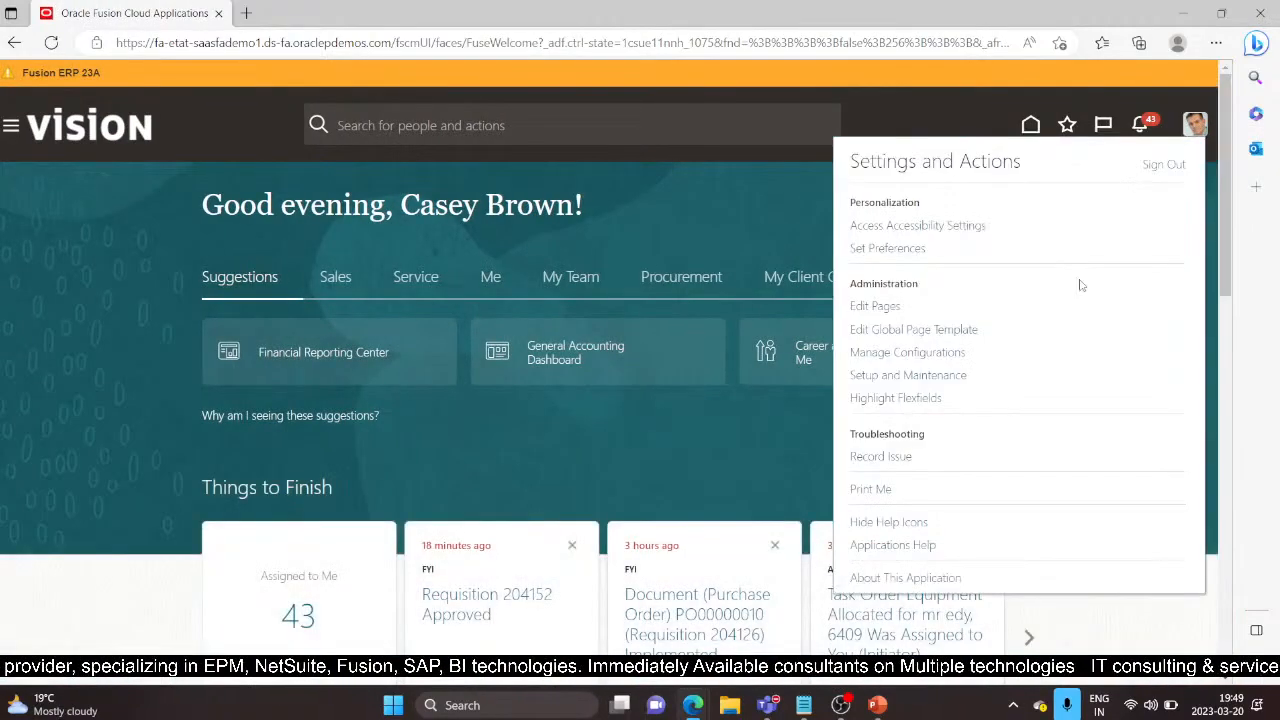
pyautogui.click(903, 377)
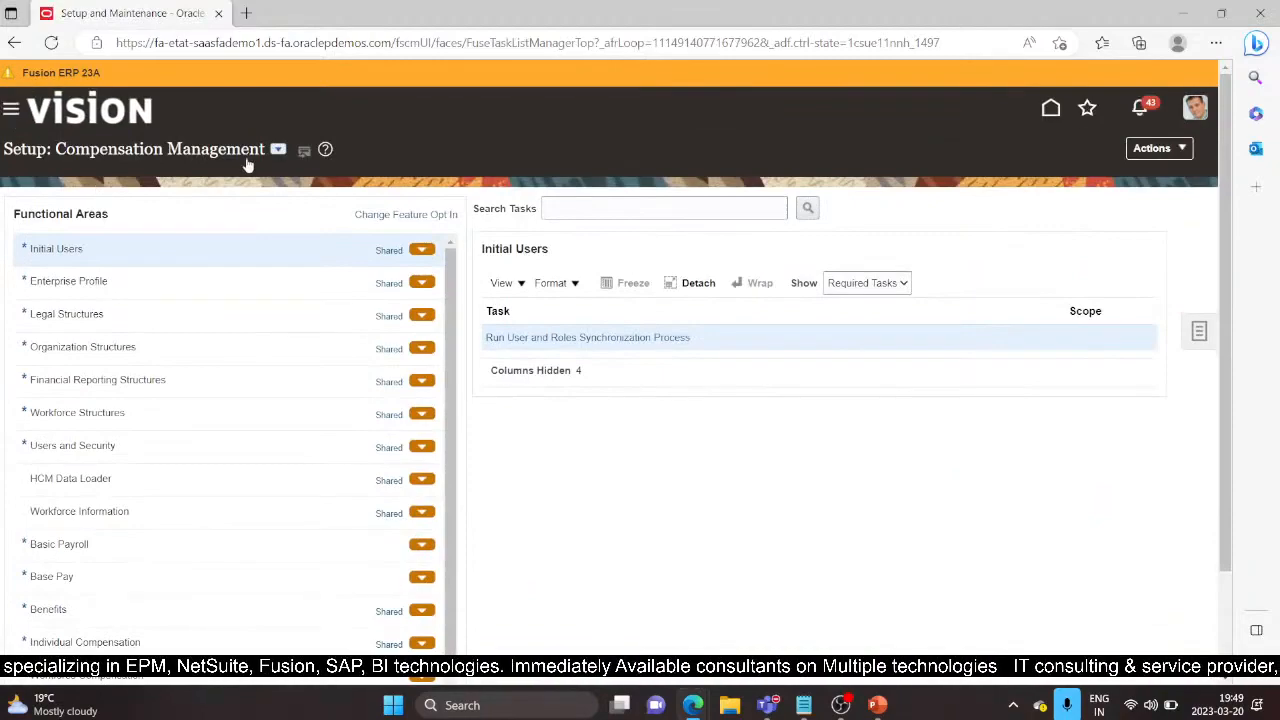
pyautogui.click(278, 149)
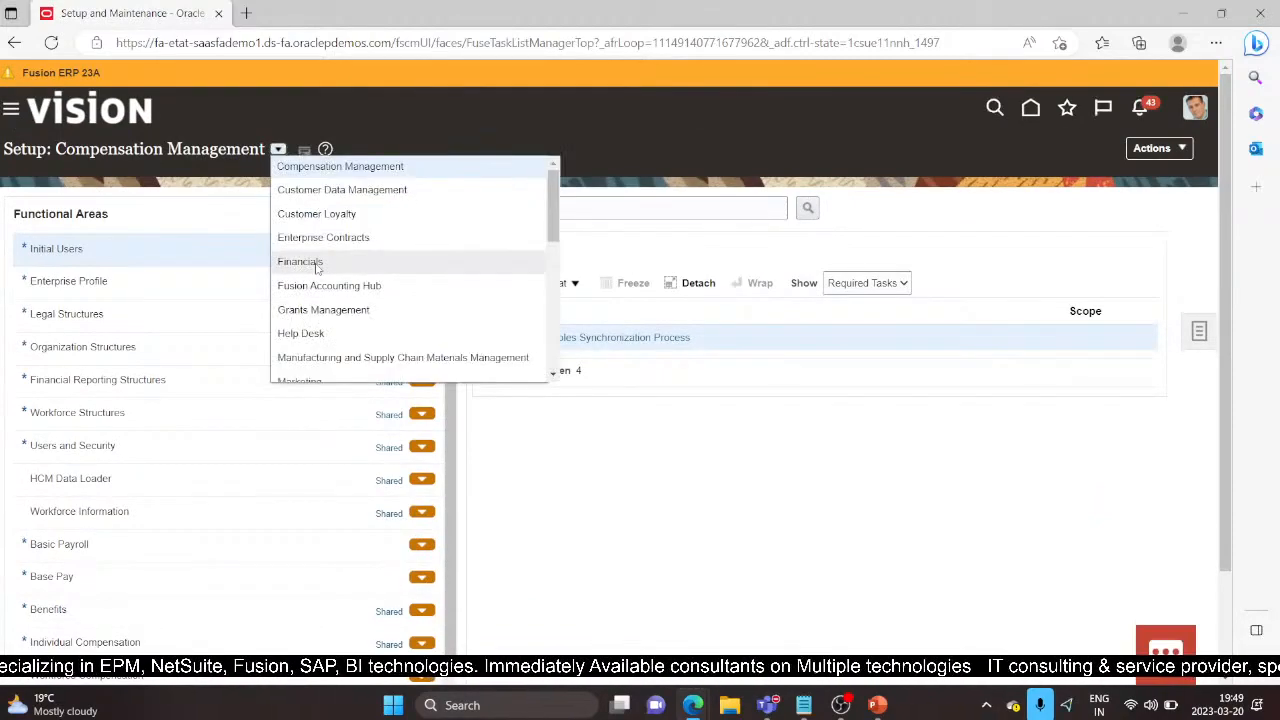
pyautogui.click(315, 262)
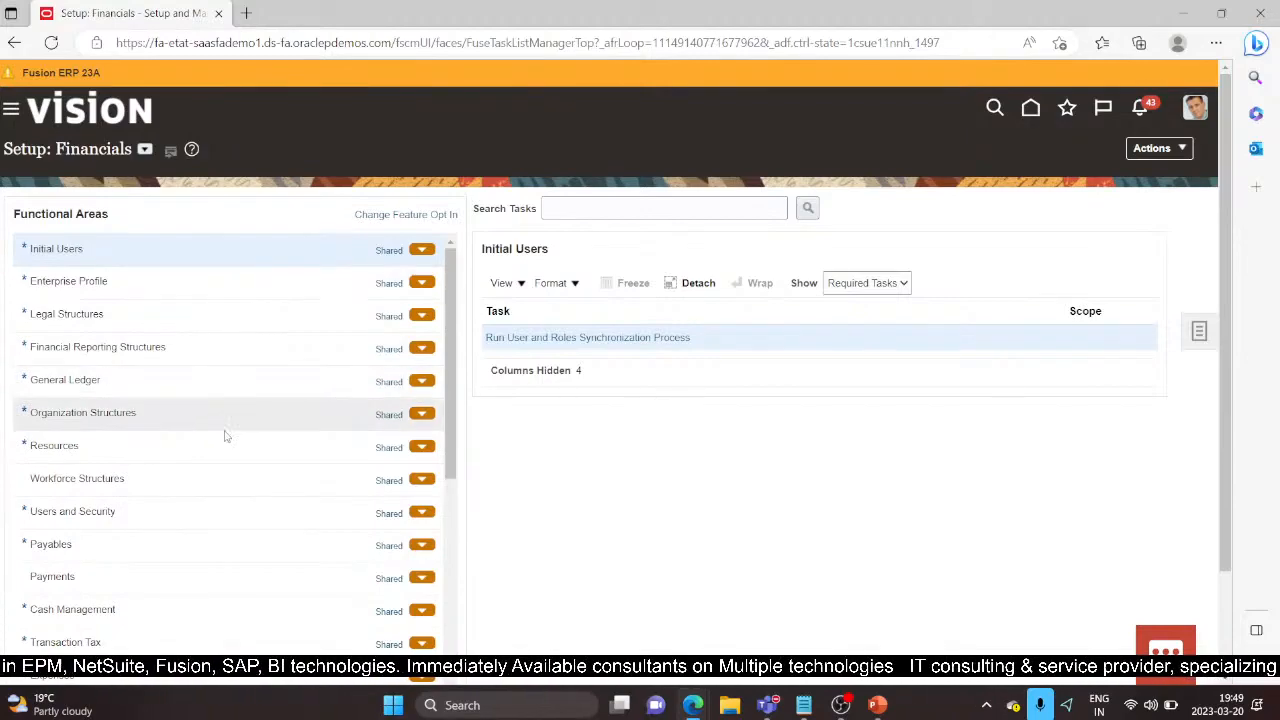
pyautogui.scroll(-3, 229, 471)
pyautogui.click(160, 557)
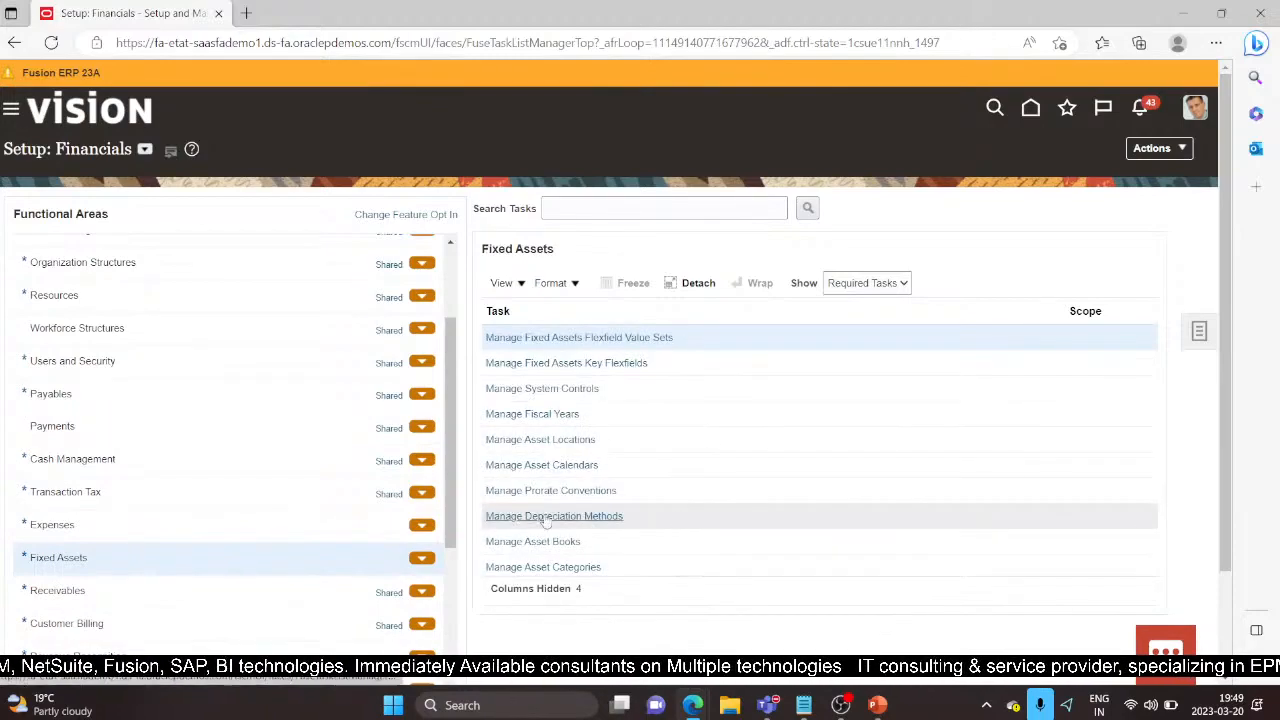
pyautogui.click(546, 516)
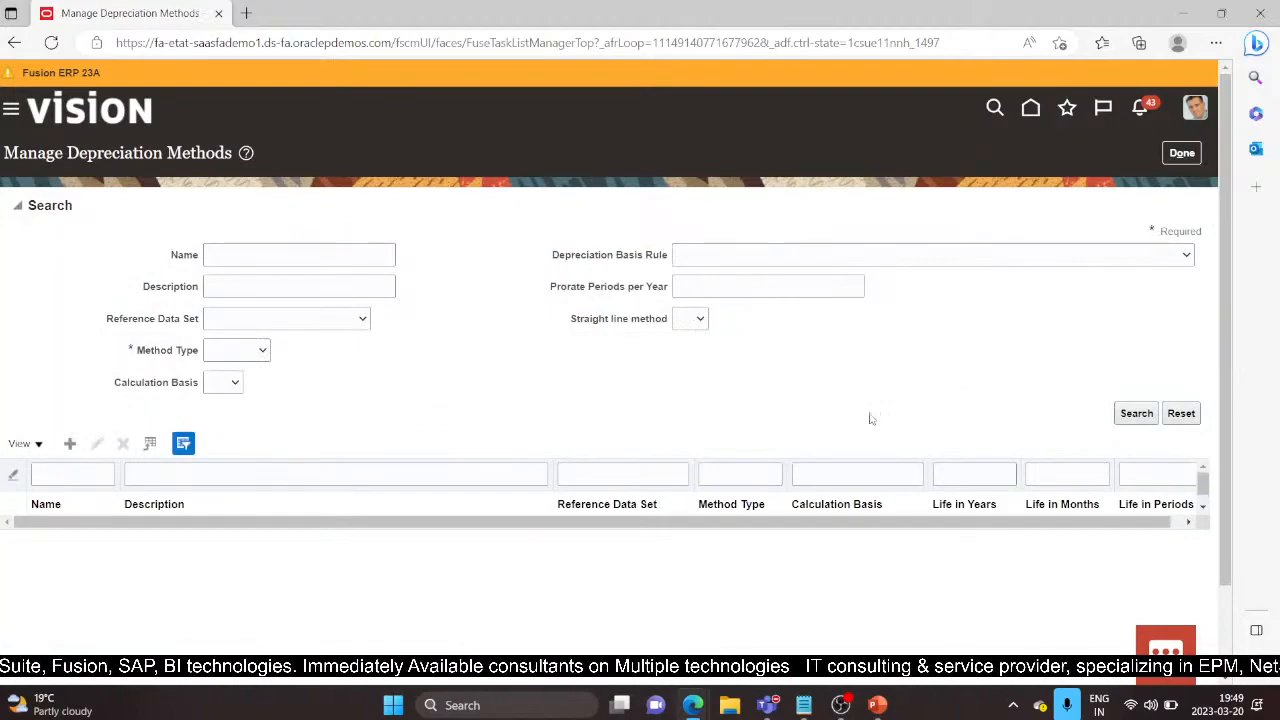
# Step: Search methods of type Calculated and edit the STL method with a 5-year life
pyautogui.click(1126, 418)
pyautogui.click(262, 350)
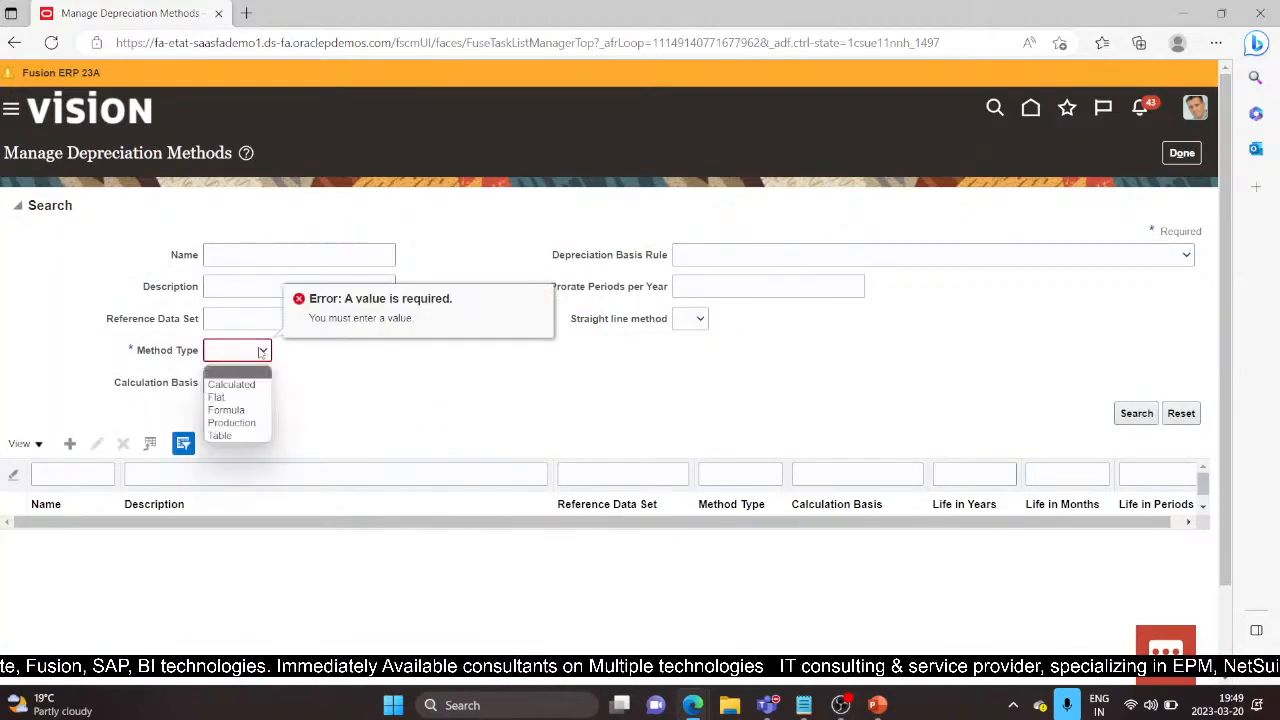
pyautogui.click(231, 384)
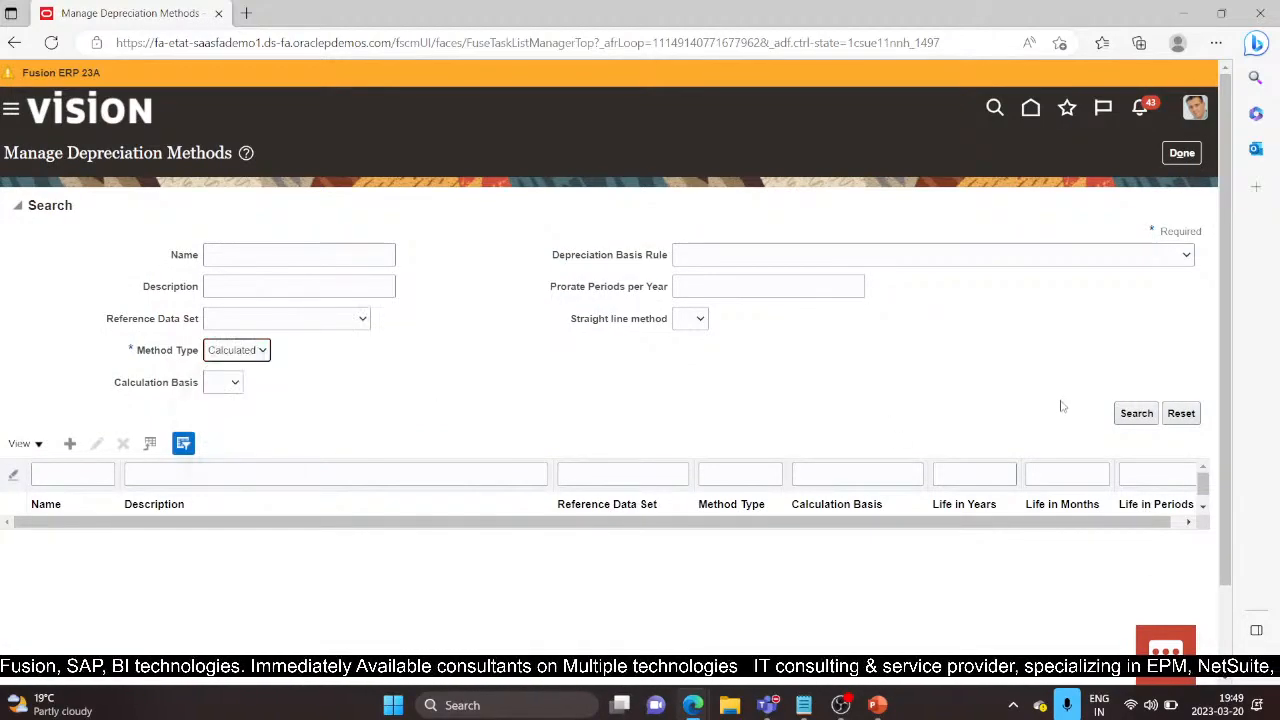
pyautogui.click(1136, 413)
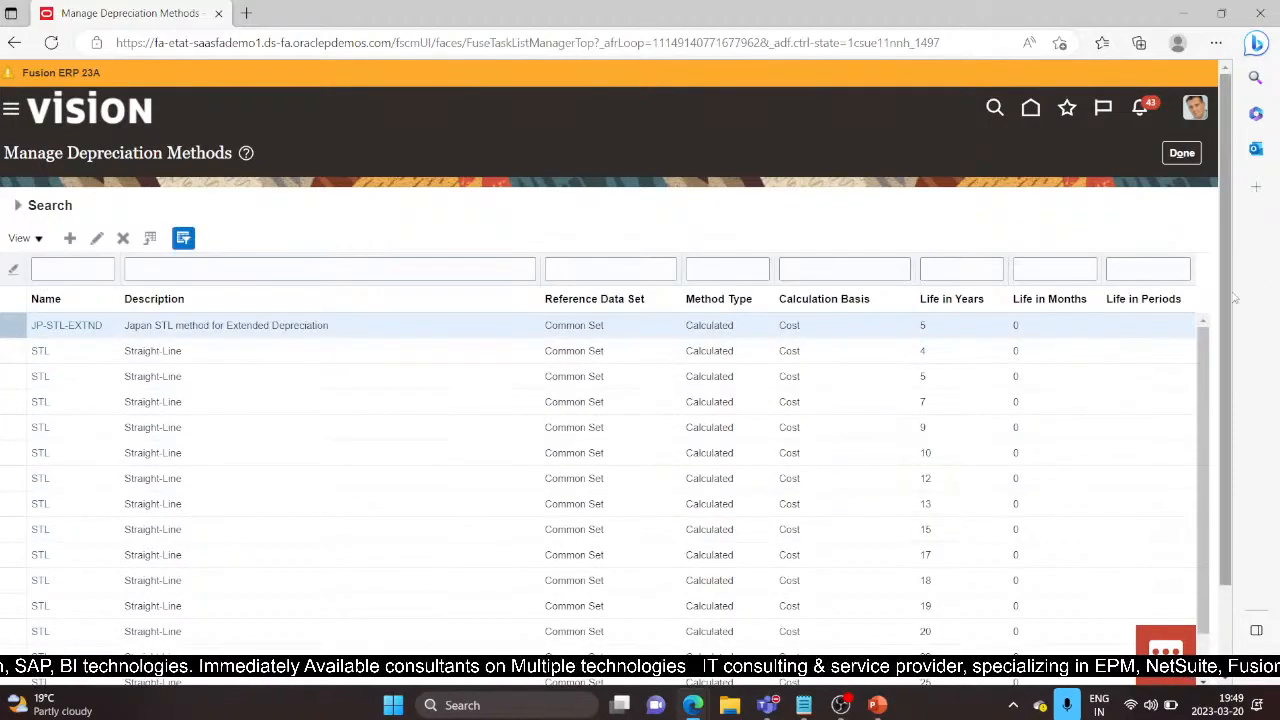
pyautogui.scroll(-1, 1225, 300)
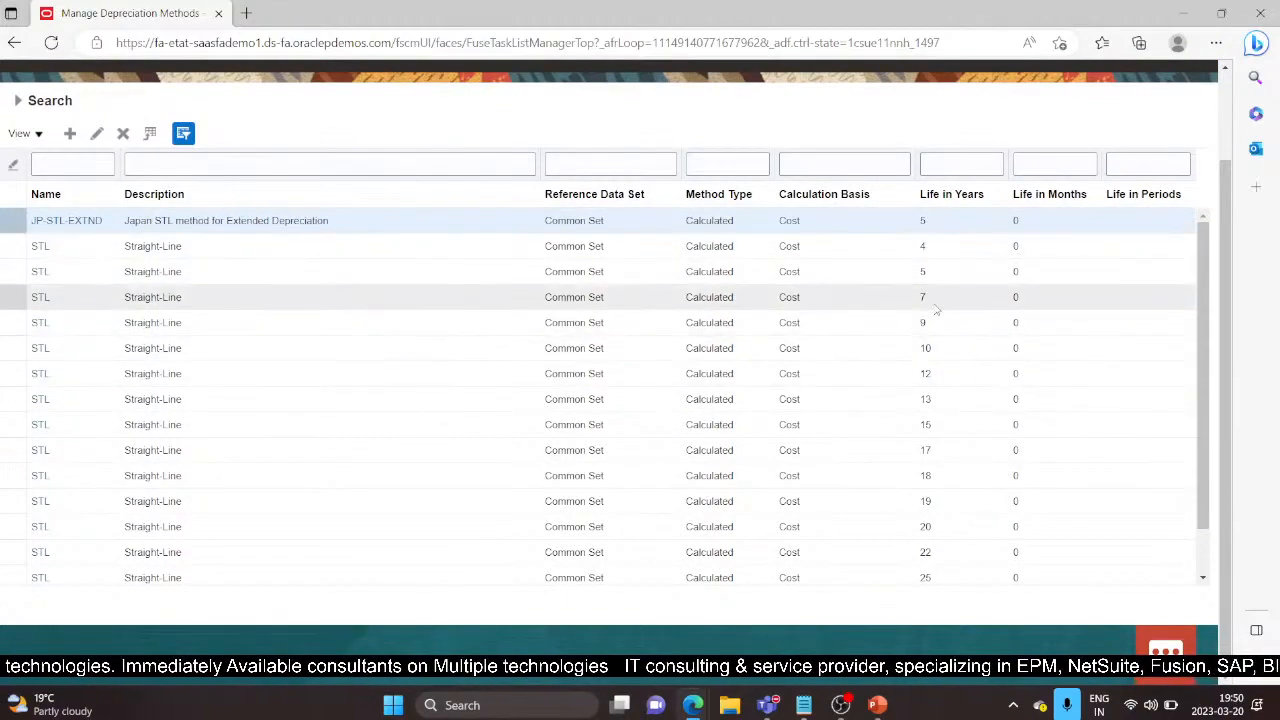
pyautogui.click(930, 271)
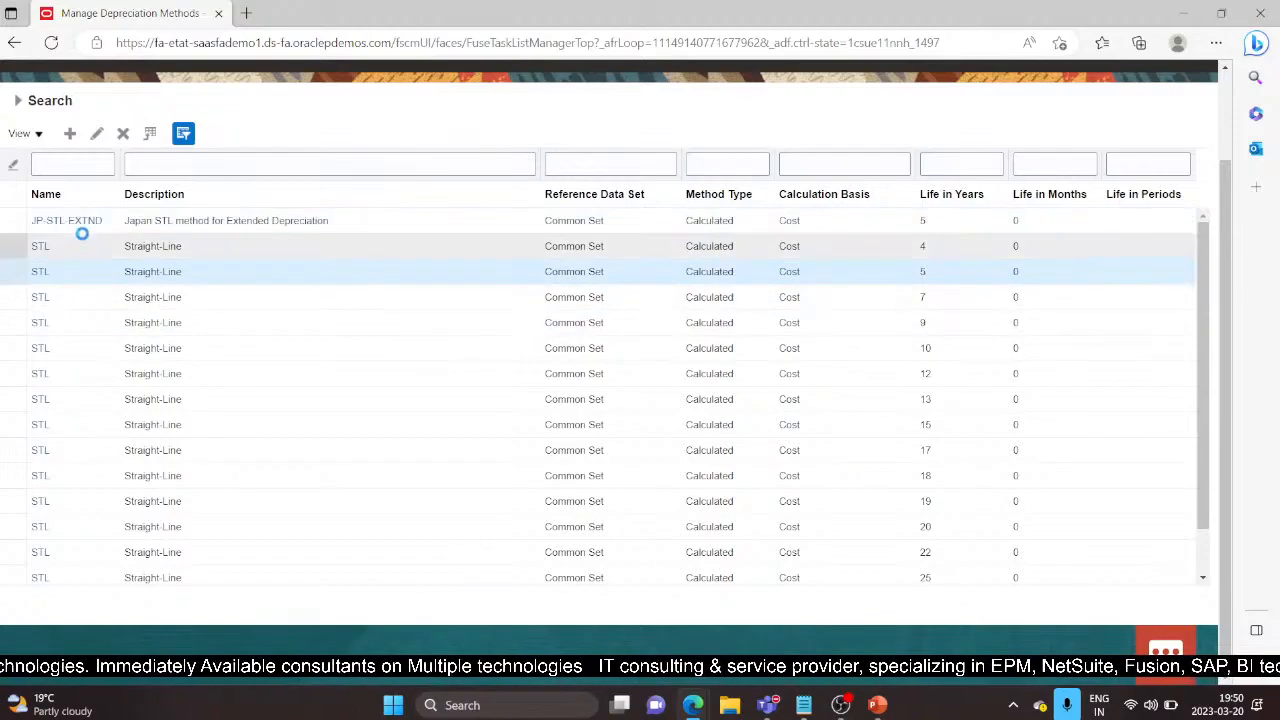
pyautogui.click(98, 133)
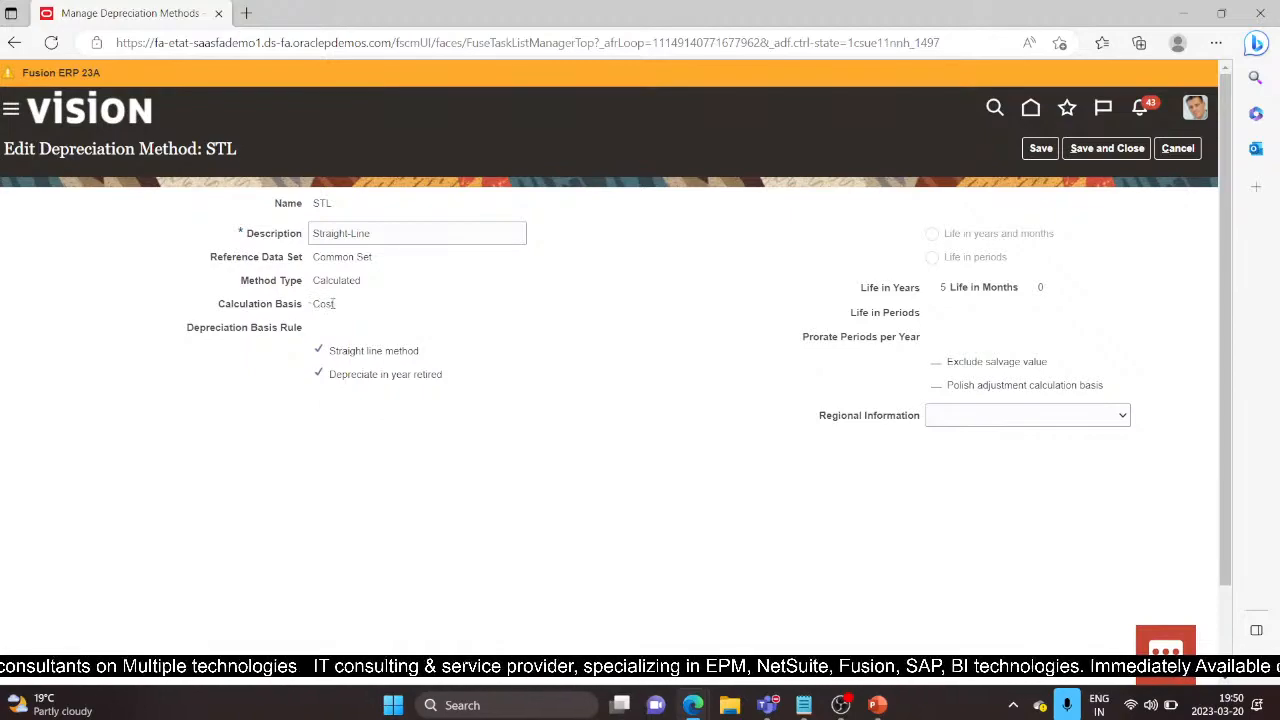
# Step: Note the STL method's Cost basis, cancel unchanged, and scroll through the STL 1–60 year results
pyautogui.moveTo(336, 306); pyautogui.dragTo(306, 314)
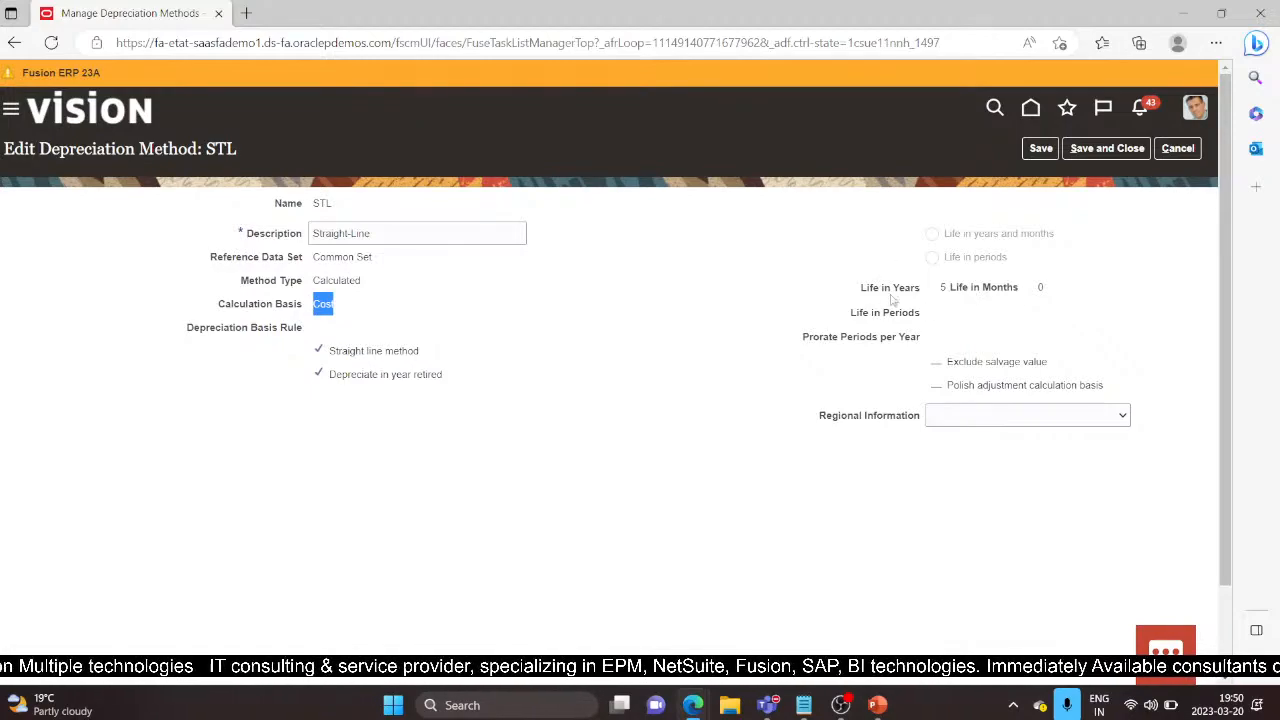
pyautogui.click(1177, 148)
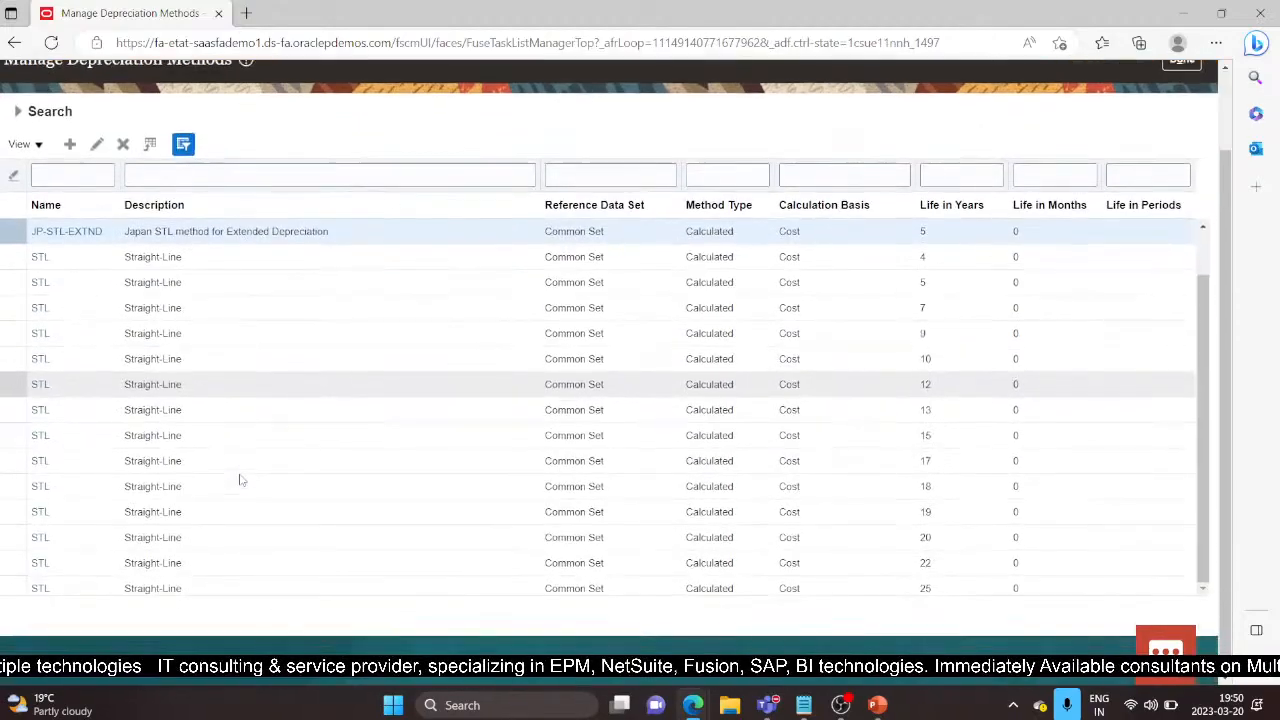
pyautogui.scroll(-3, 124, 368)
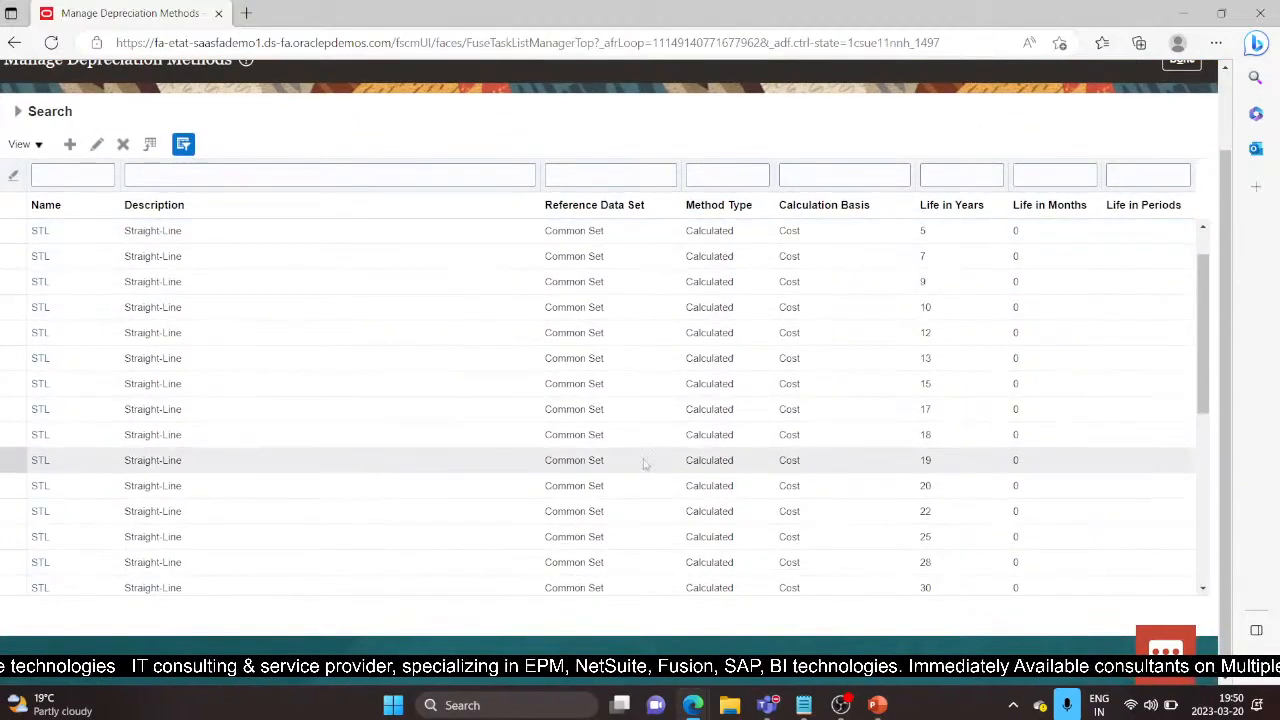
pyautogui.scroll(-5, 277, 426)
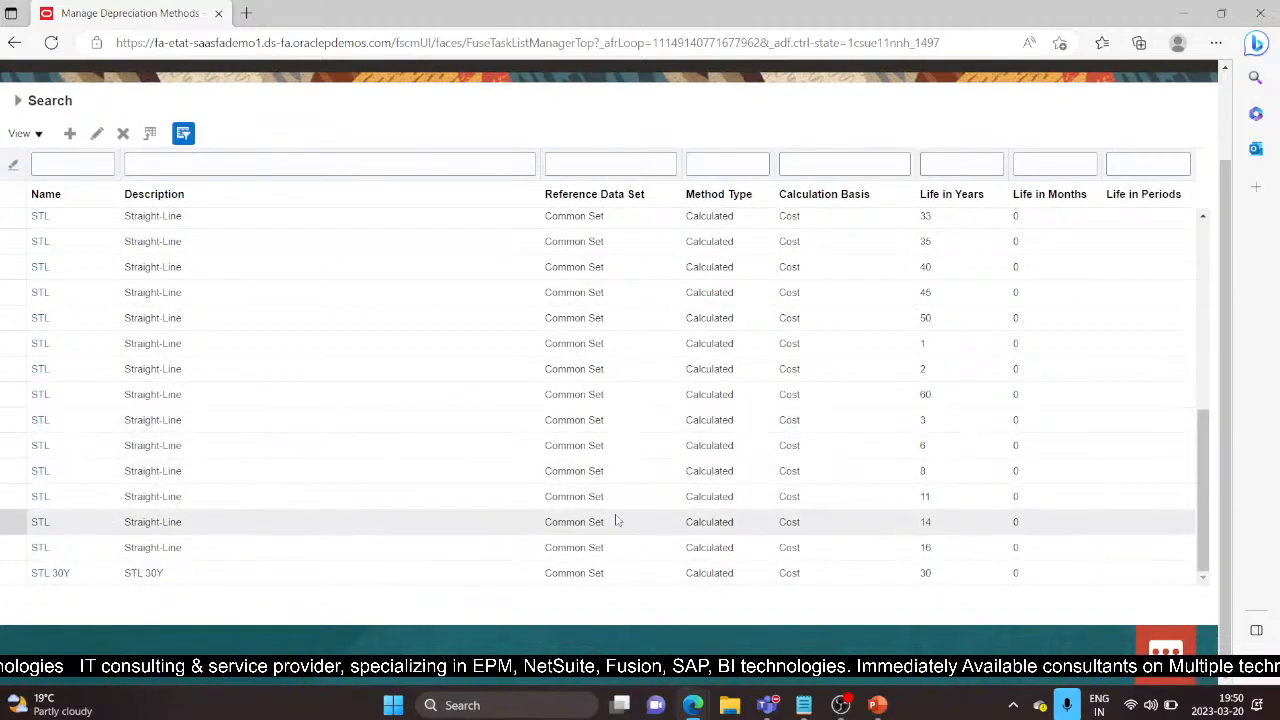
pyautogui.scroll(2, 217, 446)
pyautogui.scroll(5, 51, 283)
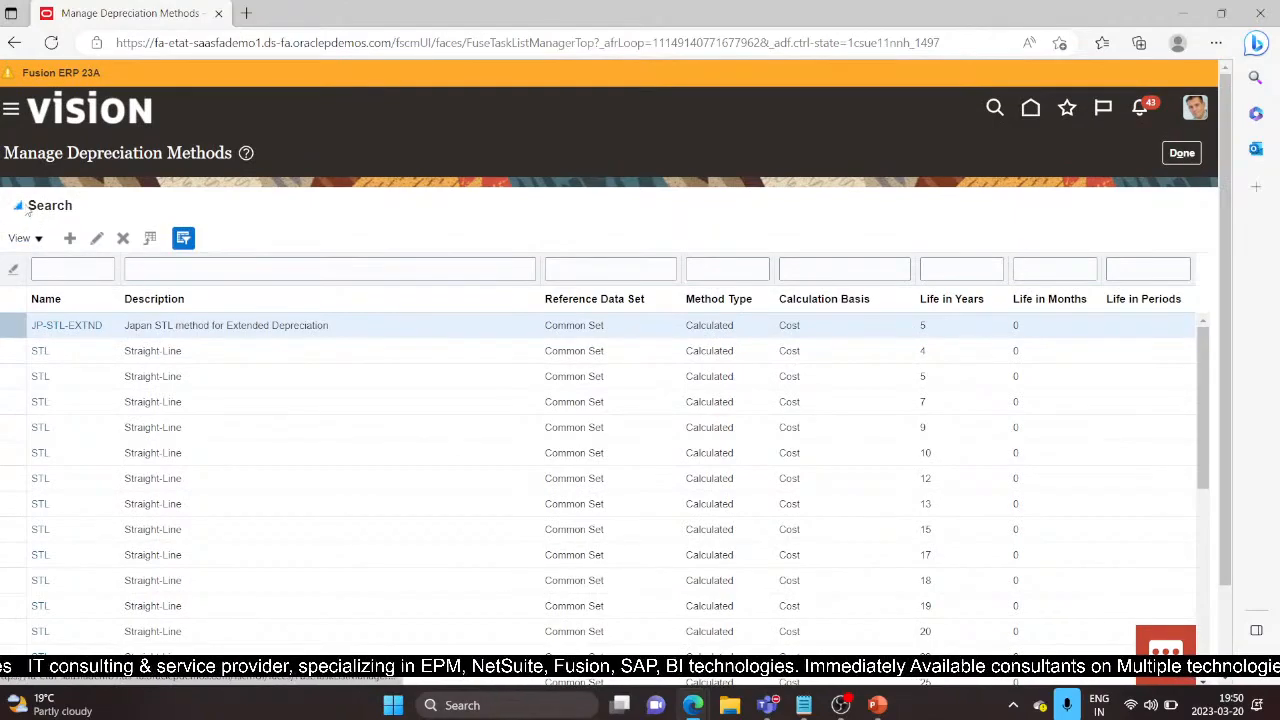
pyautogui.scroll(2, 143, 261)
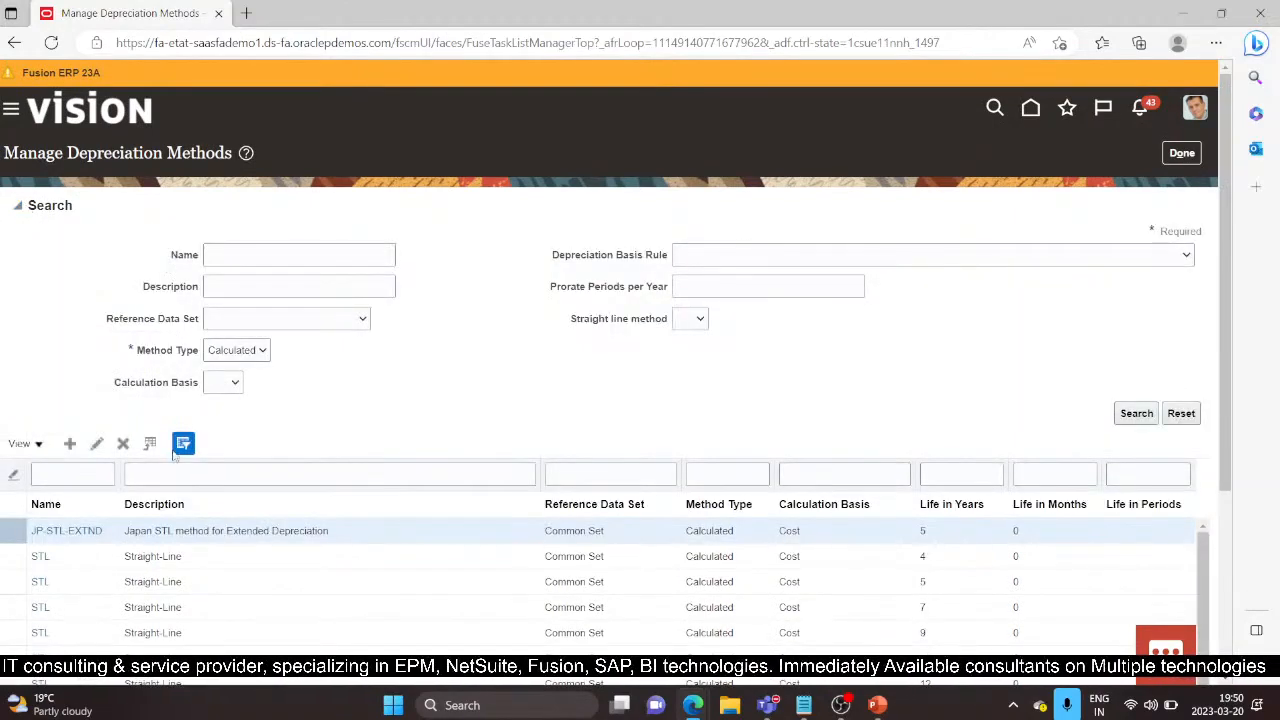
# Step: List the Formula depreciation methods, such as 3A 1.25, 5A 1.75 and the JP-200DB series
pyautogui.click(266, 352)
pyautogui.click(252, 400)
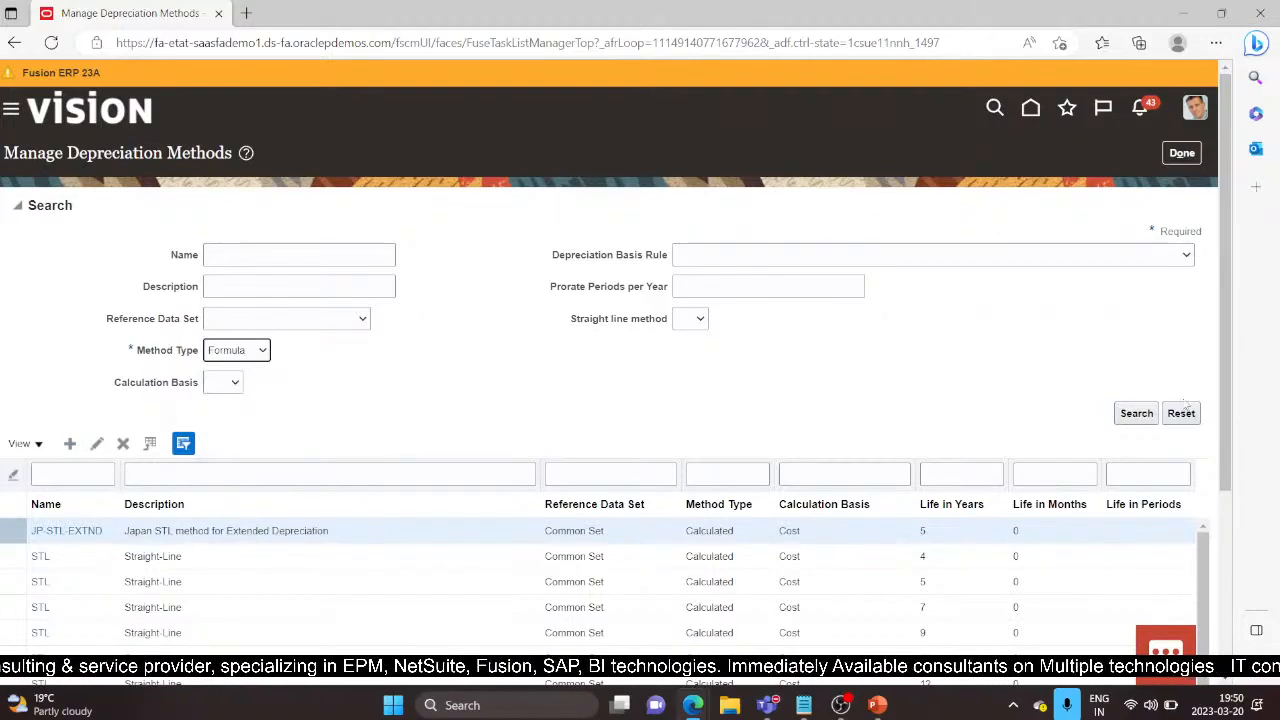
pyautogui.click(1134, 413)
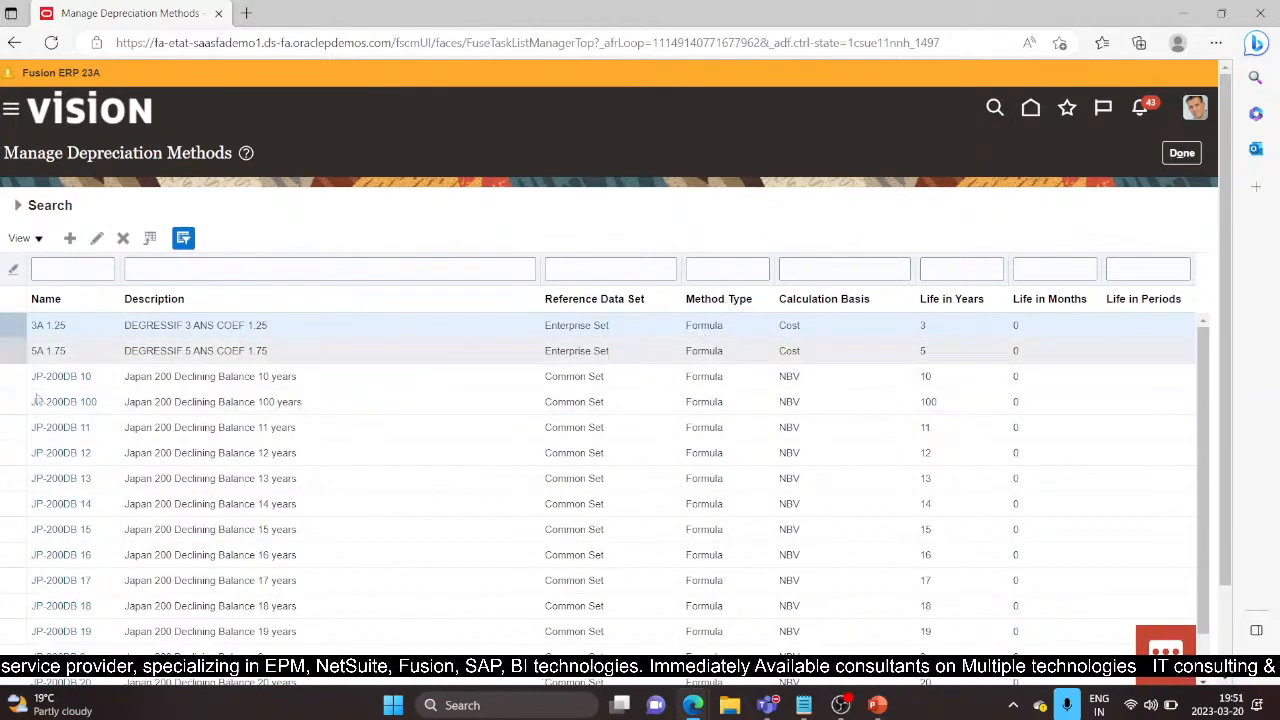
# Step: Inspect the depreciation formula of the 3A 1.25 method and close it without saving
pyautogui.click(40, 328)
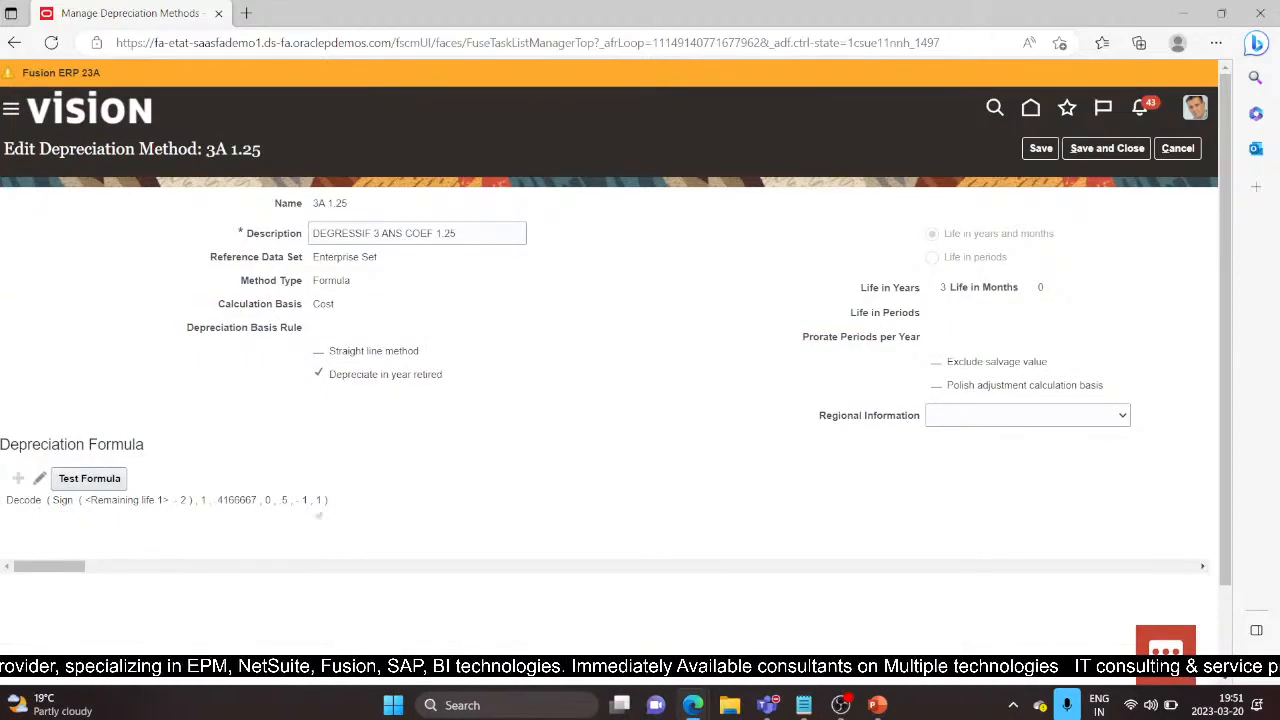
pyautogui.moveTo(360, 505); pyautogui.dragTo(4, 505)
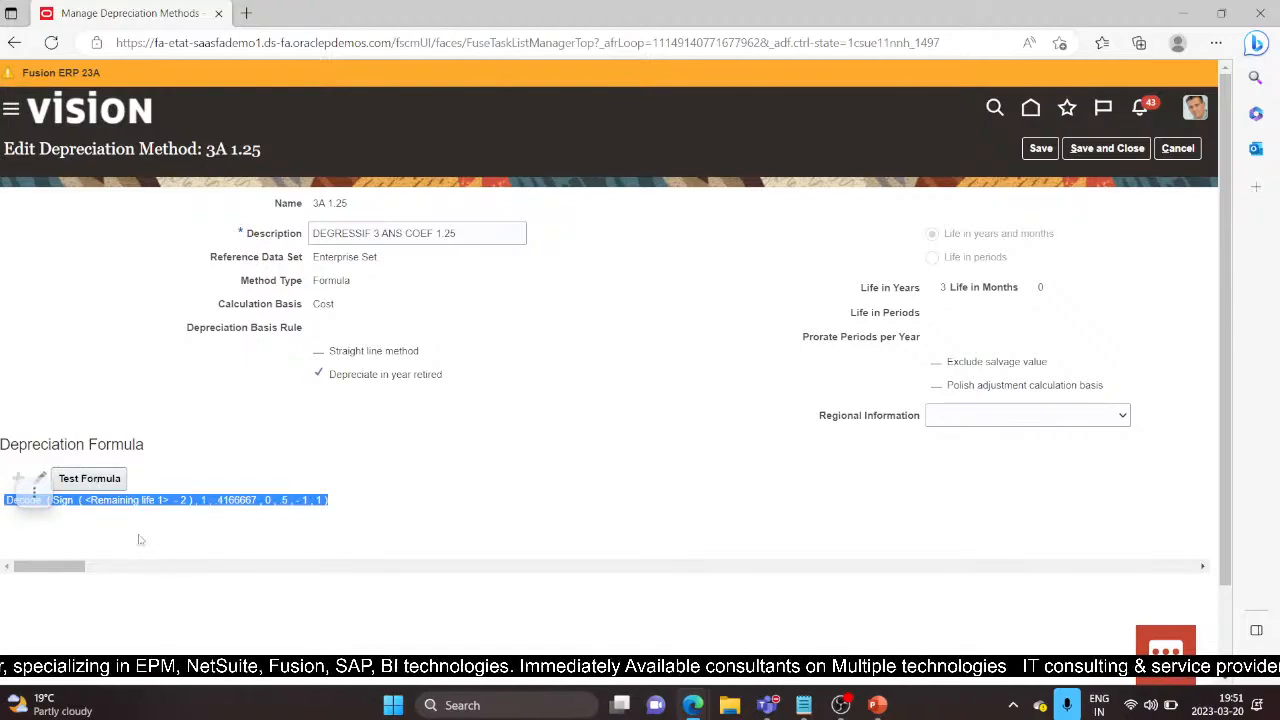
pyautogui.click(461, 406)
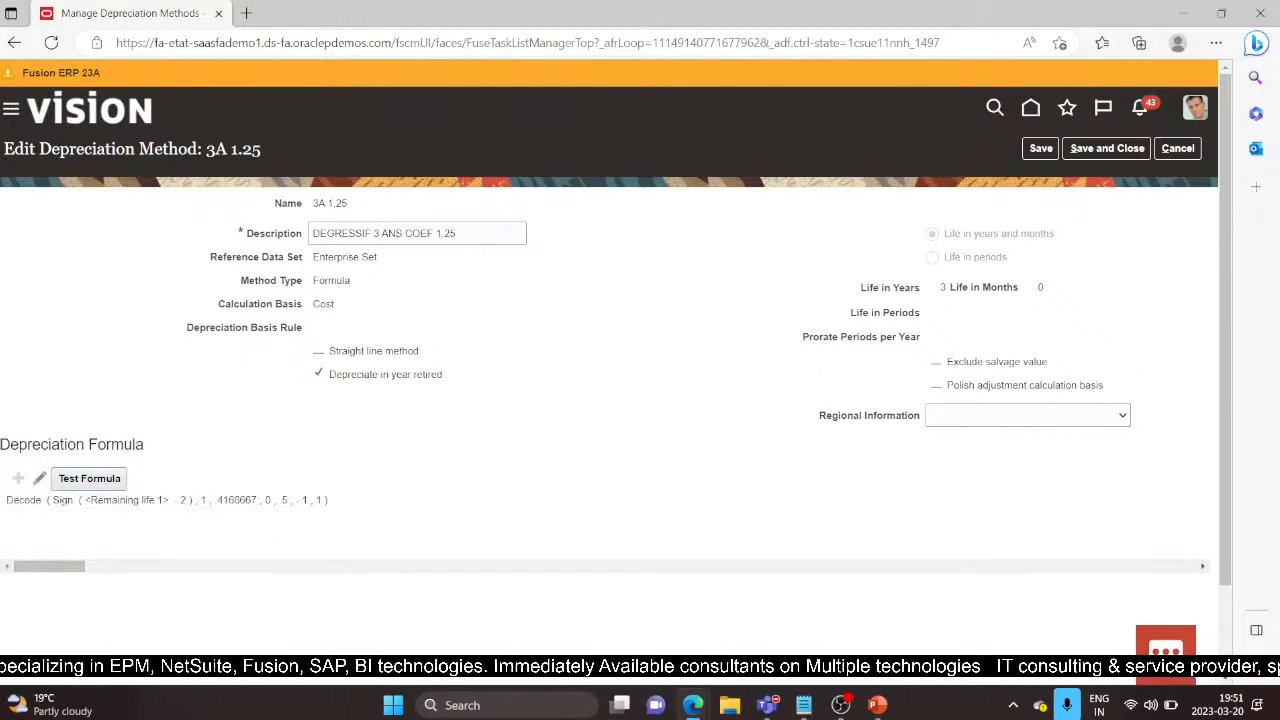
pyautogui.click(497, 550)
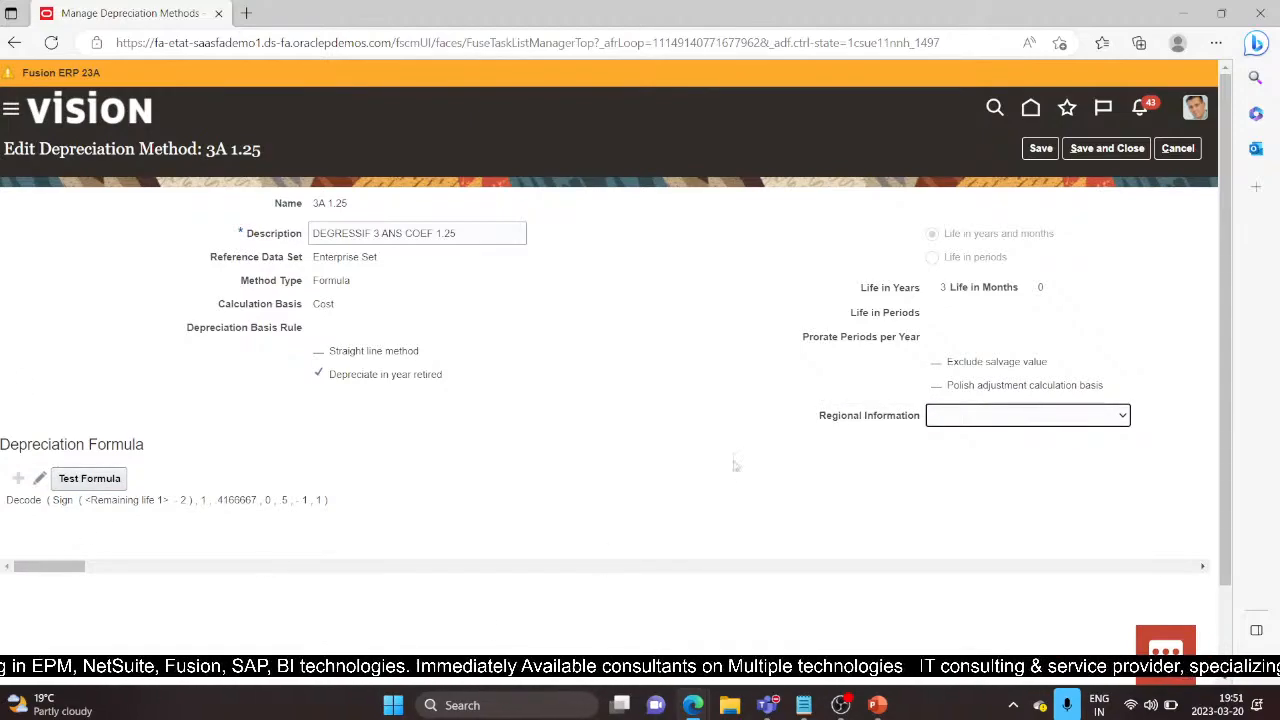
pyautogui.click(1178, 148)
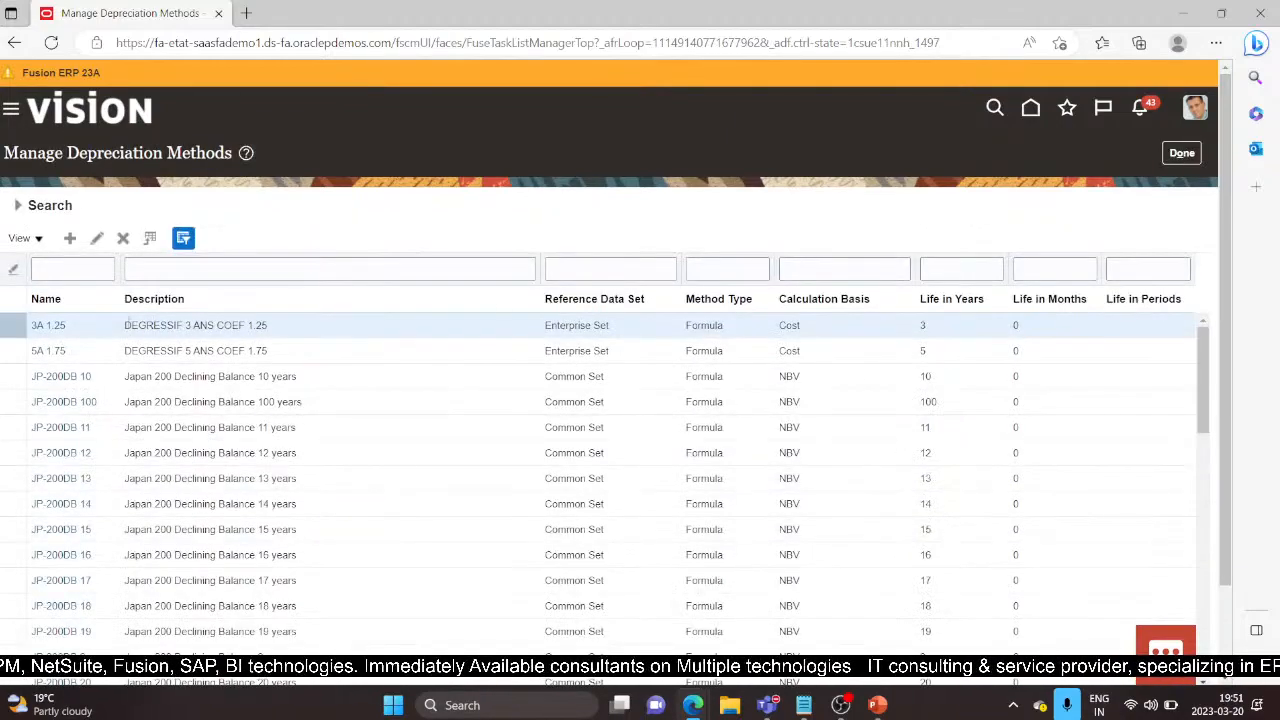
# Step: Start a new depreciation method named DEMO METHOD and fill in its description
pyautogui.click(72, 238)
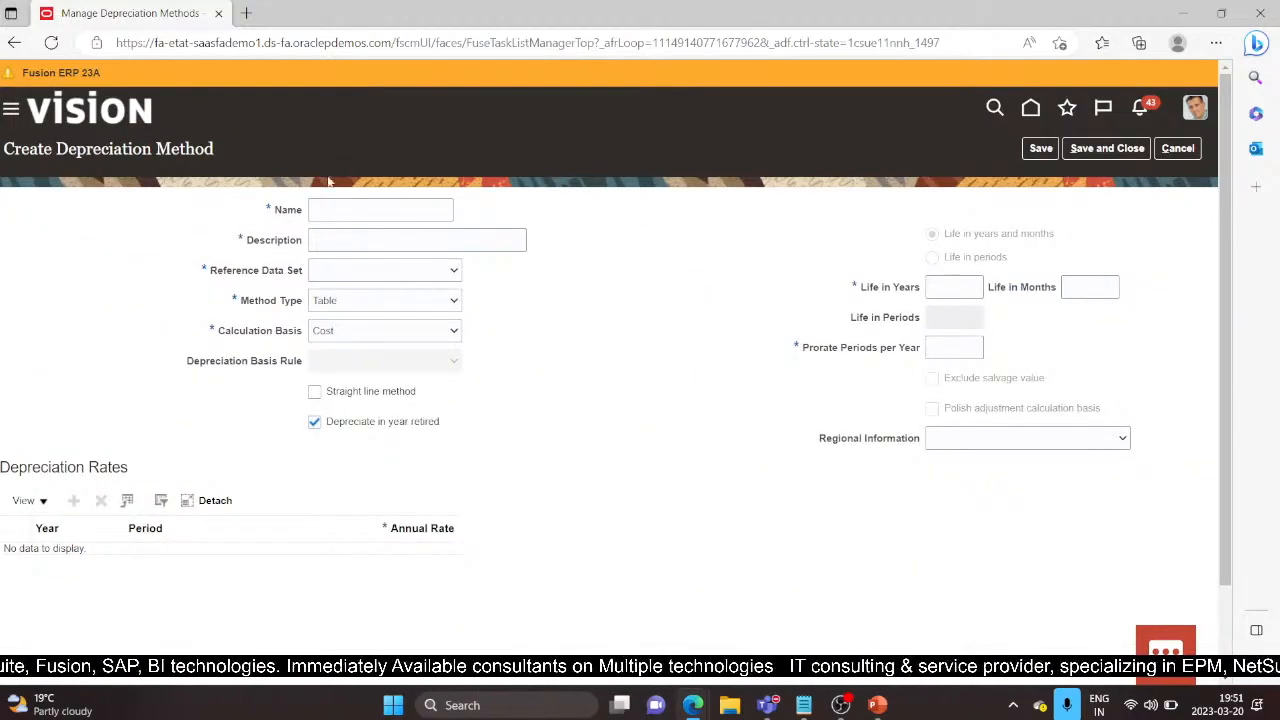
pyautogui.click(349, 209)
pyautogui.write('DEMO')
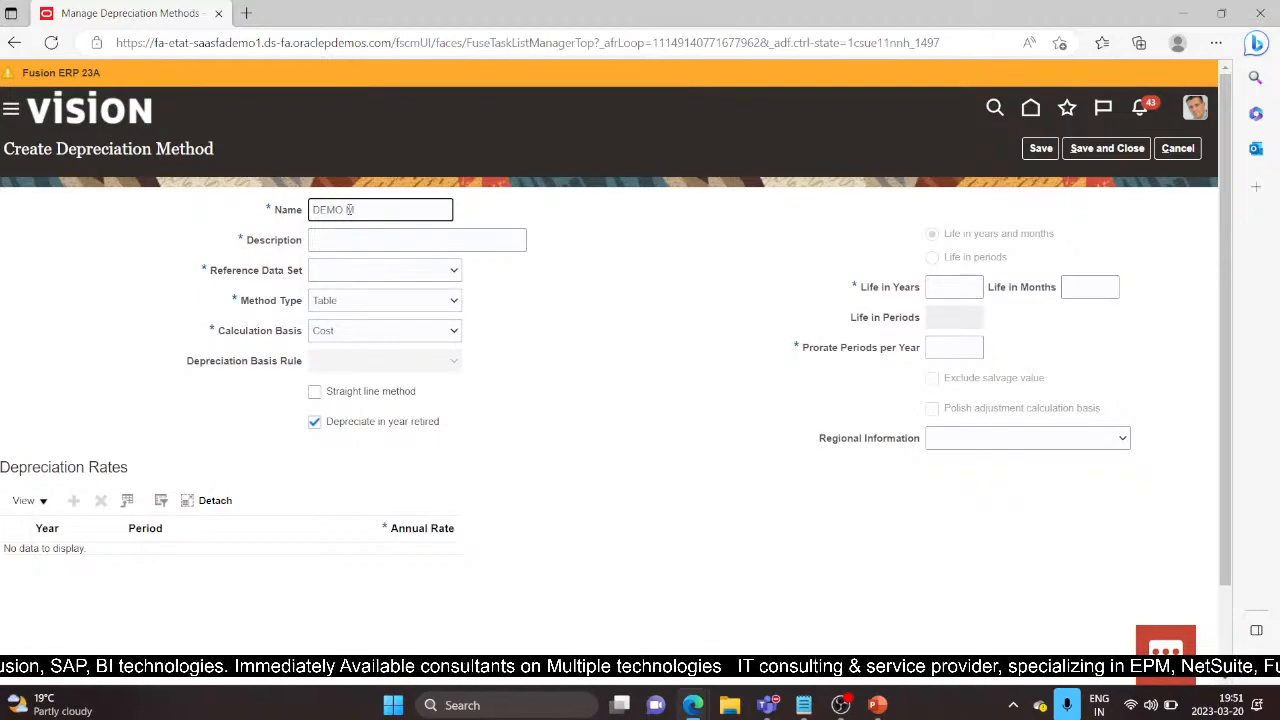
pyautogui.write(' METHOD')
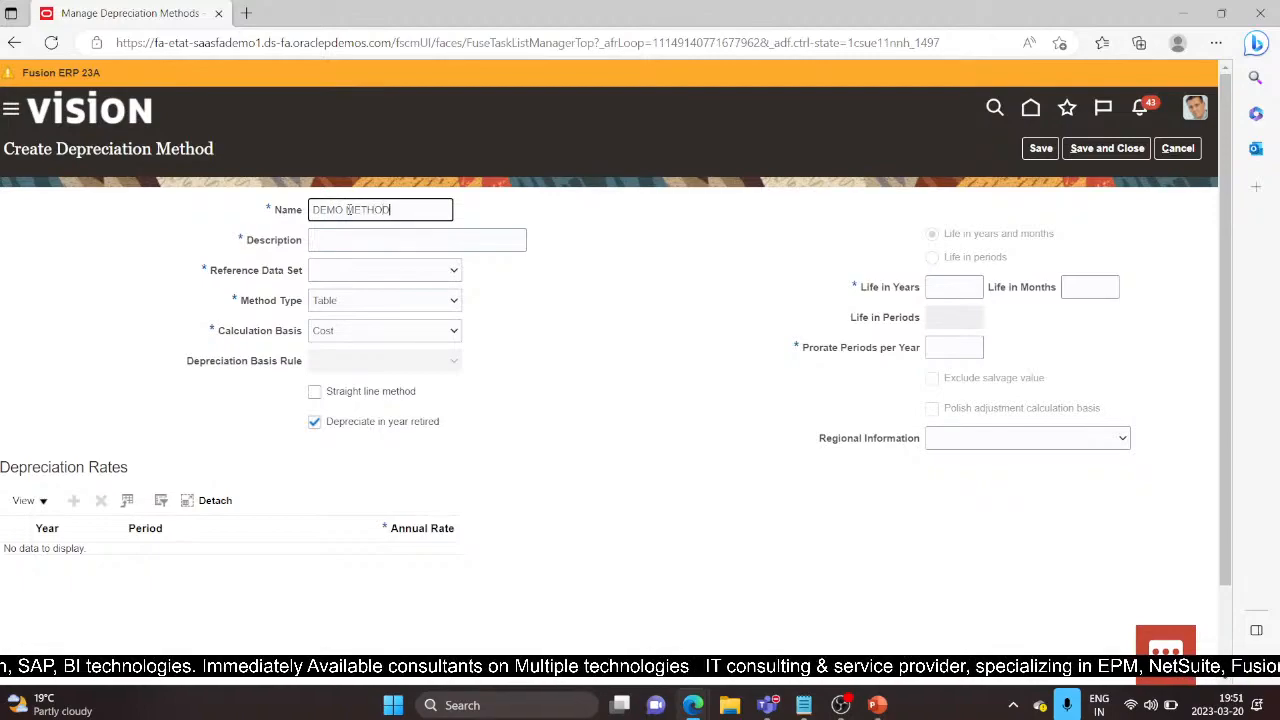
pyautogui.press('Tab')
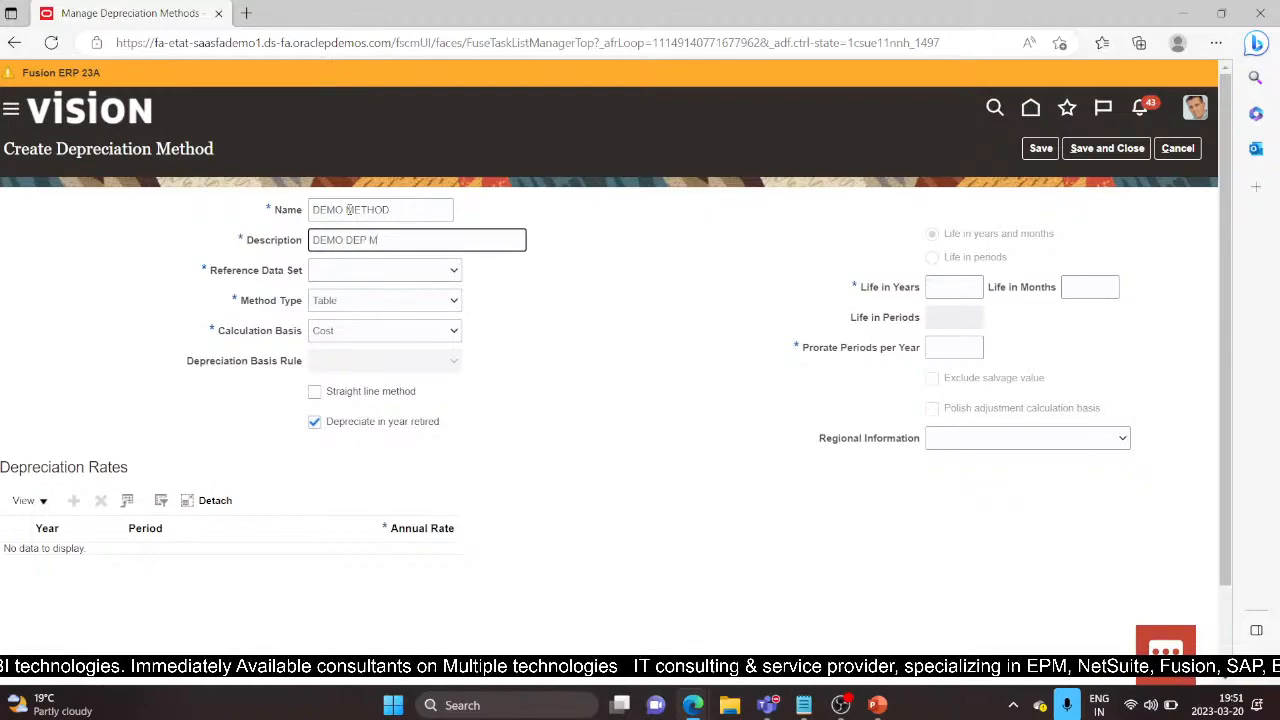
pyautogui.press('Tab')
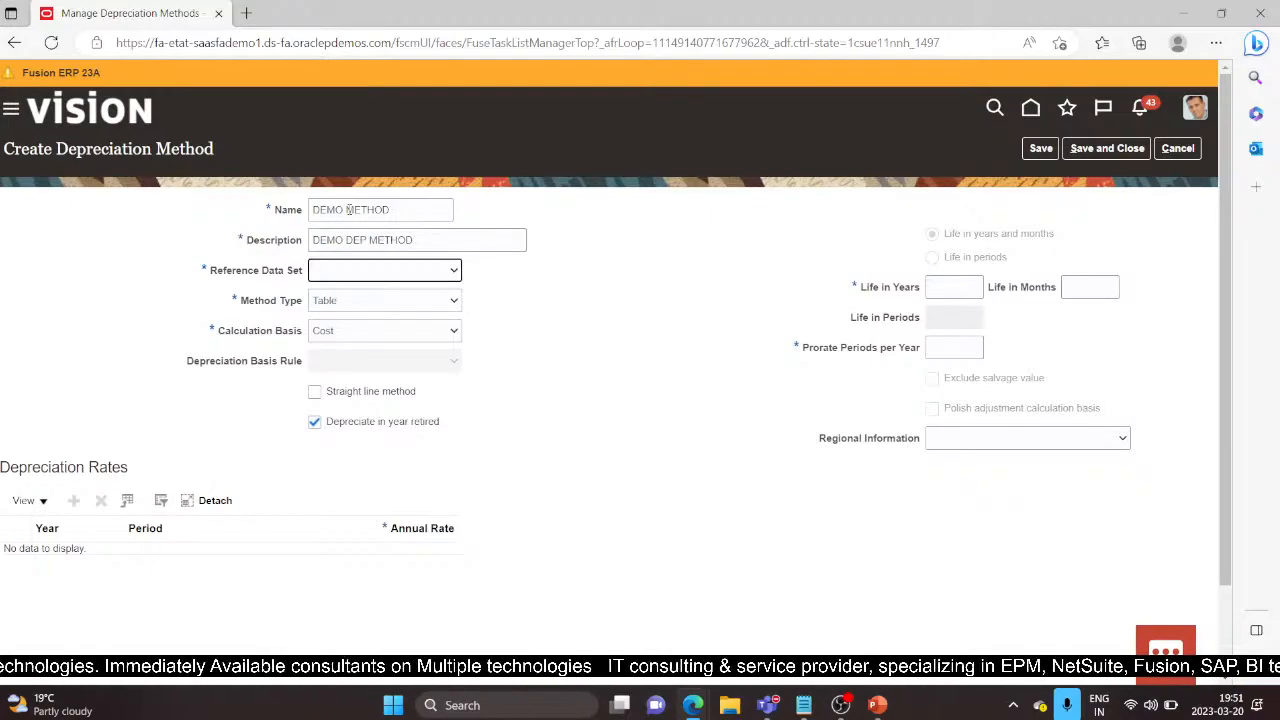
# Step: Set reference data set Common Set, method type Flat, and basis rule Use Recoverable Cost
pyautogui.click(455, 270)
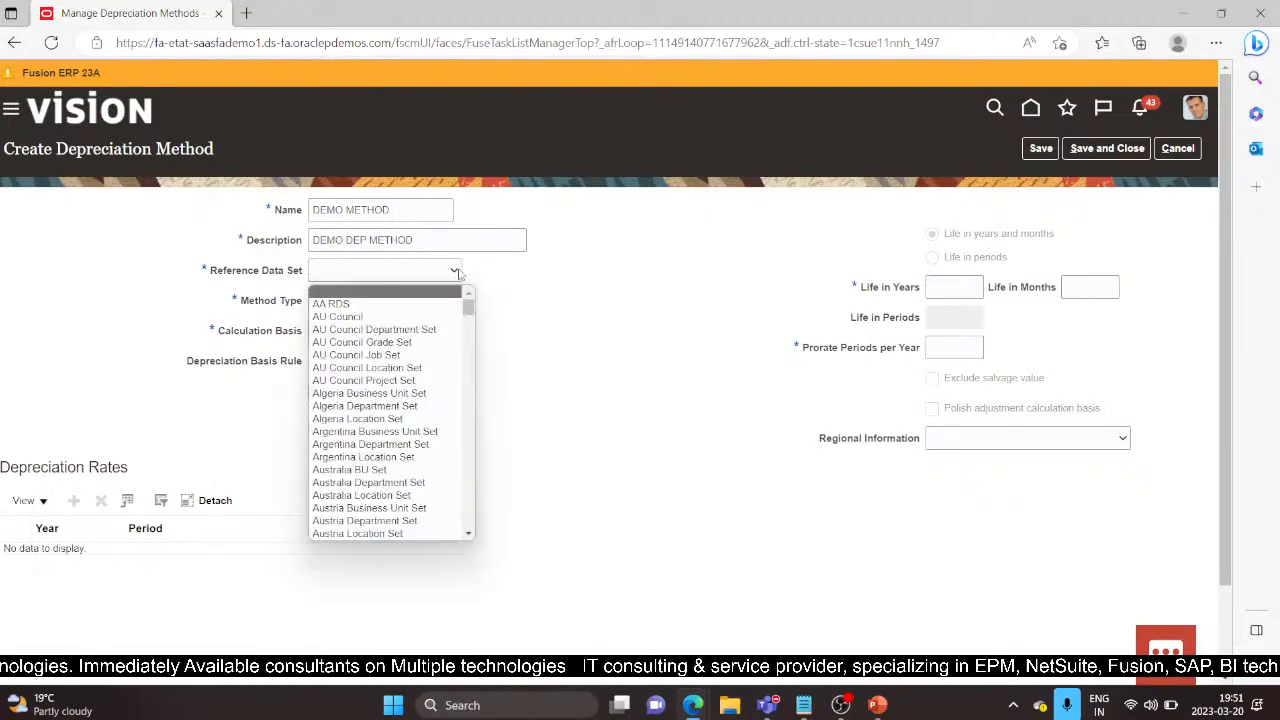
pyautogui.scroll(-5, 389, 425)
pyautogui.scroll(-10, 388, 425)
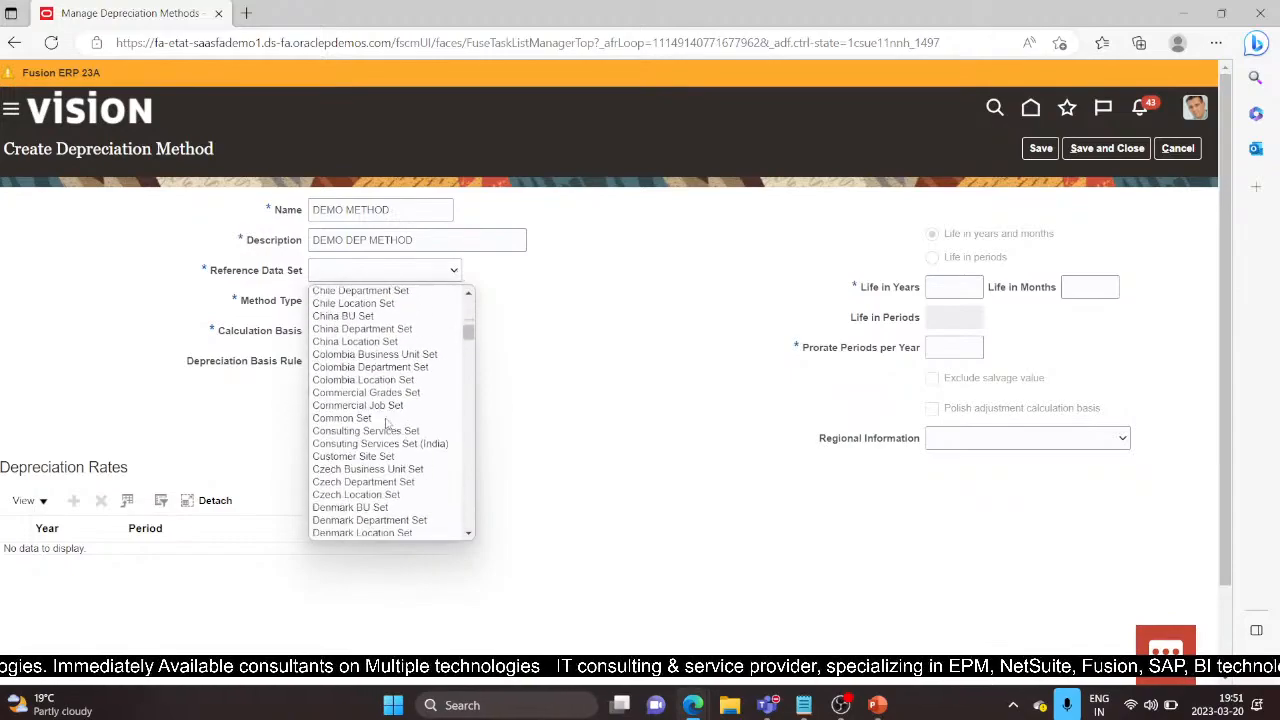
pyautogui.scroll(-10, 388, 425)
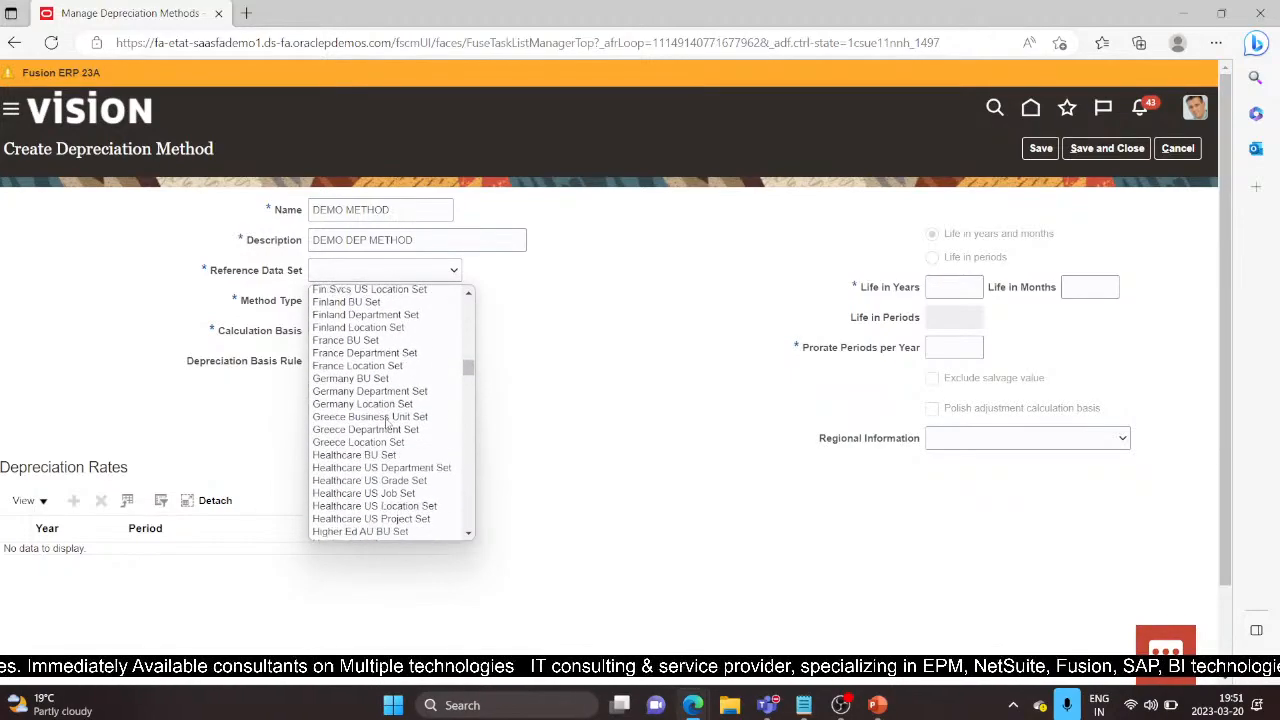
pyautogui.scroll(-3, 388, 425)
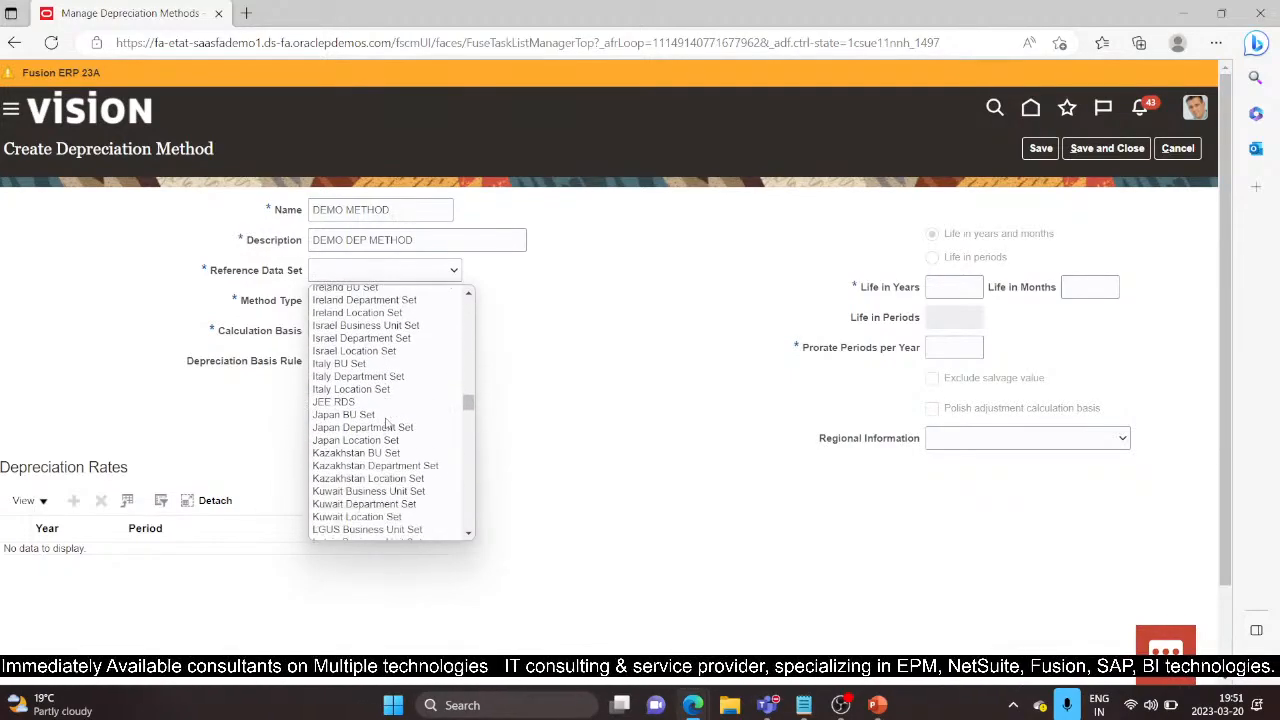
pyautogui.scroll(12, 388, 425)
pyautogui.scroll(10, 388, 425)
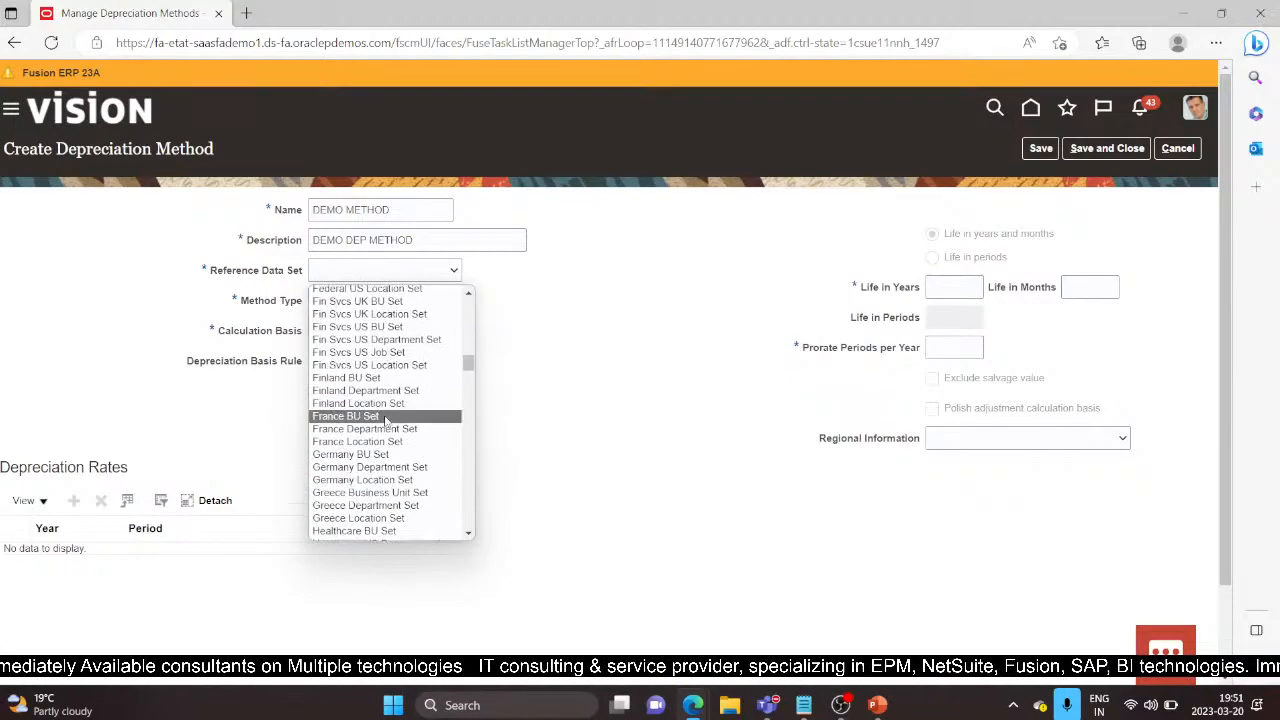
pyautogui.click(366, 380)
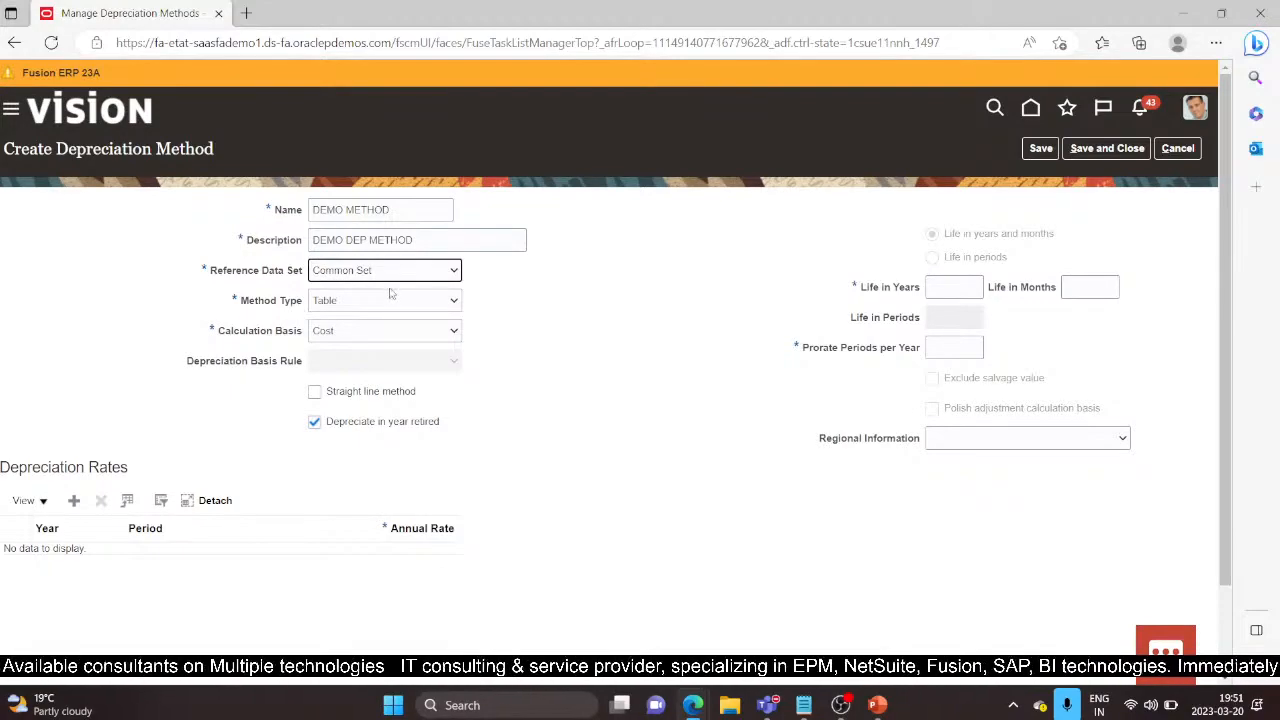
pyautogui.click(456, 300)
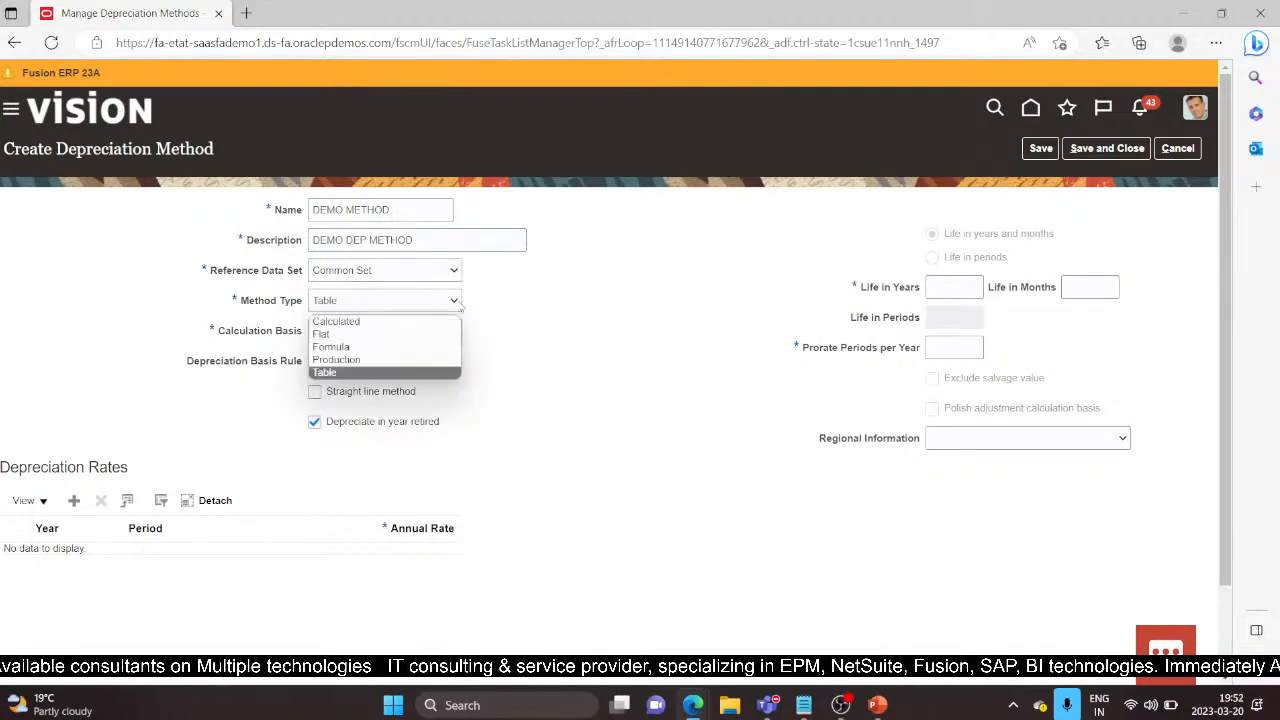
pyautogui.click(365, 340)
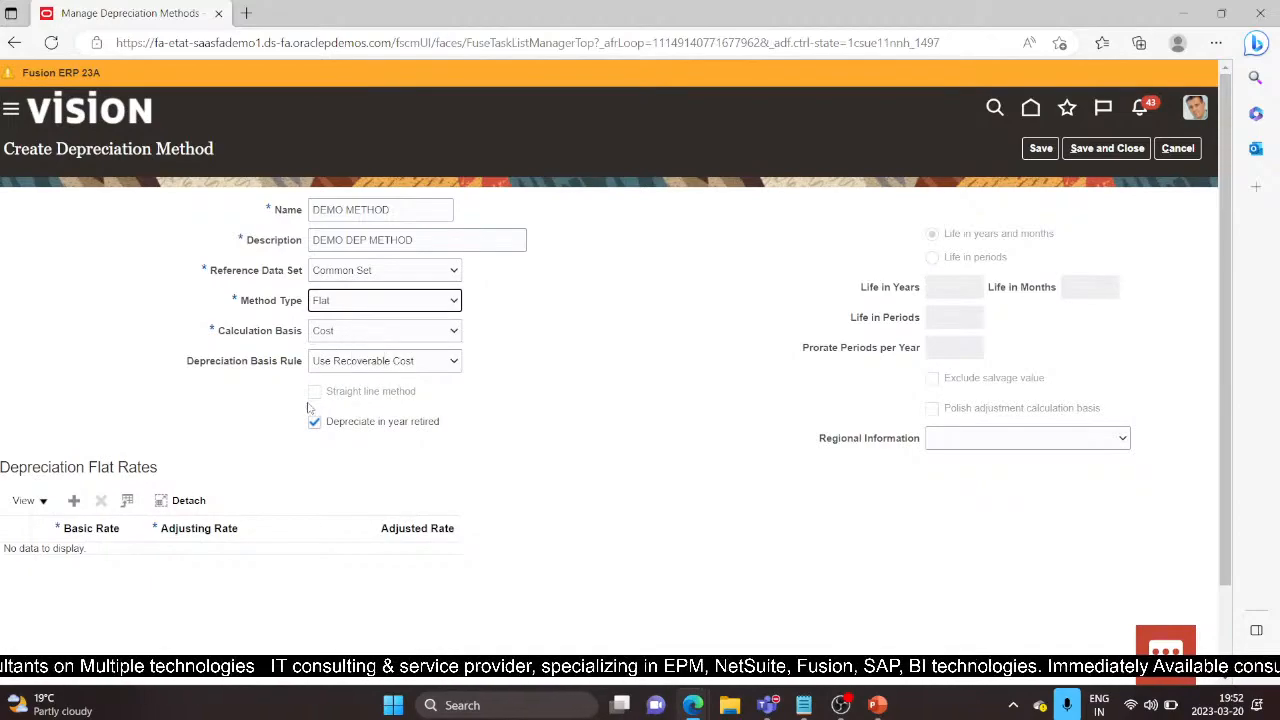
pyautogui.click(442, 366)
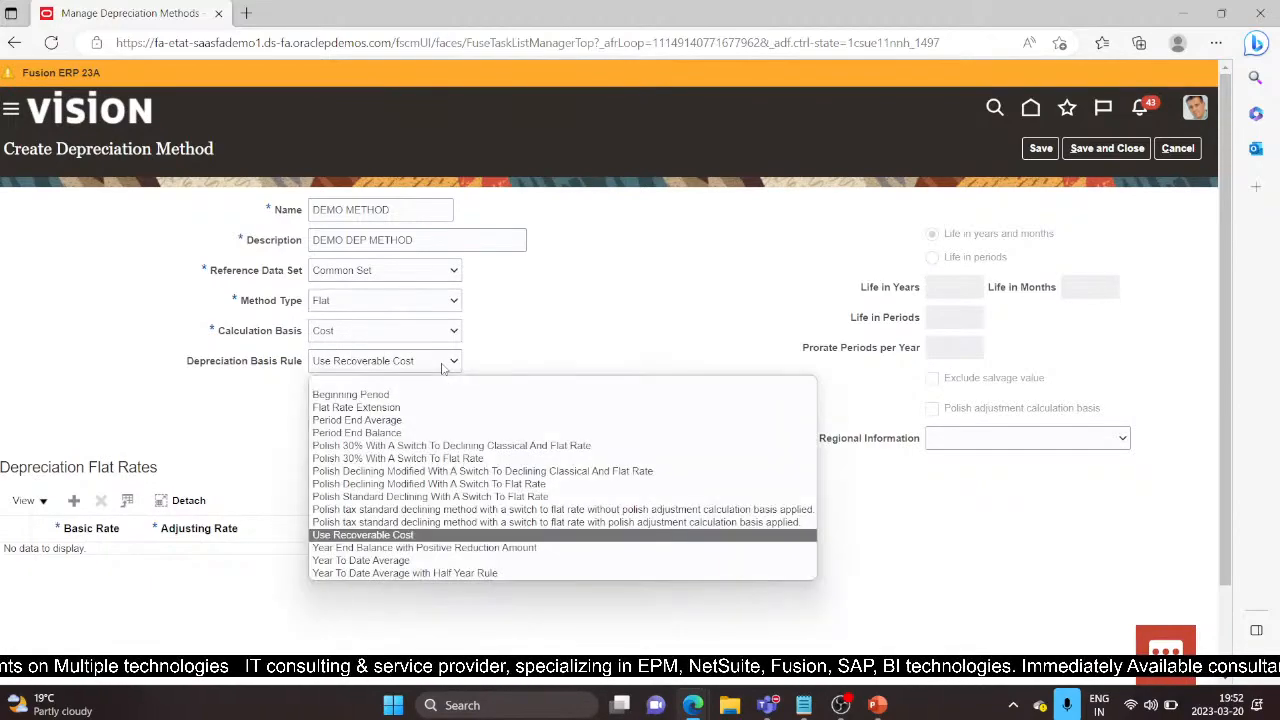
pyautogui.click(410, 536)
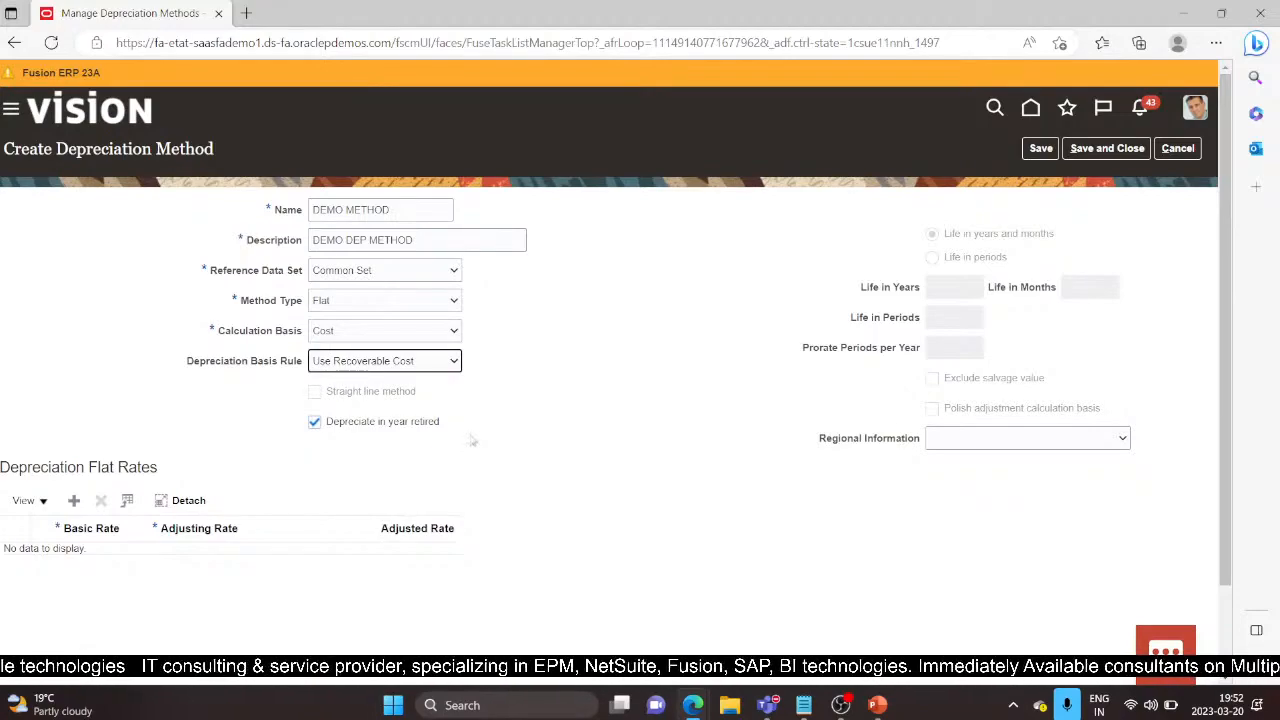
# Step: Add a flat rate row with basic rate 10 and adjusting rate 0, then save and close
pyautogui.click(74, 500)
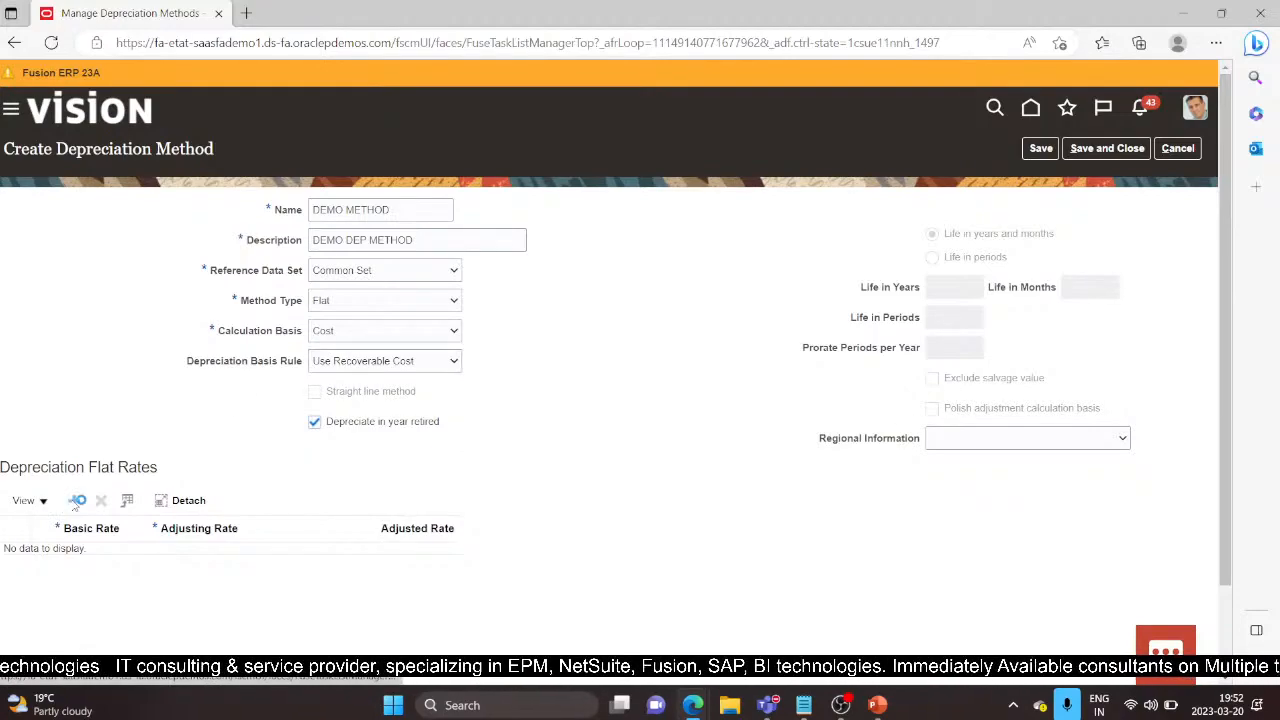
pyautogui.click(95, 568)
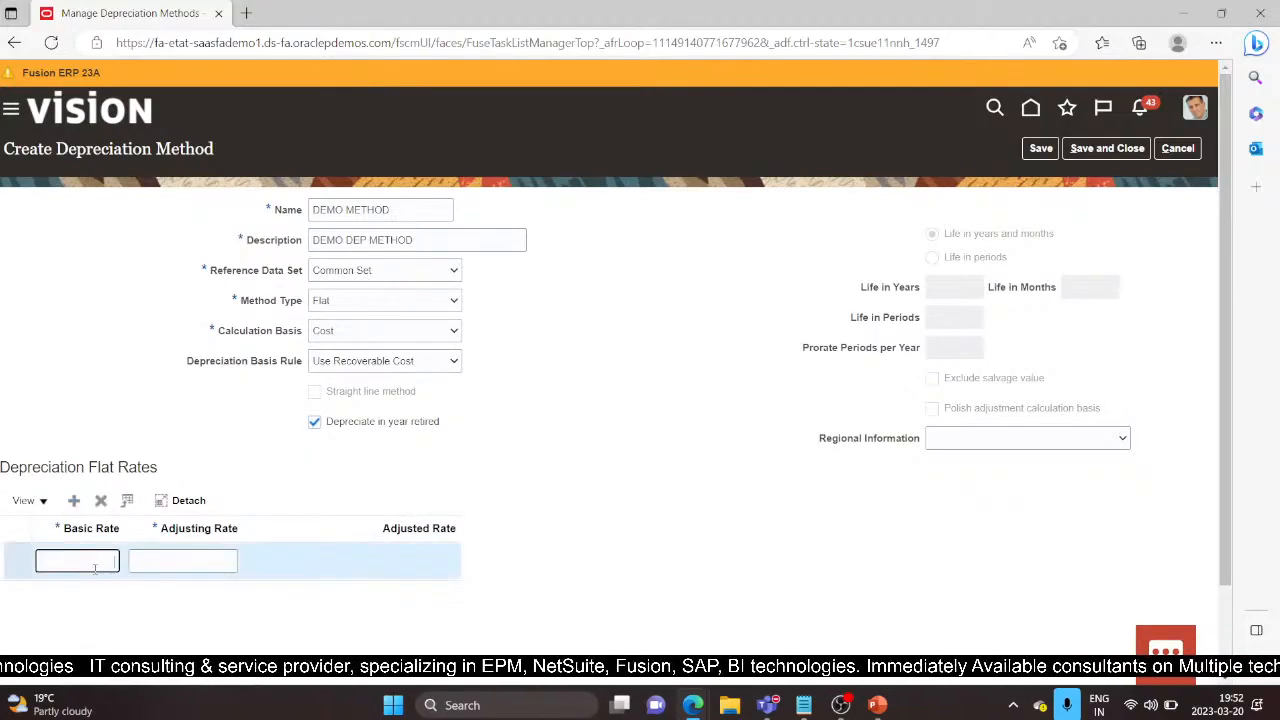
pyautogui.write('10')
pyautogui.press('Tab')
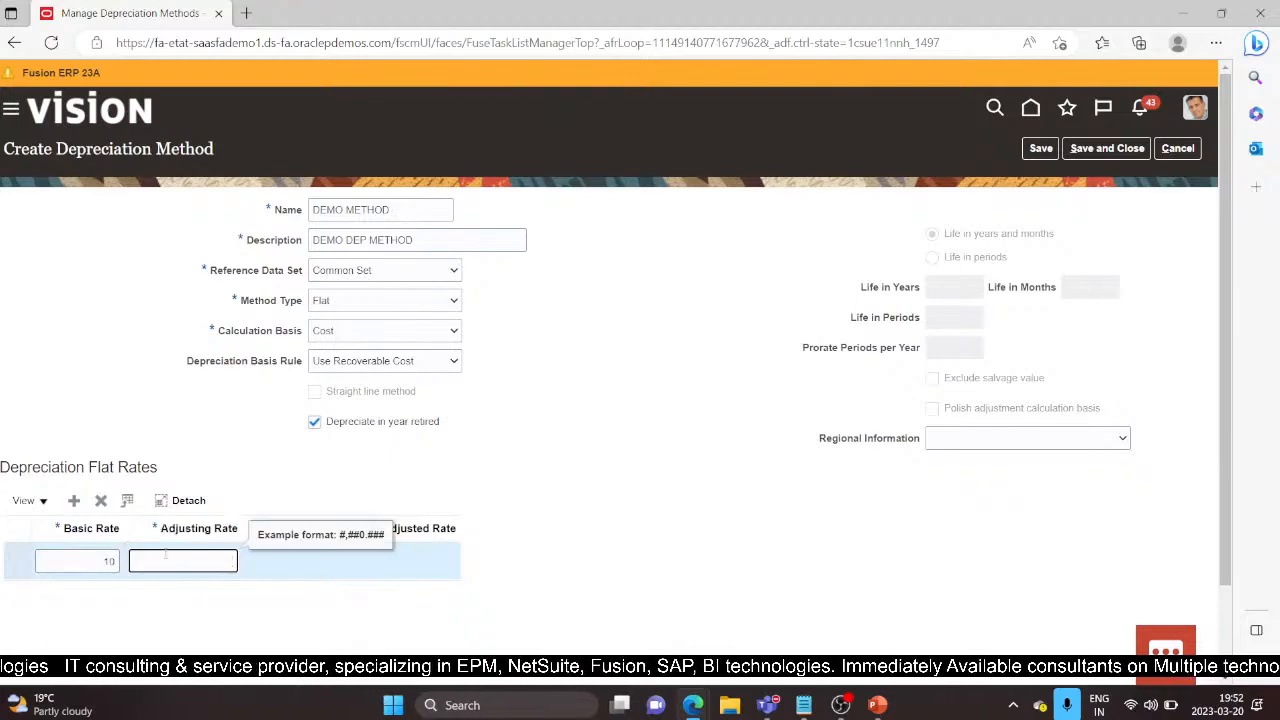
pyautogui.write('0')
pyautogui.press('Tab')
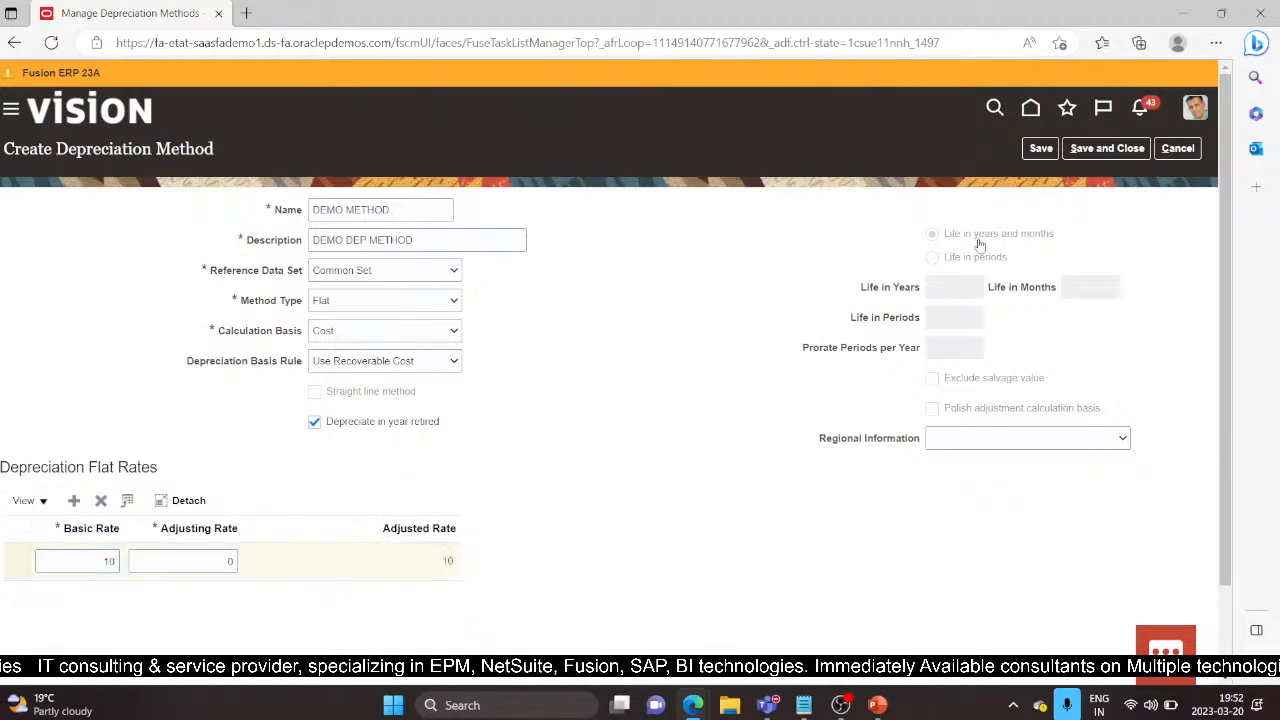
pyautogui.click(1107, 148)
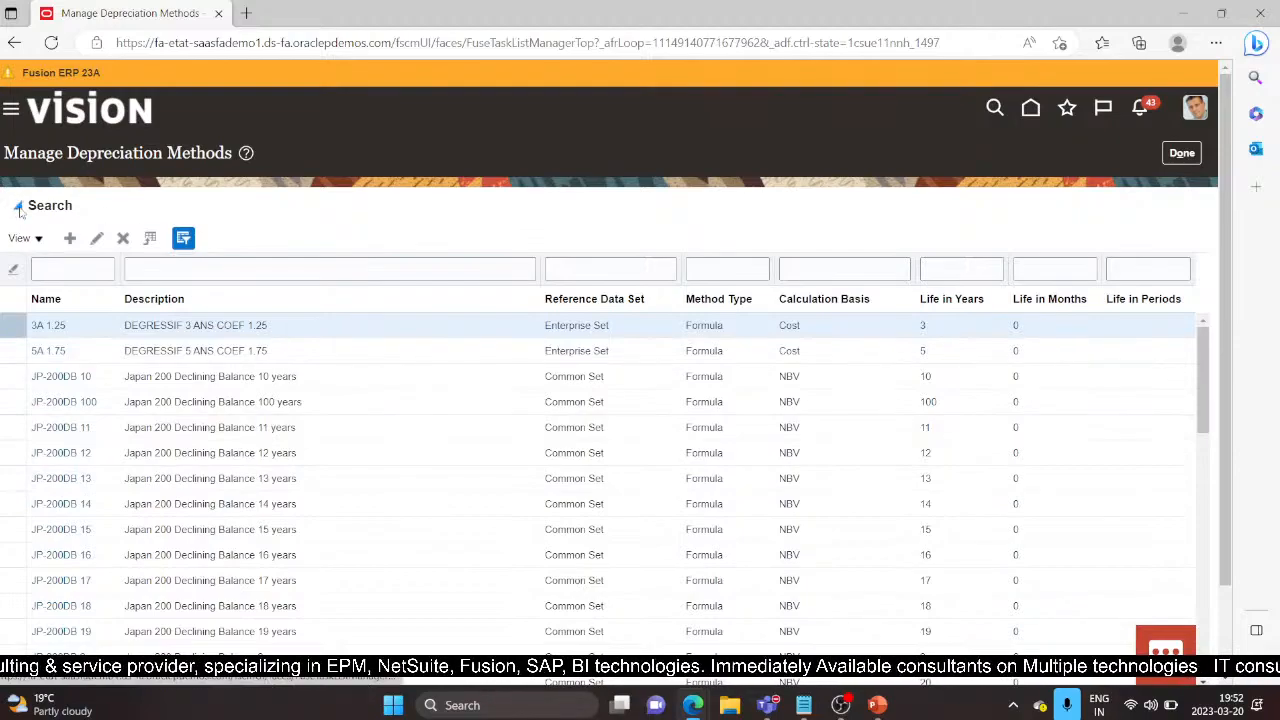
# Step: Search Flat methods for the name 'demo' to confirm DEMO METHOD with Common Set and Cost basis
pyautogui.click(241, 262)
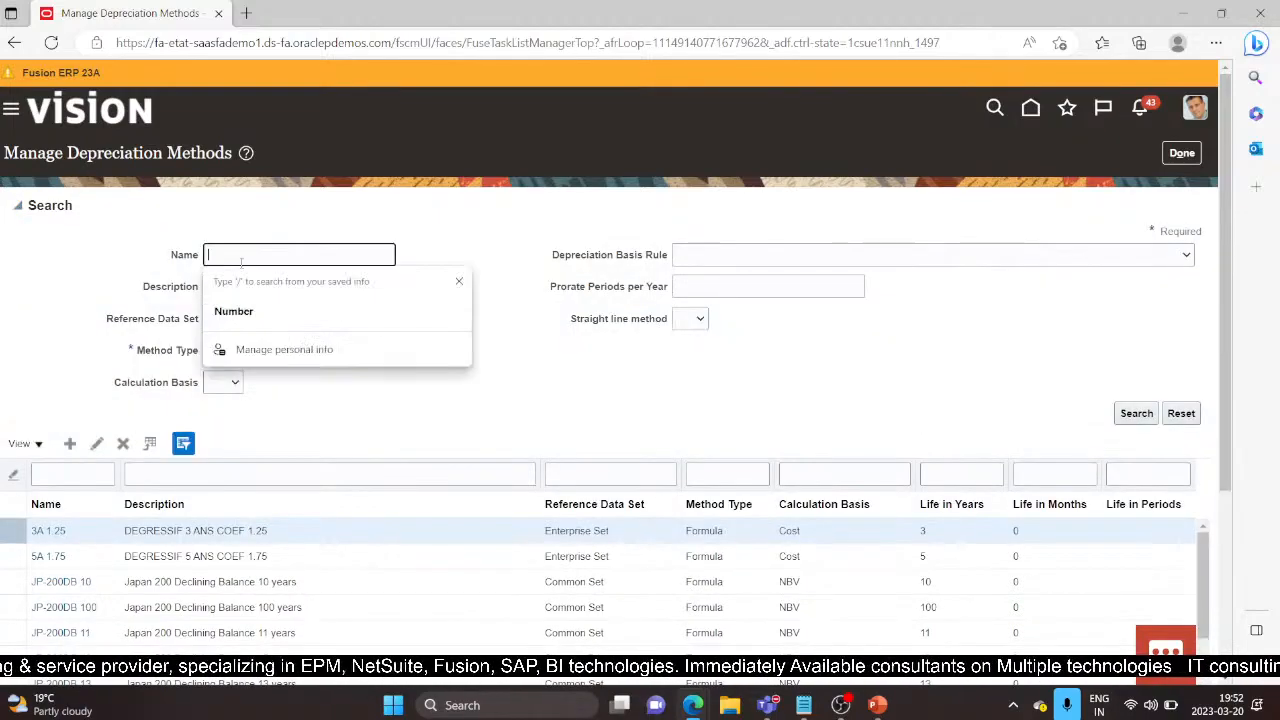
pyautogui.write('demo')
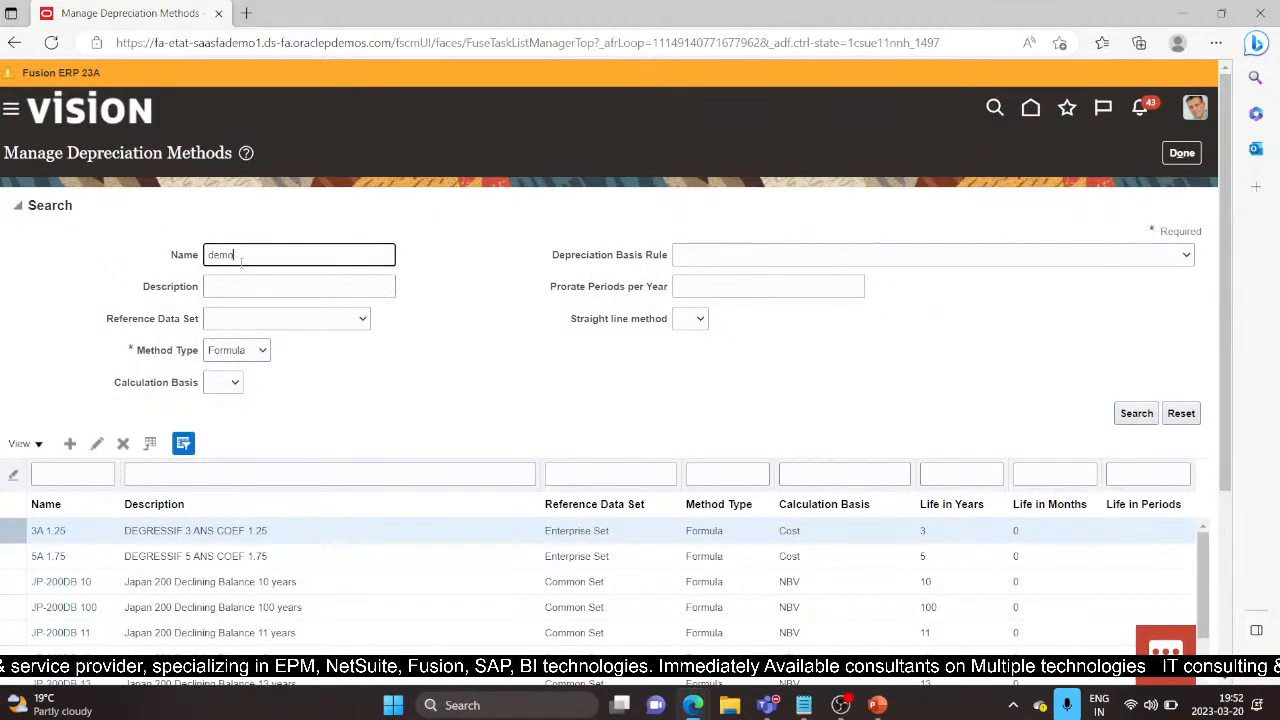
pyautogui.click(103, 508)
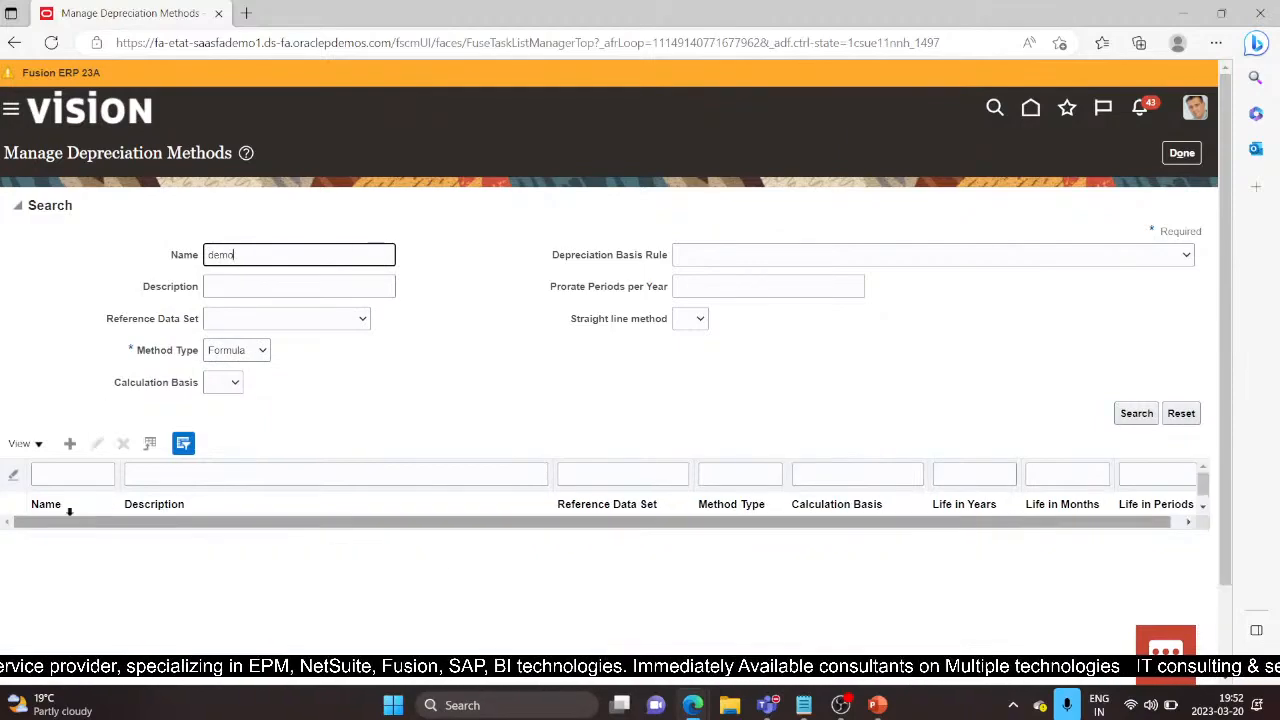
pyautogui.click(263, 350)
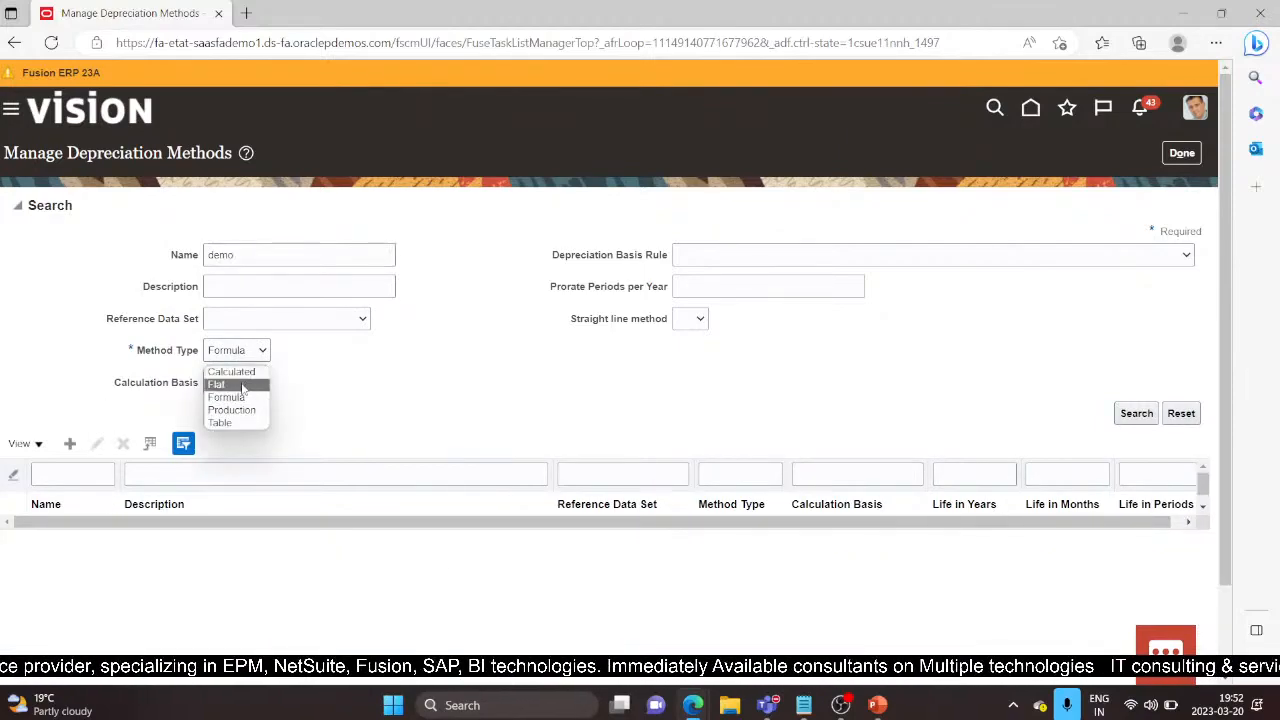
pyautogui.click(238, 385)
pyautogui.click(1137, 414)
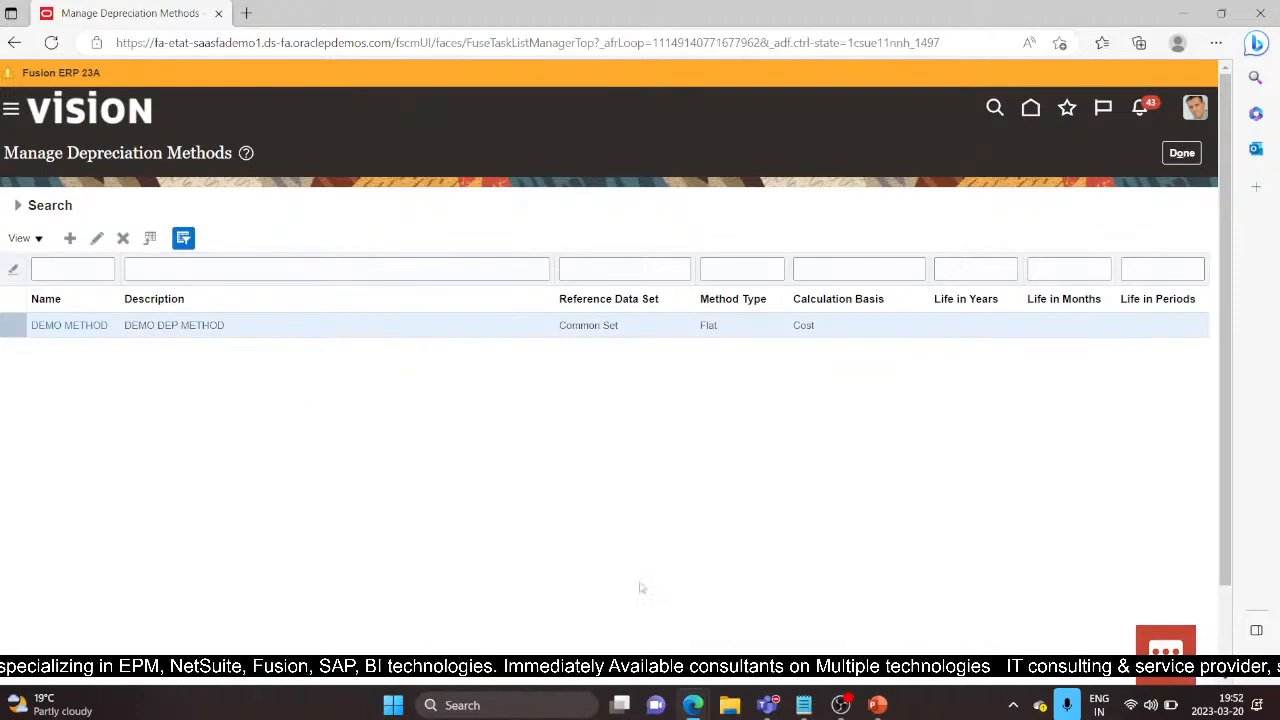
# Step: Enter the demo user ID on the InPrivate window's Fusion sign-in page
pyautogui.moveTo(712, 708)
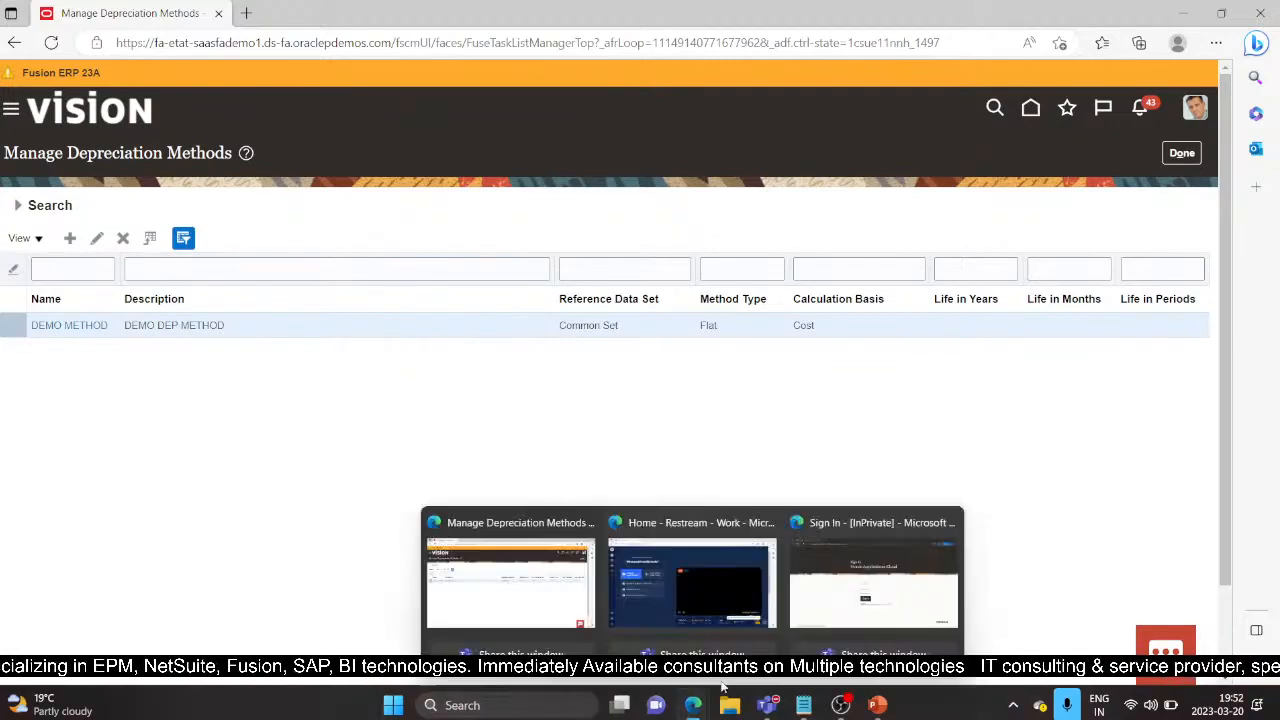
pyautogui.click(873, 584)
pyautogui.click(631, 345)
pyautogui.click(631, 345)
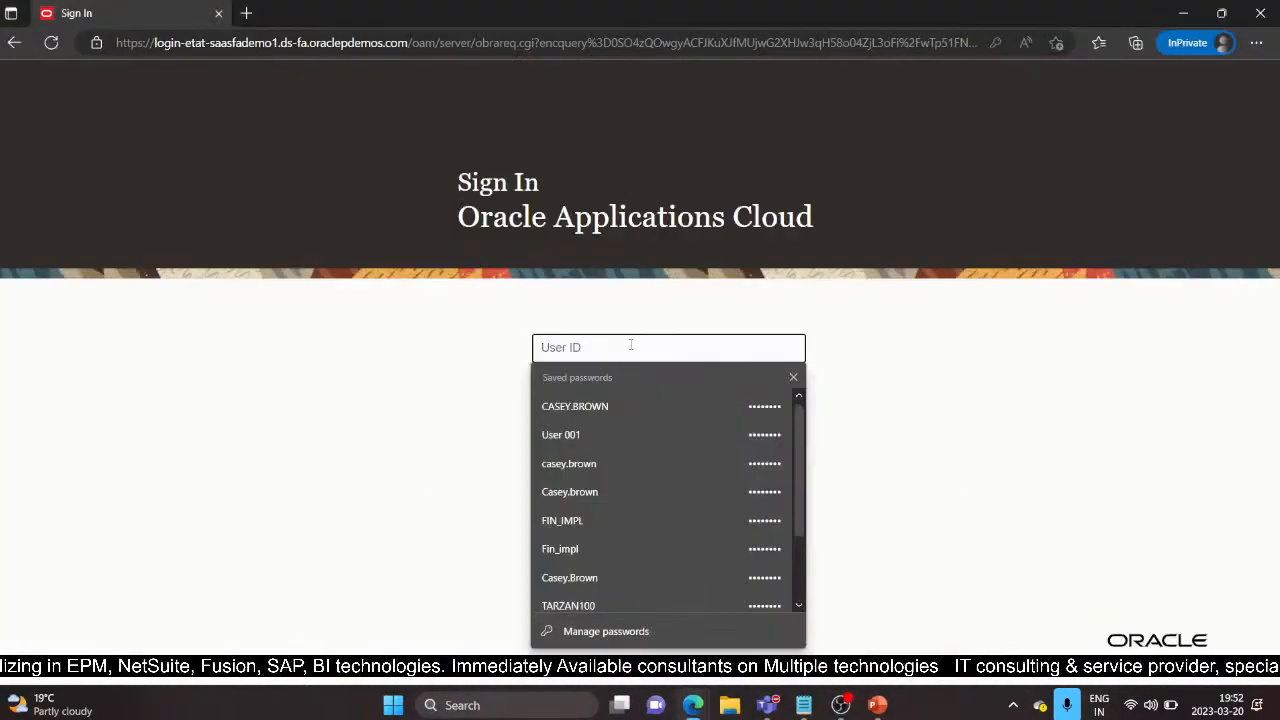
pyautogui.write('USER')
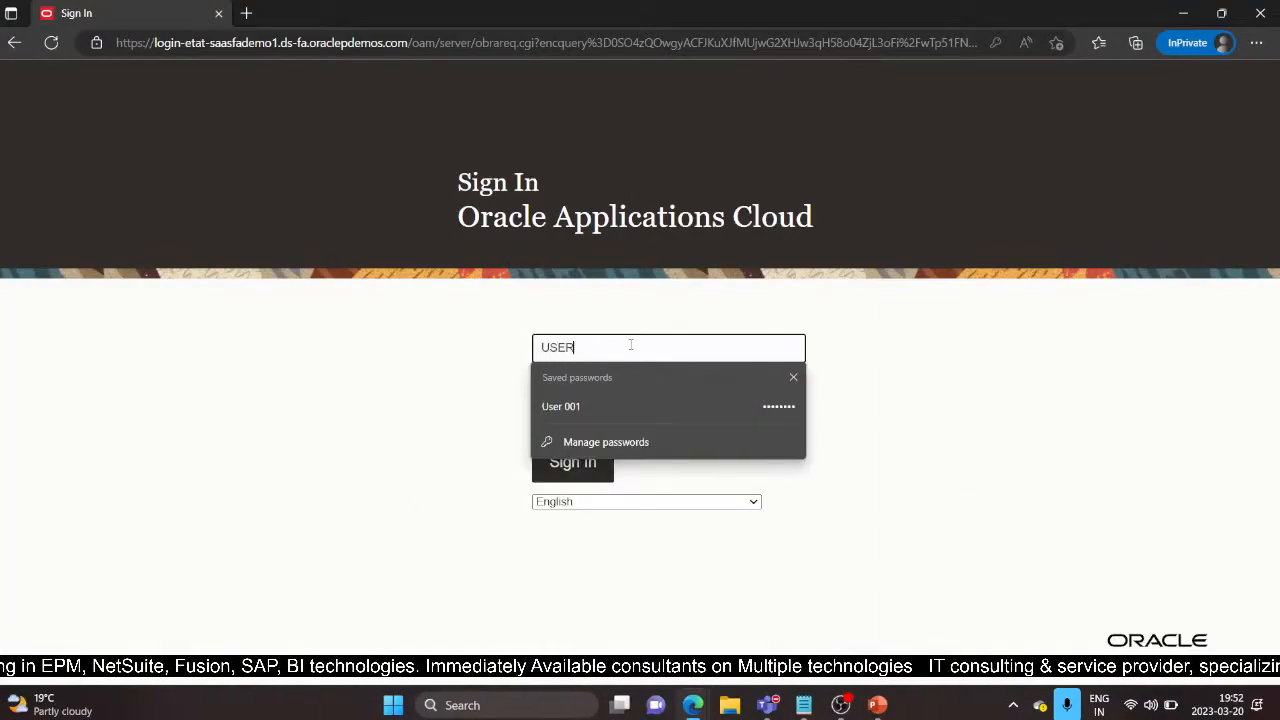
pyautogui.write(' 001')
pyautogui.press('Tab')
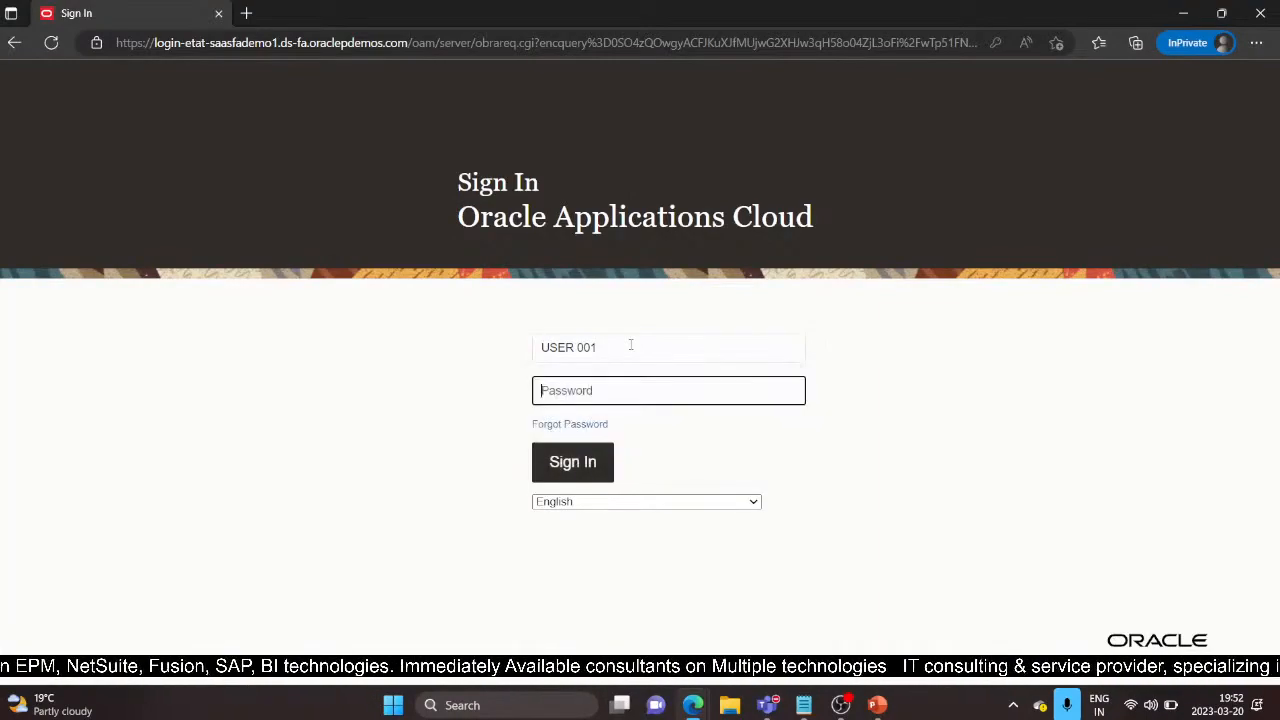
pyautogui.click(803, 705)
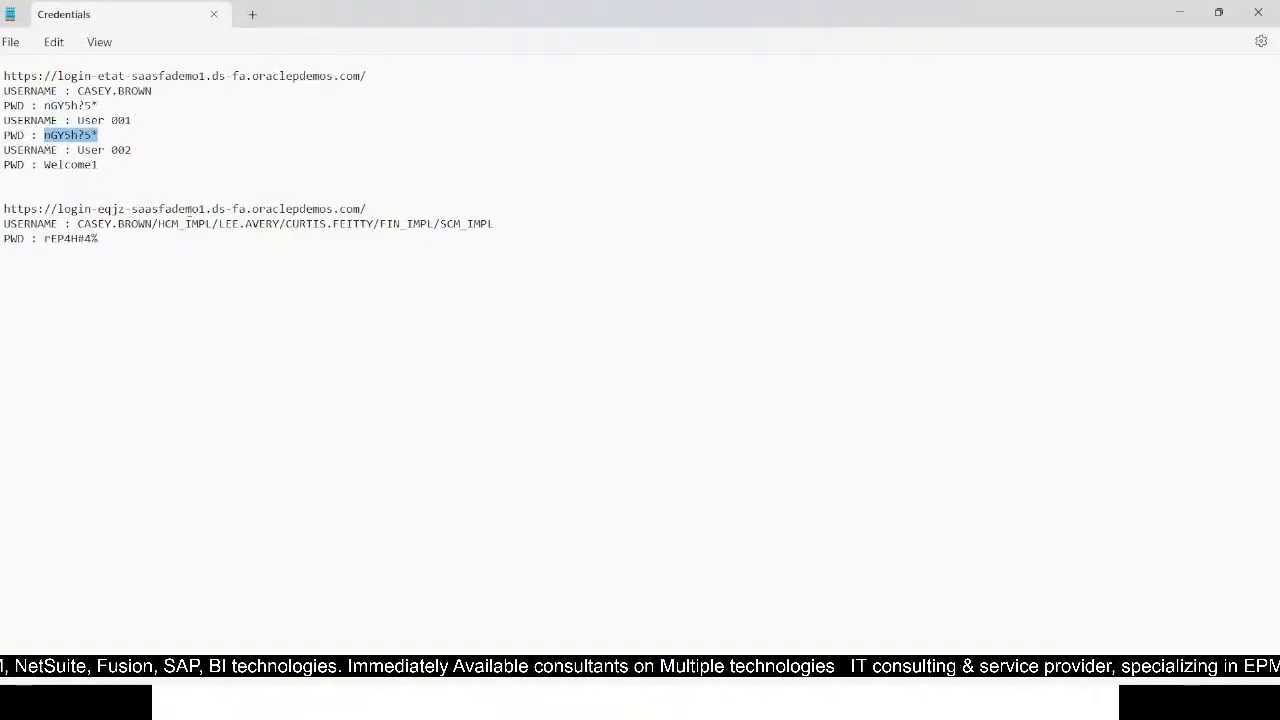
# Step: Paste the demo user's password from the Credentials notes and sign in
pyautogui.hotkey('alt', 'Tab')
pyautogui.hotkey('ctrl', 'v')
pyautogui.click(602, 462)
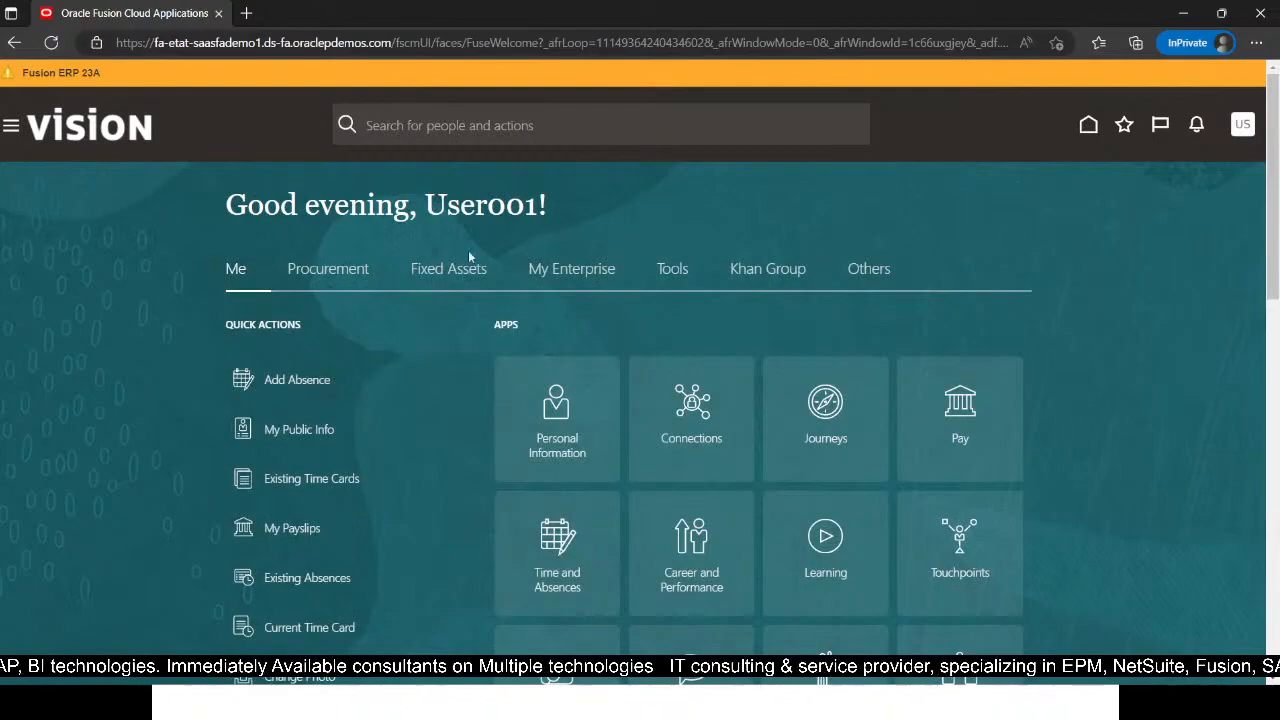
# Step: Open the Assets work area from the Fixed Assets group in the Navigator
pyautogui.click(463, 285)
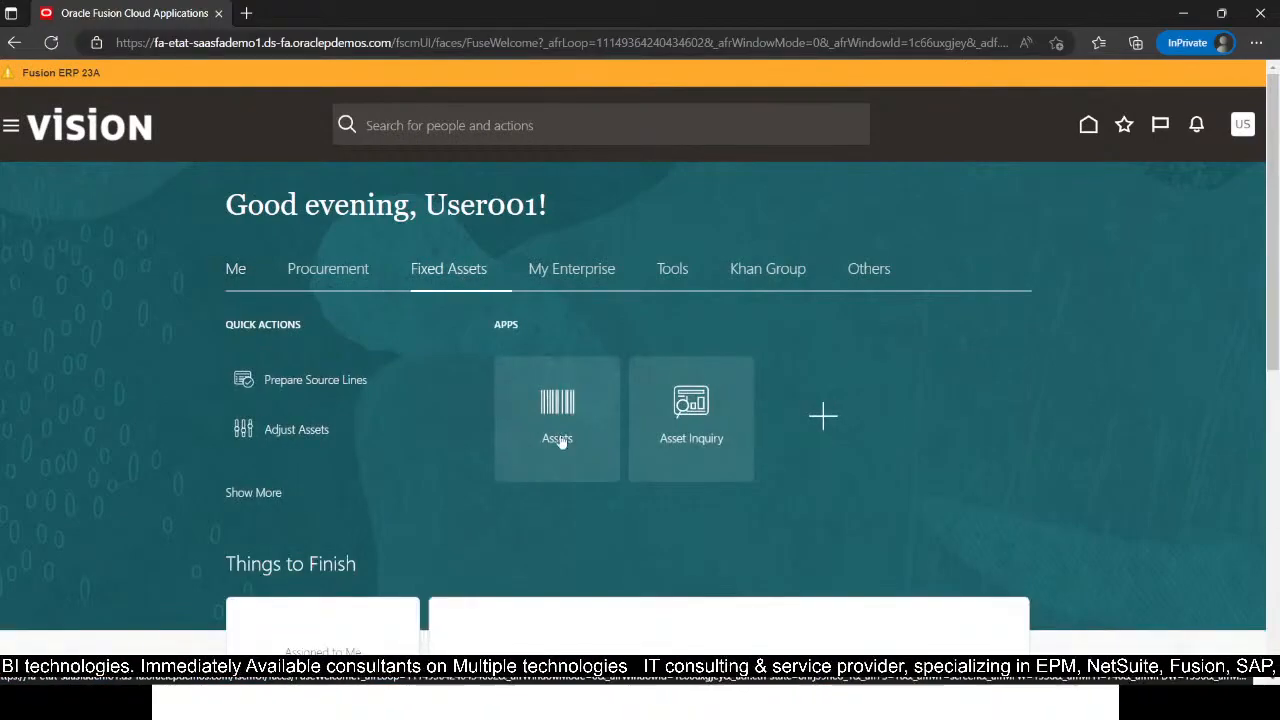
pyautogui.click(12, 128)
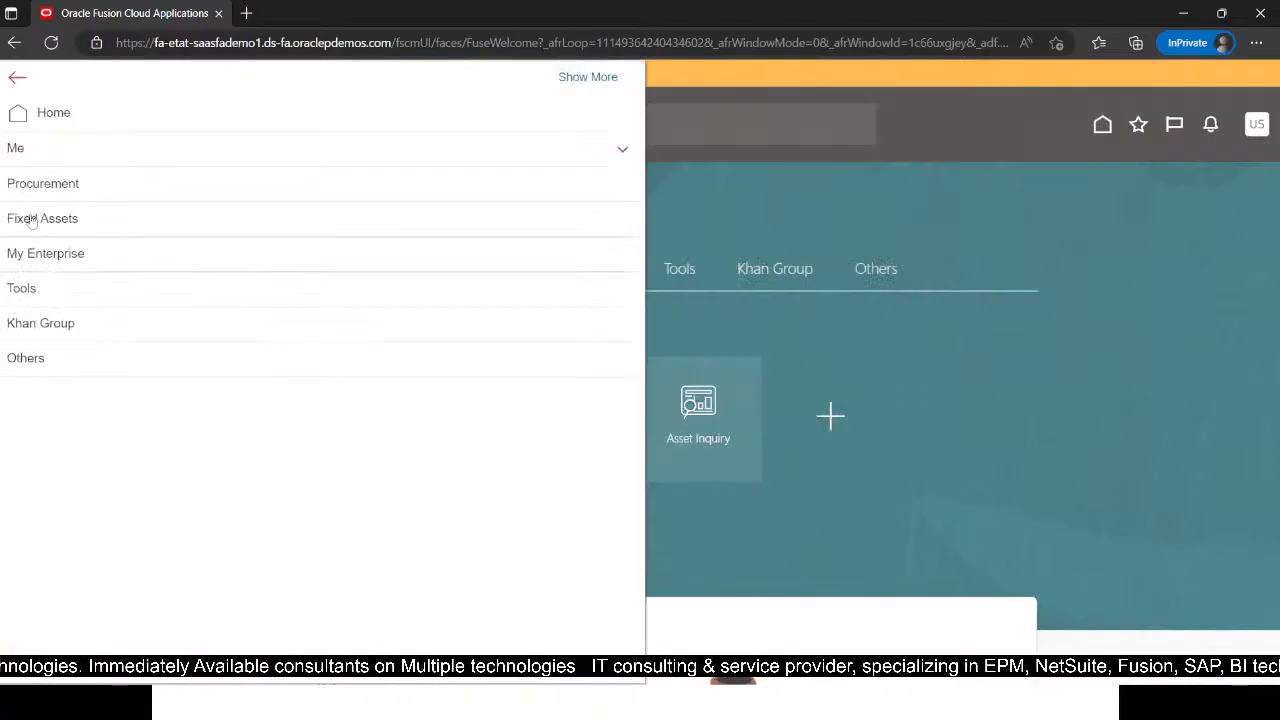
pyautogui.click(66, 218)
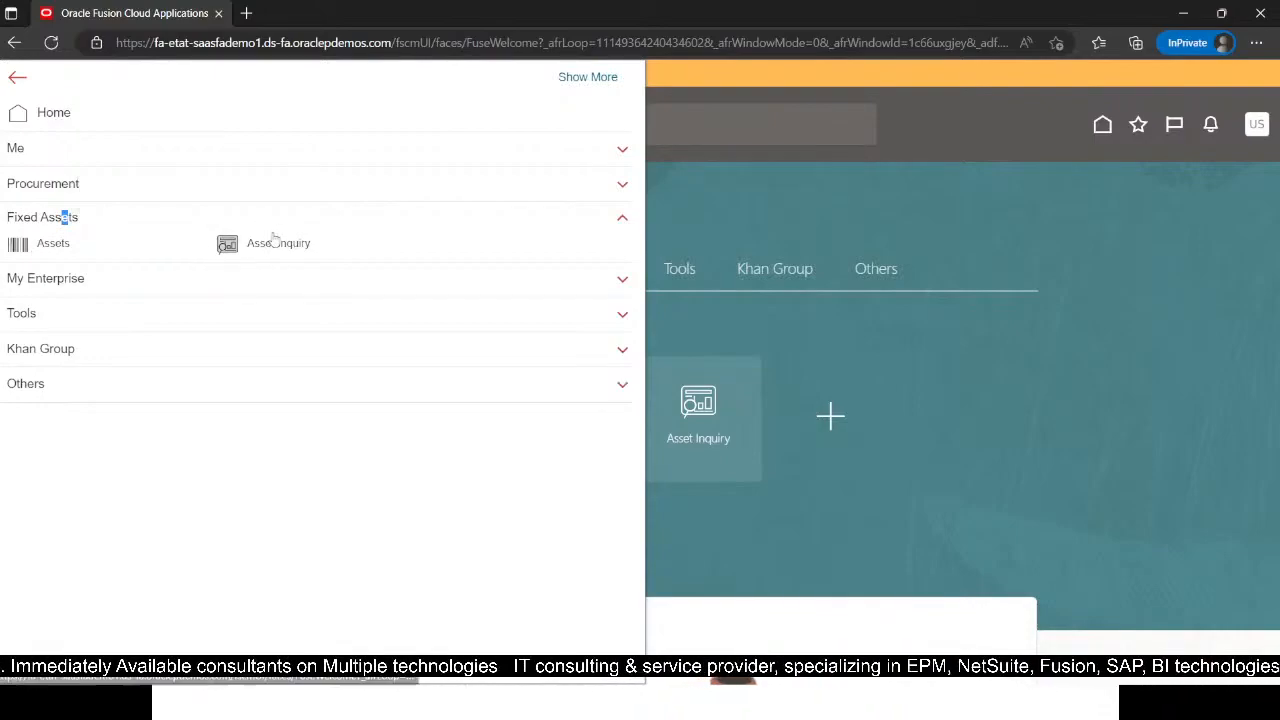
pyautogui.click(44, 243)
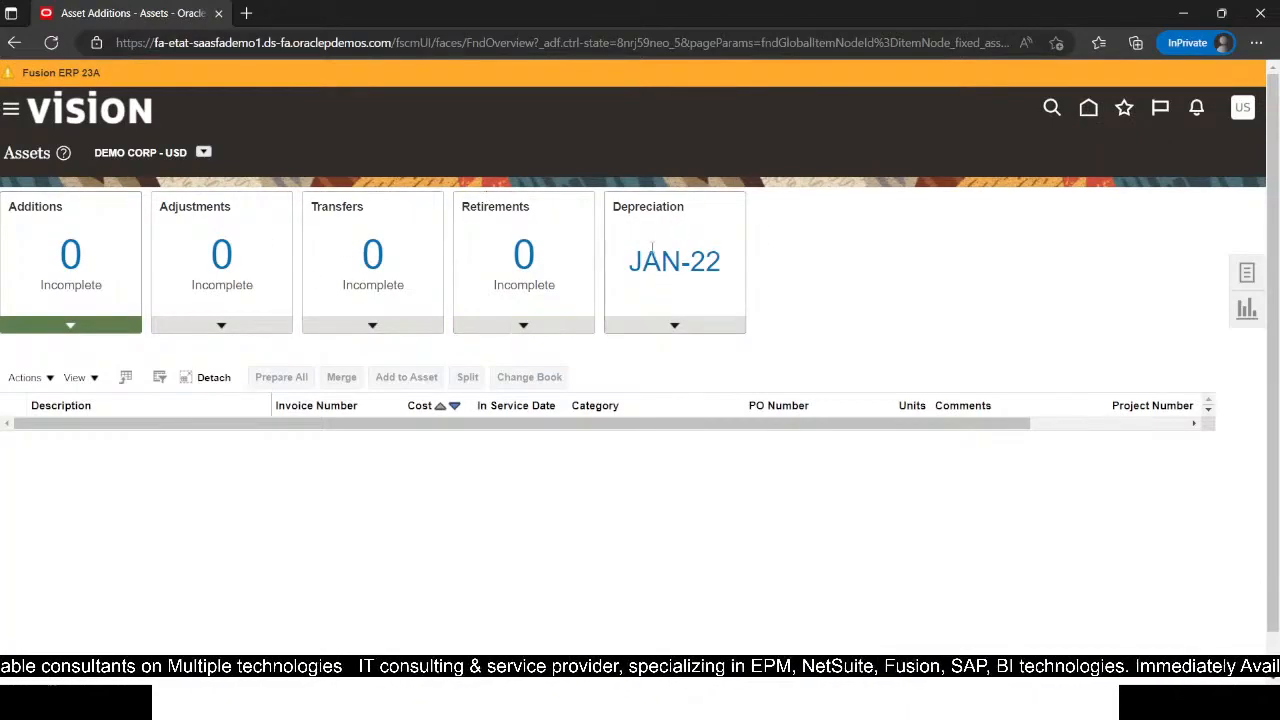
# Step: Review the Depreciation tile's period details and Calculate Depreciation options
pyautogui.click(697, 330)
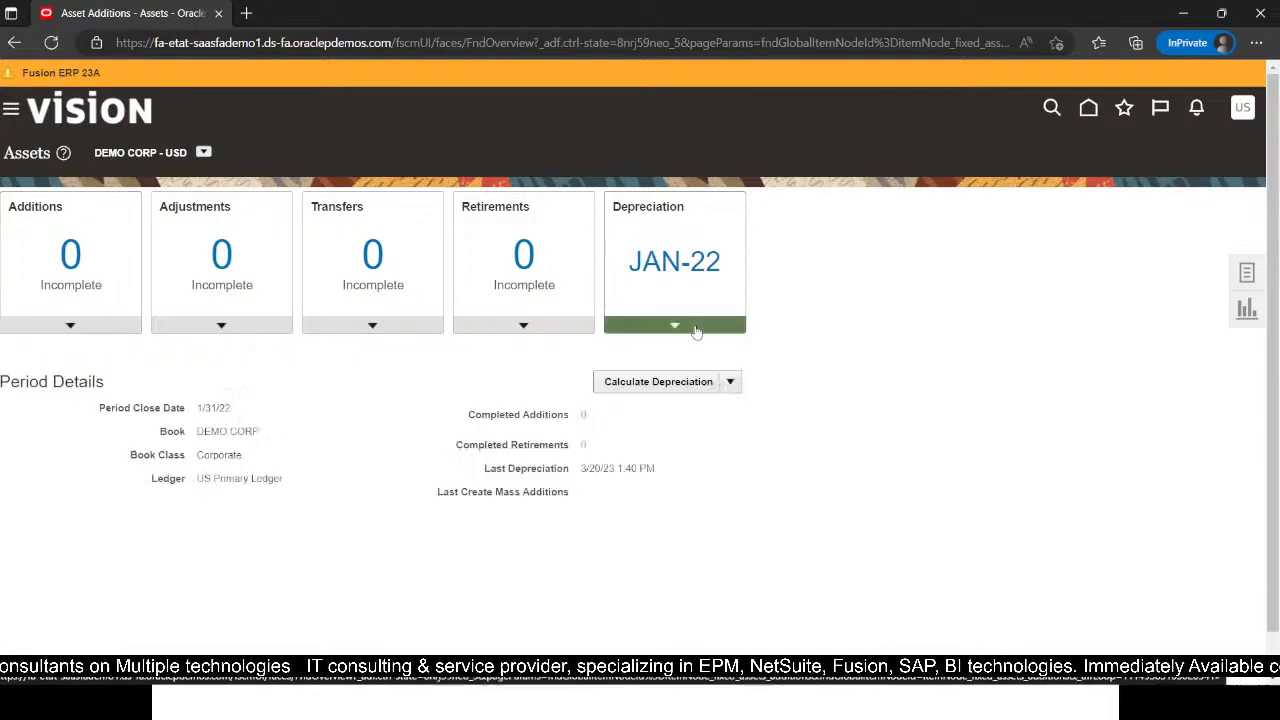
pyautogui.click(730, 381)
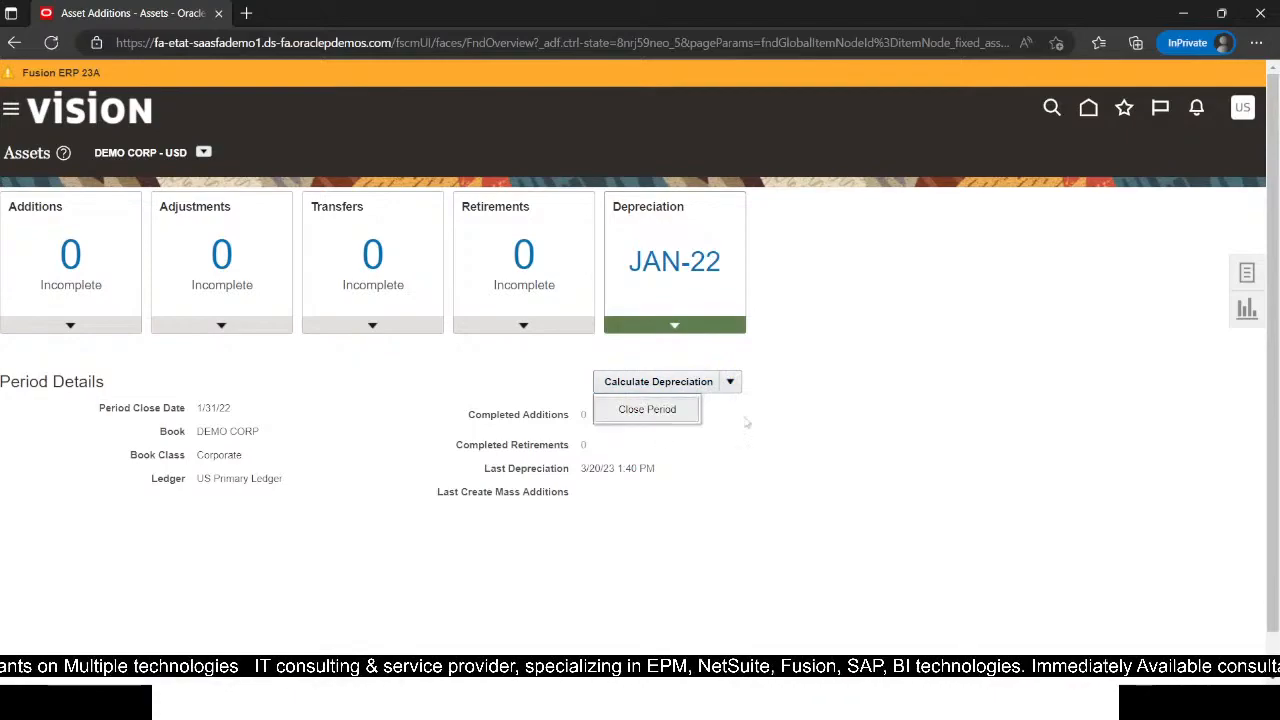
pyautogui.click(899, 318)
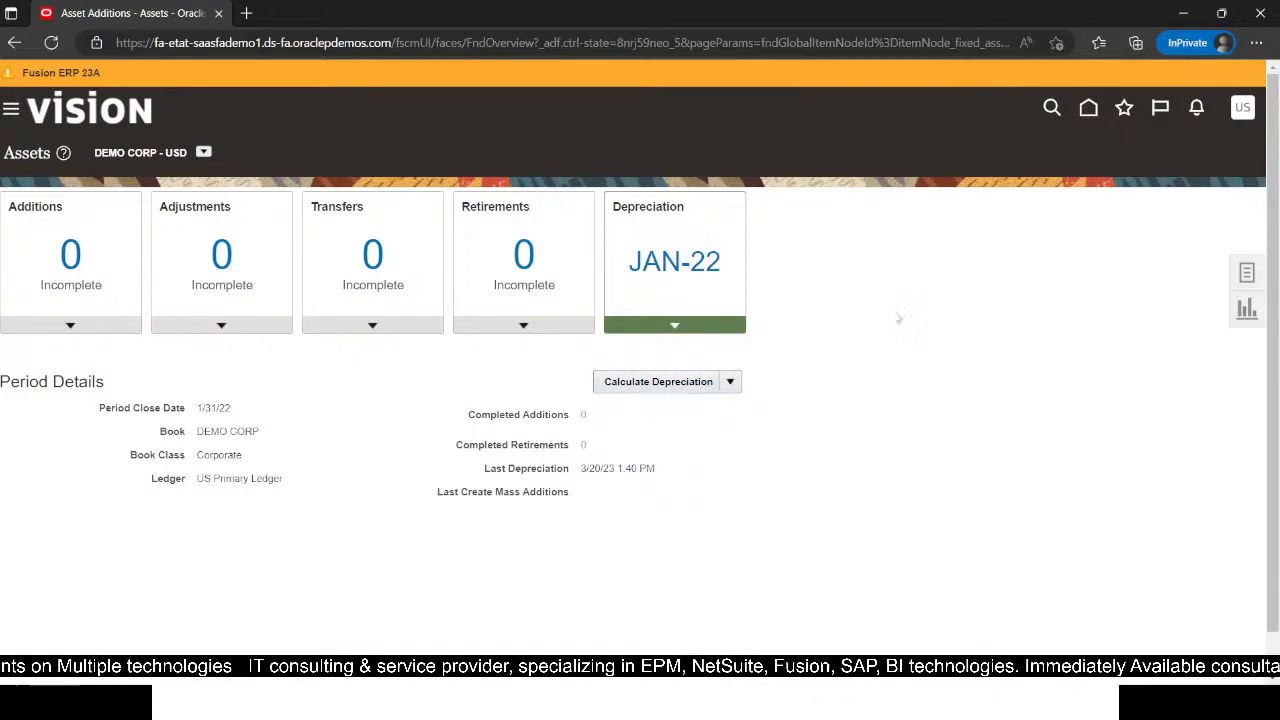
# Step: Check the available asset books and open Manage All Books showing DEMO CORP and DEMO TAX
pyautogui.click(1246, 278)
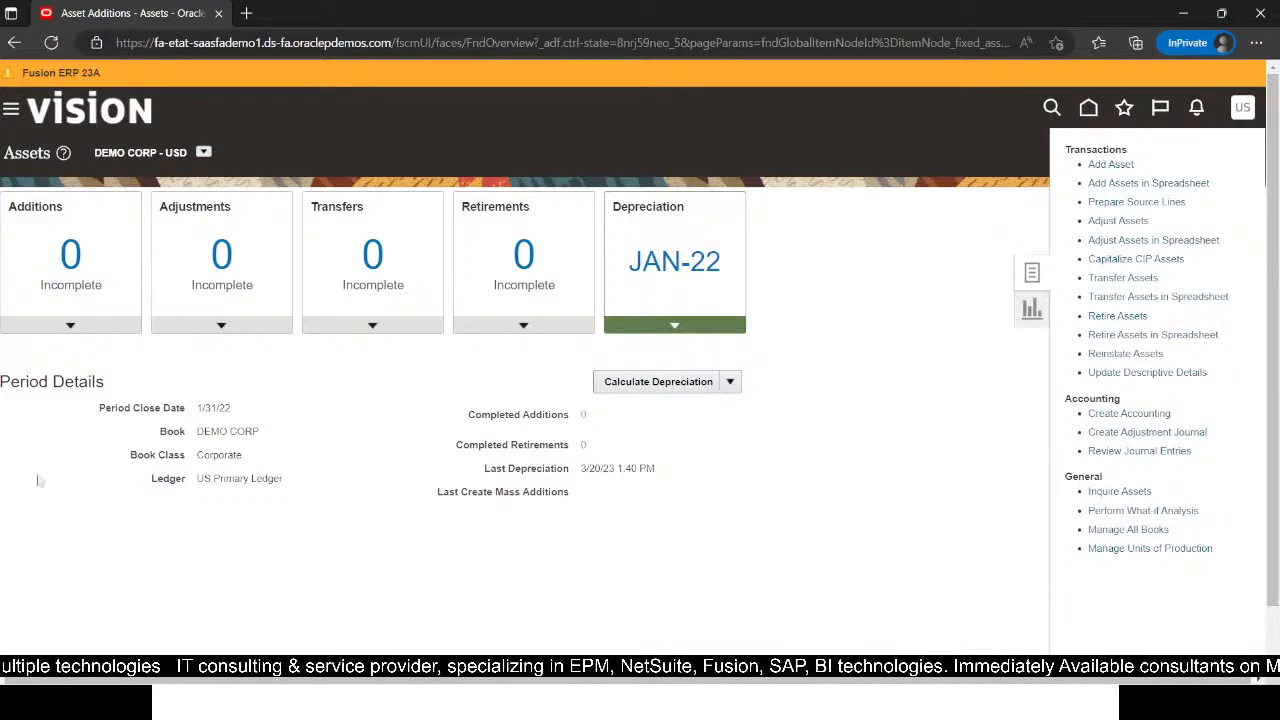
pyautogui.click(272, 133)
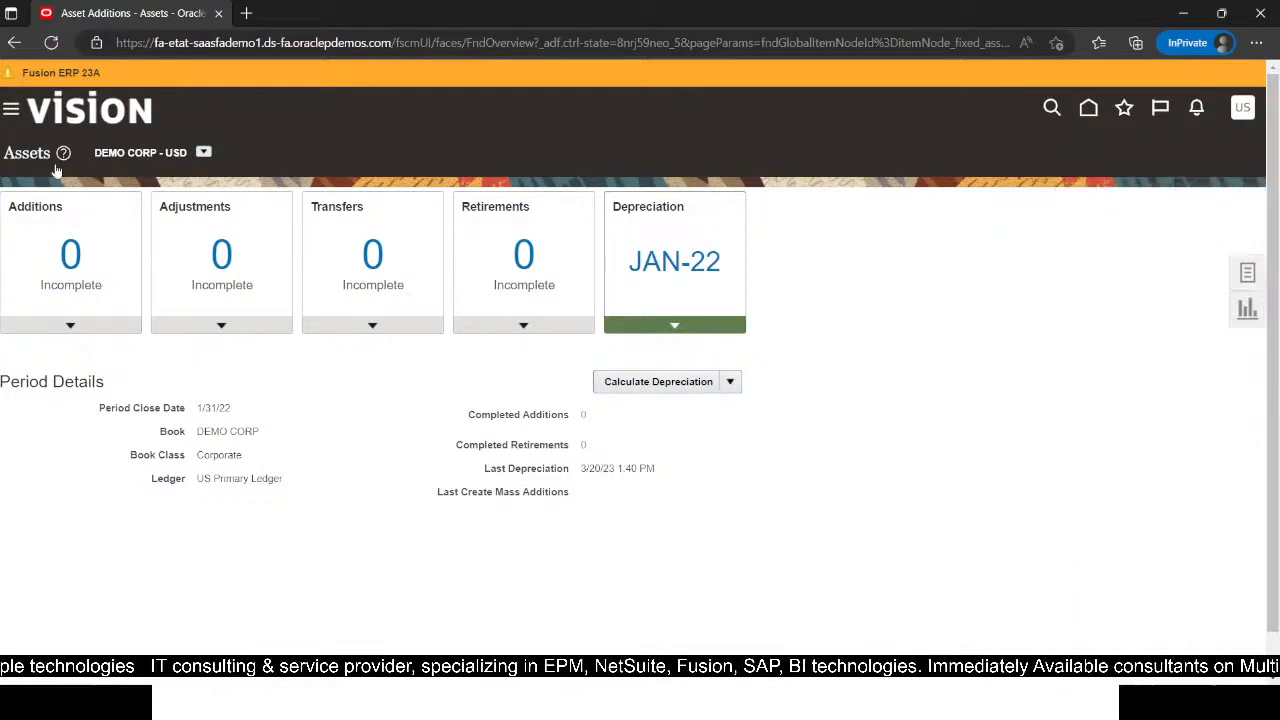
pyautogui.click(203, 152)
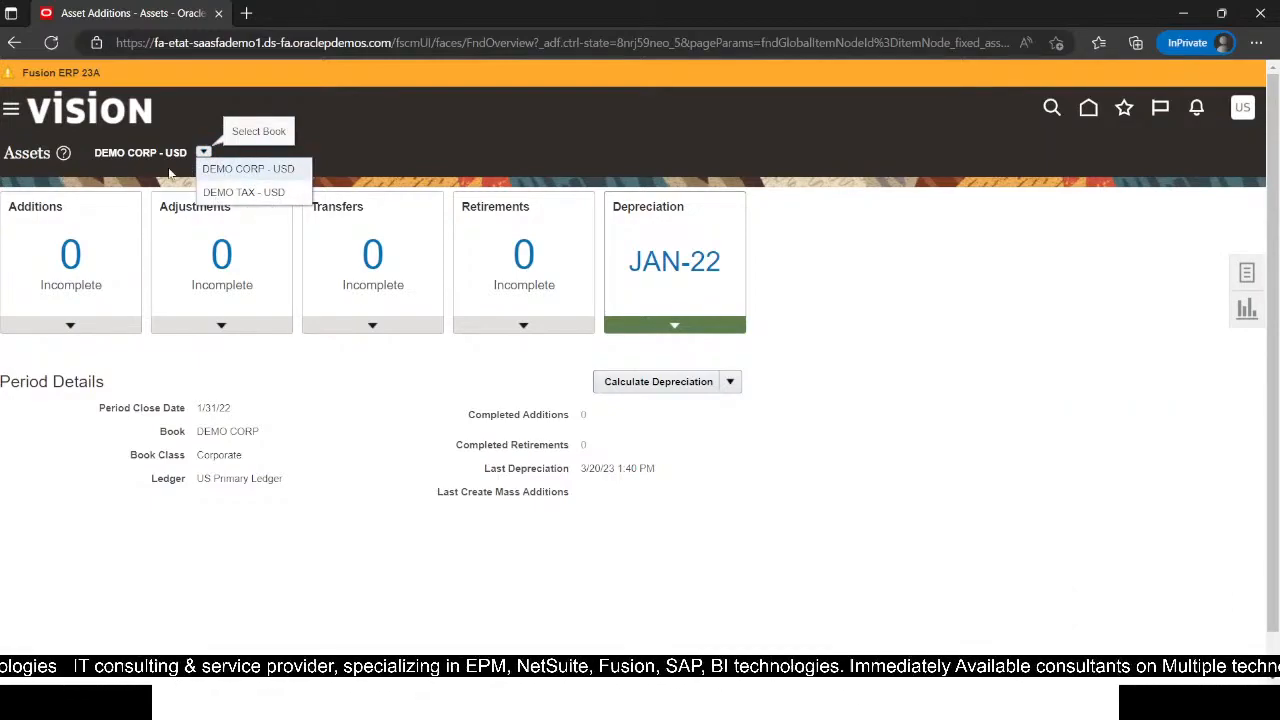
pyautogui.click(1247, 272)
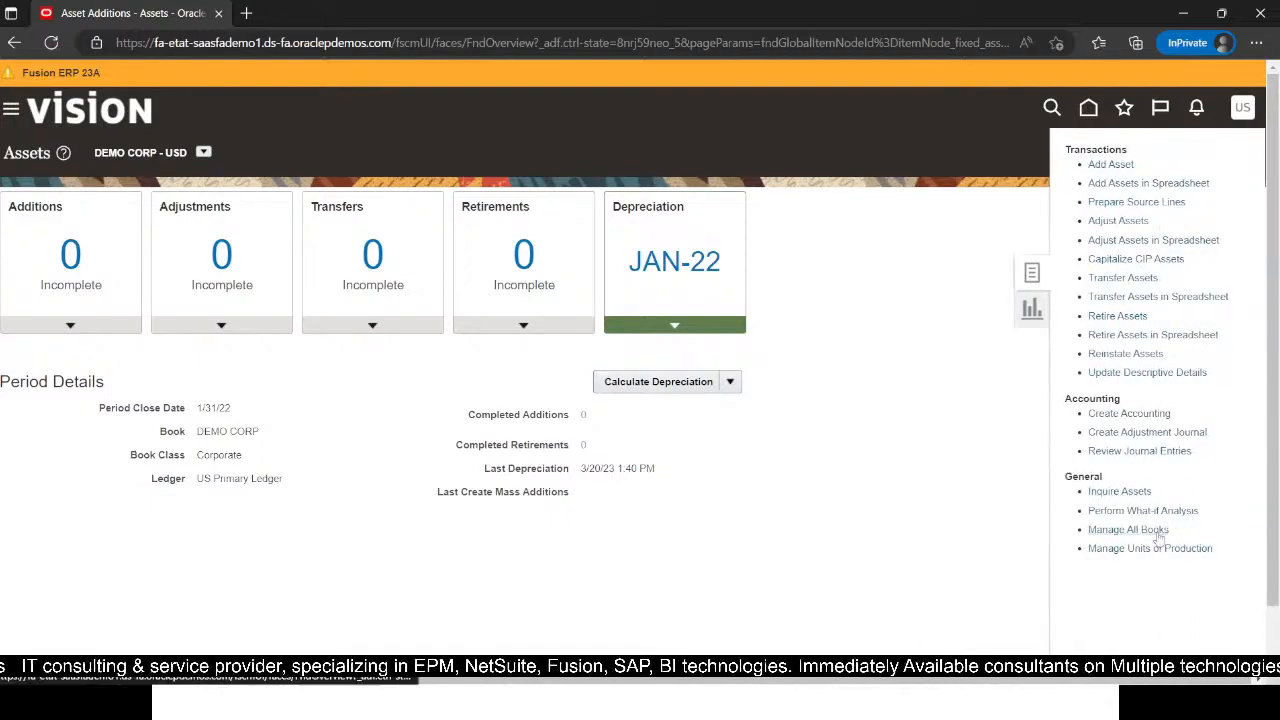
pyautogui.click(1143, 530)
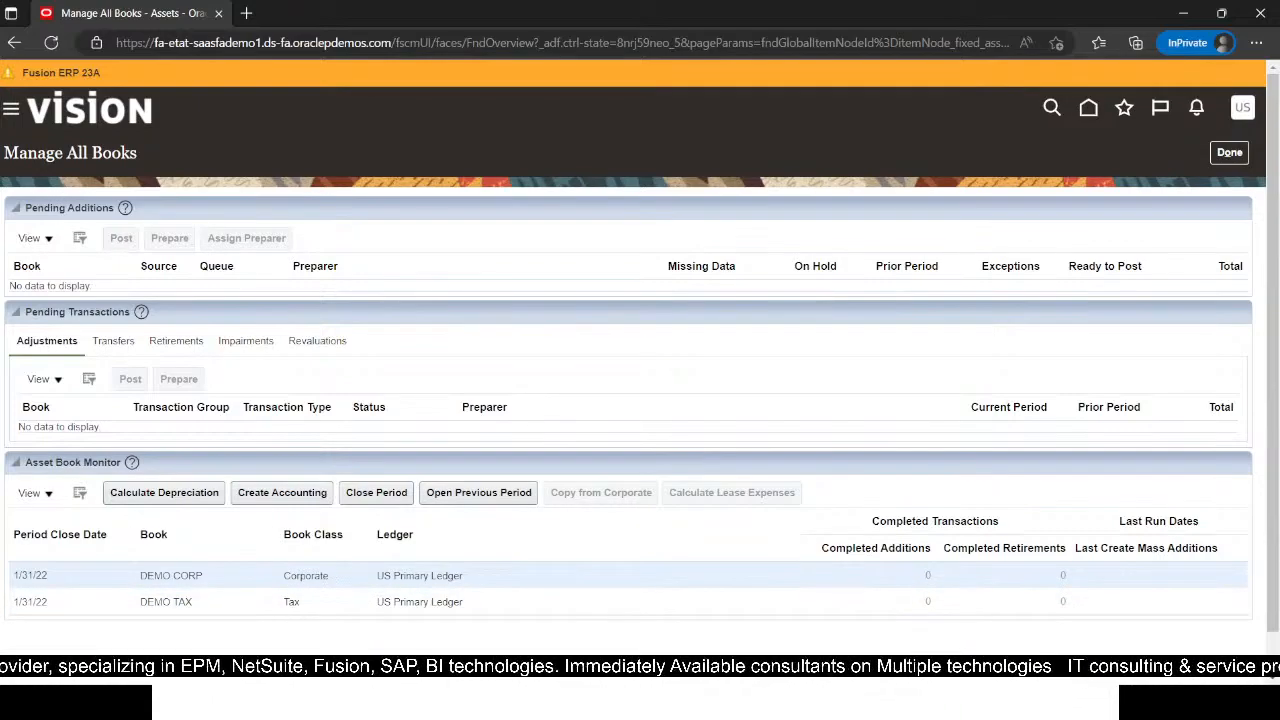
# Step: Check the Asset Book Monitor rows, then leave the books page for the DEMO CORP - USD Assets work area
pyautogui.moveTo(286, 576); pyautogui.dragTo(330, 578)
pyautogui.click(368, 580)
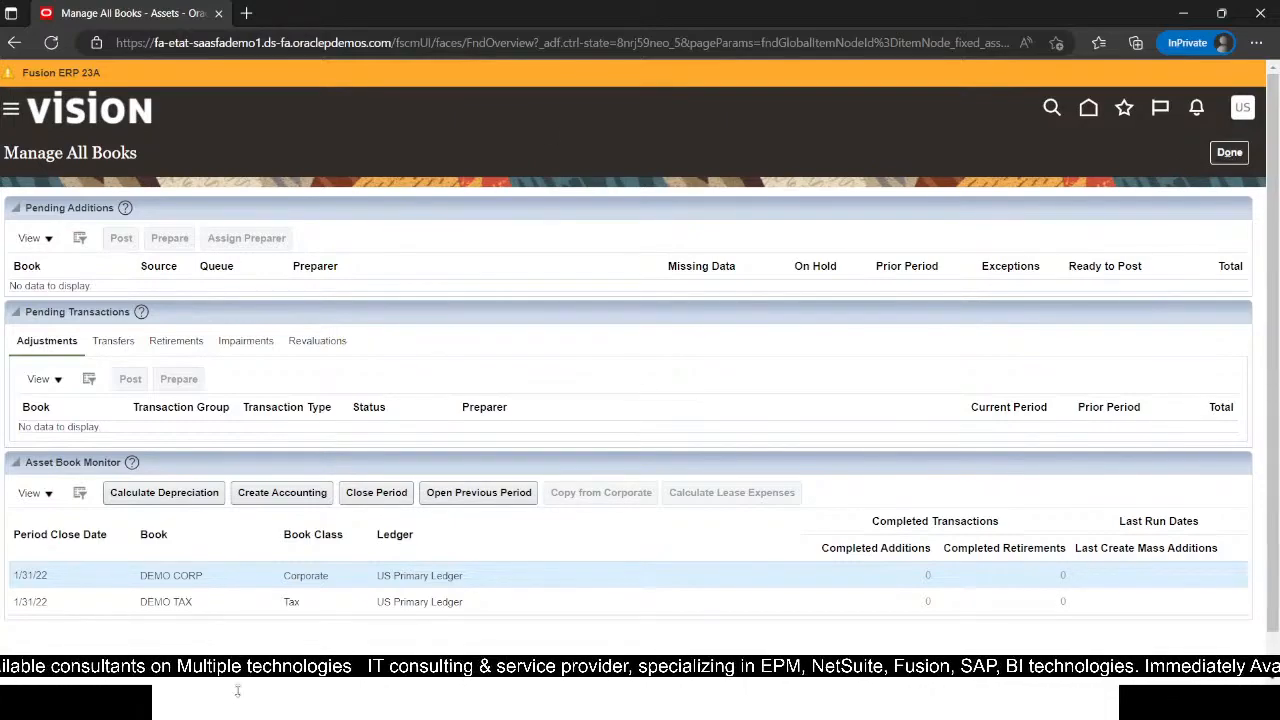
pyautogui.click(1228, 155)
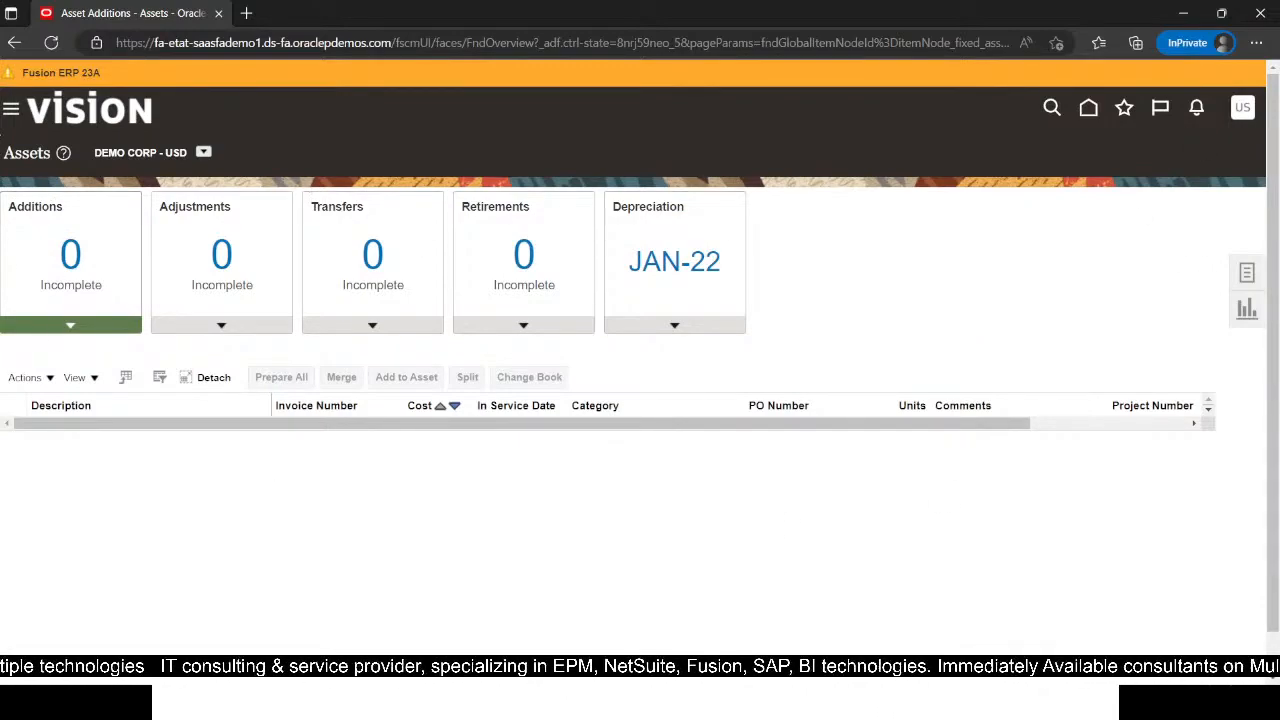
# Step: Sign out of the demo account and confirm, then minimize the browser to show the Bonus Rules and Ceilings slide
pyautogui.click(1245, 110)
pyautogui.click(1212, 148)
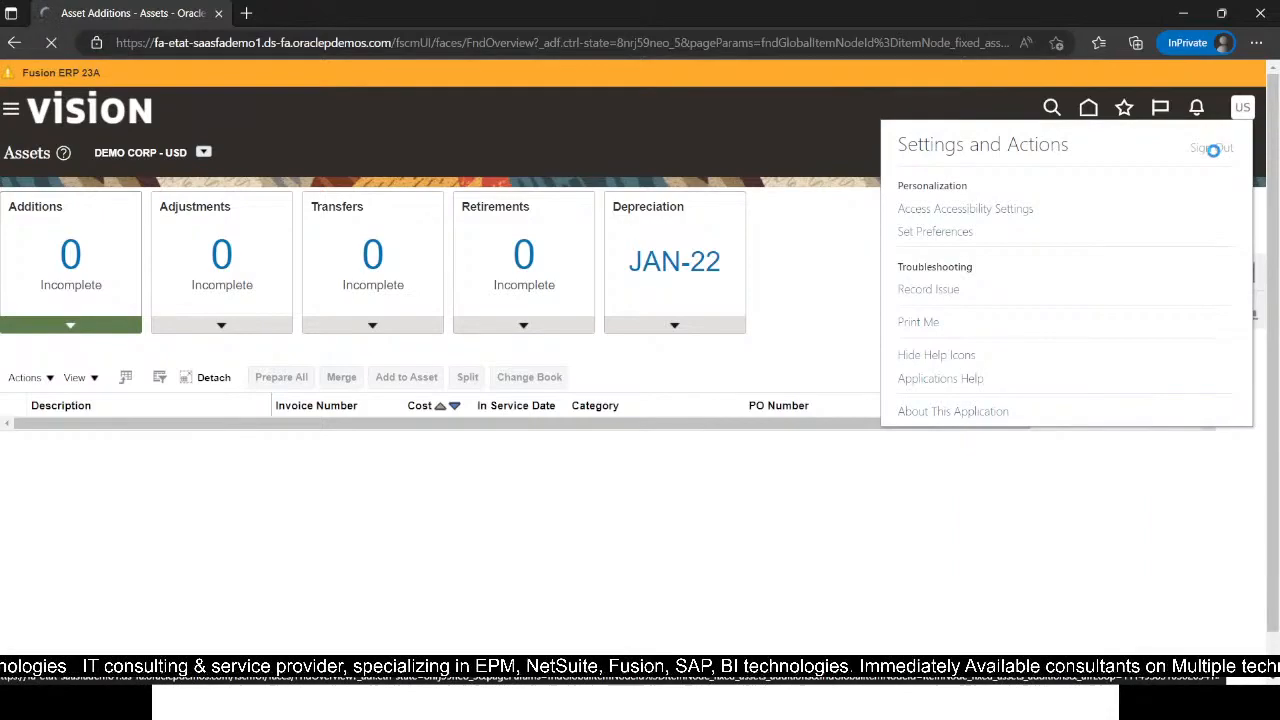
pyautogui.click(643, 396)
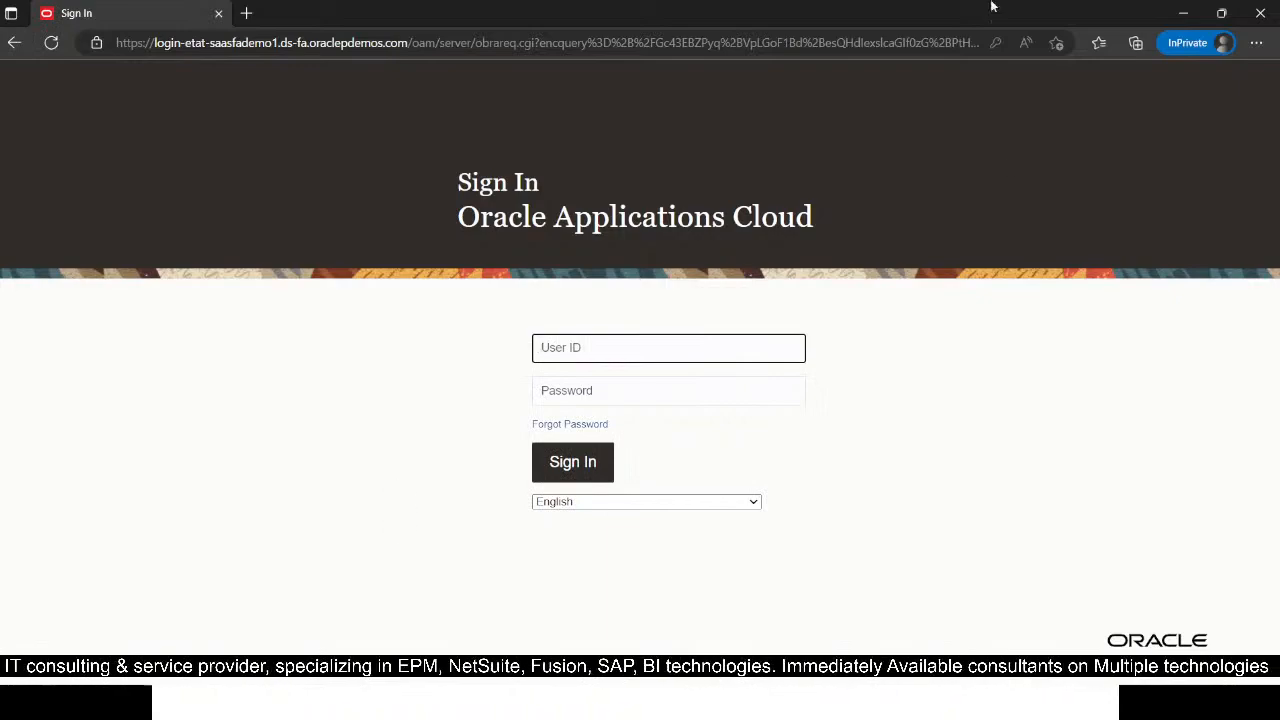
pyautogui.click(1188, 14)
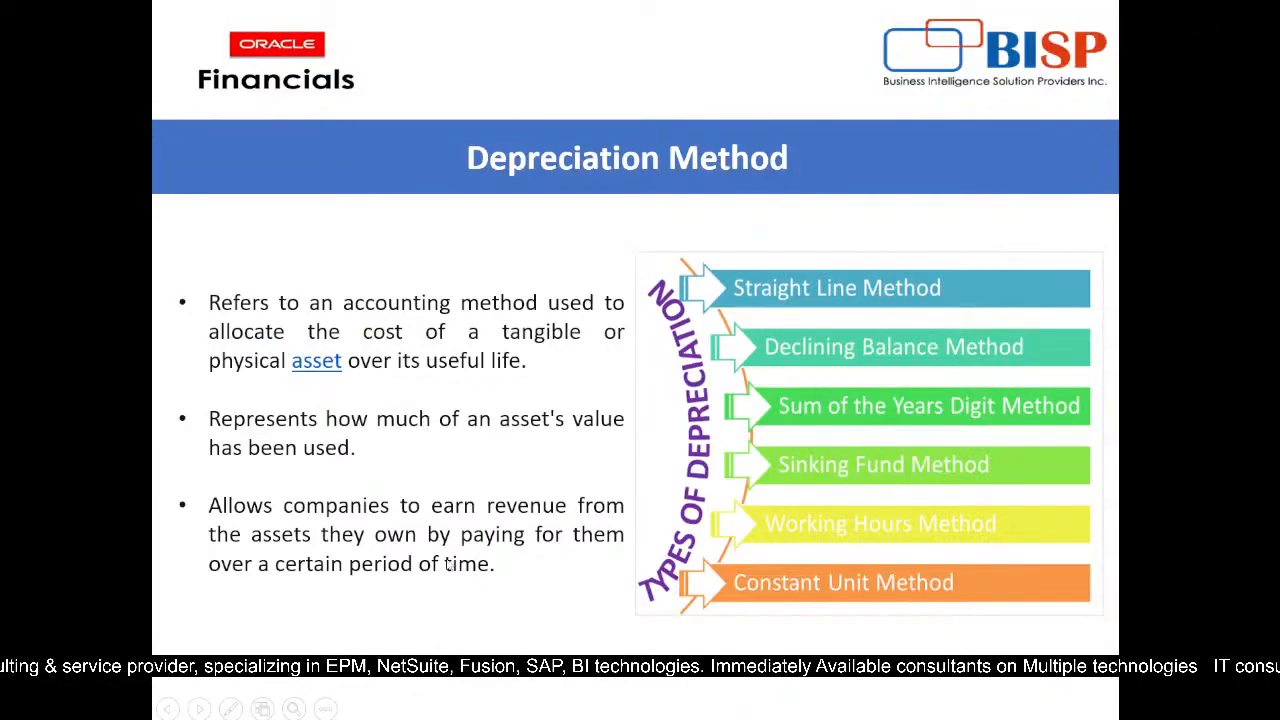
pyautogui.click(446, 563)
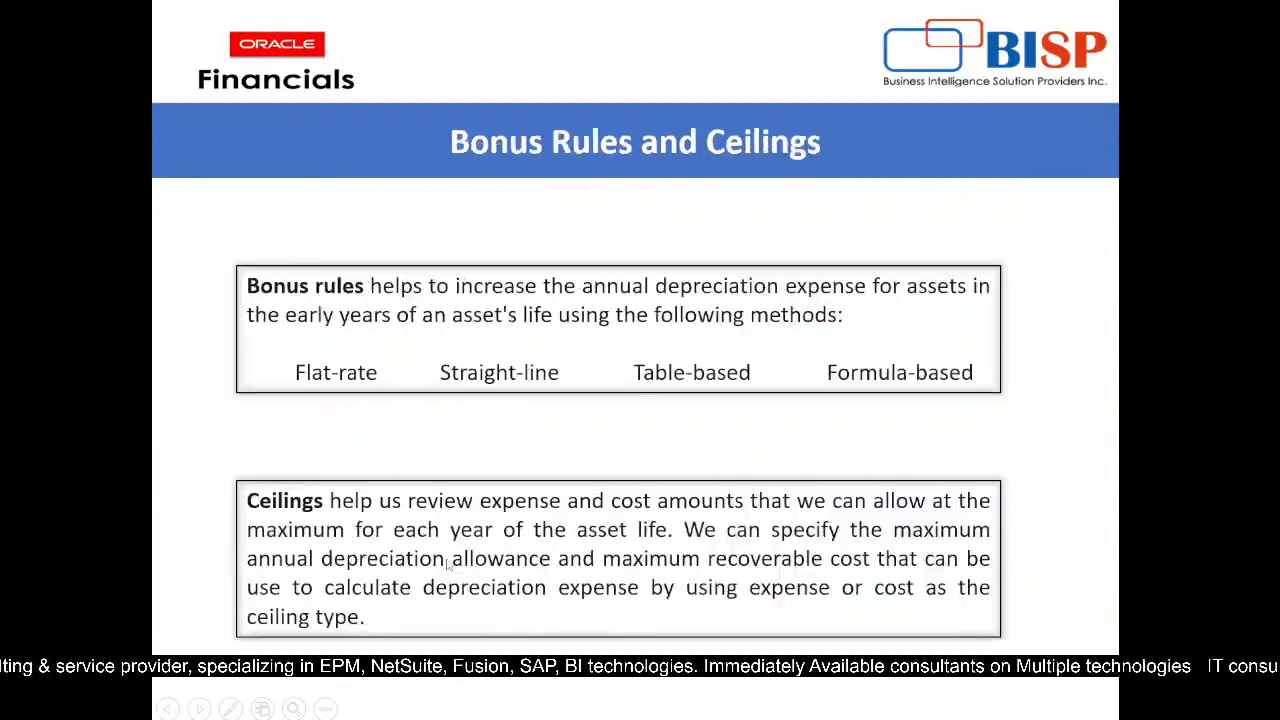
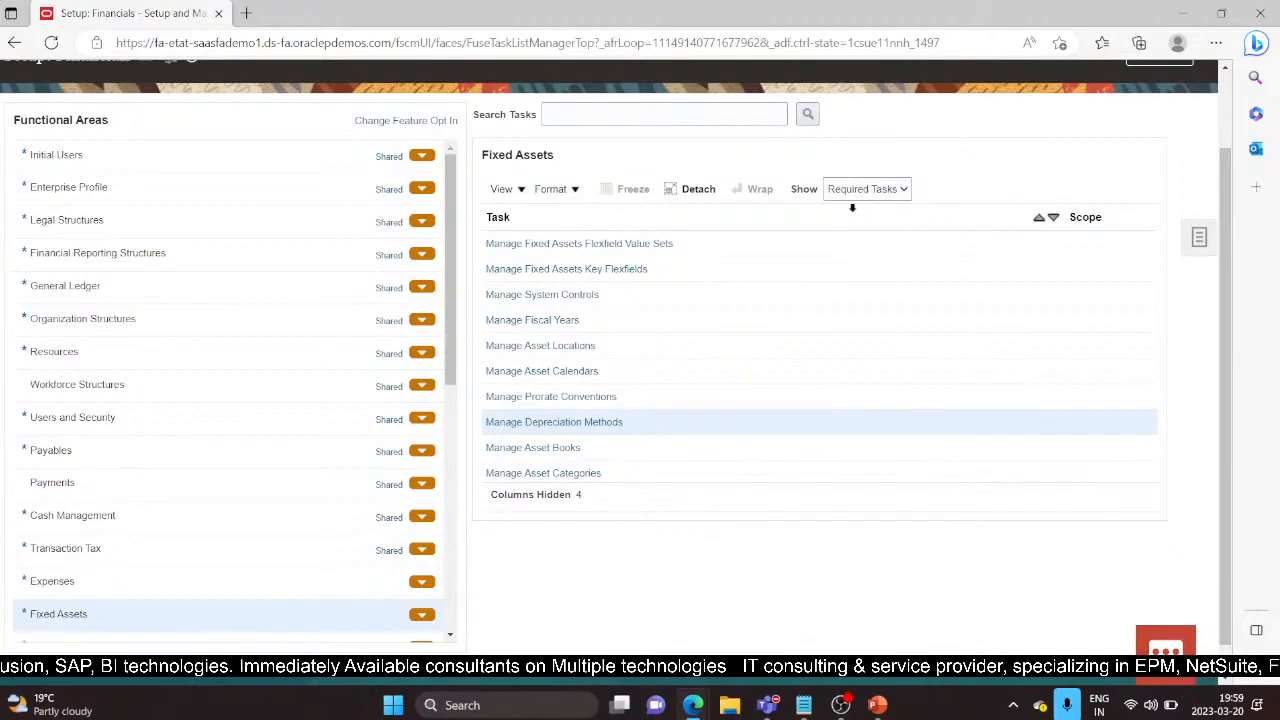
# Step: Switch the Fixed Assets task list to All Tasks and open Manage Bonus Rules
pyautogui.click(904, 190)
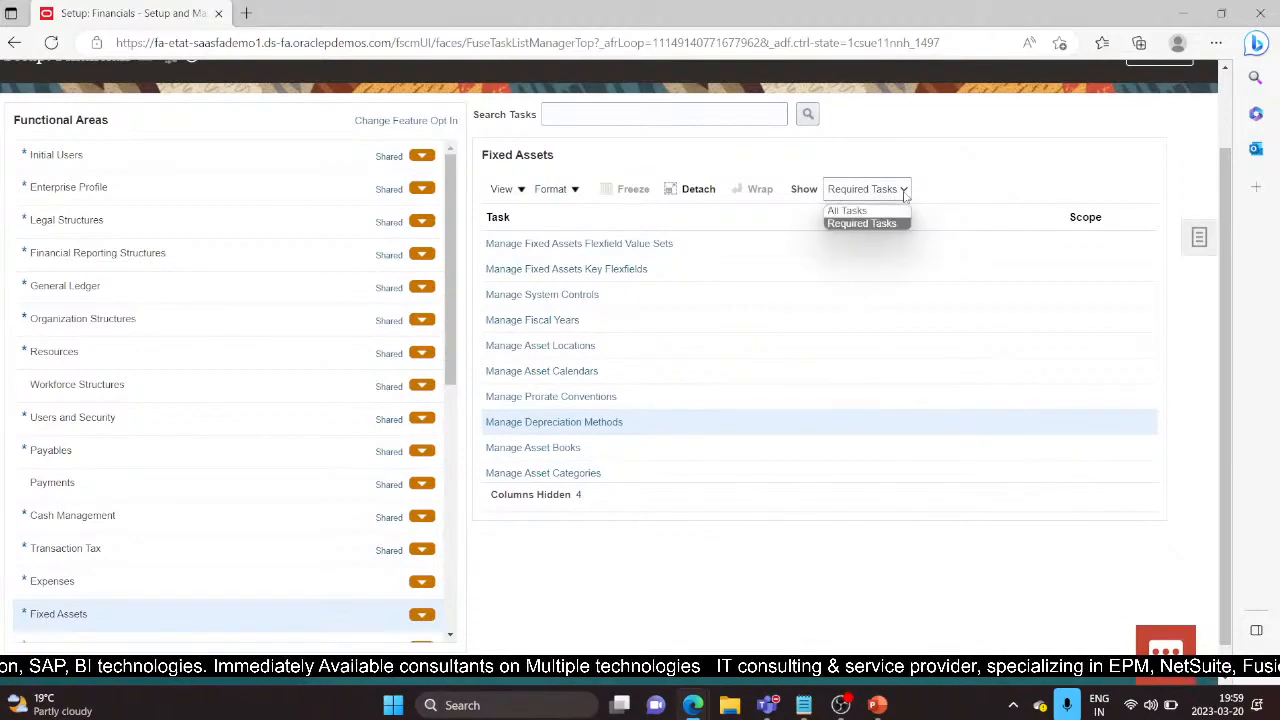
pyautogui.click(862, 209)
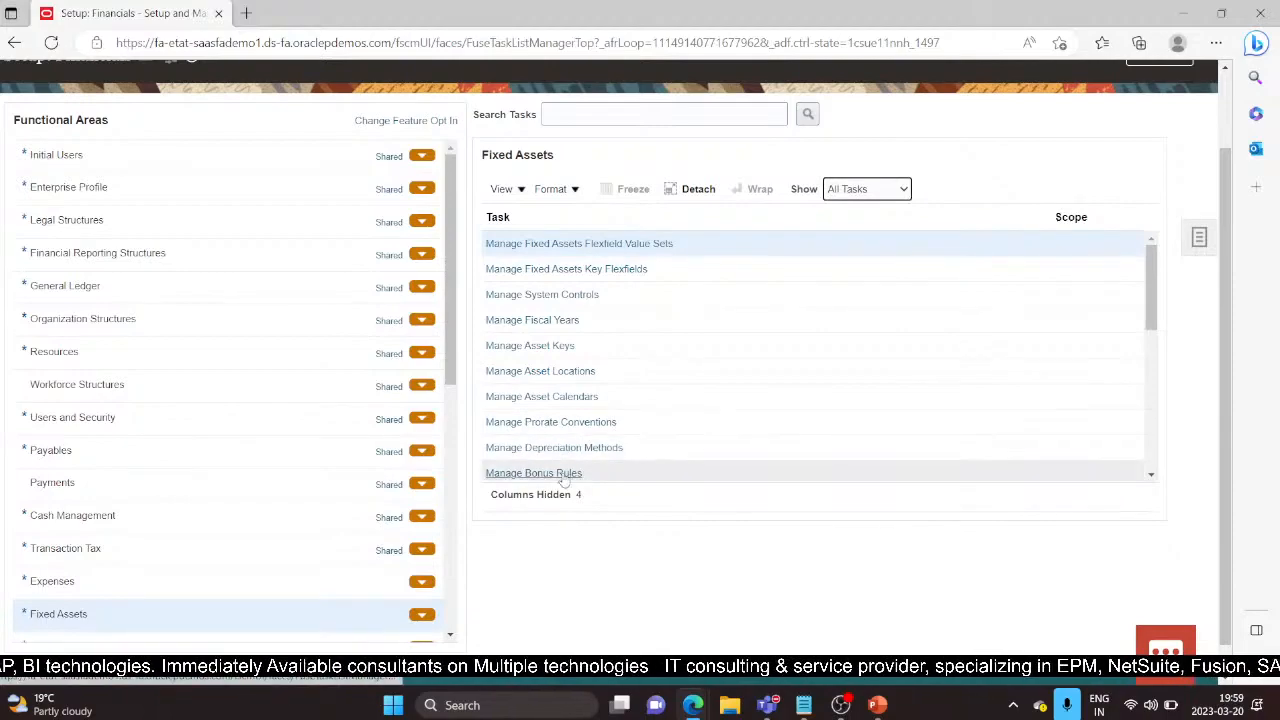
pyautogui.scroll(-2, 689, 424)
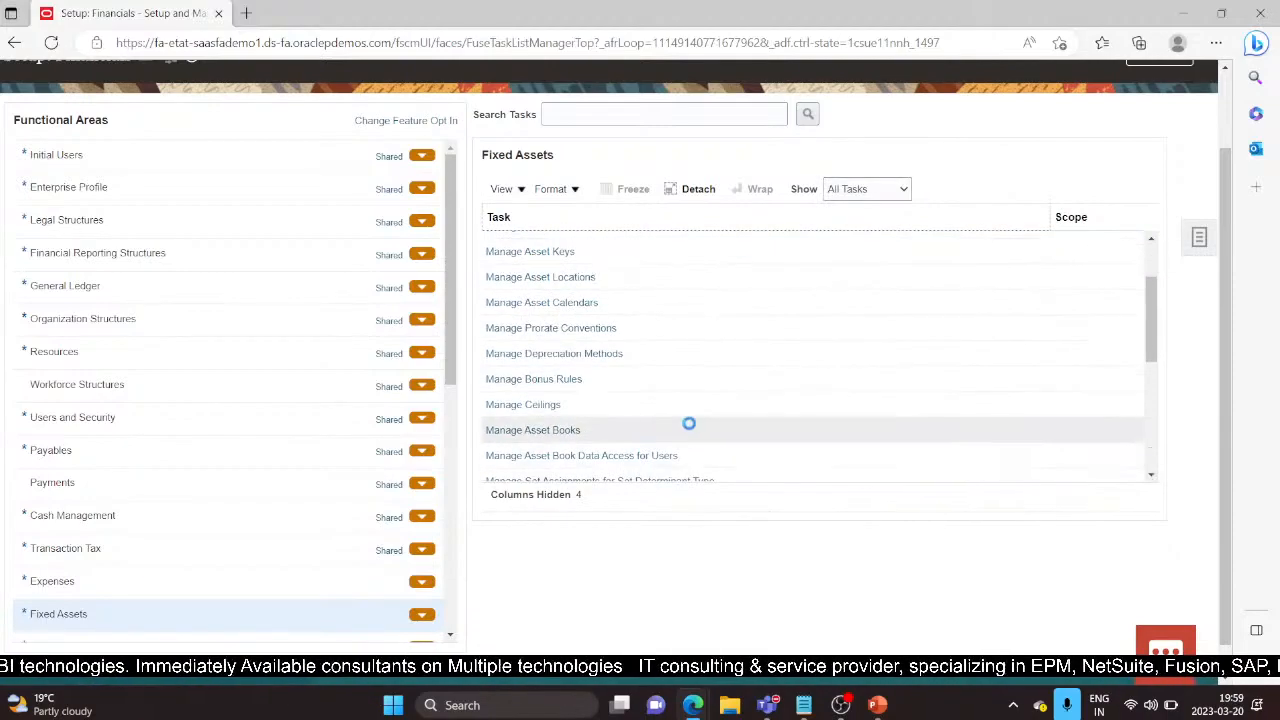
pyautogui.click(537, 379)
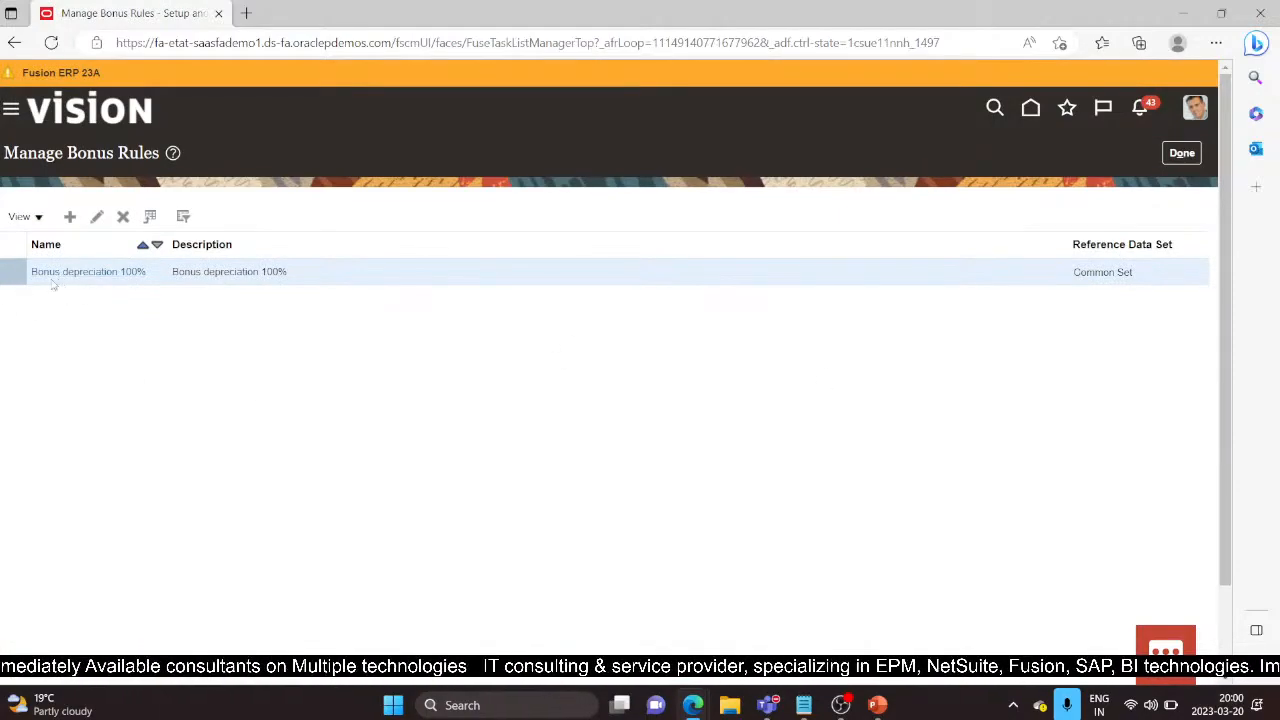
pyautogui.click(96, 216)
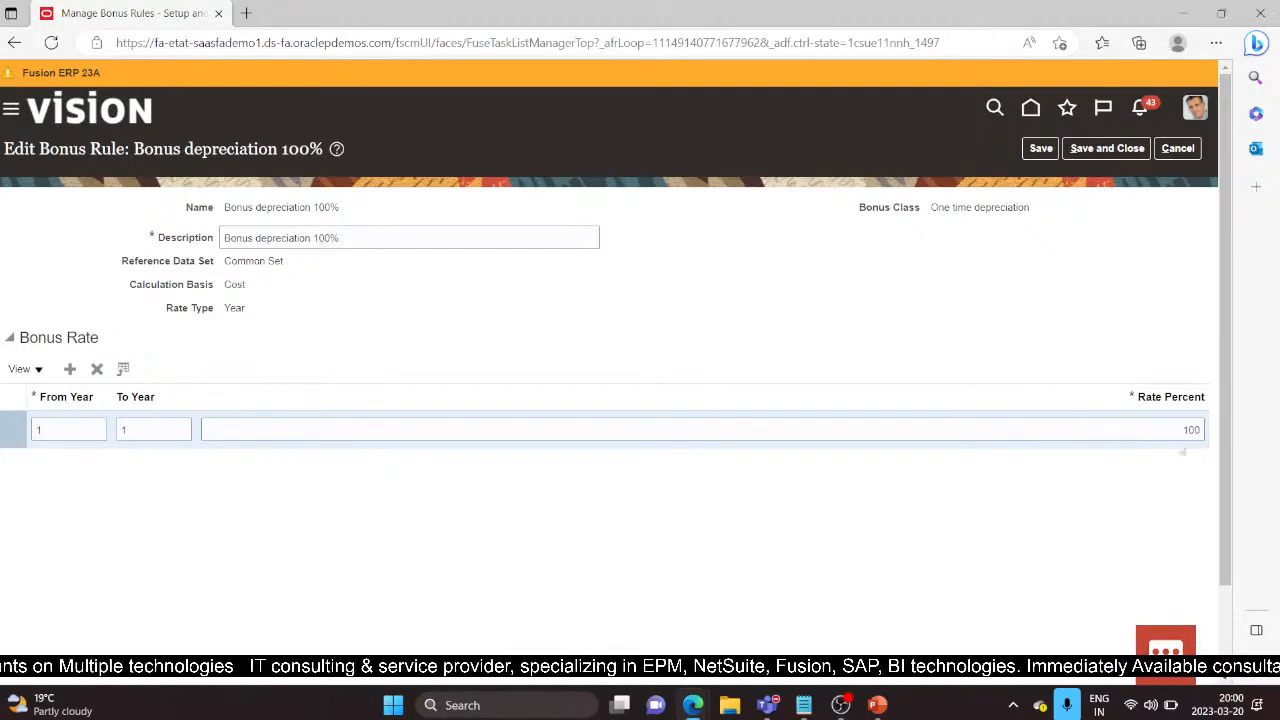
pyautogui.click(1170, 428)
pyautogui.click(1185, 472)
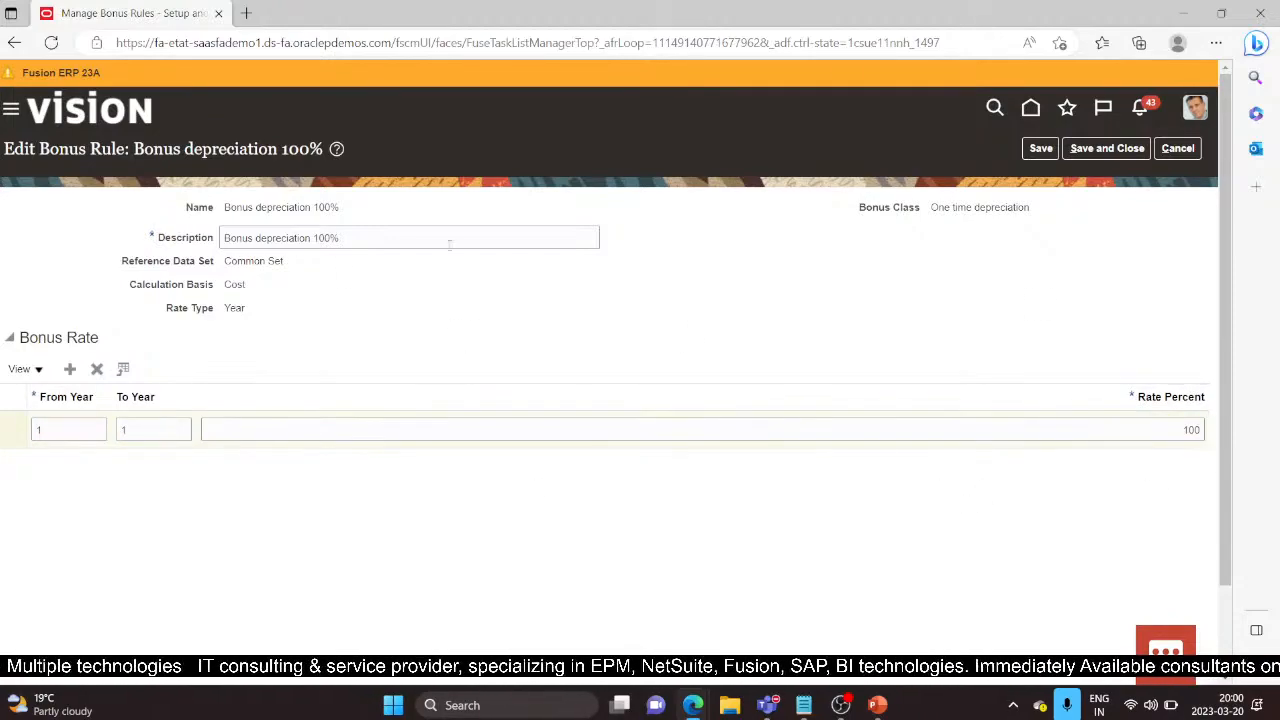
pyautogui.click(1181, 154)
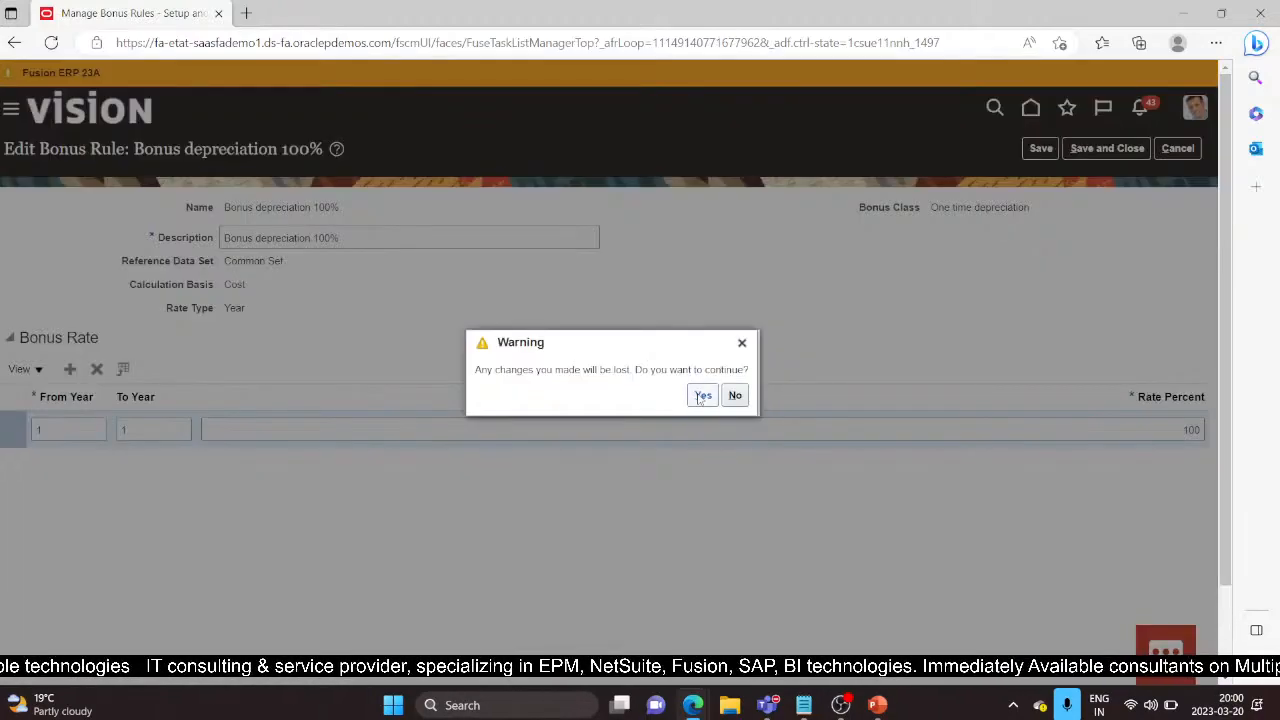
pyautogui.click(703, 396)
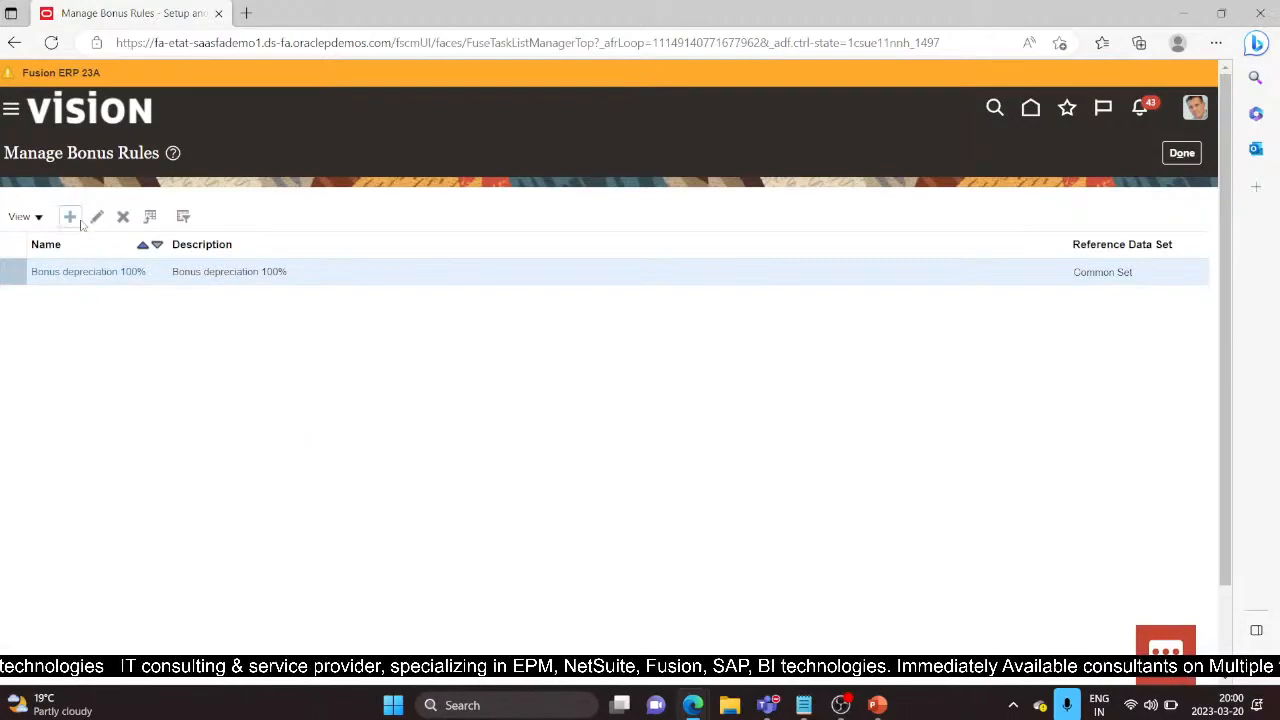
# Step: Add a new bonus rule named Demo Bonus Rule with description DEMO BONUS RULE
pyautogui.click(71, 217)
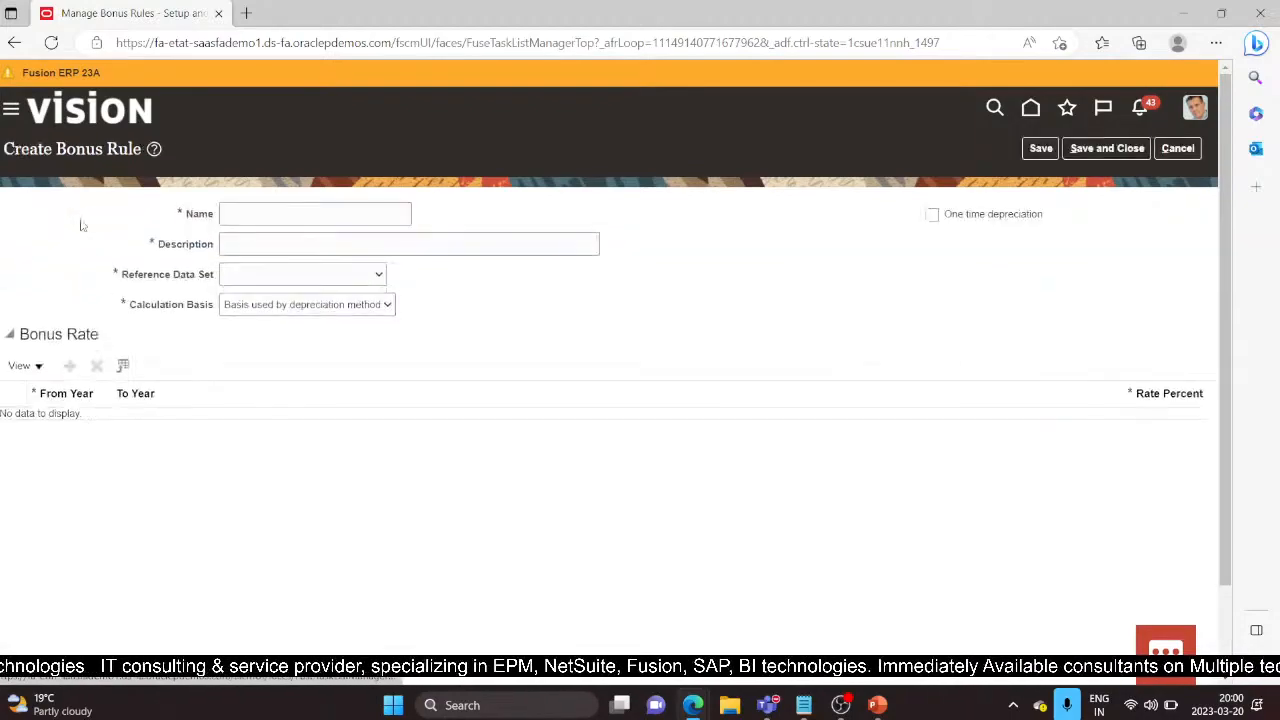
pyautogui.click(248, 211)
pyautogui.write('Demo Bonus Rule')
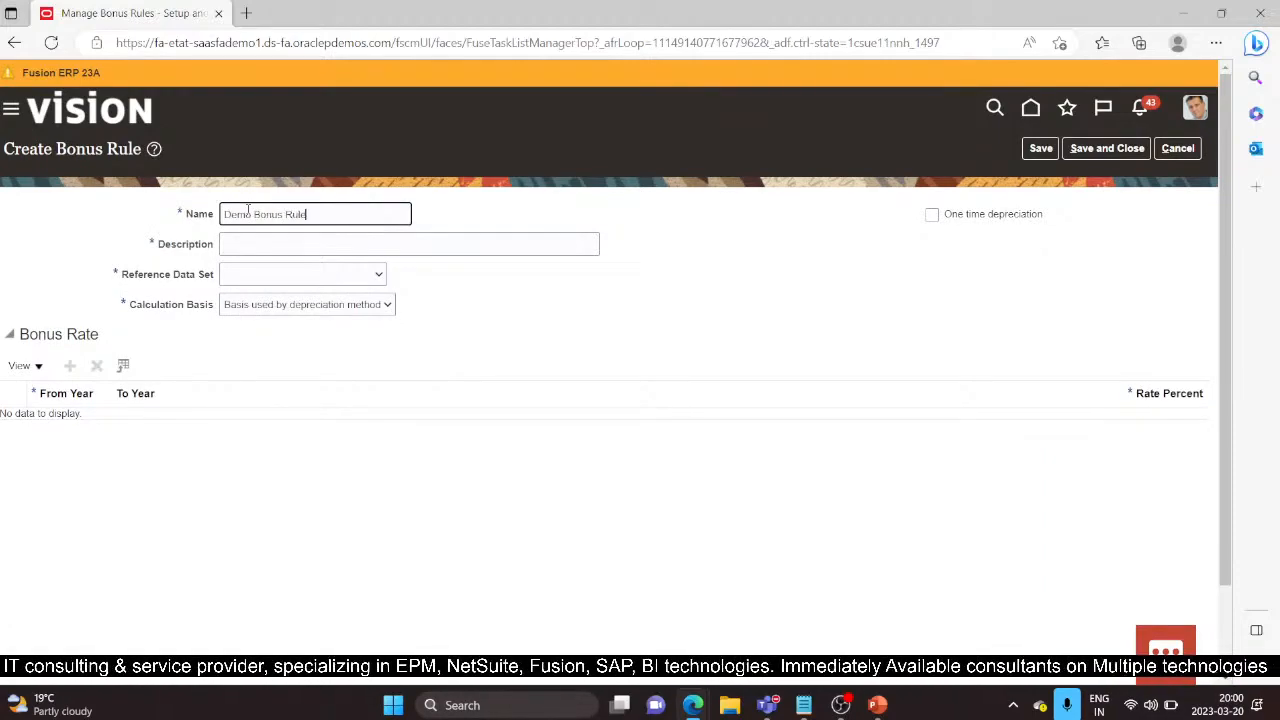
pyautogui.press('Tab')
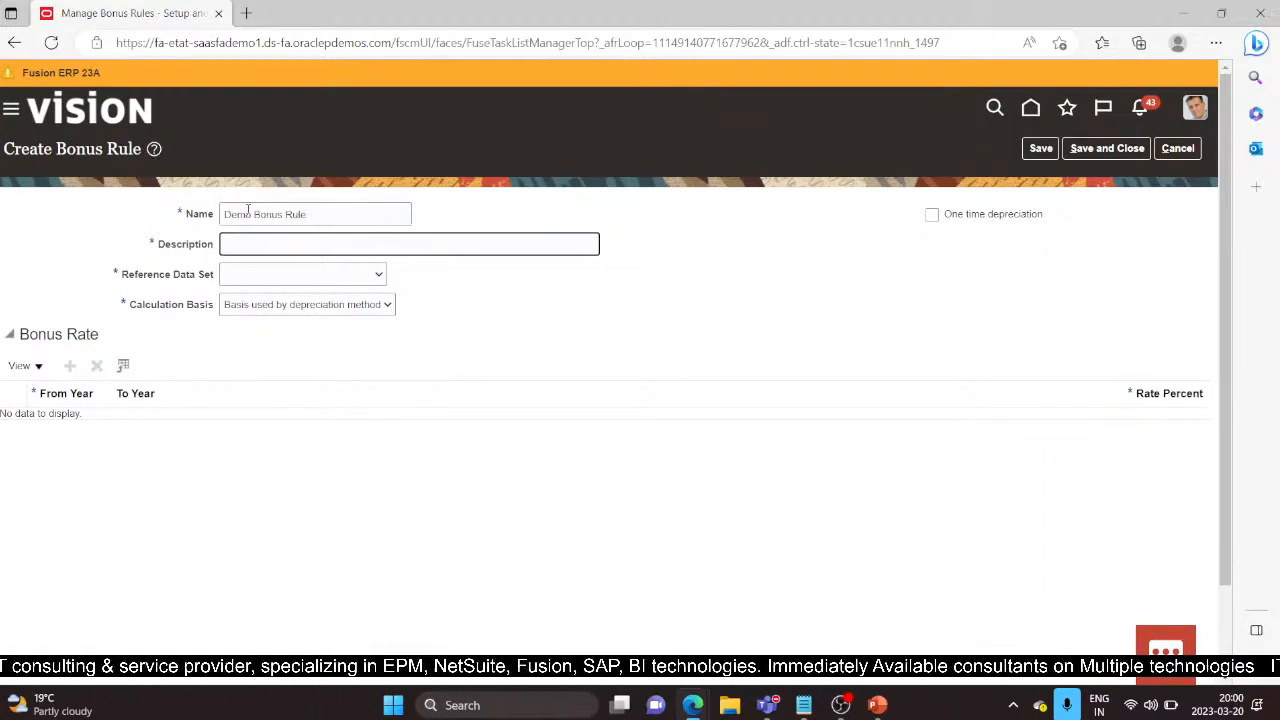
pyautogui.write('DEMO ')
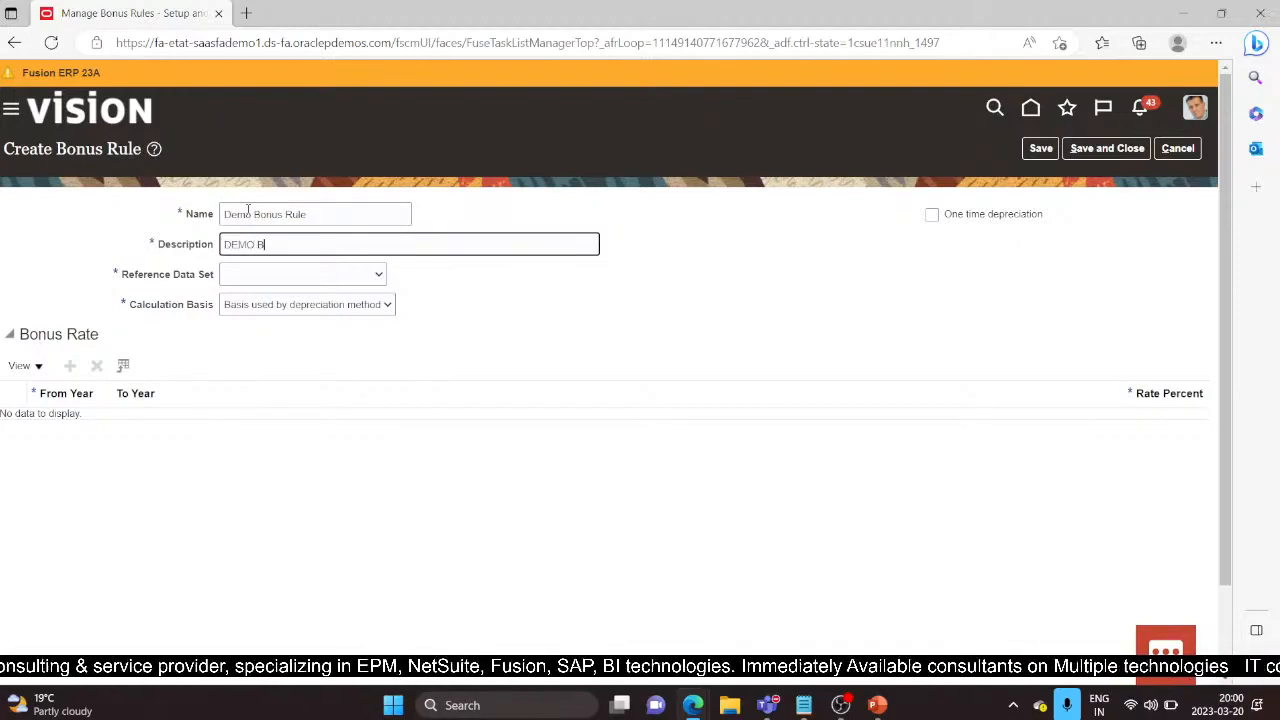
pyautogui.write('BONUS RULE')
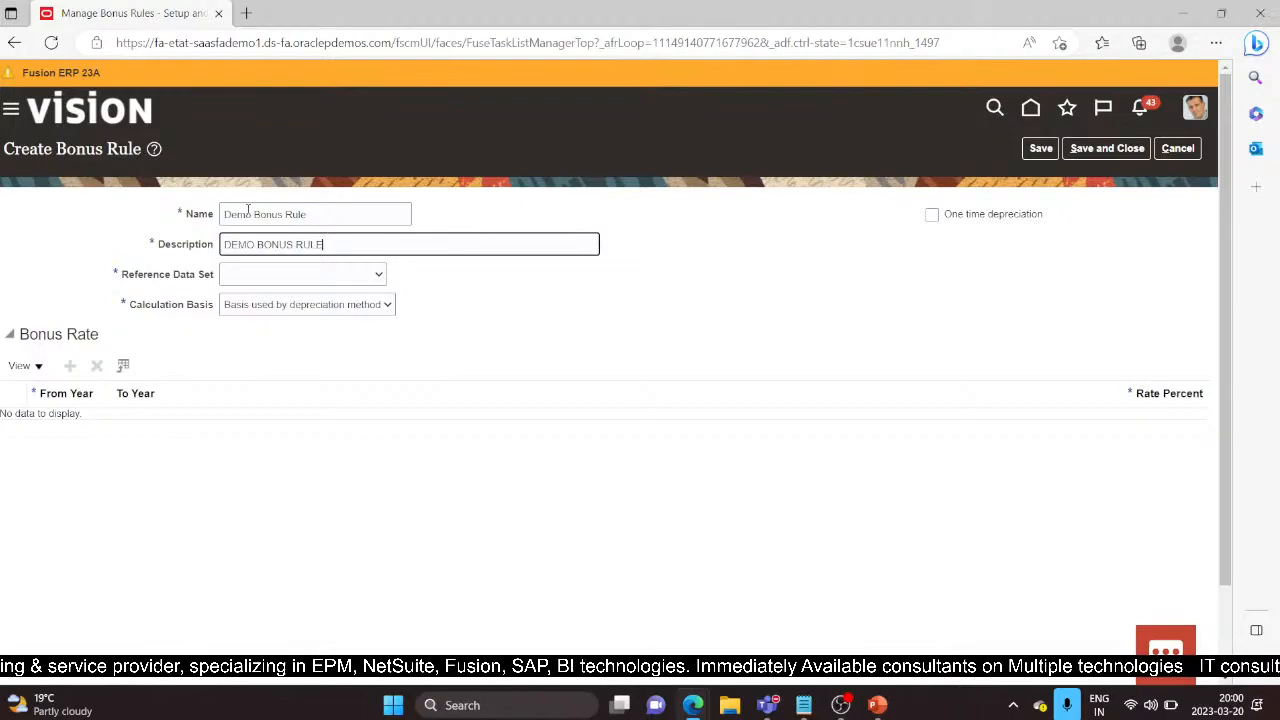
# Step: Assign the new rule to the Common Set reference data set
pyautogui.press('Tab')
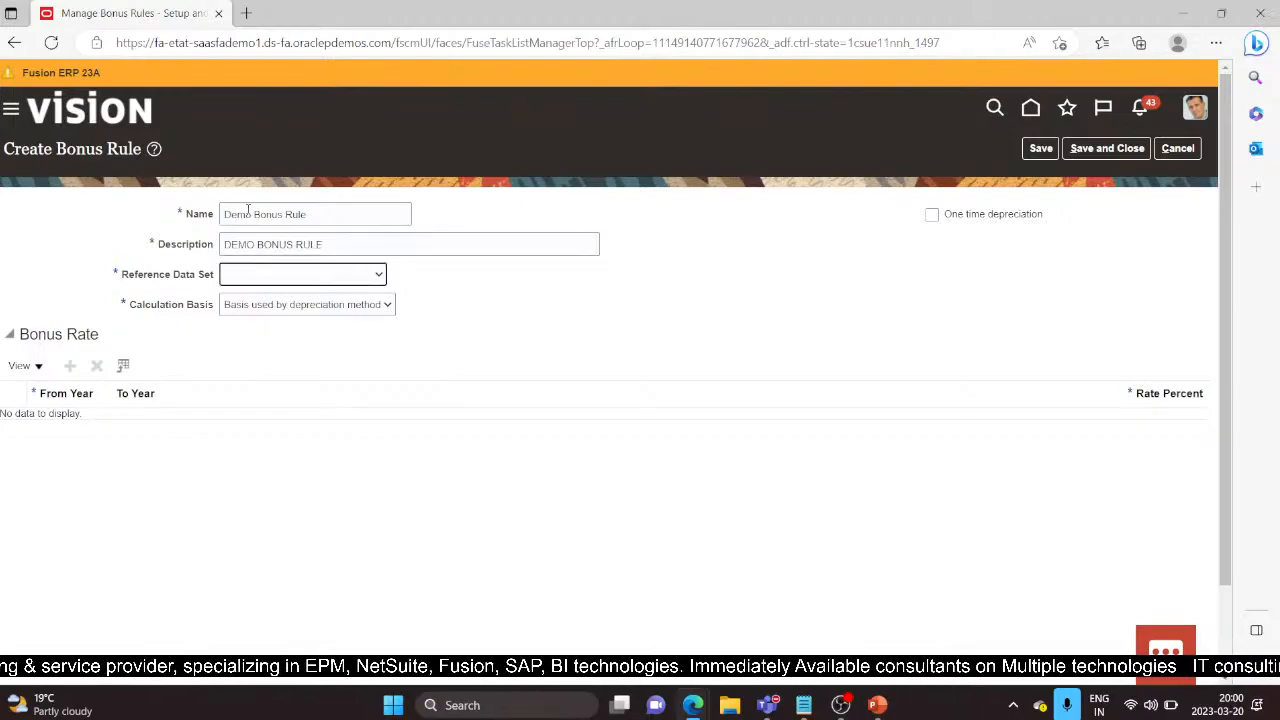
pyautogui.click(377, 275)
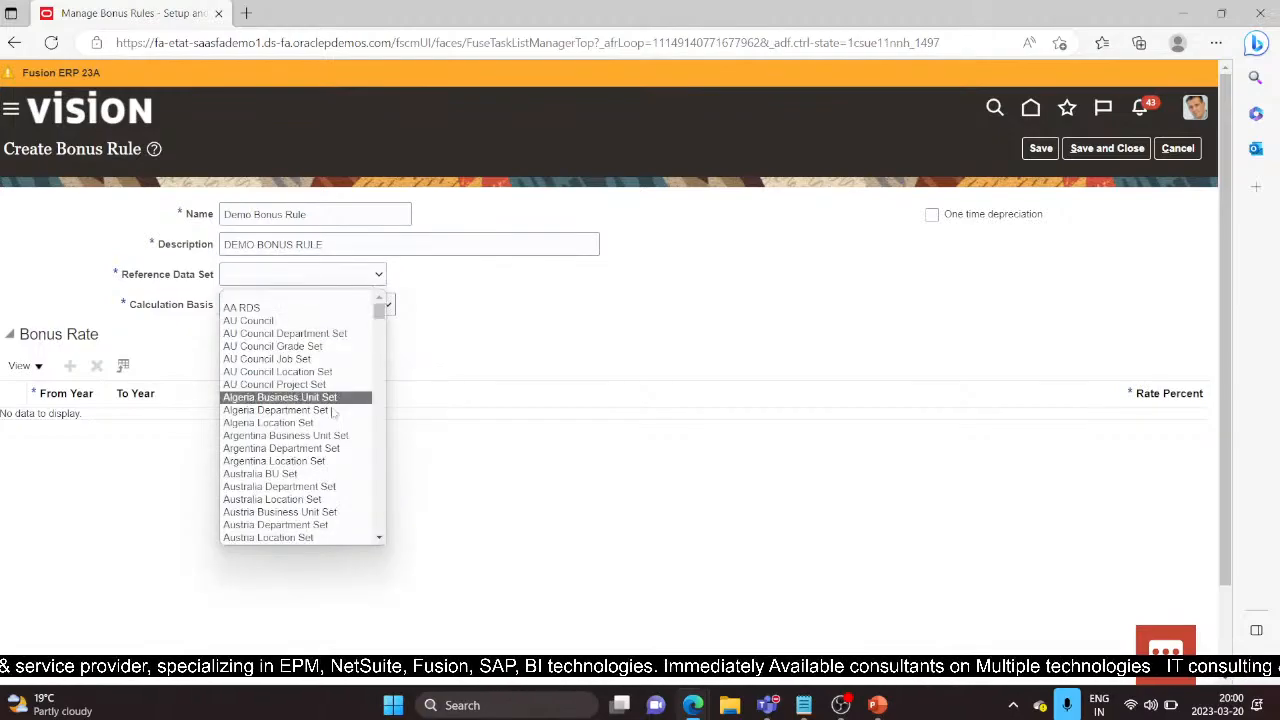
pyautogui.scroll(-4, 330, 418)
pyautogui.scroll(-5, 330, 418)
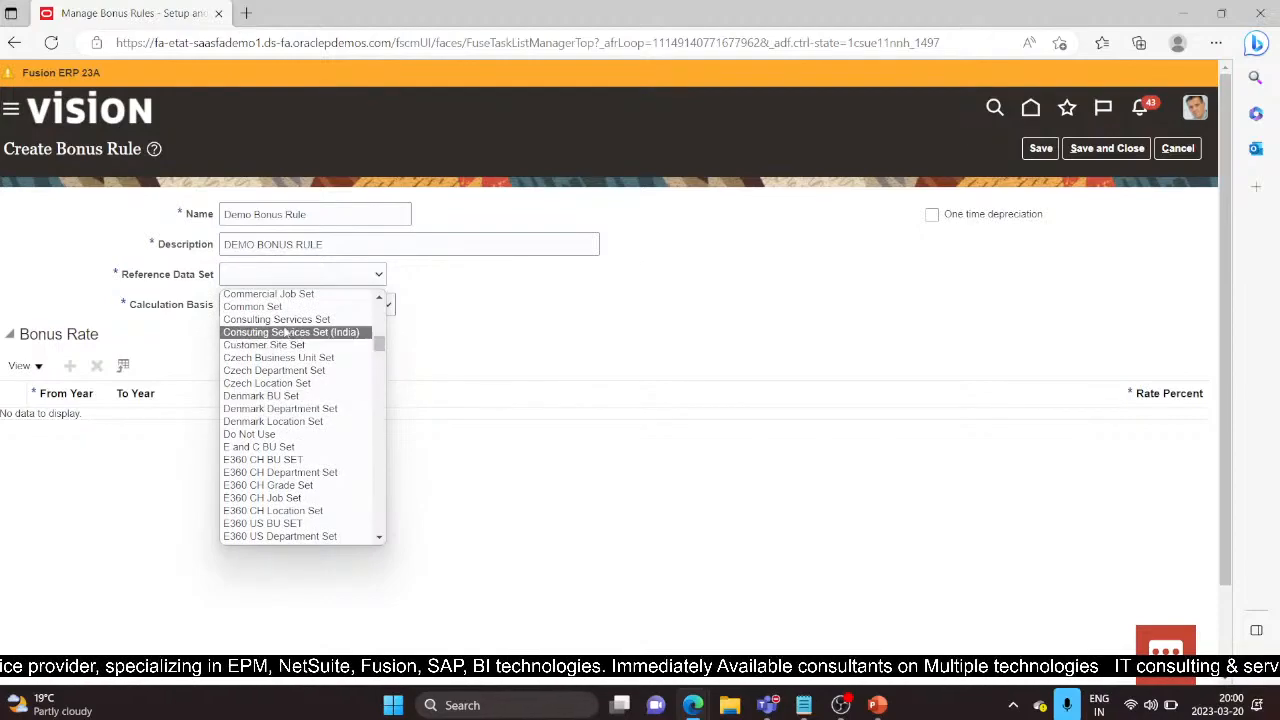
pyautogui.click(290, 306)
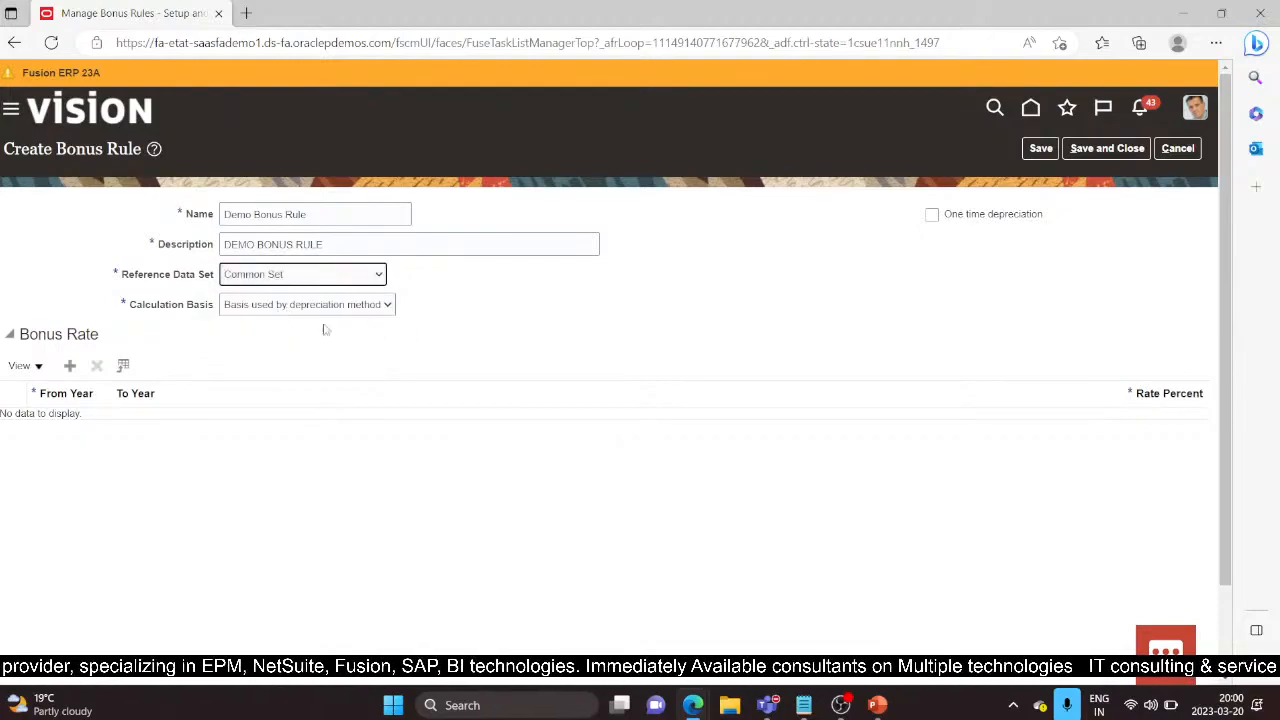
# Step: Try the Calculation Basis options (Annual depreciation, Change in cost, Cost) and the Year rate type
pyautogui.click(386, 305)
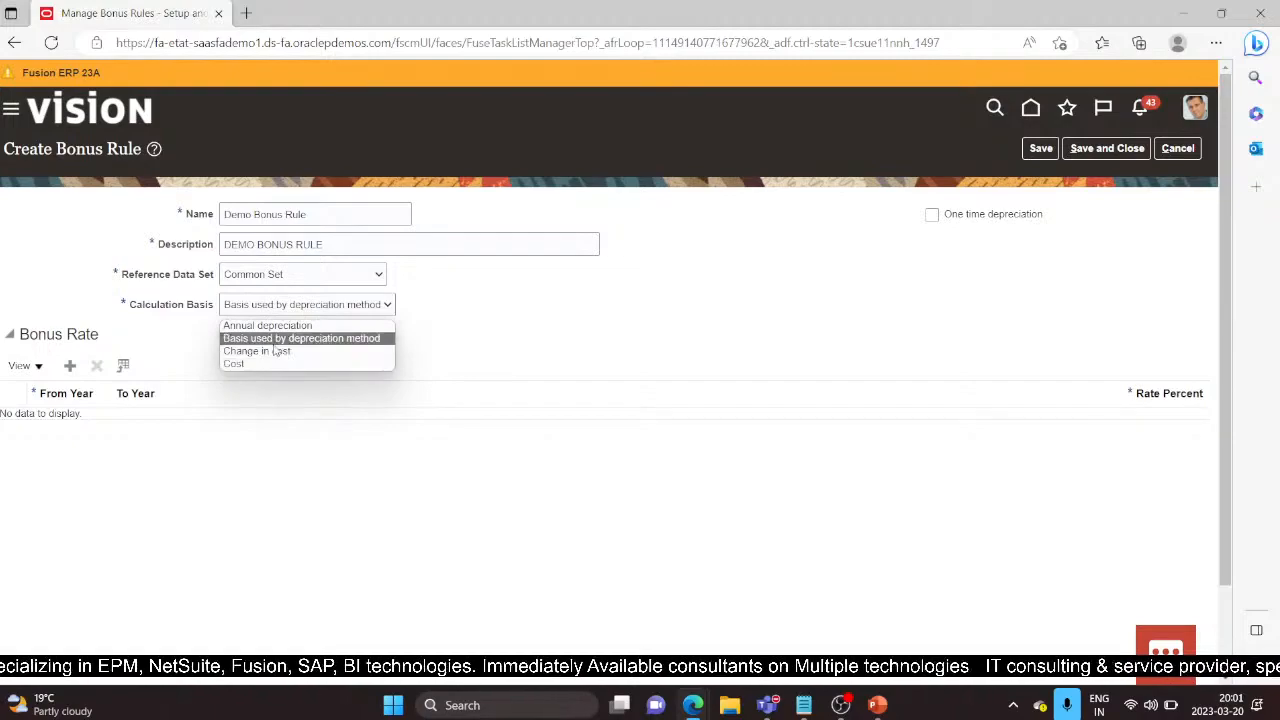
pyautogui.click(352, 339)
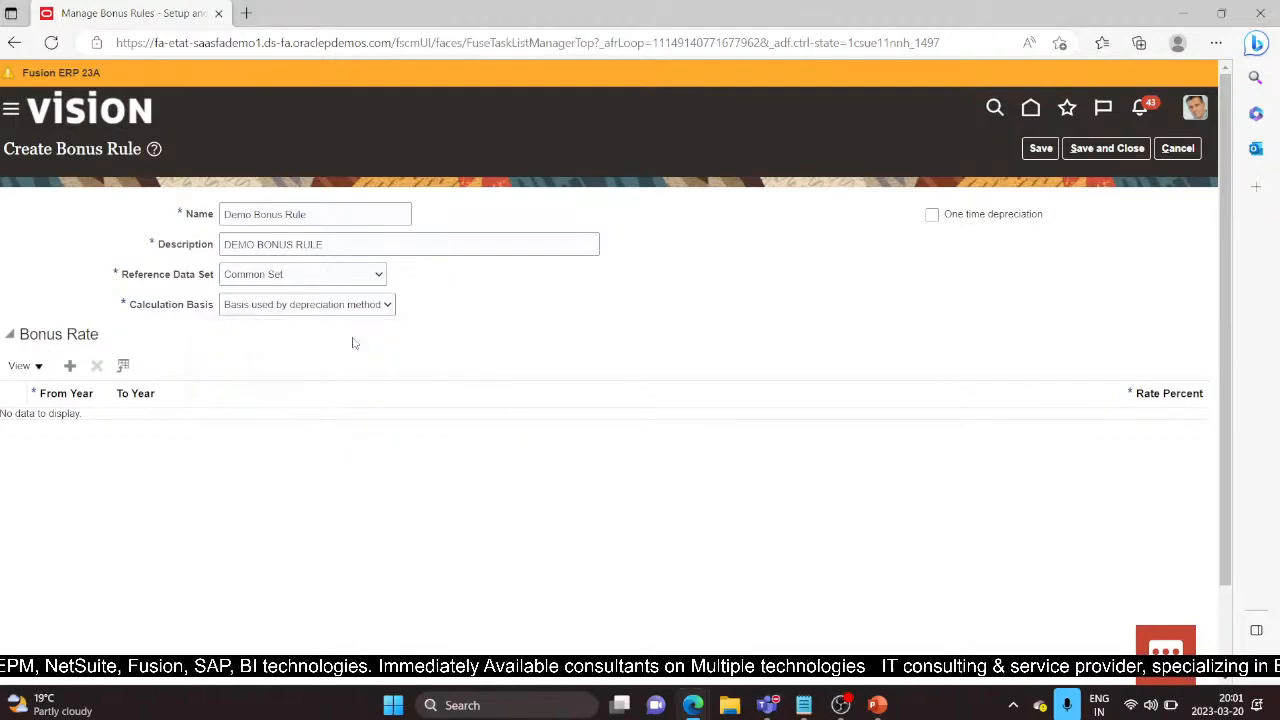
pyautogui.click(393, 307)
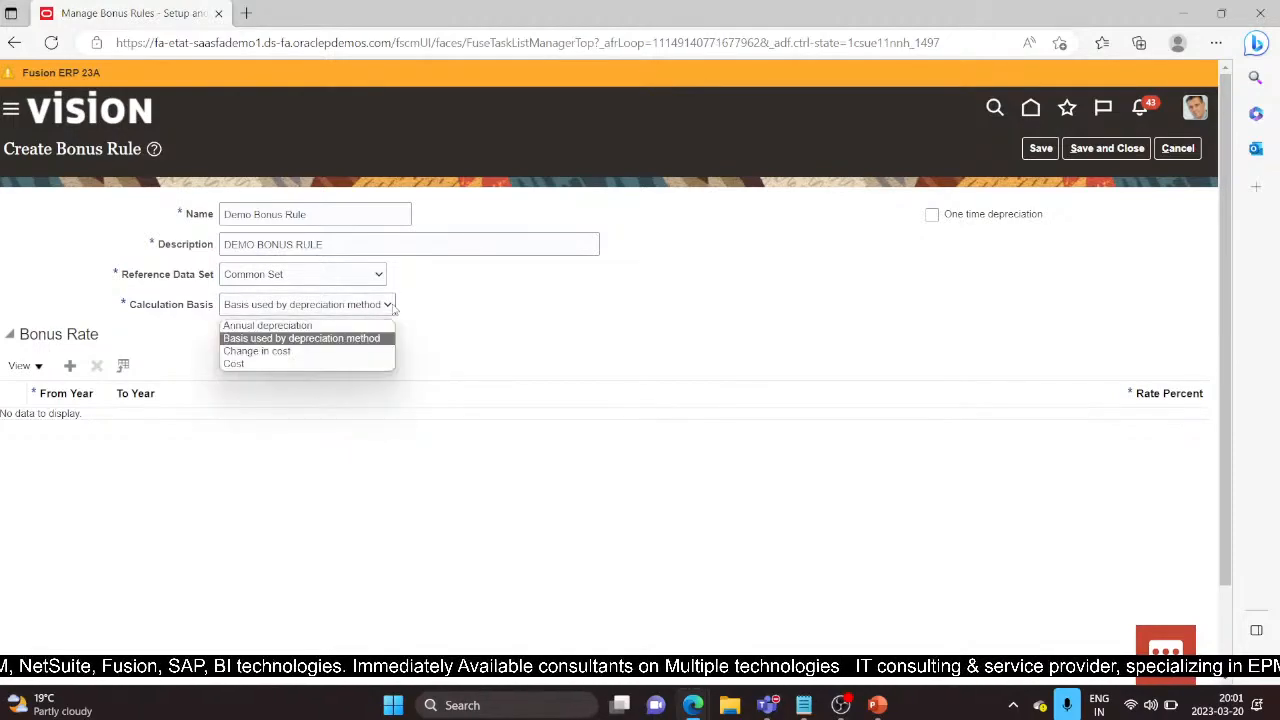
pyautogui.click(357, 323)
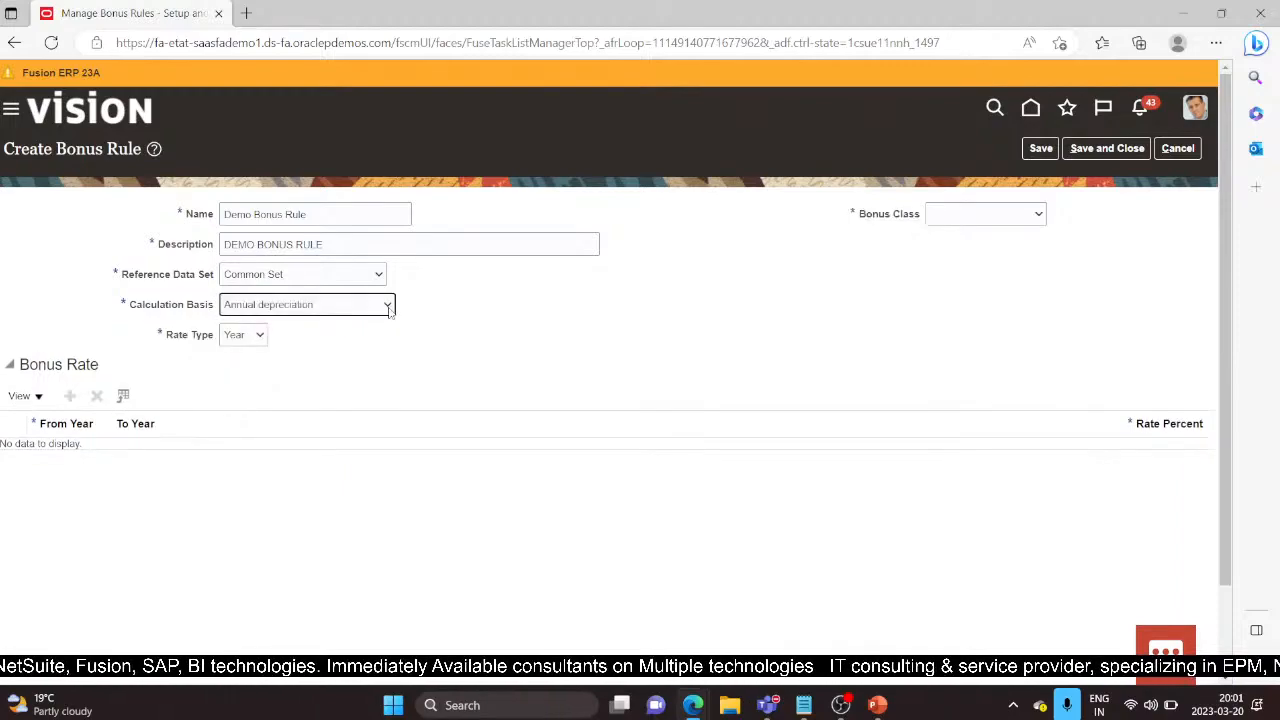
pyautogui.click(258, 336)
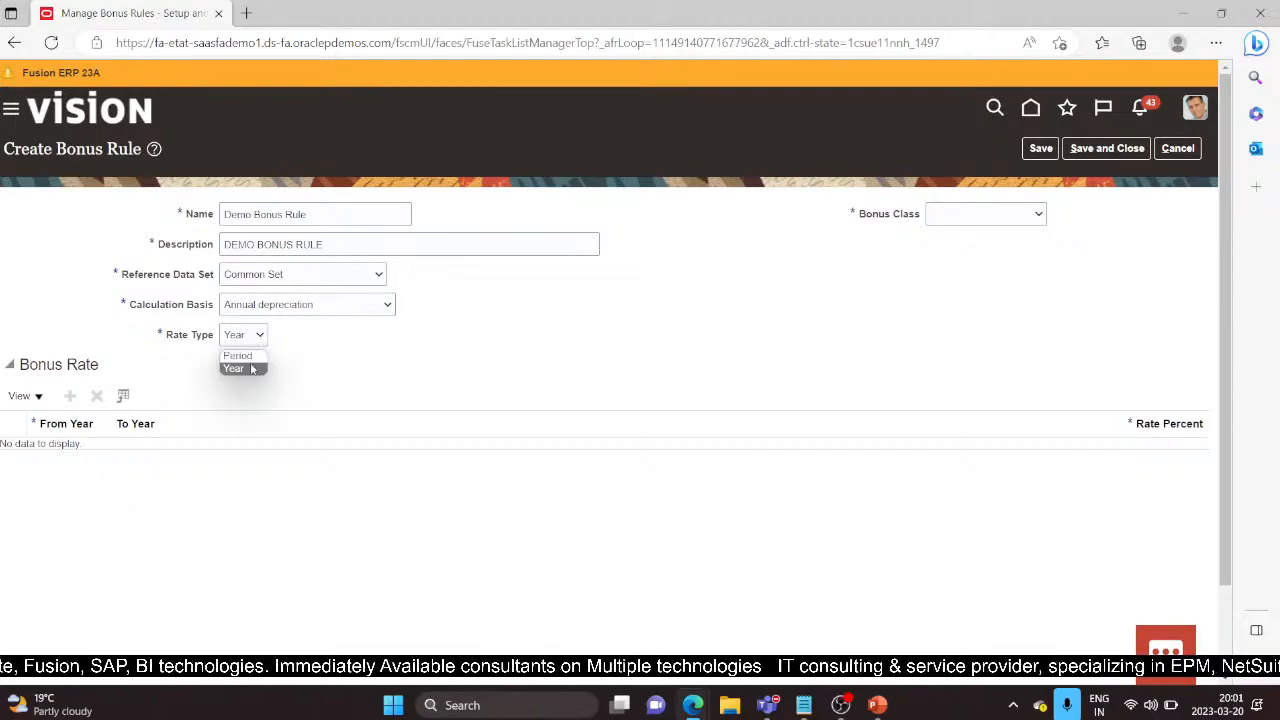
pyautogui.click(251, 369)
pyautogui.click(260, 336)
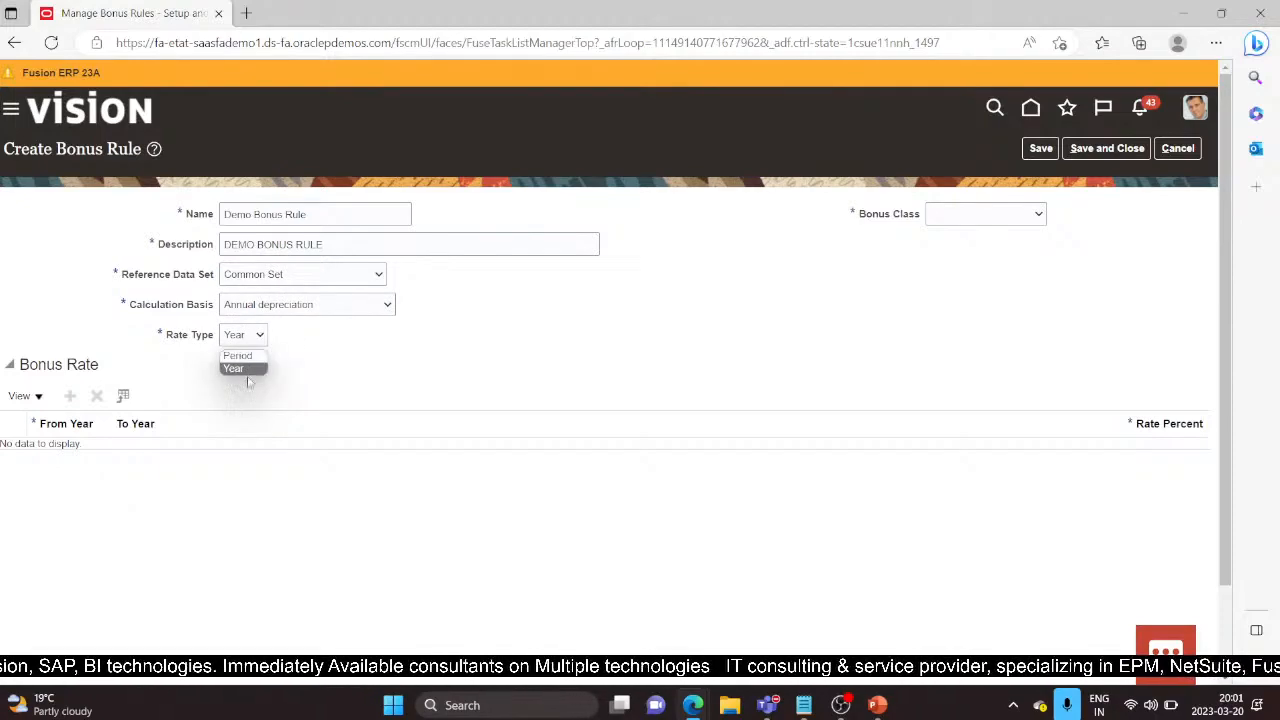
pyautogui.click(1044, 214)
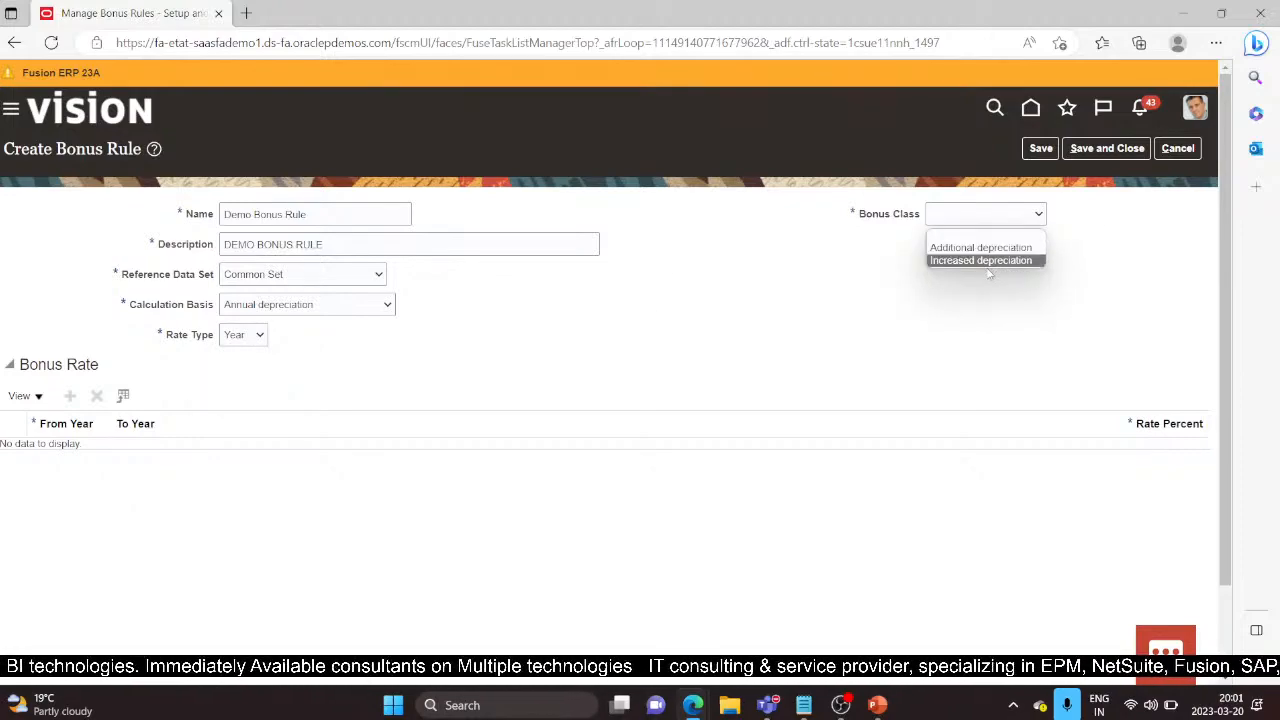
pyautogui.click(388, 303)
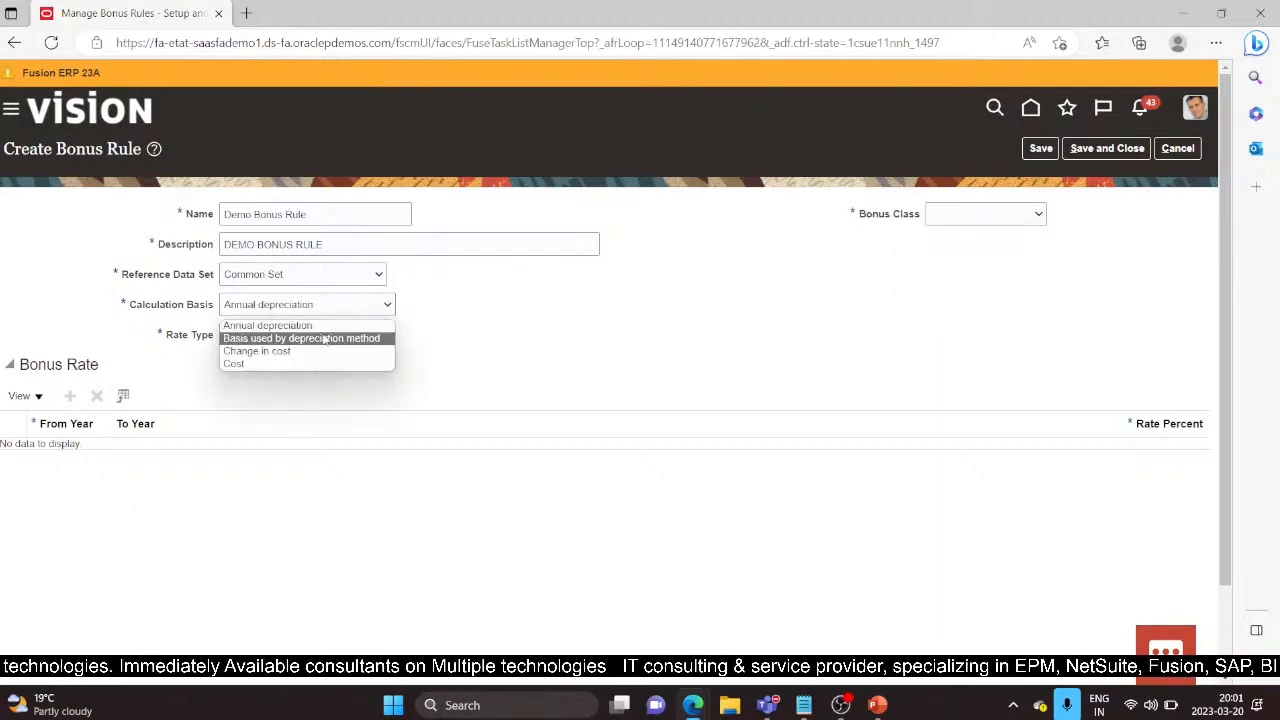
pyautogui.click(296, 351)
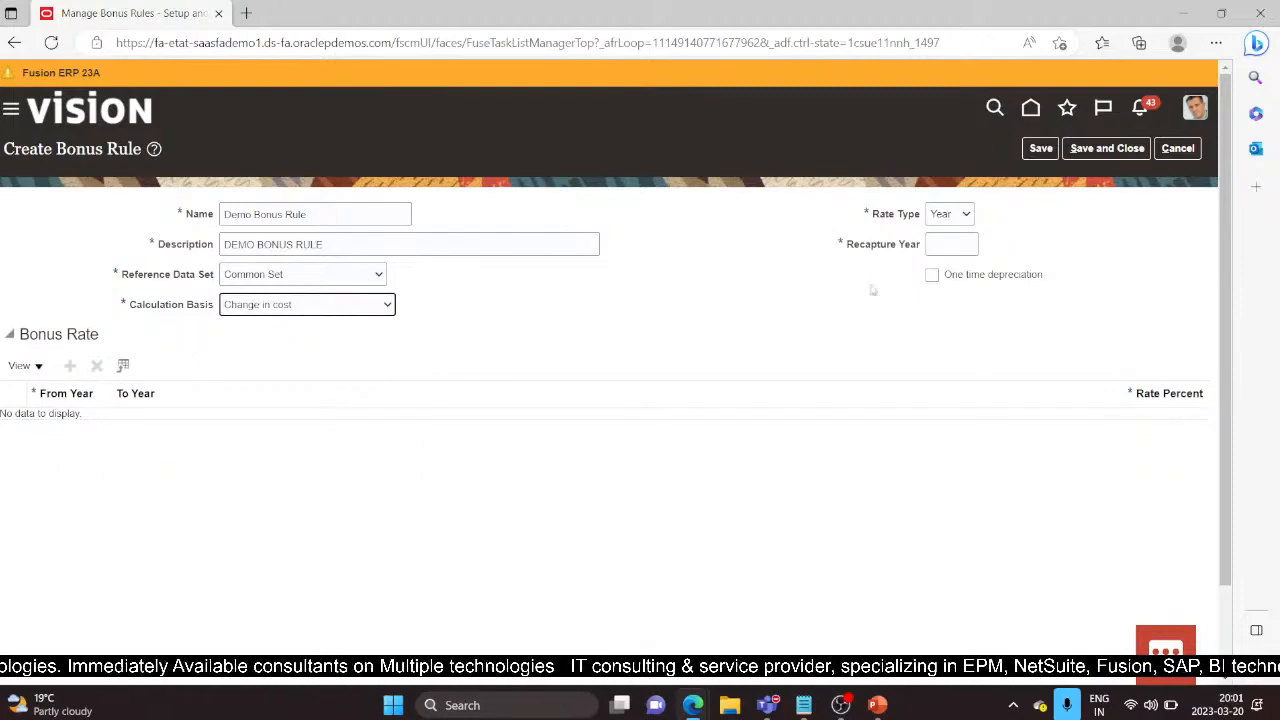
pyautogui.click(388, 304)
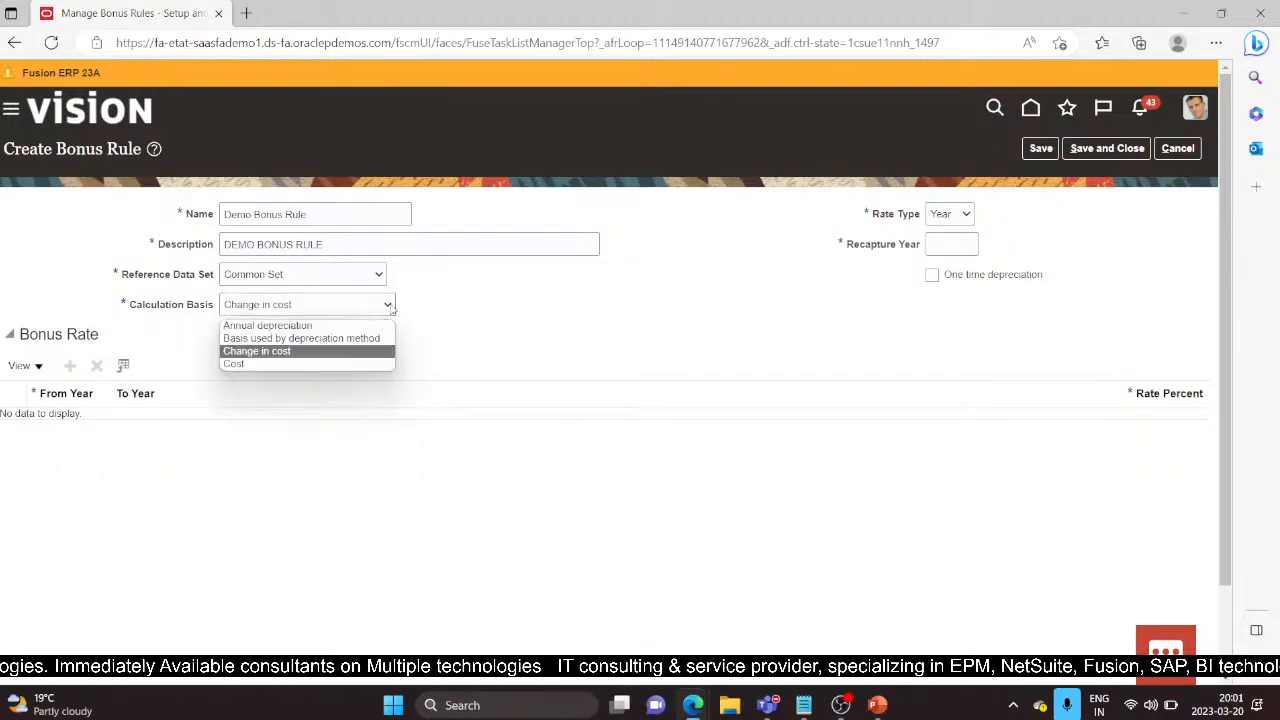
pyautogui.click(272, 364)
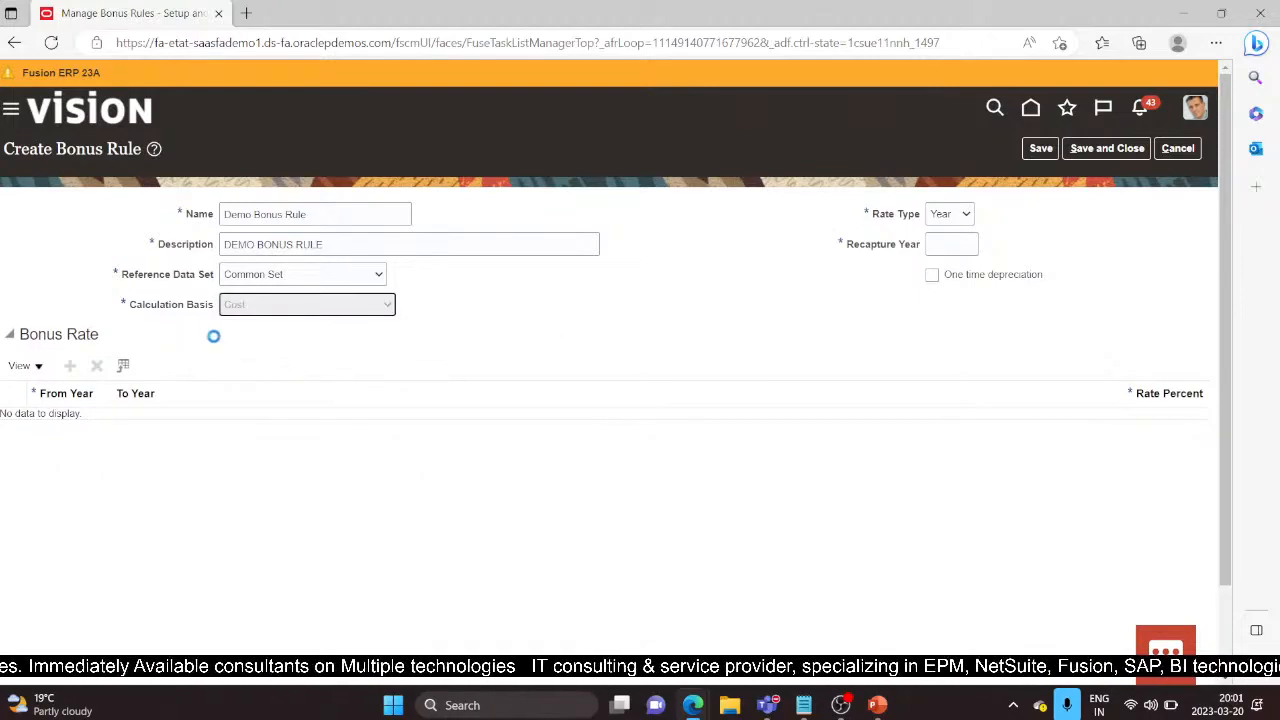
# Step: Settle on Annual depreciation basis, Year rate type and Additional depreciation bonus class
pyautogui.click(966, 215)
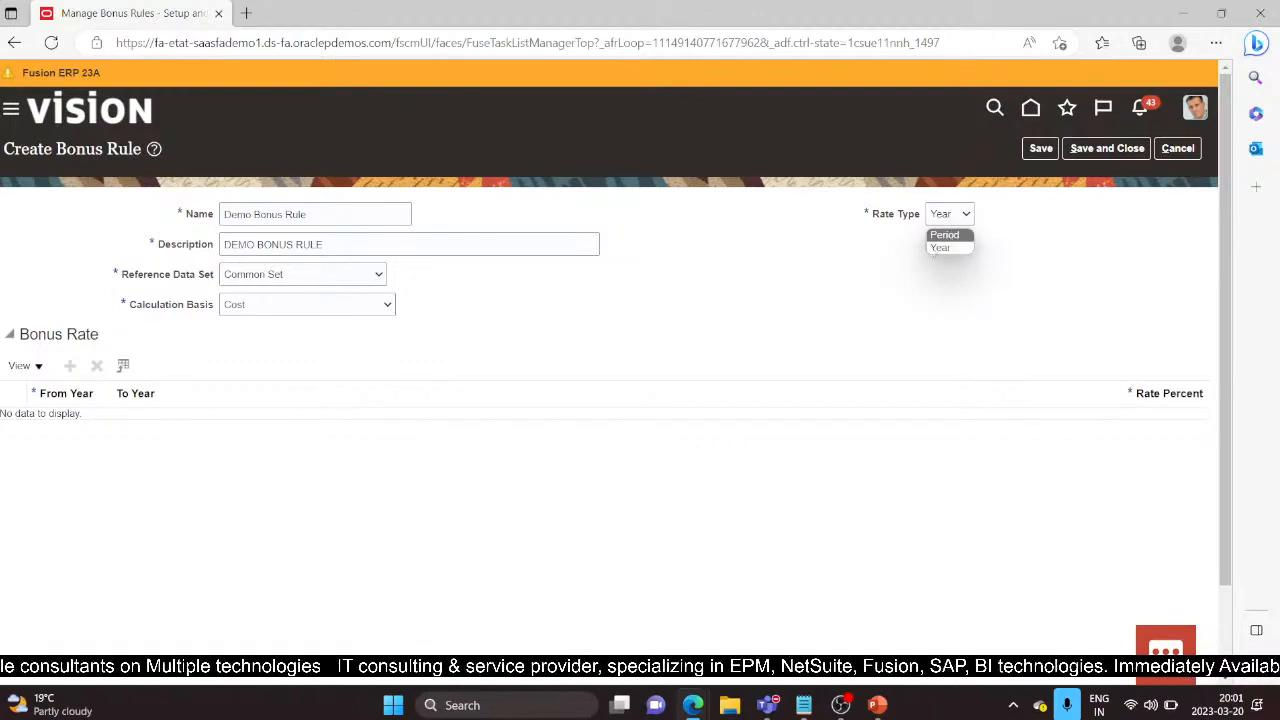
pyautogui.click(945, 248)
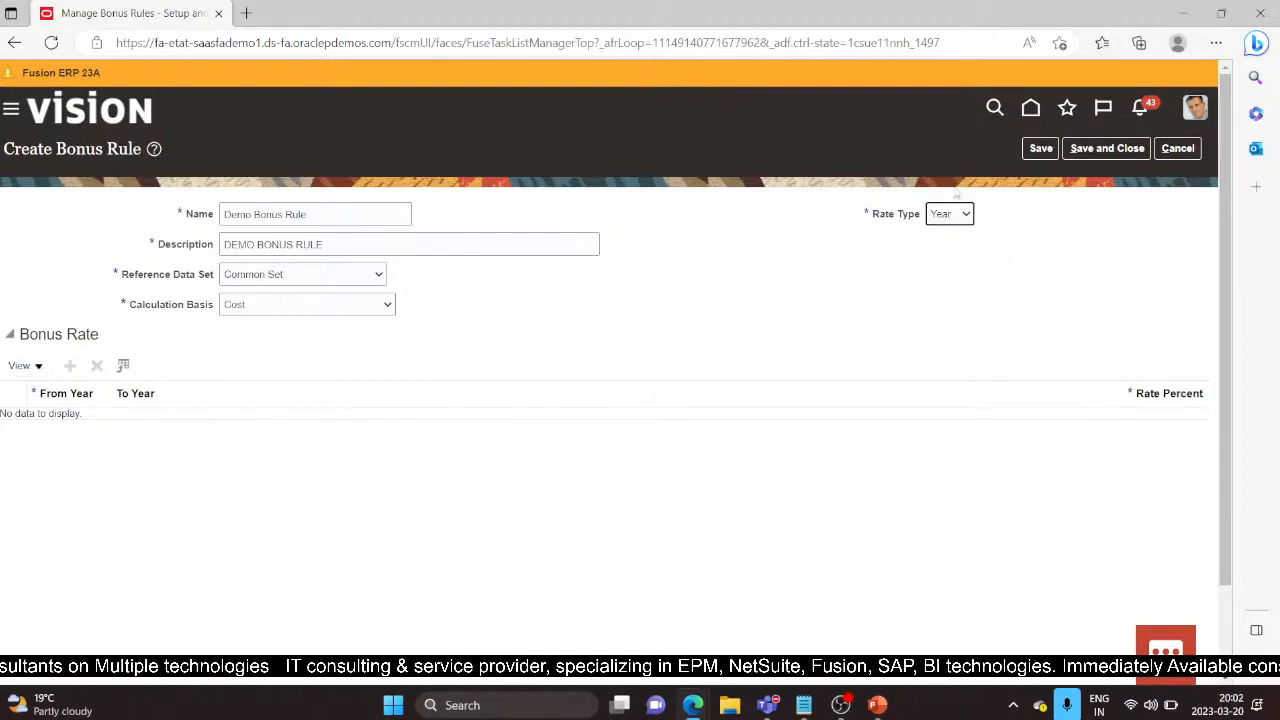
pyautogui.click(366, 305)
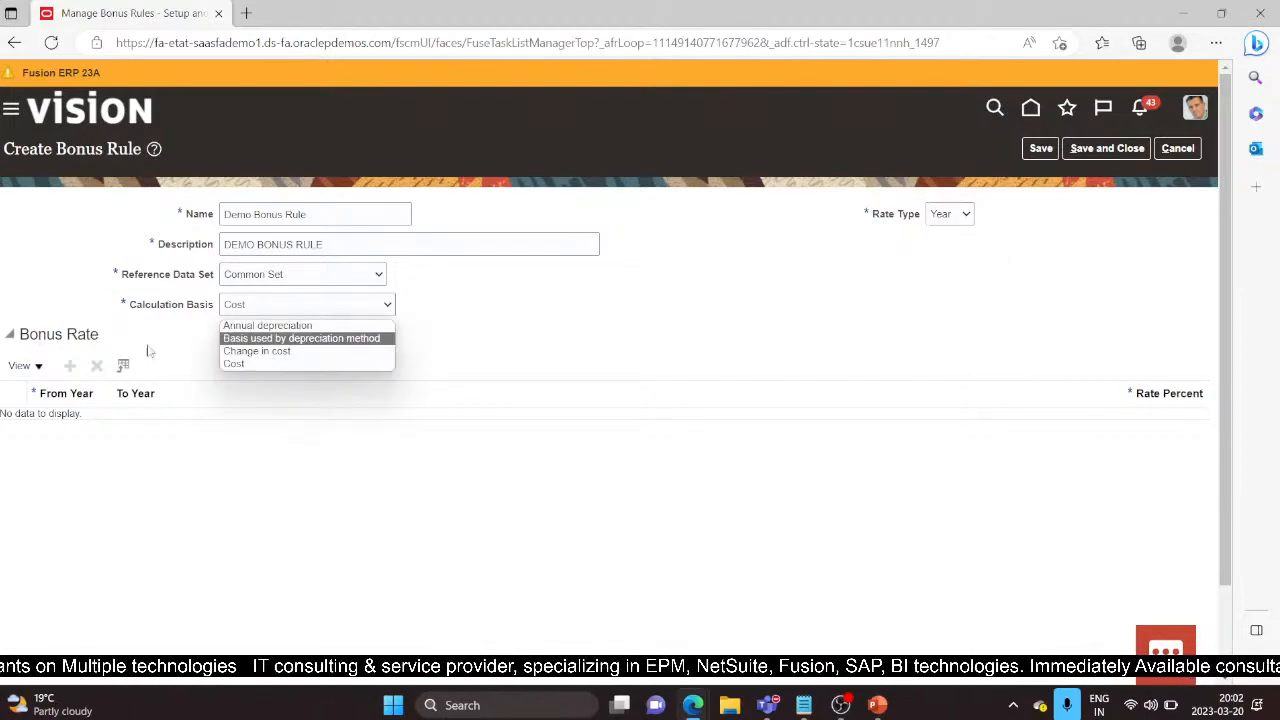
pyautogui.click(287, 322)
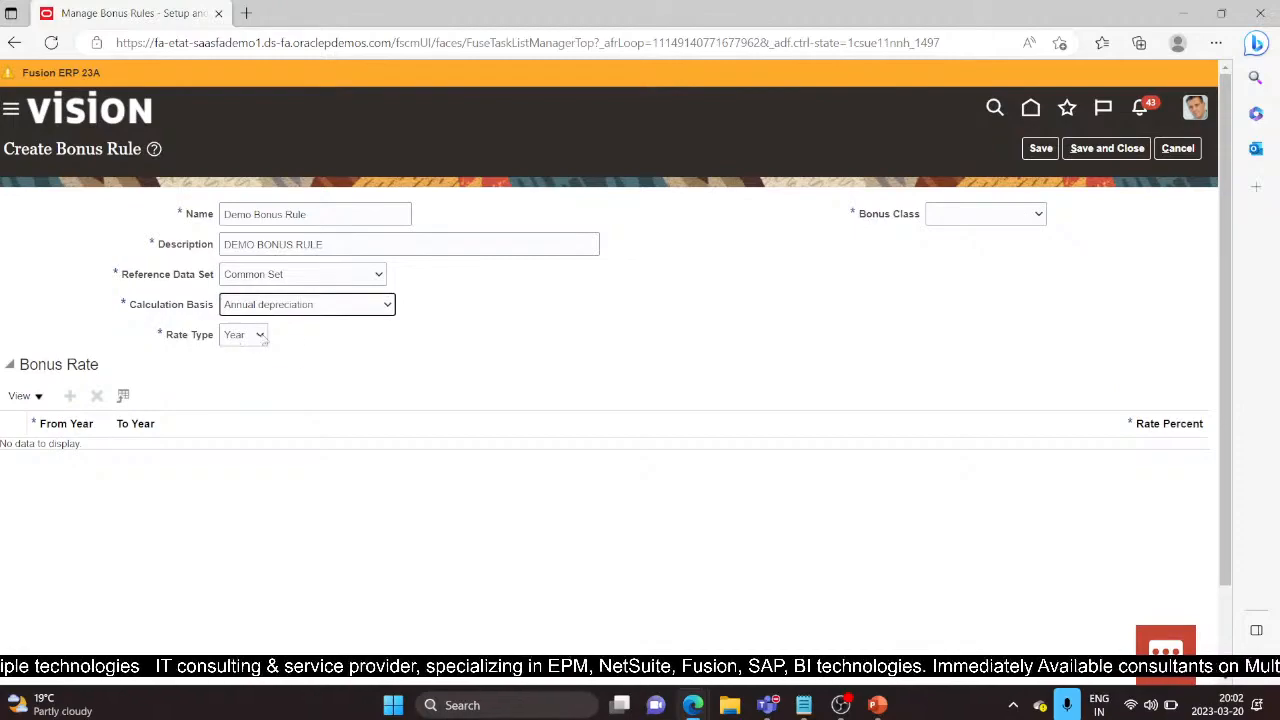
pyautogui.click(262, 337)
pyautogui.click(262, 338)
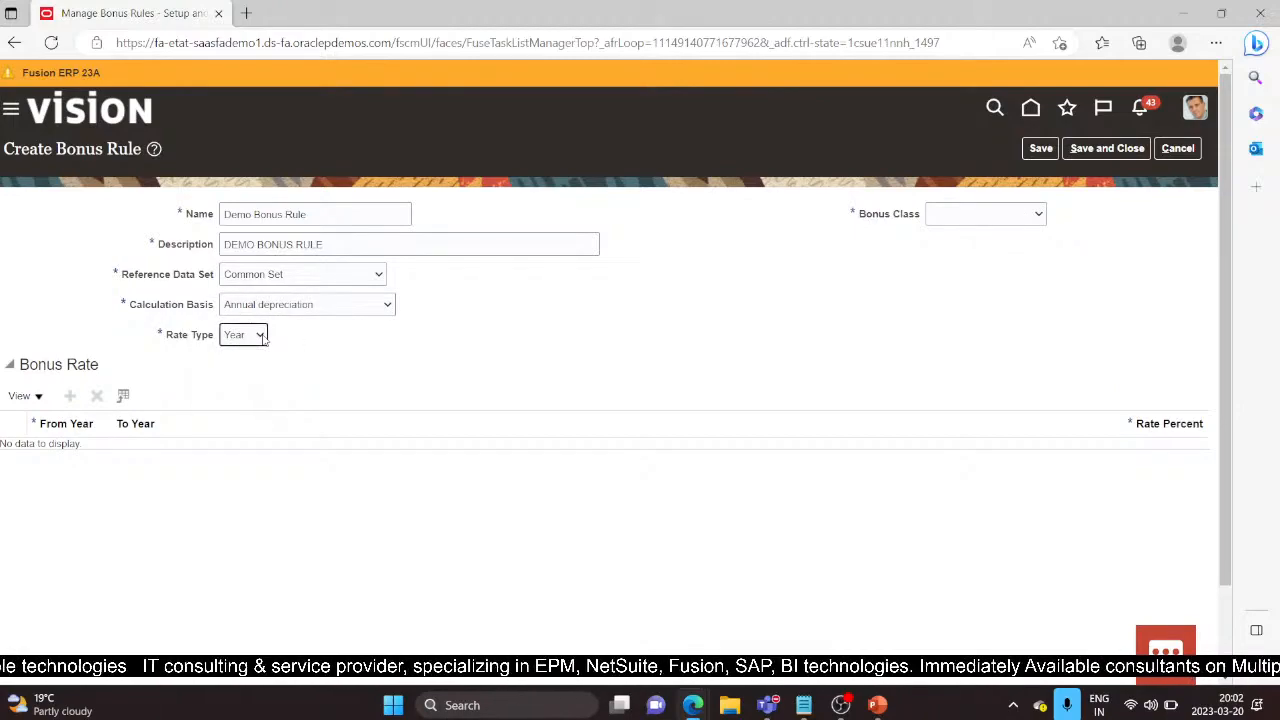
pyautogui.click(1020, 213)
pyautogui.click(982, 242)
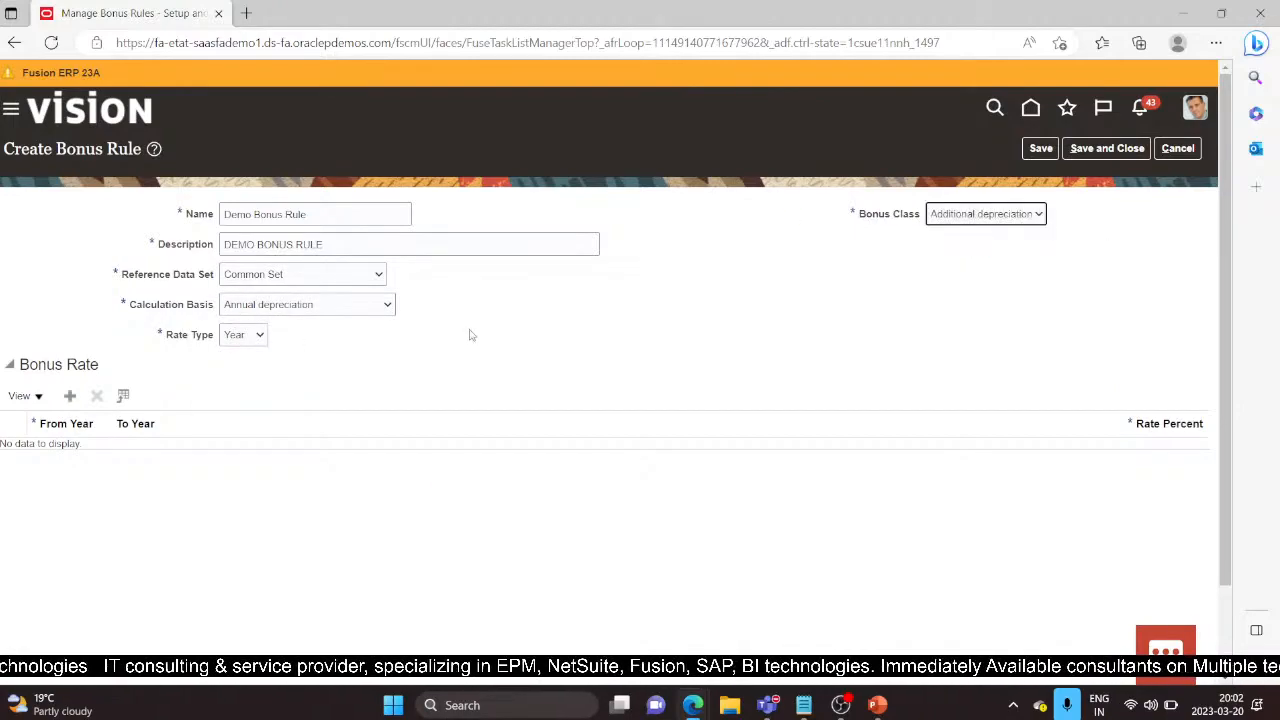
# Step: Add a bonus rate row for years 1 to 5 at 10 percent and save the rule
pyautogui.click(70, 396)
pyautogui.click(98, 443)
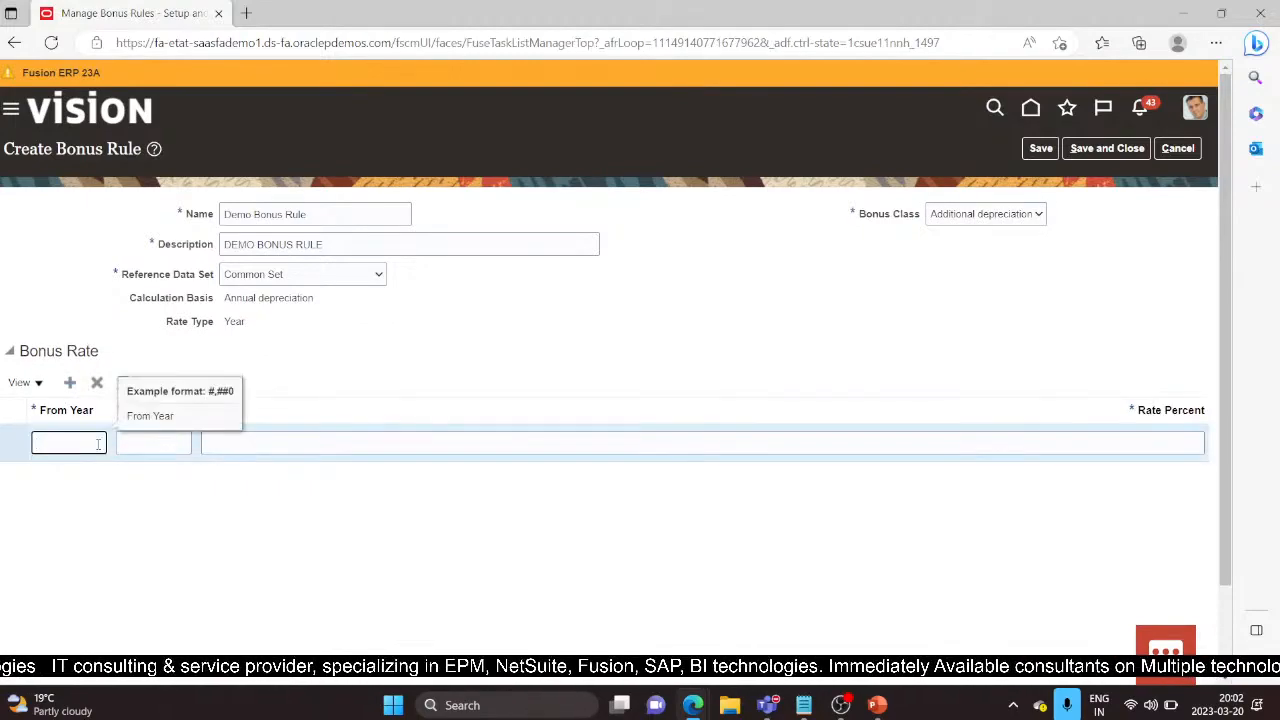
pyautogui.press('Tab')
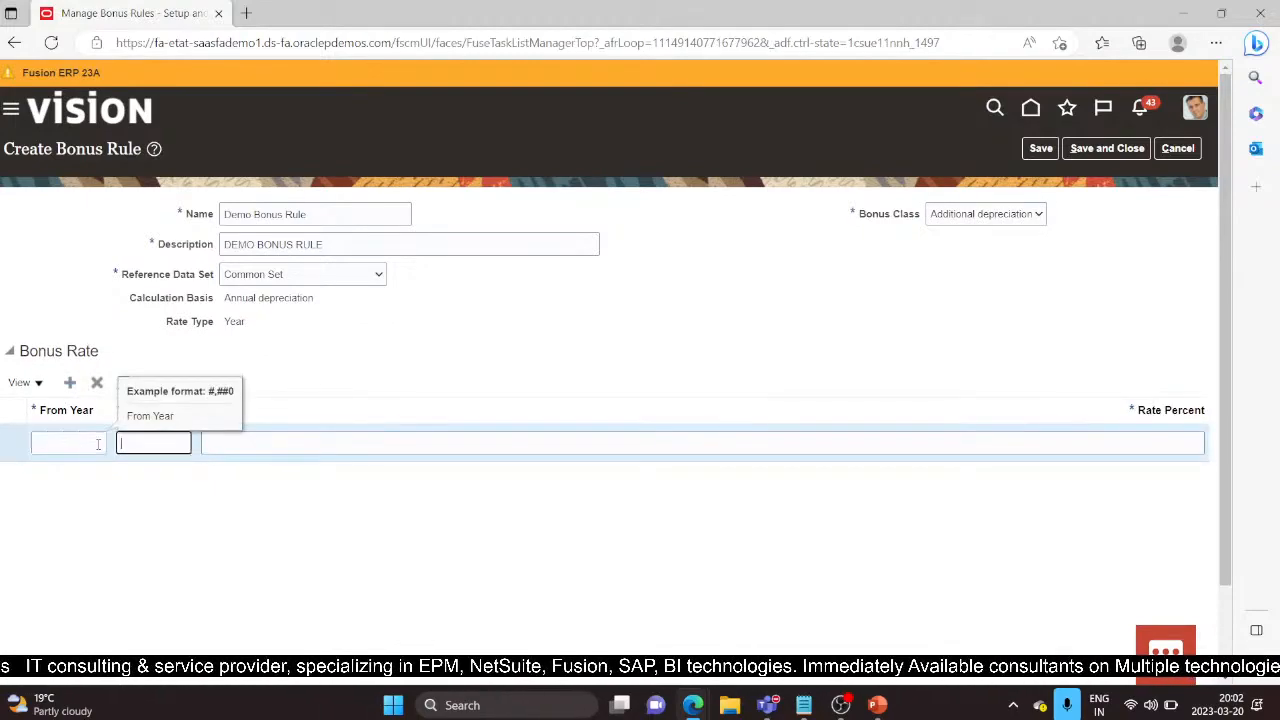
pyautogui.click(98, 443)
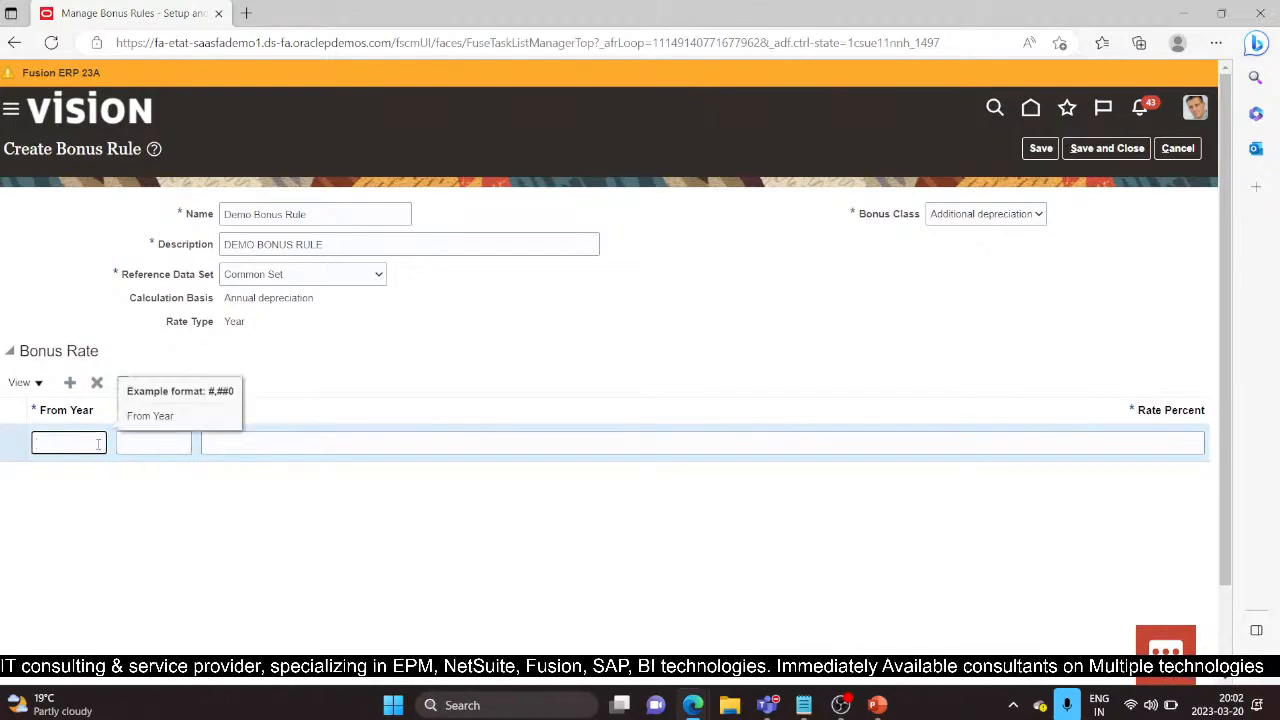
pyautogui.click(170, 444)
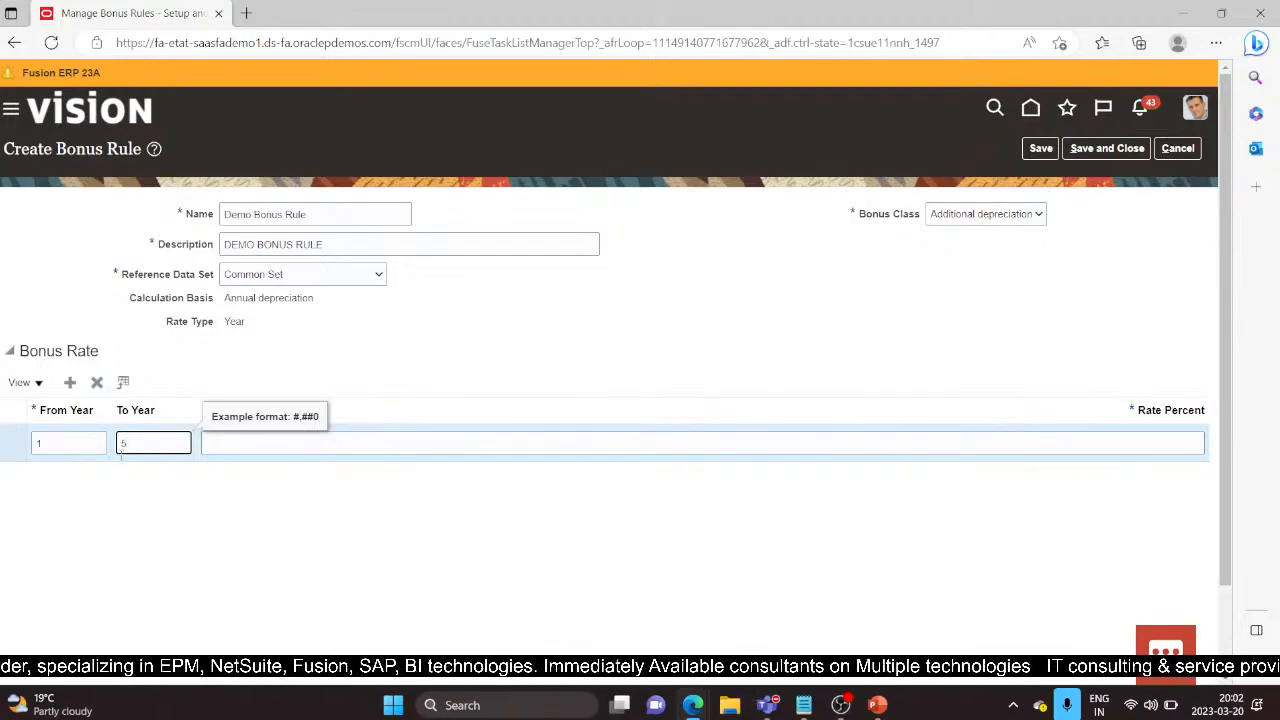
pyautogui.click(1192, 441)
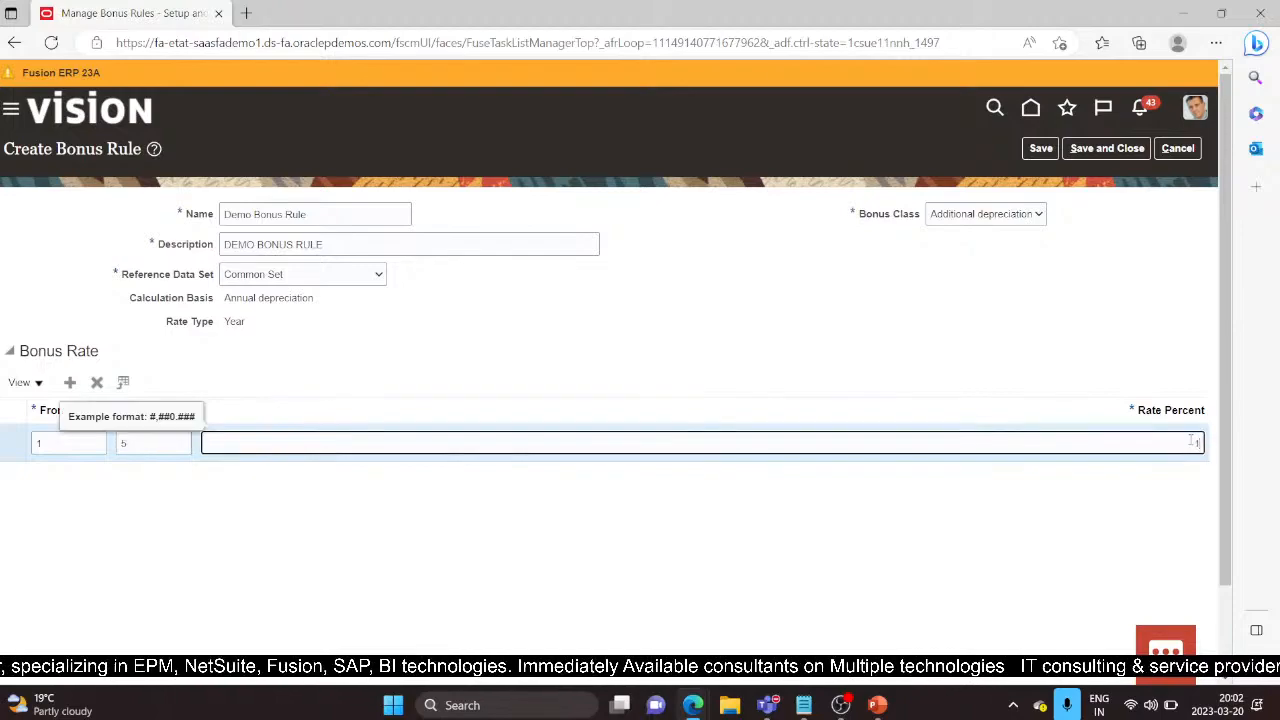
pyautogui.click(1108, 150)
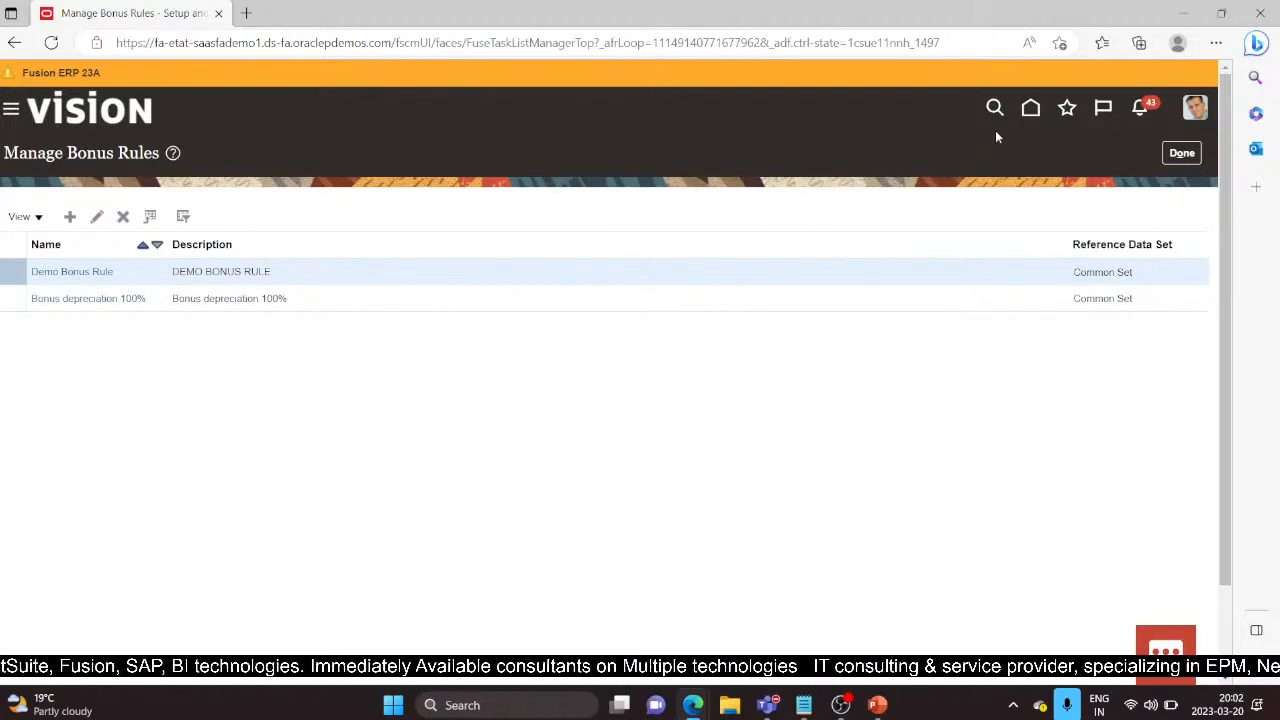
# Step: Finish with bonus rules and begin a new ceiling named DEMO CEILINGS with a description
pyautogui.click(1178, 155)
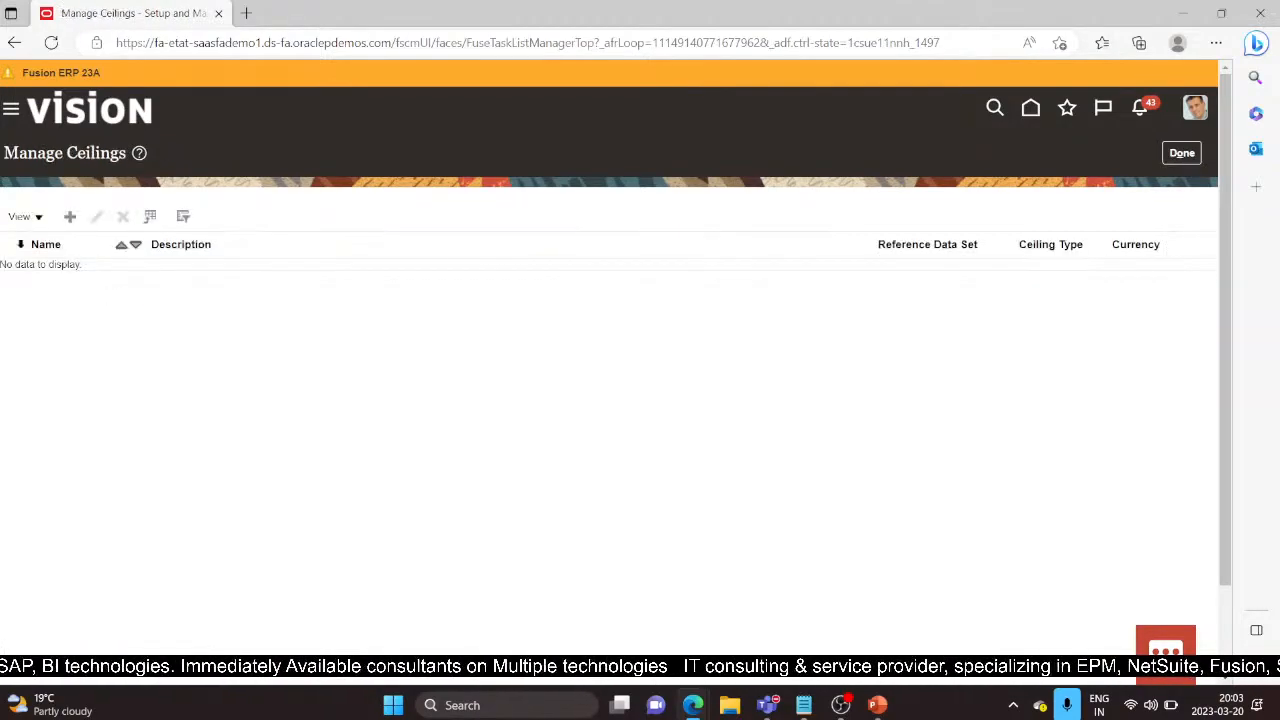
pyautogui.click(70, 217)
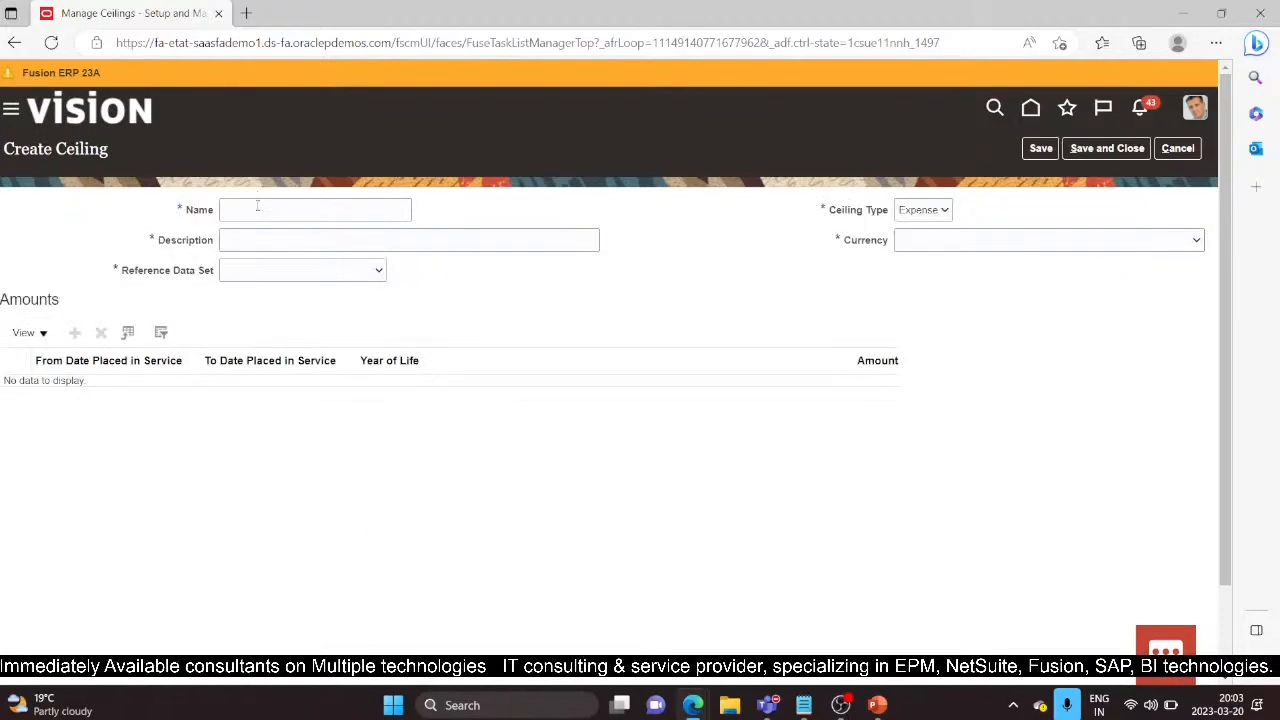
pyautogui.click(257, 207)
pyautogui.write('M')
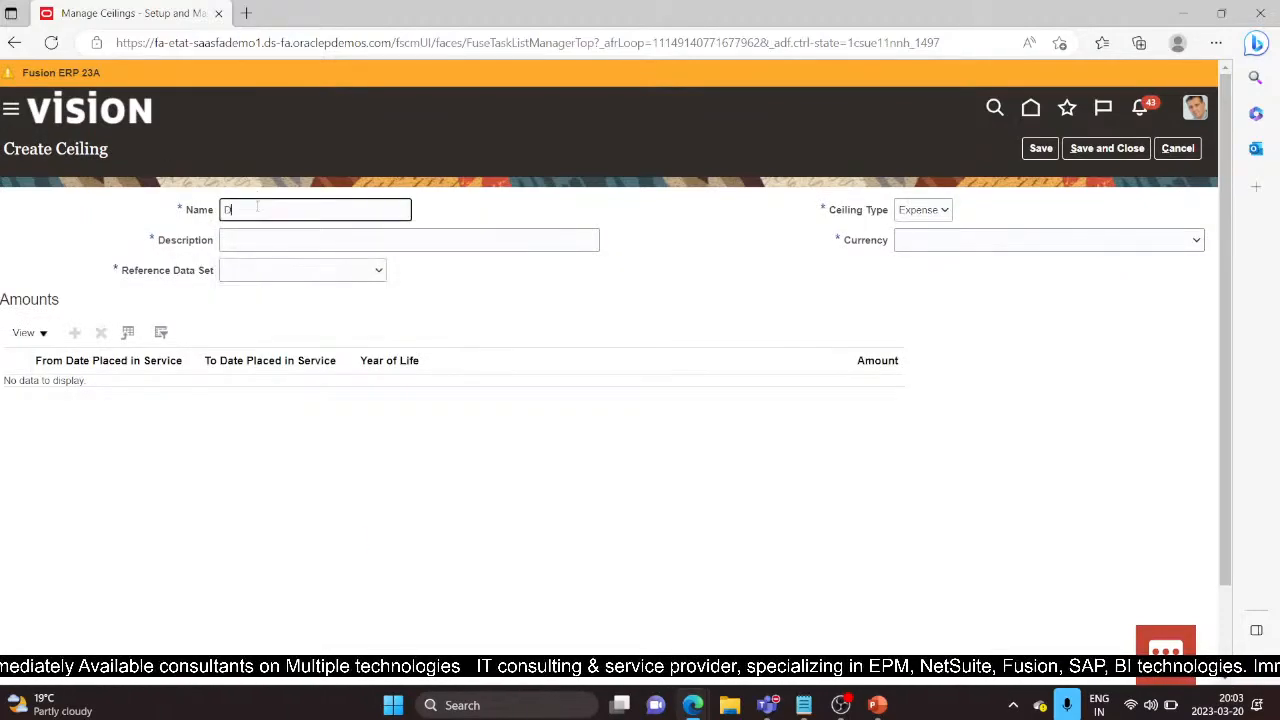
pyautogui.write('EMO CEILINGS')
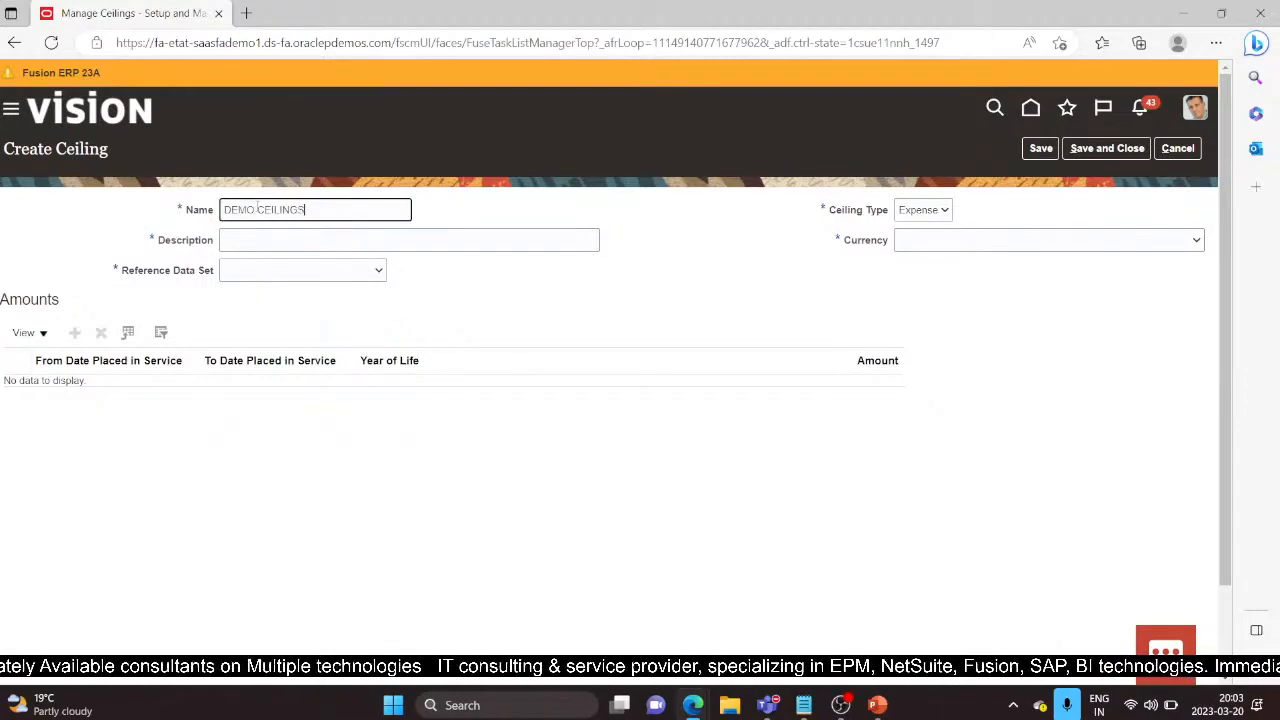
pyautogui.press('Tab')
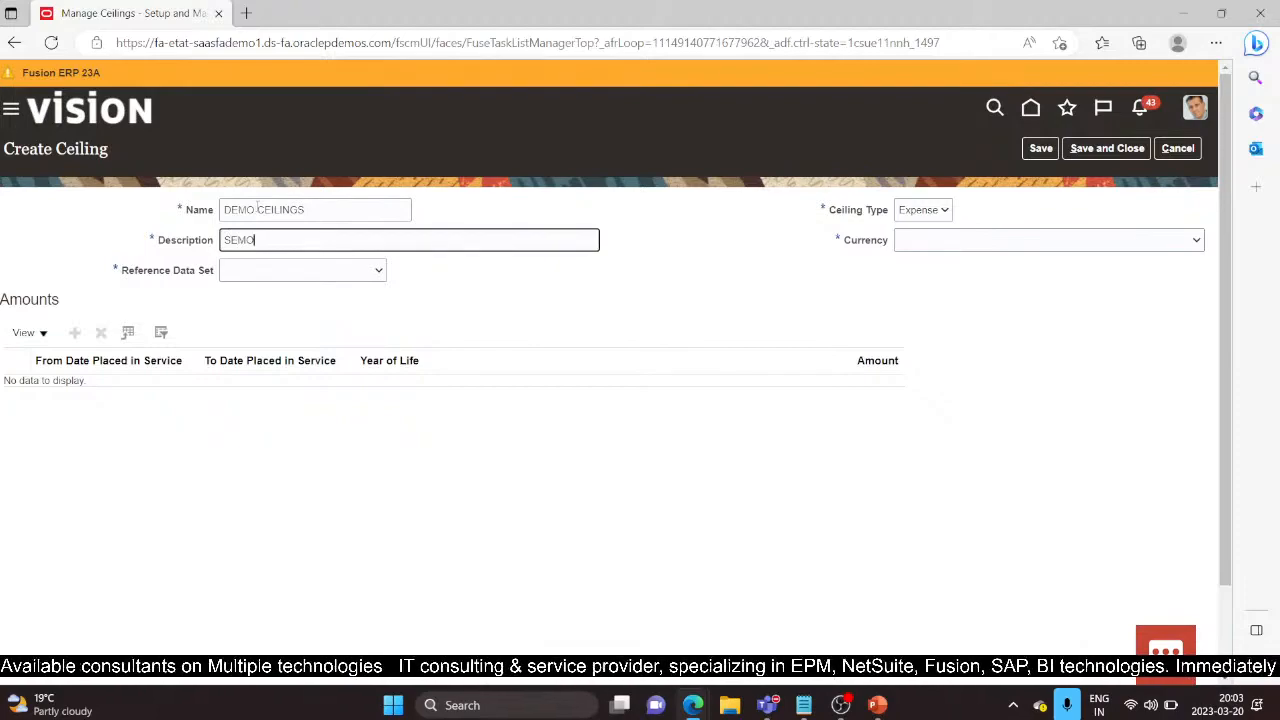
pyautogui.press('BackSpace')
pyautogui.press('BackSpace')
pyautogui.press('BackSpace')
pyautogui.press('BackSpace')
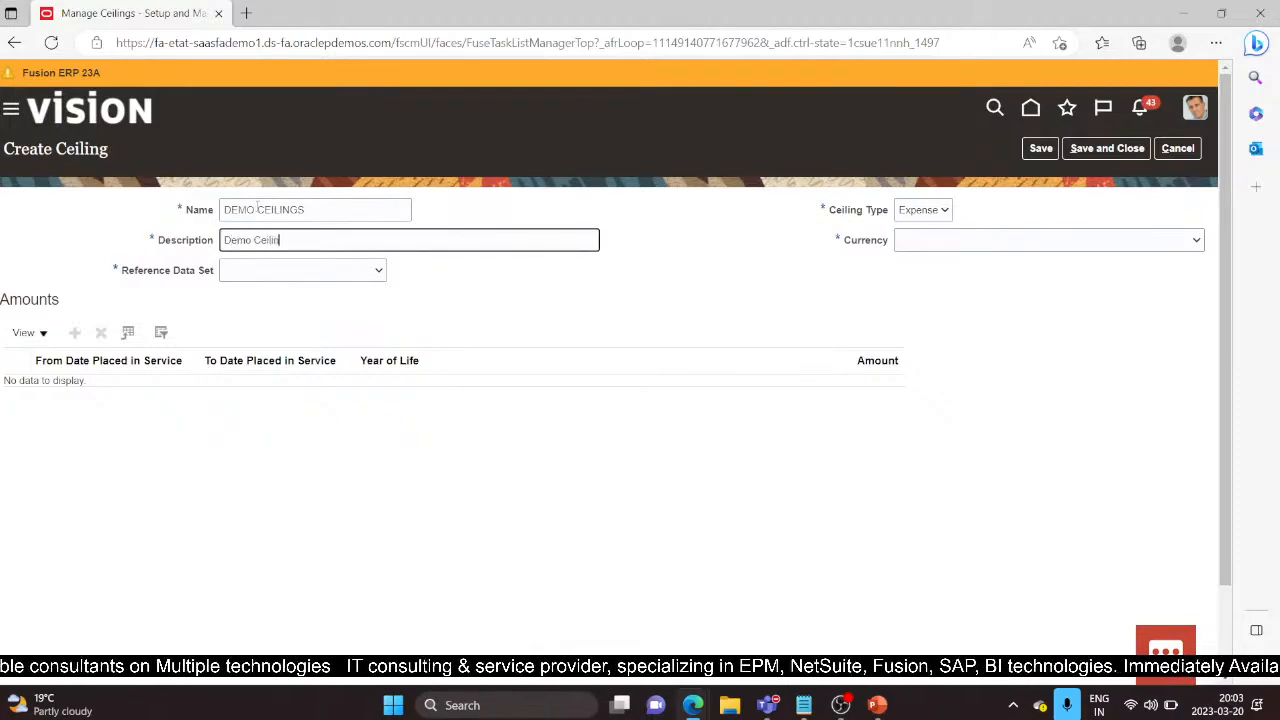
# Step: Set Common Set, Expense type and USD US Dollar currency, and add an empty amounts row
pyautogui.click(360, 272)
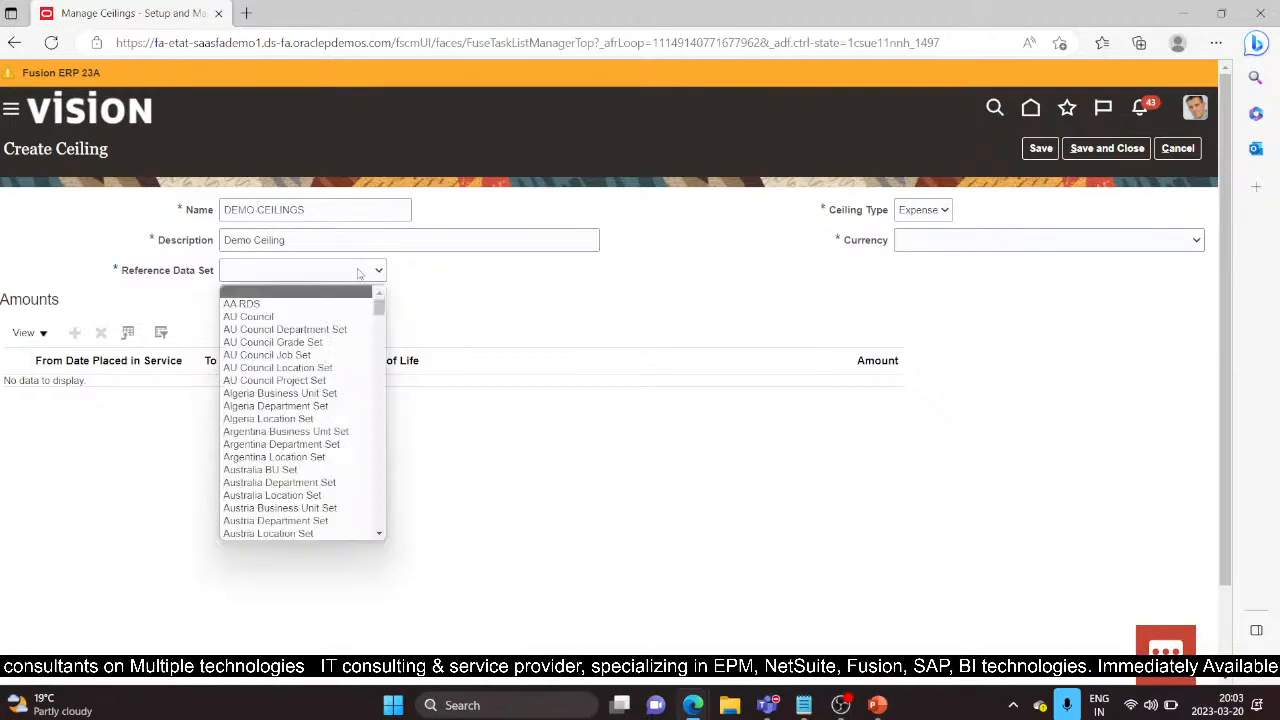
pyautogui.scroll(-5, 307, 522)
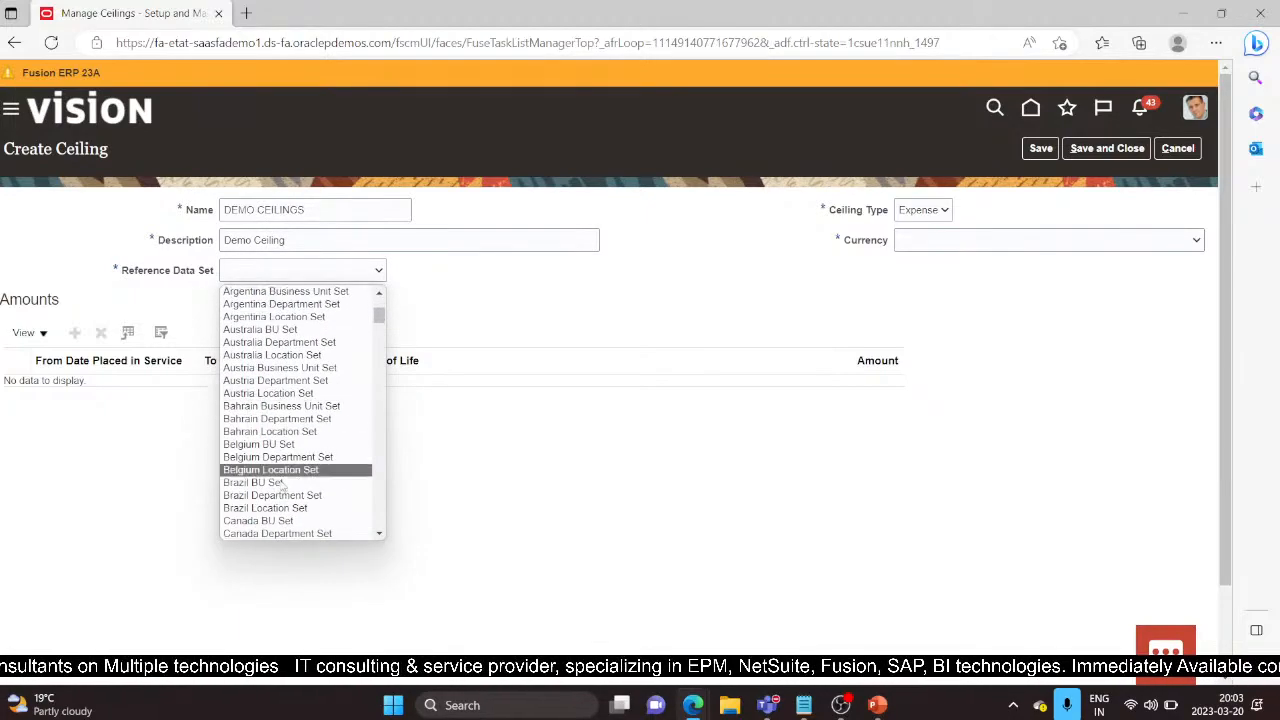
pyautogui.scroll(-4, 280, 490)
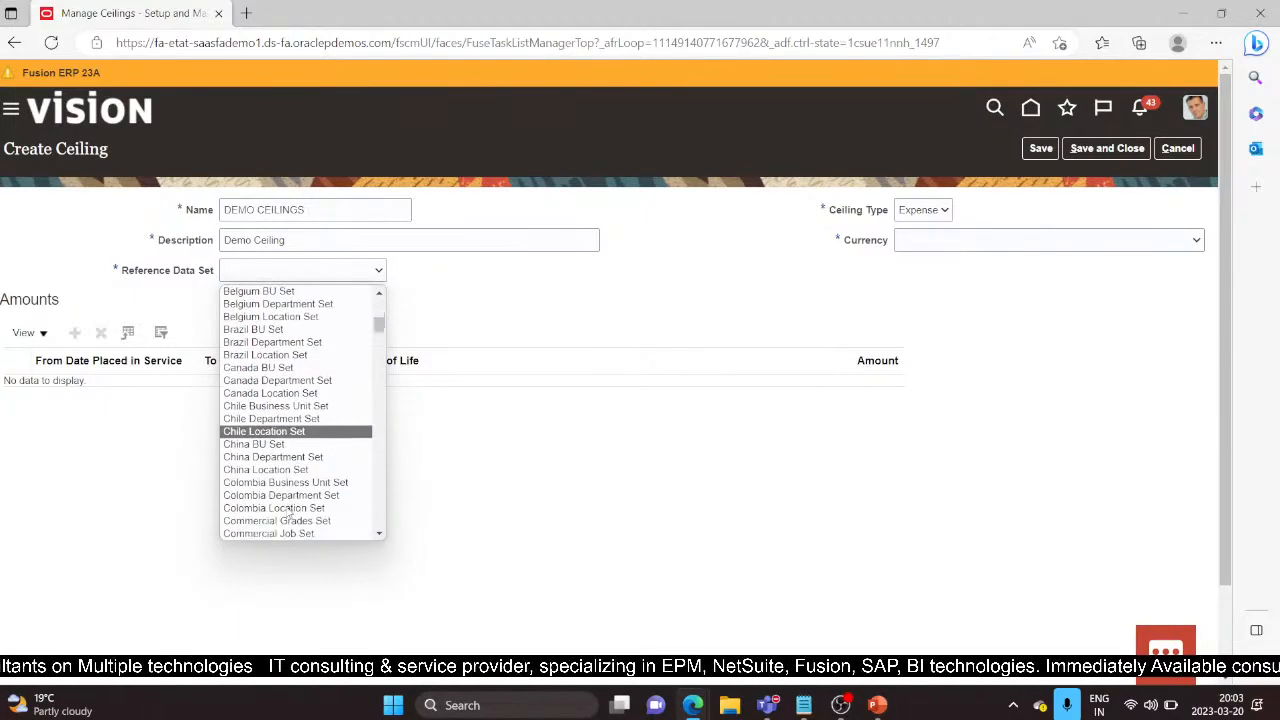
pyautogui.click(260, 469)
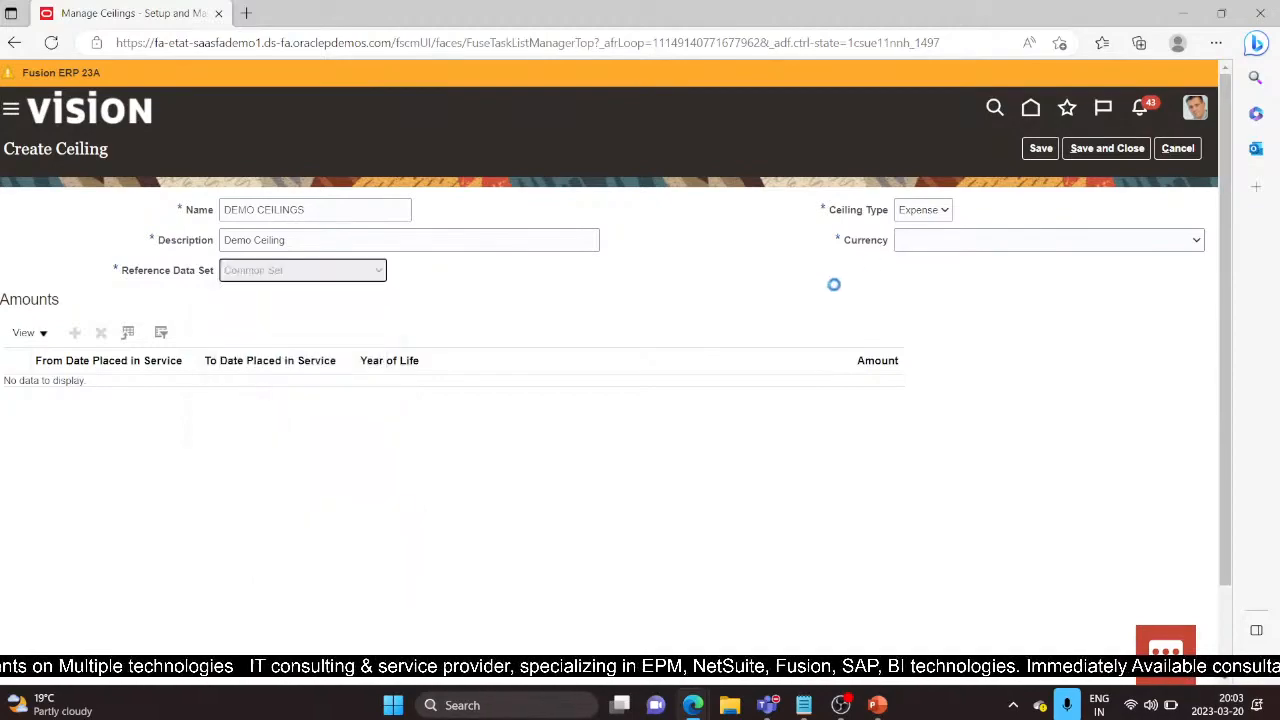
pyautogui.click(943, 210)
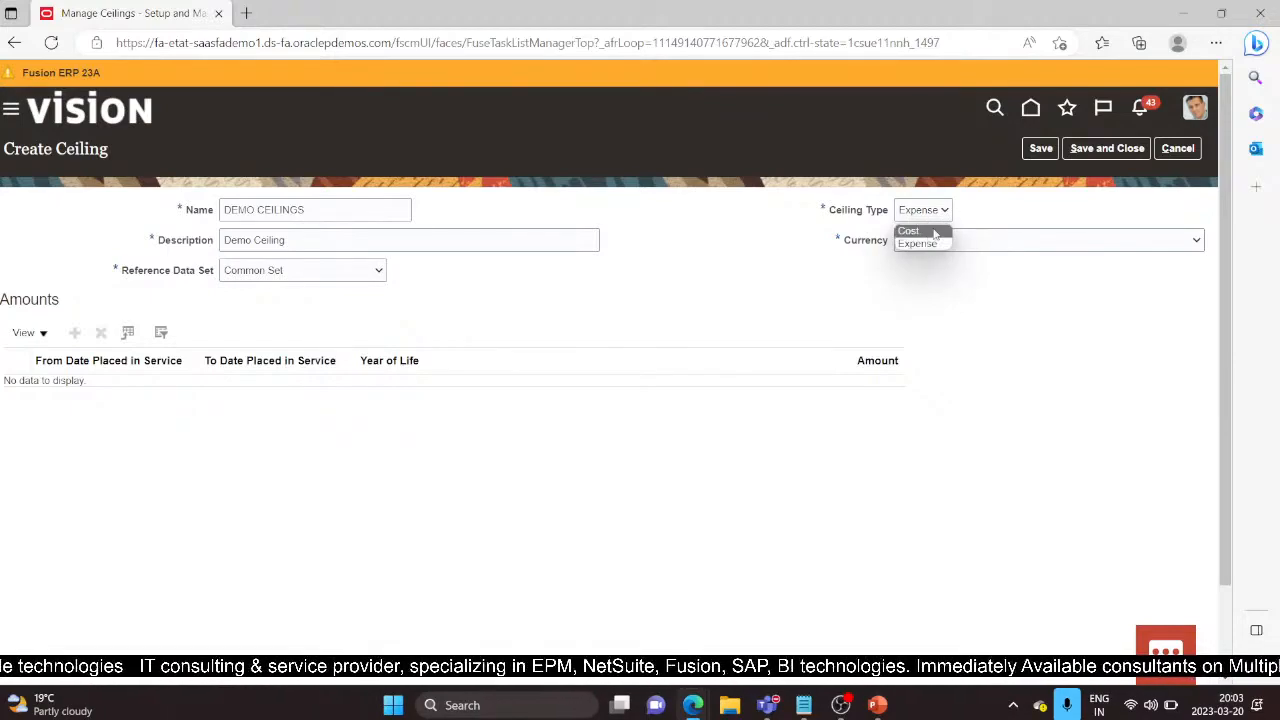
pyautogui.click(940, 245)
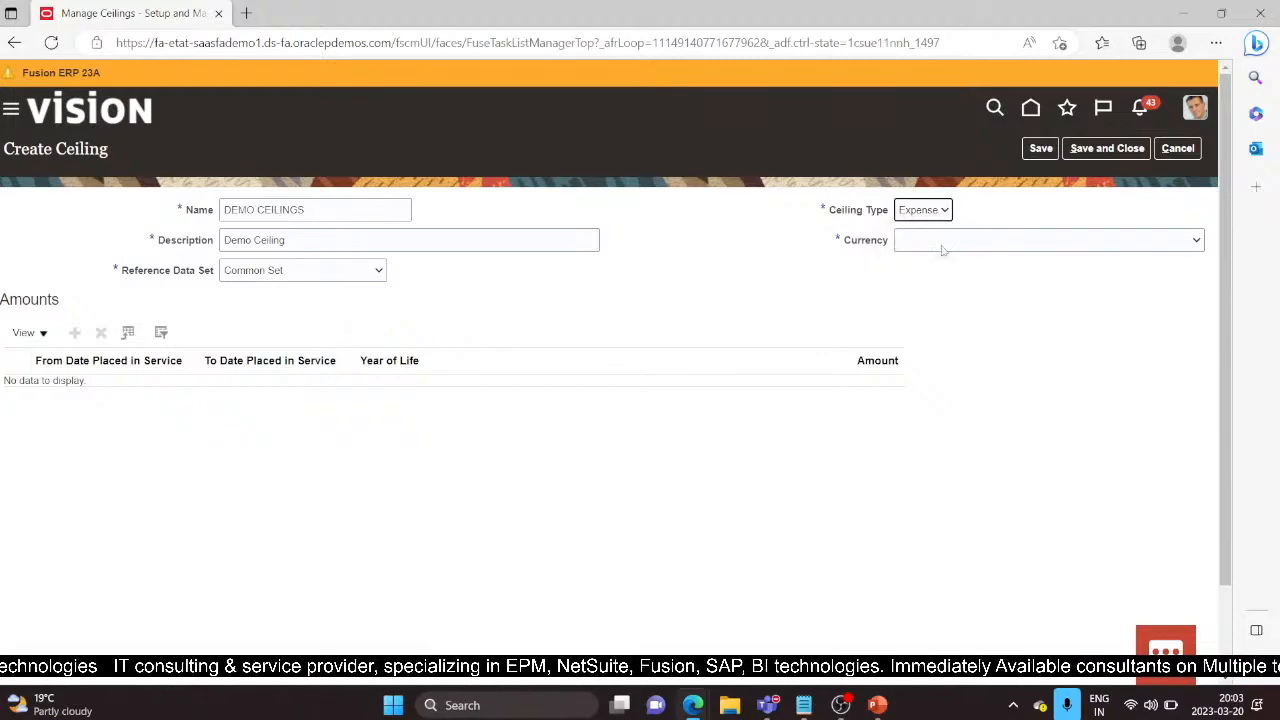
pyautogui.click(1165, 241)
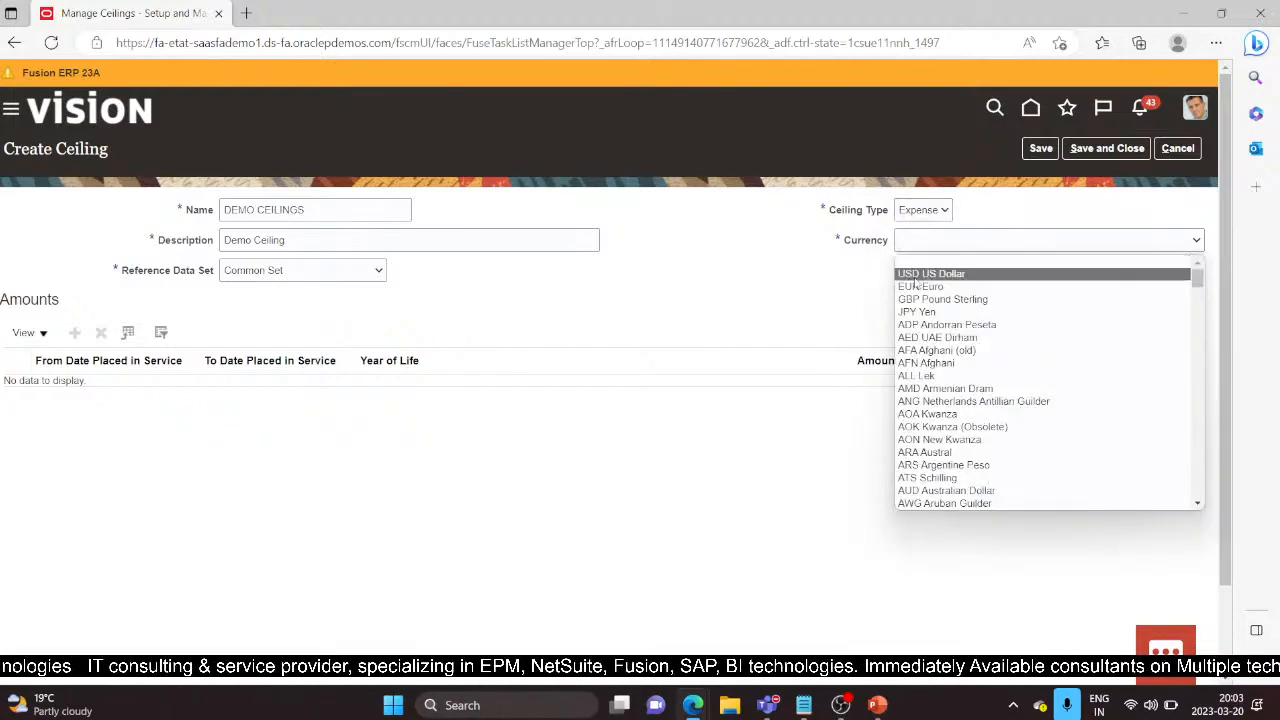
pyautogui.click(960, 263)
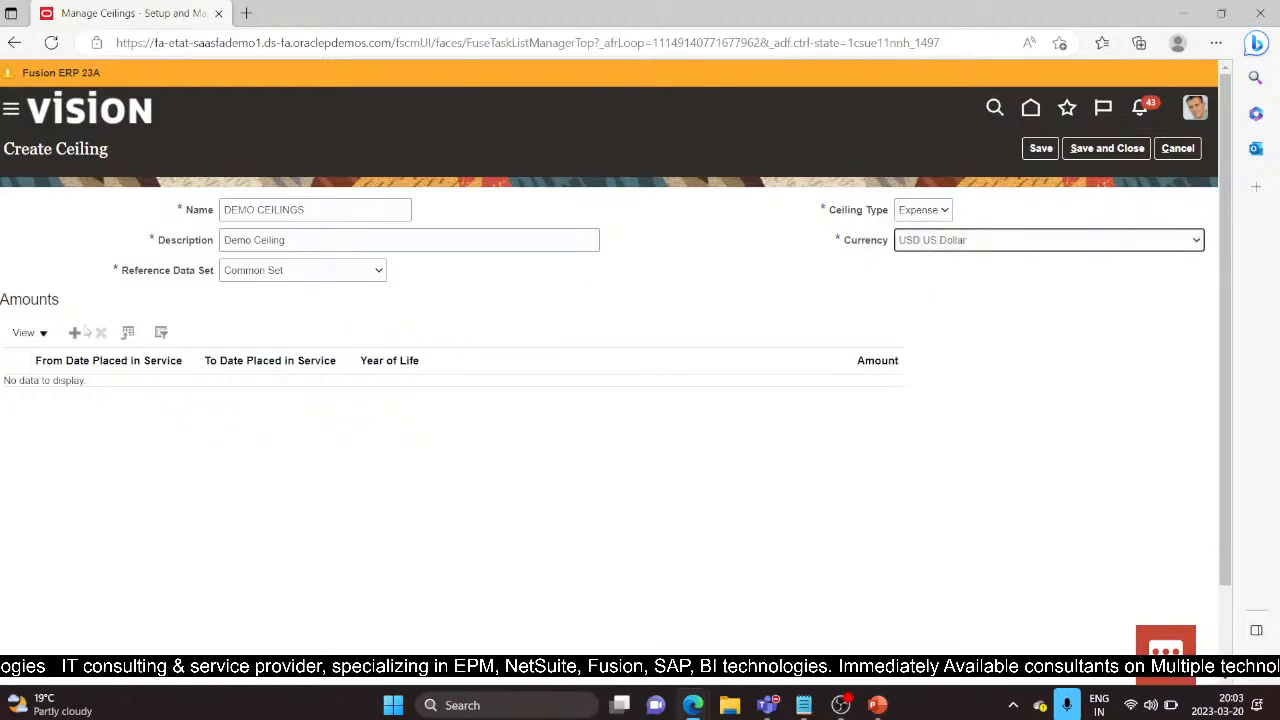
pyautogui.click(76, 333)
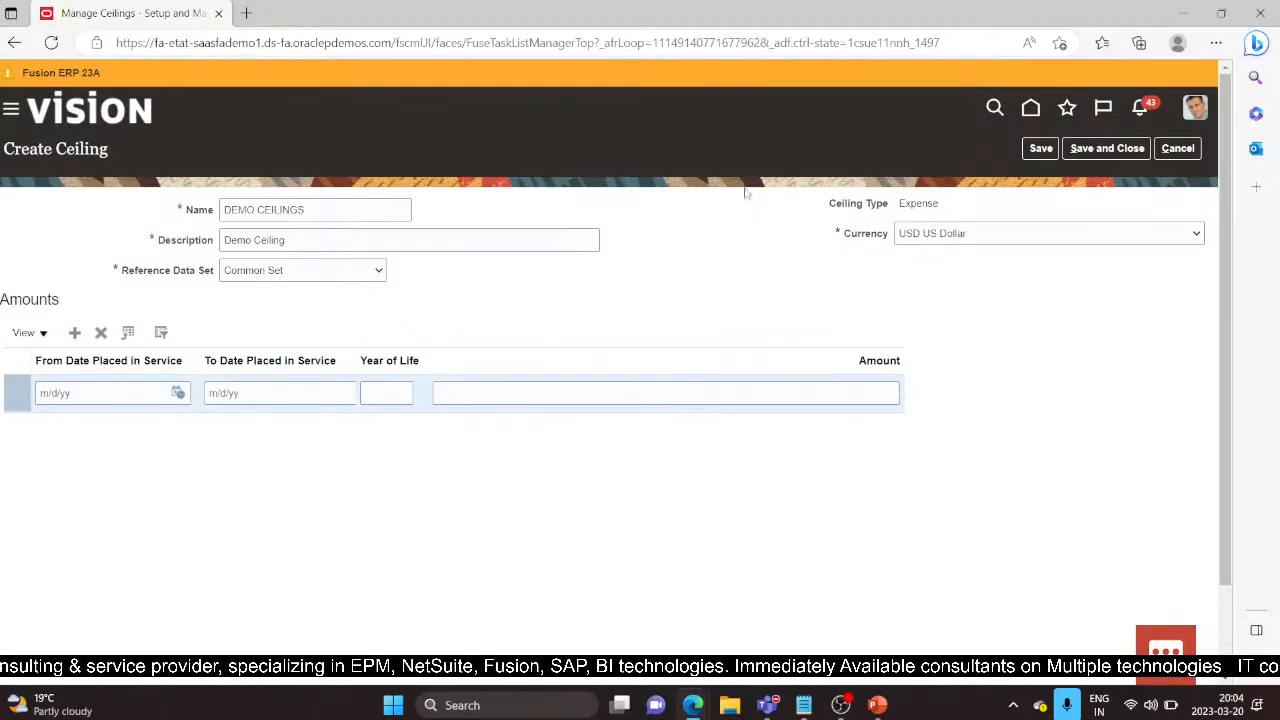
# Step: Set the amount line's From Date to 1/1/22
pyautogui.click(178, 393)
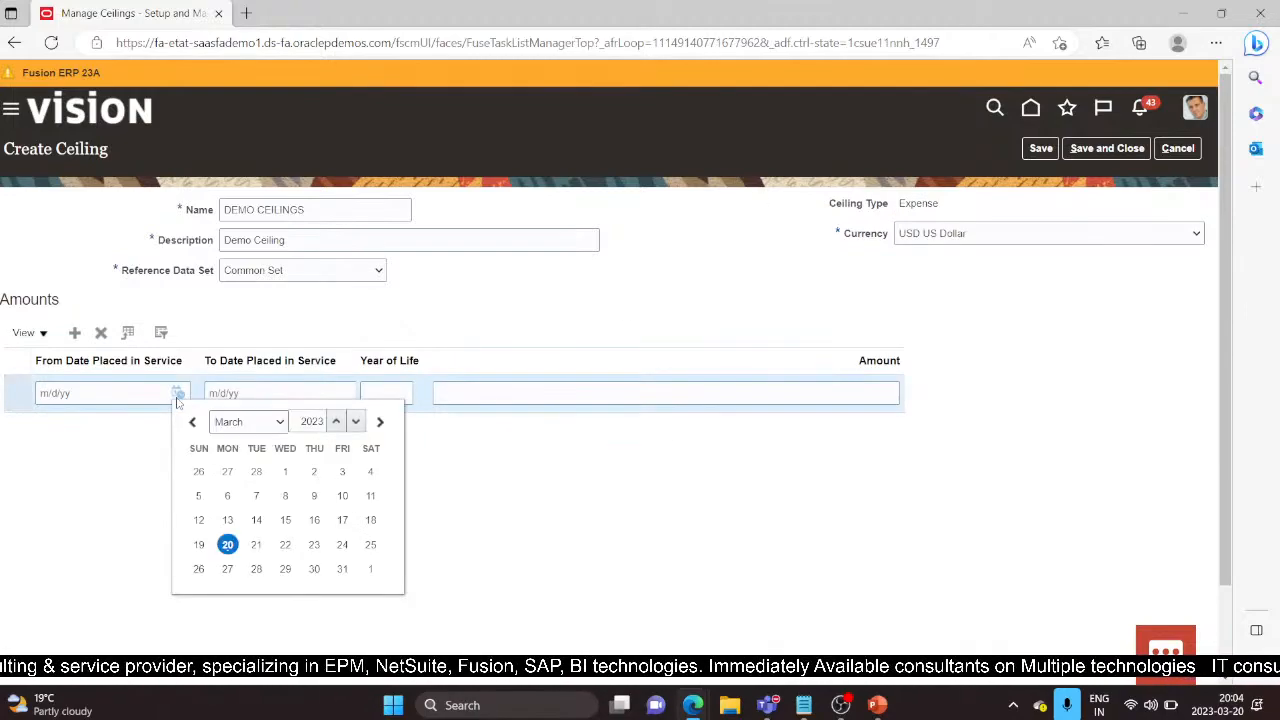
pyautogui.click(356, 422)
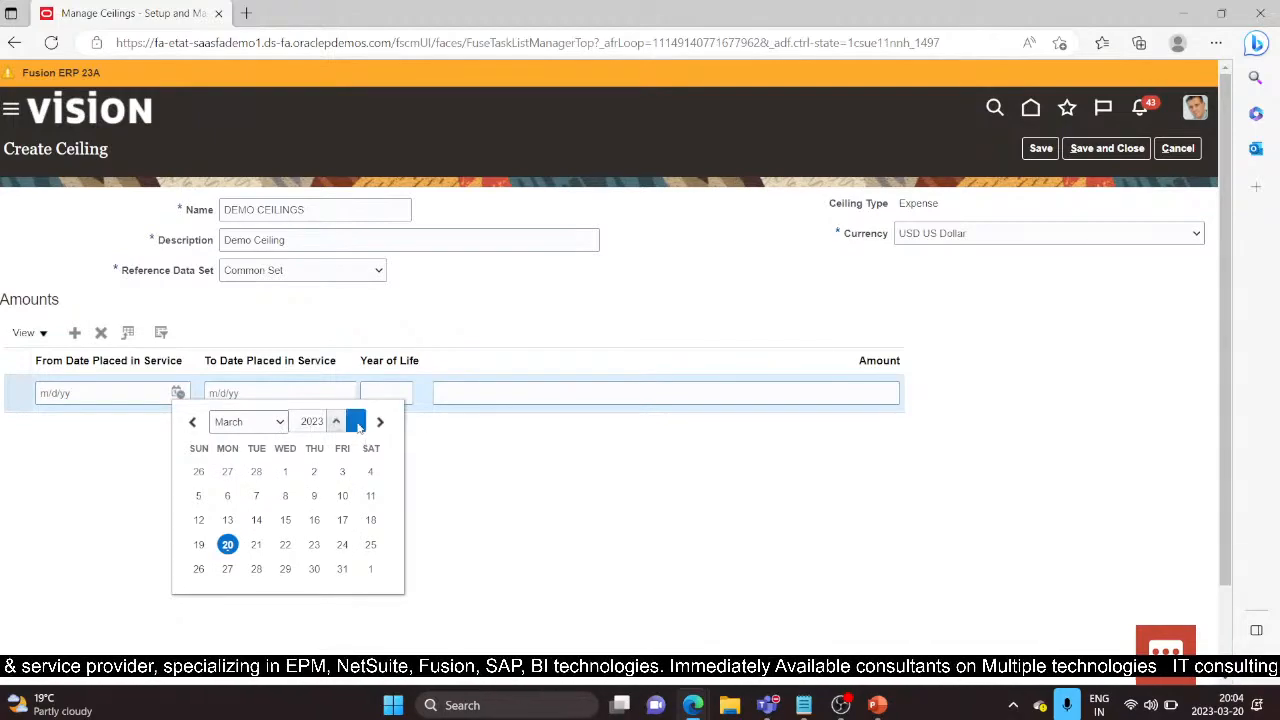
pyautogui.click(273, 423)
pyautogui.click(250, 443)
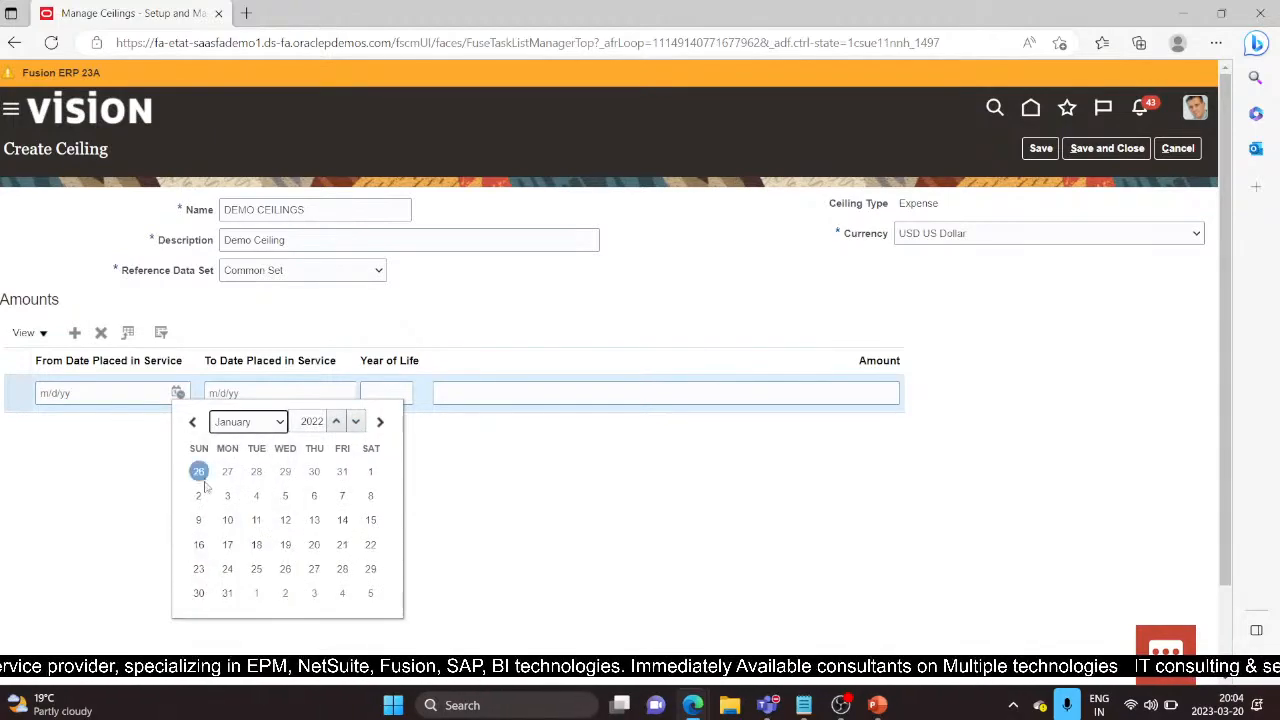
pyautogui.click(370, 471)
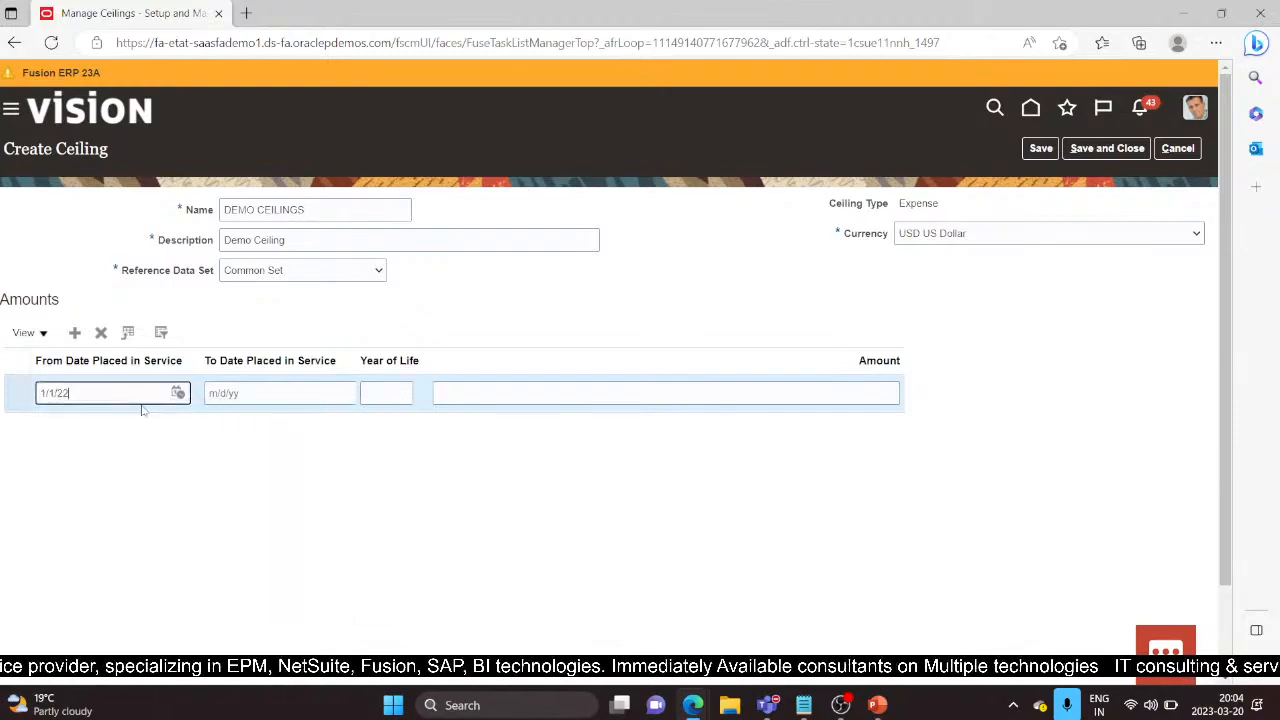
# Step: Enter an amount of 5,000.00 and attempt to save the ceiling
pyautogui.click(313, 401)
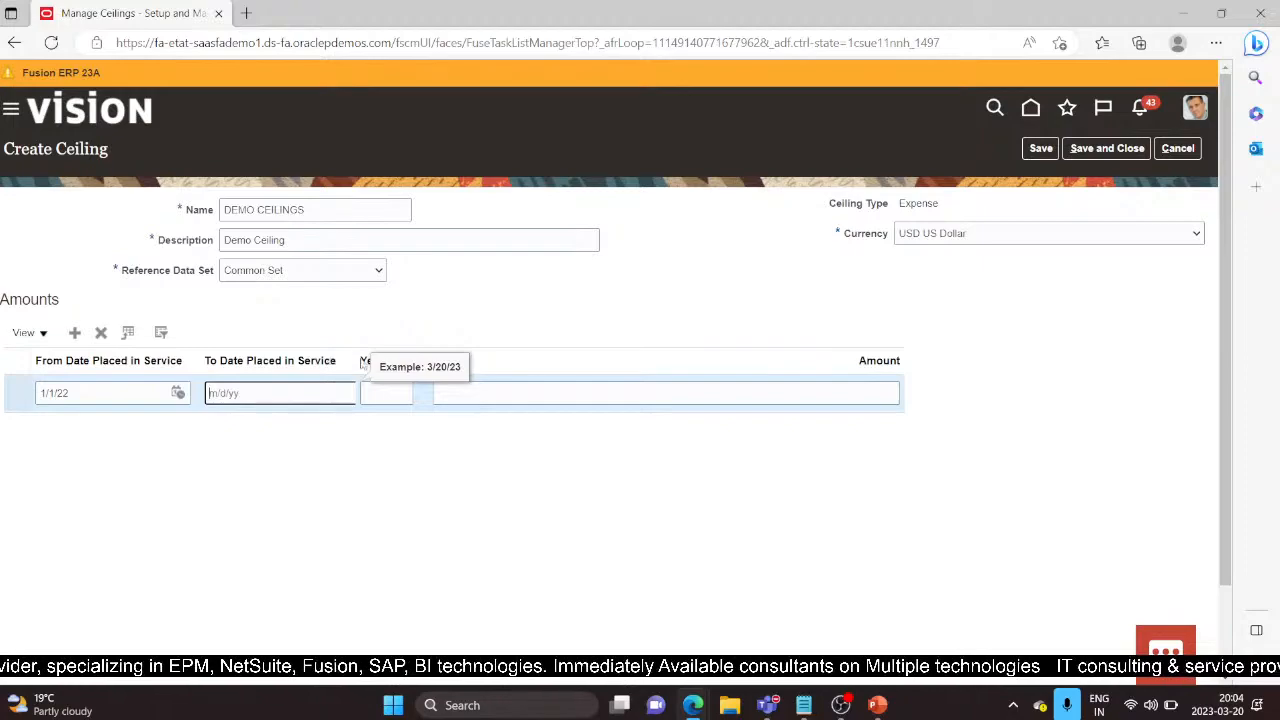
pyautogui.click(405, 392)
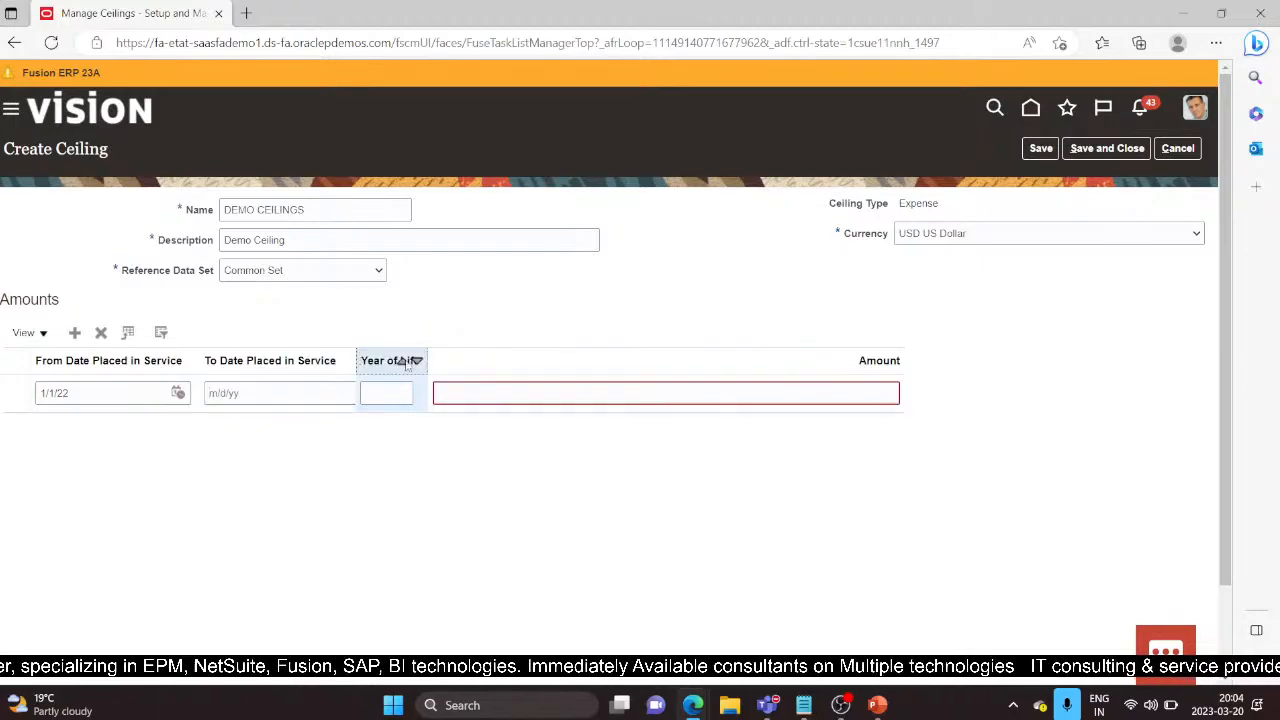
pyautogui.moveTo(360, 354)
pyautogui.mouseDown()
pyautogui.moveTo(371, 355)
pyautogui.moveTo(361, 360)
pyautogui.mouseUp()
pyautogui.click(274, 400)
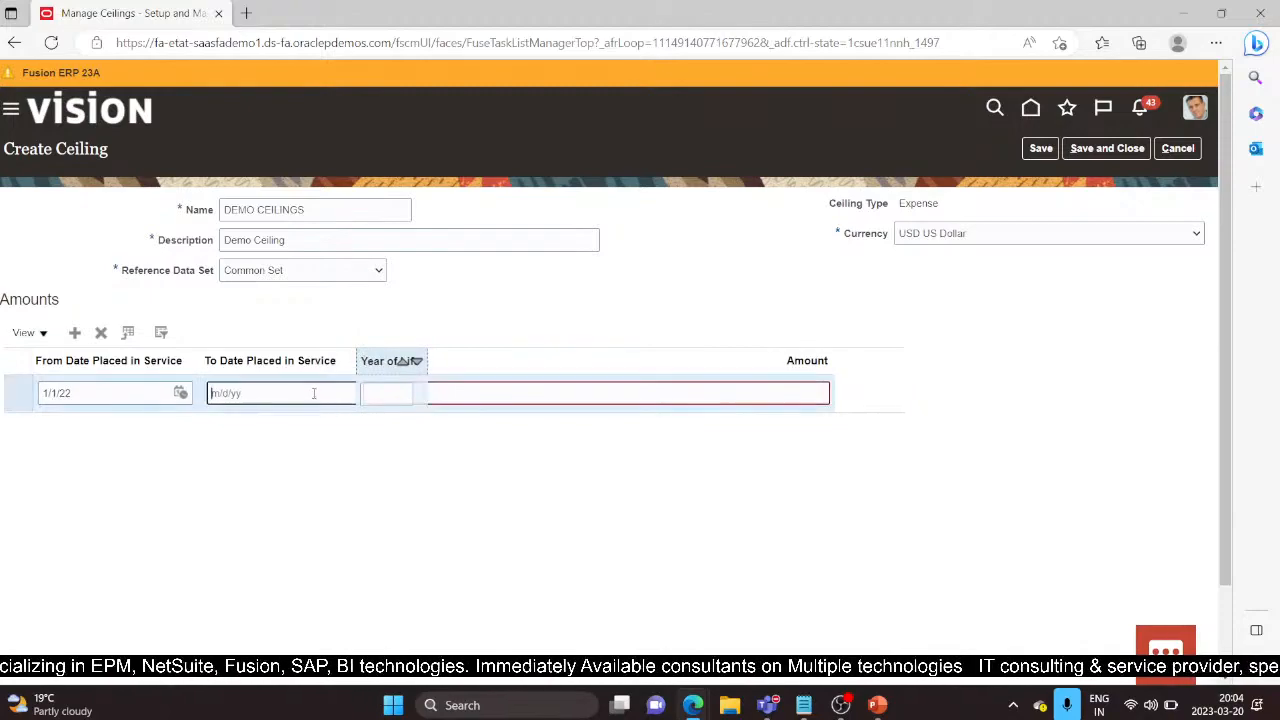
pyautogui.click(383, 397)
pyautogui.click(490, 394)
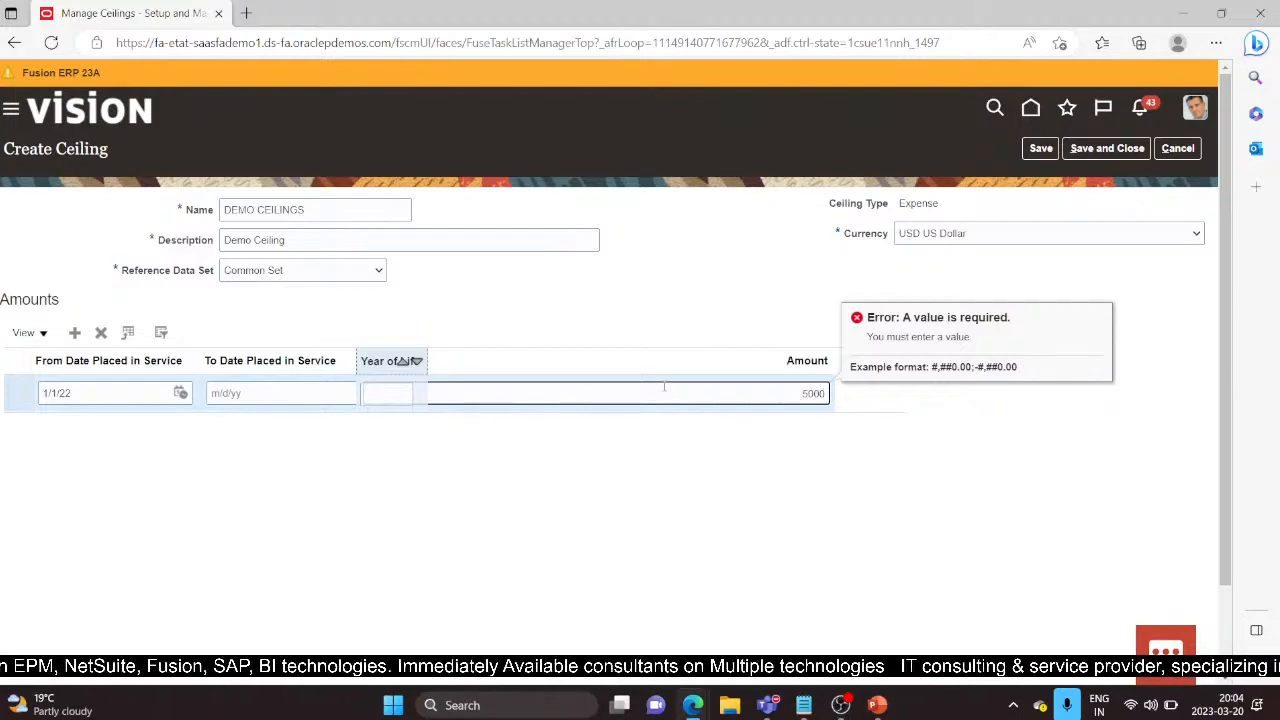
pyautogui.click(913, 182)
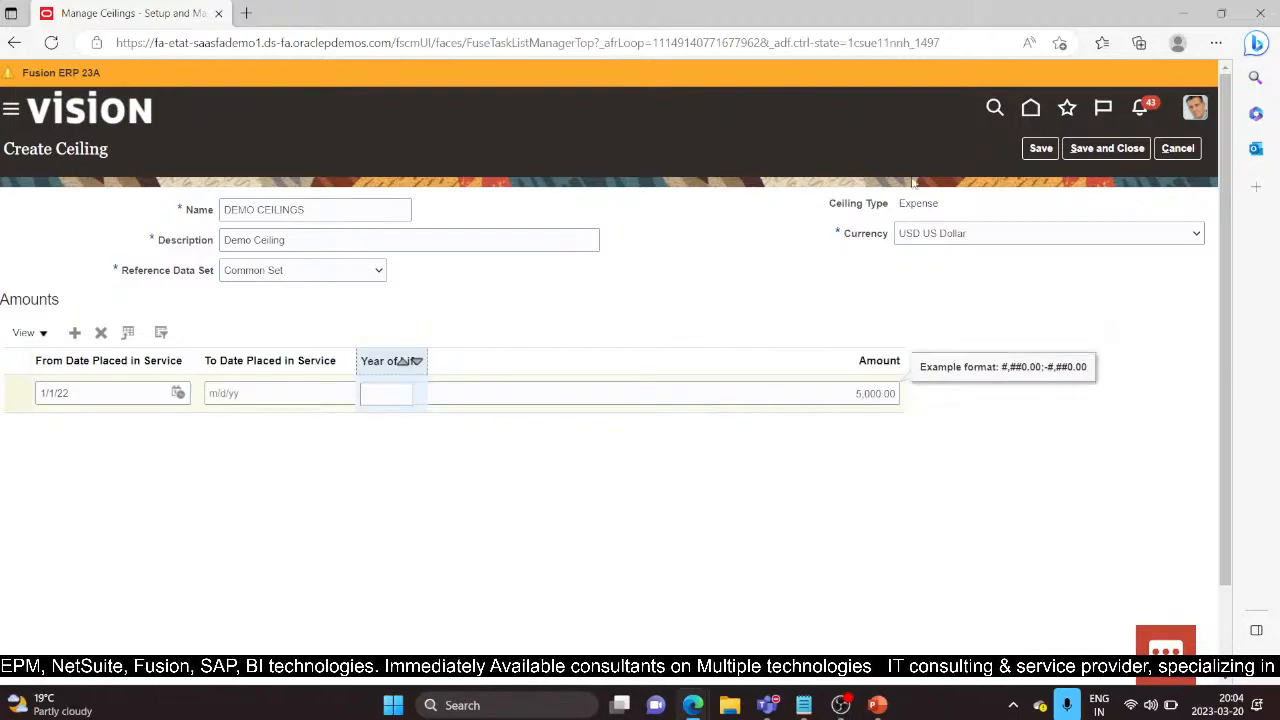
pyautogui.click(1104, 151)
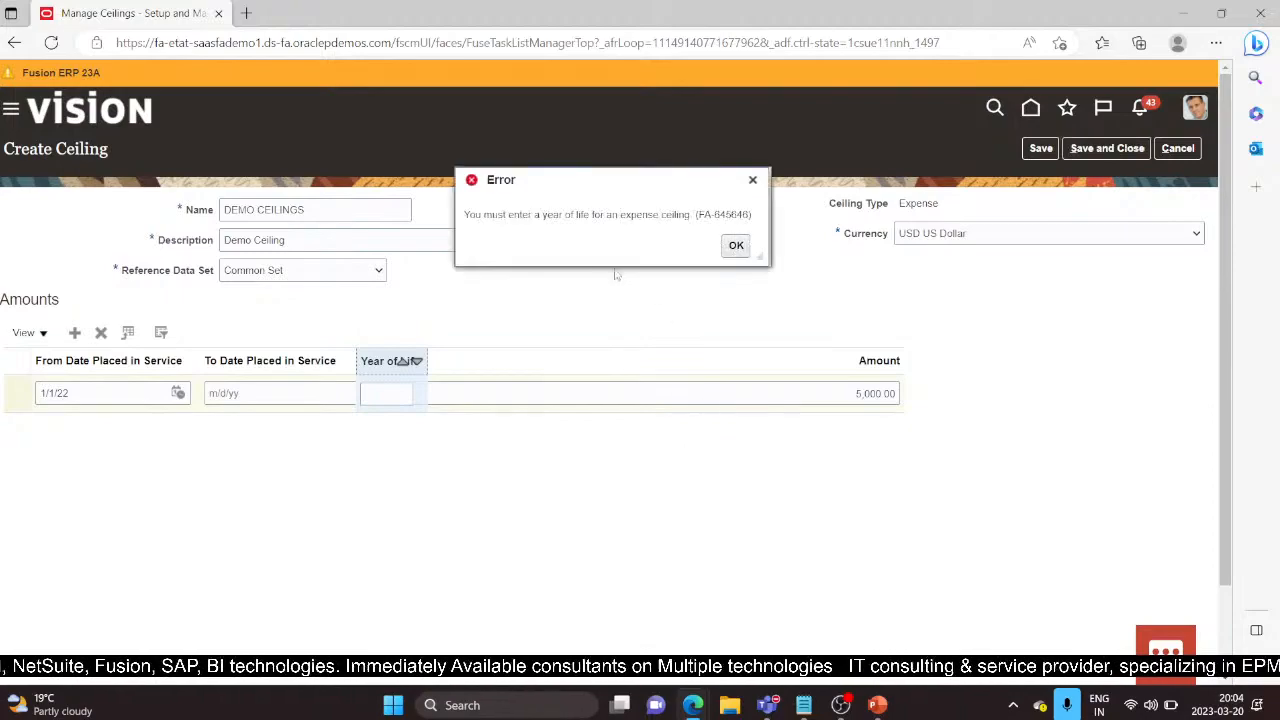
# Step: Dismiss the missing year of life error and set the To Date to 3/20/23
pyautogui.click(736, 245)
pyautogui.click(240, 393)
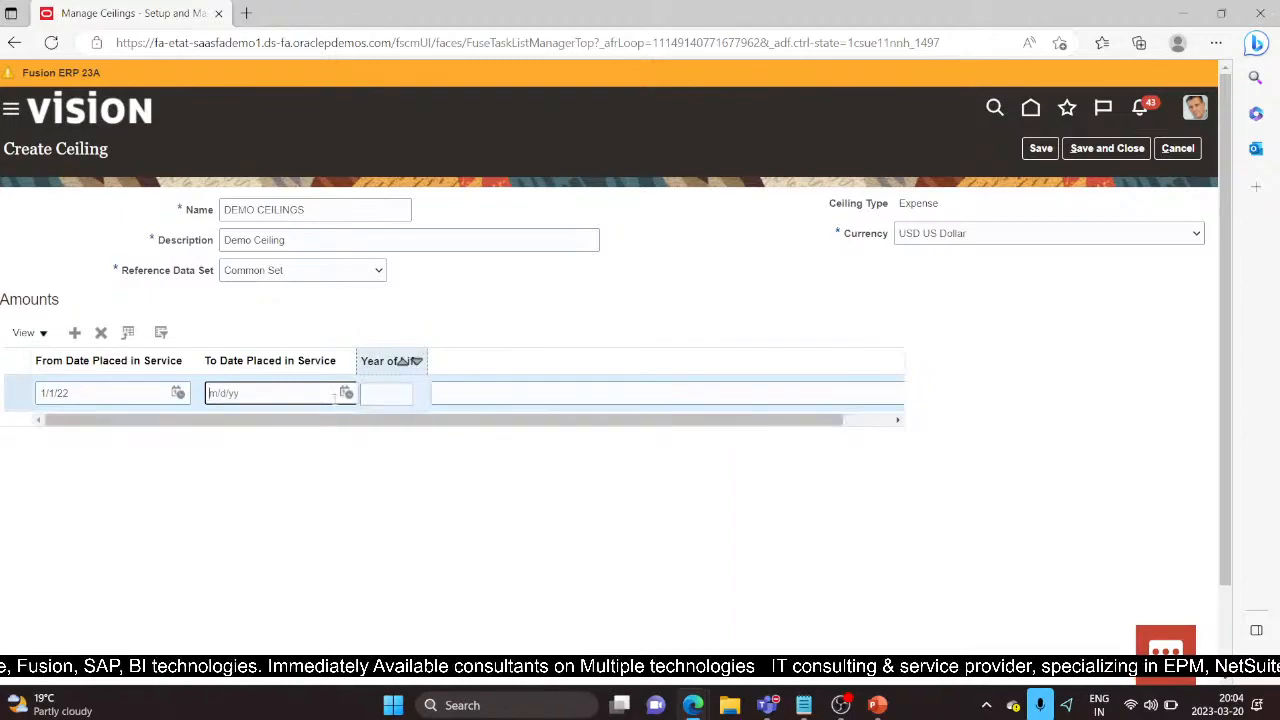
pyautogui.click(346, 393)
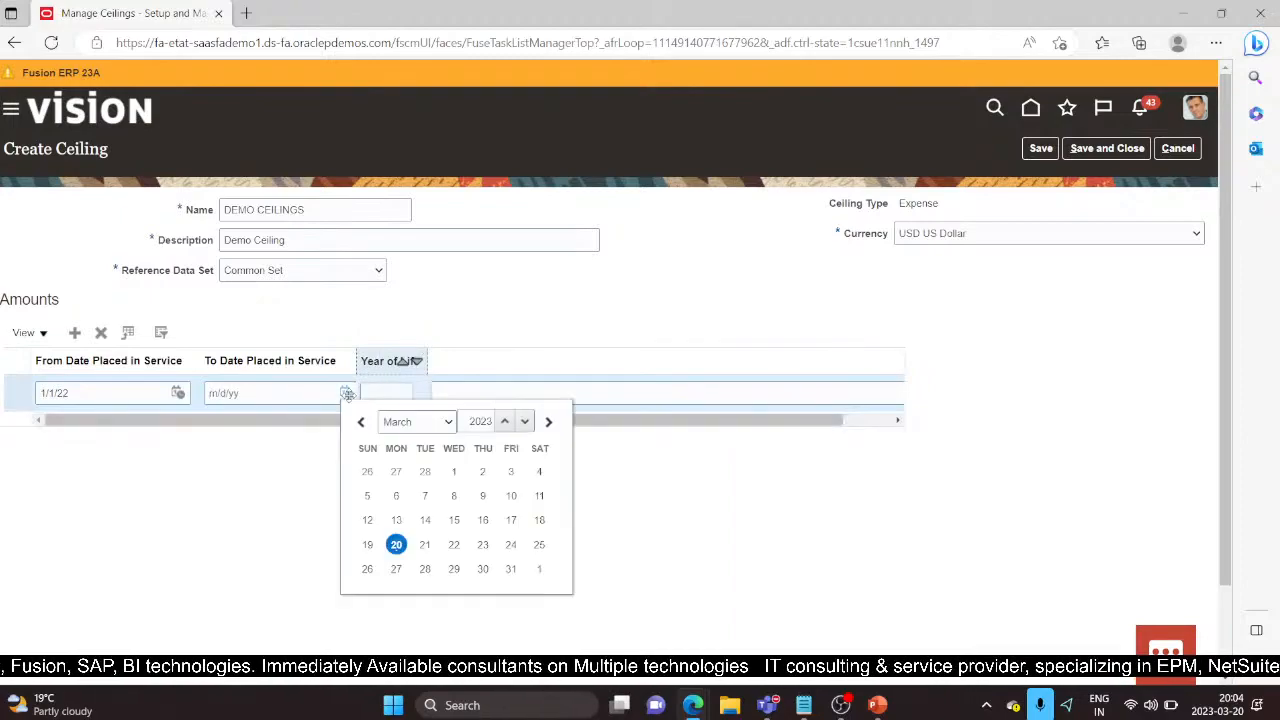
pyautogui.click(397, 544)
pyautogui.click(386, 395)
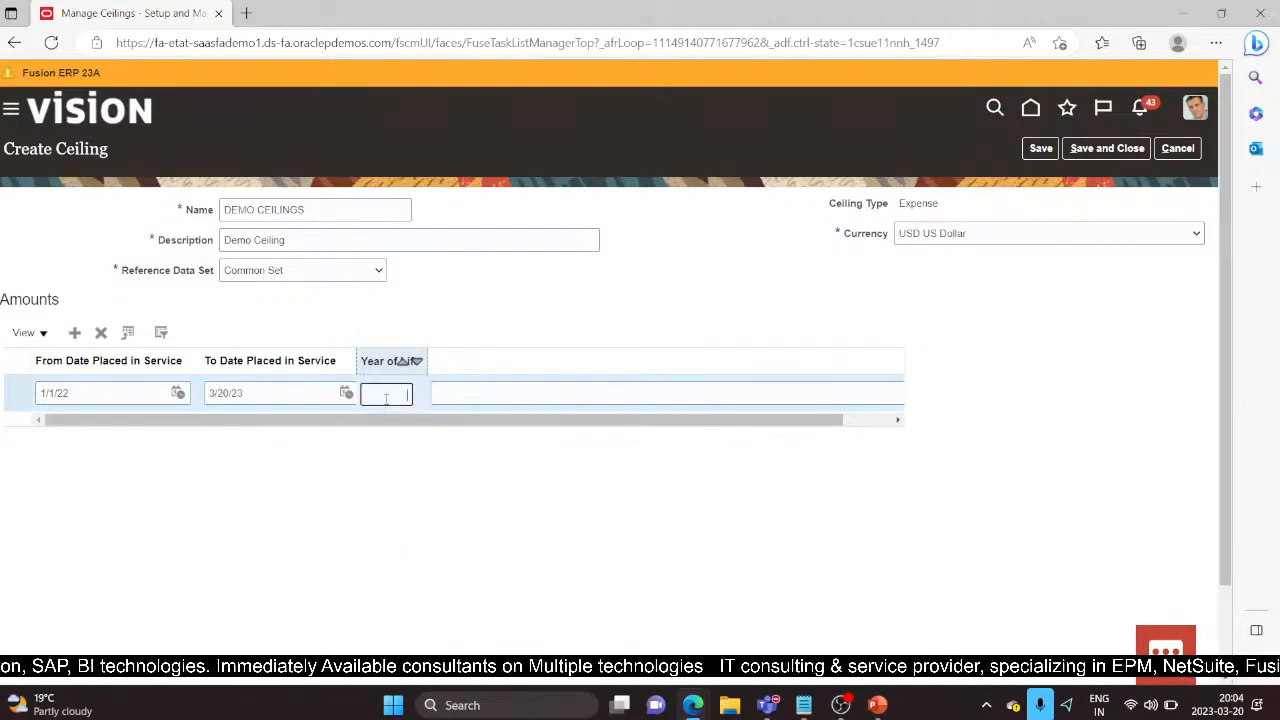
# Step: Enter a year of life of 3 and save DEMO CEILINGS
pyautogui.click(1107, 148)
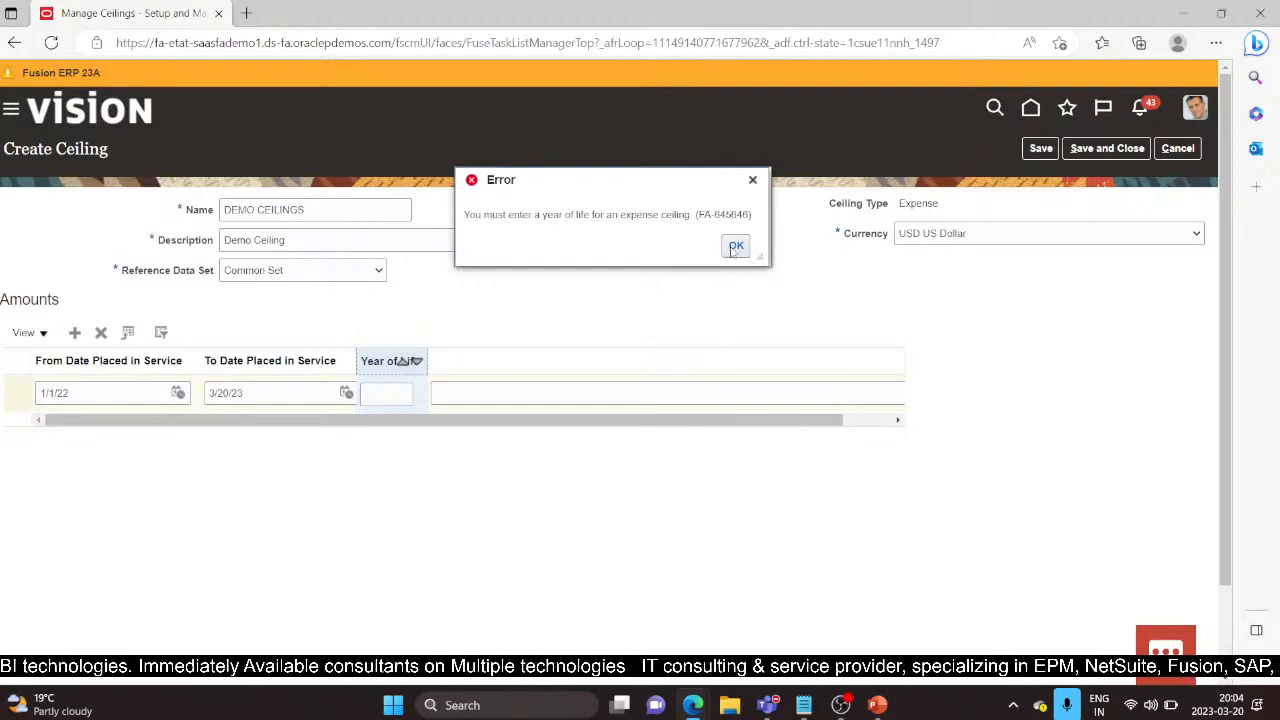
pyautogui.click(397, 395)
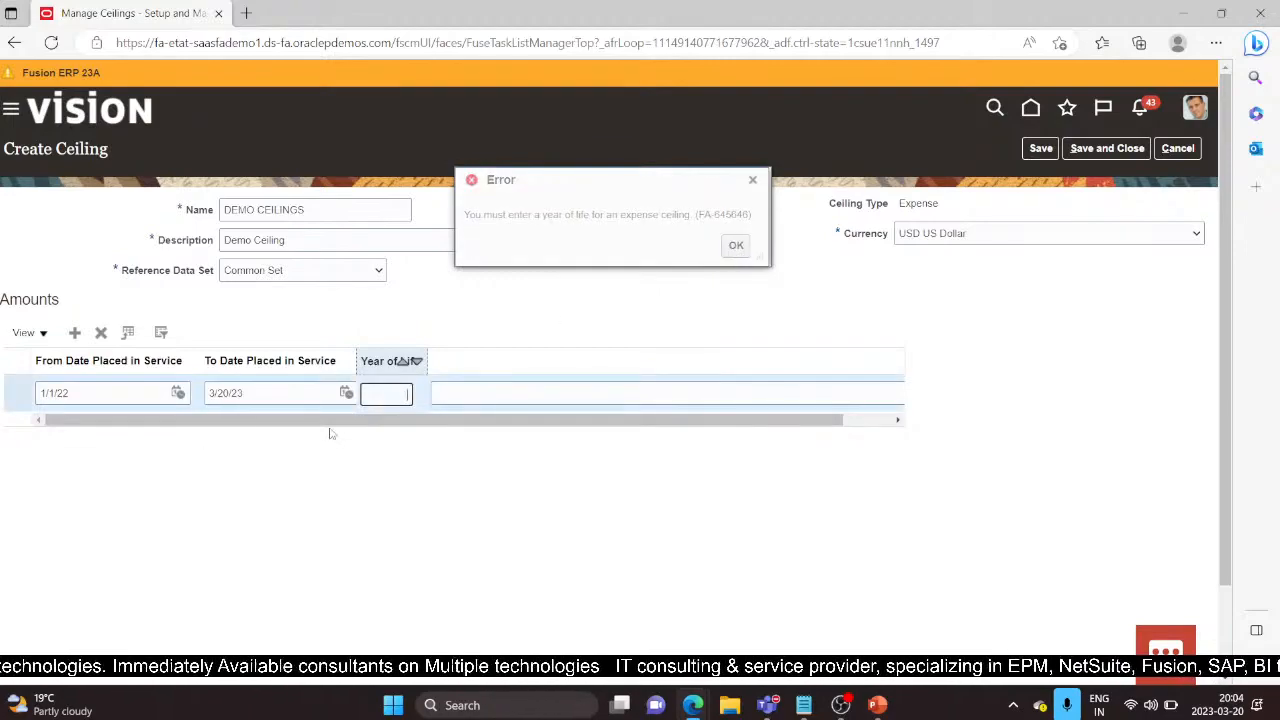
pyautogui.write('3')
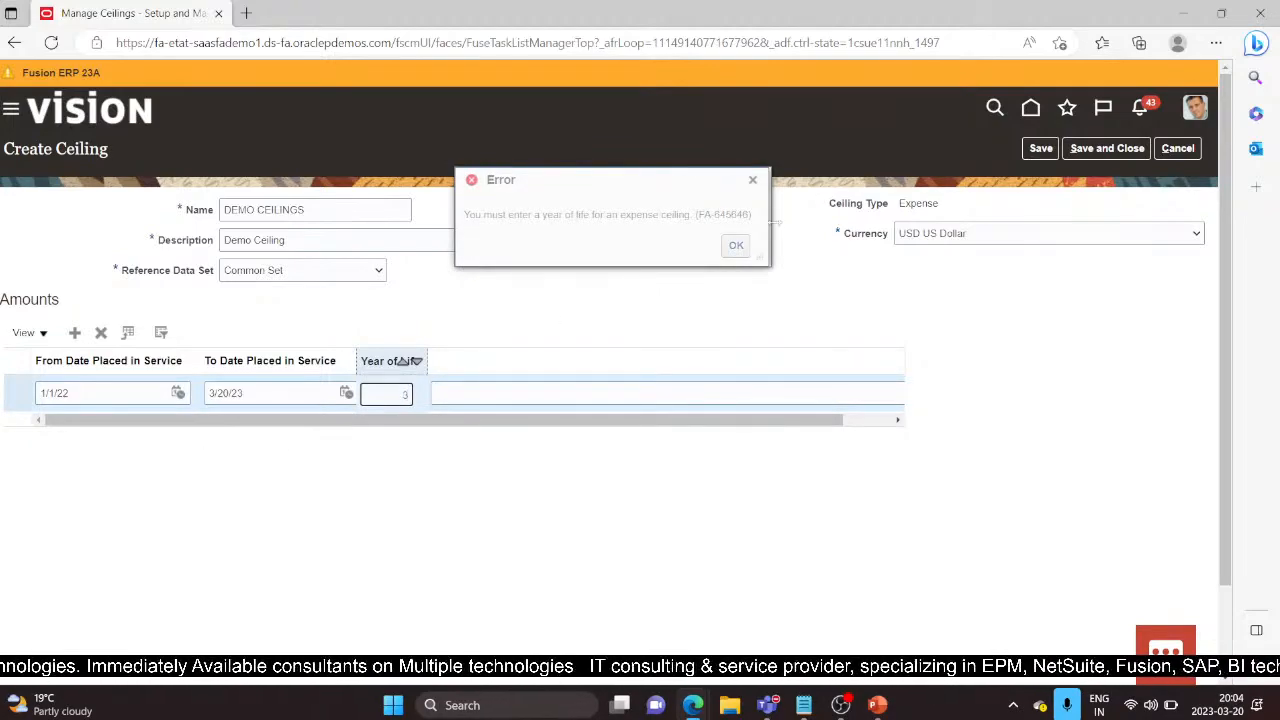
pyautogui.click(736, 245)
pyautogui.click(1103, 151)
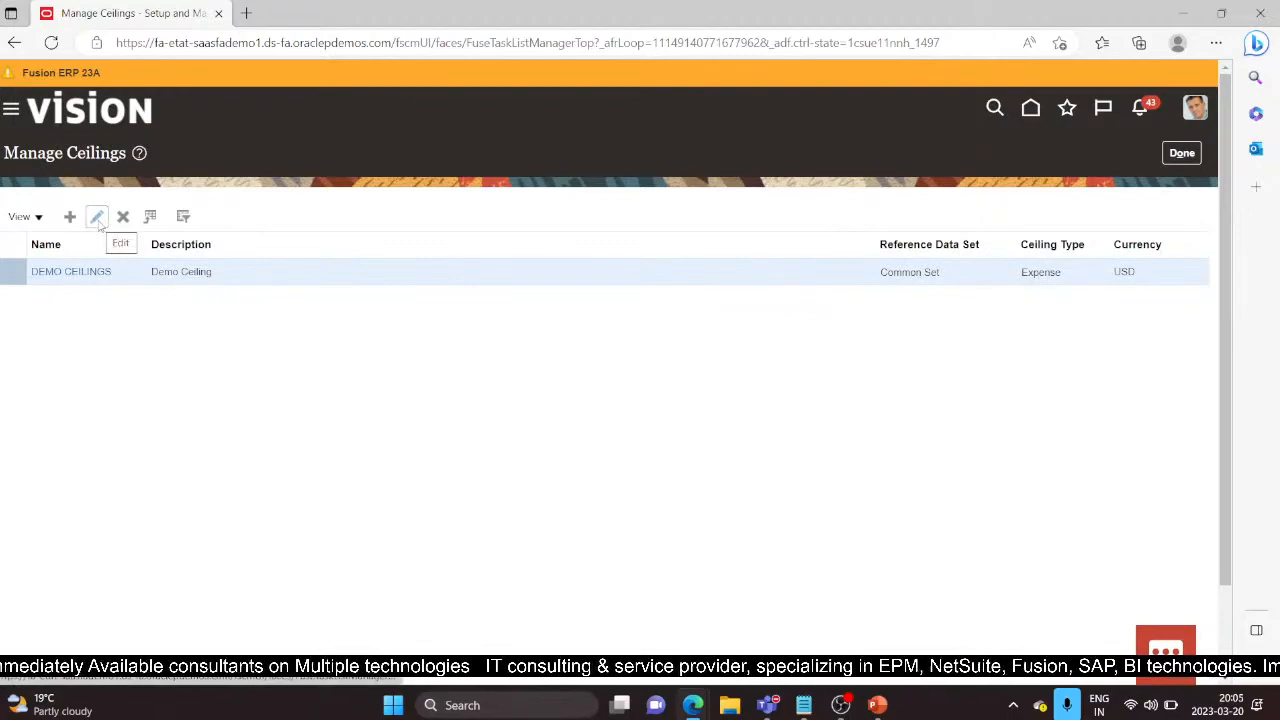
pyautogui.click(140, 152)
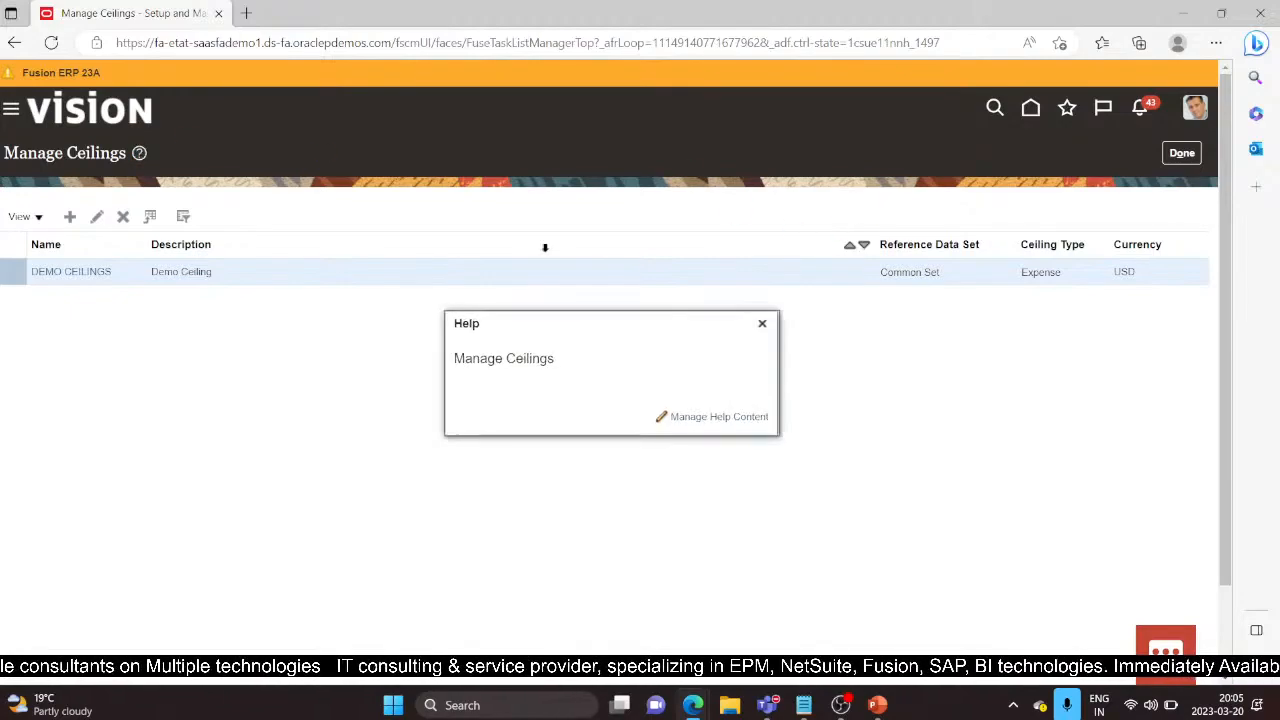
pyautogui.click(762, 323)
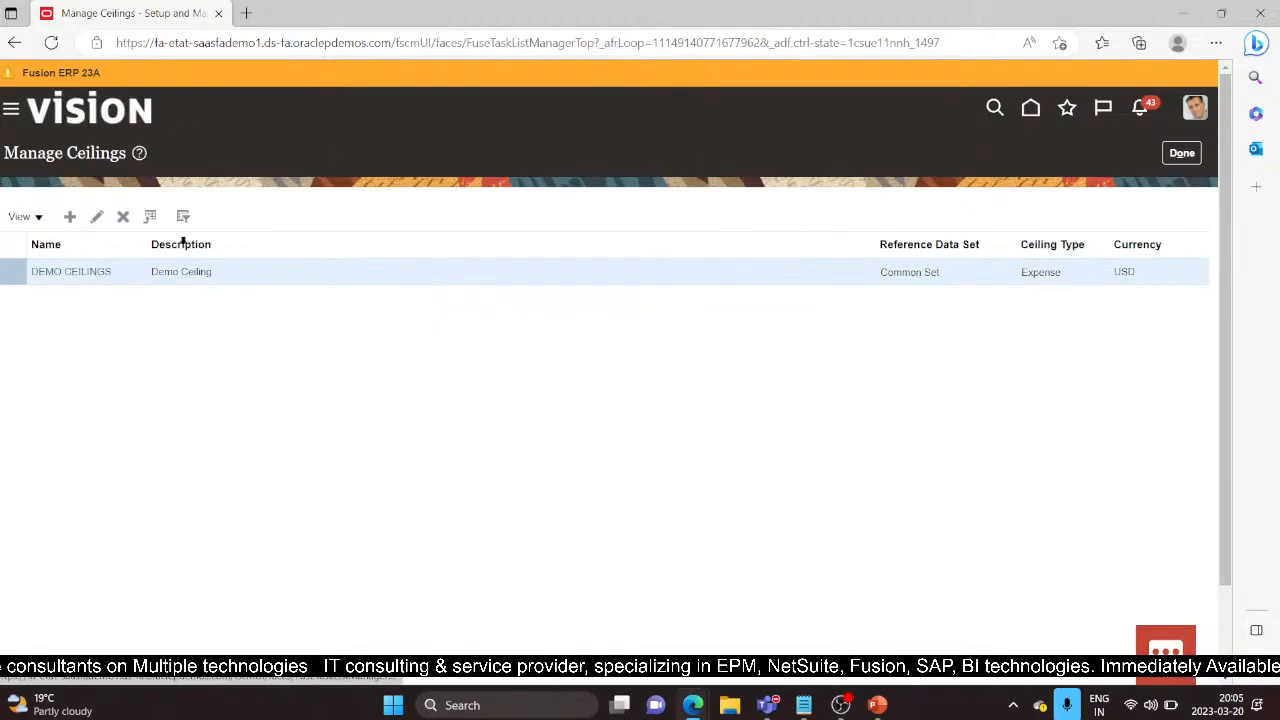
pyautogui.click(69, 216)
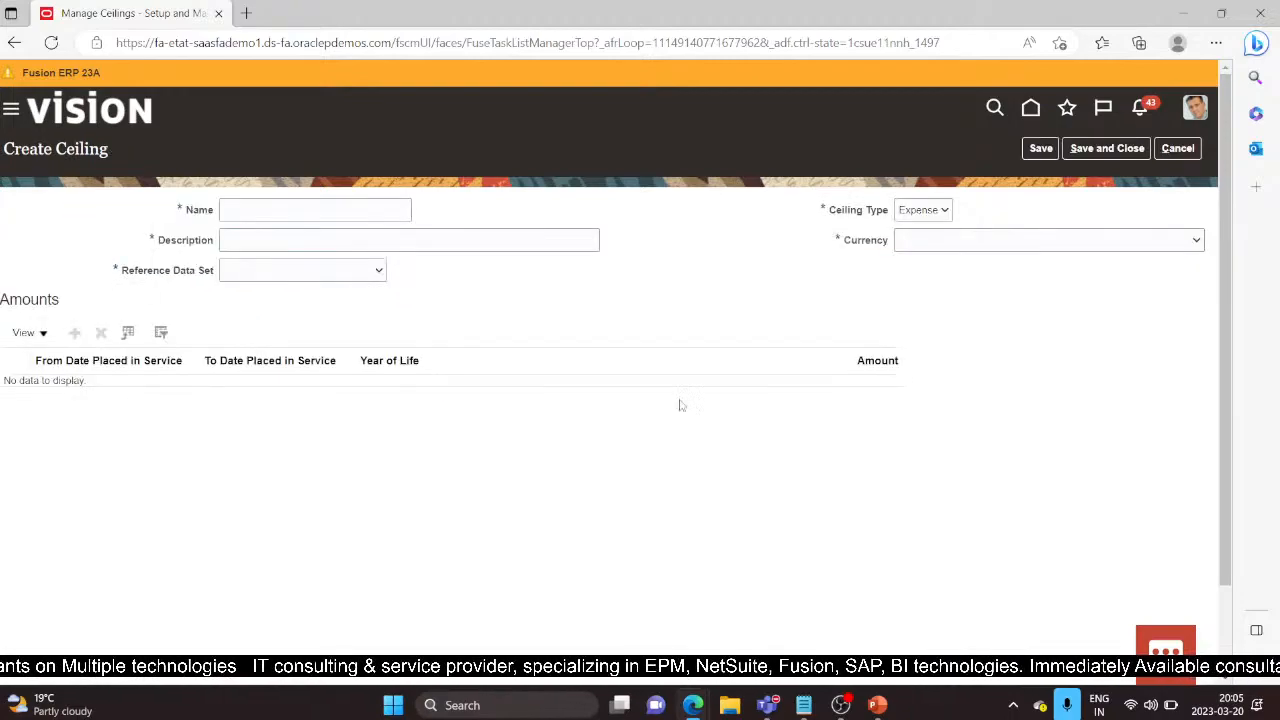
pyautogui.click(941, 213)
pyautogui.click(912, 231)
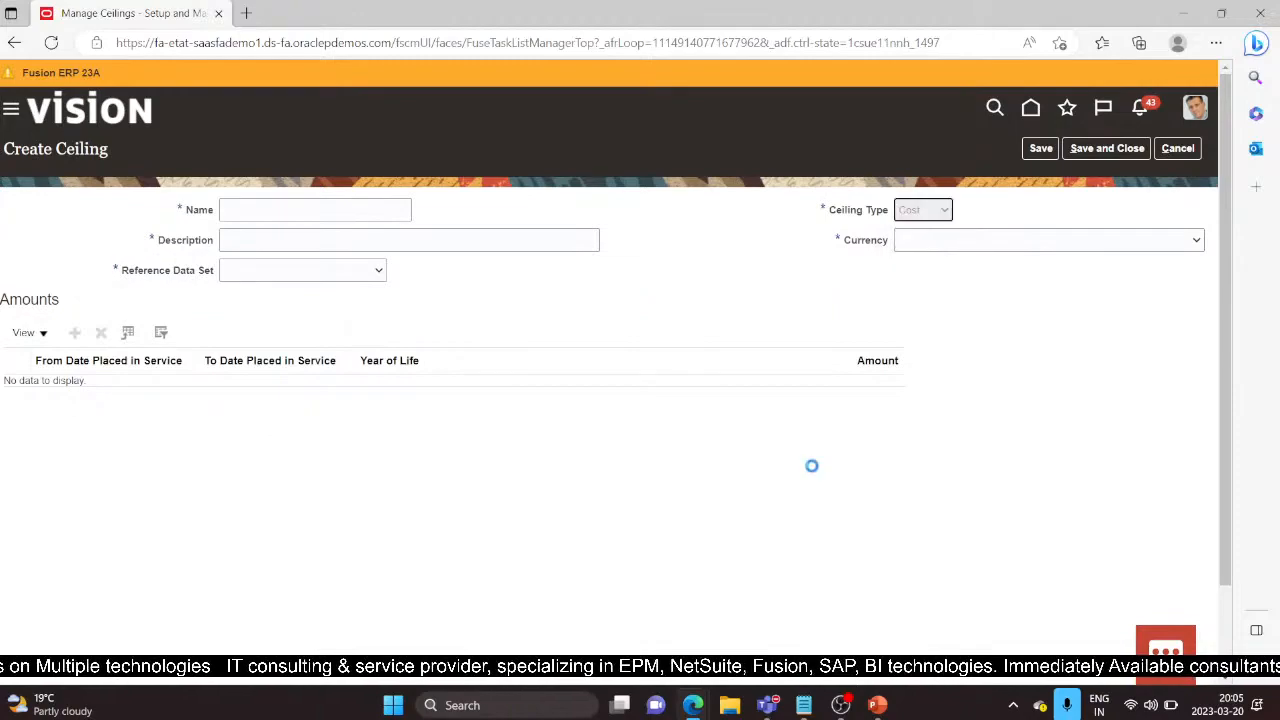
pyautogui.click(1180, 150)
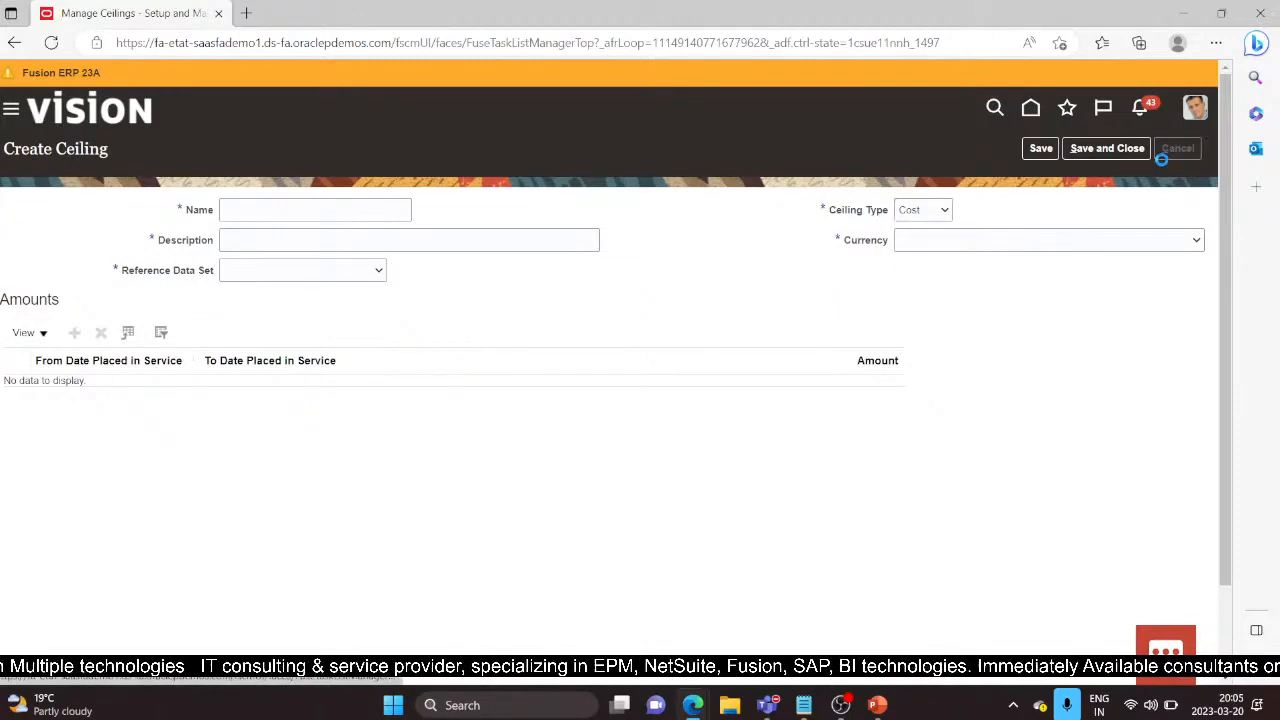
pyautogui.click(703, 396)
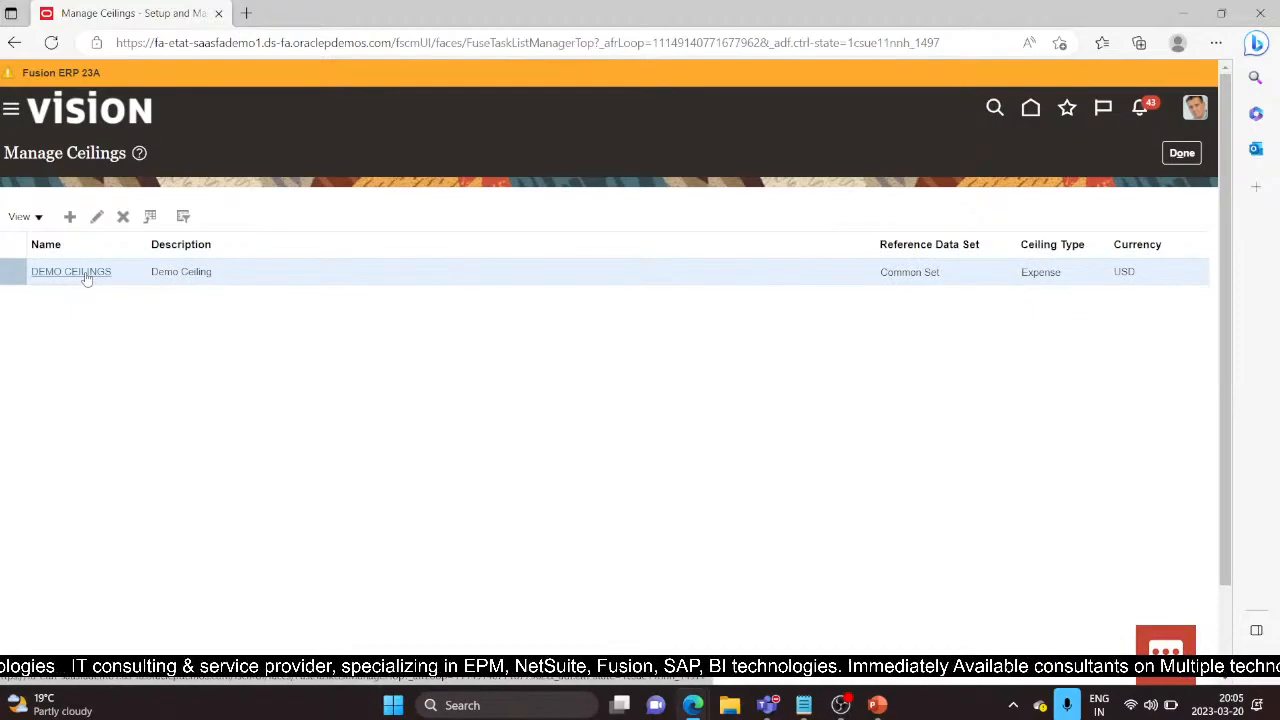
# Step: Open DEMO CEILINGS to check its 5,000.00 amount row, then cancel back to Setup: Financials
pyautogui.click(86, 273)
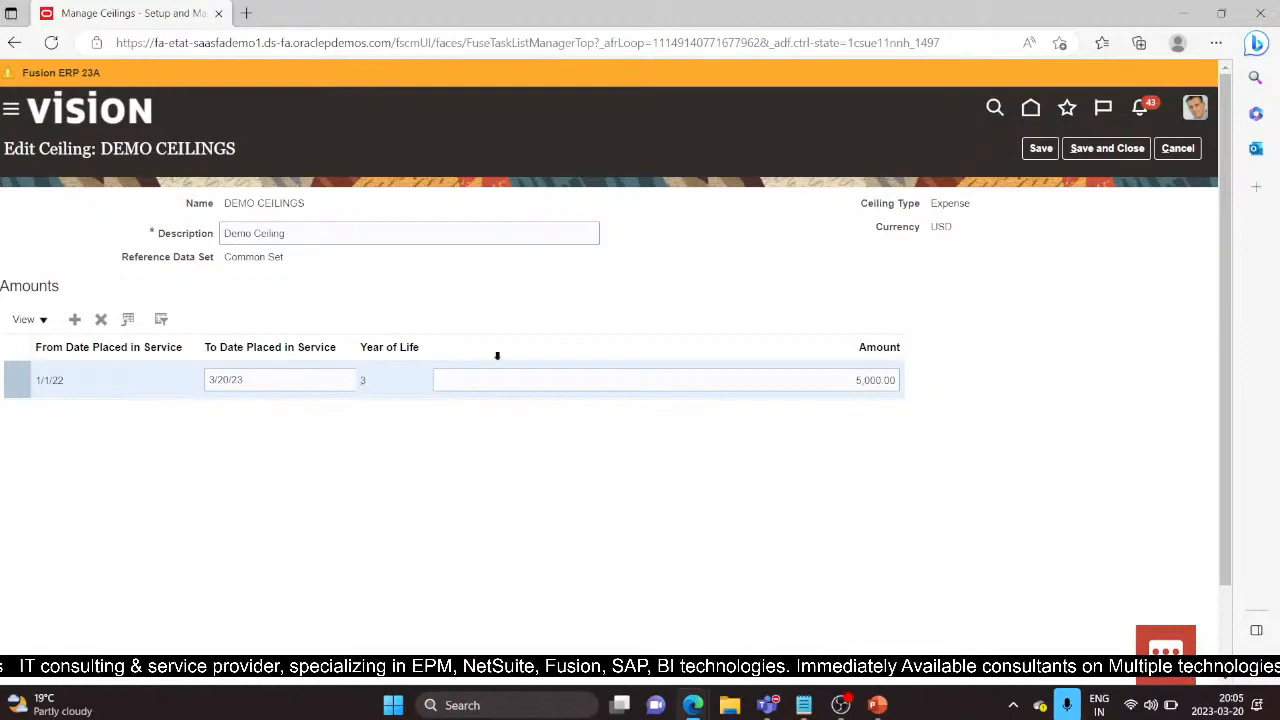
pyautogui.click(825, 382)
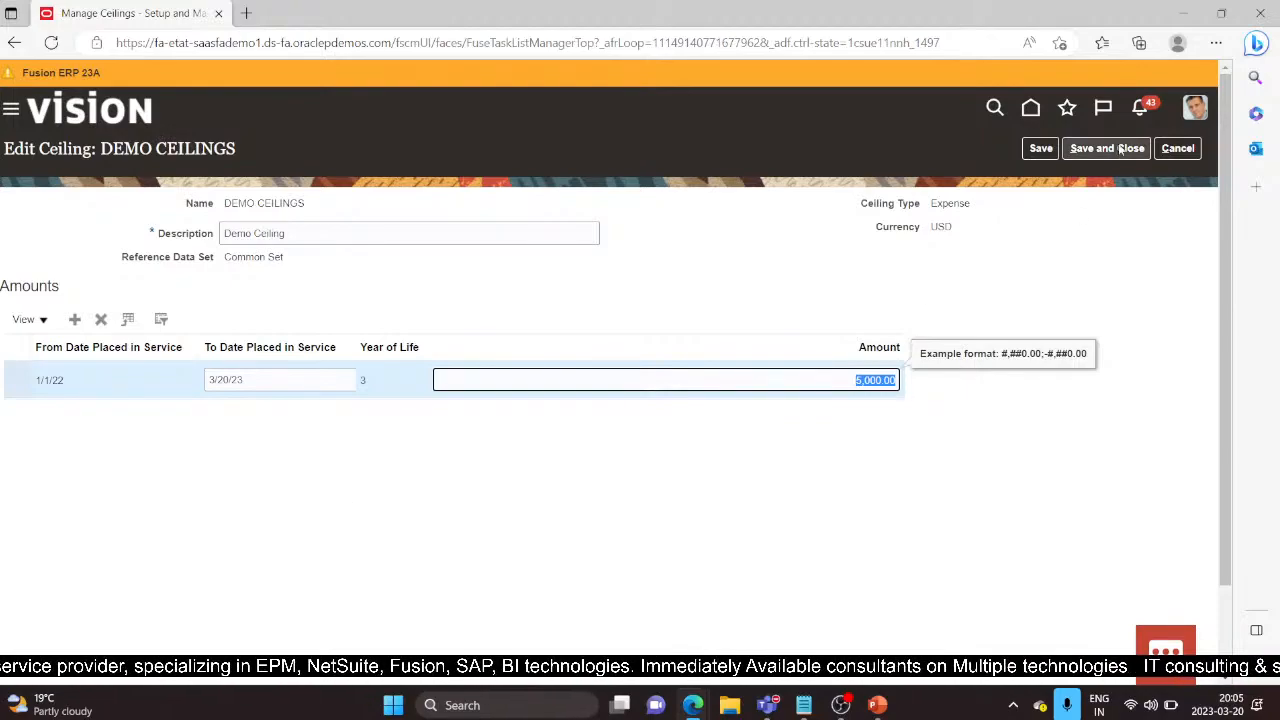
pyautogui.click(1177, 148)
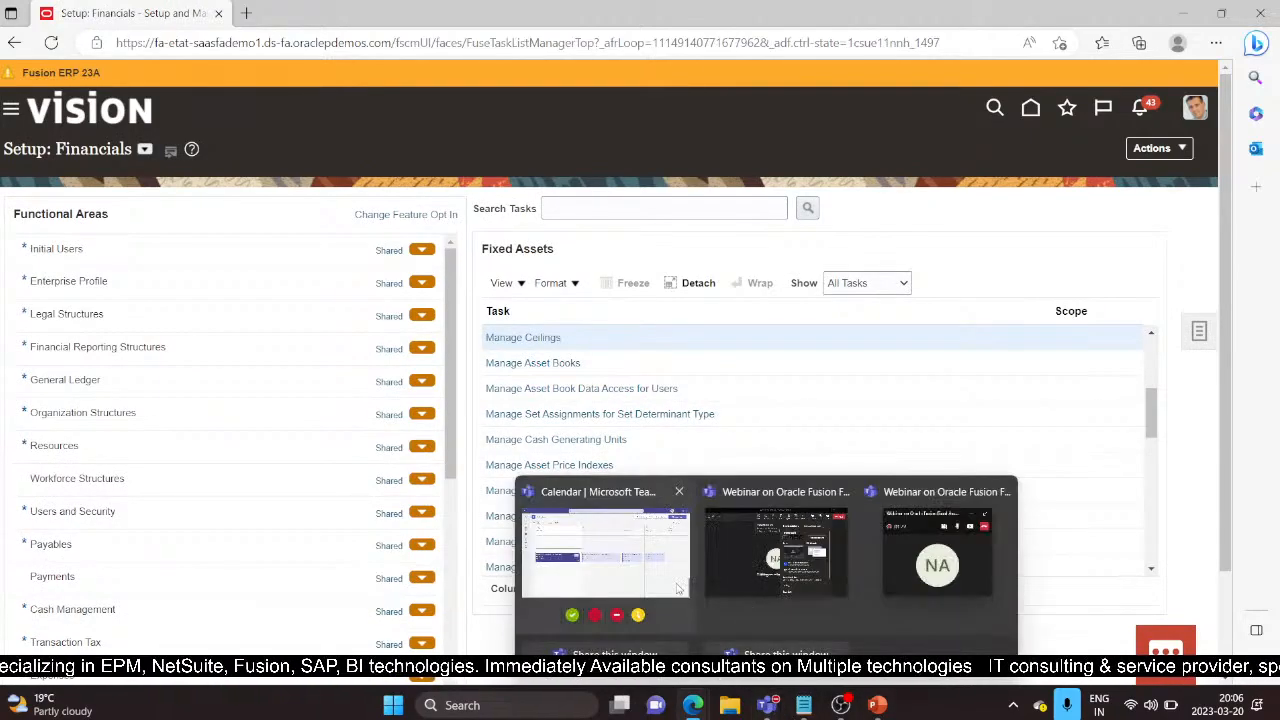
# Step: Switch to the 'ppt for webinar 2' deck and display slide 2, Today's Agenda
pyautogui.moveTo(790, 718)
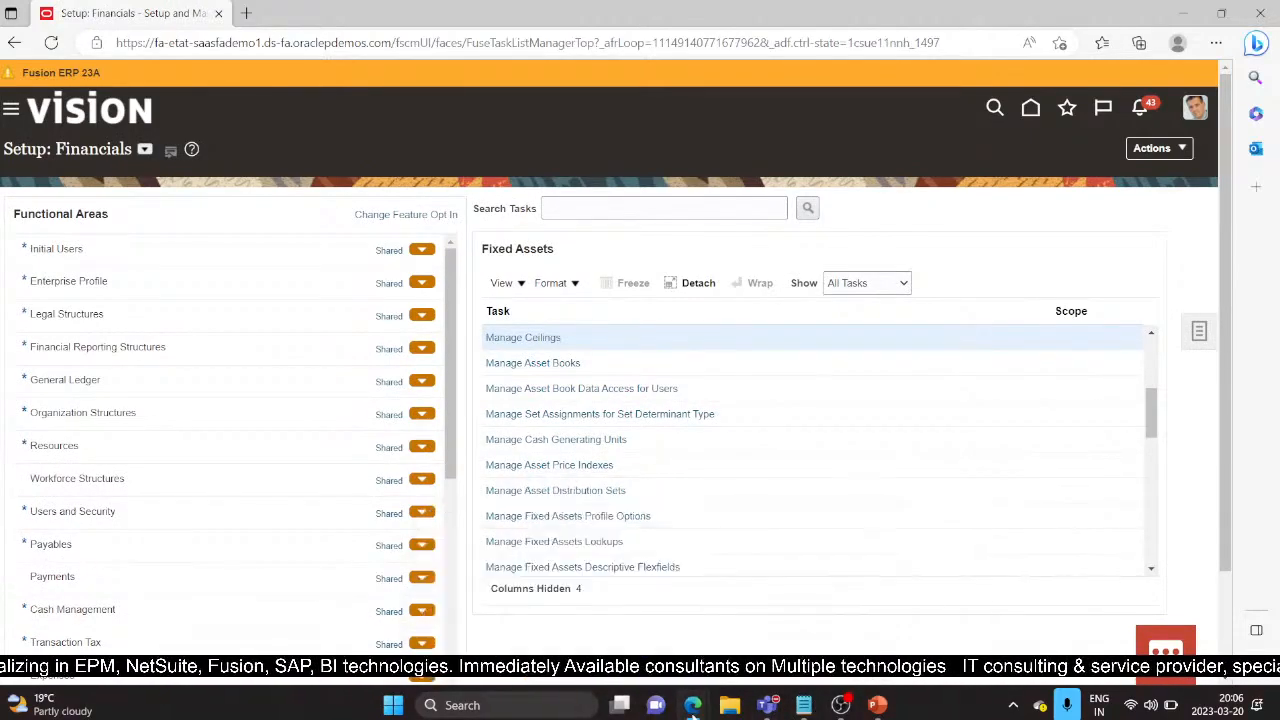
pyautogui.moveTo(693, 705)
pyautogui.moveTo(769, 640)
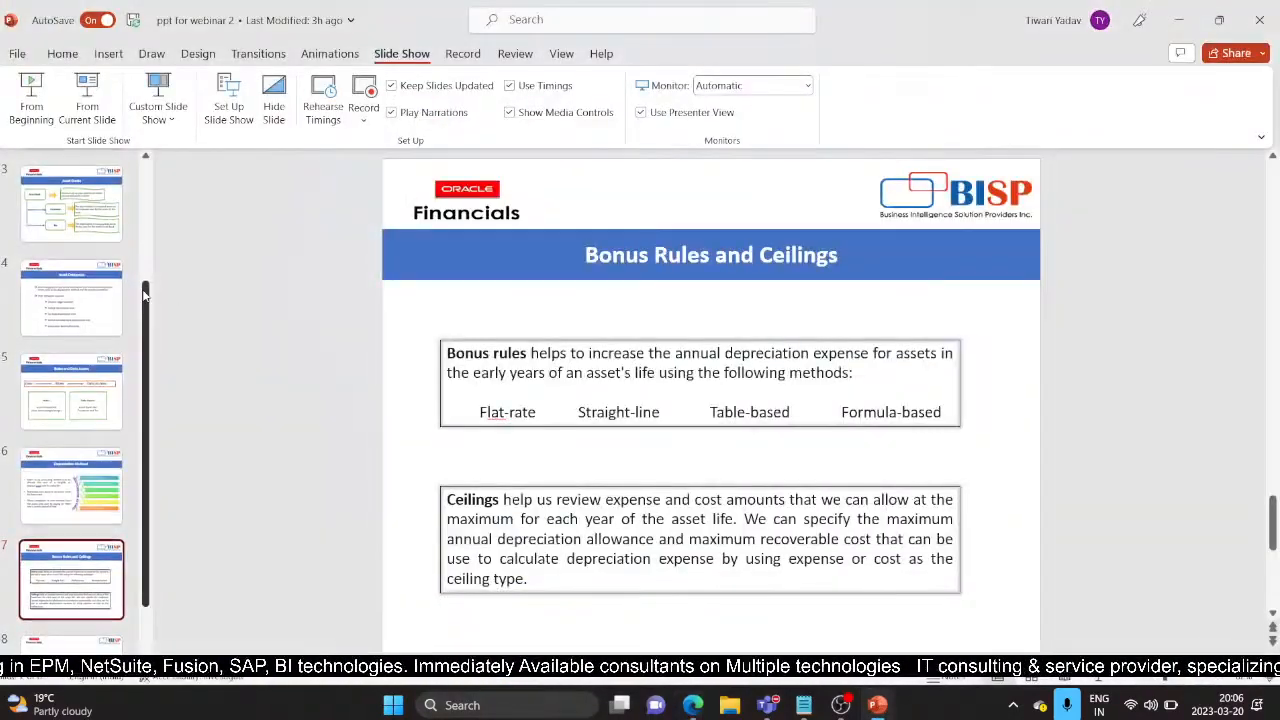
pyautogui.moveTo(143, 295); pyautogui.dragTo(143, 172)
pyautogui.click(82, 305)
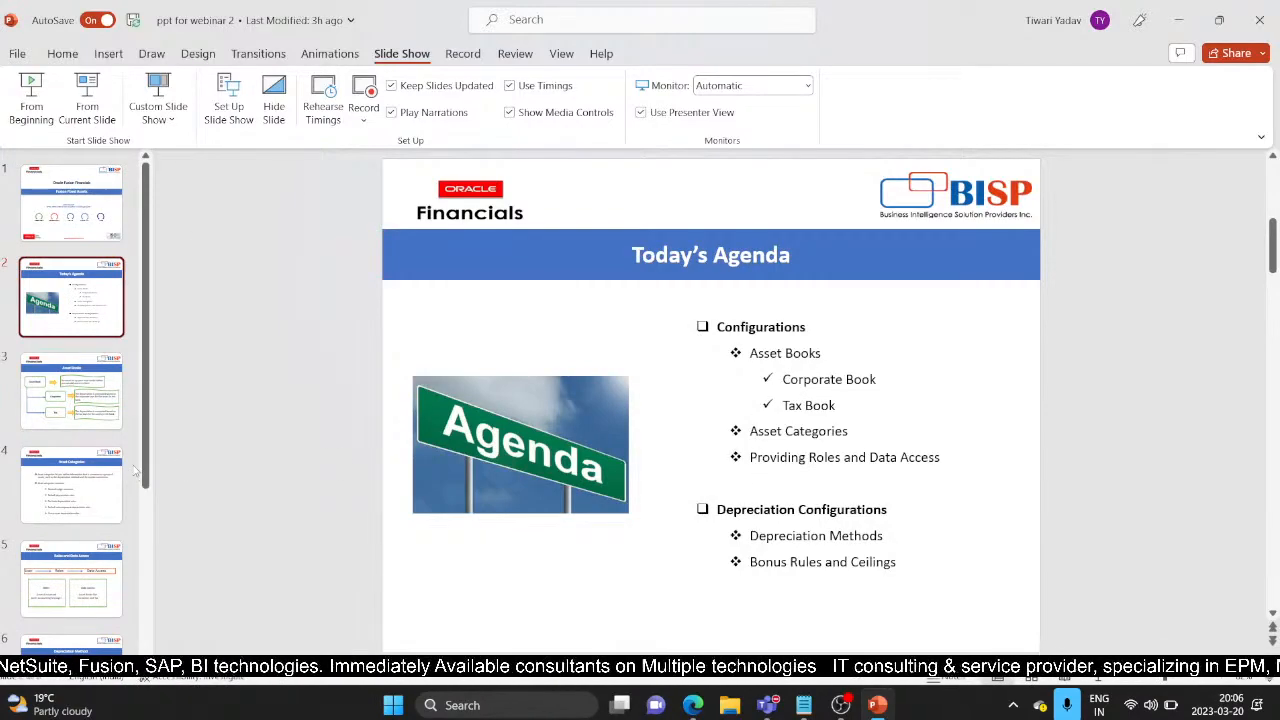
# Step: Scroll to the end of the thumbnails and display slide 8, Thank You
pyautogui.moveTo(146, 464); pyautogui.dragTo(168, 632)
pyautogui.click(73, 614)
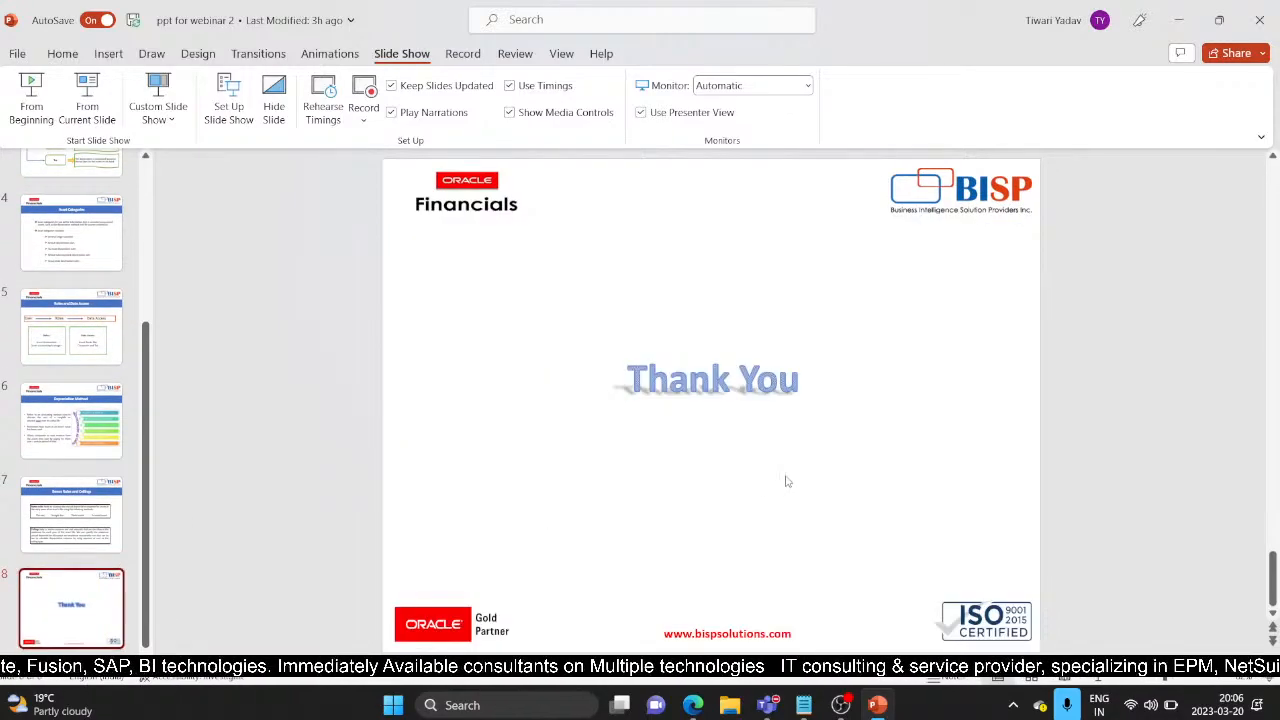